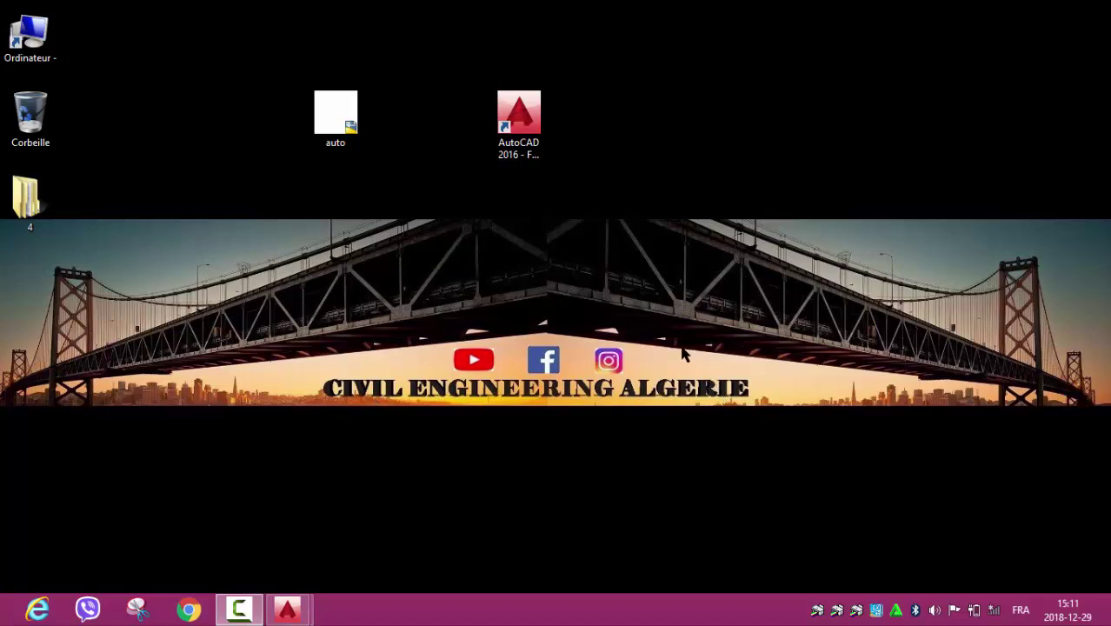
- Restore the AutoCAD window showing the blank Dessin1.dwg drawing from the taskbar
click(287, 608)
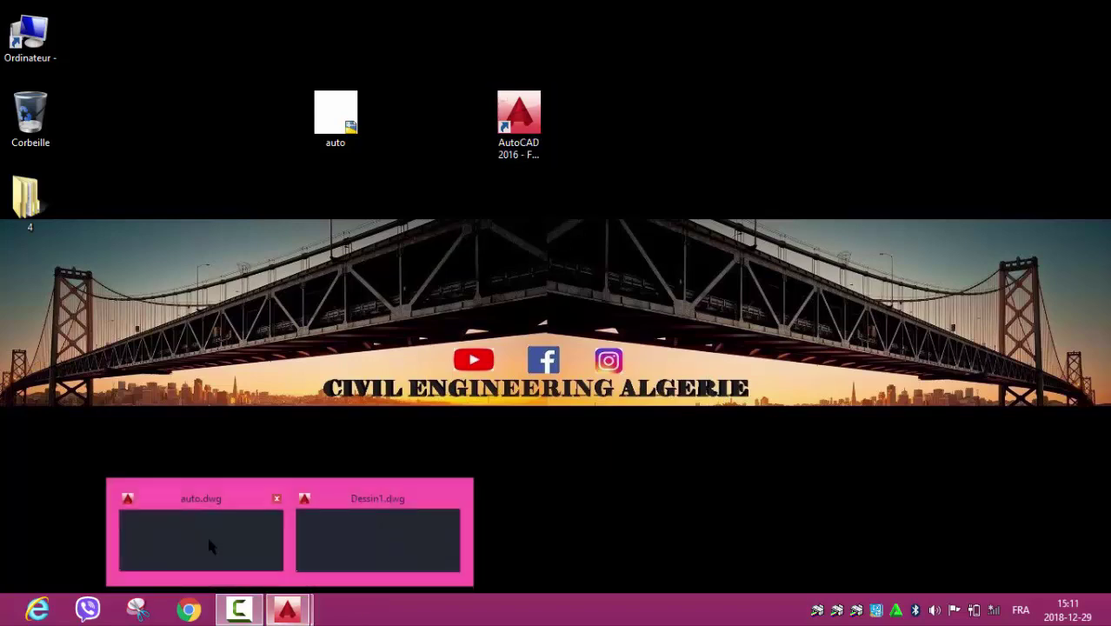
click(208, 546)
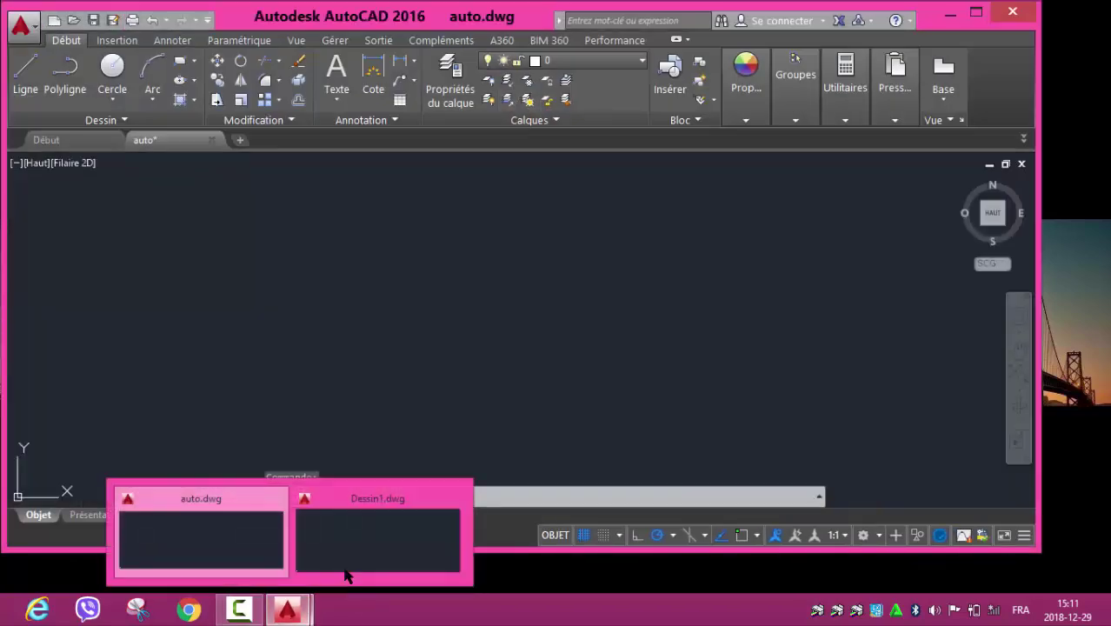
click(344, 557)
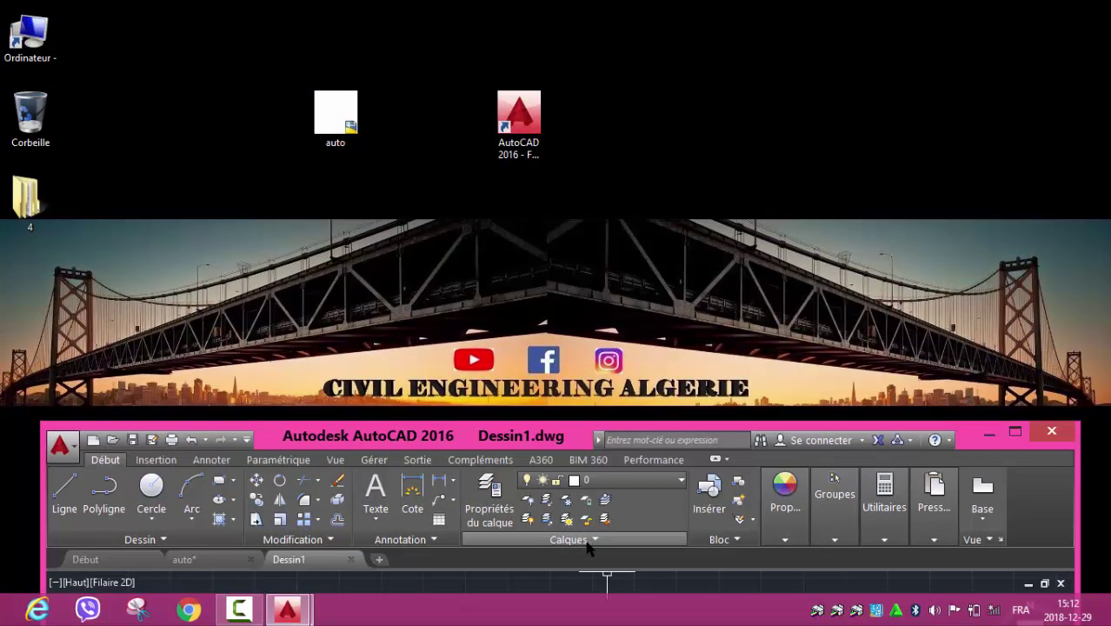
- Maximize AutoCAD, return to the Dessin1 drawing and open the Layer Properties Manager
click(1014, 431)
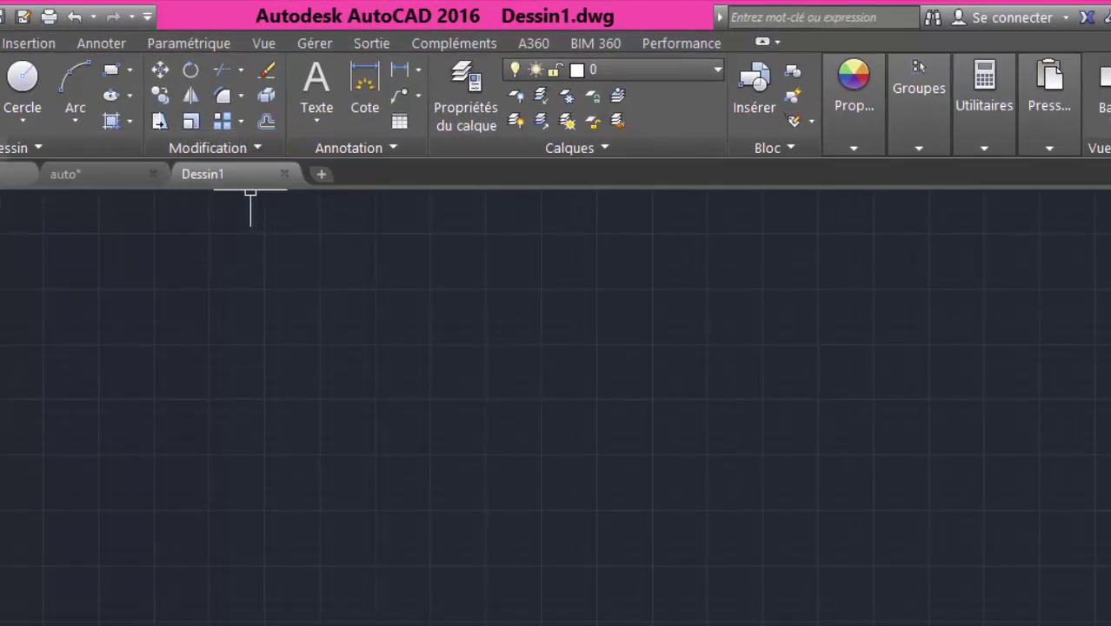
click(12, 174)
mouse_move(65, 174)
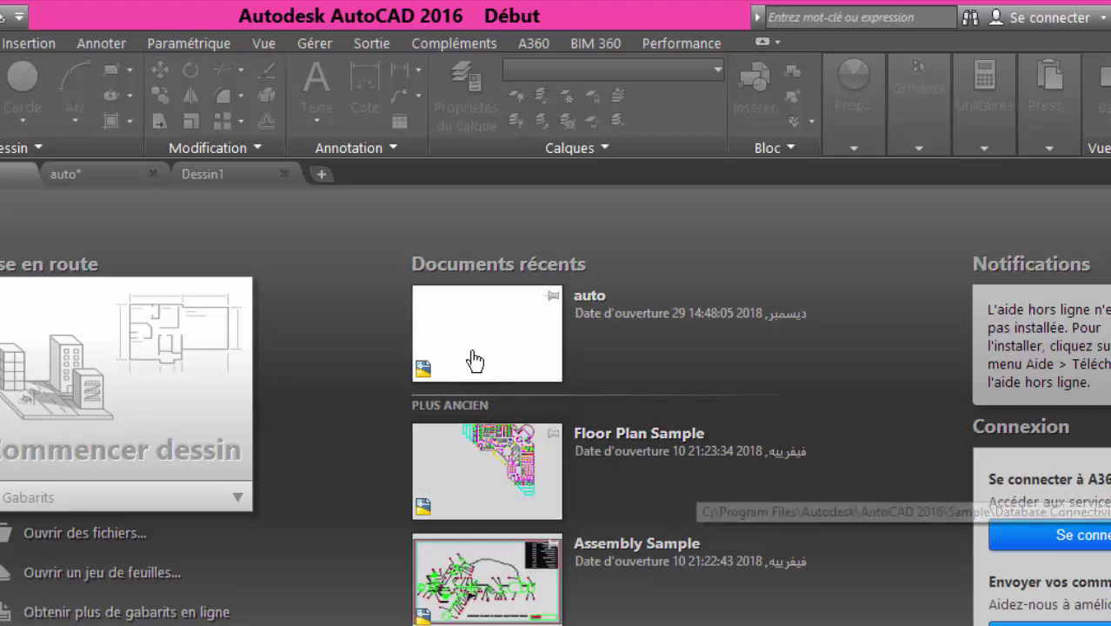
click(221, 174)
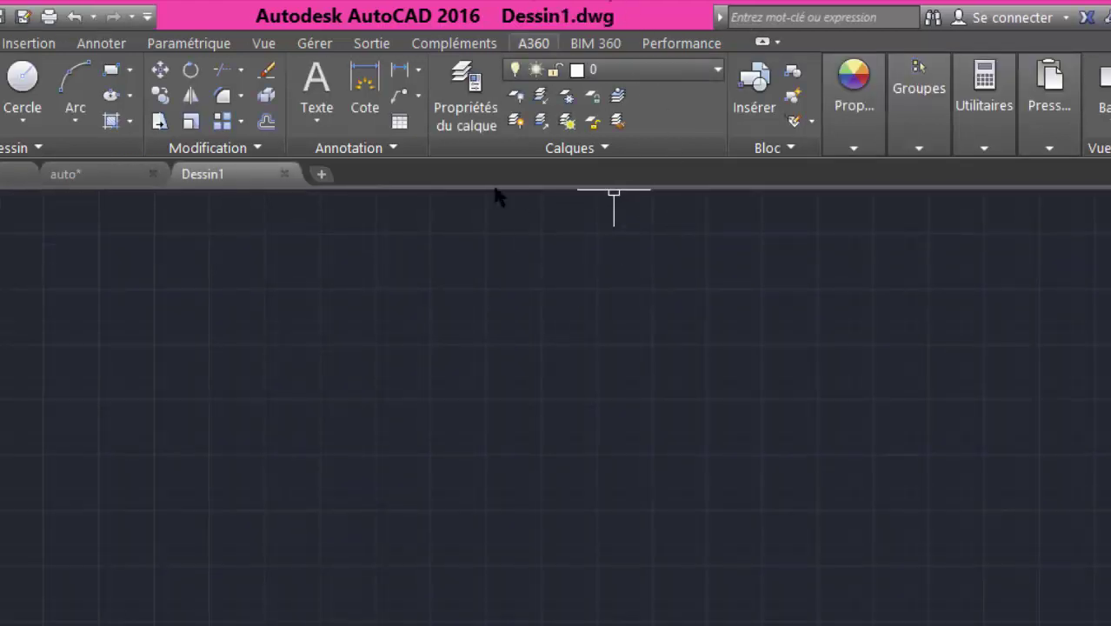
click(464, 117)
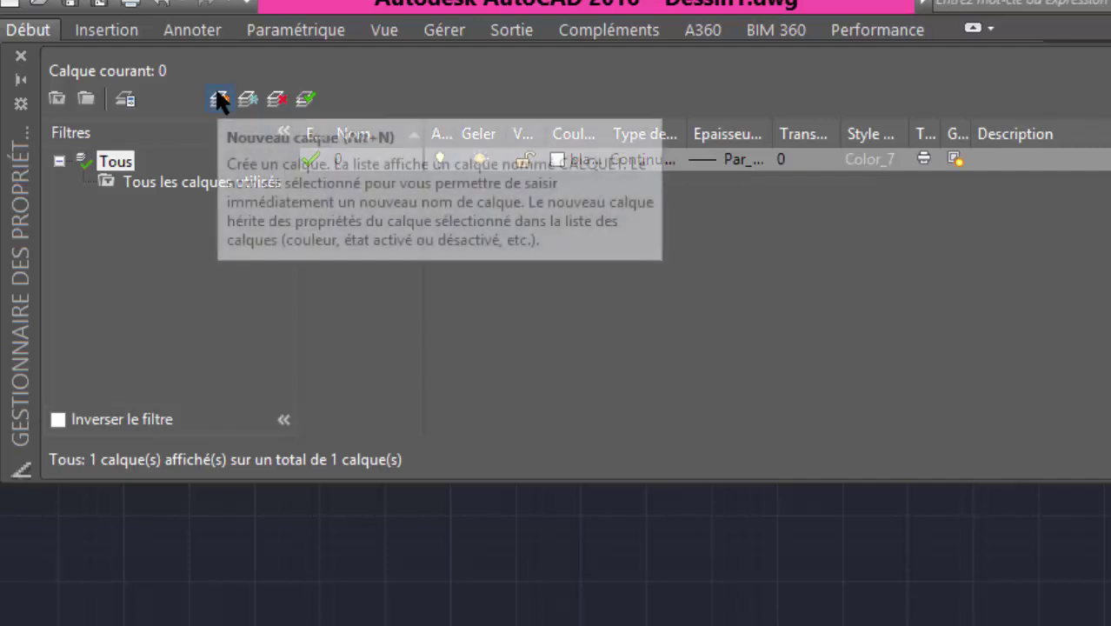
- Create a new layer named 'axe' in the Layer Properties Manager
click(218, 100)
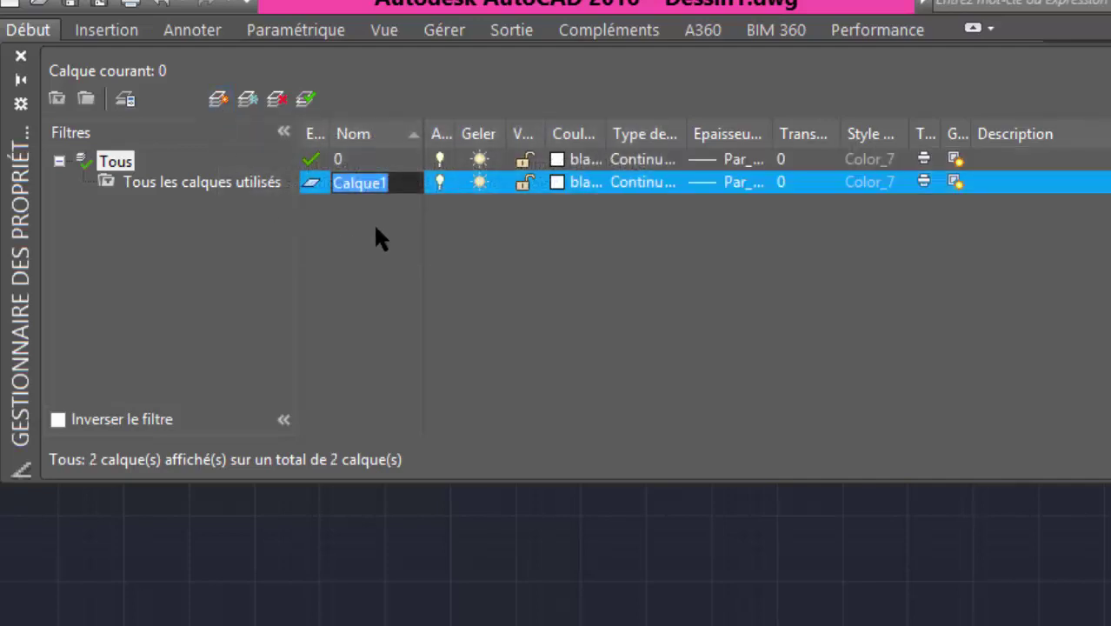
text(axe)
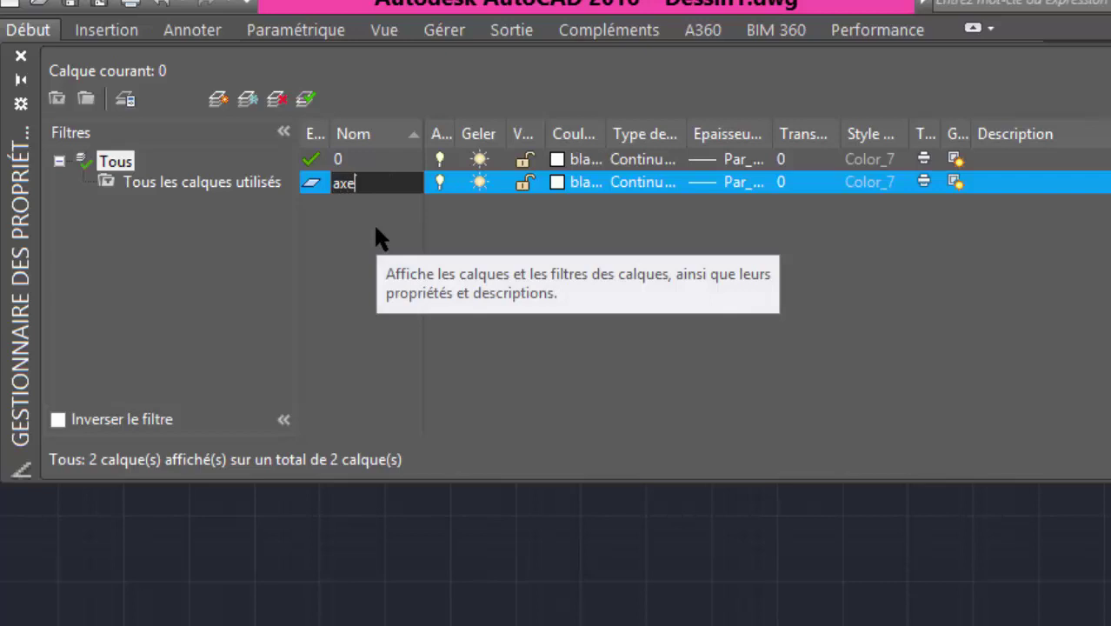
key(Return)
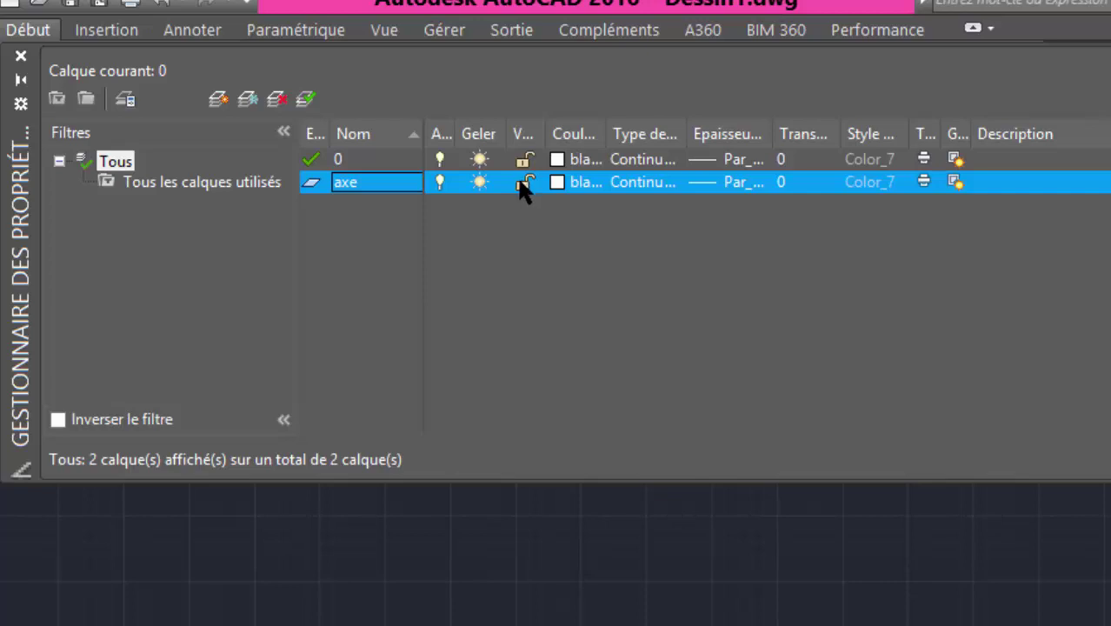
- Set the axe layer's colour to red, colour index 10
click(558, 182)
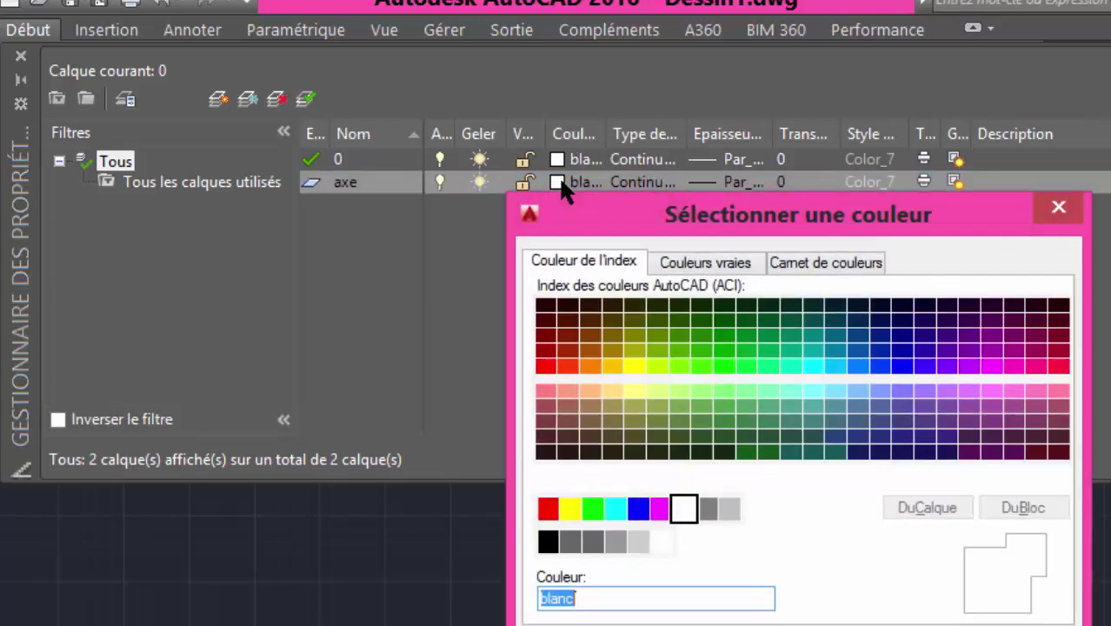
click(545, 366)
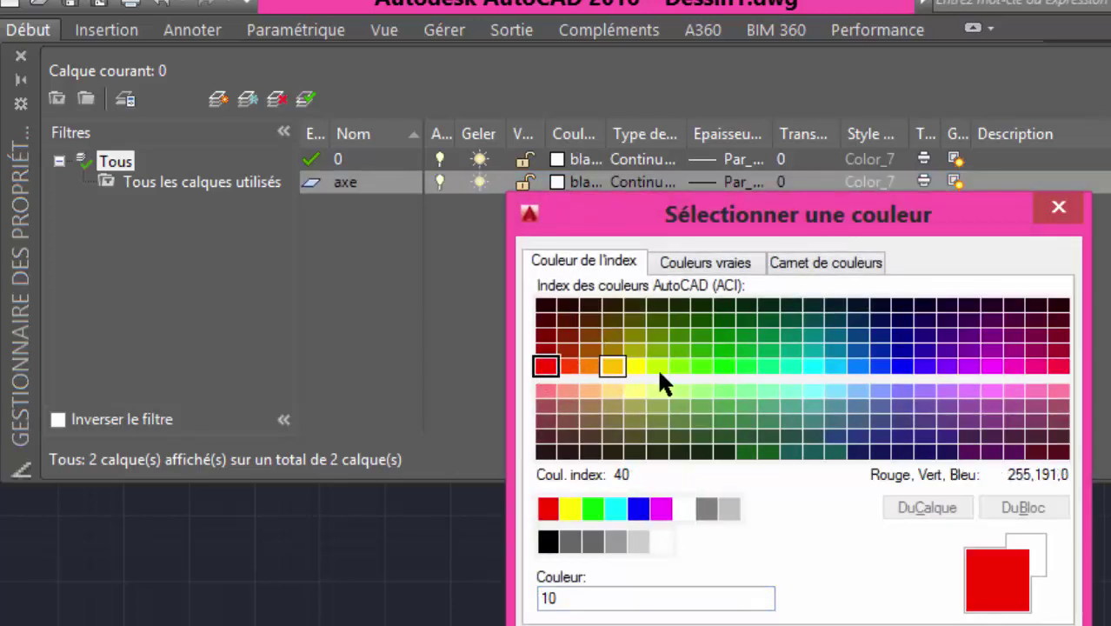
key(Return)
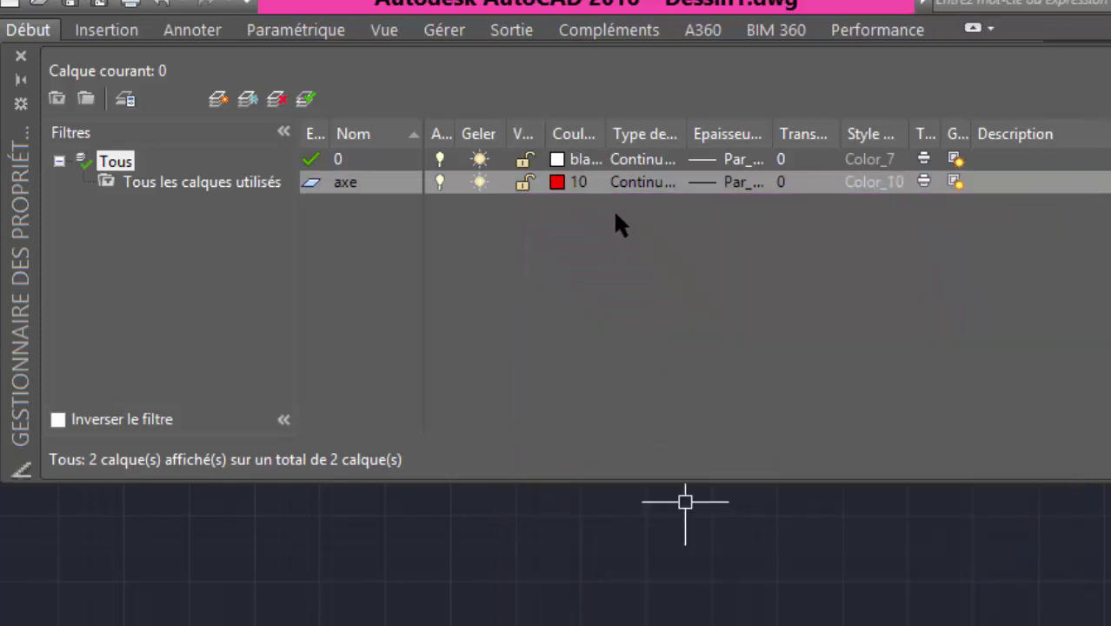
- Load the AXES linetype and assign it to the axe layer
click(627, 187)
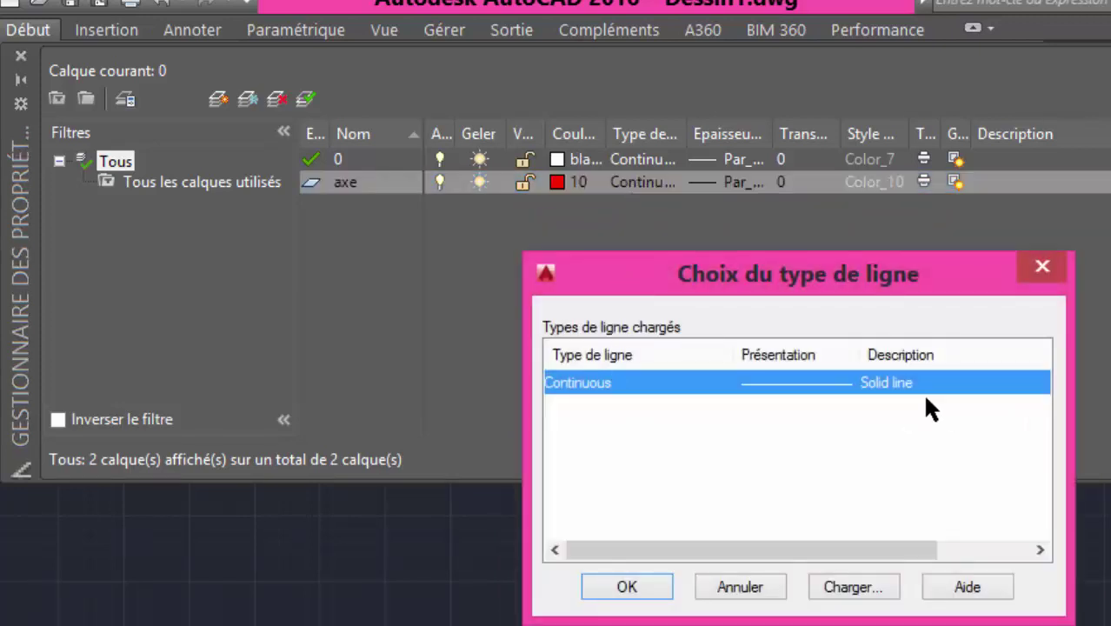
click(852, 588)
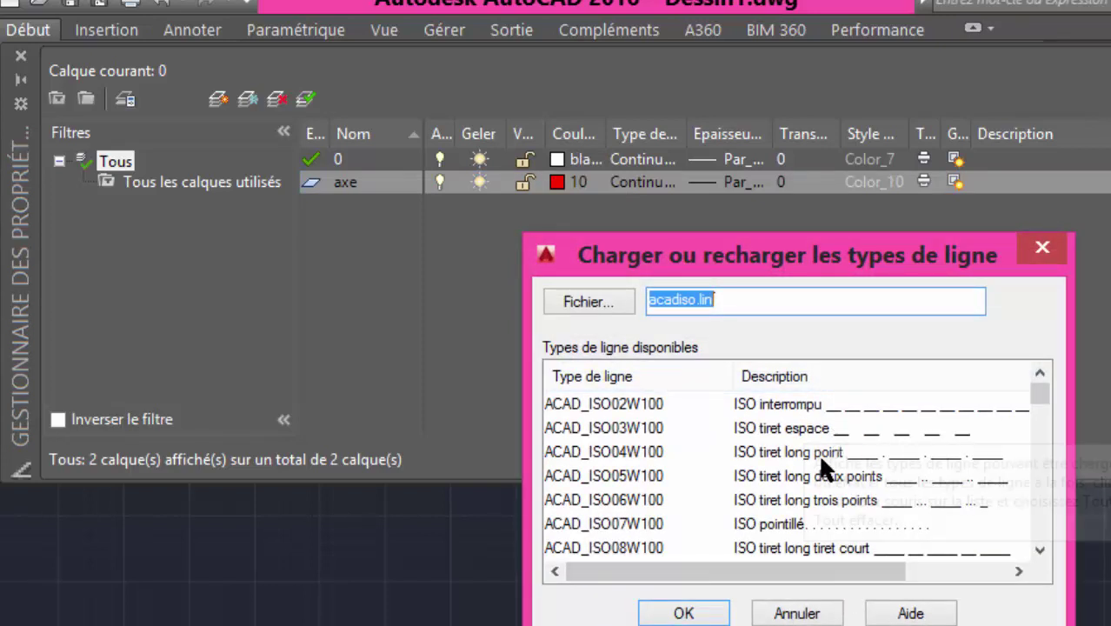
click(1039, 549)
click(1039, 550)
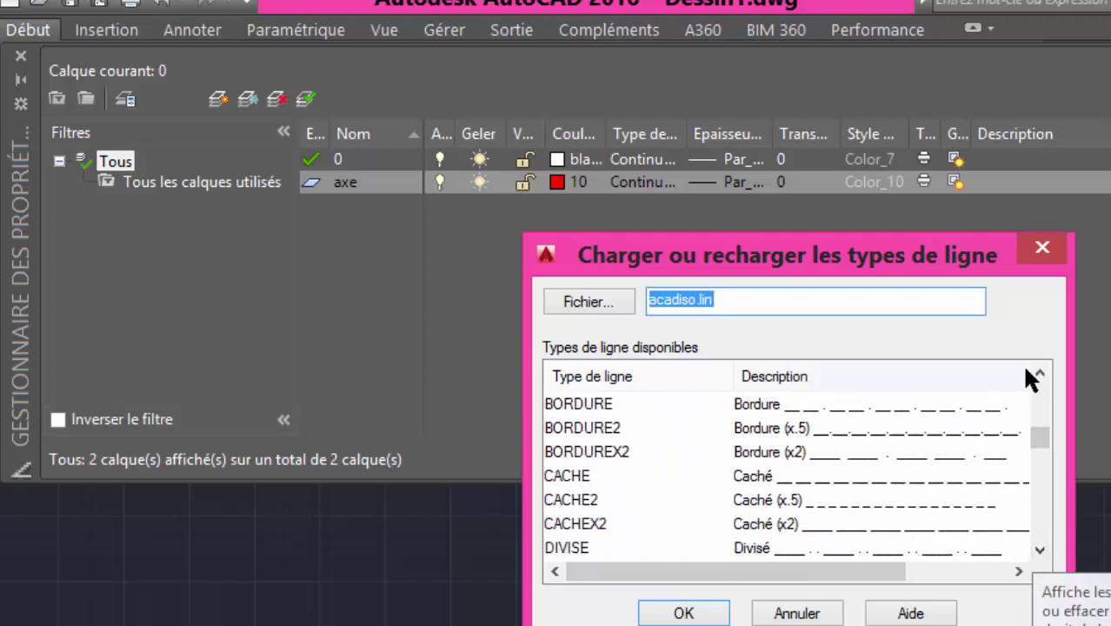
click(1030, 372)
click(1029, 372)
click(659, 404)
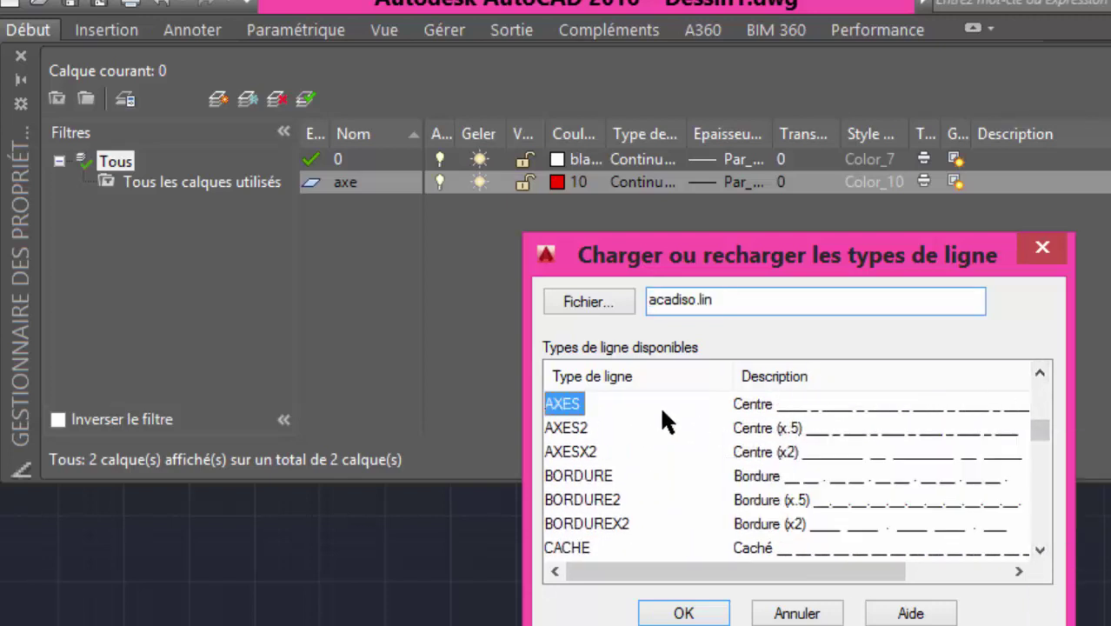
click(761, 427)
mouse_move(754, 439)
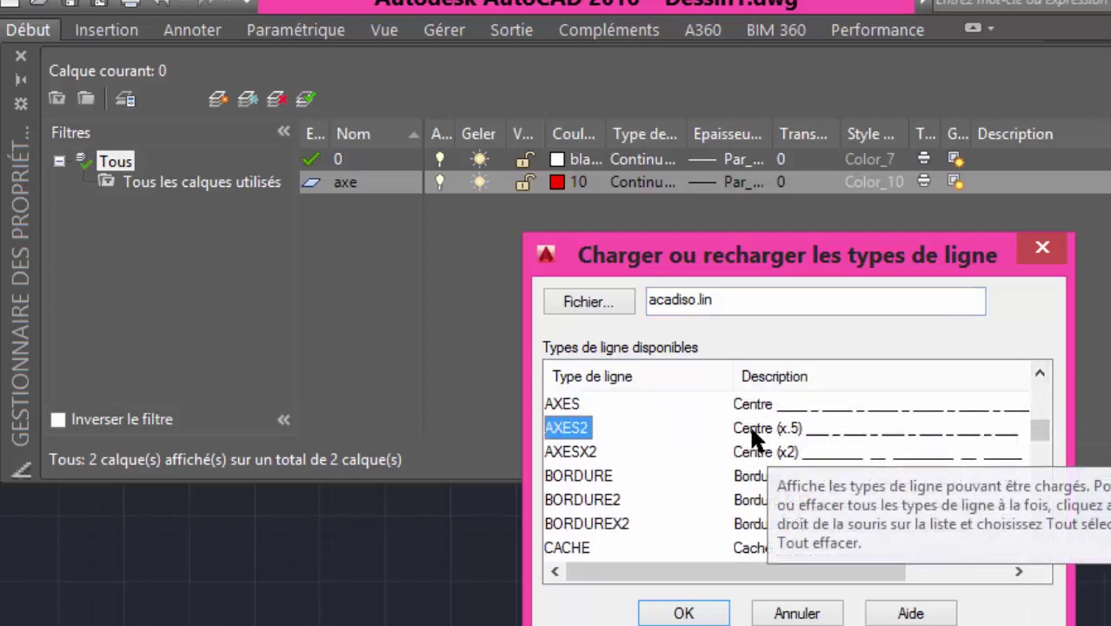
click(839, 452)
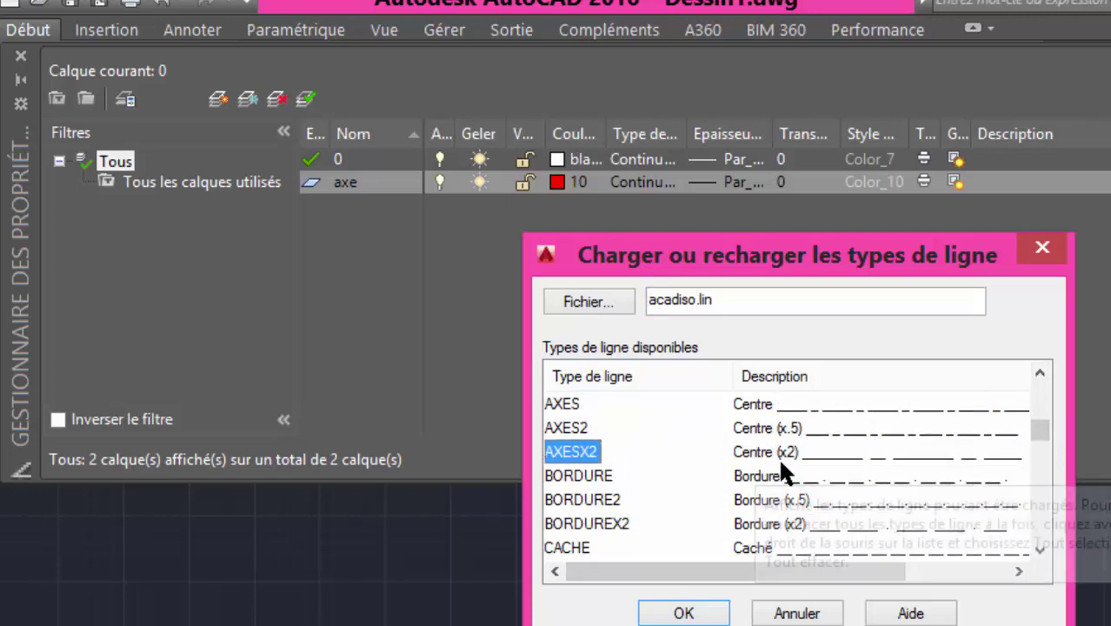
click(764, 405)
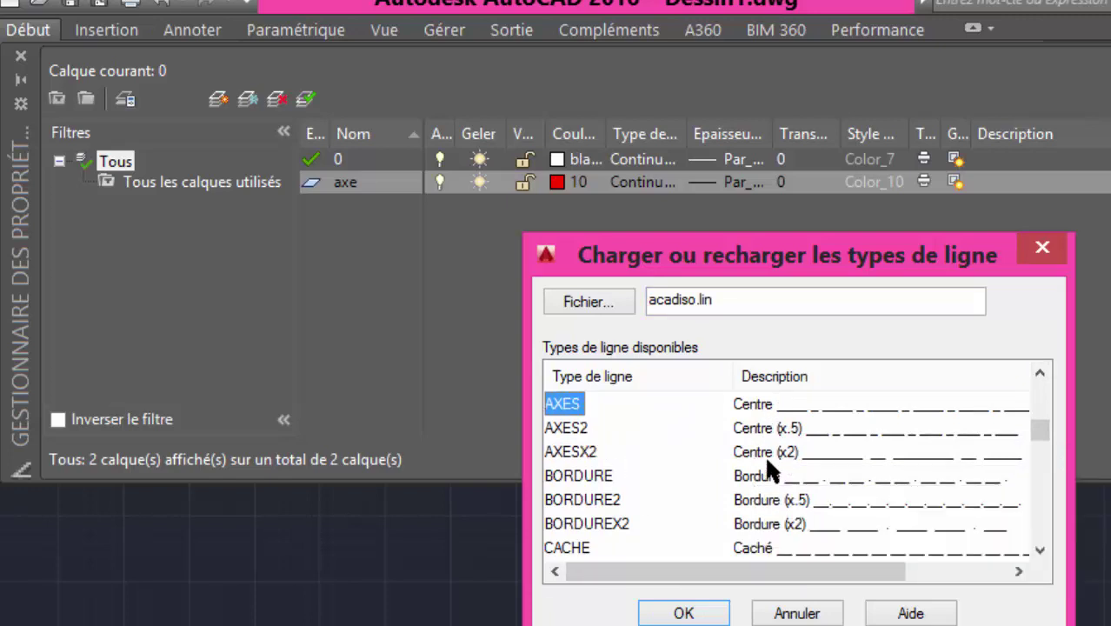
click(683, 613)
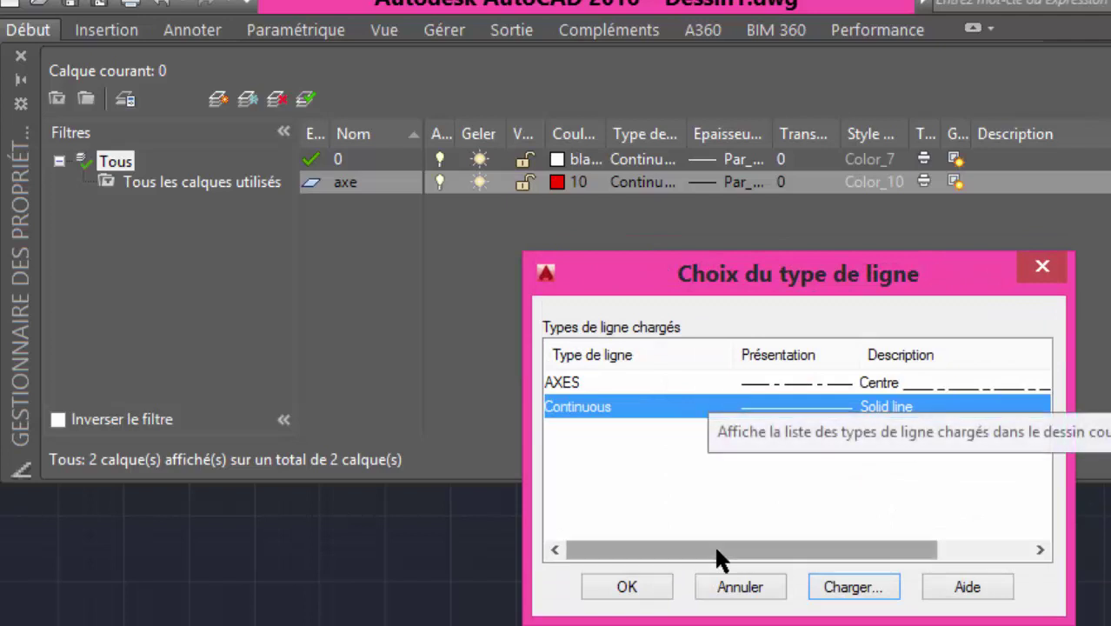
click(739, 382)
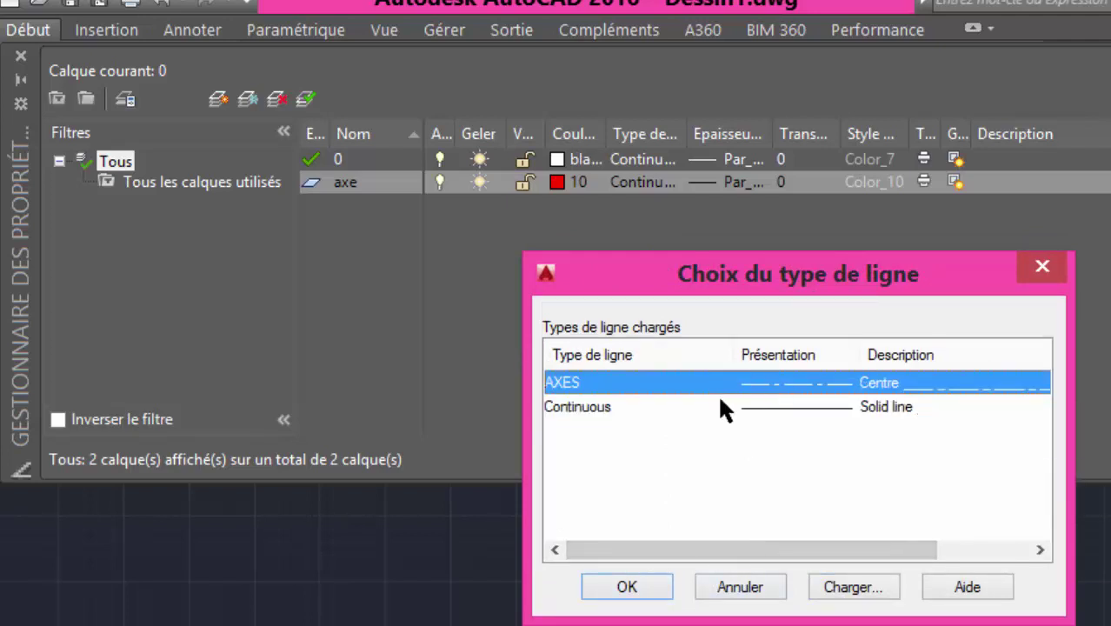
click(626, 587)
- Keep the default lineweight for axe and close the layer manager
click(727, 182)
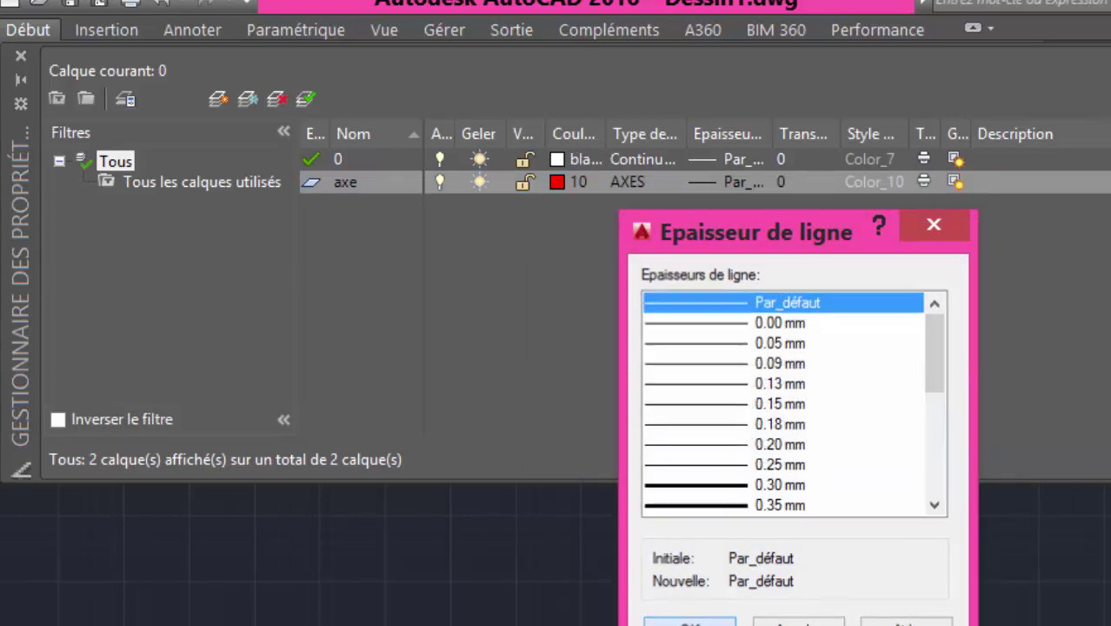
click(660, 622)
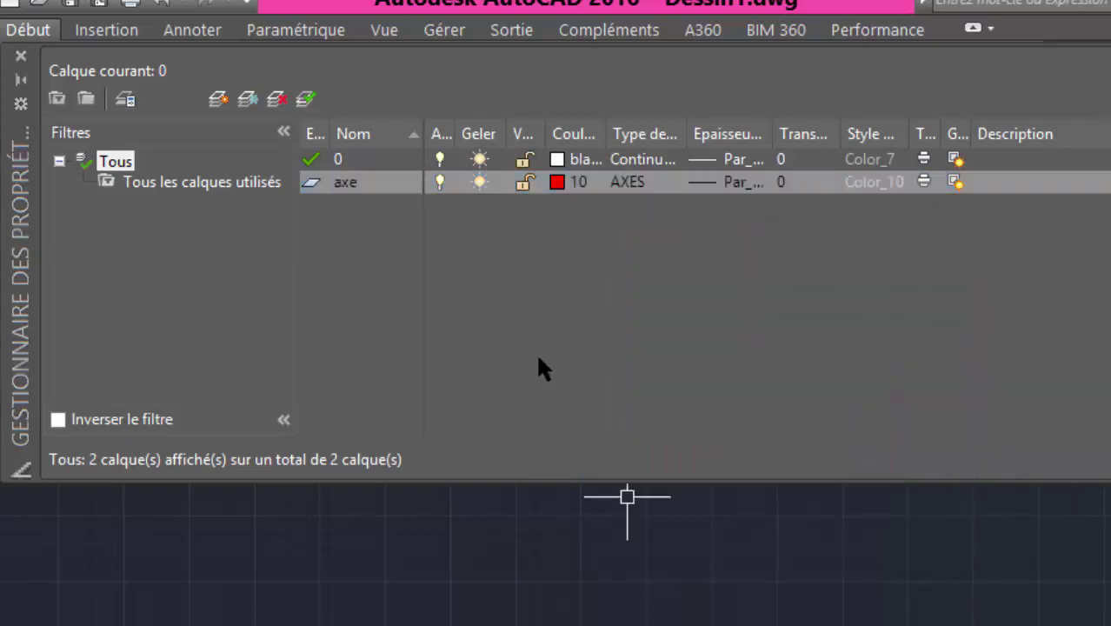
click(22, 56)
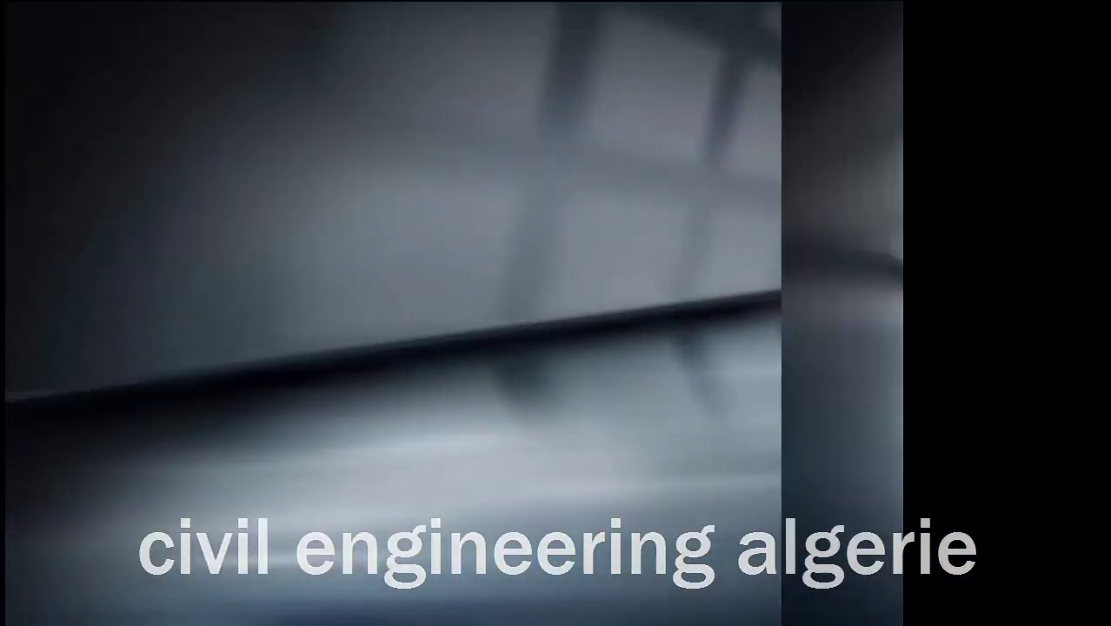
- Choose Axe2 from the layer drop-down to make it current in auto.dwg
click(563, 79)
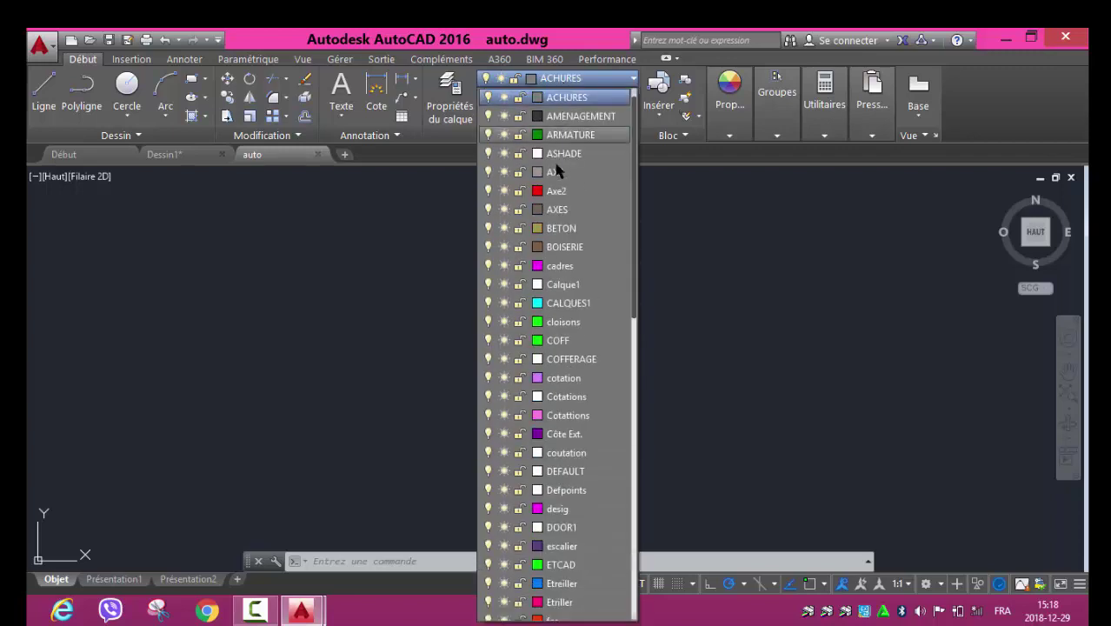
scroll(565, 245, down, 3)
scroll(564, 248, down, 2)
scroll(565, 248, down, 3)
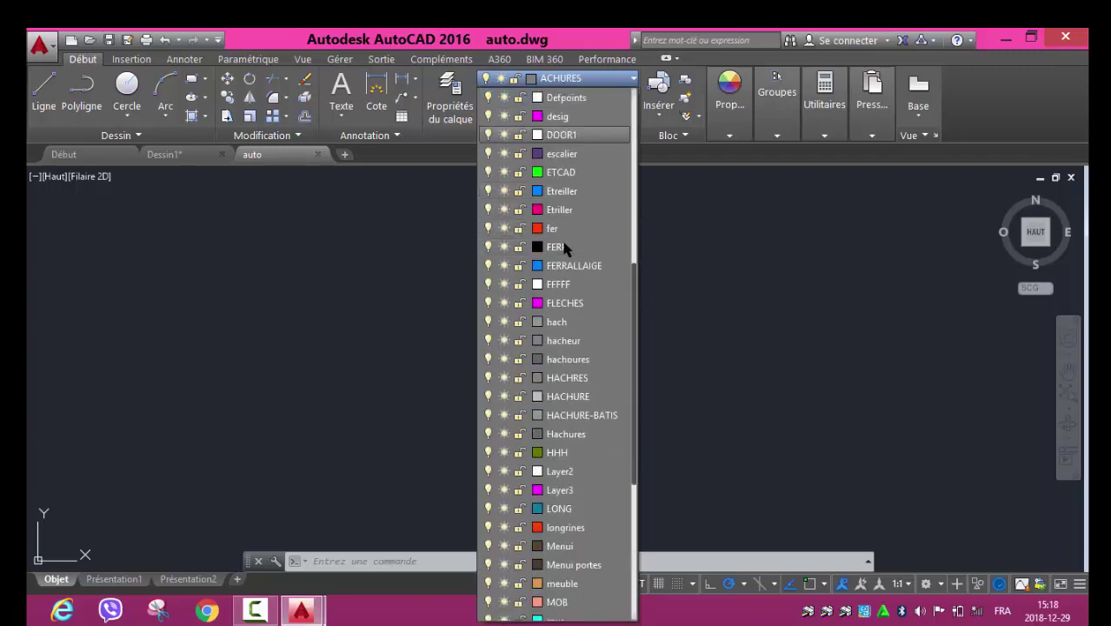
scroll(565, 248, down, 2)
scroll(564, 248, down, 2)
scroll(566, 248, down, 1)
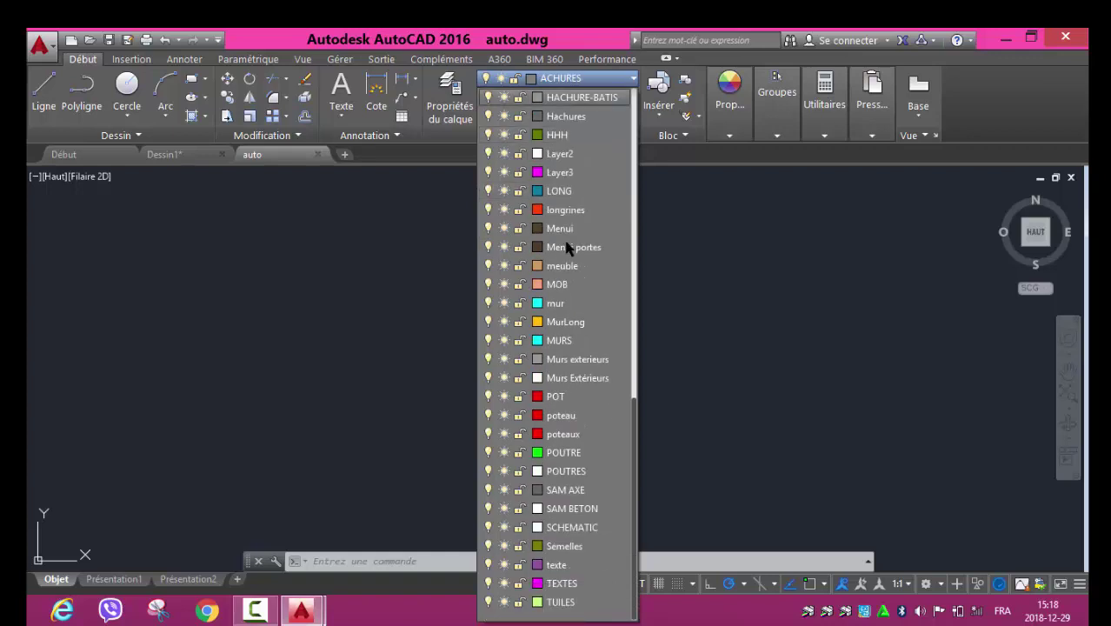
scroll(578, 434, up, 1)
scroll(570, 402, up, 3)
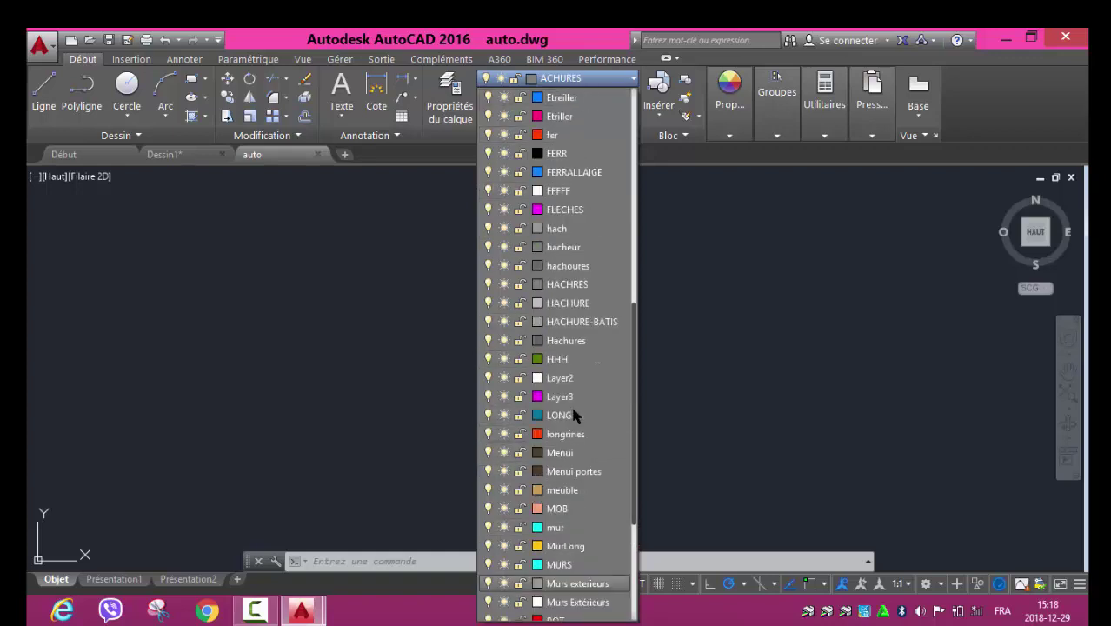
scroll(570, 403, up, 4)
scroll(573, 416, up, 5)
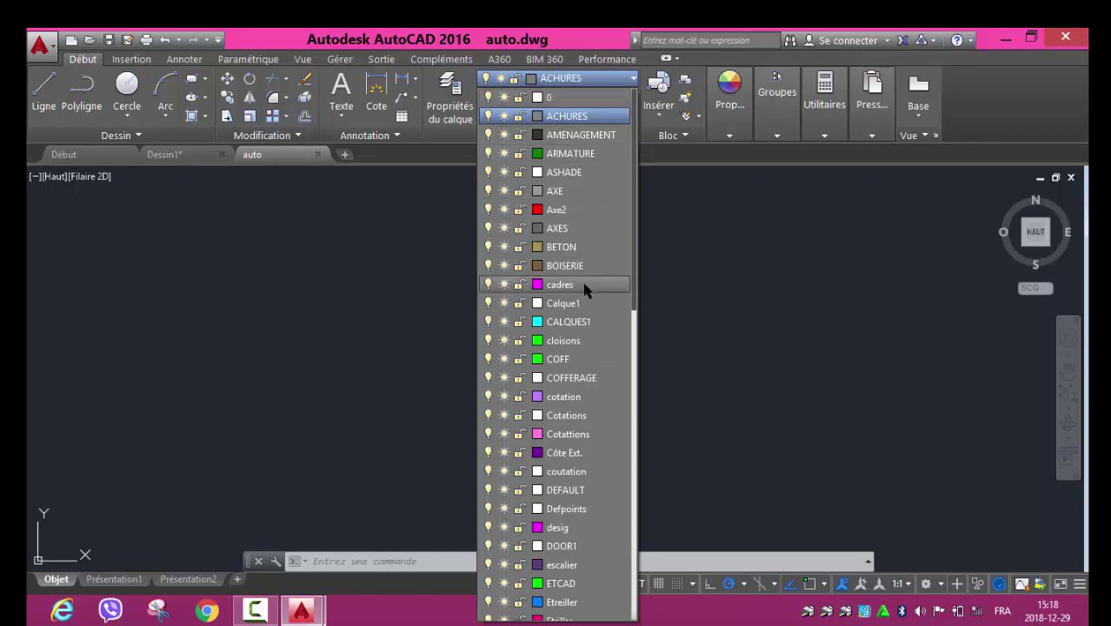
click(570, 210)
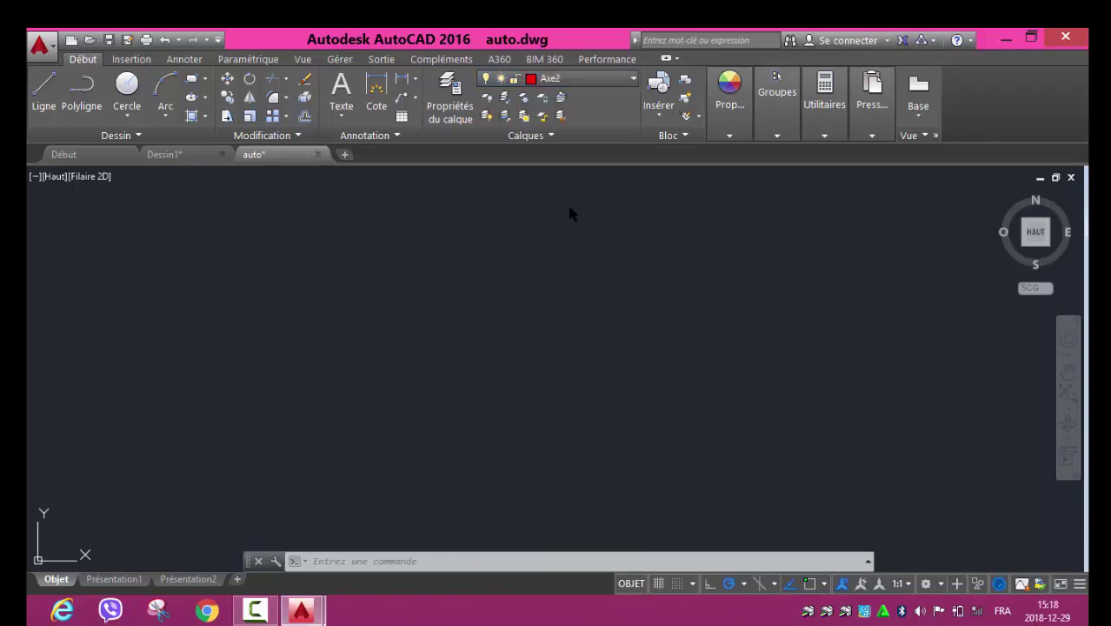
- Draw a long horizontal red axis line across the drawing
click(43, 87)
click(284, 272)
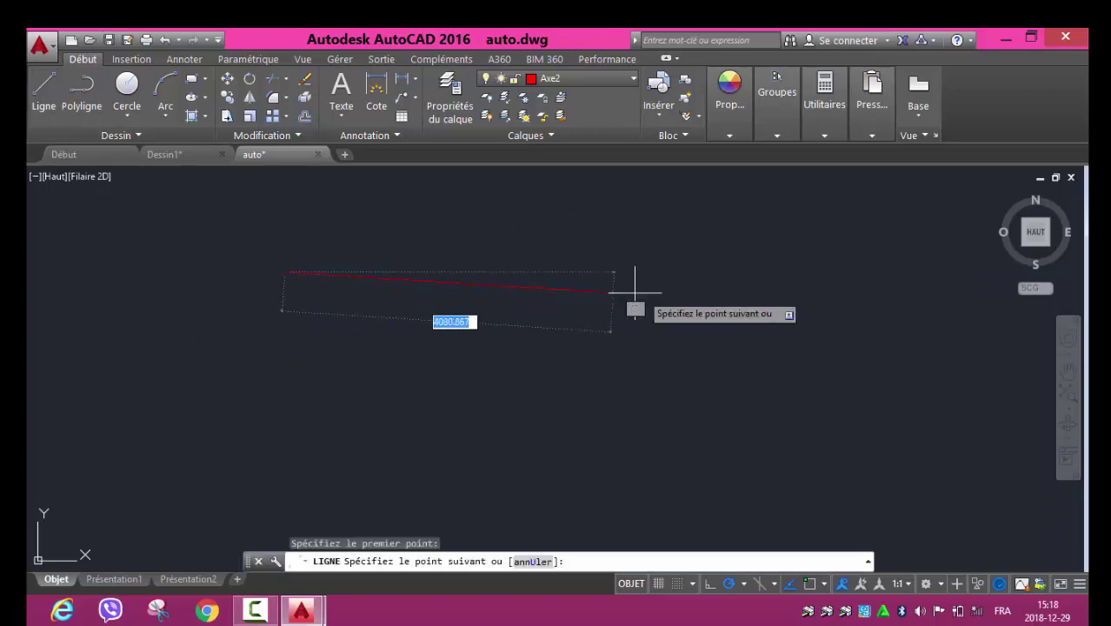
click(740, 272)
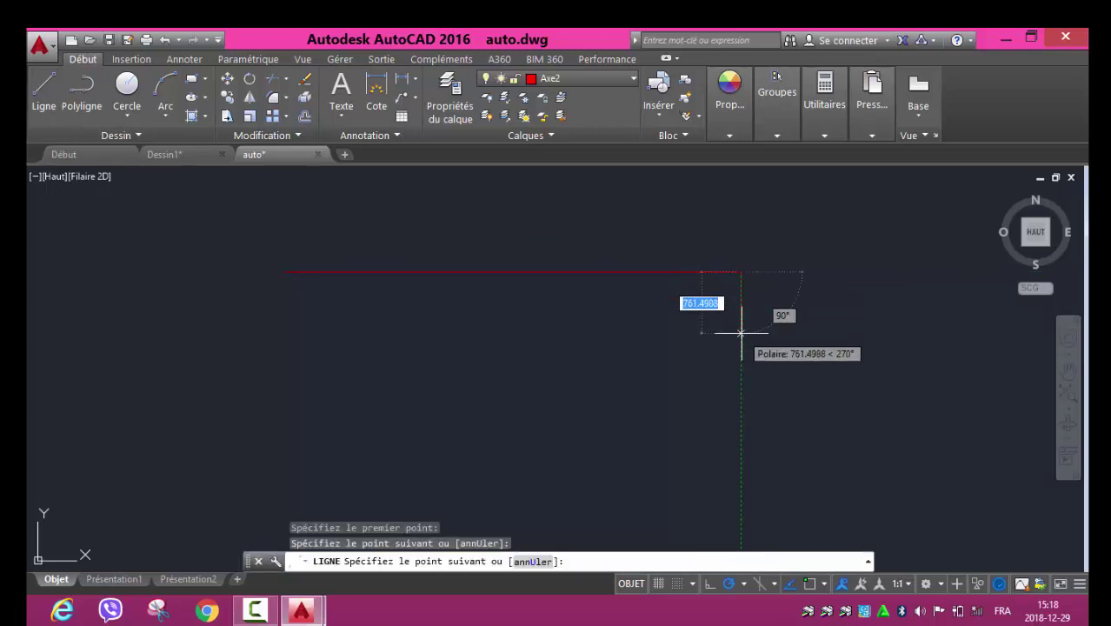
key(Escape)
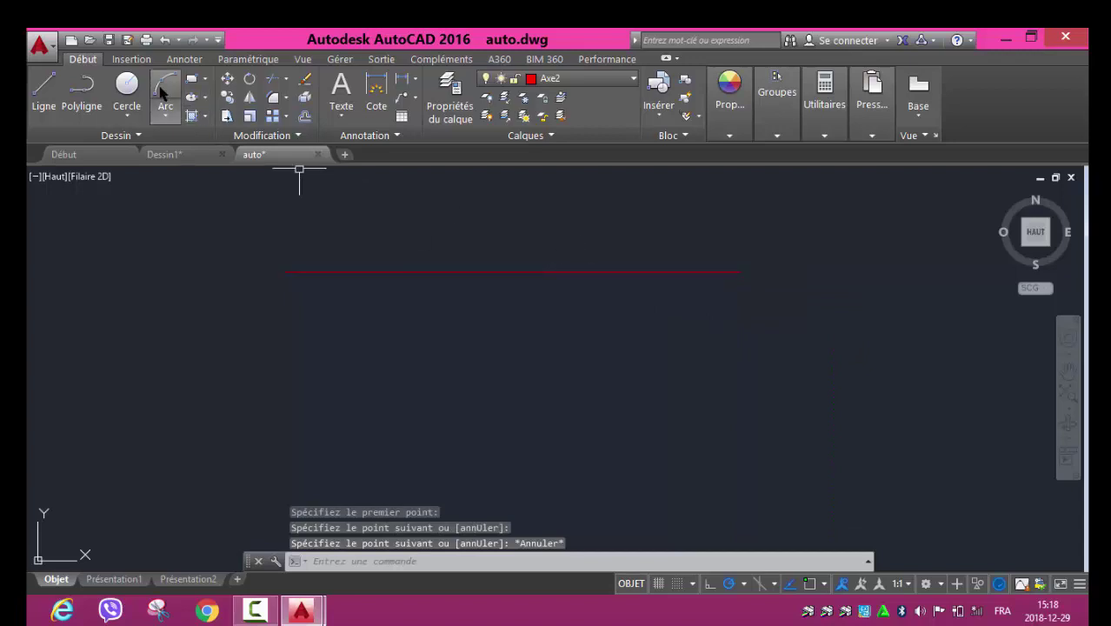
- Set the linetype scale to 2 in the Properties palette
click(252, 59)
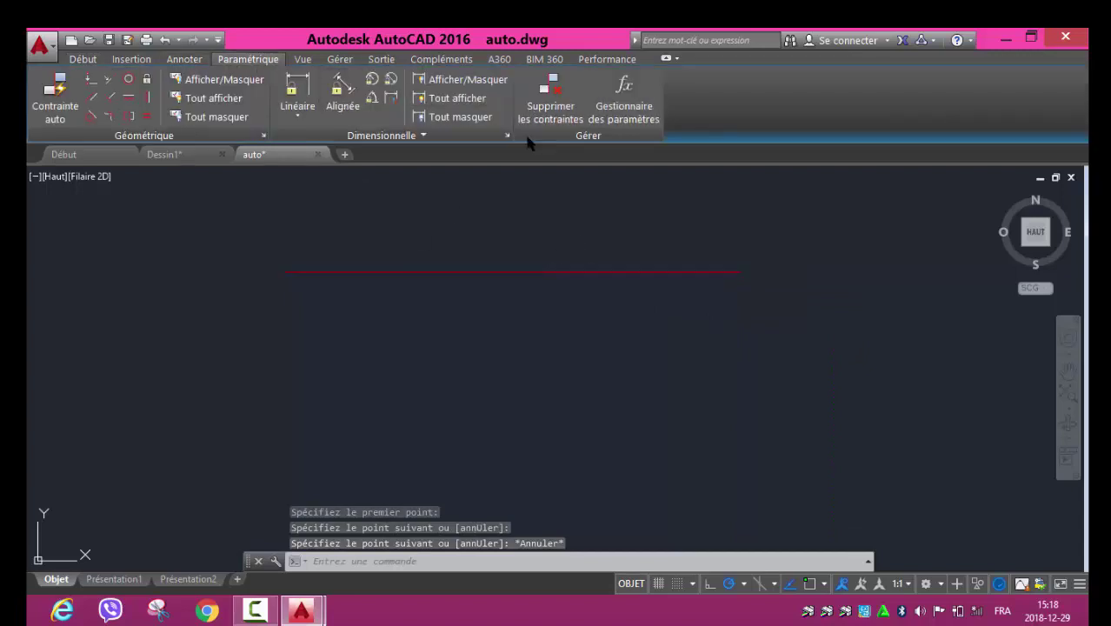
click(354, 69)
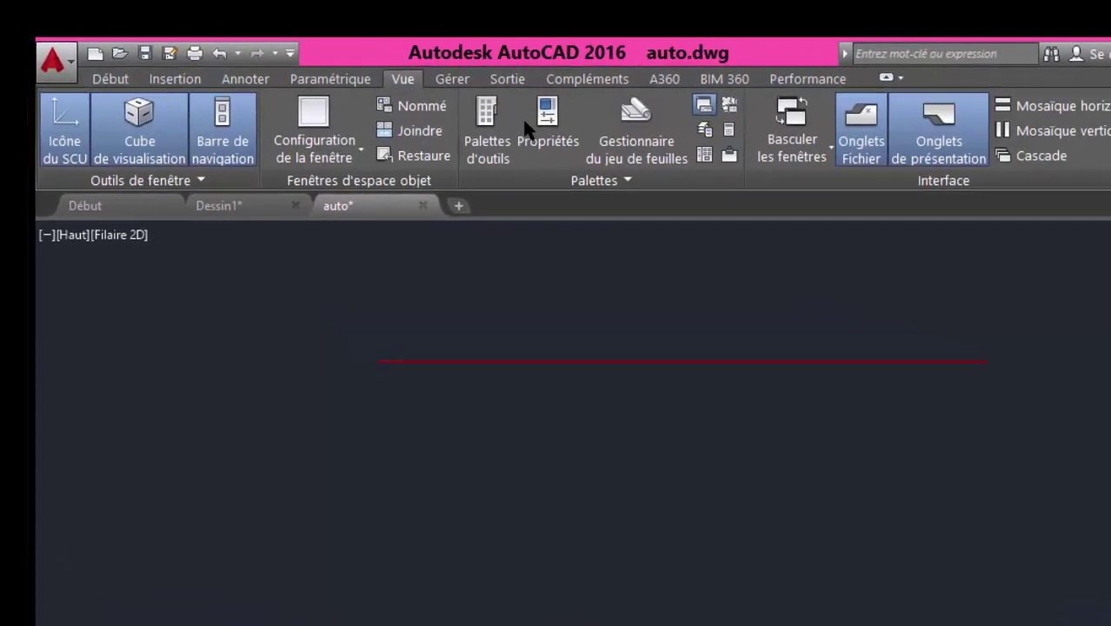
click(565, 143)
click(183, 226)
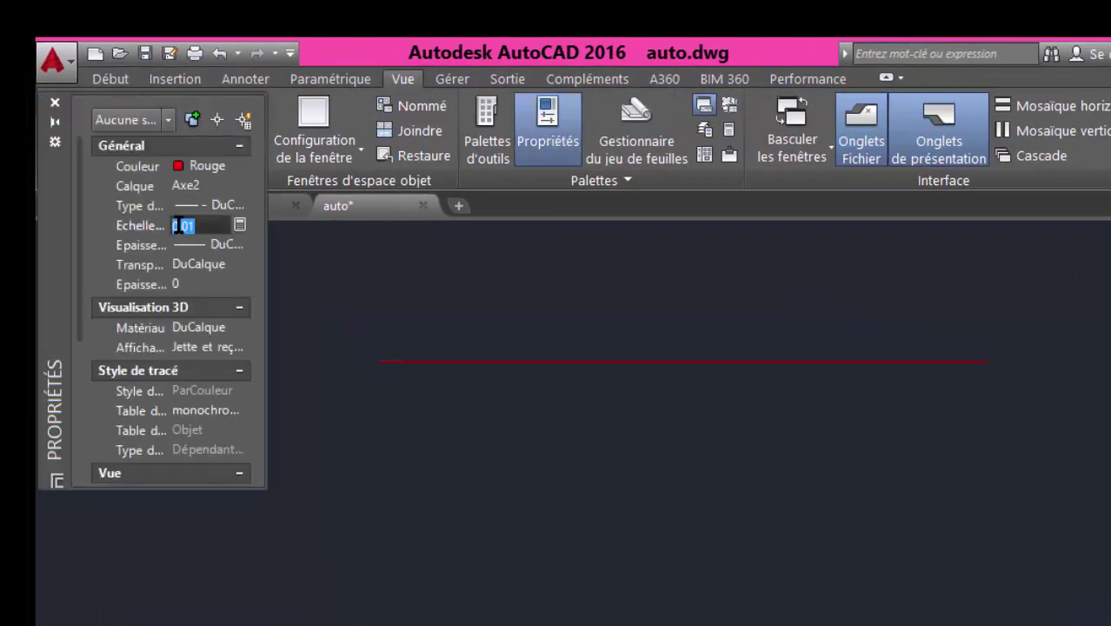
text(2)
key(Return)
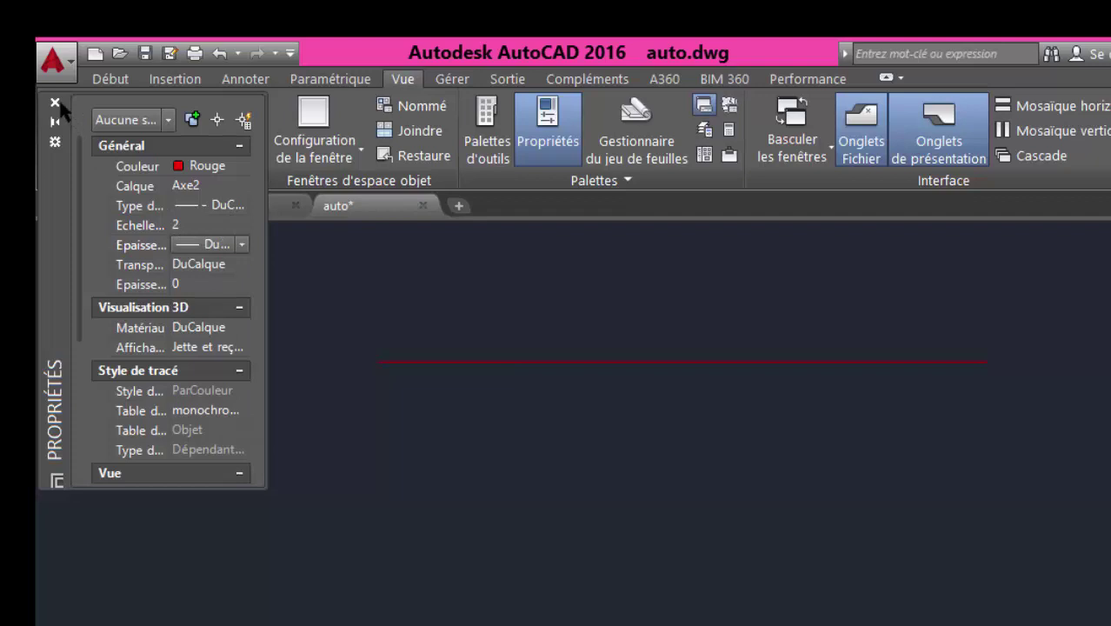
click(55, 103)
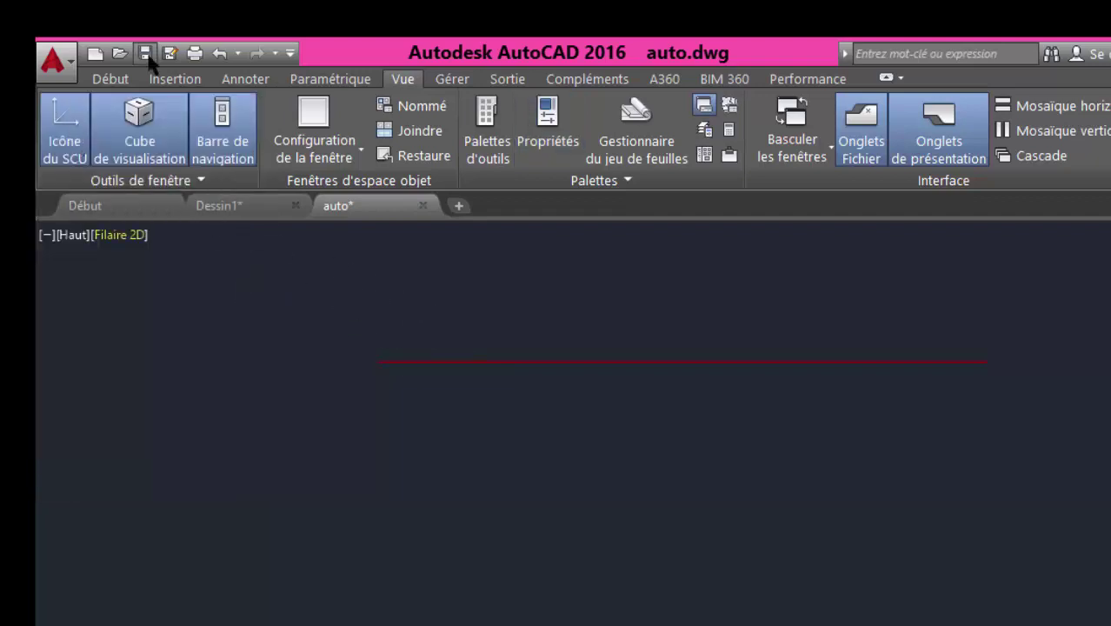
click(110, 79)
- Delete the horizontal red line and make Axe2 the current layer
click(568, 363)
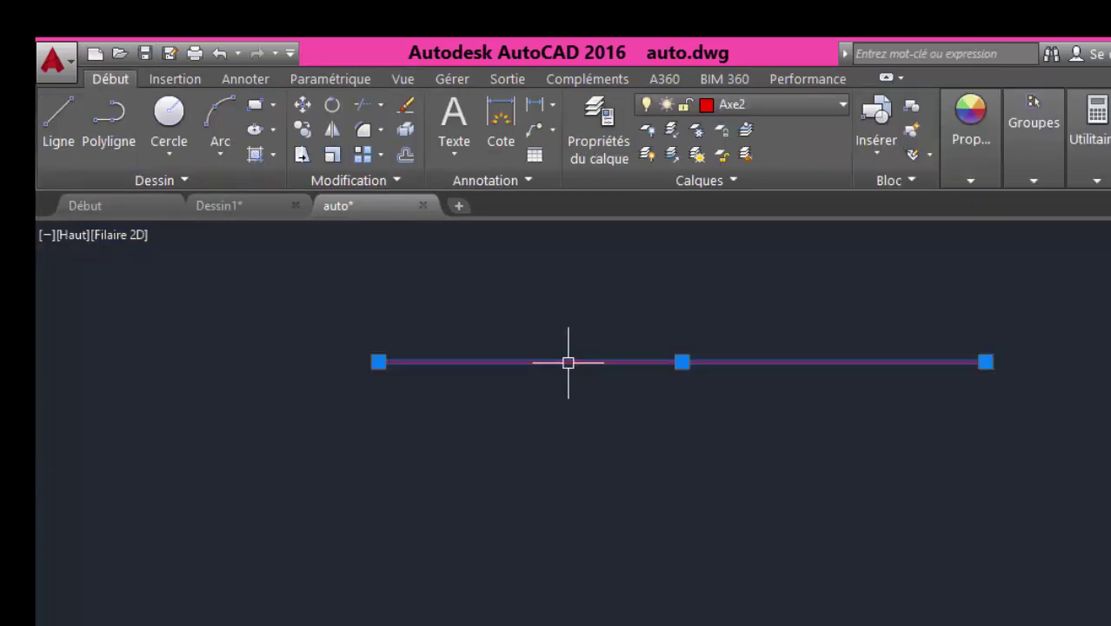
key(Delete)
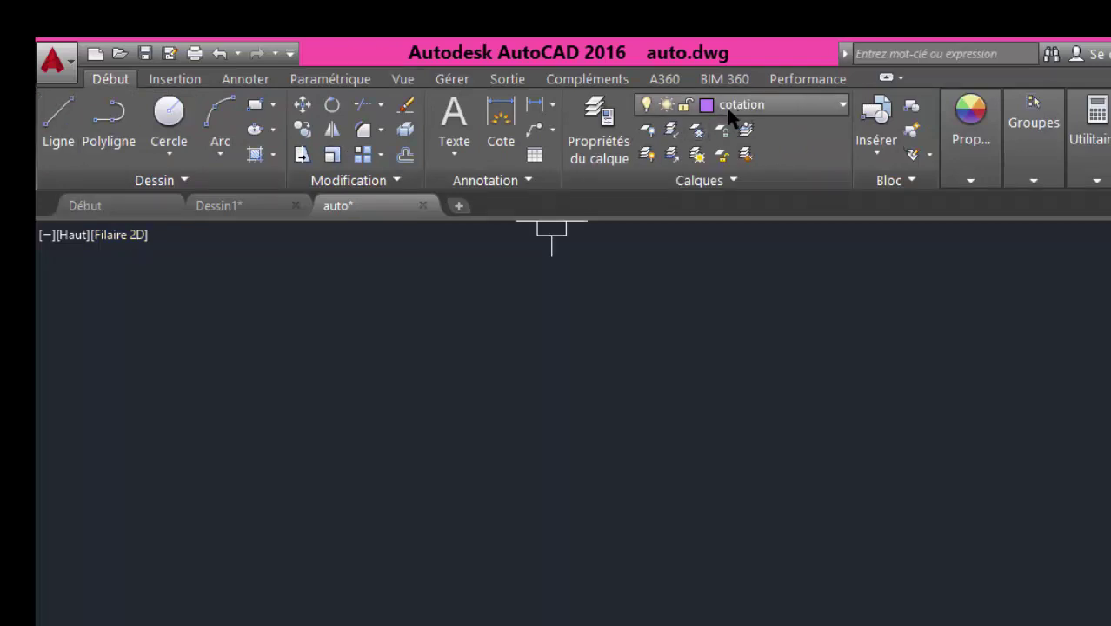
click(759, 110)
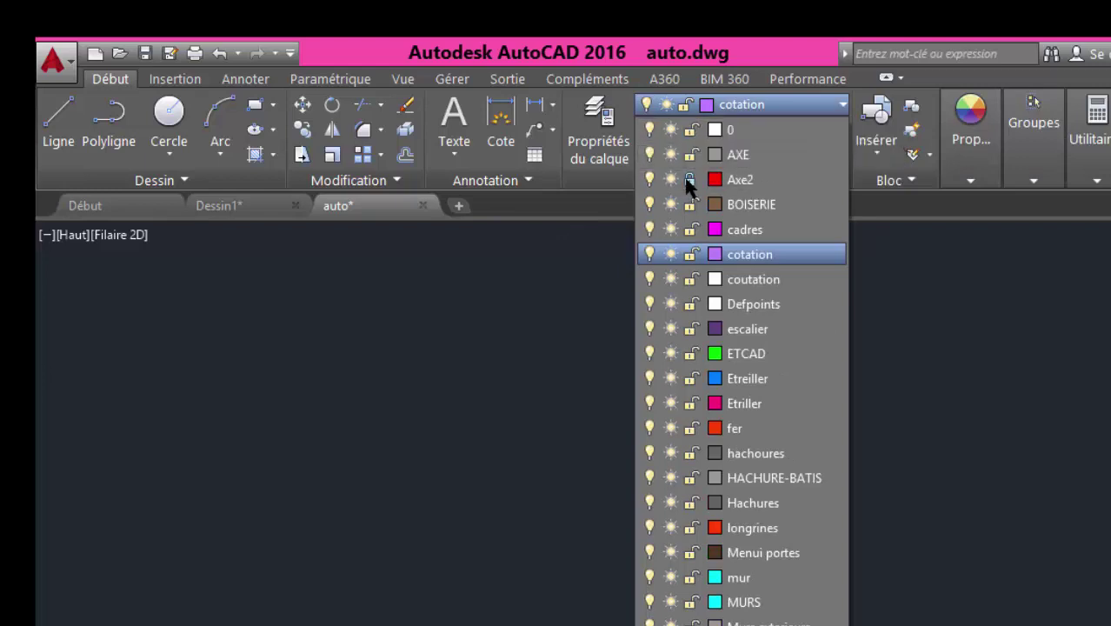
click(721, 183)
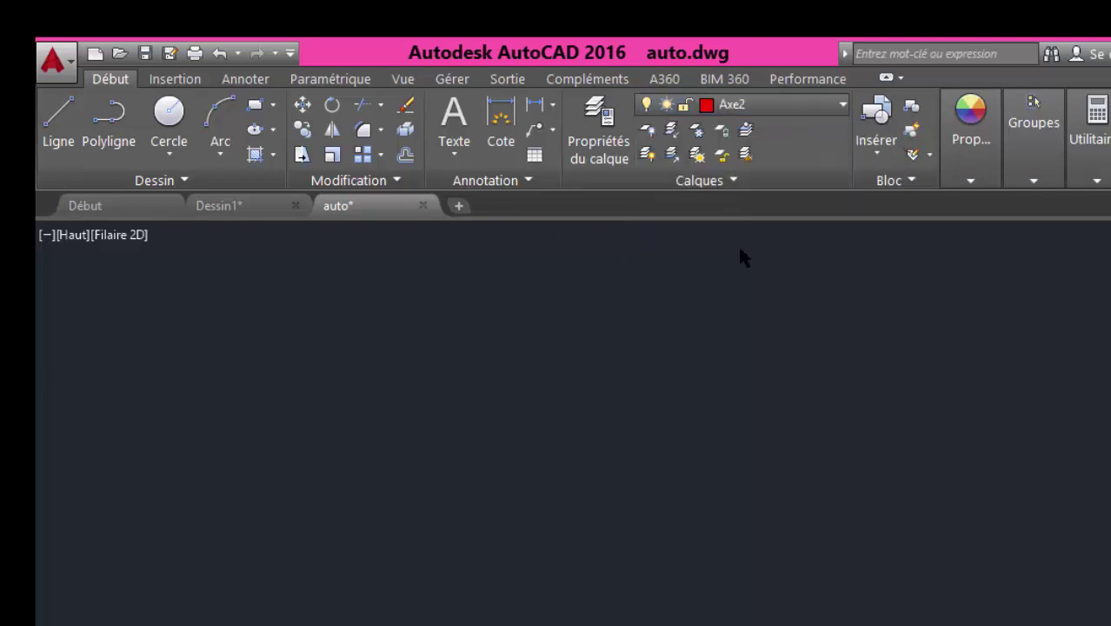
- Draw a vertical axis line and a horizontal axis line crossing it
click(56, 126)
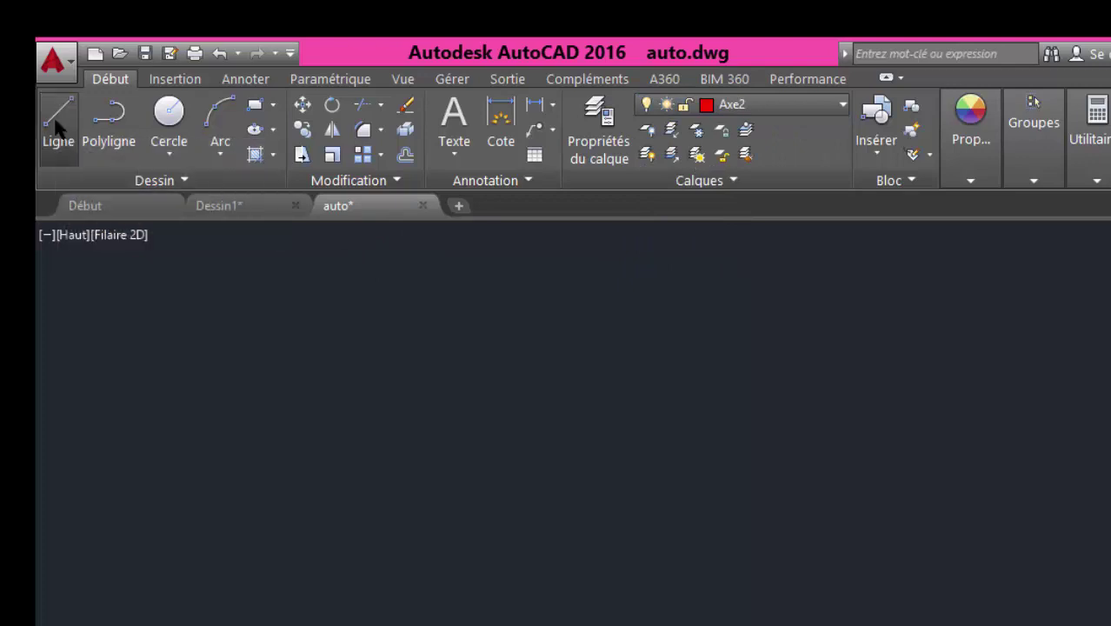
click(604, 328)
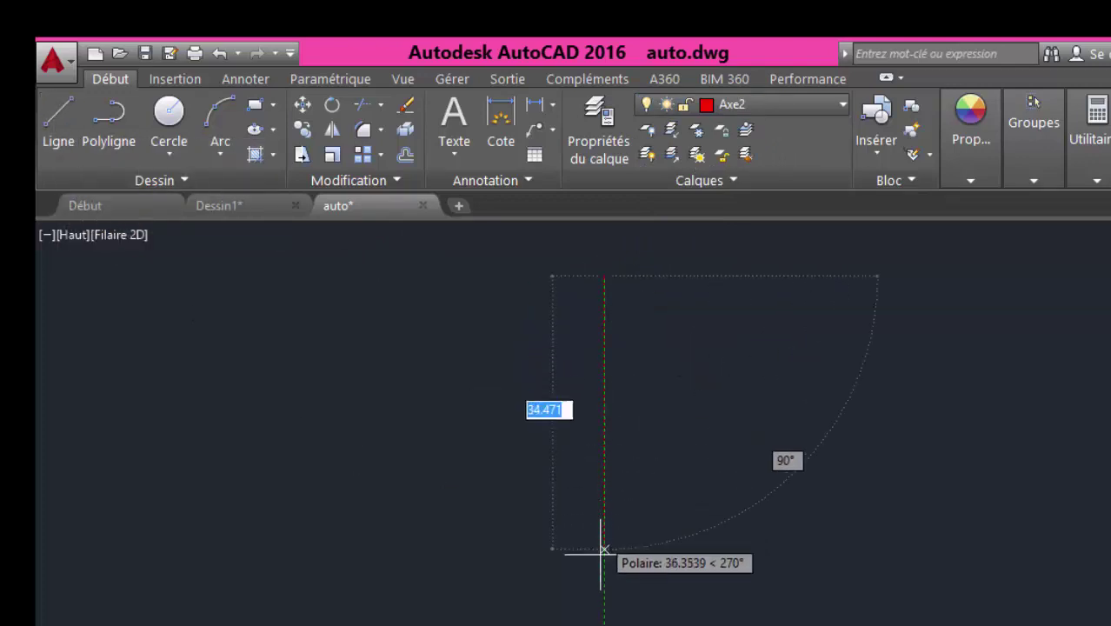
click(504, 534)
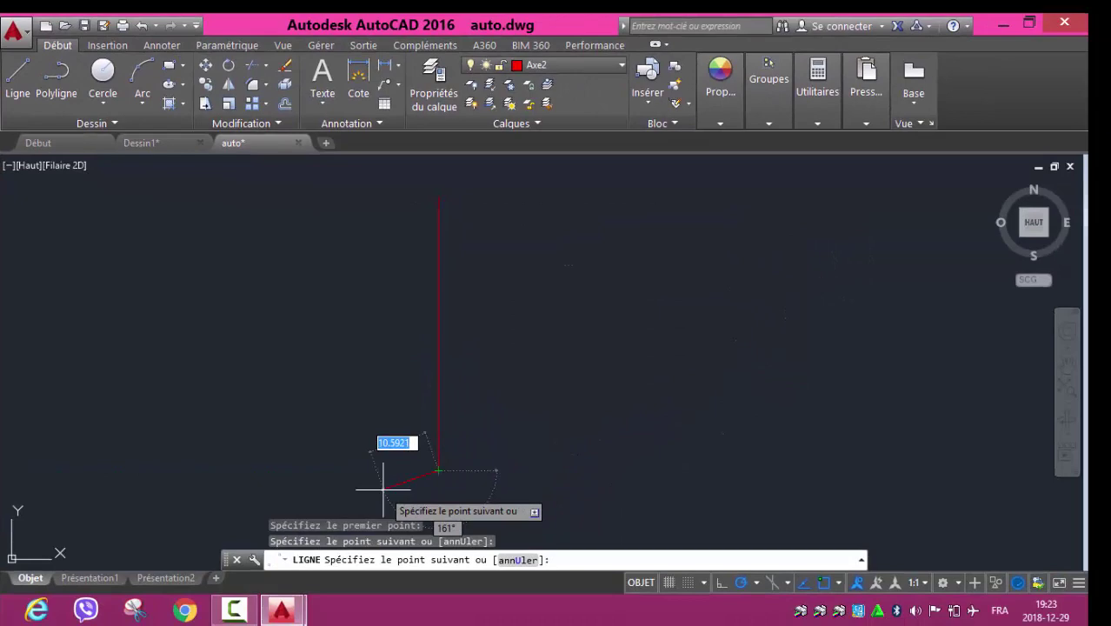
key(Escape)
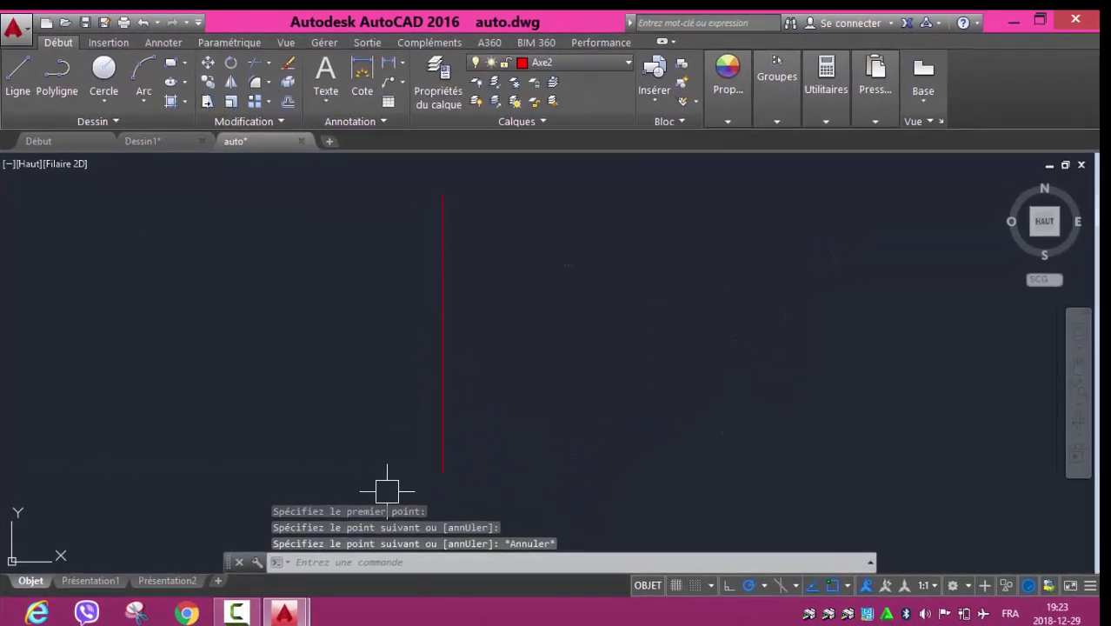
click(19, 76)
click(189, 235)
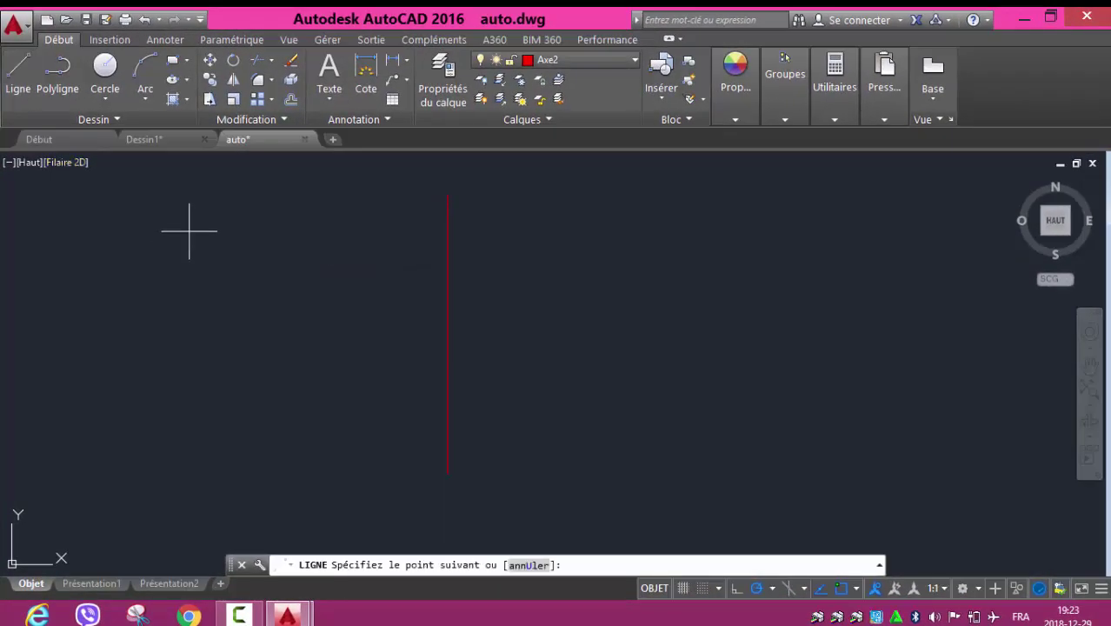
click(588, 232)
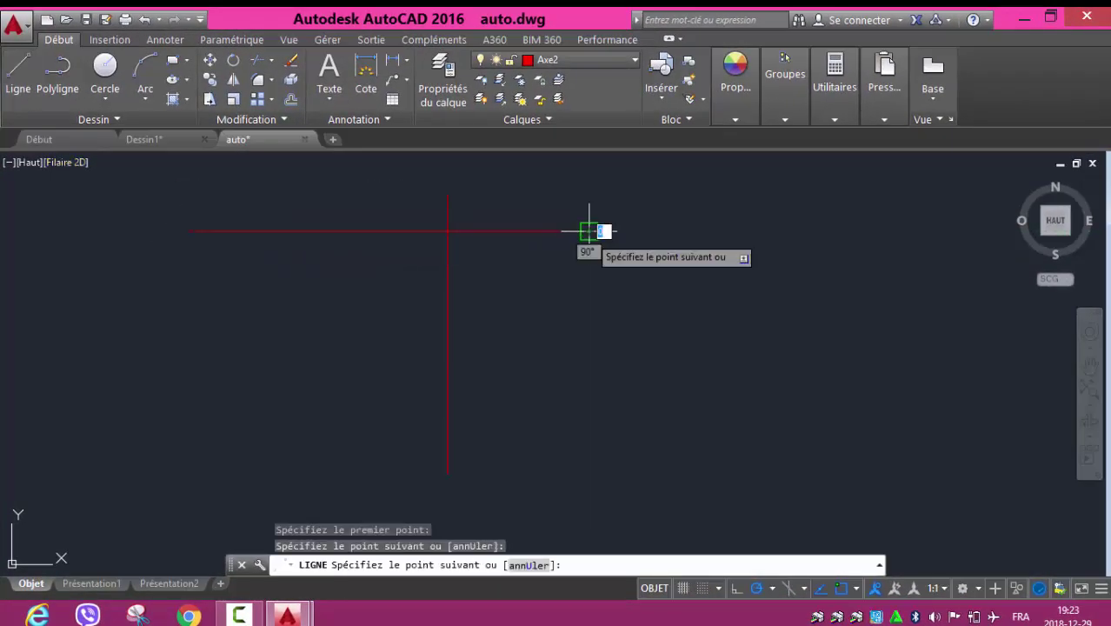
key(Escape)
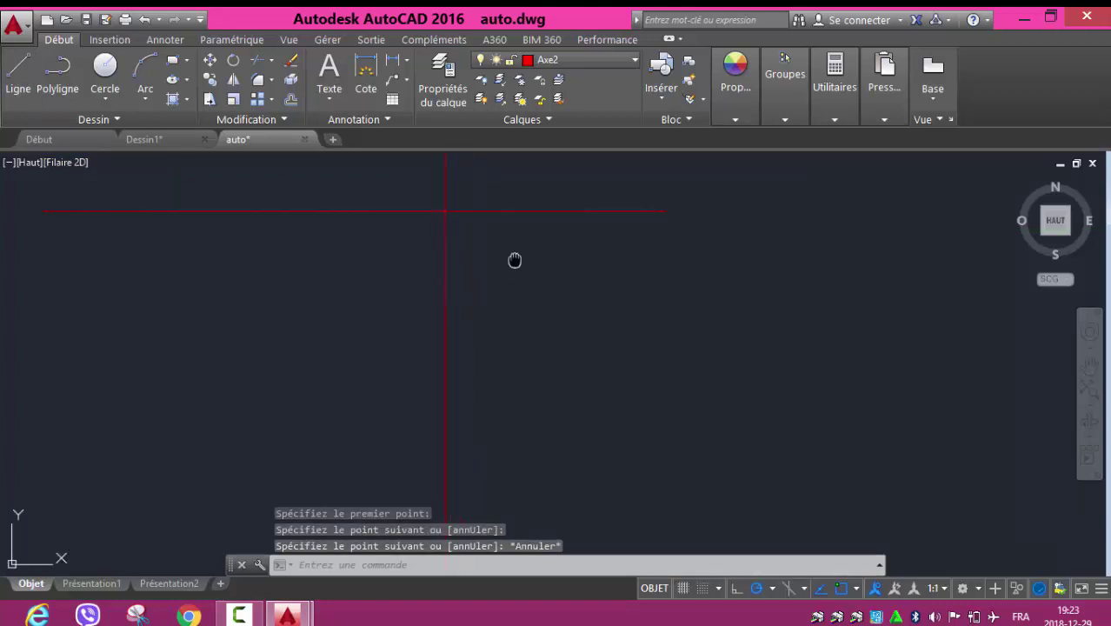
middle_drag(514, 260, 572, 346)
middle_click(573, 347)
middle_click(572, 347)
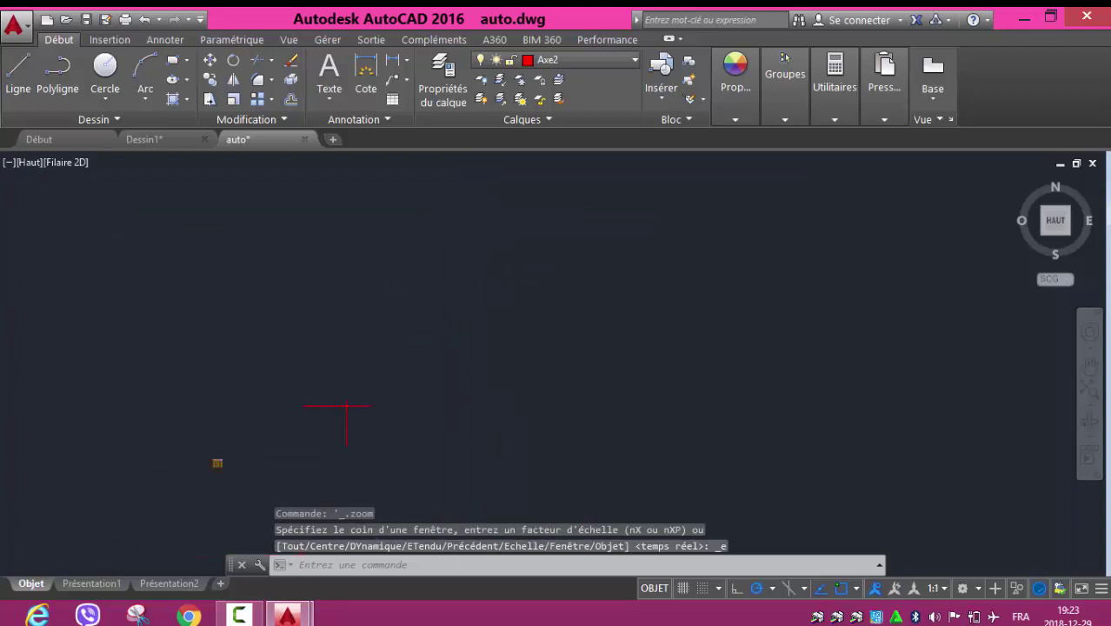
mouse_move(354, 379)
middle_down()
mouse_move(439, 300)
mouse_move(467, 435)
middle_up()
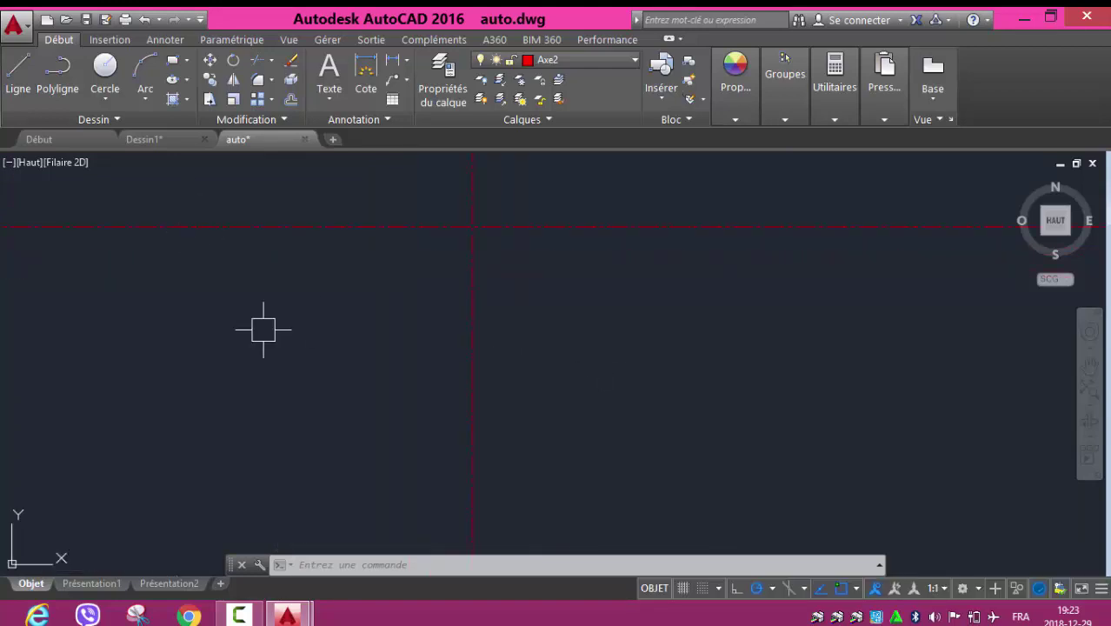
key(Escape)
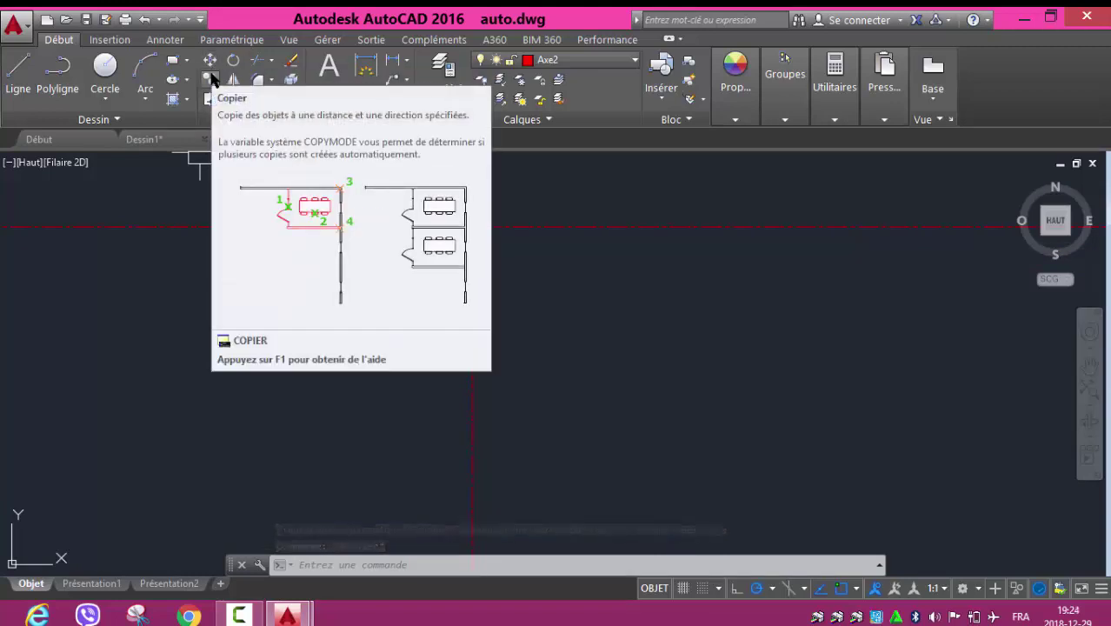
- Offset the vertical axis twice at 4.7 spacing to get three vertical axes
click(211, 78)
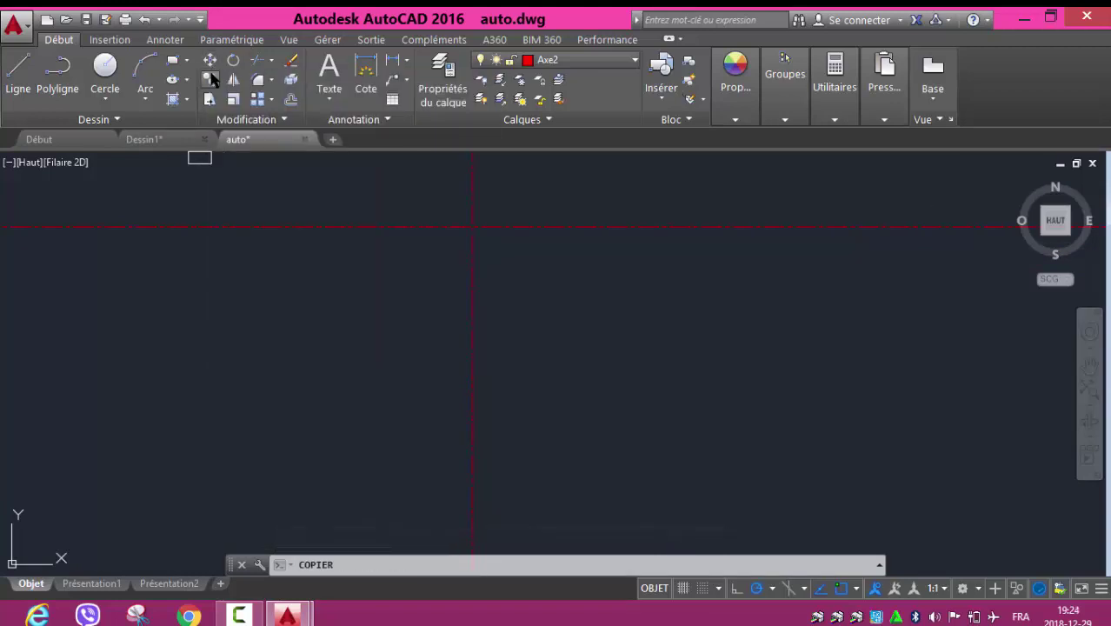
click(290, 100)
text(4.7)
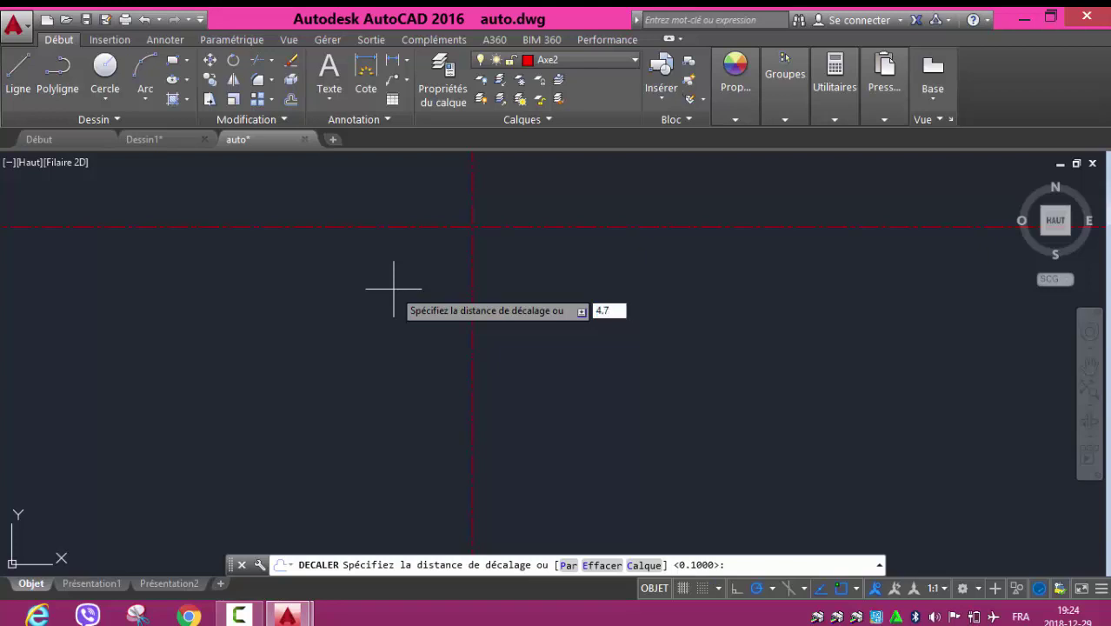
key(Return)
click(472, 308)
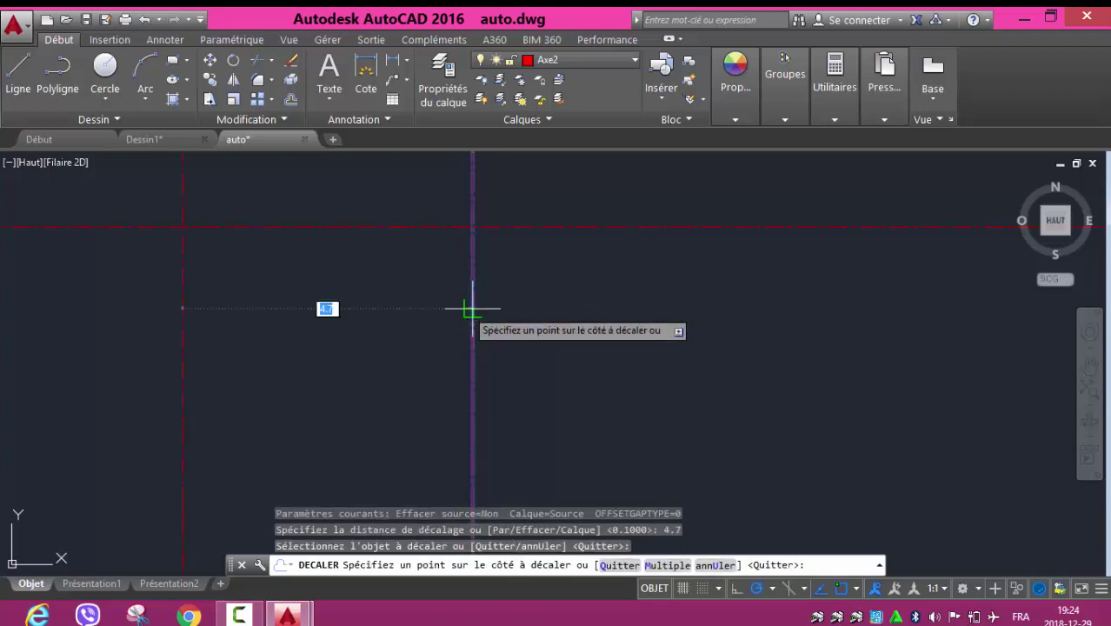
click(183, 330)
click(180, 330)
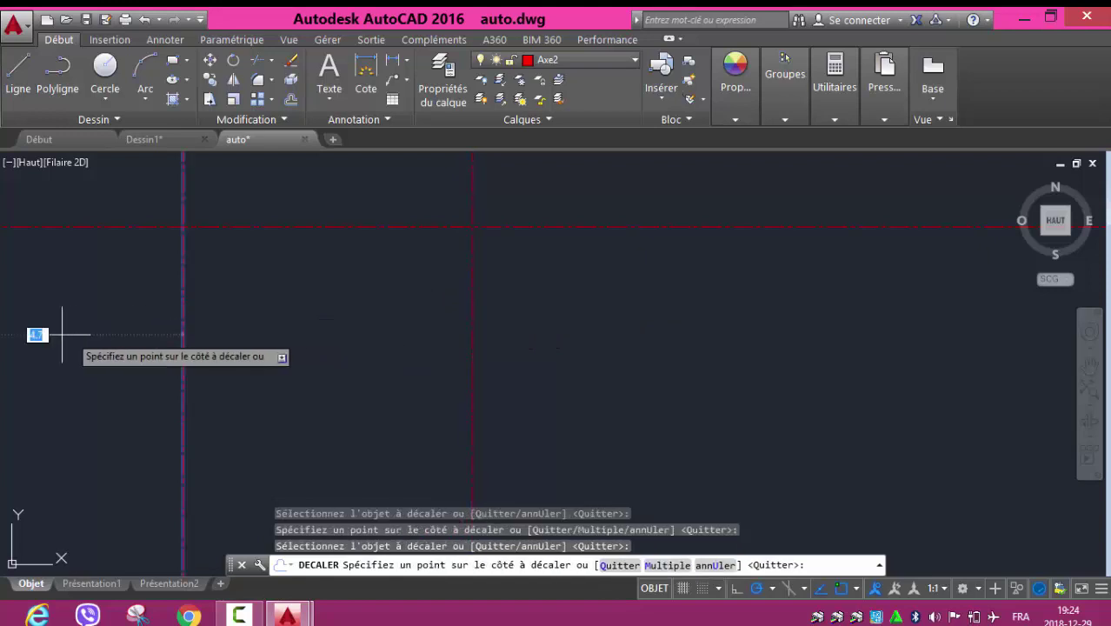
scroll(57, 341, down, 2)
middle_drag(57, 342, 403, 343)
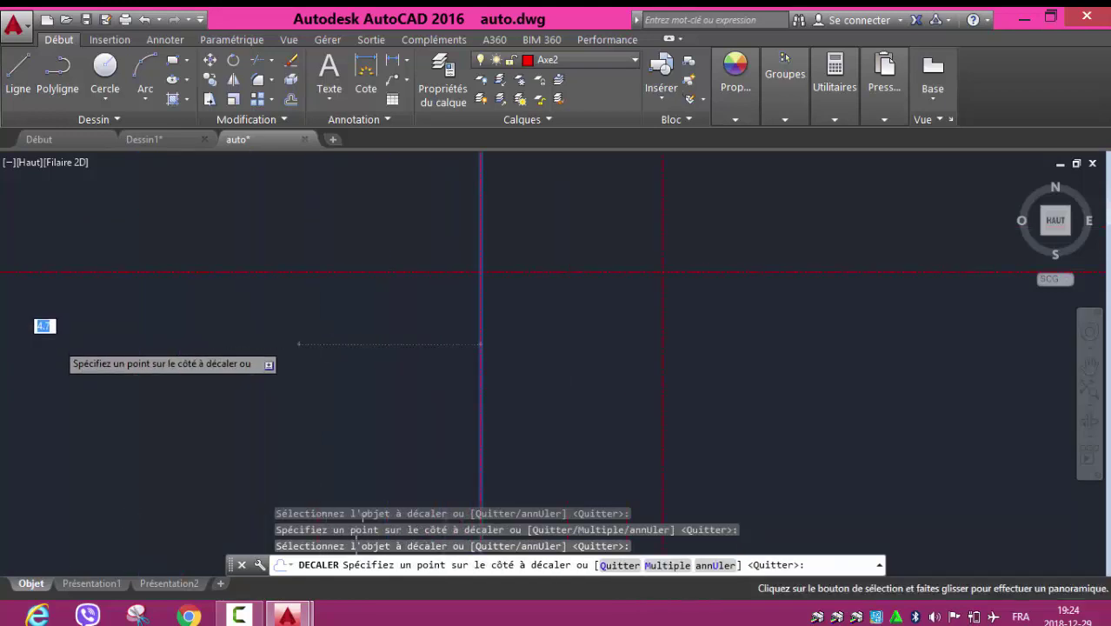
click(296, 358)
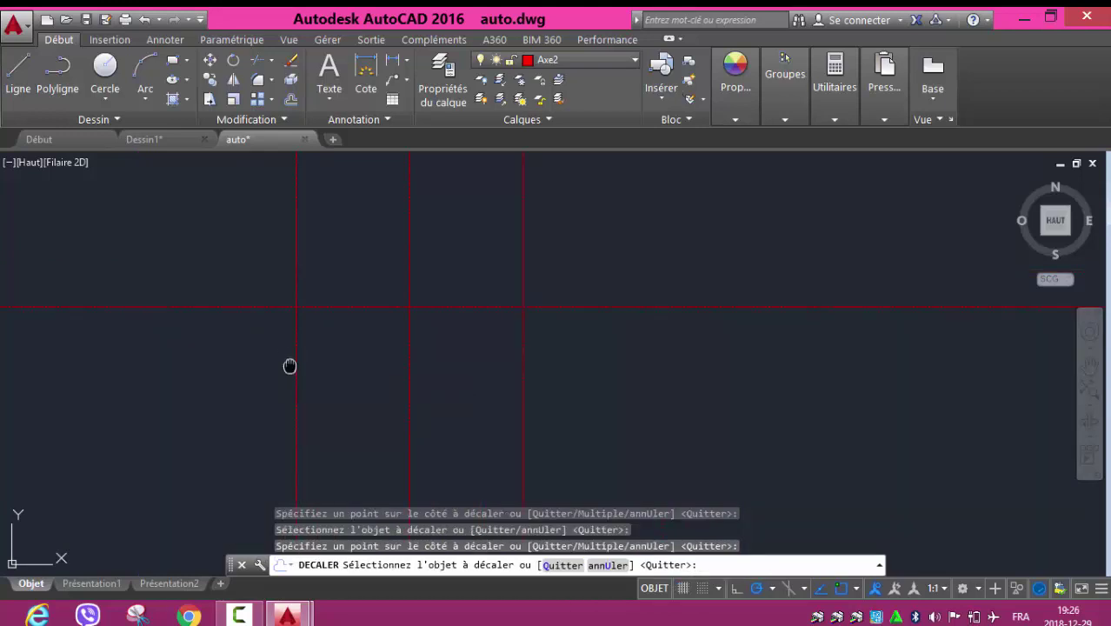
scroll(667, 349, down, 1)
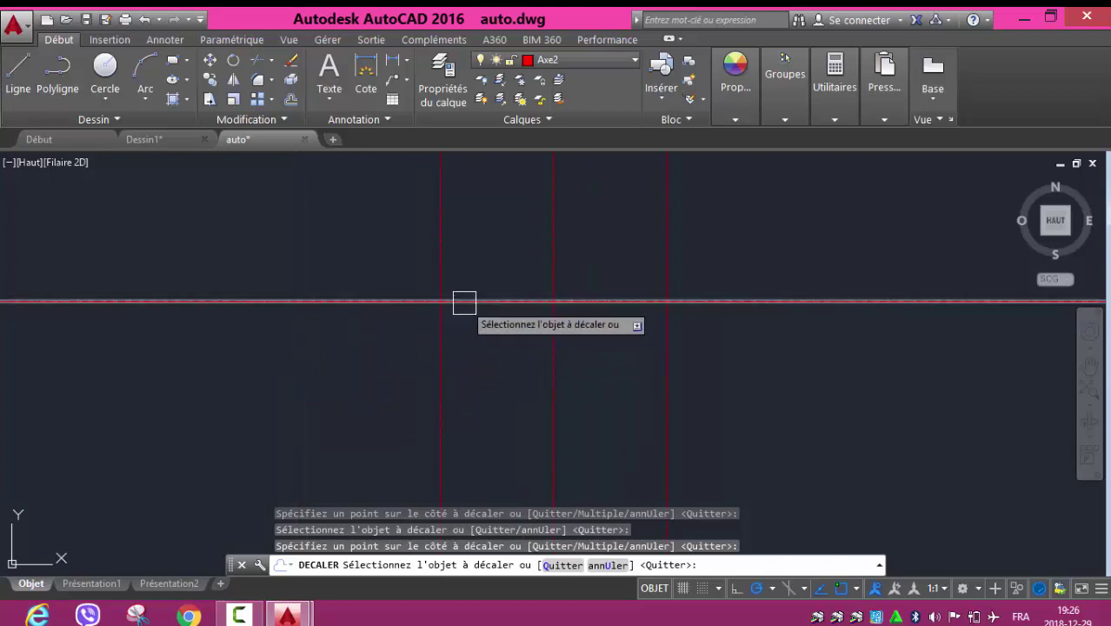
key(Return)
key(Return)
text(4.6)
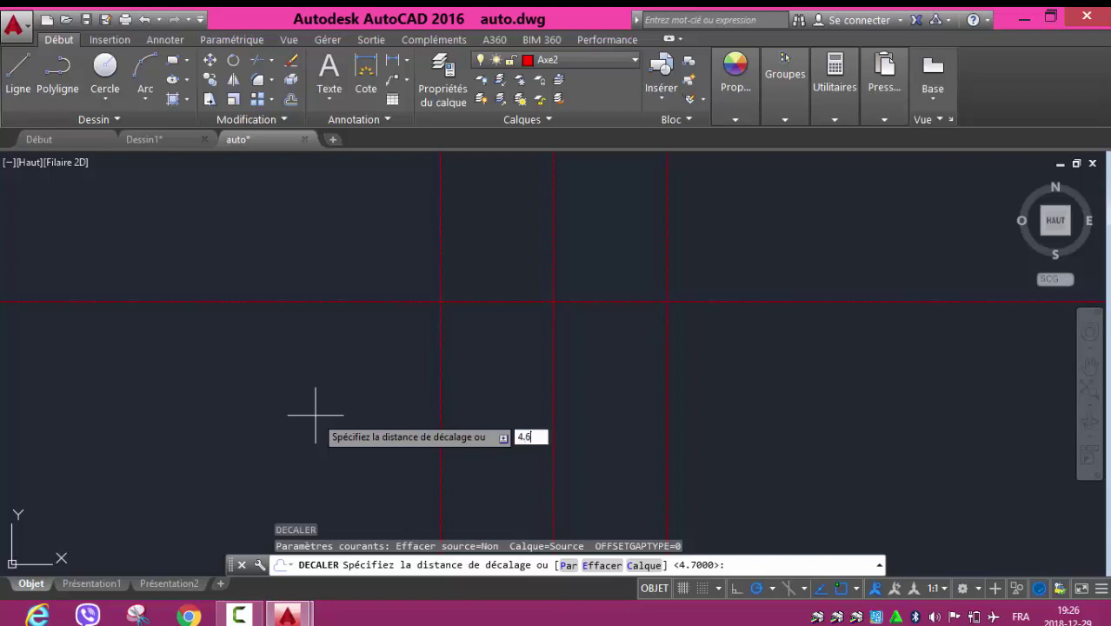
- Offset the horizontal axis twice downward at 4.6 spacing
key(Return)
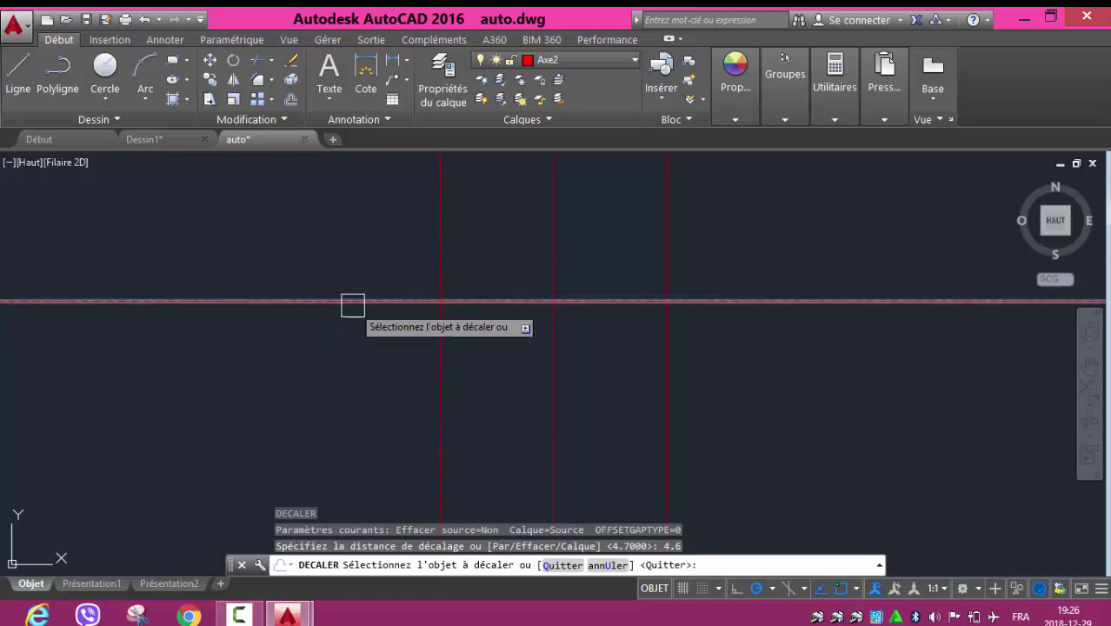
click(352, 302)
click(368, 407)
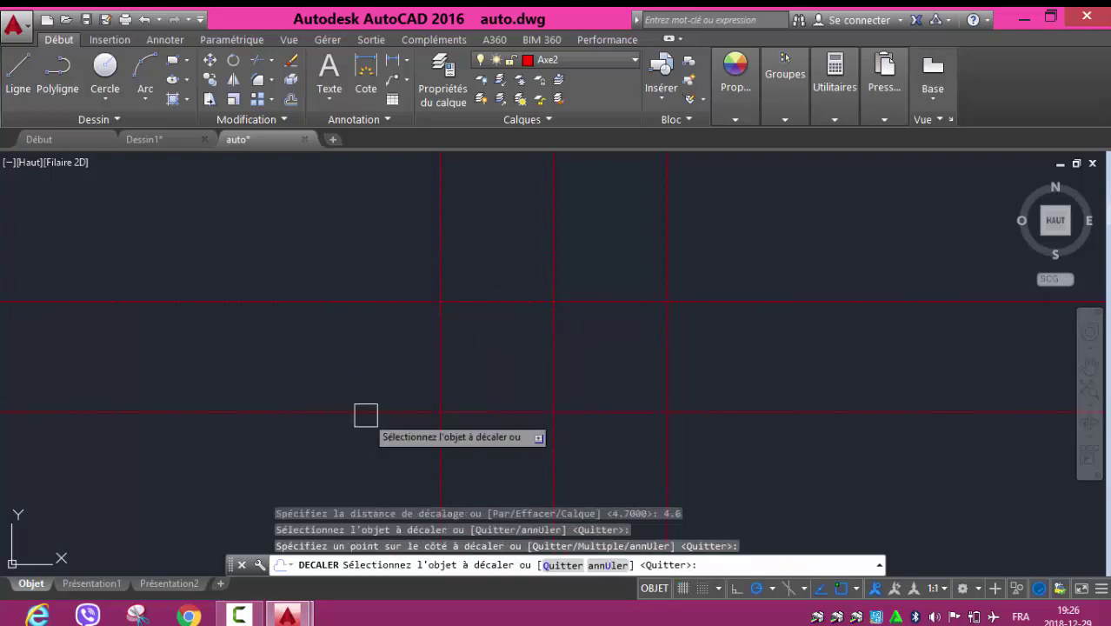
click(369, 412)
scroll(385, 469, down, 4)
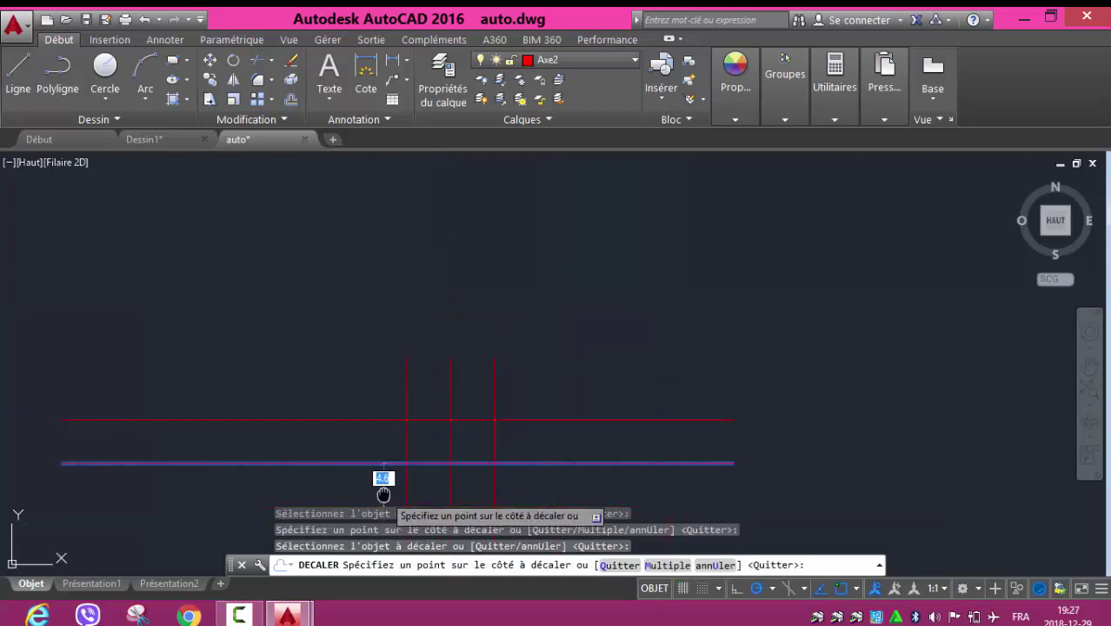
middle_drag(385, 482, 397, 401)
click(396, 398)
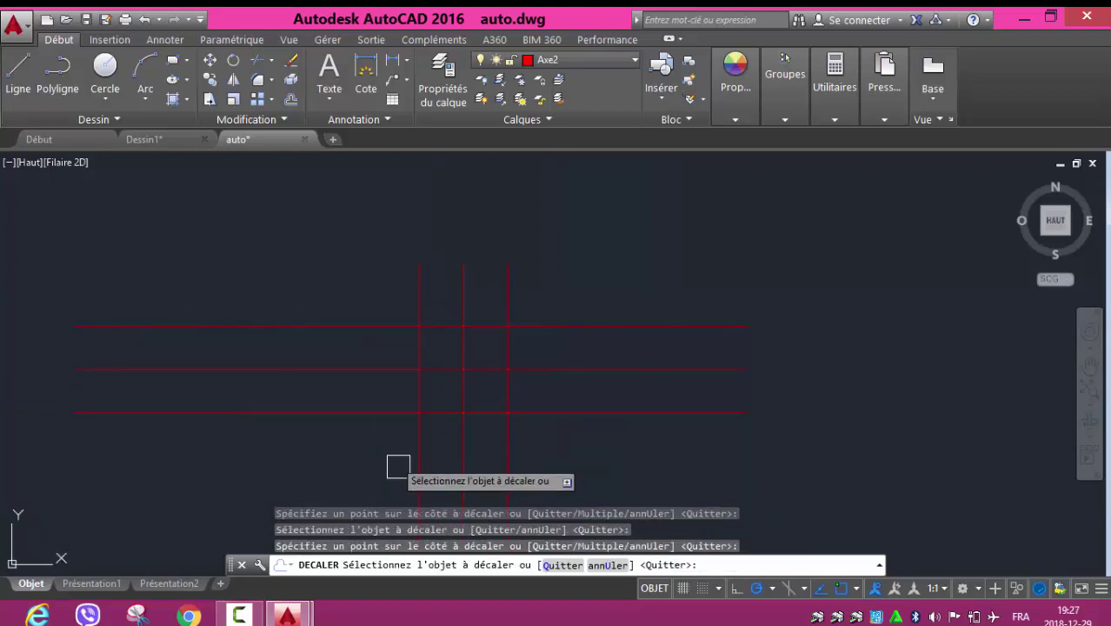
key(Escape)
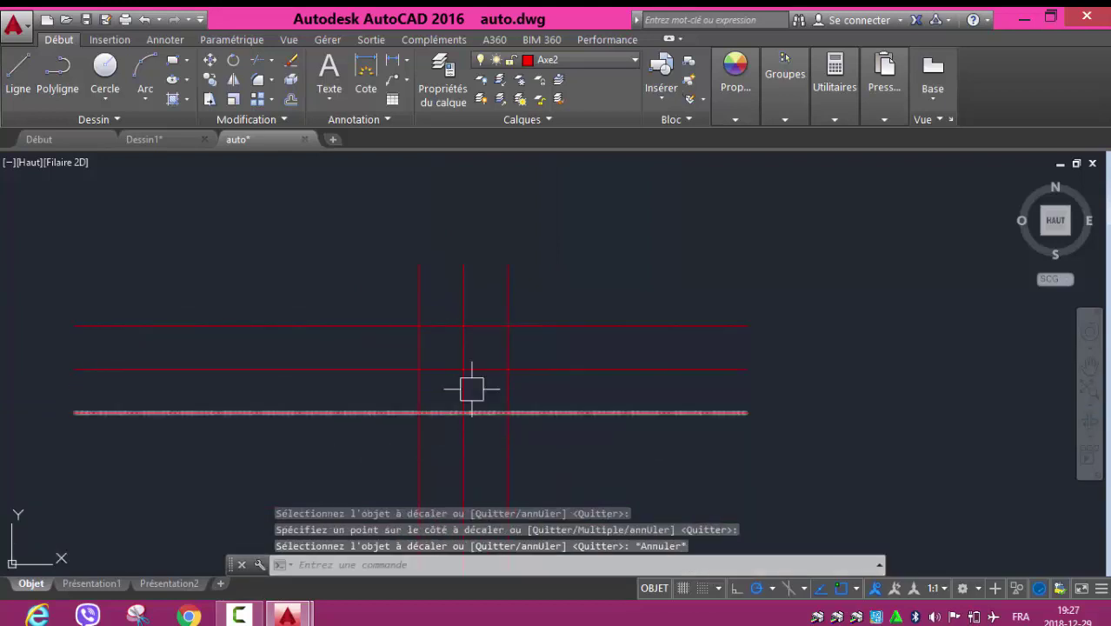
- Zoom and pan to centre the three-by-three red axis grid in view
scroll(473, 386, up, 5)
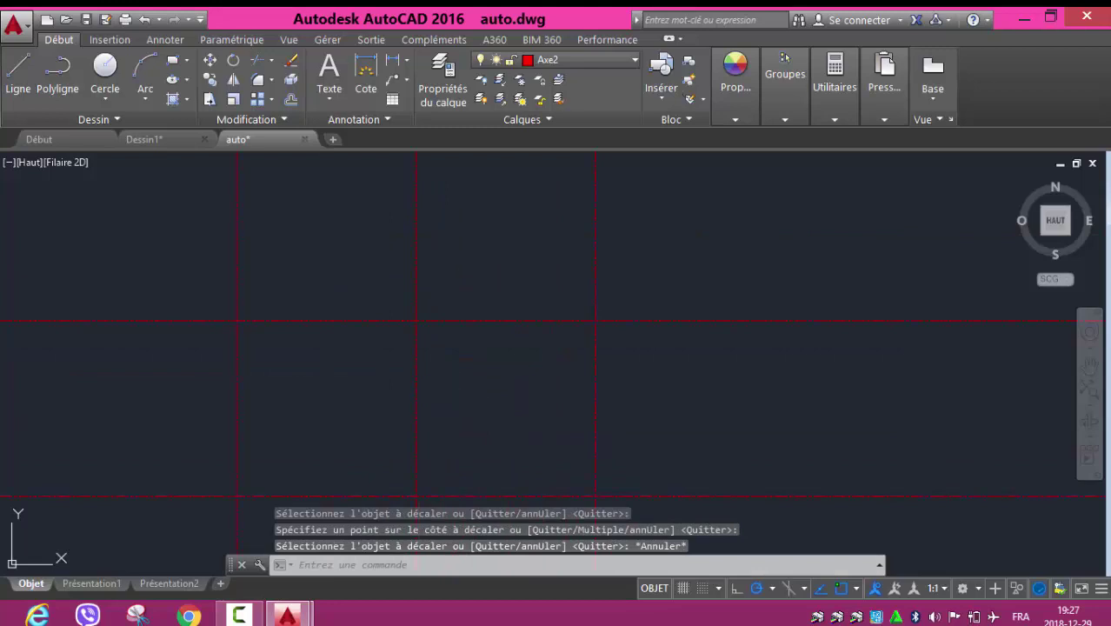
middle_click(510, 413)
middle_click(510, 412)
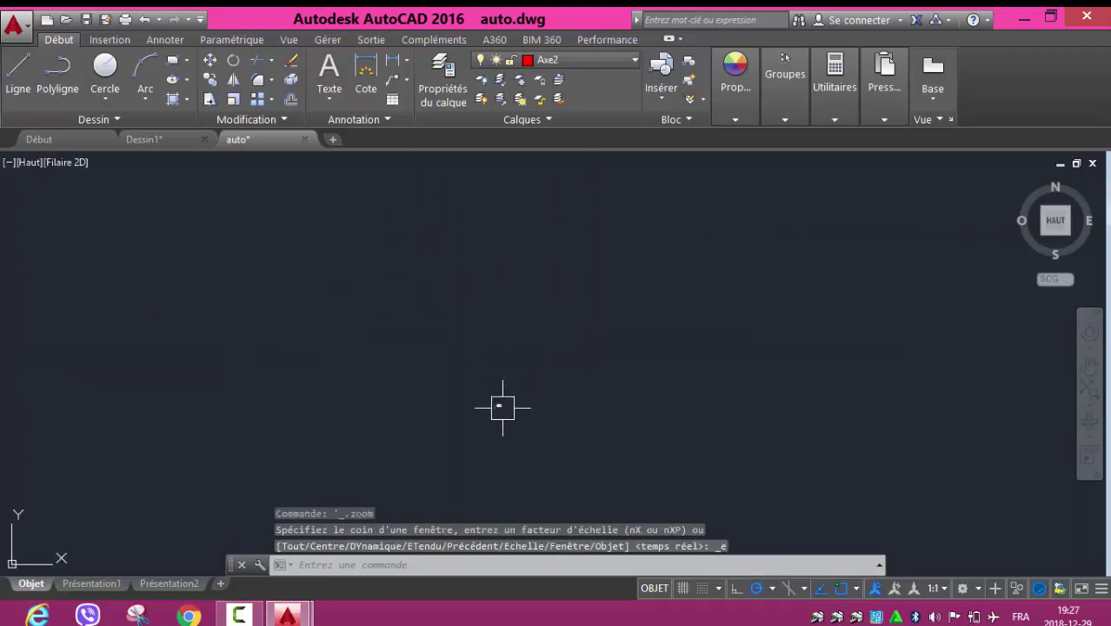
middle_drag(247, 396, 477, 397)
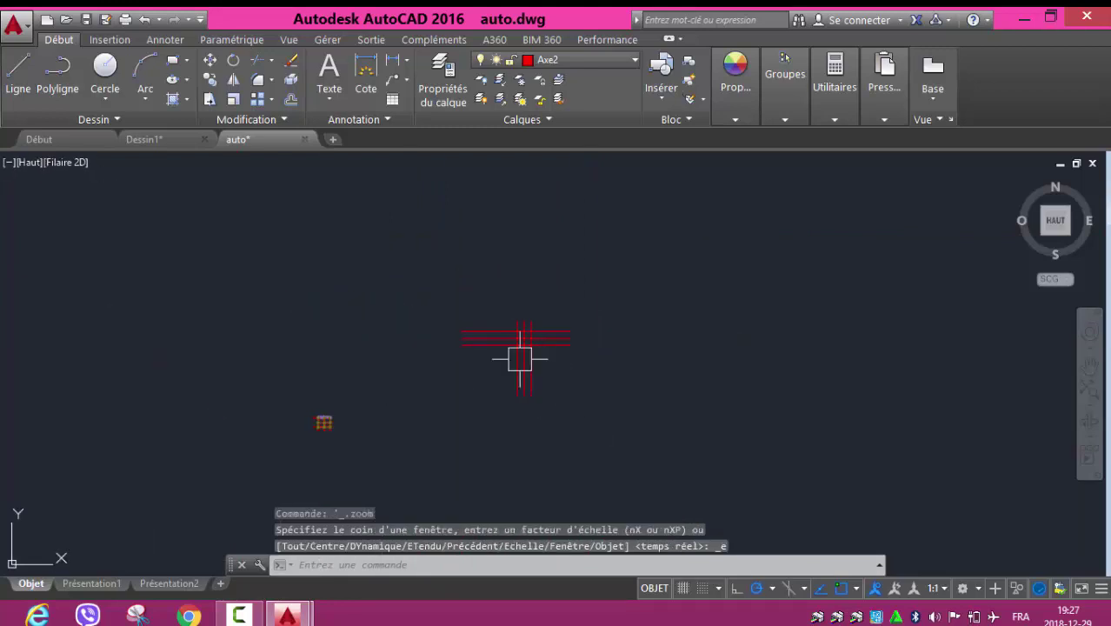
scroll(513, 348, up, 5)
scroll(522, 334, up, 4)
mouse_move(558, 377)
middle_down()
mouse_move(427, 268)
mouse_move(413, 327)
middle_up()
scroll(396, 248, down, 2)
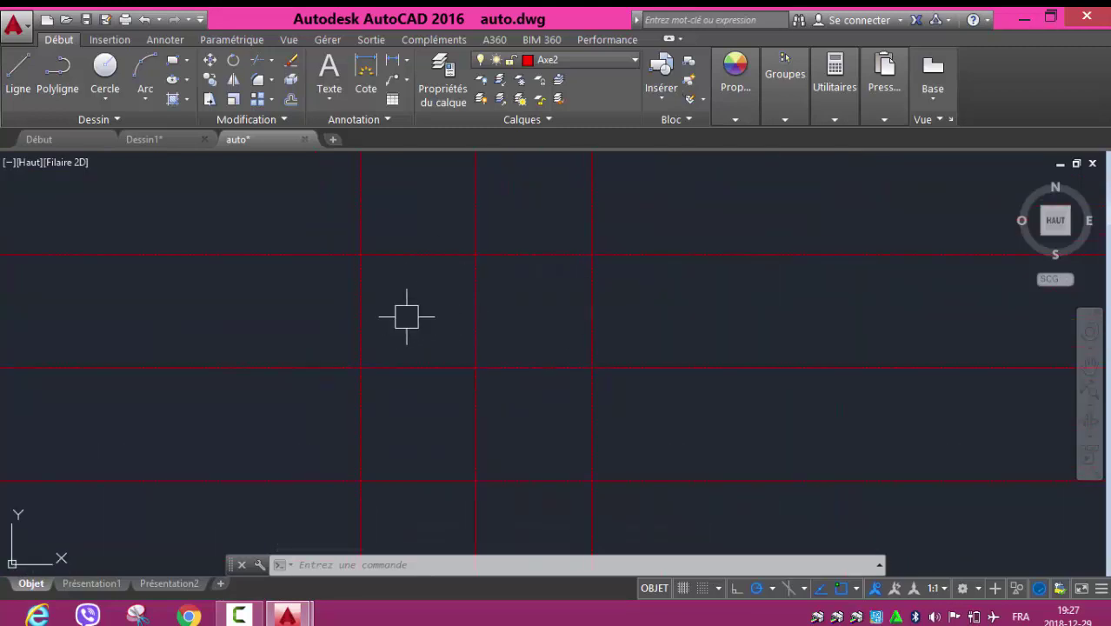
text(z)
key(Return)
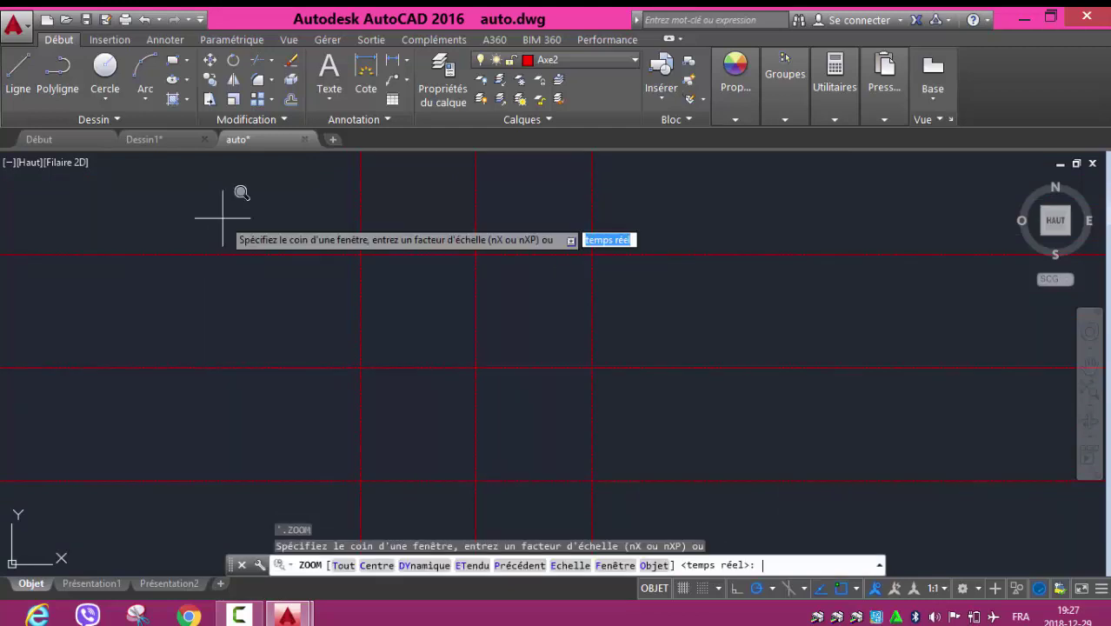
key(Escape)
key(Return)
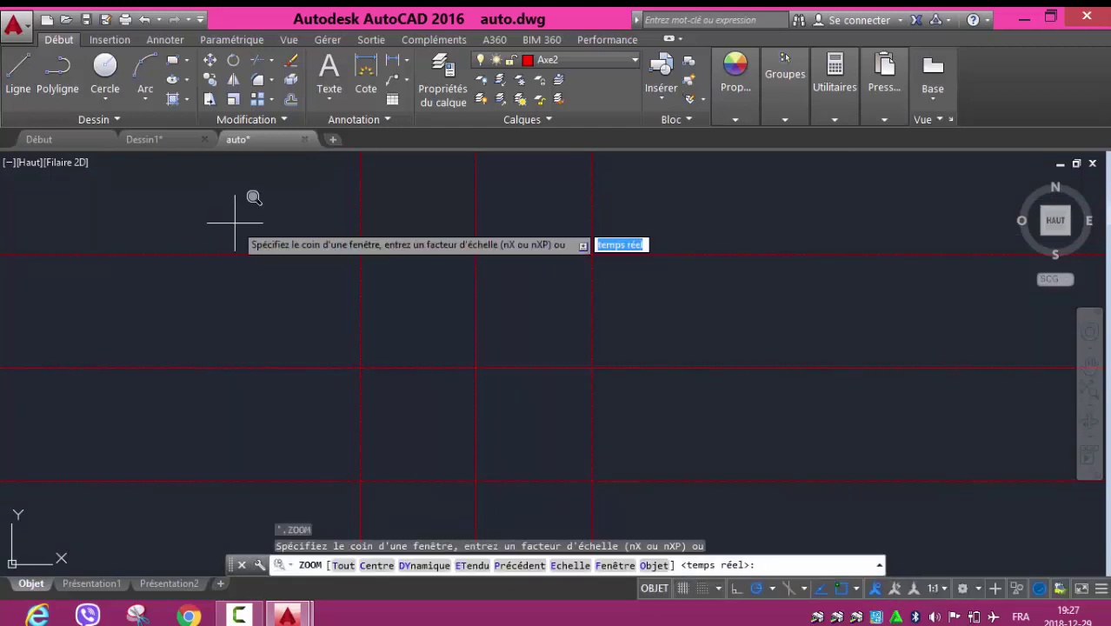
key(Escape)
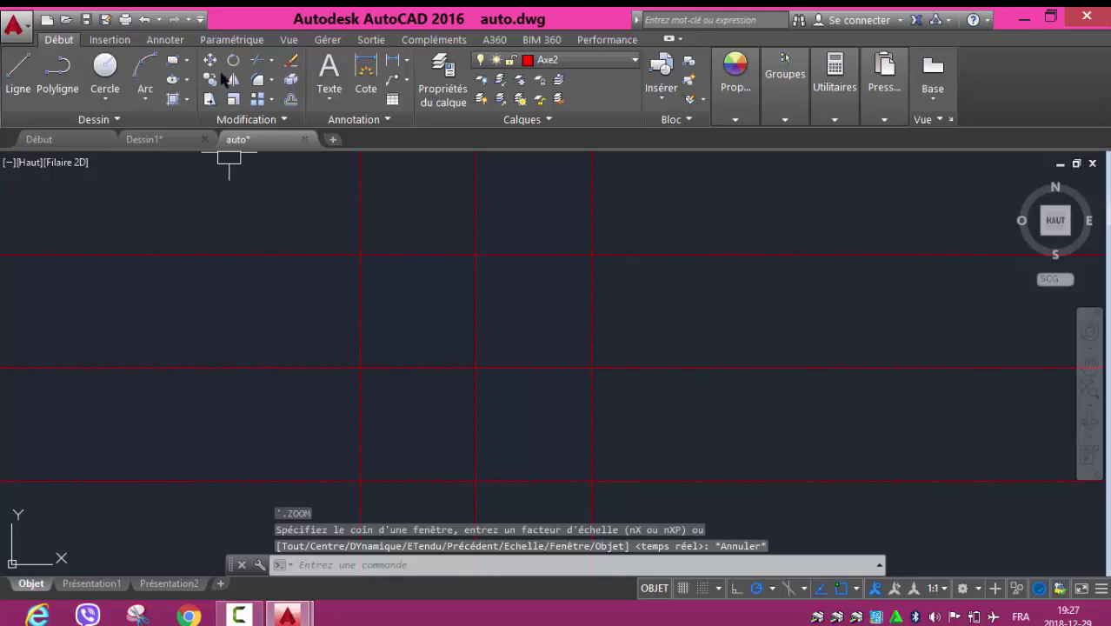
- Offset two vertical and two horizontal axes outward by 2, one copy each
click(290, 100)
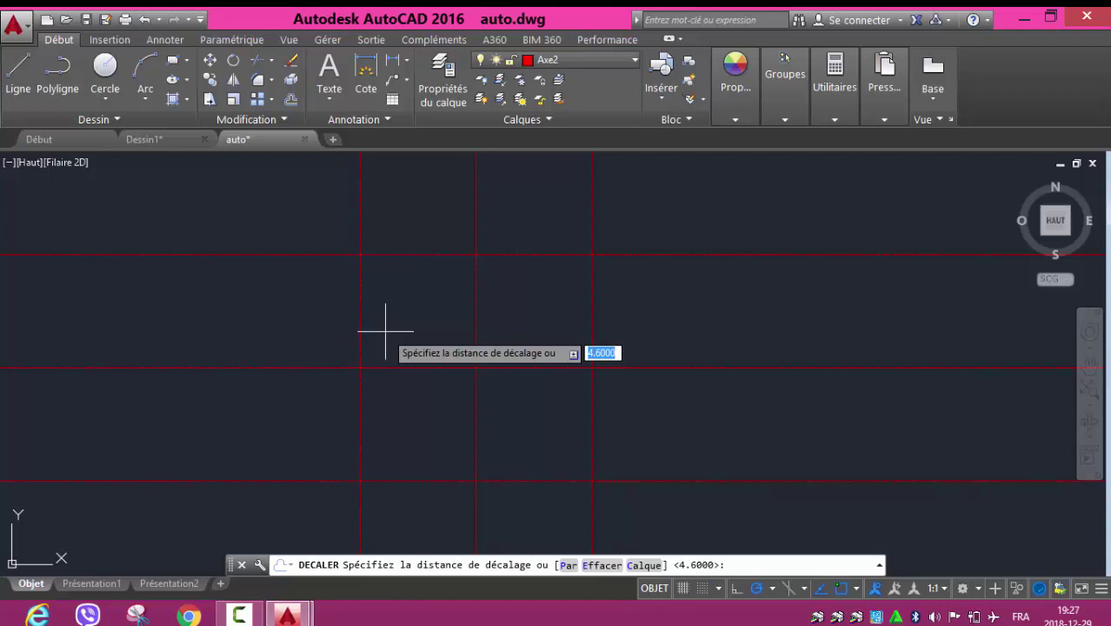
key(Return)
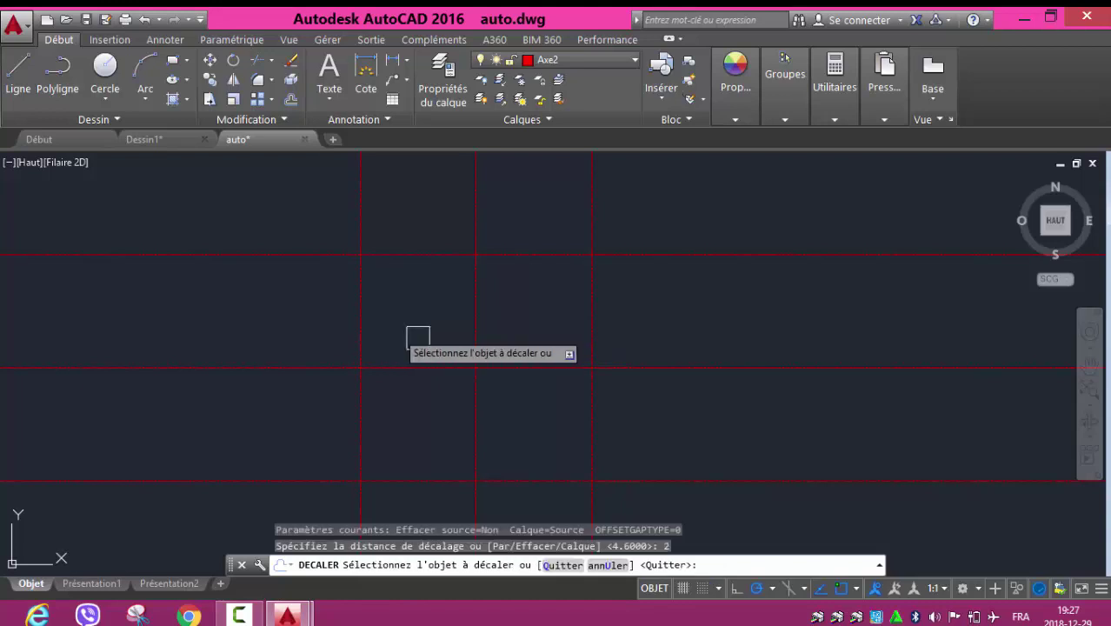
click(590, 344)
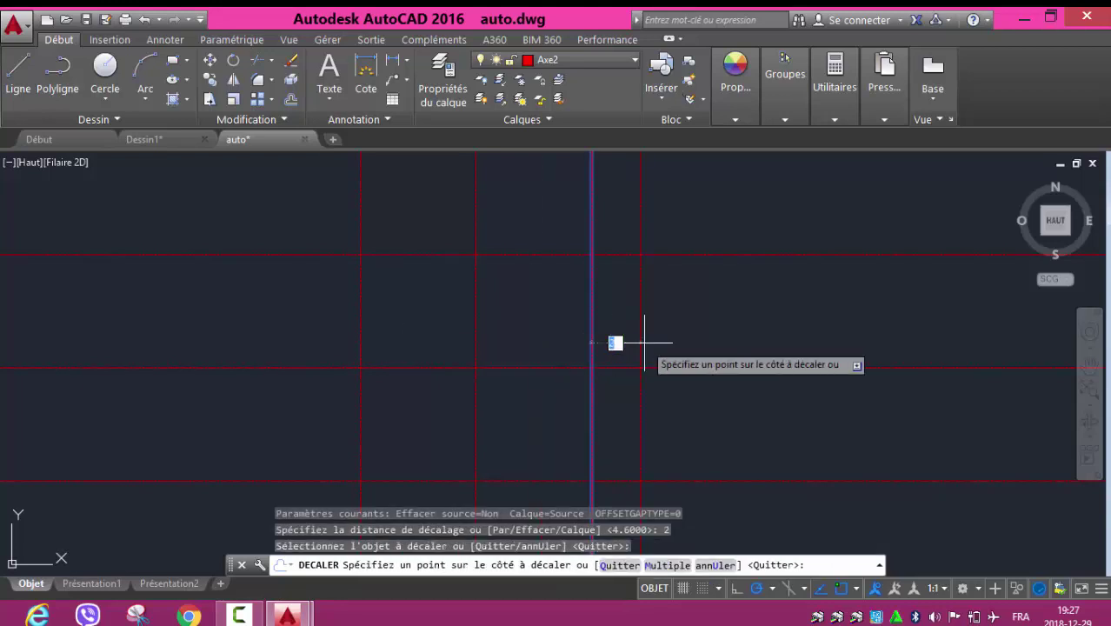
click(640, 340)
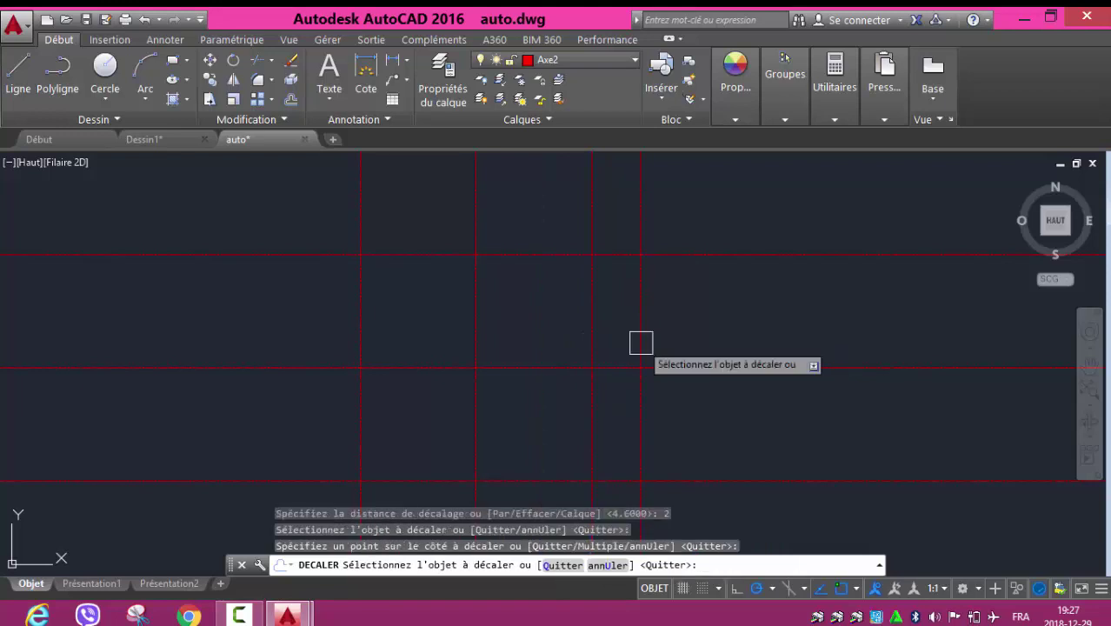
click(536, 256)
click(537, 212)
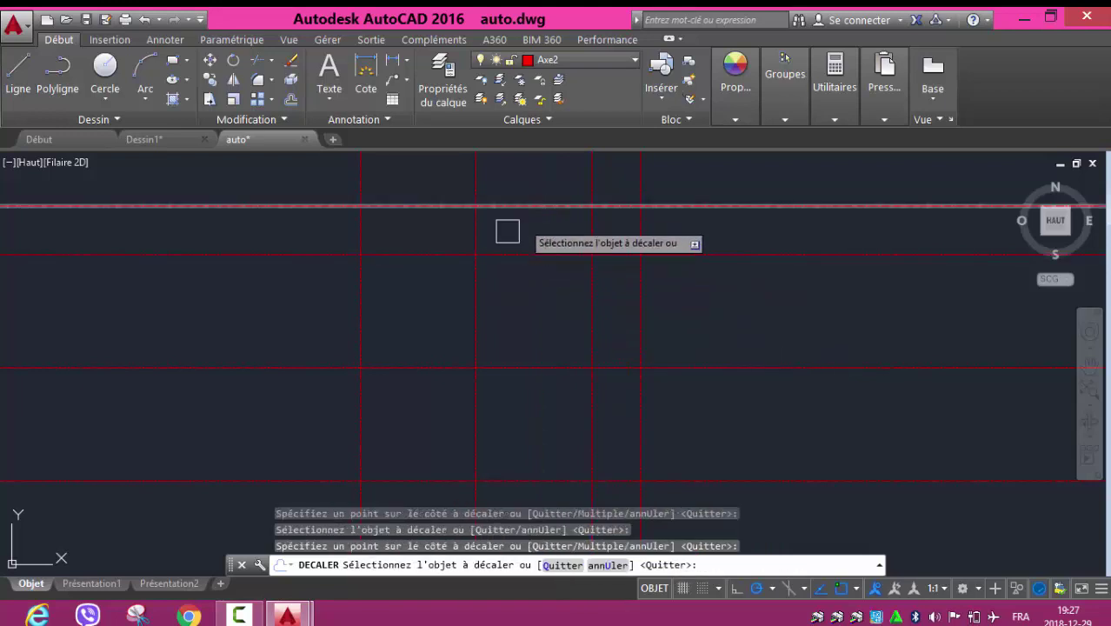
click(361, 310)
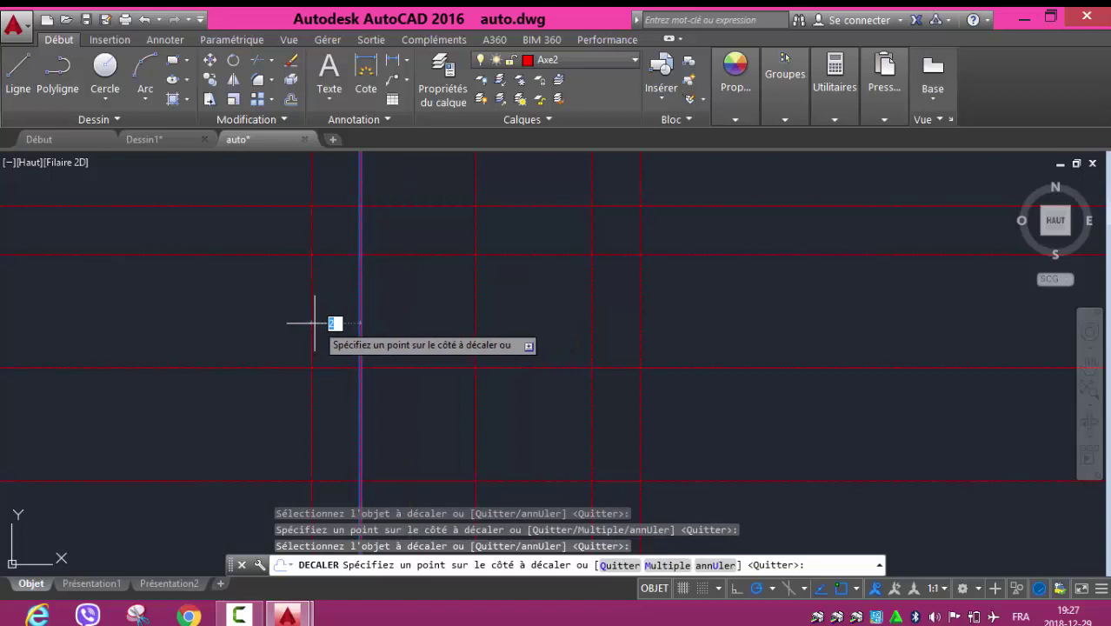
click(316, 322)
middle_drag(441, 420, 465, 438)
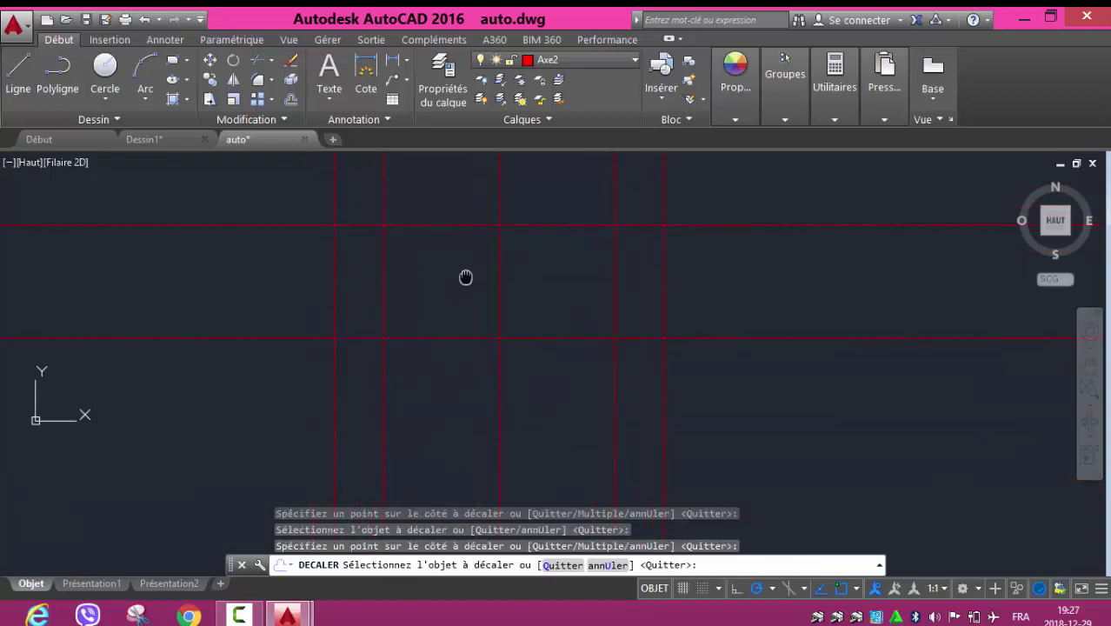
click(441, 336)
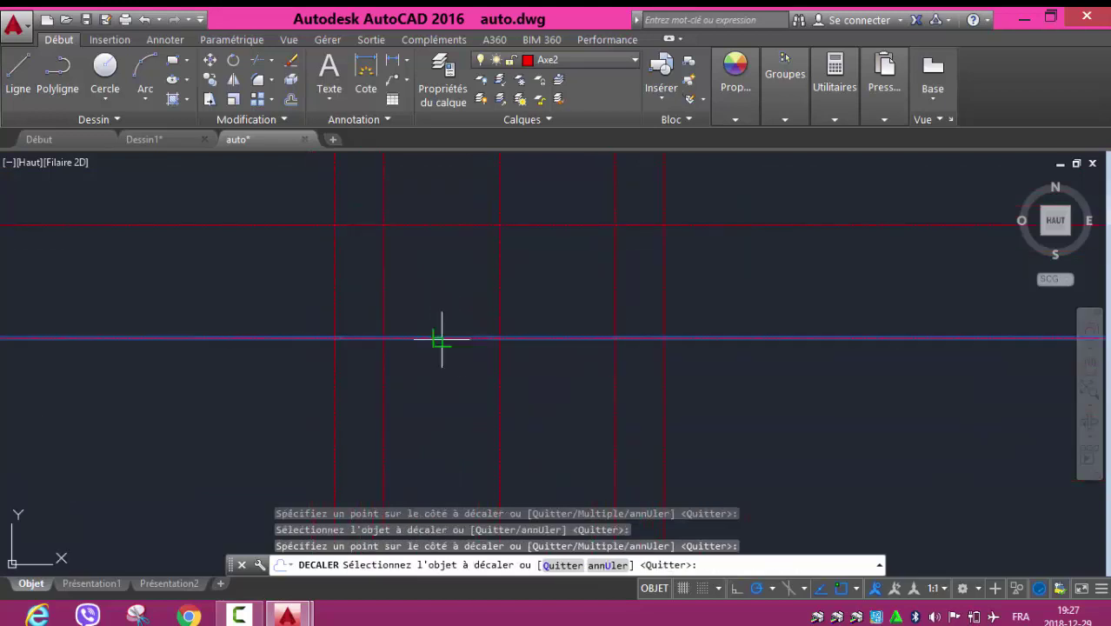
click(441, 387)
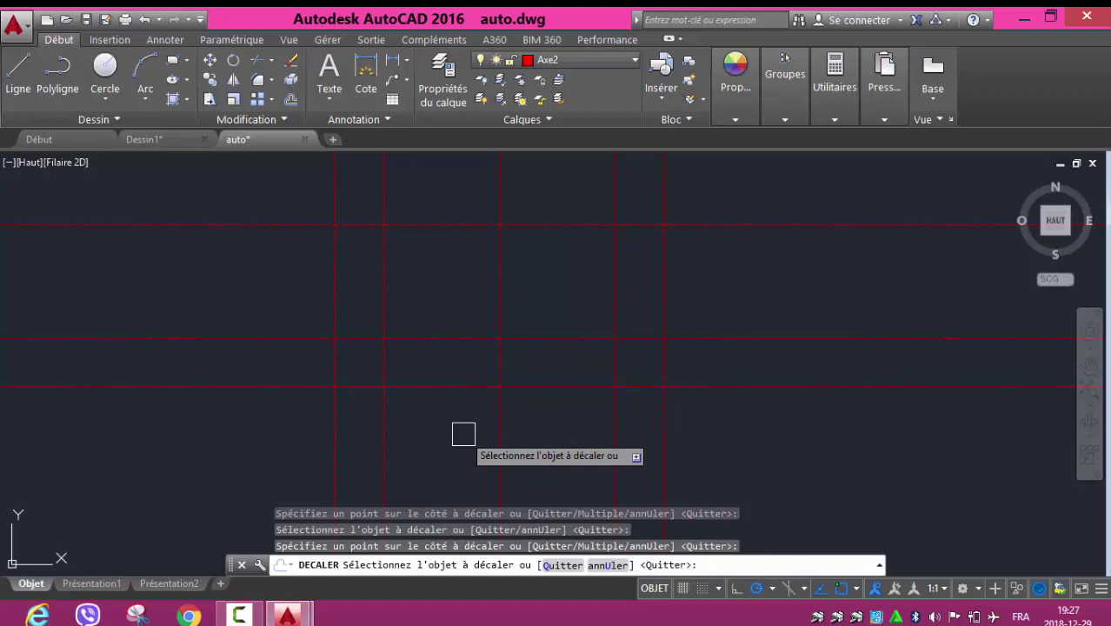
key(Escape)
scroll(462, 434, down, 2)
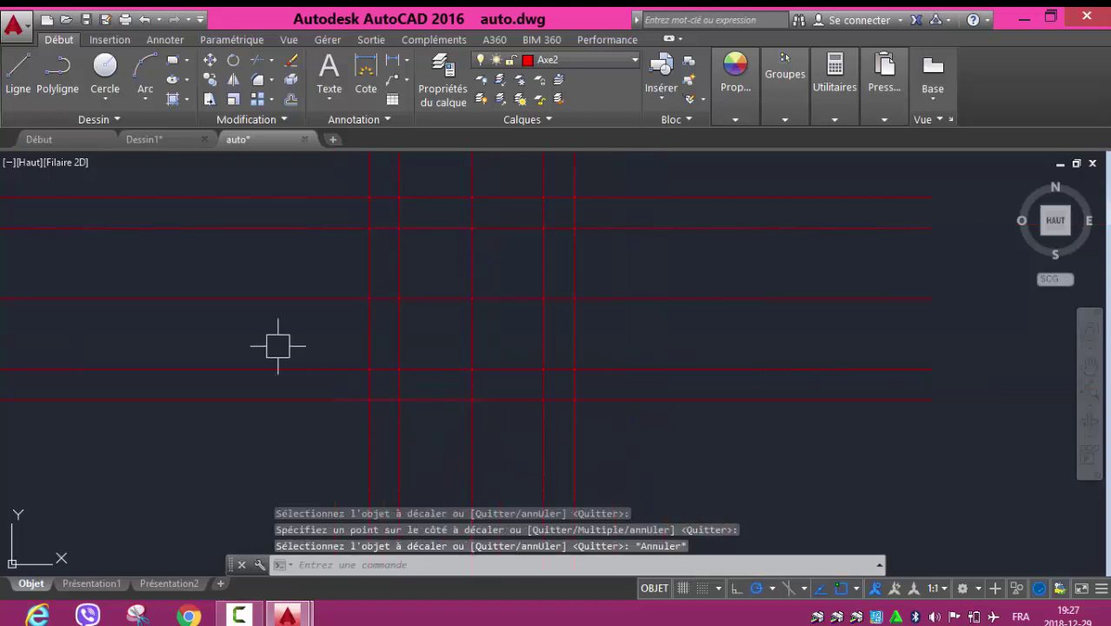
- Trim the left overhanging ends of the horizontal red axis lines, using all lines as cutting edges
click(259, 61)
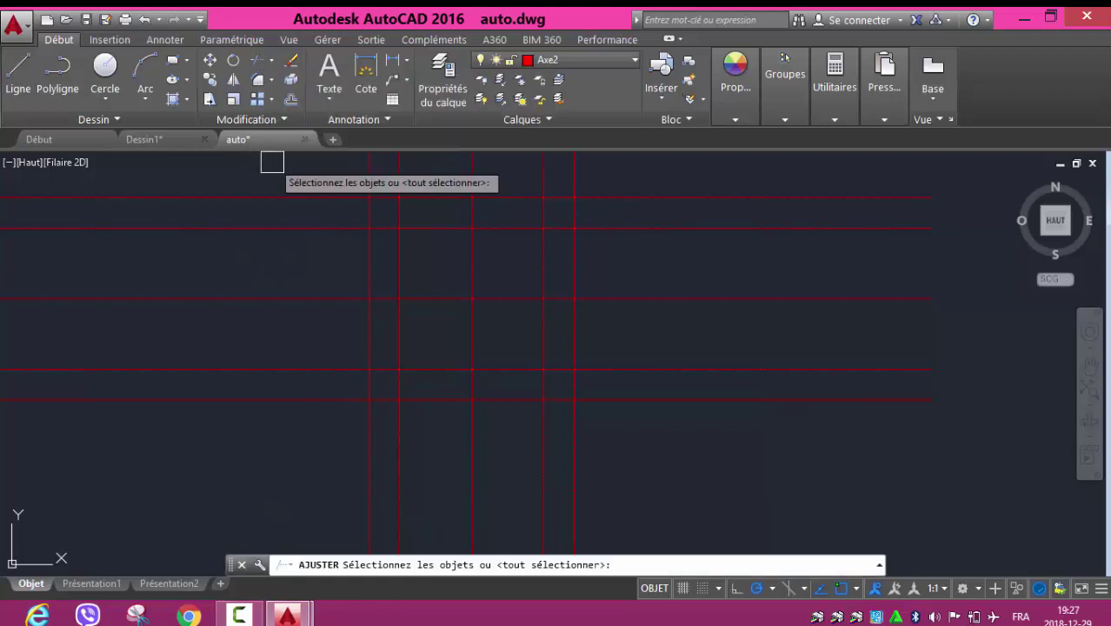
key(Return)
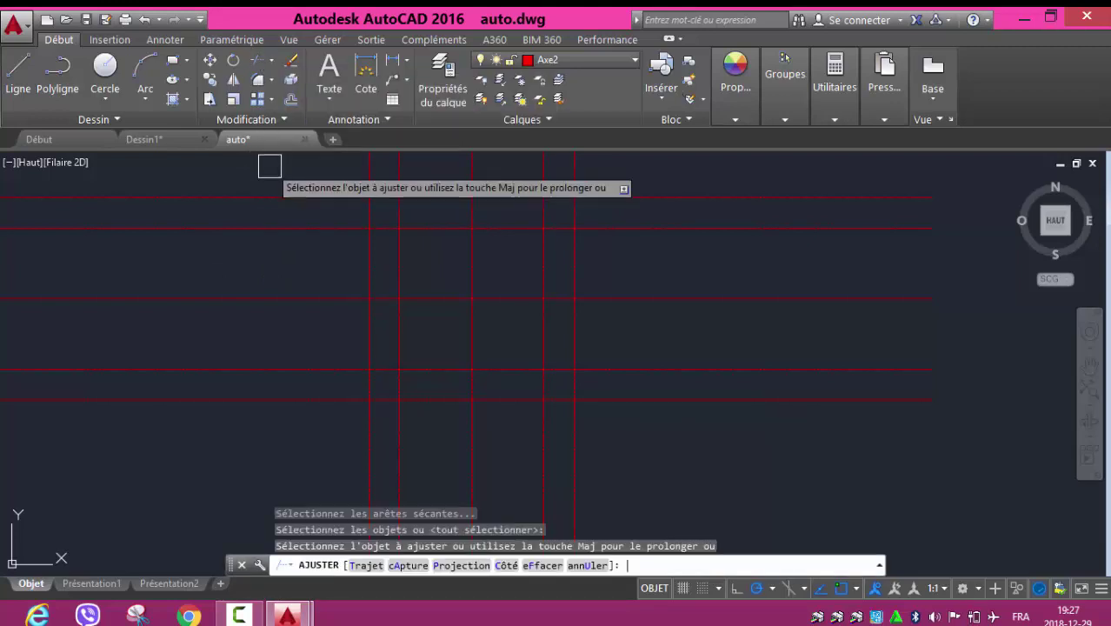
key(Return)
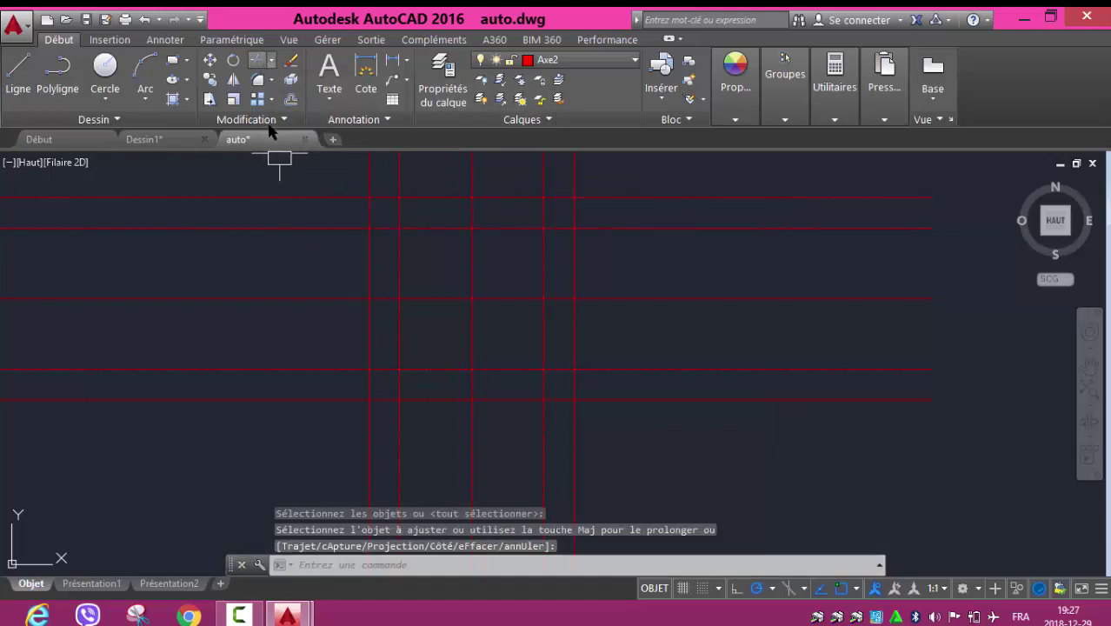
key(Return)
key(Return)
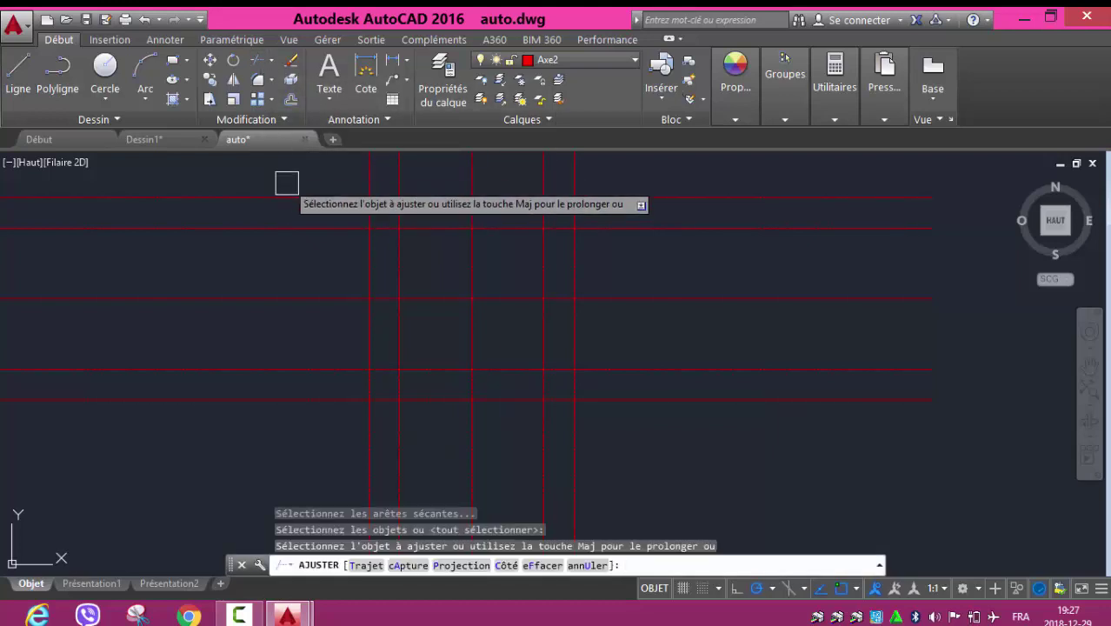
click(287, 197)
click(286, 227)
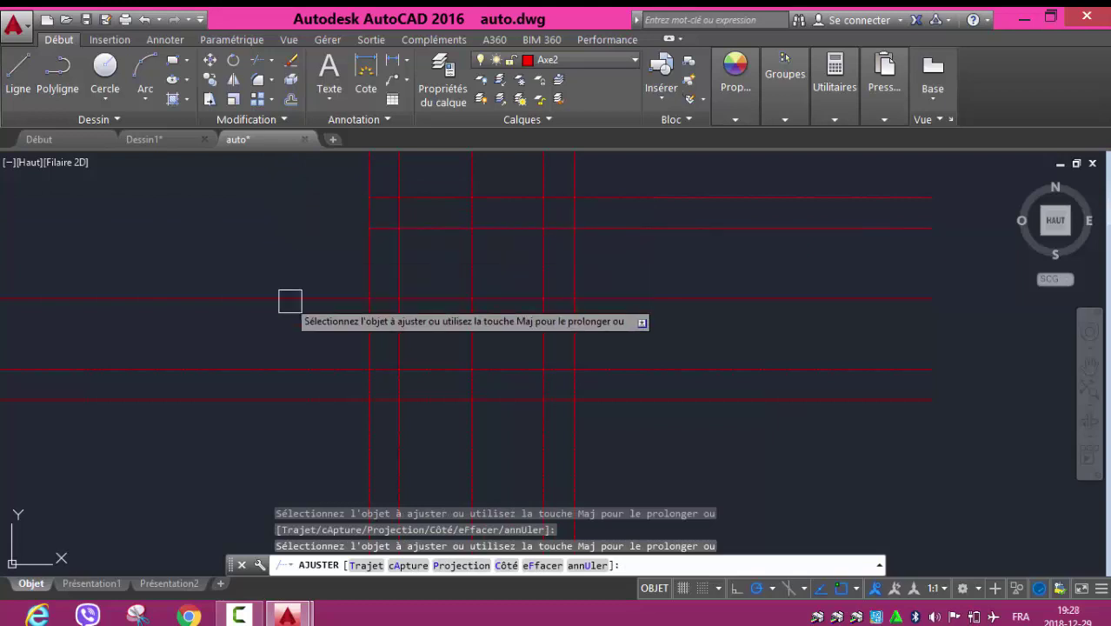
click(291, 299)
click(308, 373)
click(325, 400)
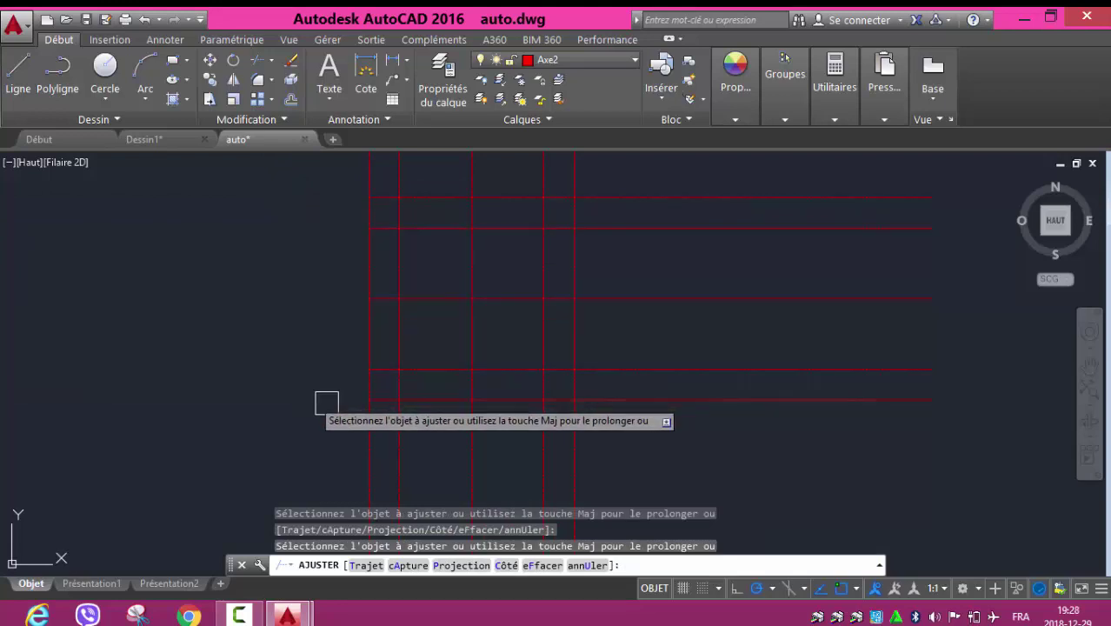
- Trim the vertical lines' bottom overhangs and the horizontal lines' right overhangs
click(367, 442)
click(399, 441)
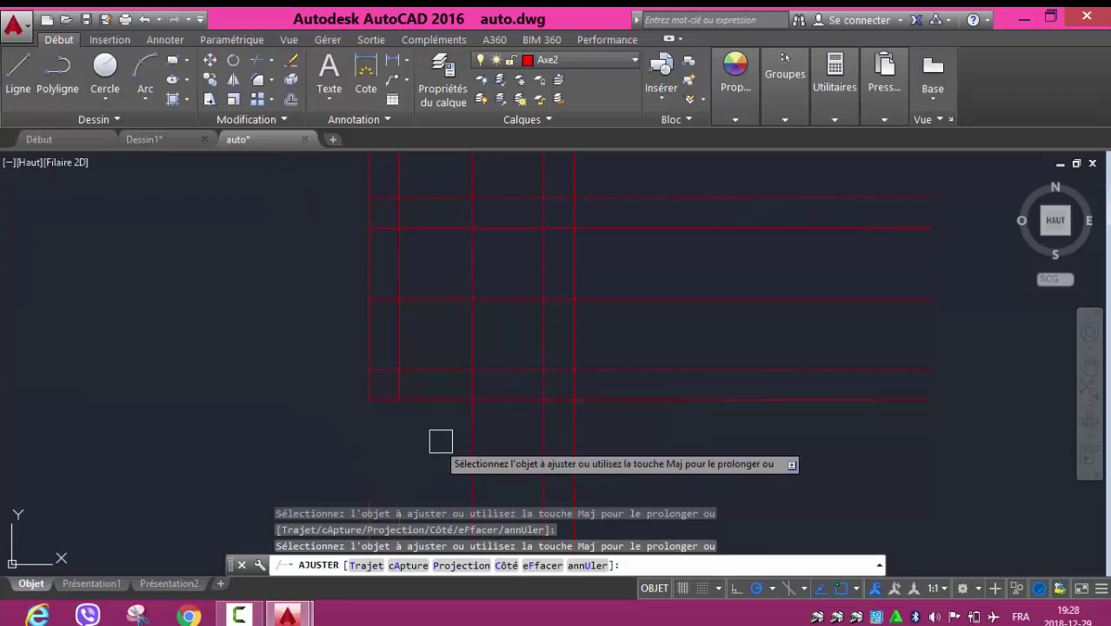
click(472, 439)
click(543, 439)
click(574, 438)
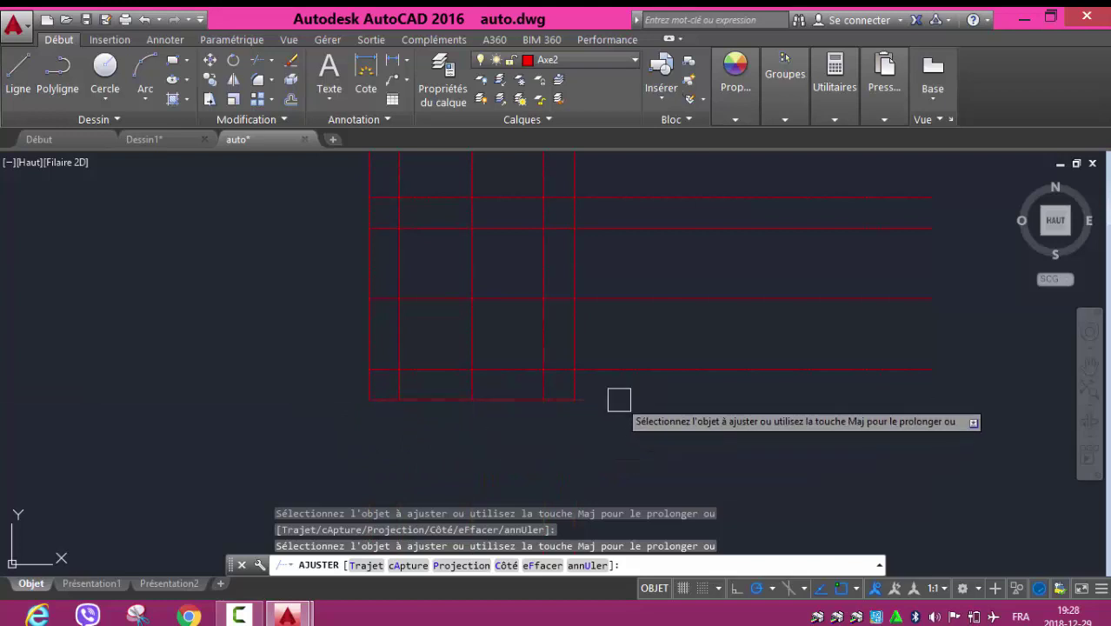
click(621, 369)
click(624, 298)
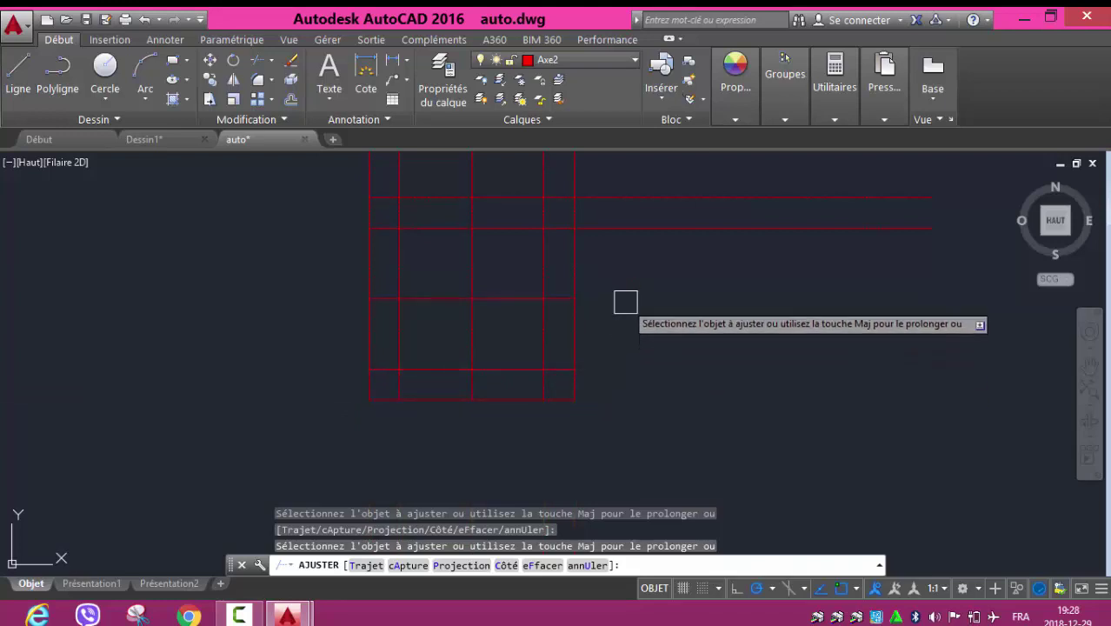
click(624, 230)
click(622, 202)
- Trim the vertical overhangs above the top edge, finish trimming, and select the top border line
middle_drag(620, 224, 623, 293)
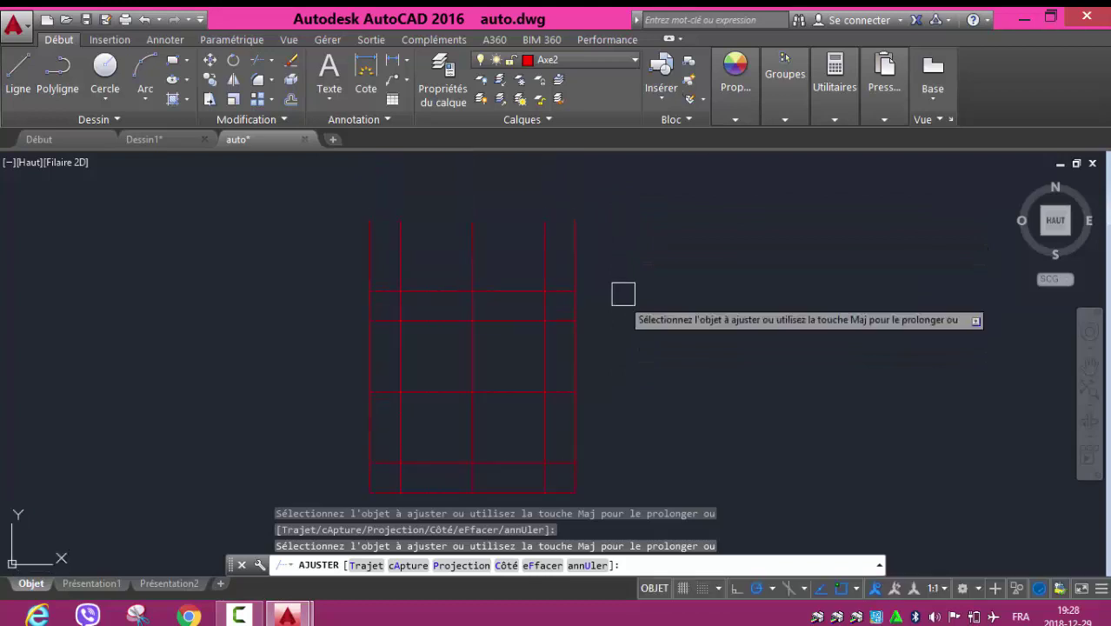
click(574, 256)
click(545, 258)
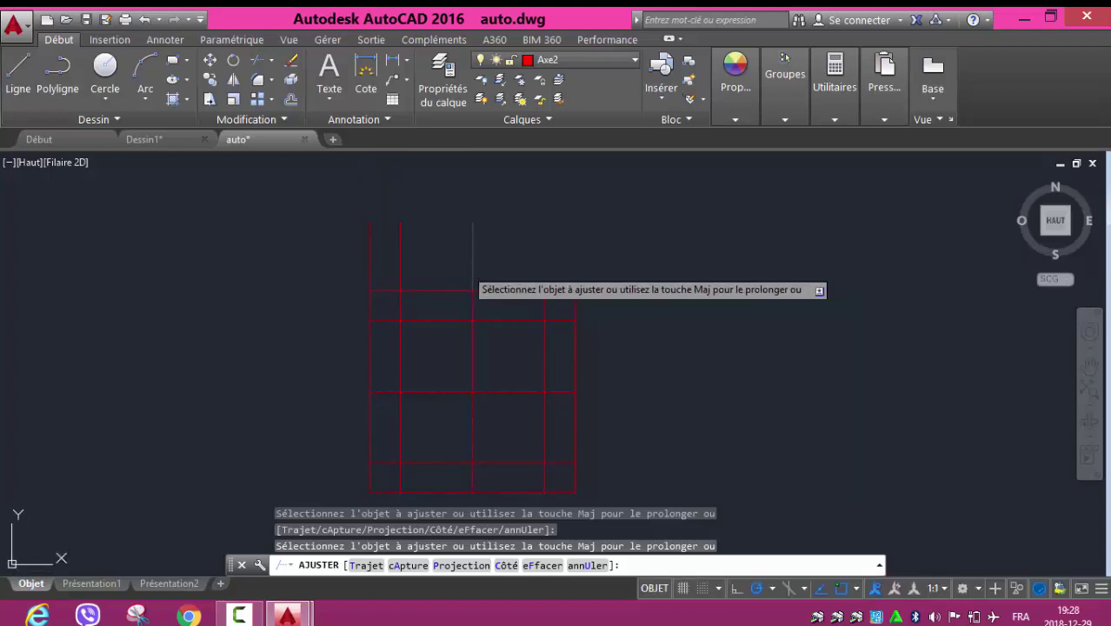
click(473, 269)
click(398, 265)
click(370, 259)
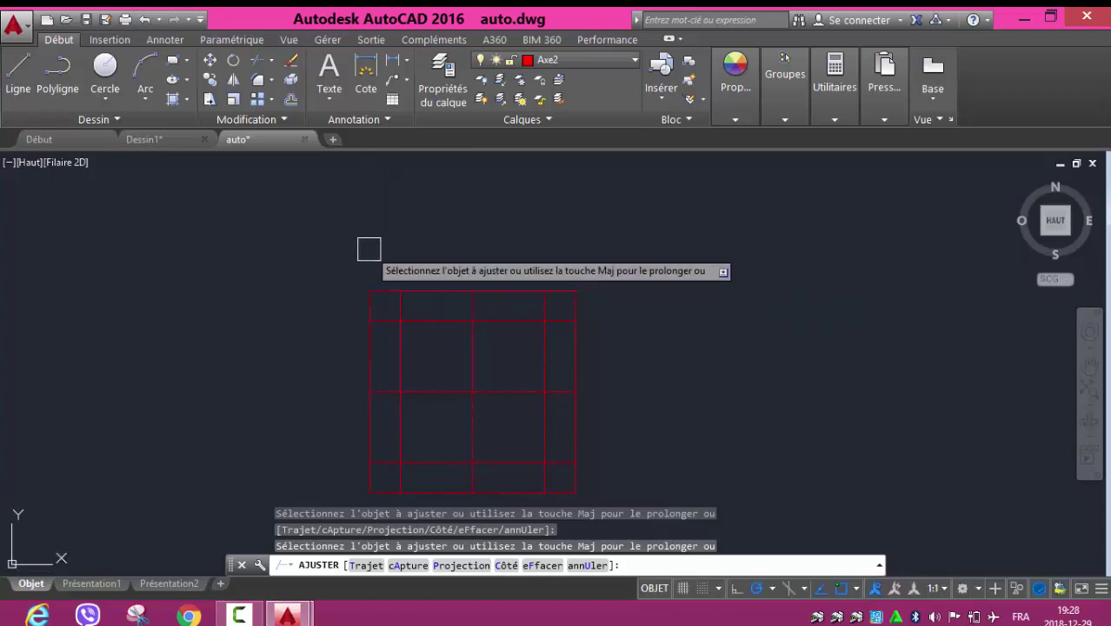
key(Escape)
scroll(465, 349, up, 2)
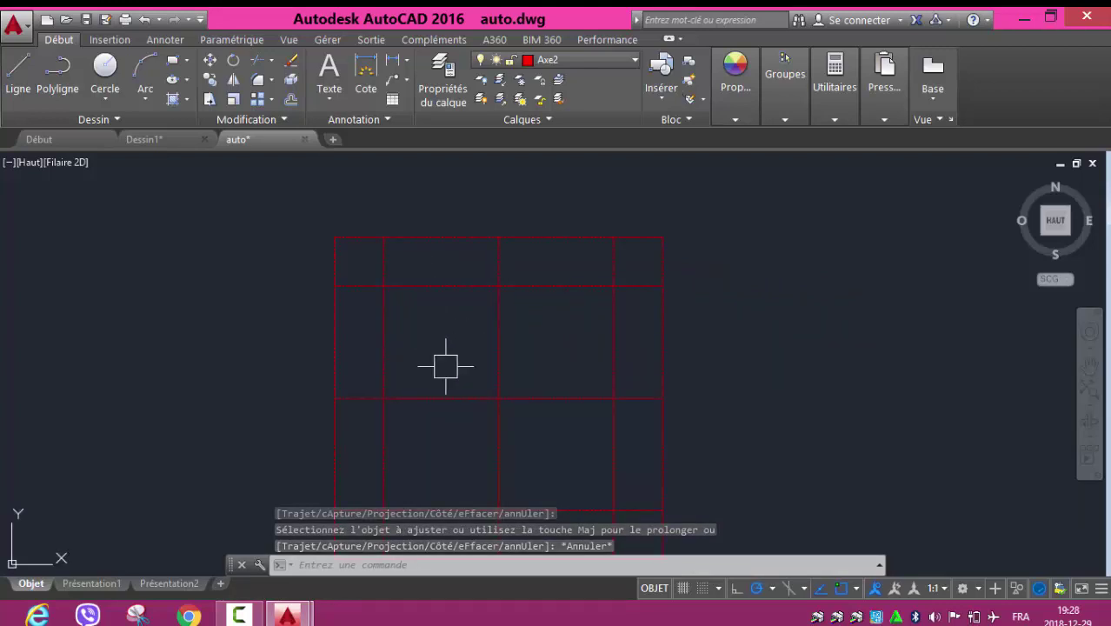
click(438, 239)
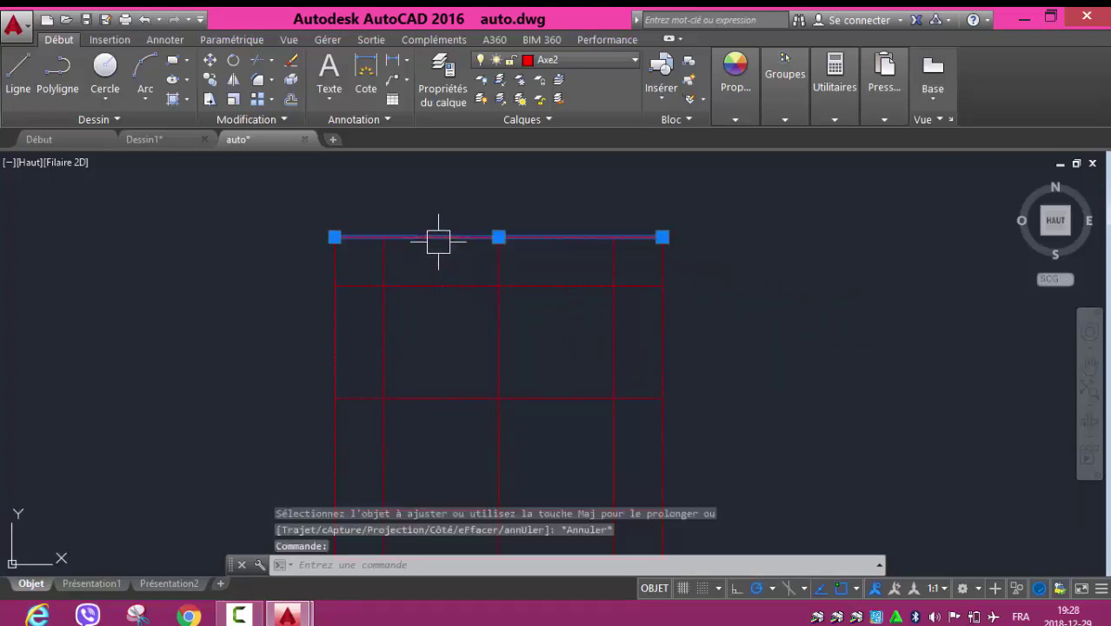
- Delete the top, right, left and bottom outer border lines
key(Delete)
click(662, 350)
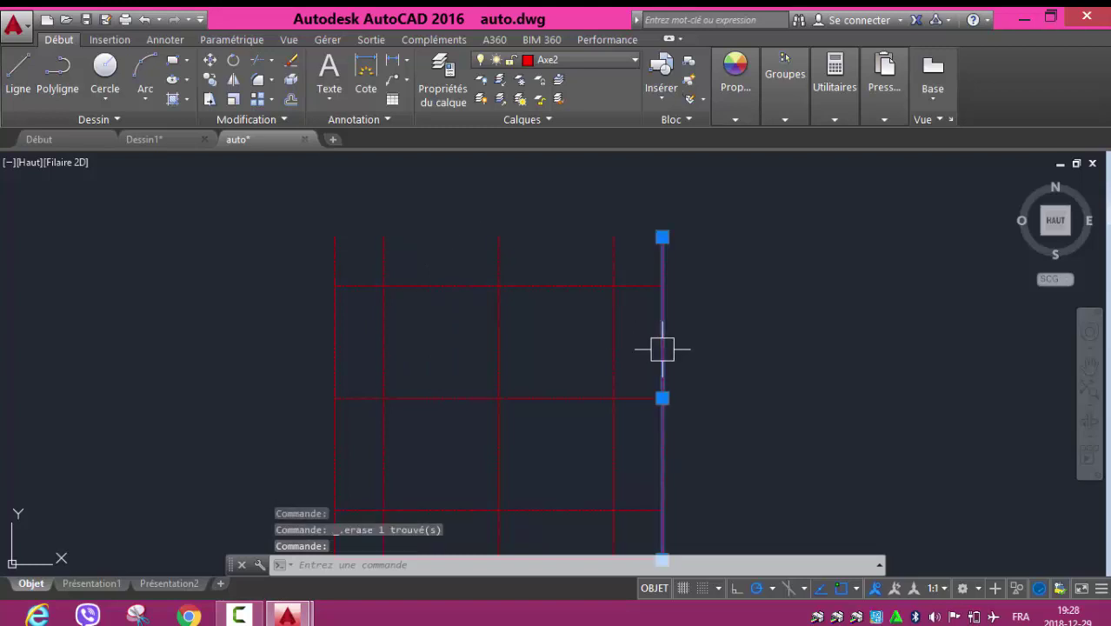
key(Delete)
click(338, 374)
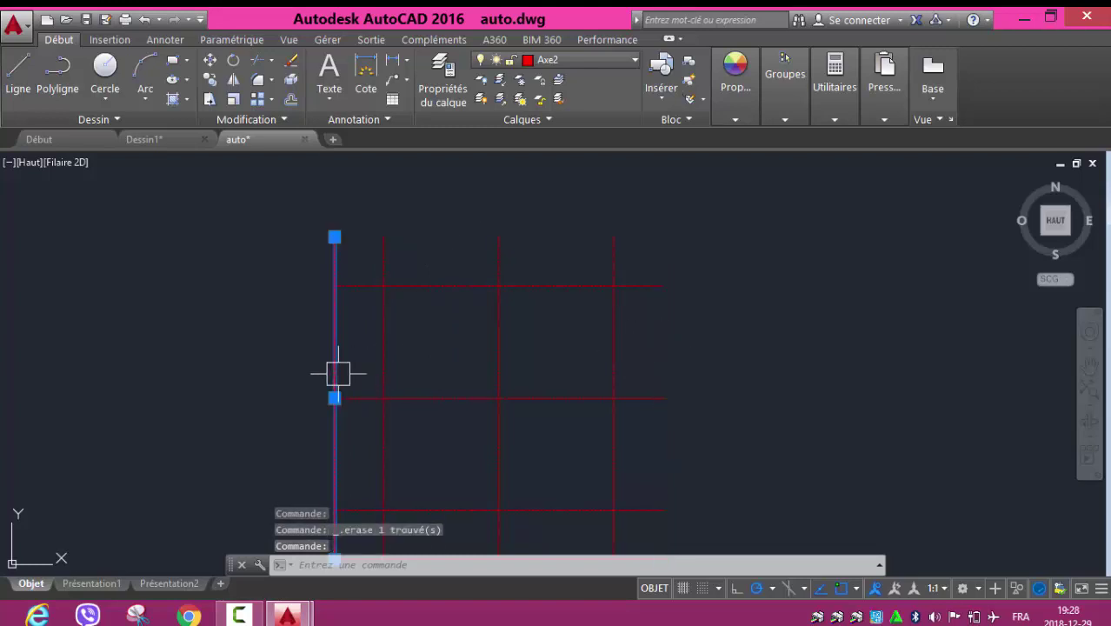
key(Delete)
middle_drag(303, 421, 273, 292)
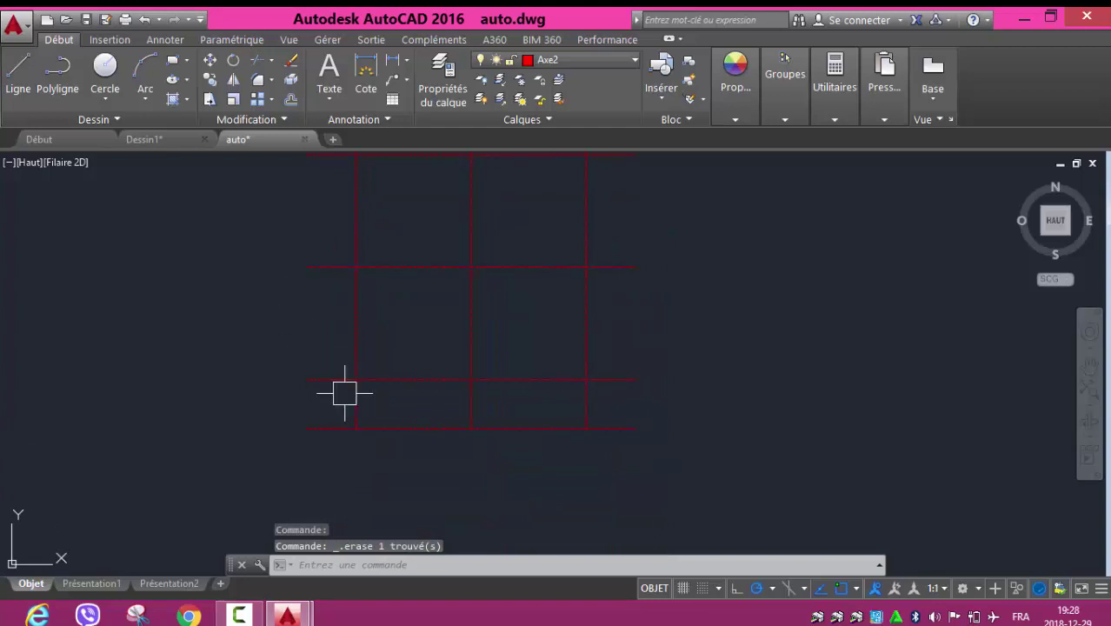
click(387, 423)
key(Delete)
- Zoom and pan to centre the cleaned red axis grid in the view
scroll(231, 272, down, 2)
scroll(310, 351, up, 3)
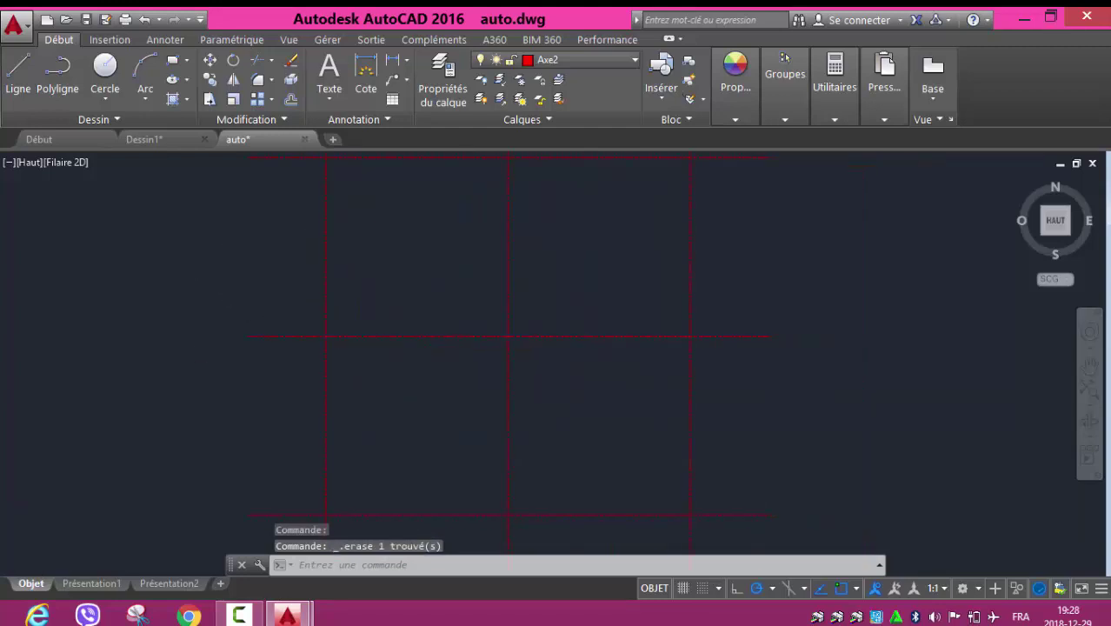
scroll(198, 347, down, 2)
middle_drag(233, 374, 275, 372)
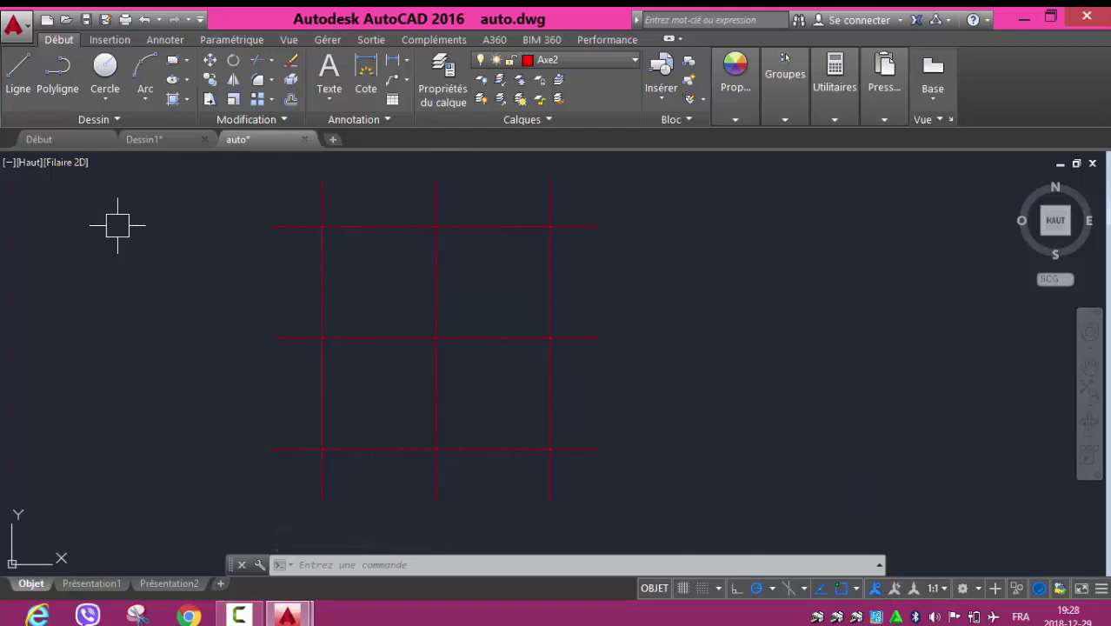
click(239, 615)
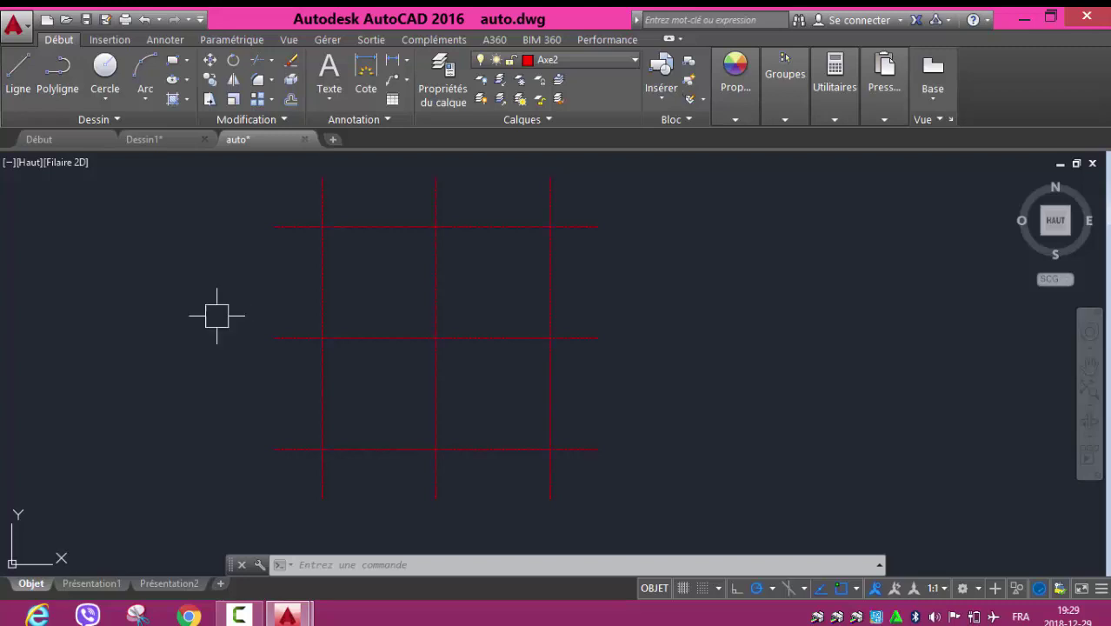
- Draw a multiline text box, then close it empty
click(327, 73)
click(162, 277)
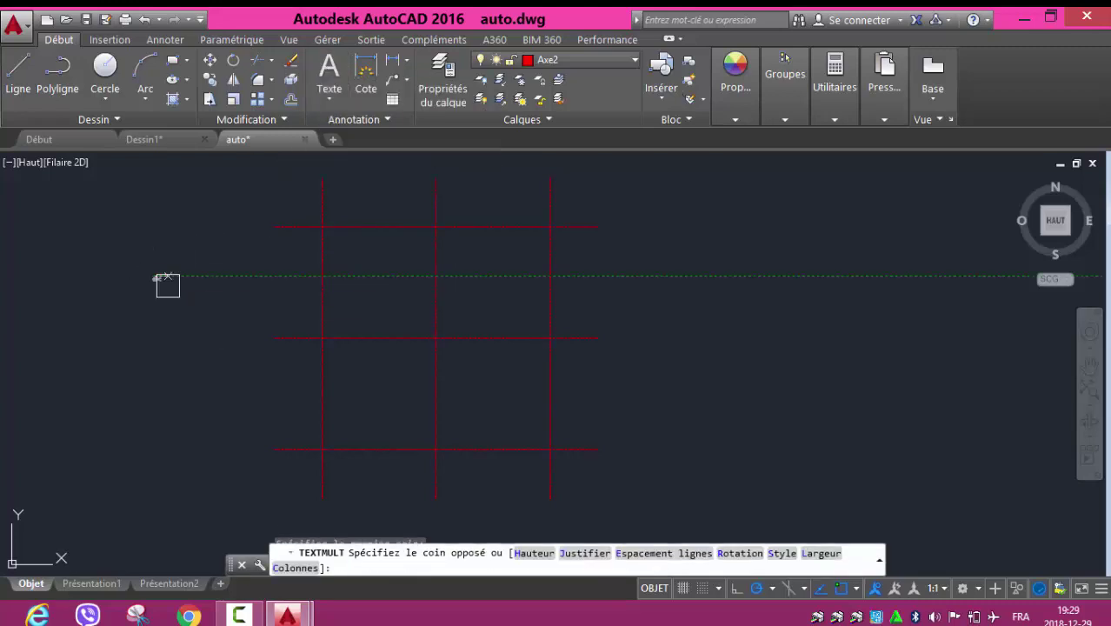
click(165, 287)
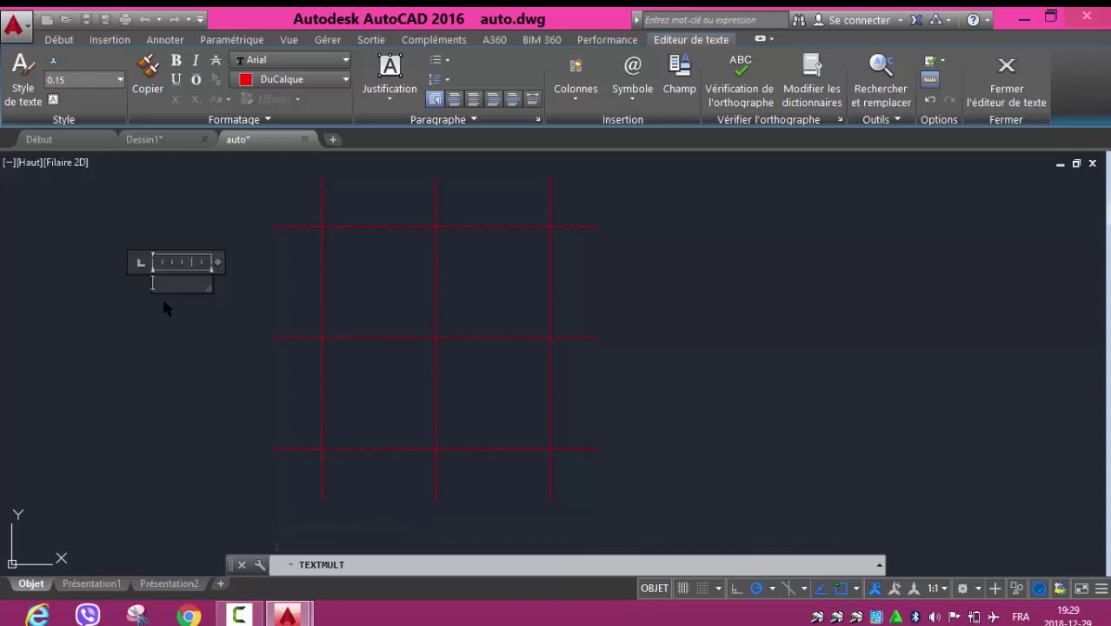
click(162, 294)
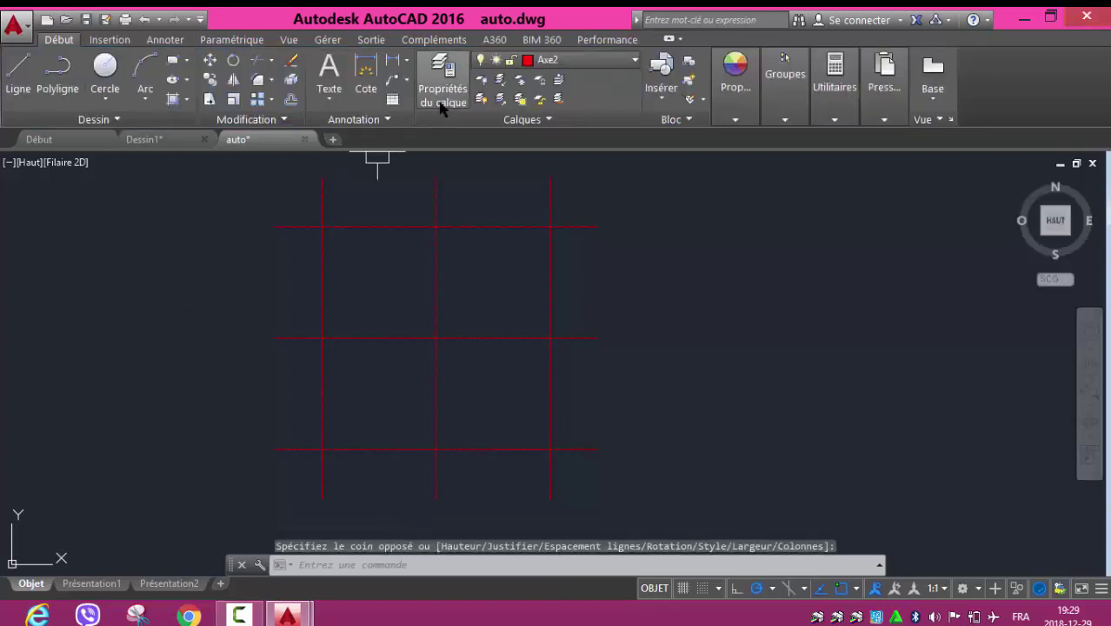
- Create a new layer named 'num axe' coloured green (vert) in the layer manager
click(536, 63)
click(451, 93)
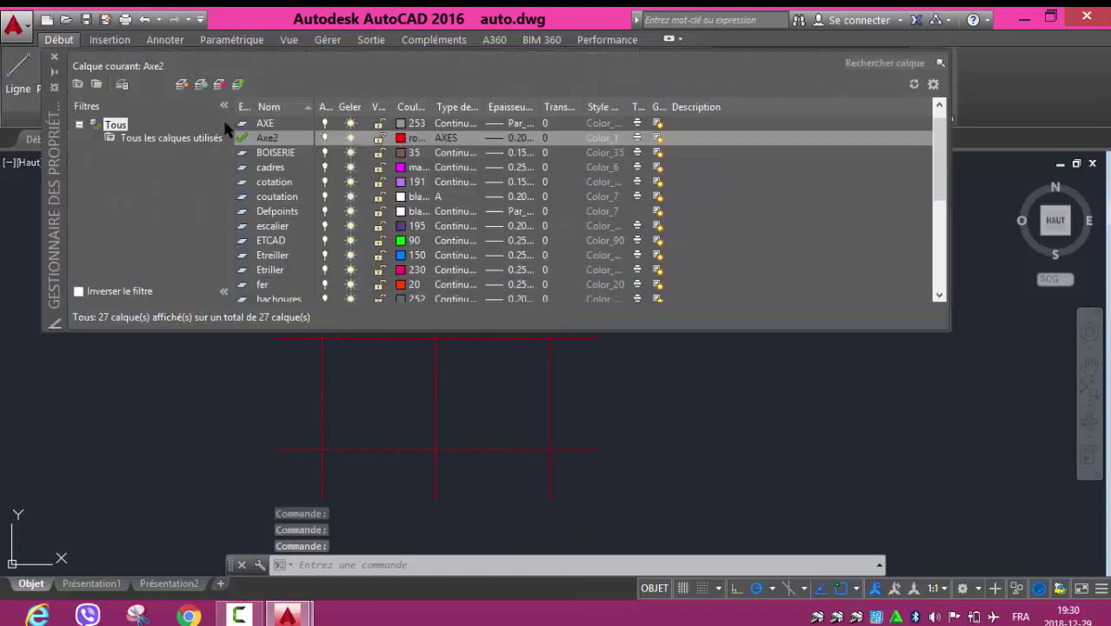
click(181, 84)
text(um axe)
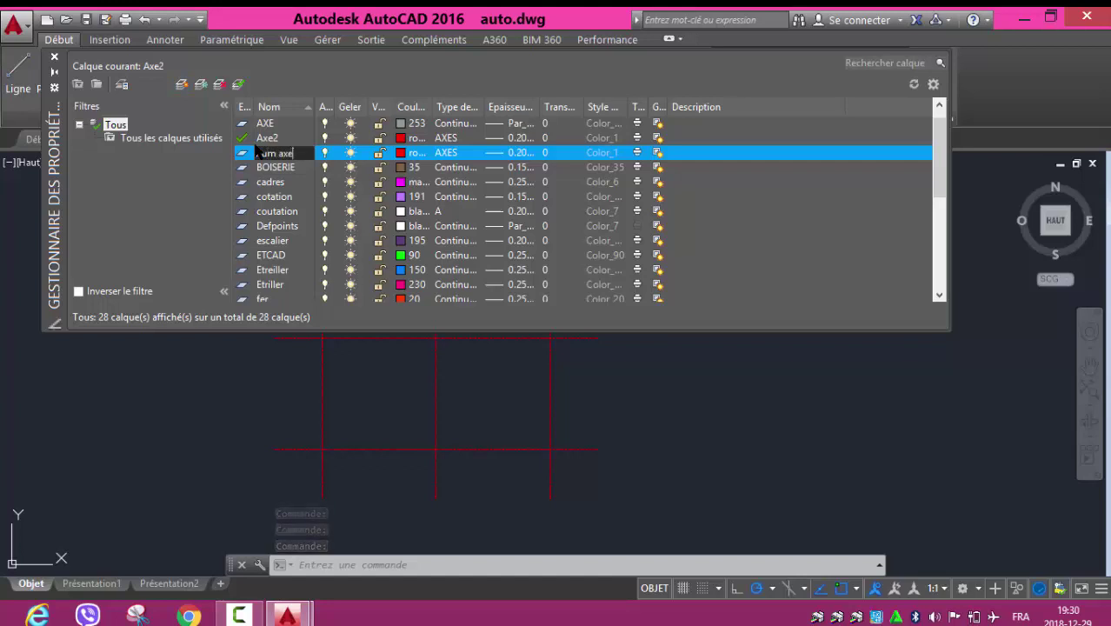
key(Return)
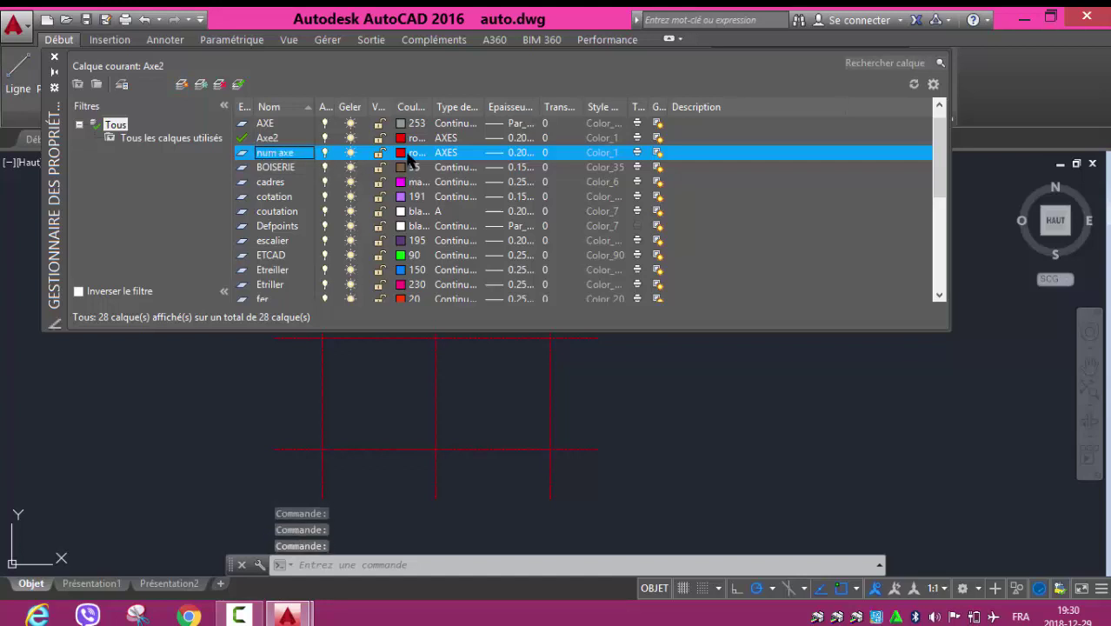
click(400, 153)
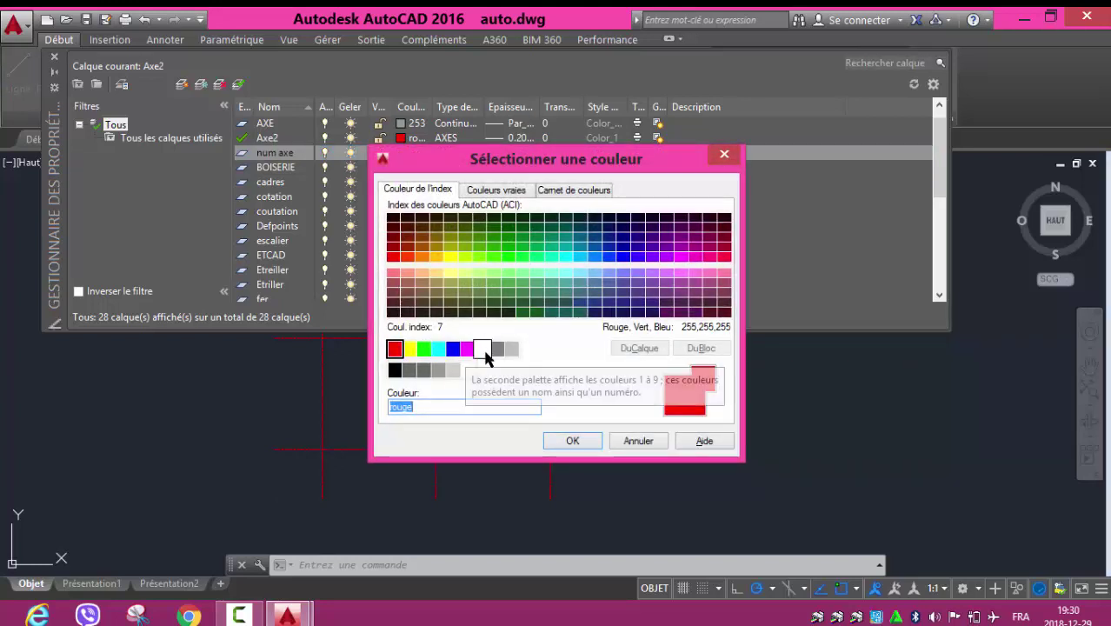
click(432, 357)
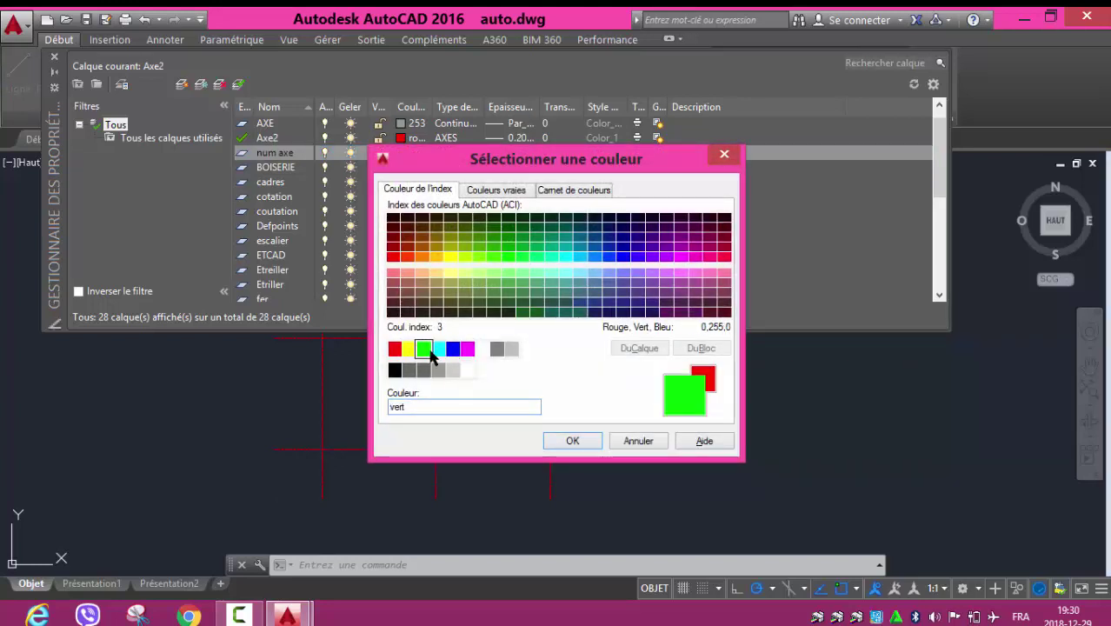
click(573, 441)
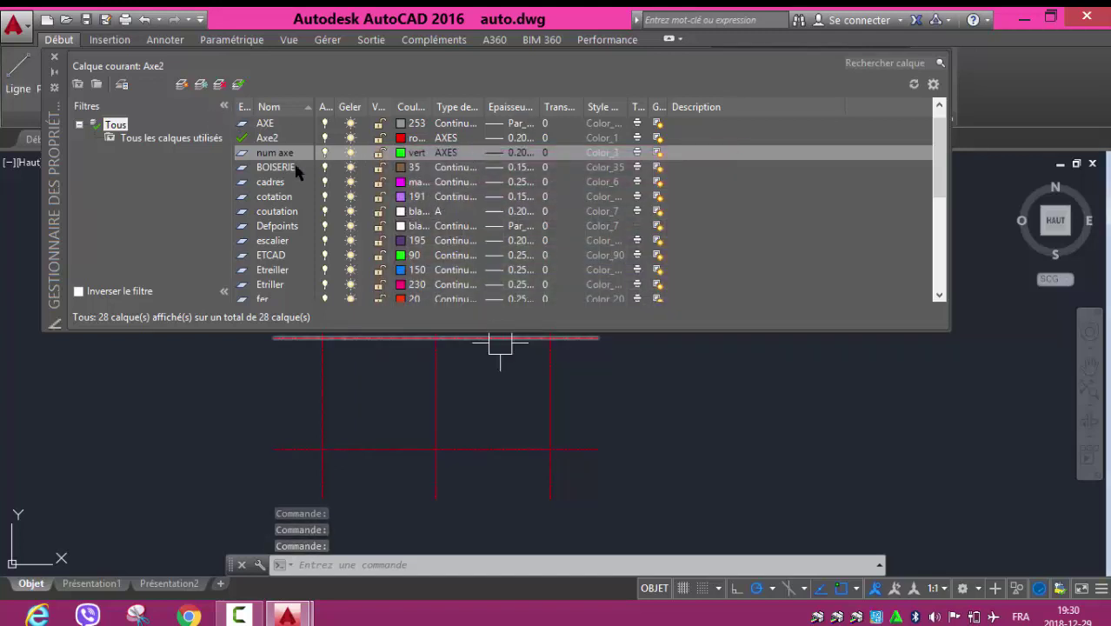
click(54, 59)
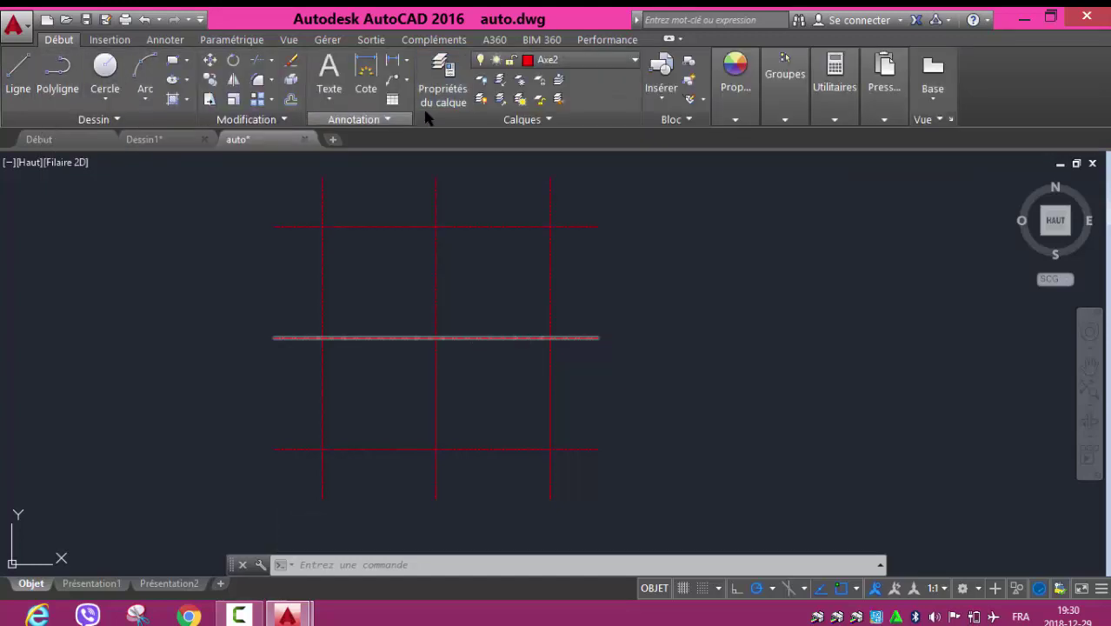
- Make 'num axe' the current layer and write the multiline text label '1'
click(538, 66)
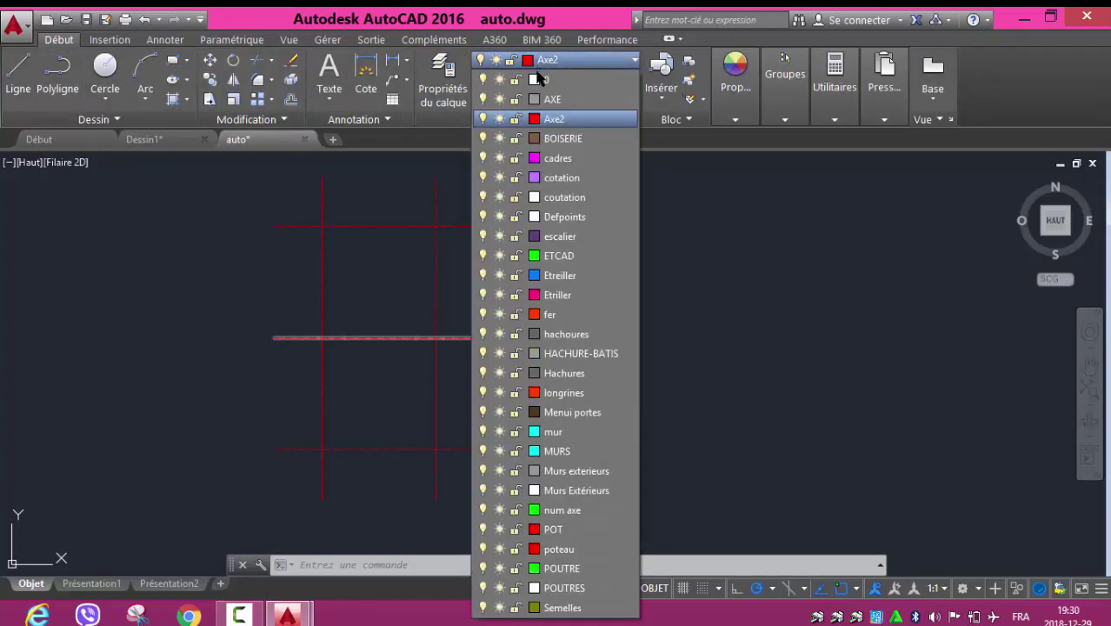
click(562, 509)
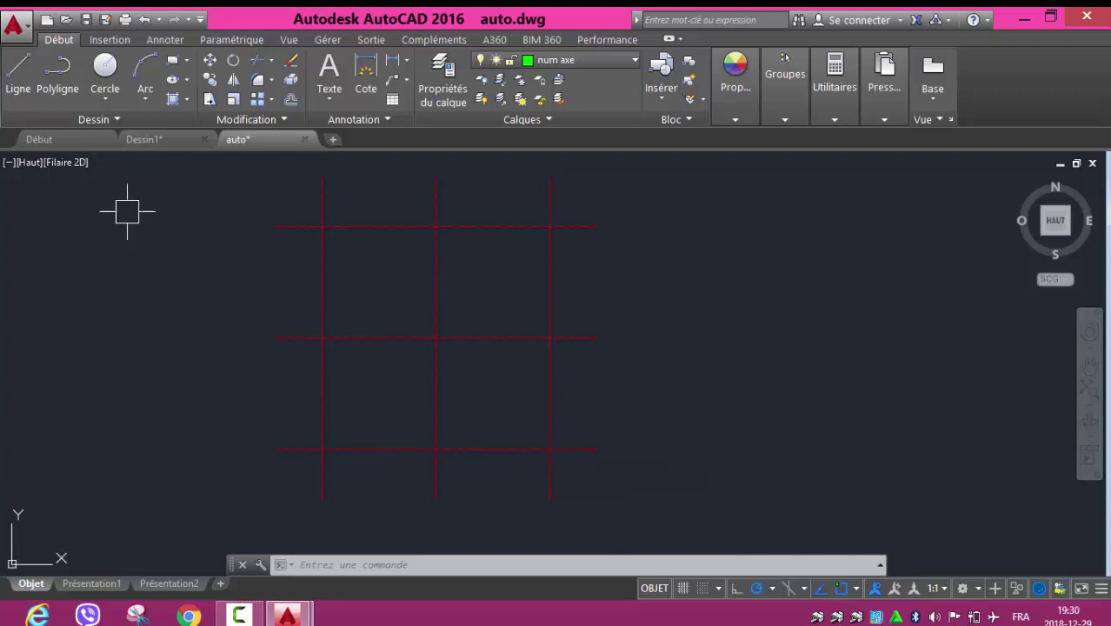
click(328, 74)
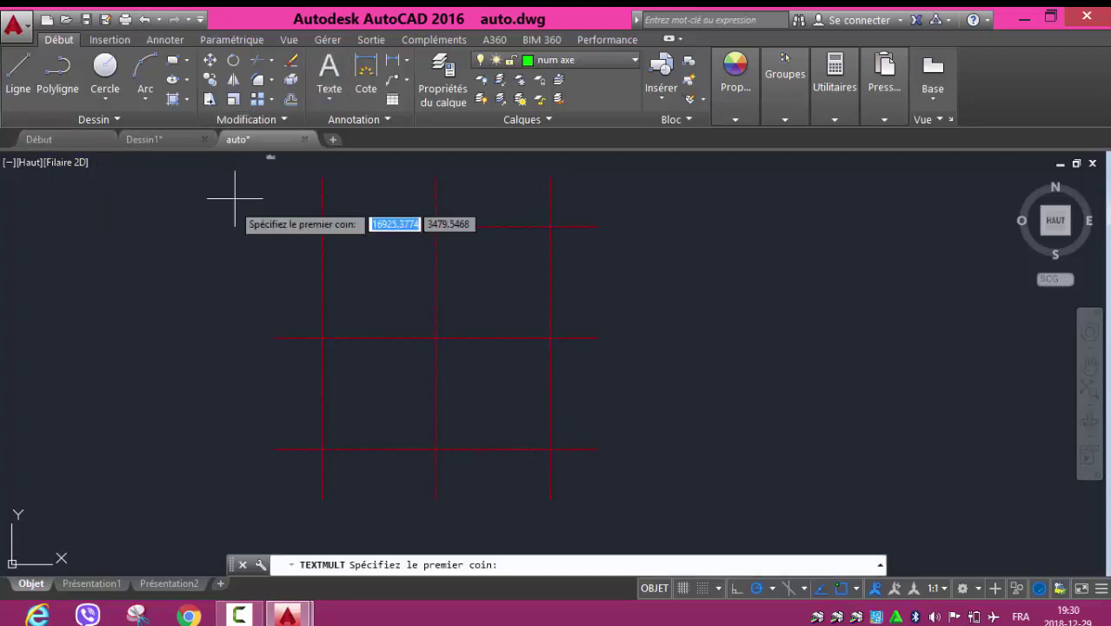
click(170, 254)
click(193, 271)
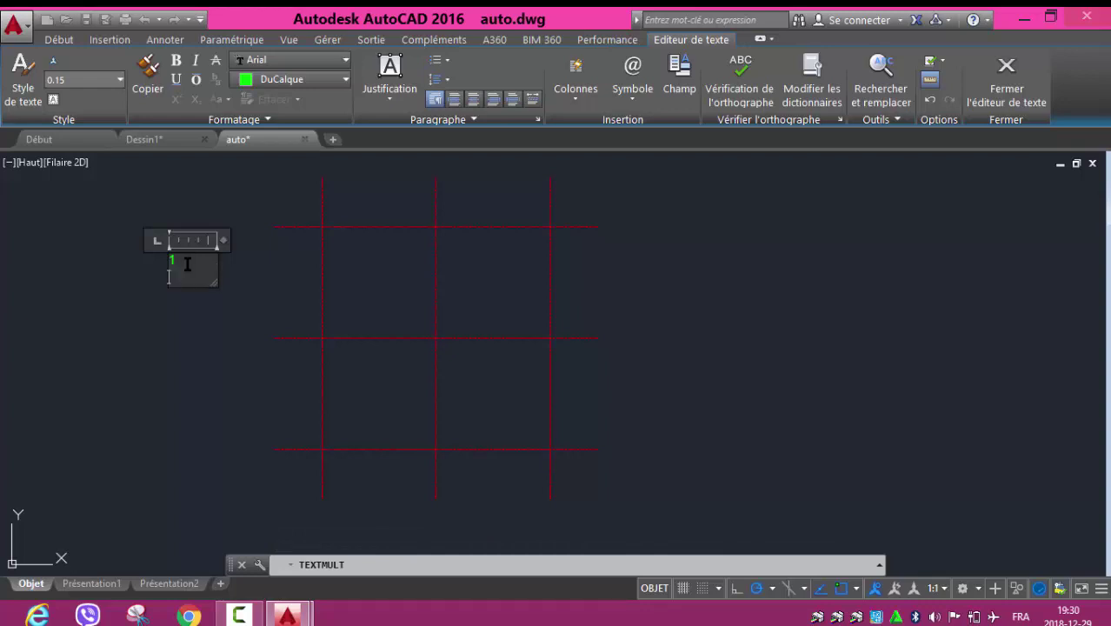
key(Escape)
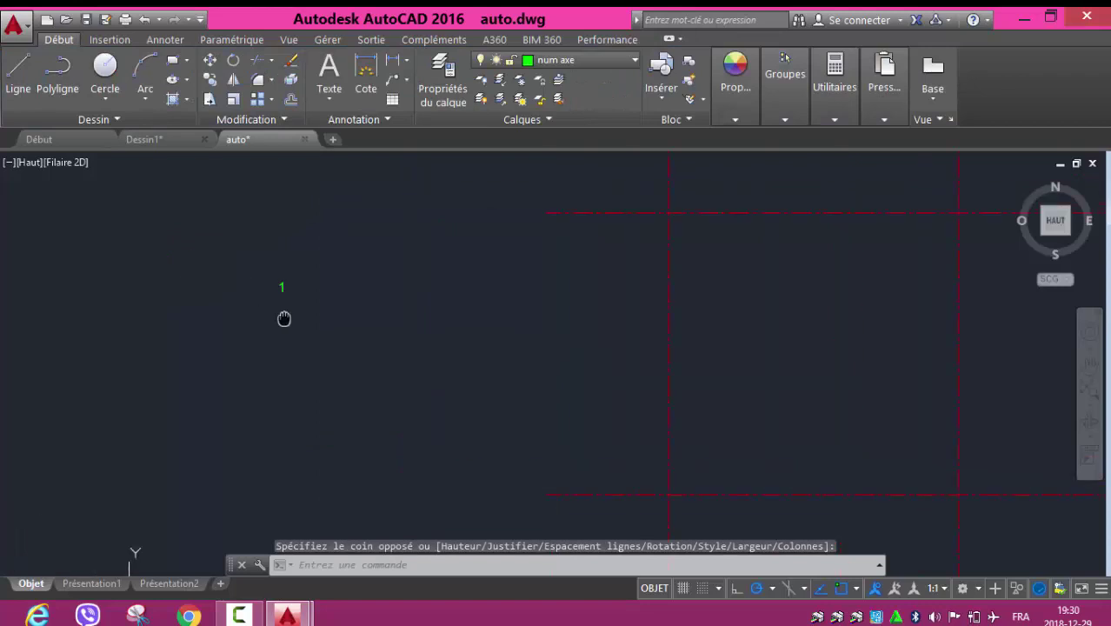
- Reopen the '1' label in the text editor and close it again
scroll(313, 290, up, 2)
click(264, 289)
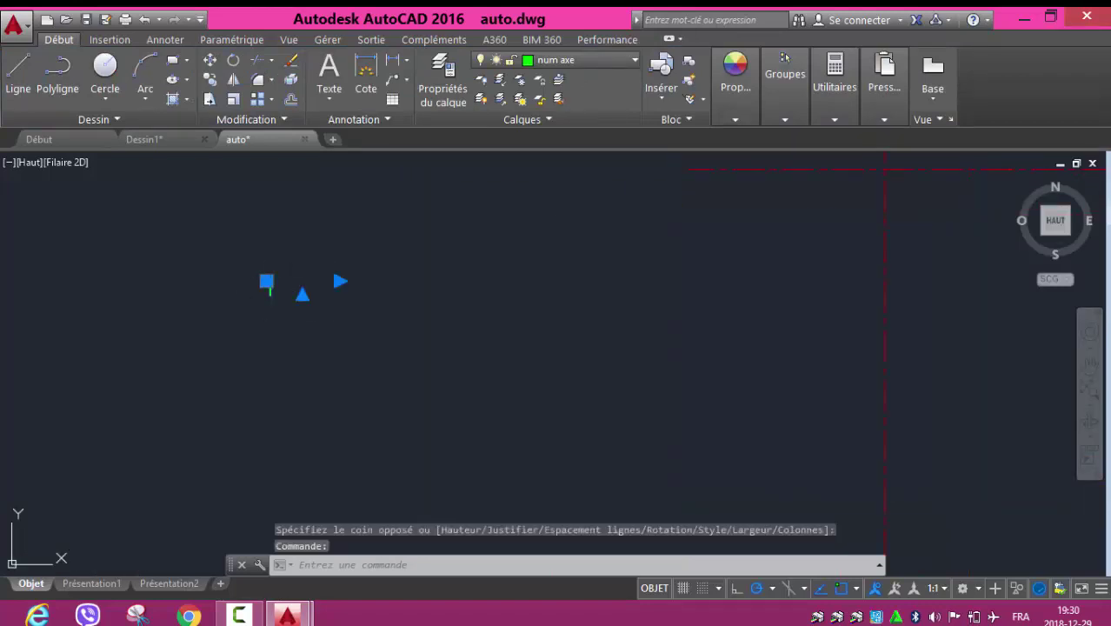
double_click(268, 289)
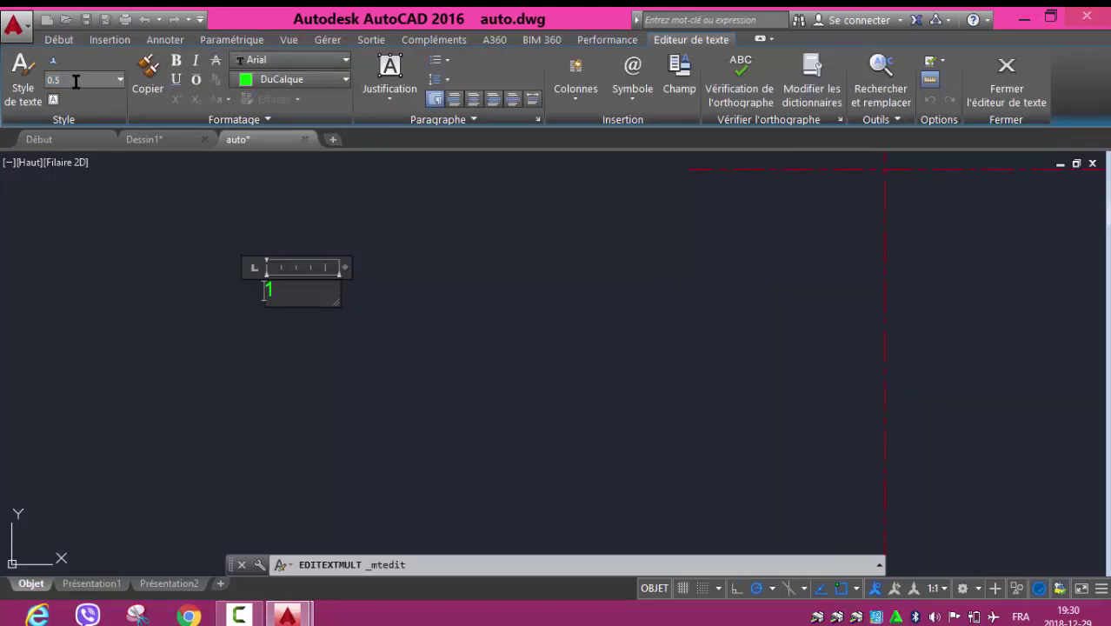
key(Escape)
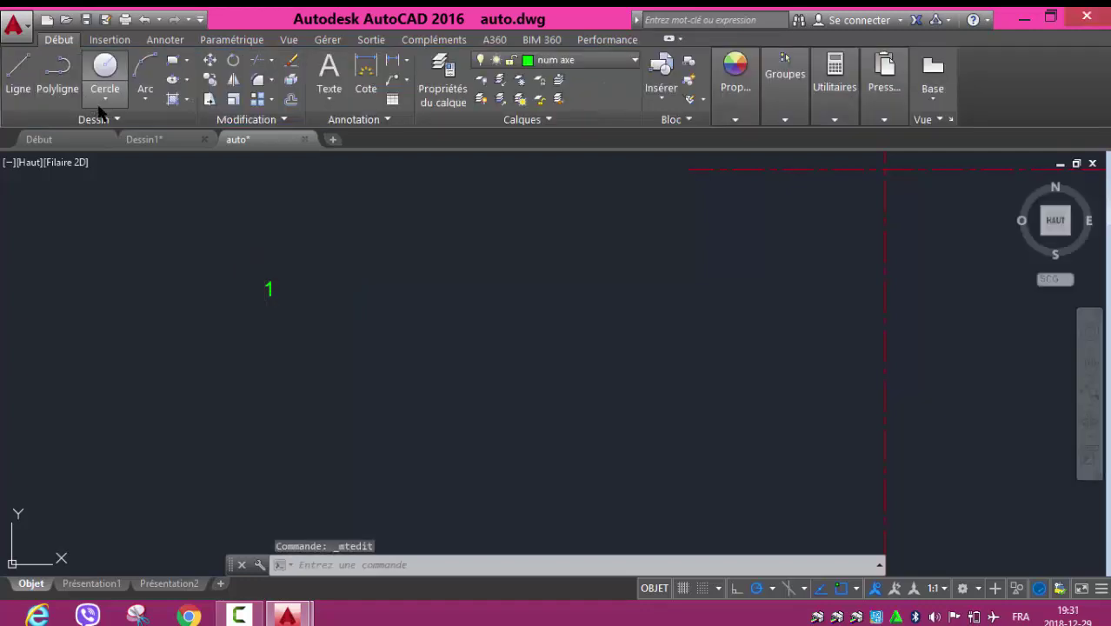
- Draw a circle centred on the '1' label, enclosing it, and select the circle
click(269, 286)
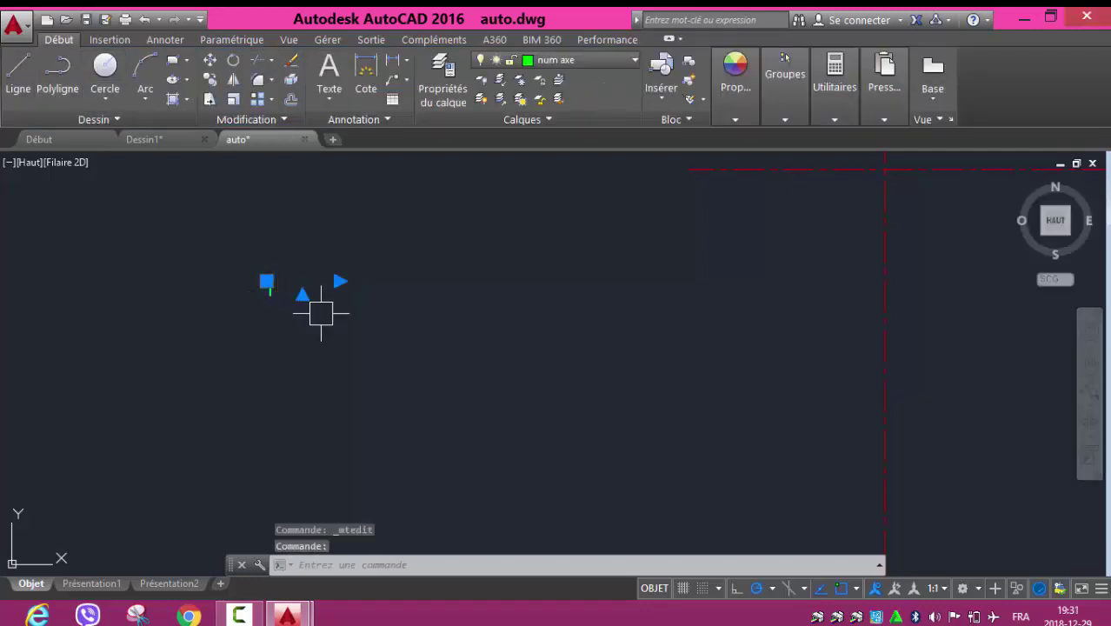
key(Escape)
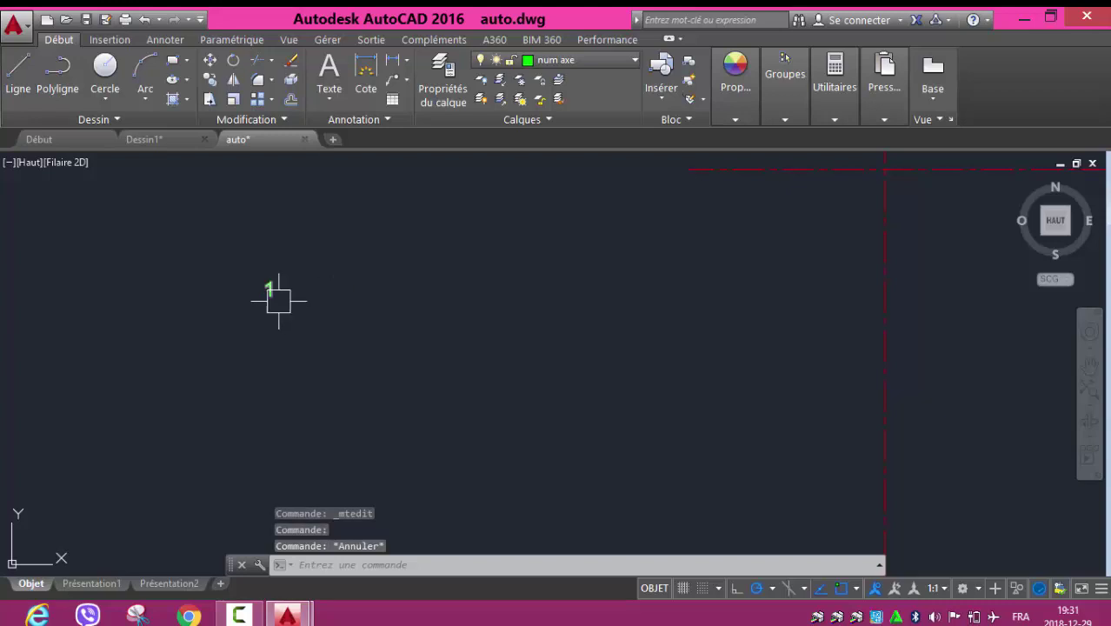
click(104, 69)
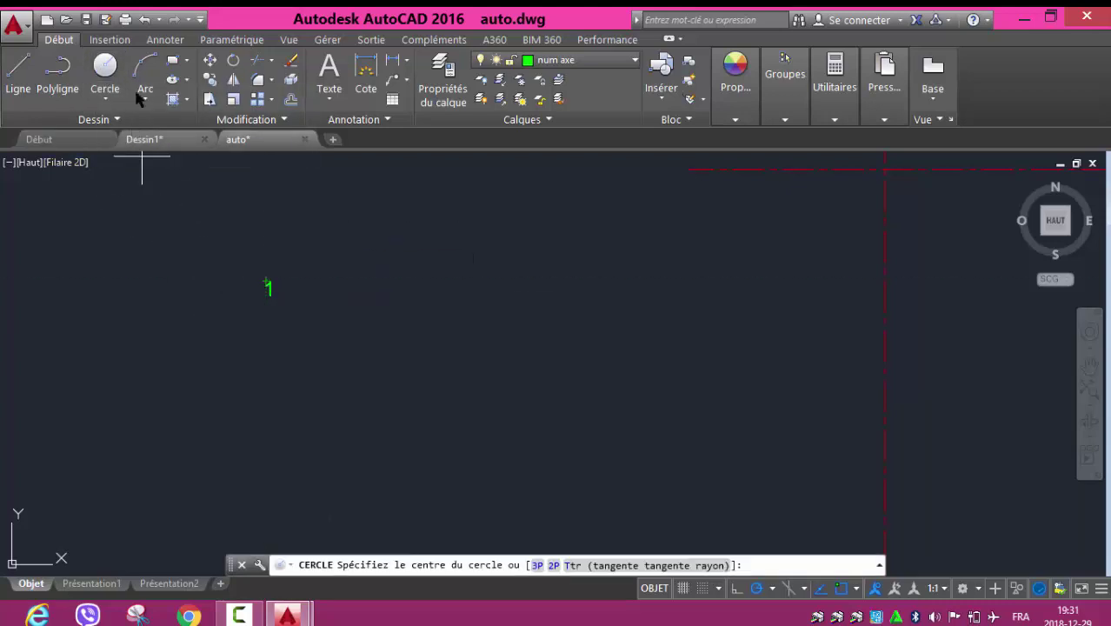
click(104, 69)
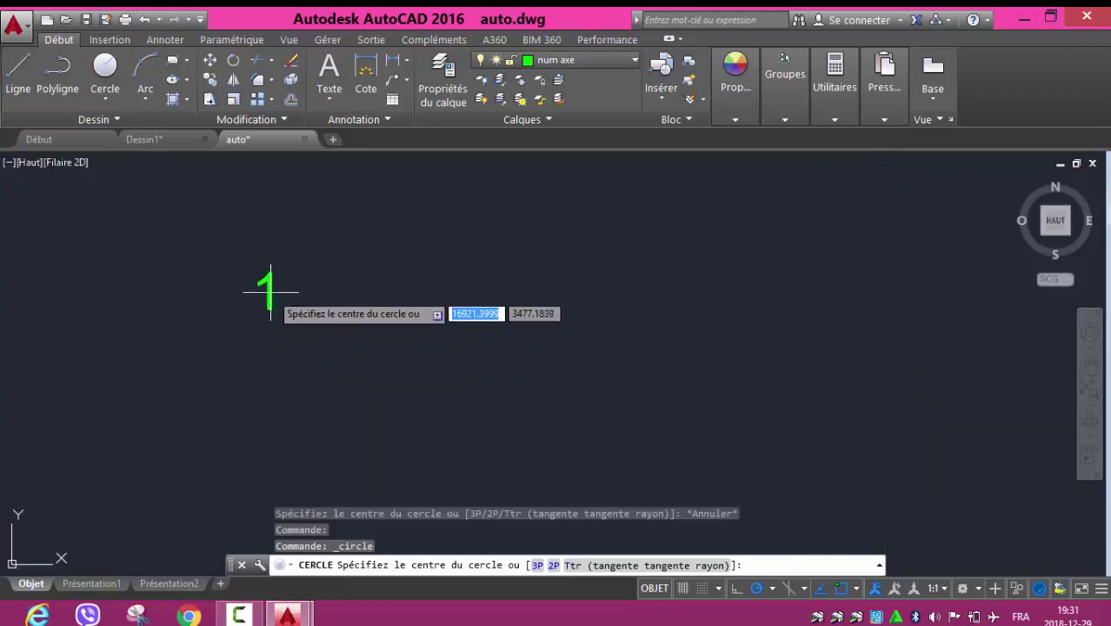
click(268, 292)
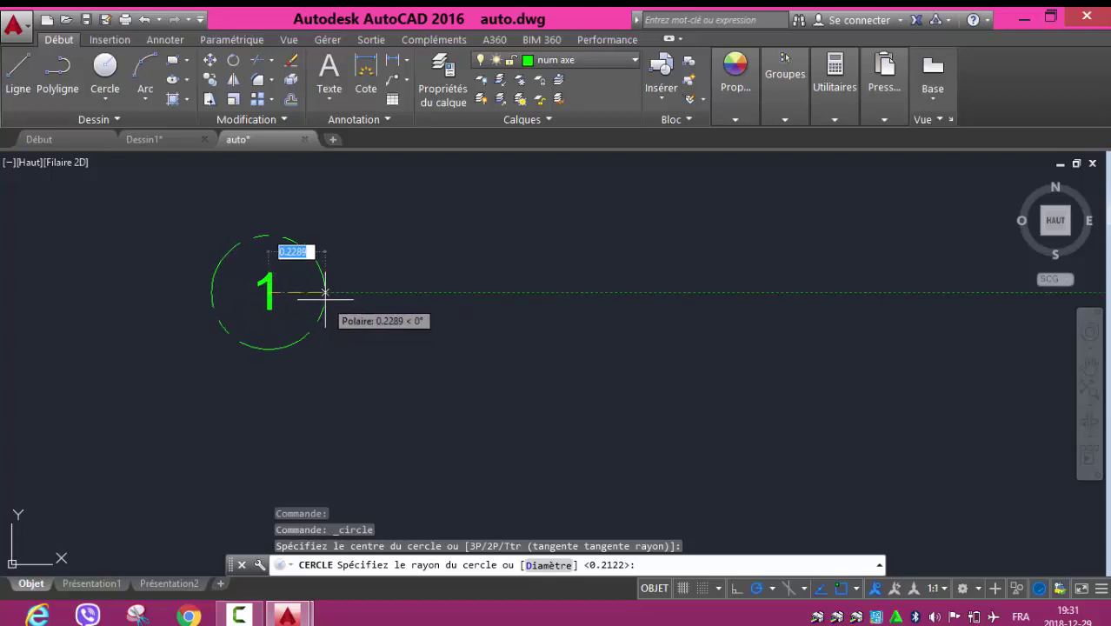
click(324, 294)
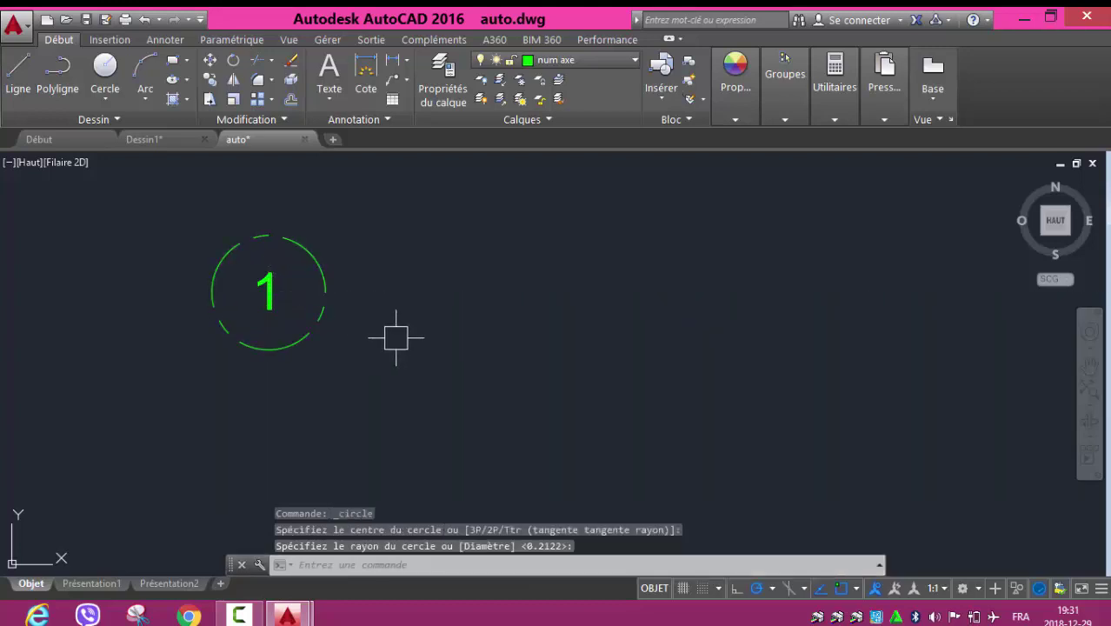
click(311, 253)
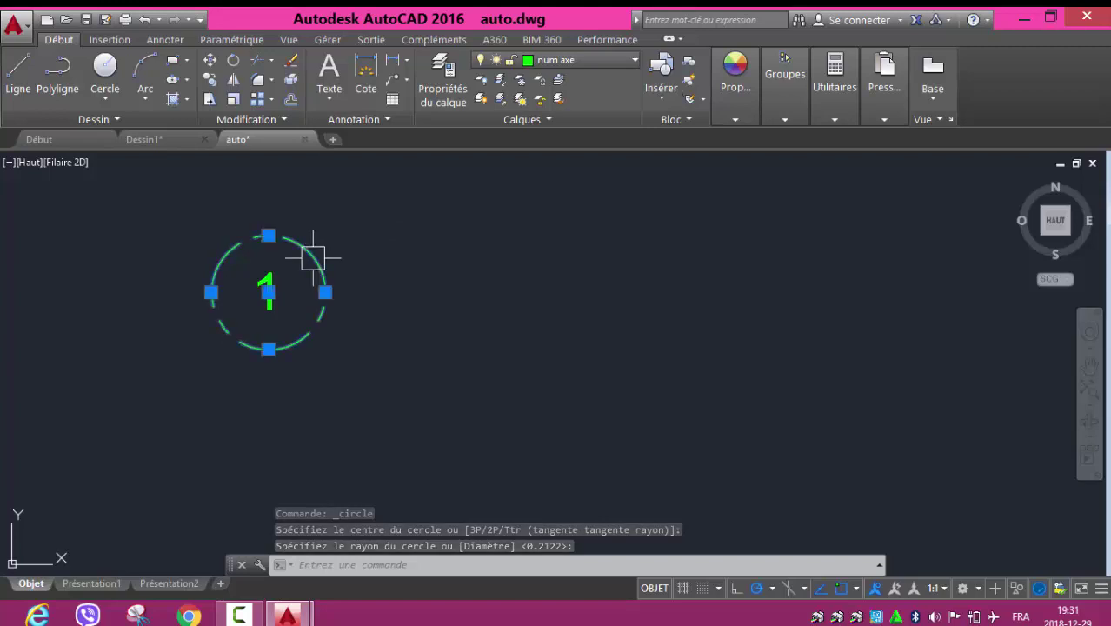
- Set the bubble circle's linetype to DuBloc in the Properties palette, then deselect it
click(476, 198)
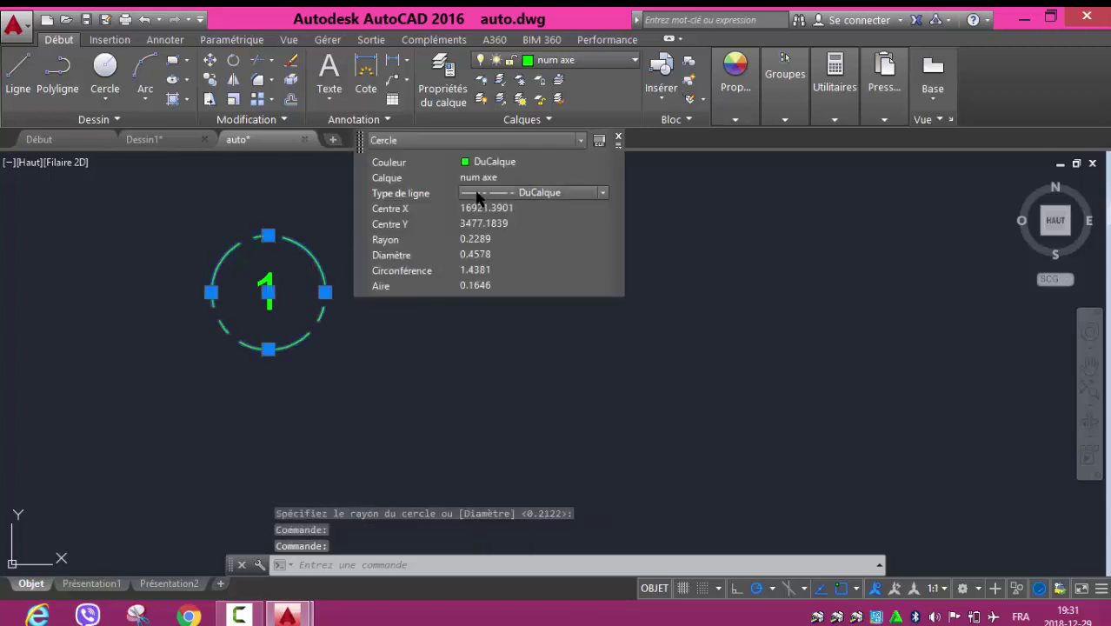
click(476, 195)
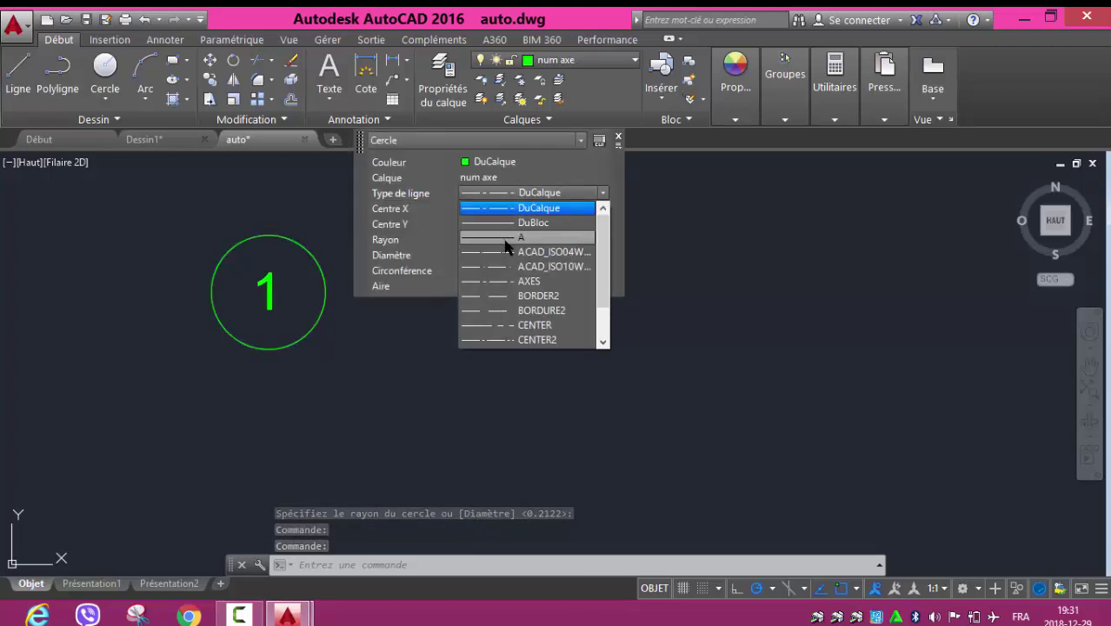
click(538, 210)
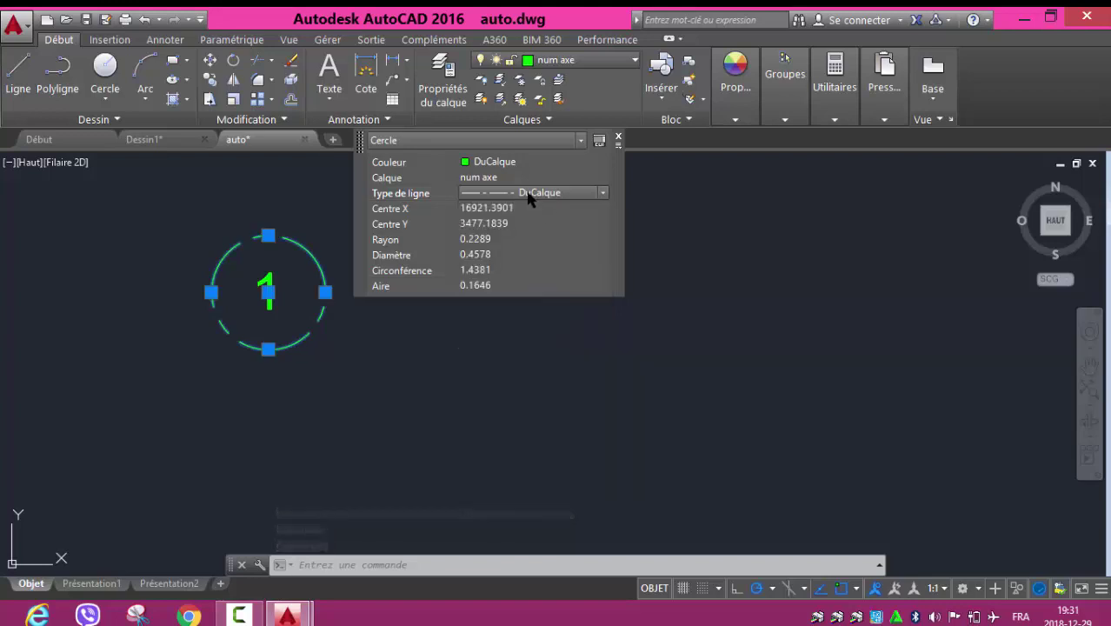
right_click(297, 248)
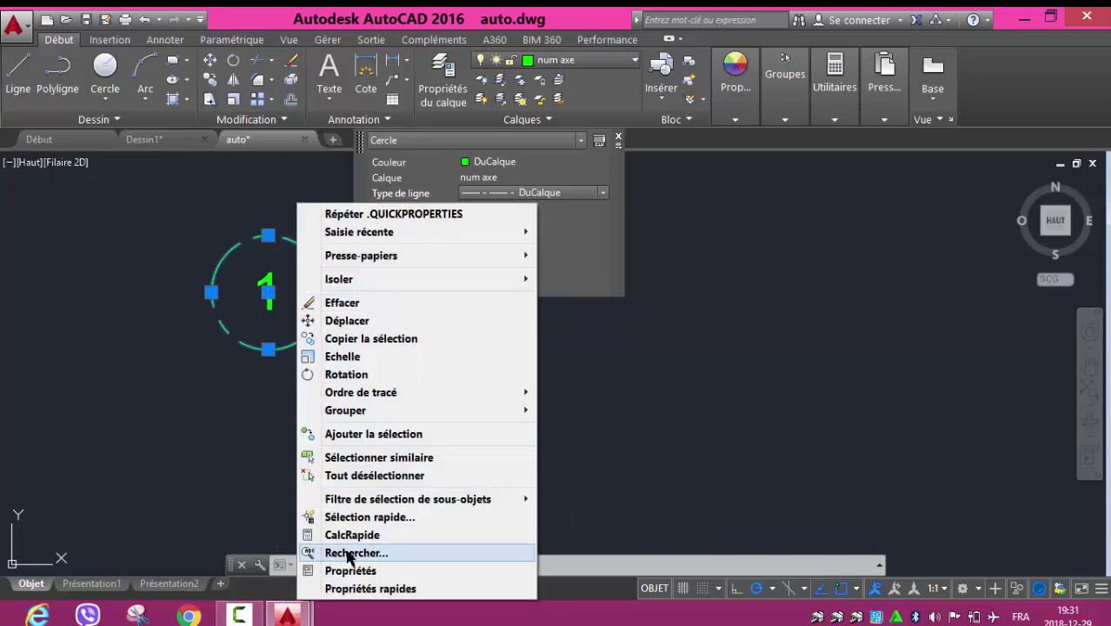
click(351, 570)
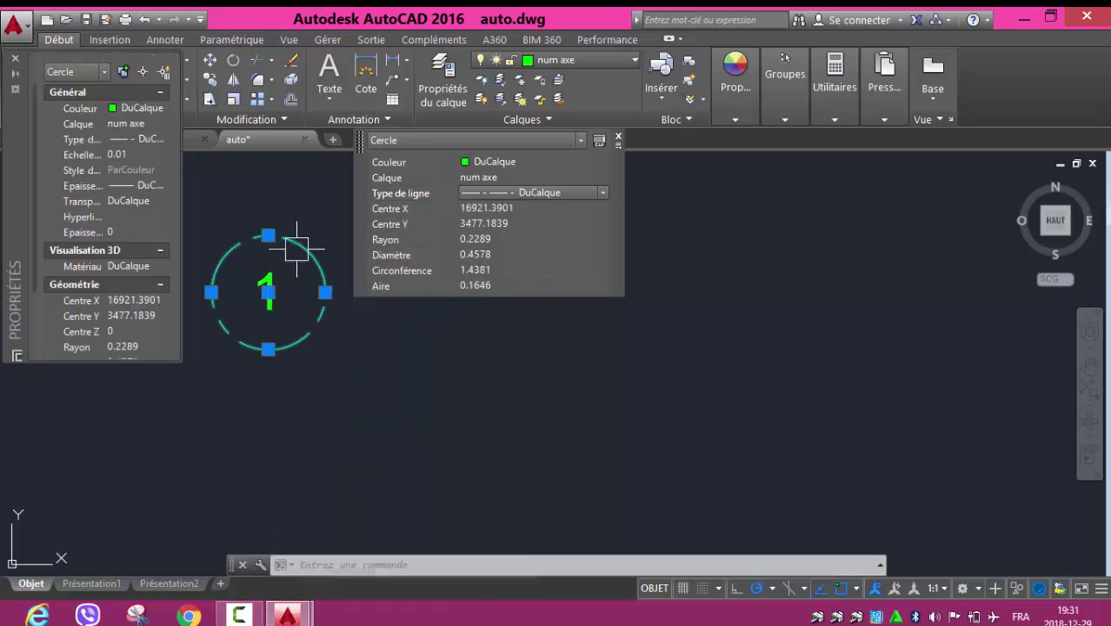
click(139, 142)
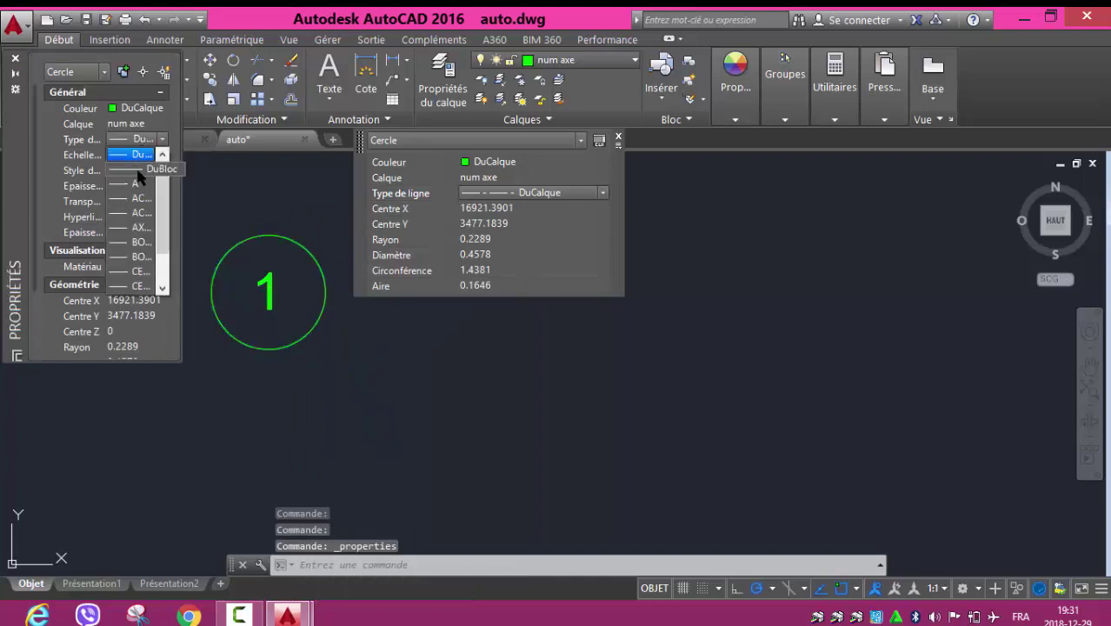
click(138, 170)
click(14, 58)
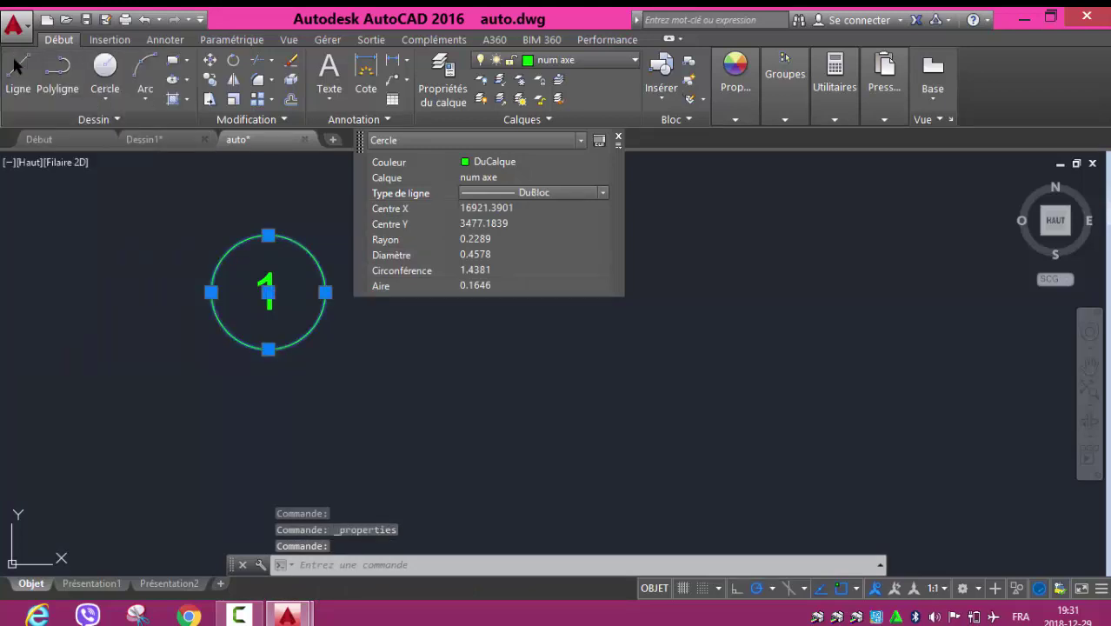
click(619, 140)
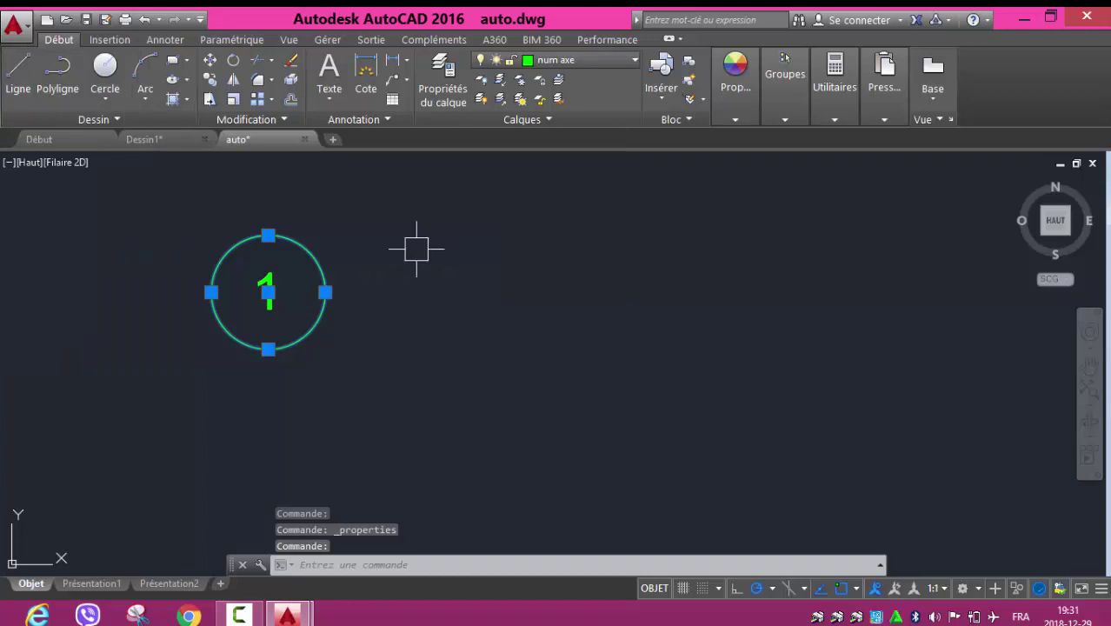
key(Escape)
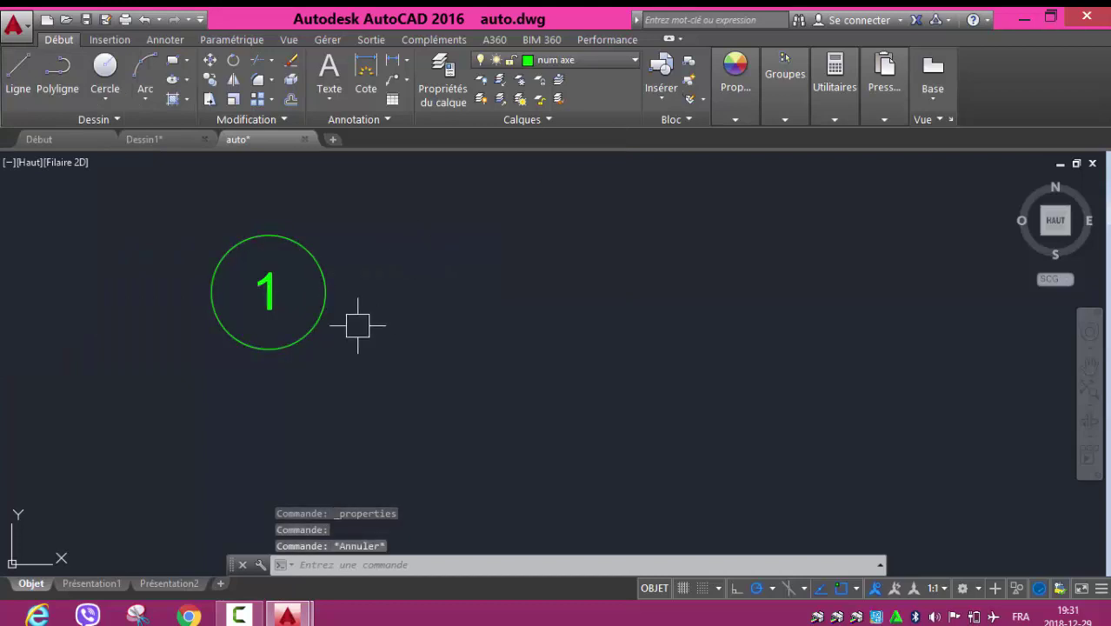
- Copy the '1' bubble from its right edge to the first grid line end
scroll(371, 346, down, 2)
scroll(452, 331, down, 3)
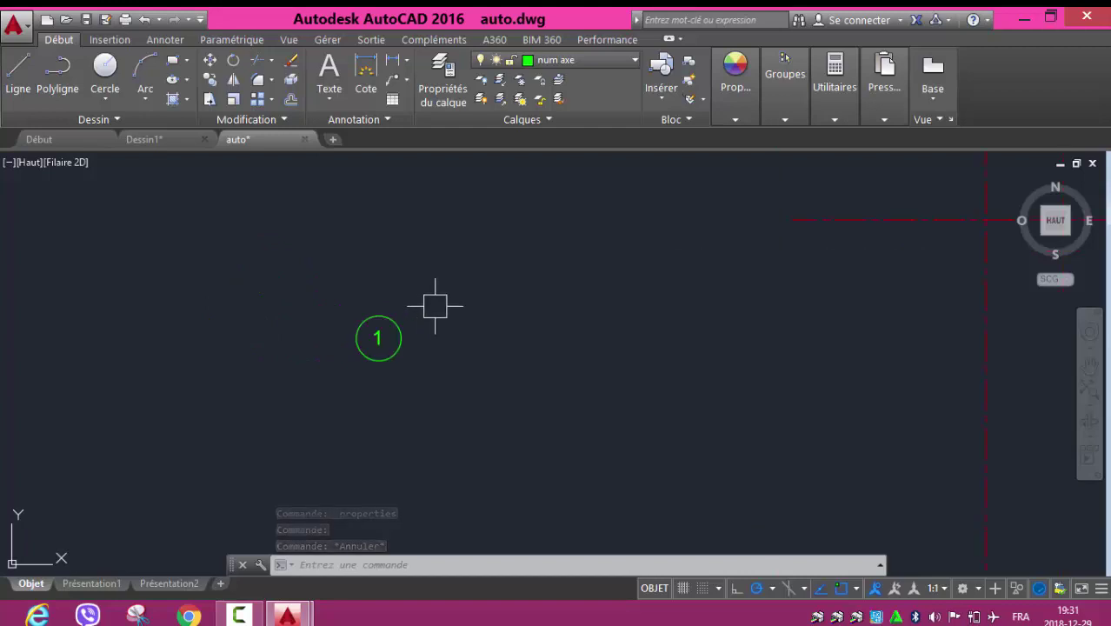
drag(432, 295, 318, 398)
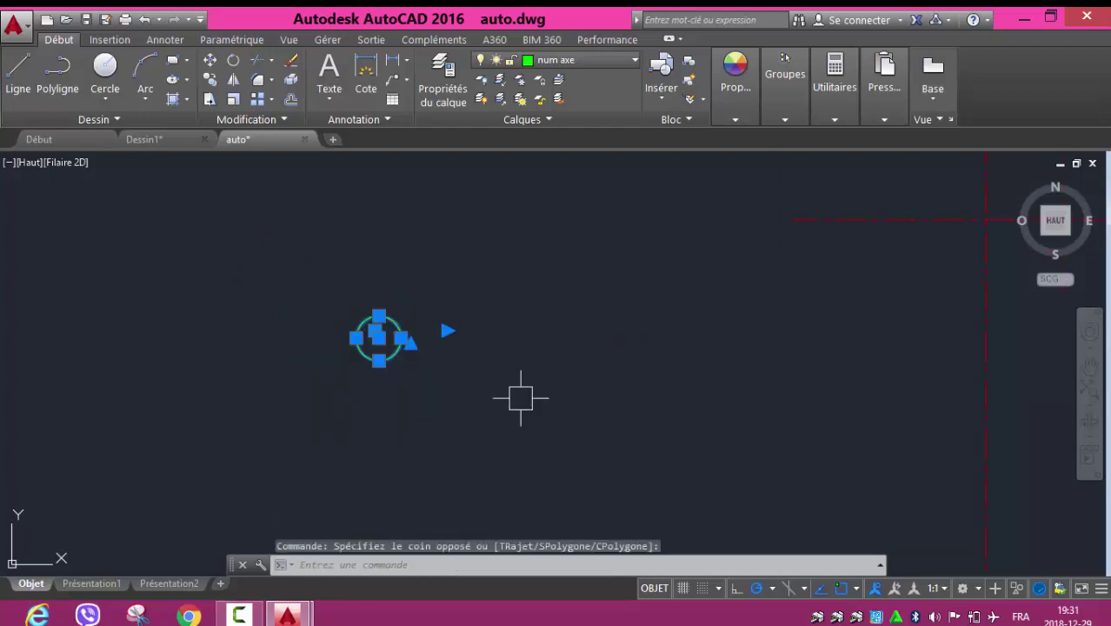
click(210, 80)
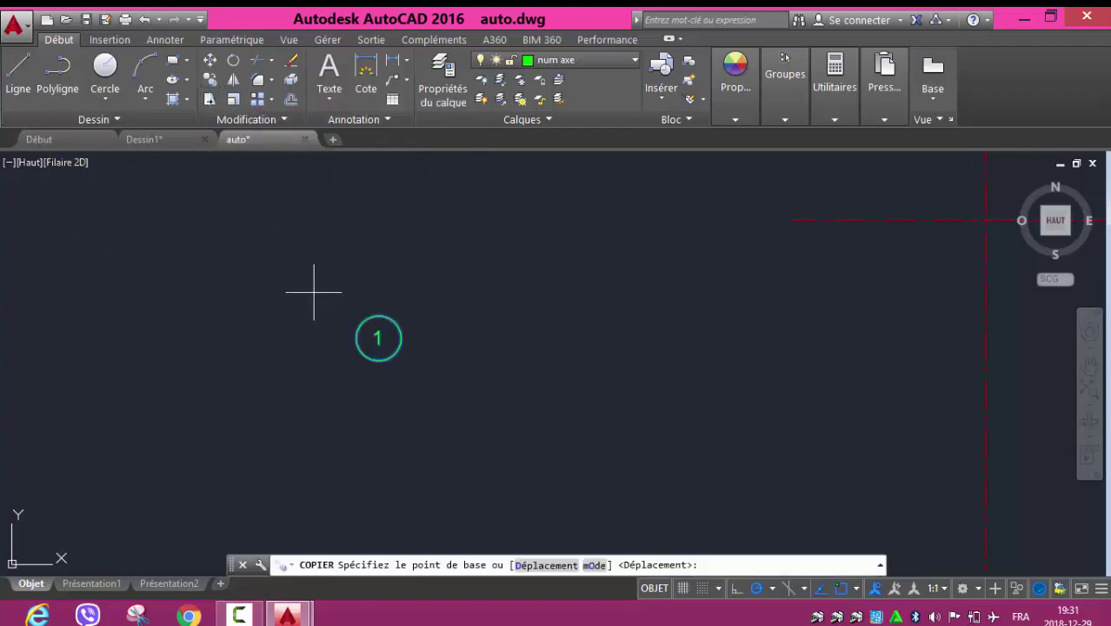
click(400, 337)
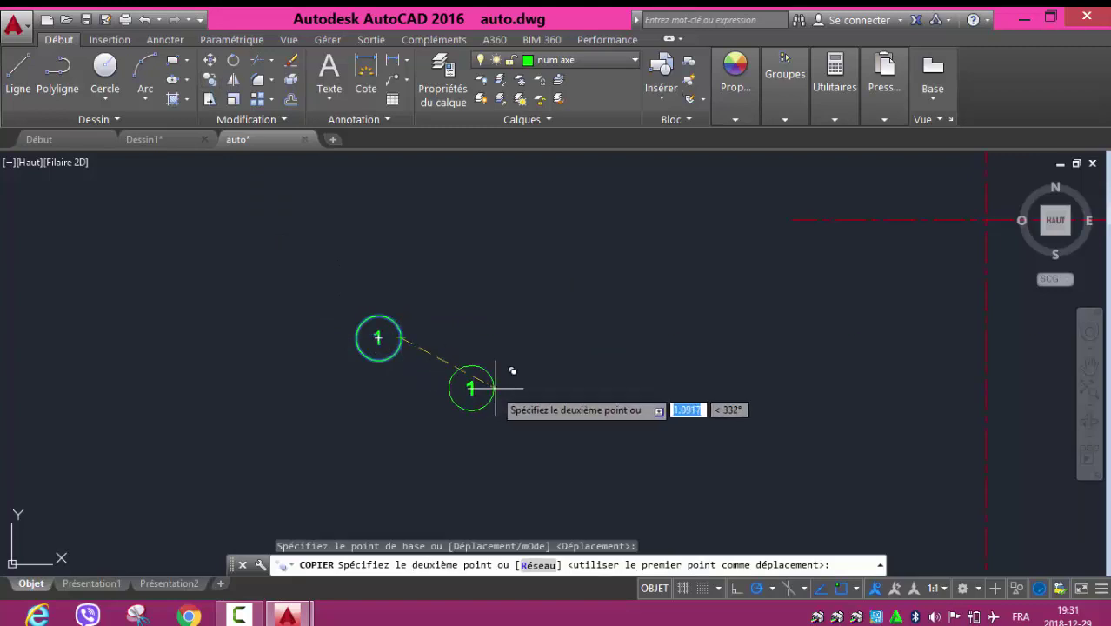
click(792, 219)
- Place two more bubble copies at other grid line ends and finish copying
middle_drag(723, 377, 675, 278)
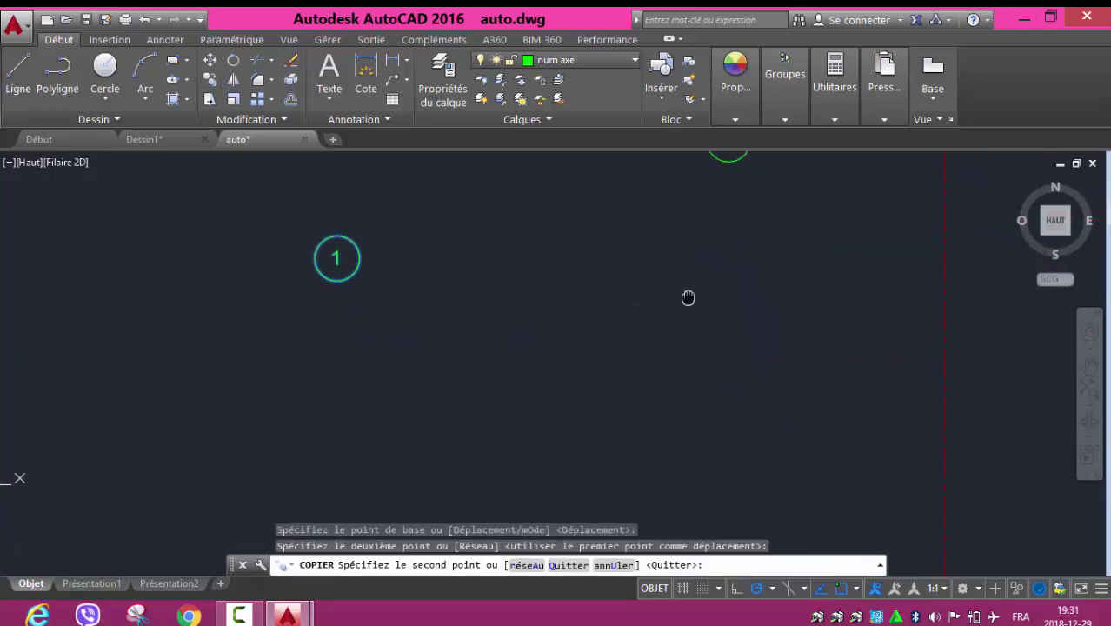
scroll(665, 343, down, 4)
middle_drag(674, 377, 679, 227)
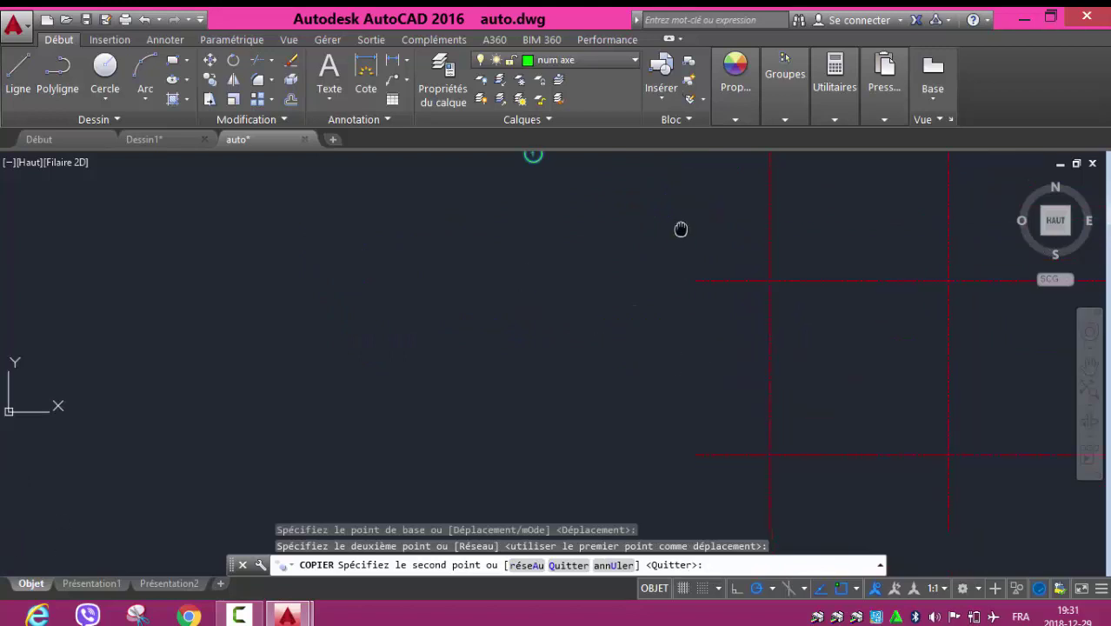
scroll(677, 326, up, 2)
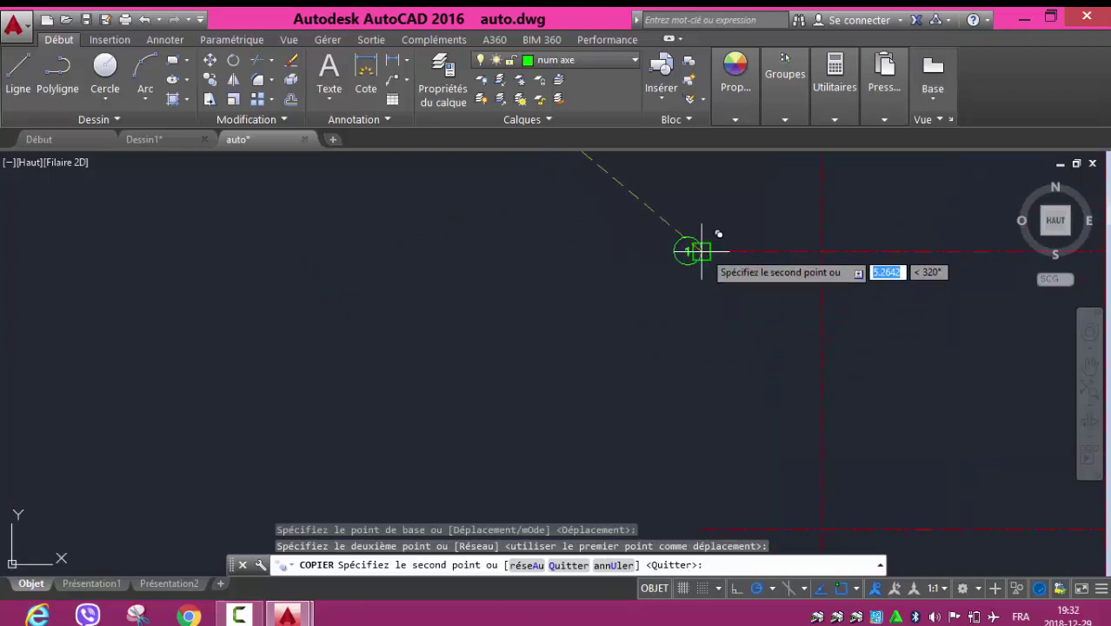
click(691, 288)
middle_drag(709, 377, 705, 497)
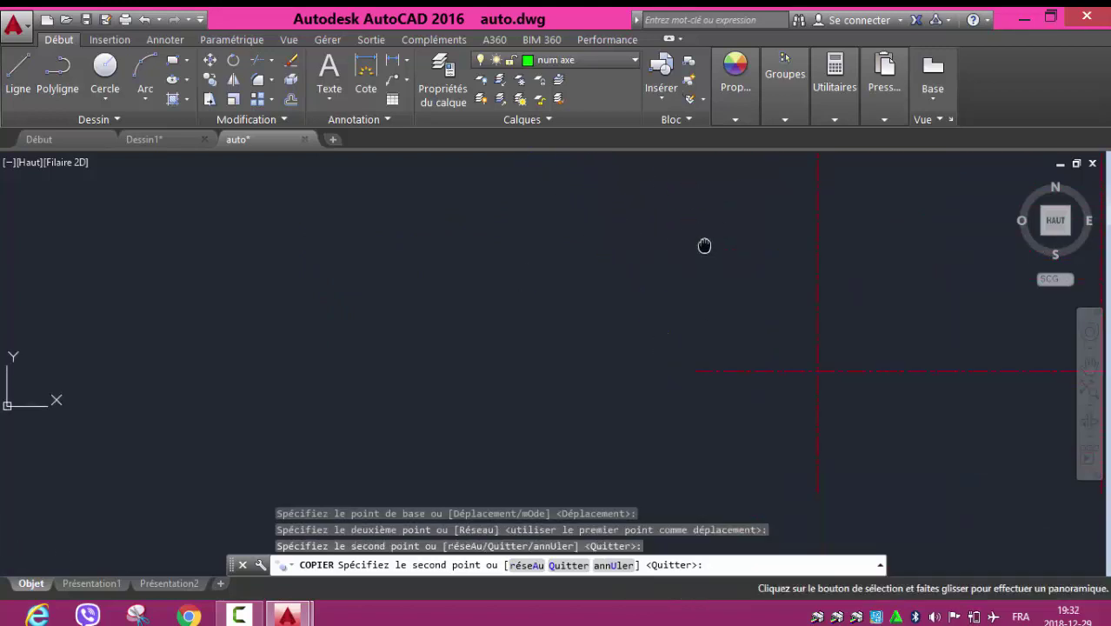
middle_drag(657, 421, 751, 392)
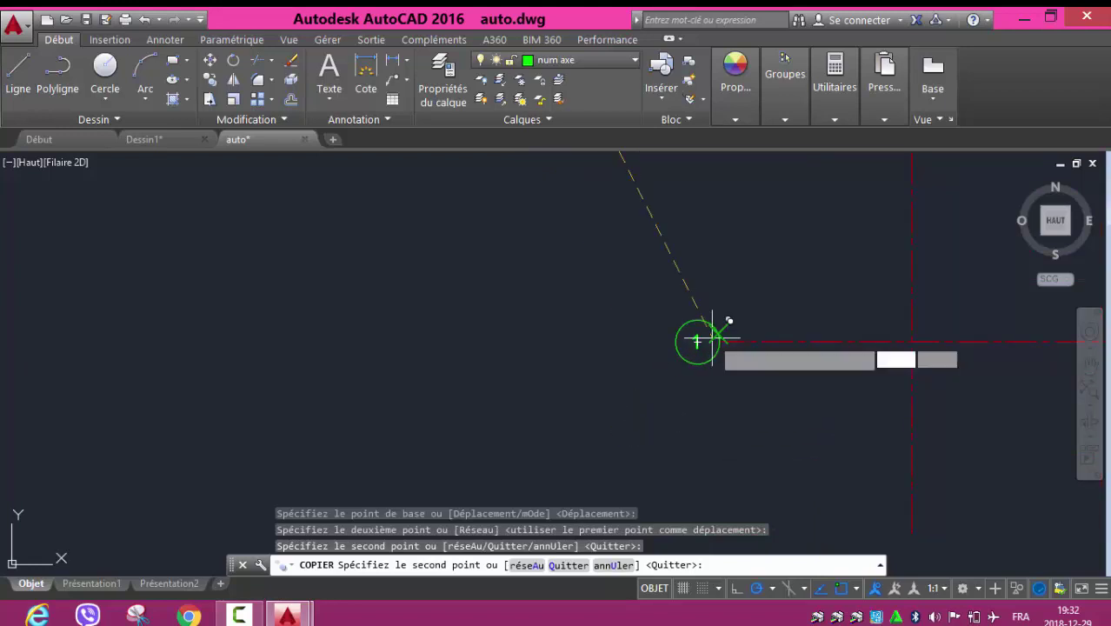
click(723, 342)
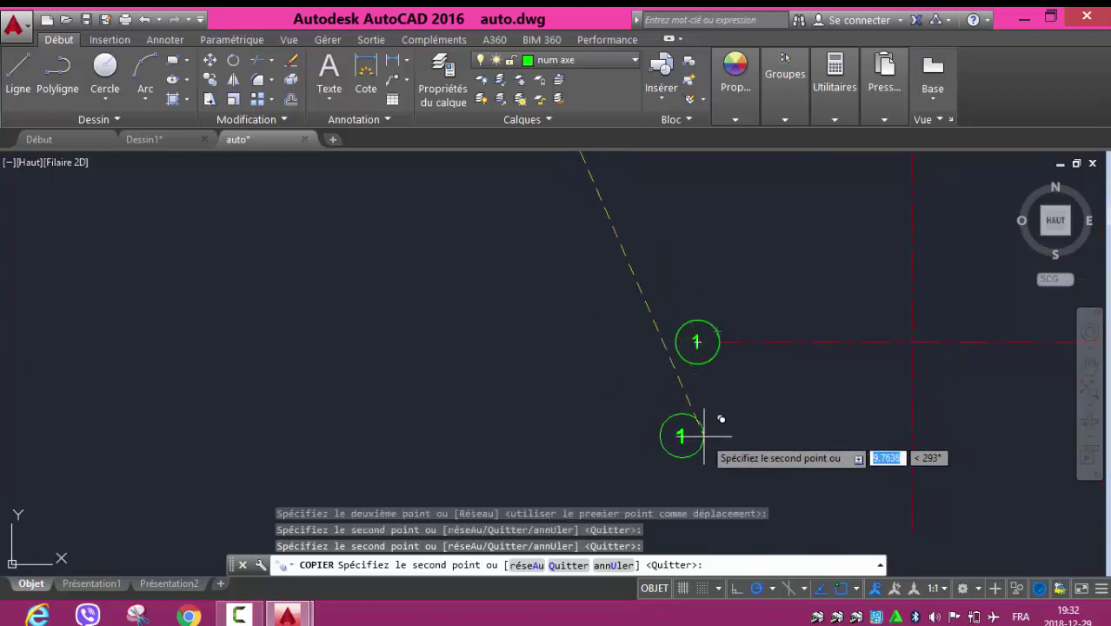
middle_drag(700, 430, 625, 298)
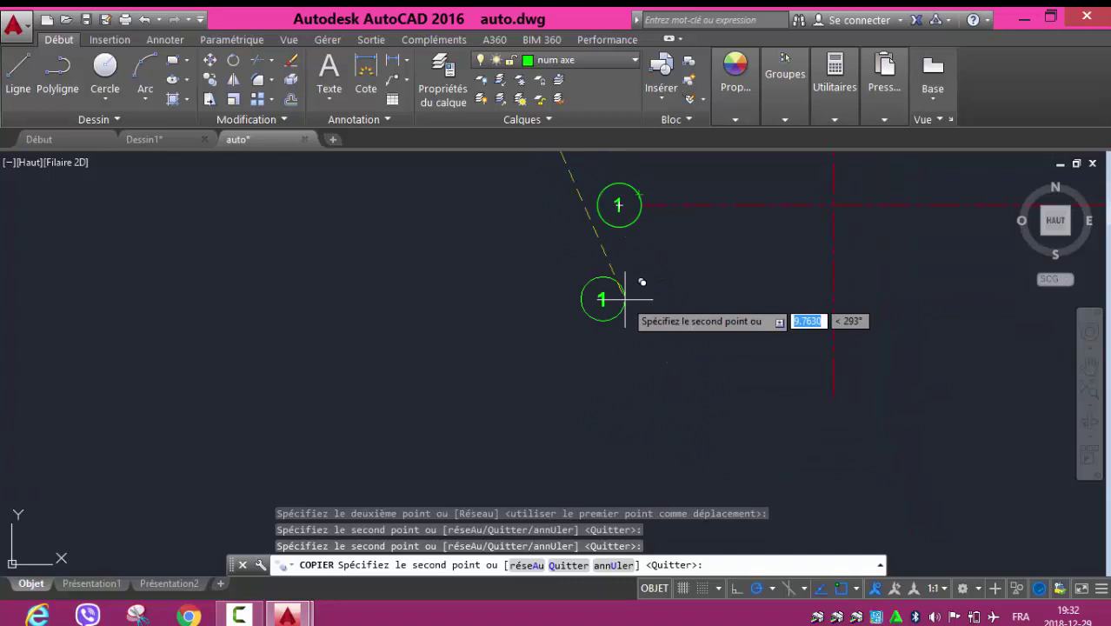
key(Escape)
- Window-select the axis bubble and start copying it from its top point
scroll(473, 238, down, 3)
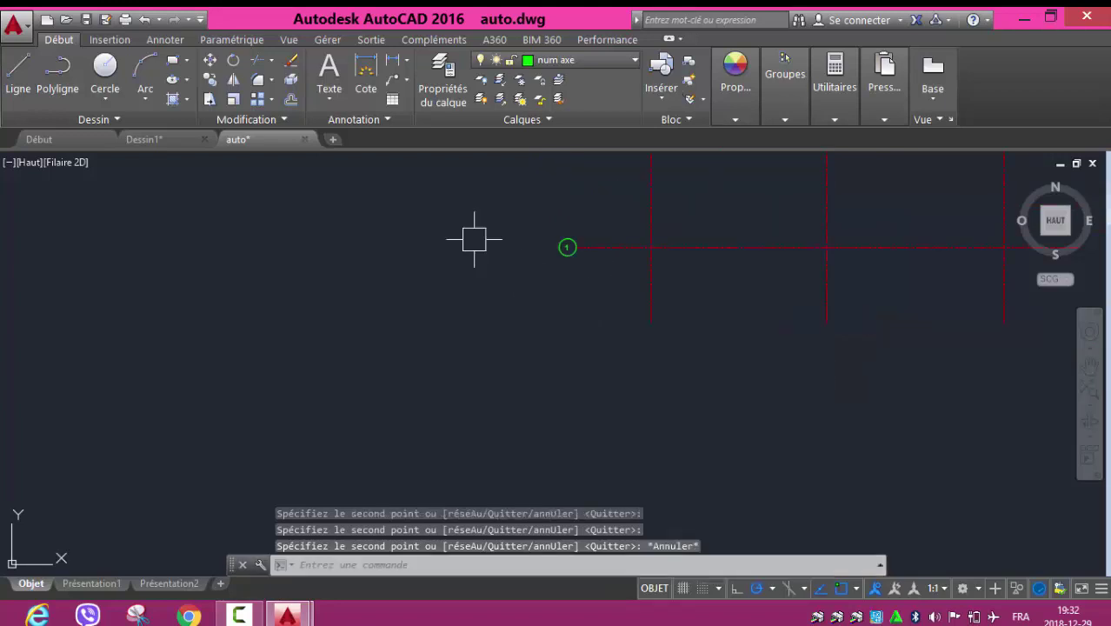
mouse_move(473, 238)
middle_down()
mouse_move(534, 460)
mouse_move(565, 516)
middle_up()
middle_drag(511, 305, 513, 343)
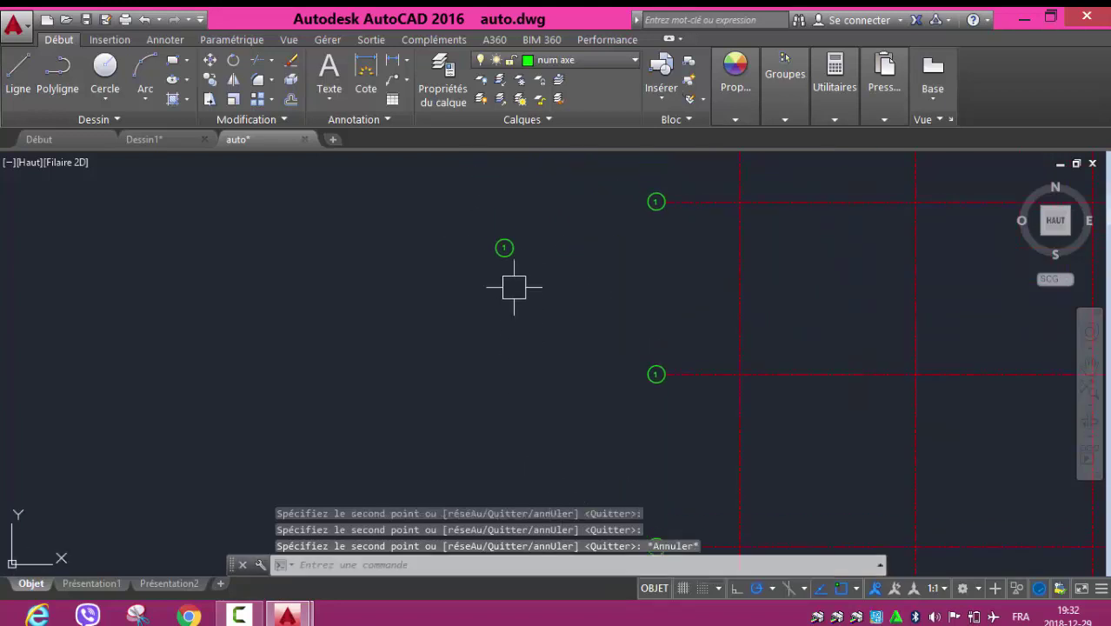
click(536, 239)
click(460, 273)
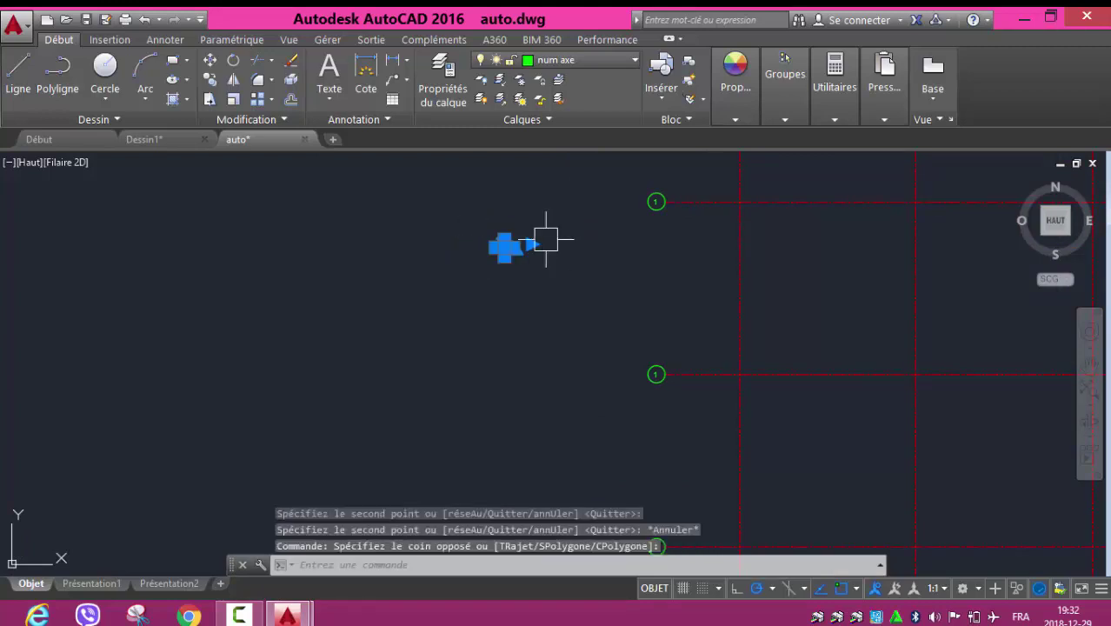
click(210, 79)
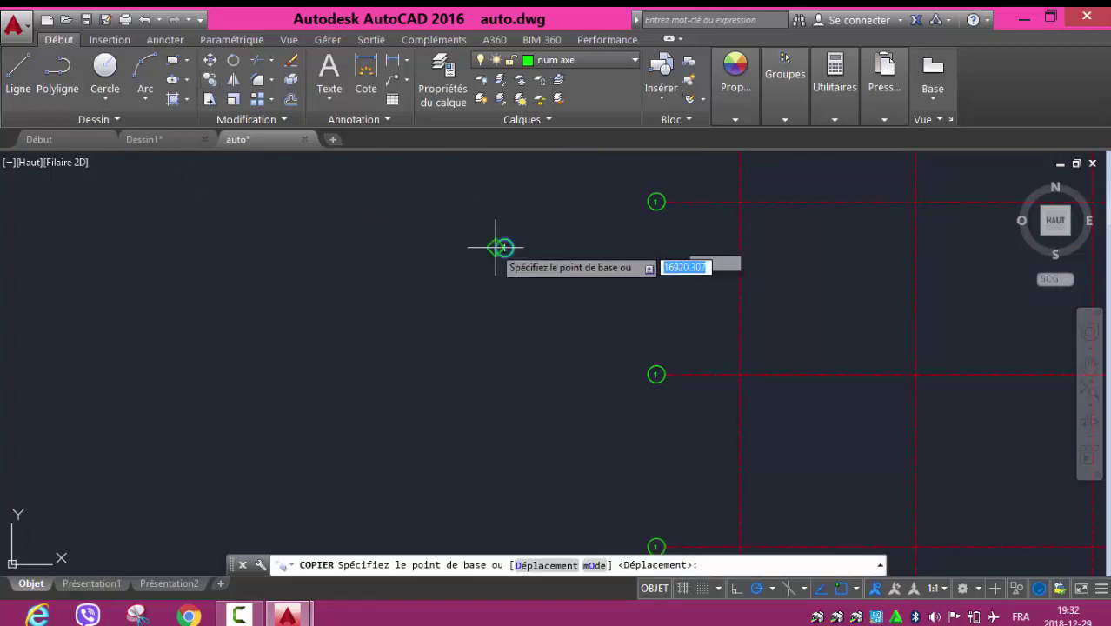
scroll(491, 241, up, 6)
click(546, 204)
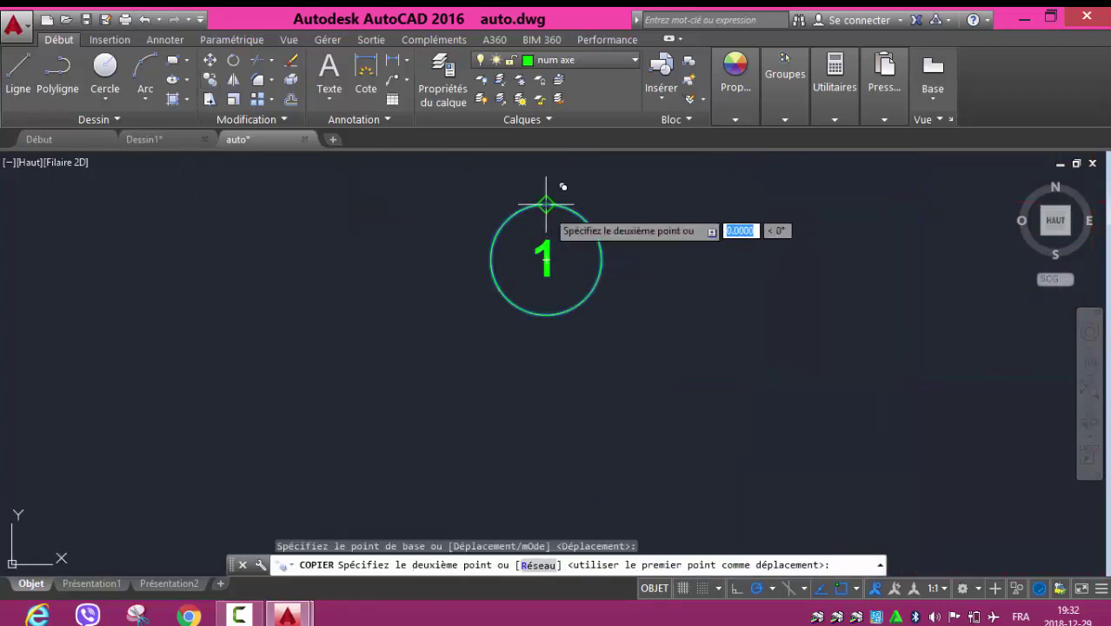
- Place bubble copies at the ends of the three vertical axis lines
scroll(712, 322, down, 3)
scroll(786, 369, down, 4)
mouse_move(793, 371)
middle_down()
mouse_move(564, 312)
mouse_move(397, 228)
middle_up()
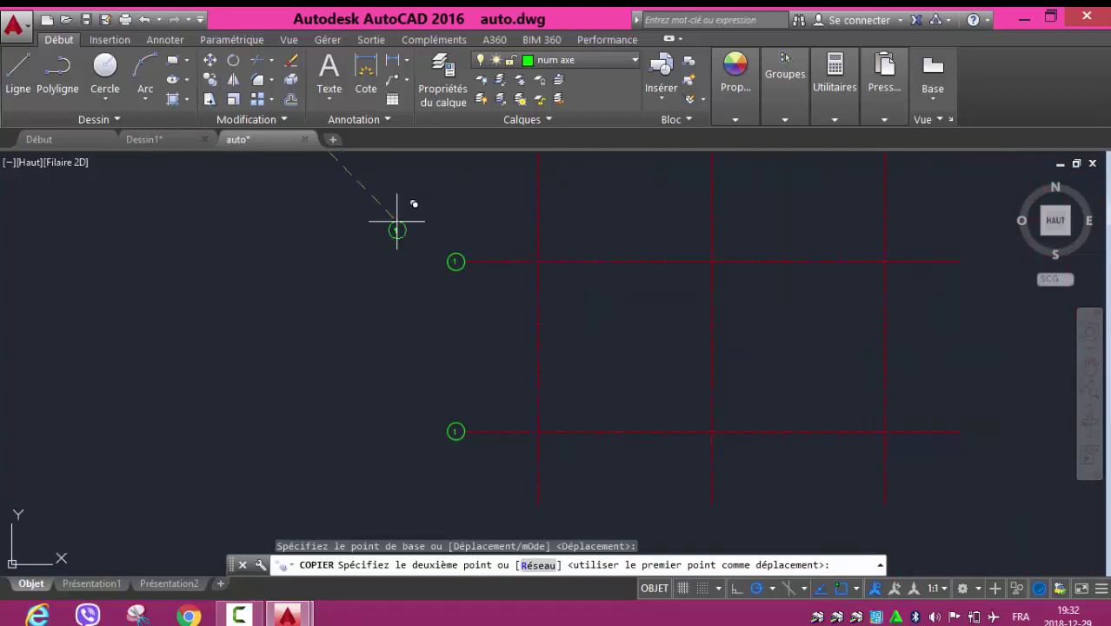
middle_drag(624, 380, 537, 234)
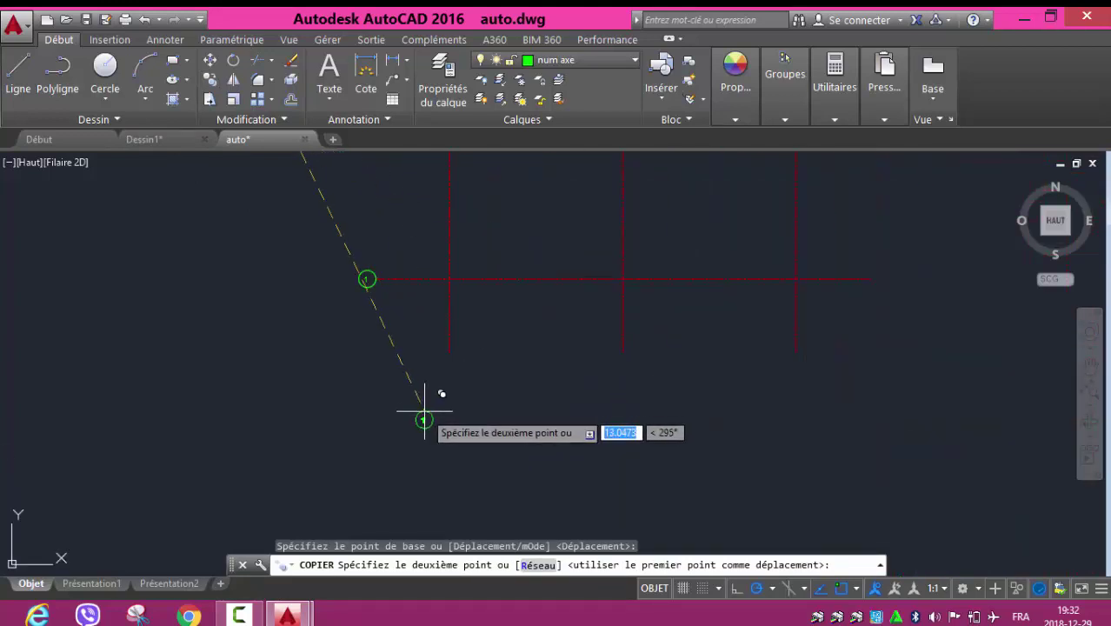
scroll(421, 408, up, 3)
scroll(458, 297, up, 4)
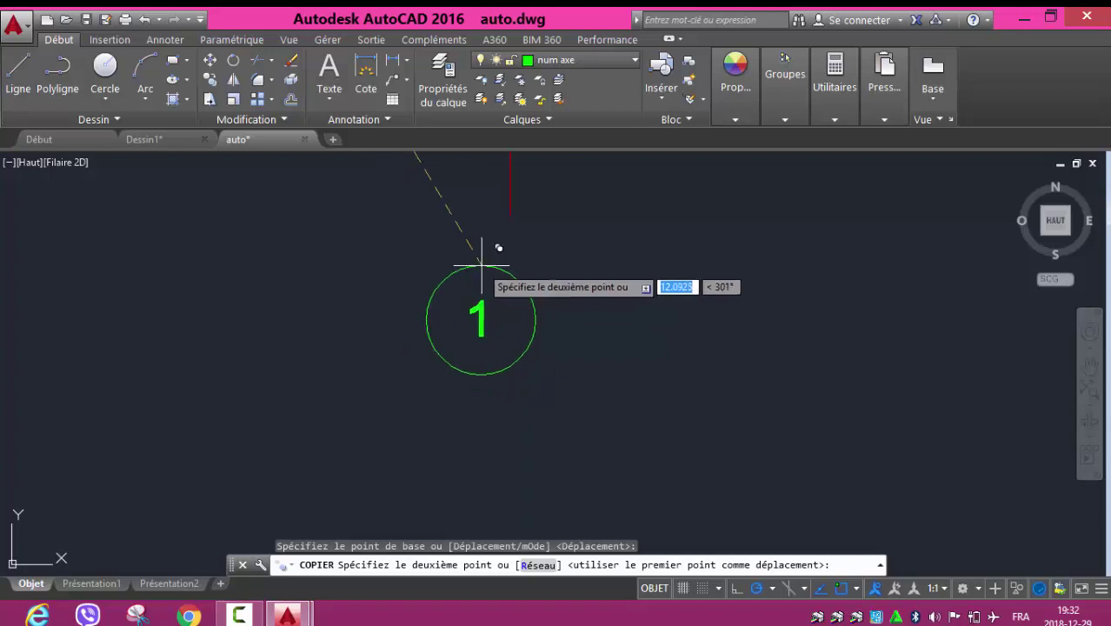
click(509, 214)
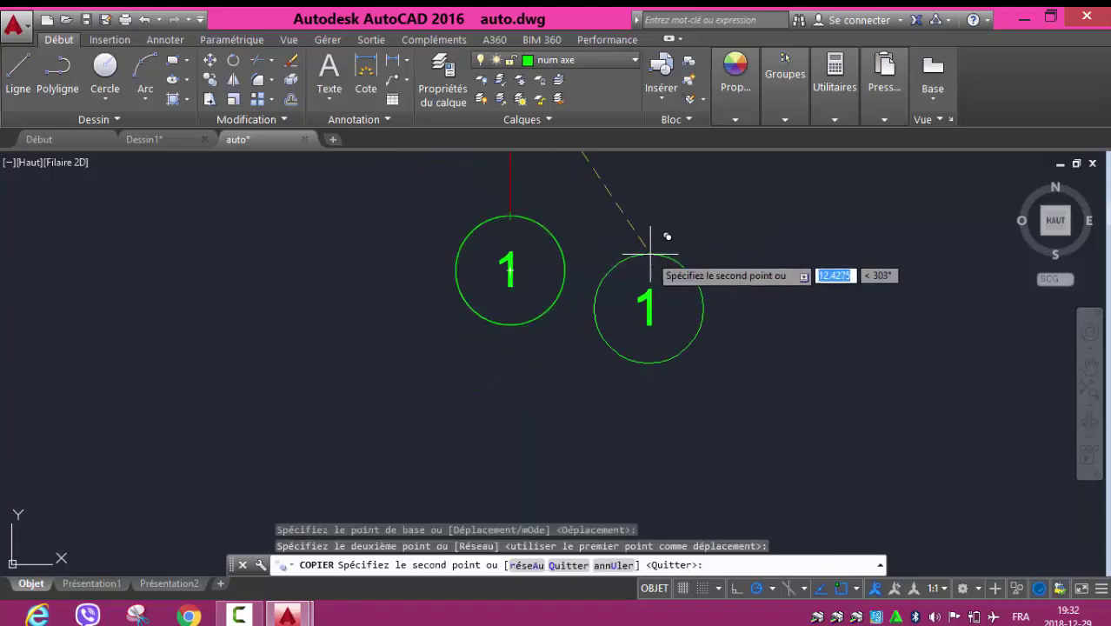
mouse_move(695, 248)
middle_down()
mouse_move(372, 318)
mouse_move(183, 341)
middle_up()
scroll(549, 284, down, 6)
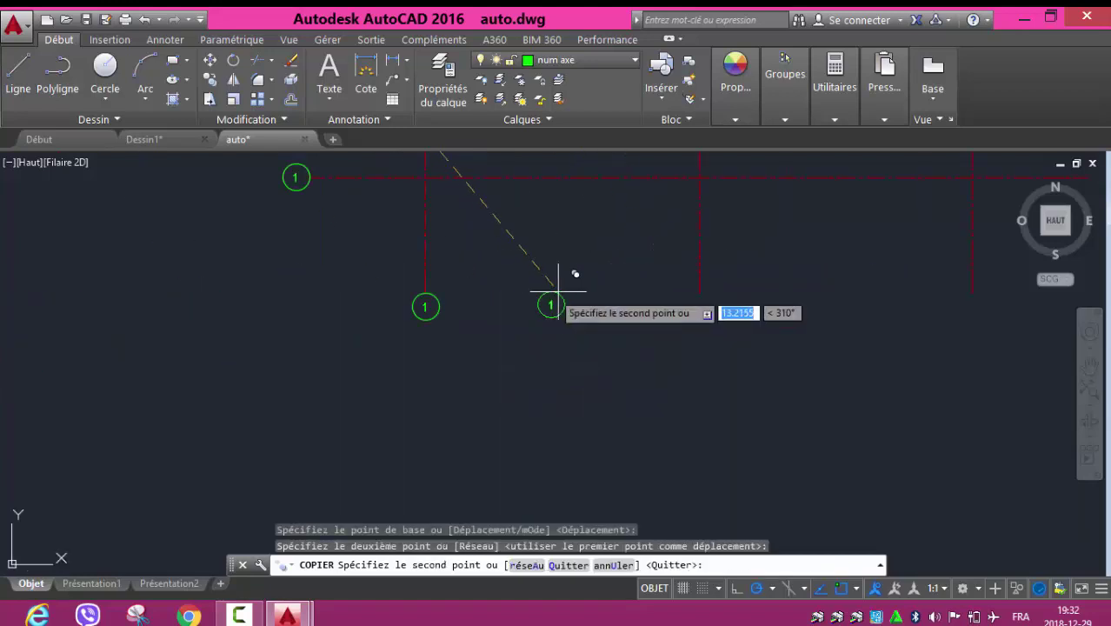
middle_drag(552, 283, 468, 337)
middle_drag(626, 327, 472, 350)
scroll(471, 351, up, 6)
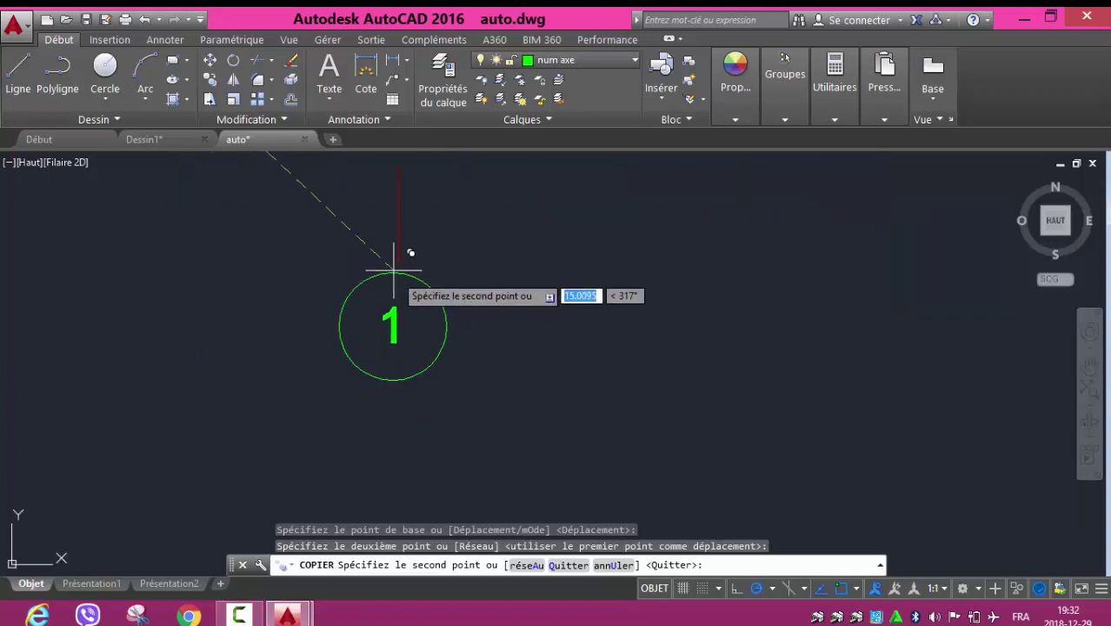
click(399, 261)
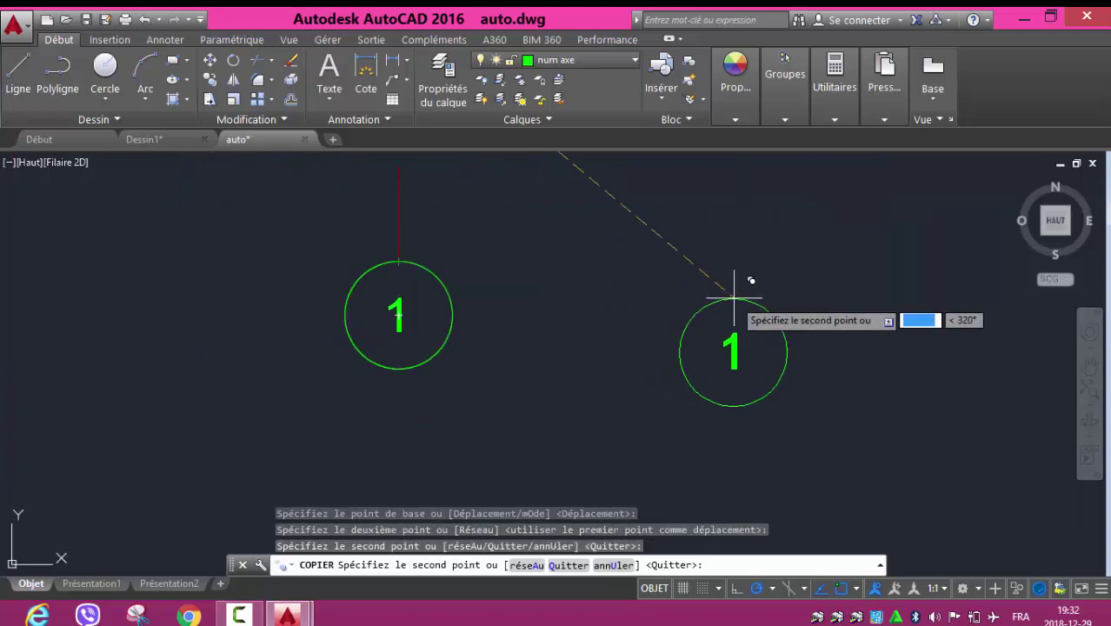
middle_drag(744, 293, 191, 347)
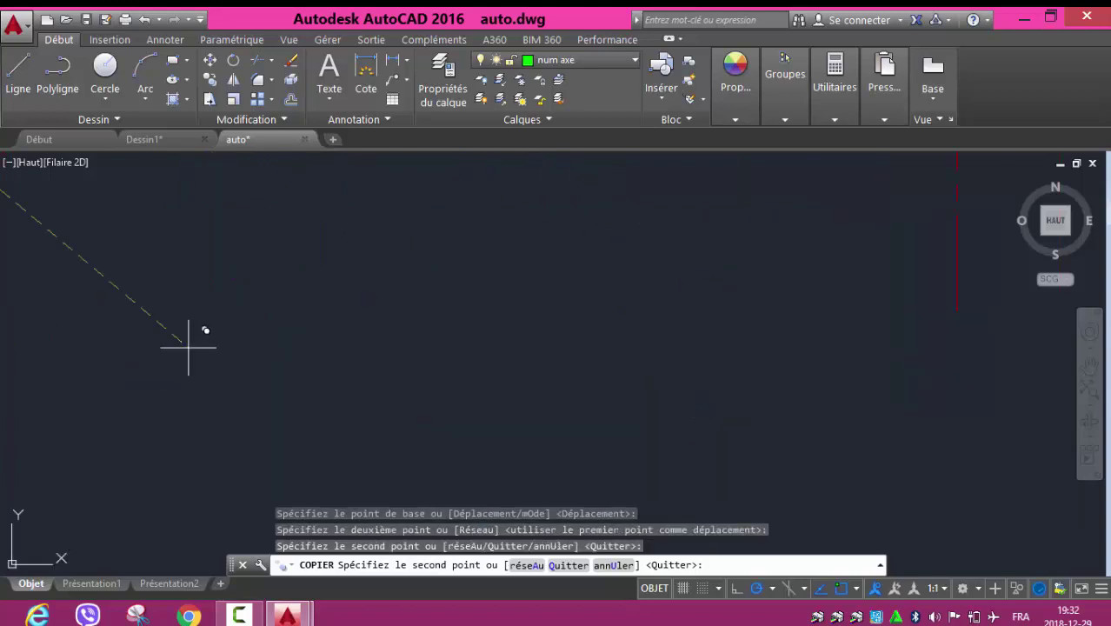
click(957, 310)
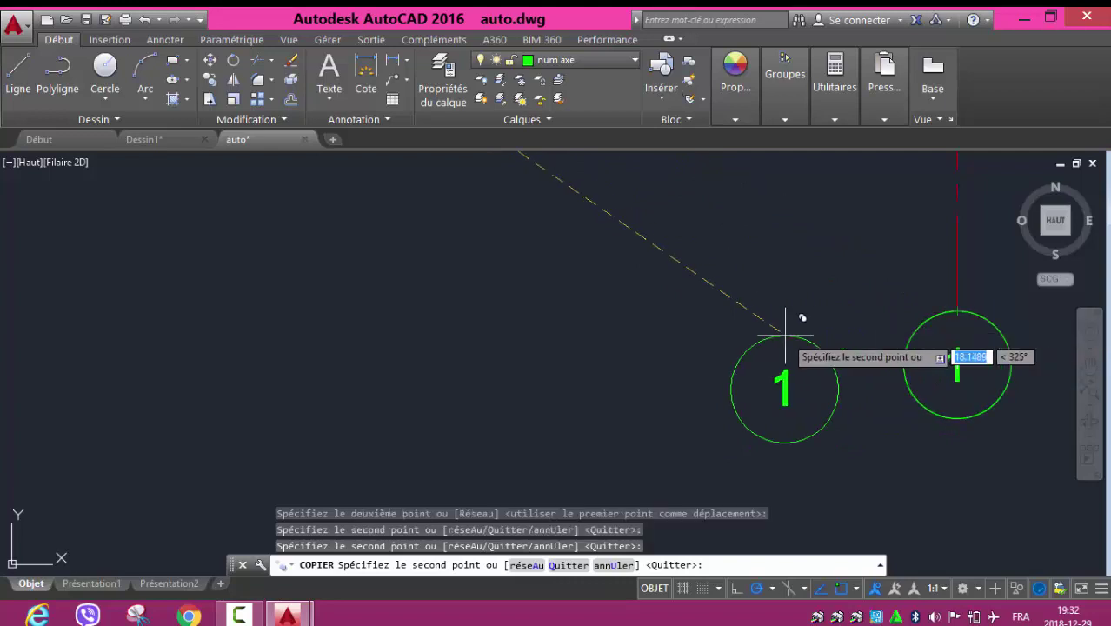
key(Escape)
- Window-select and delete the stray bubble, then select the bubble at the horizontal line's start
scroll(655, 311, down, 5)
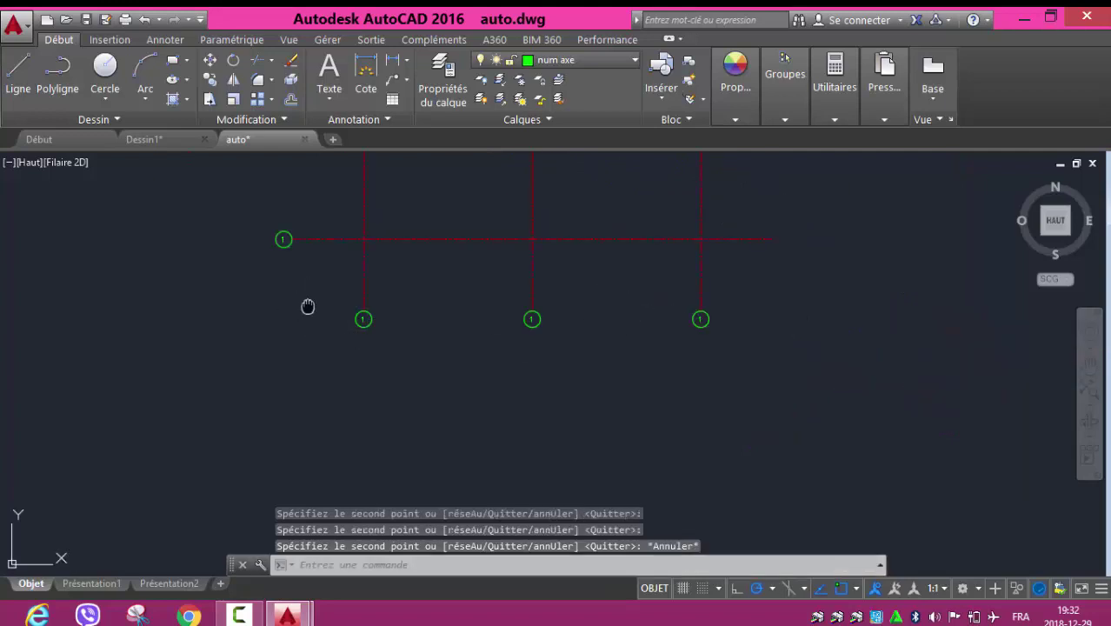
middle_drag(308, 306, 632, 453)
middle_drag(411, 282, 497, 320)
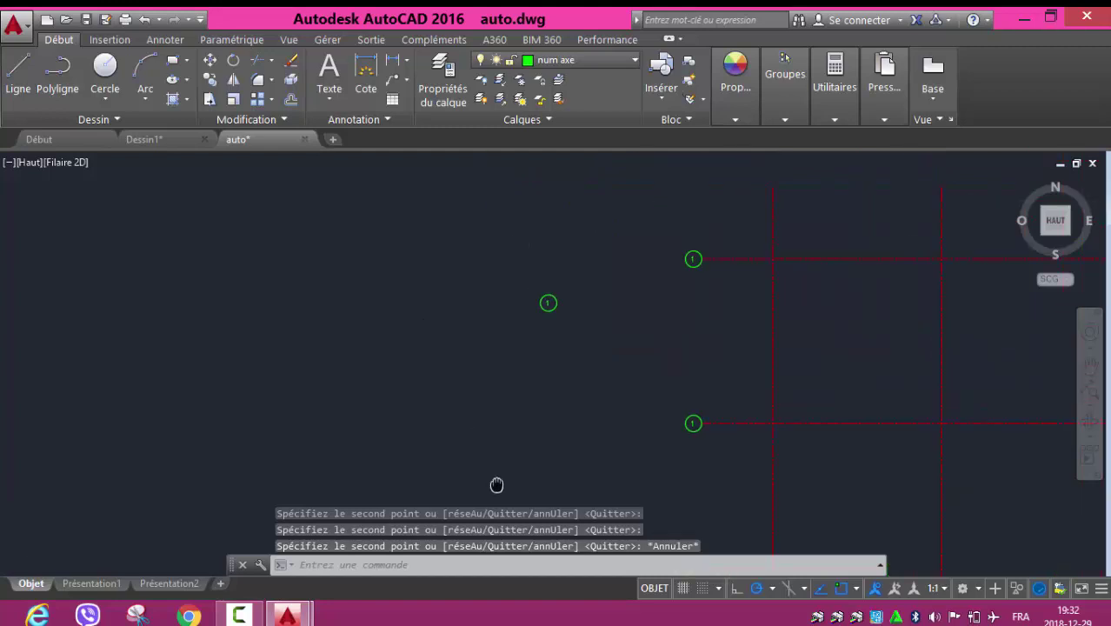
click(573, 282)
click(517, 334)
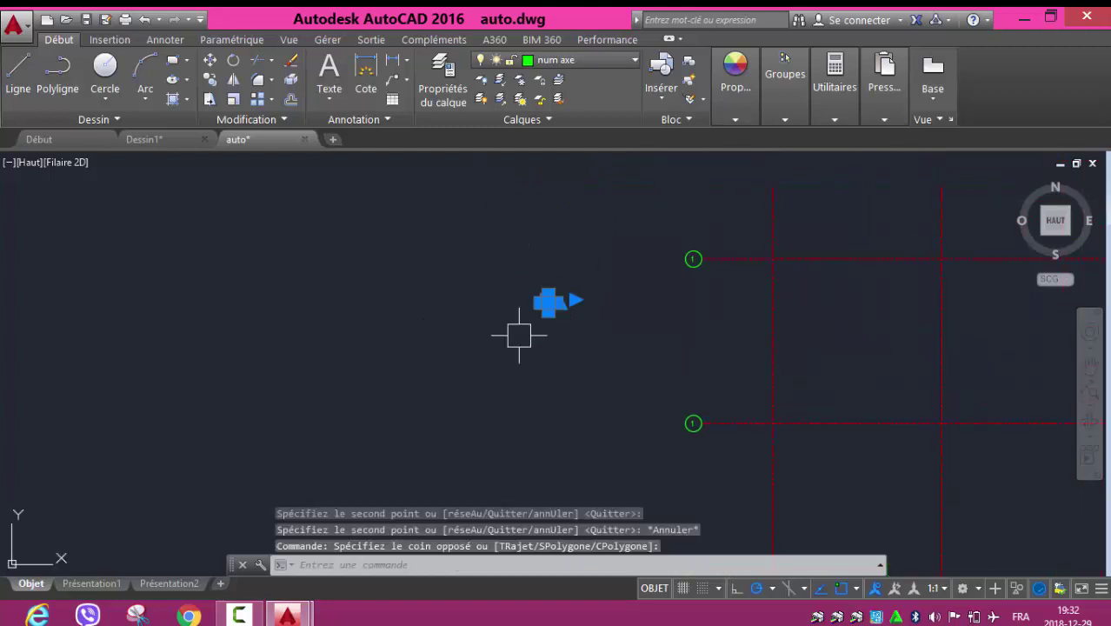
key(Delete)
scroll(702, 349, up, 4)
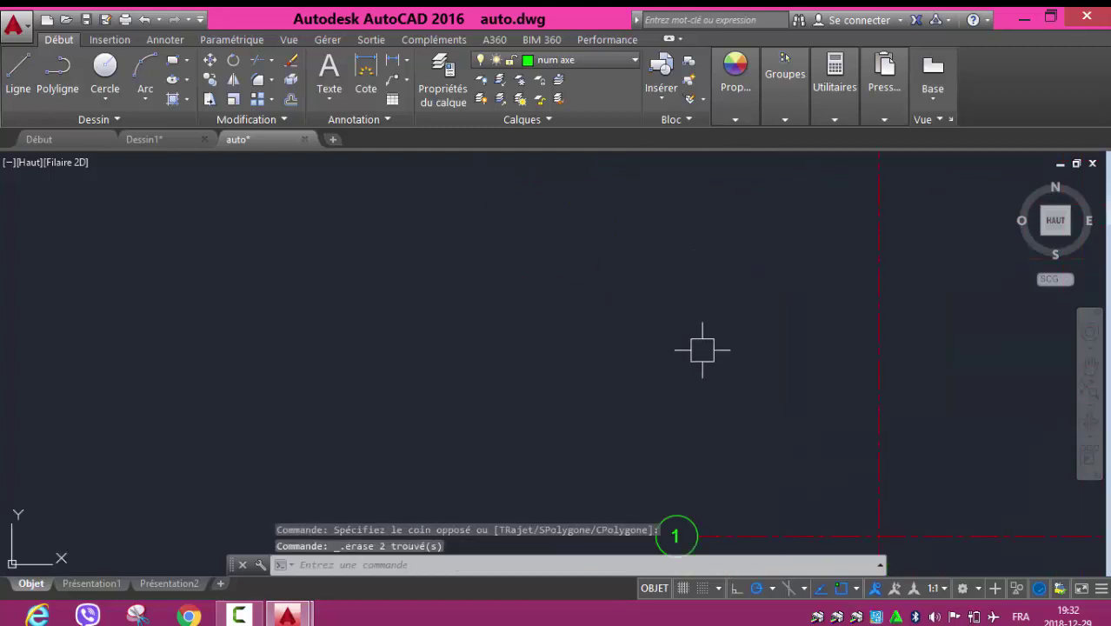
middle_drag(721, 377, 510, 241)
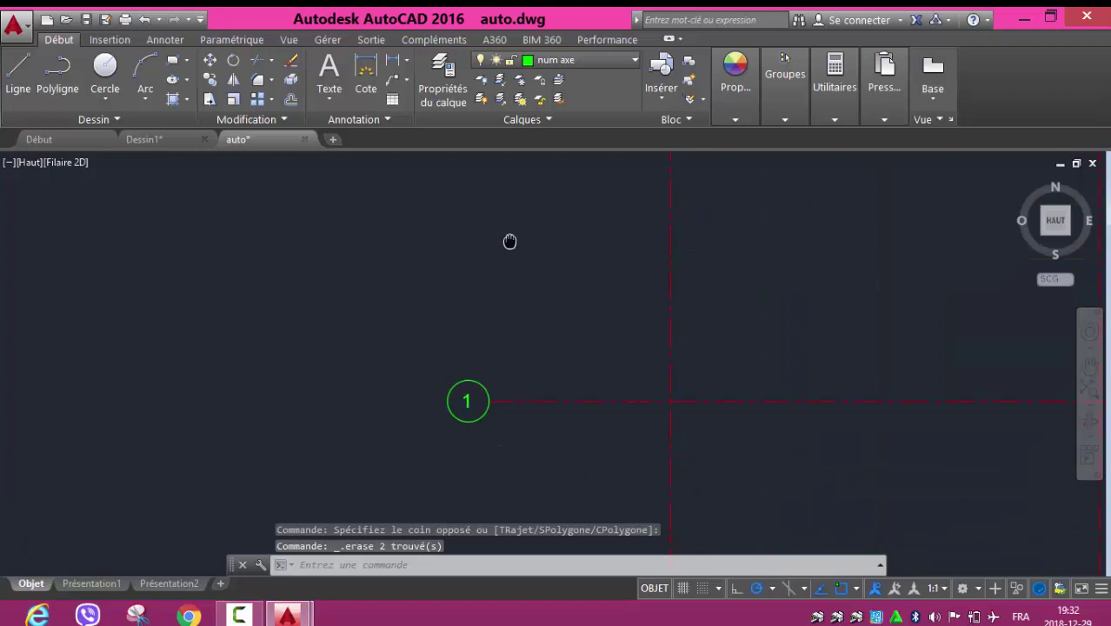
click(448, 396)
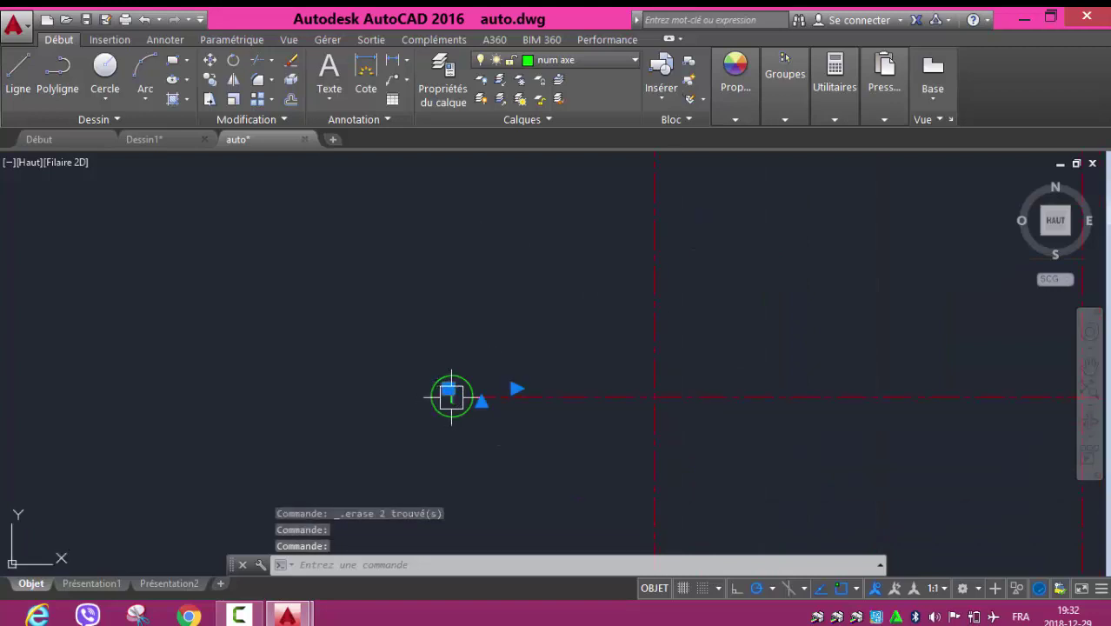
- Change the first bubble's number to 2, then relabel the first horizontal axis bubble A
double_click(450, 396)
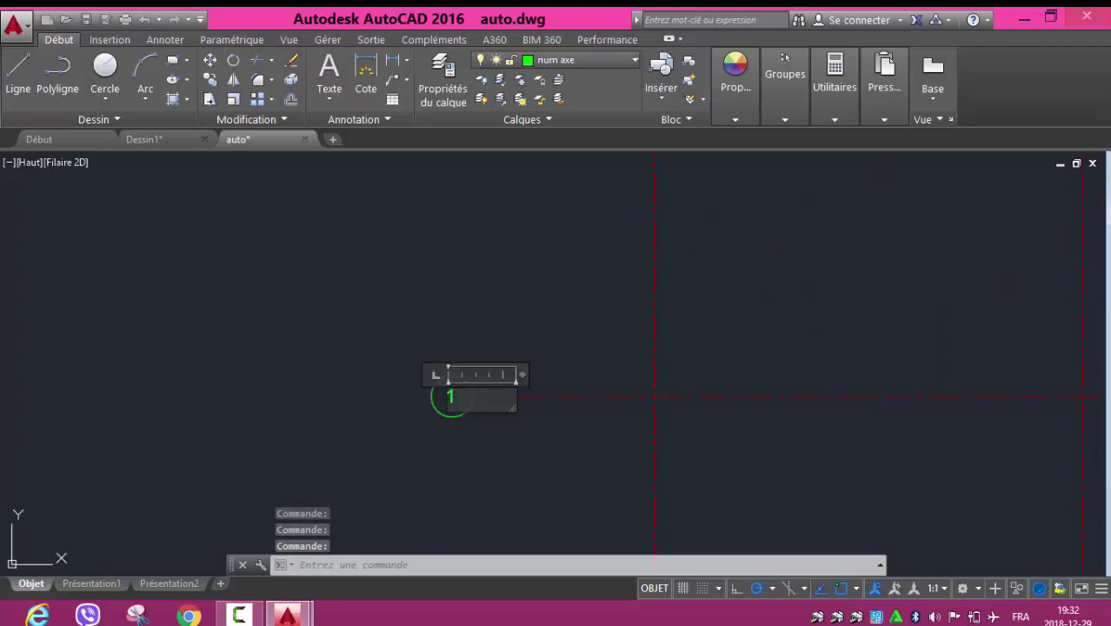
click(456, 426)
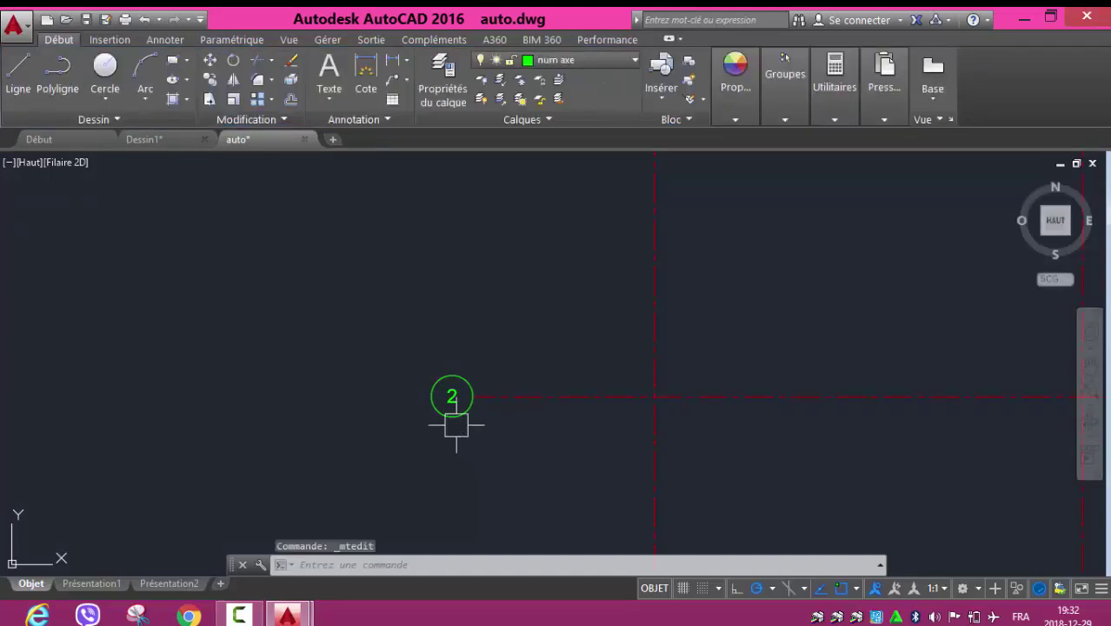
middle_drag(481, 457, 471, 286)
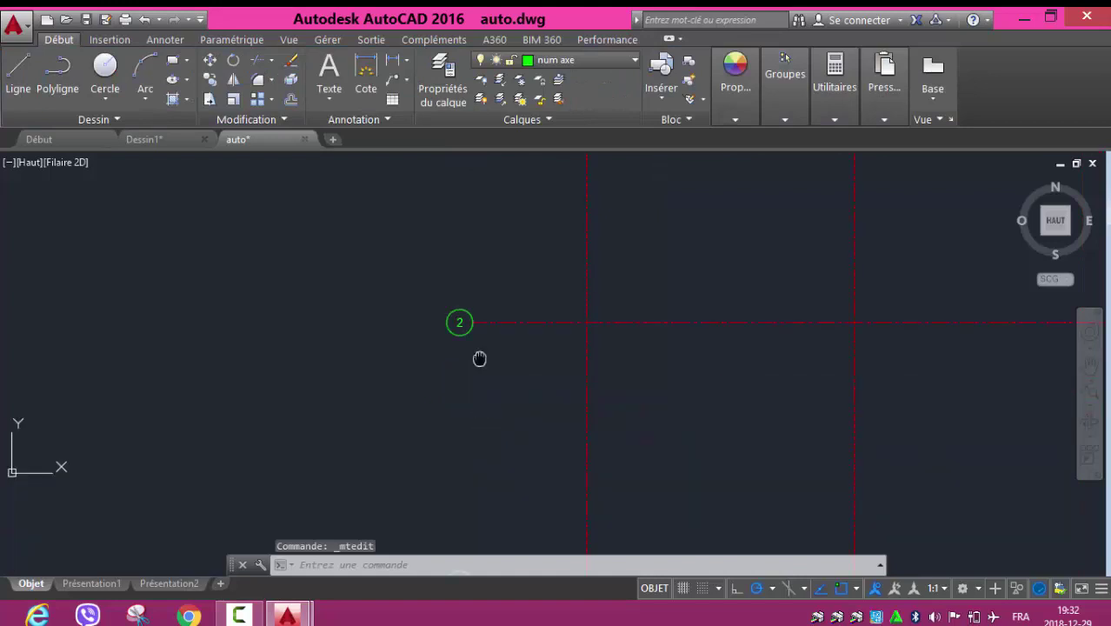
scroll(393, 331, down, 3)
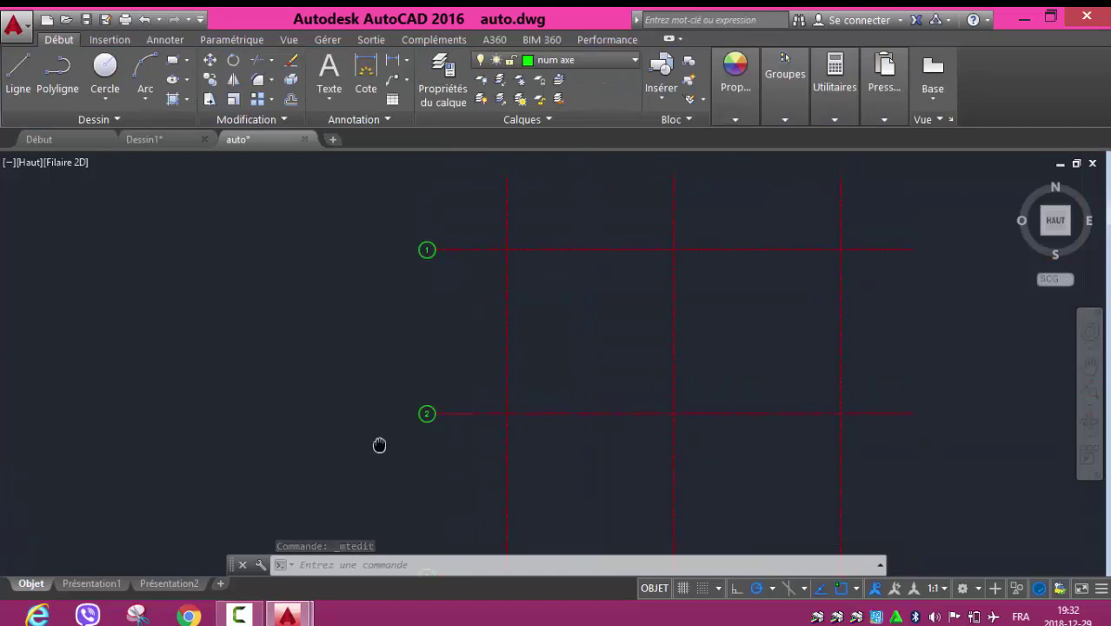
scroll(434, 223, up, 5)
scroll(434, 200, up, 2)
double_click(439, 198)
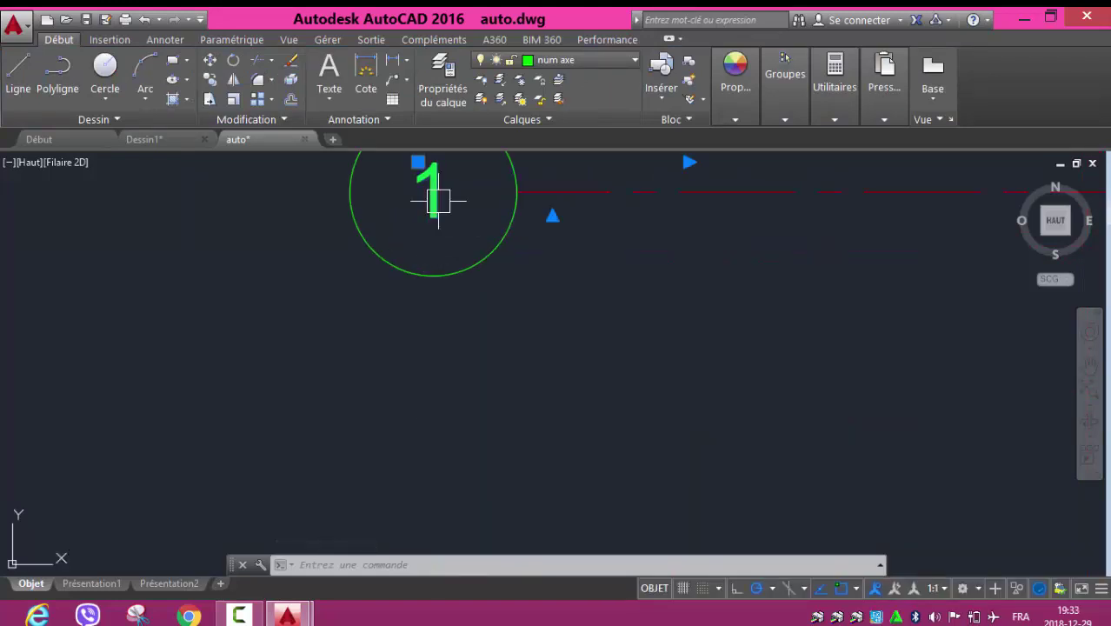
key(BackSpace)
text(A)
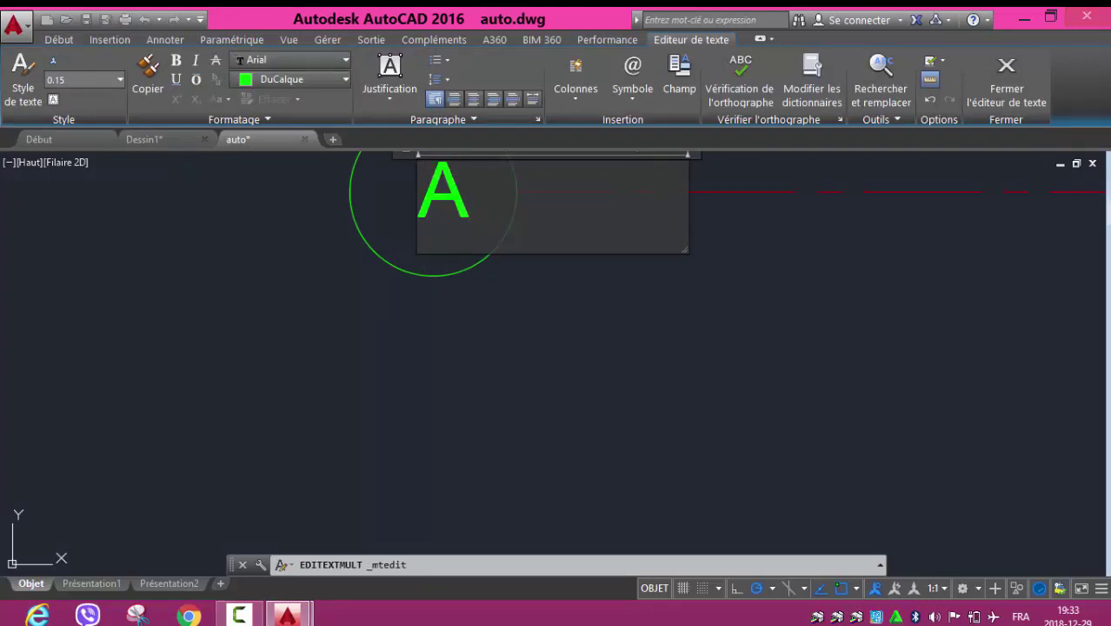
key(Escape)
- Relabel the second horizontal axis bubble B
scroll(460, 234, down, 5)
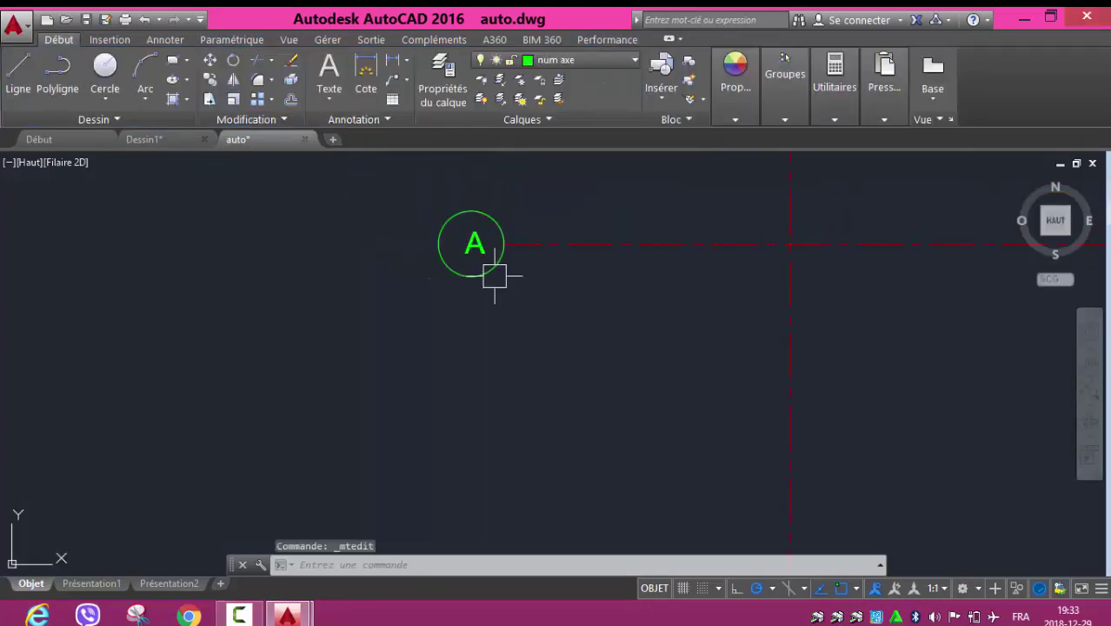
scroll(512, 295, down, 4)
middle_drag(557, 362, 533, 215)
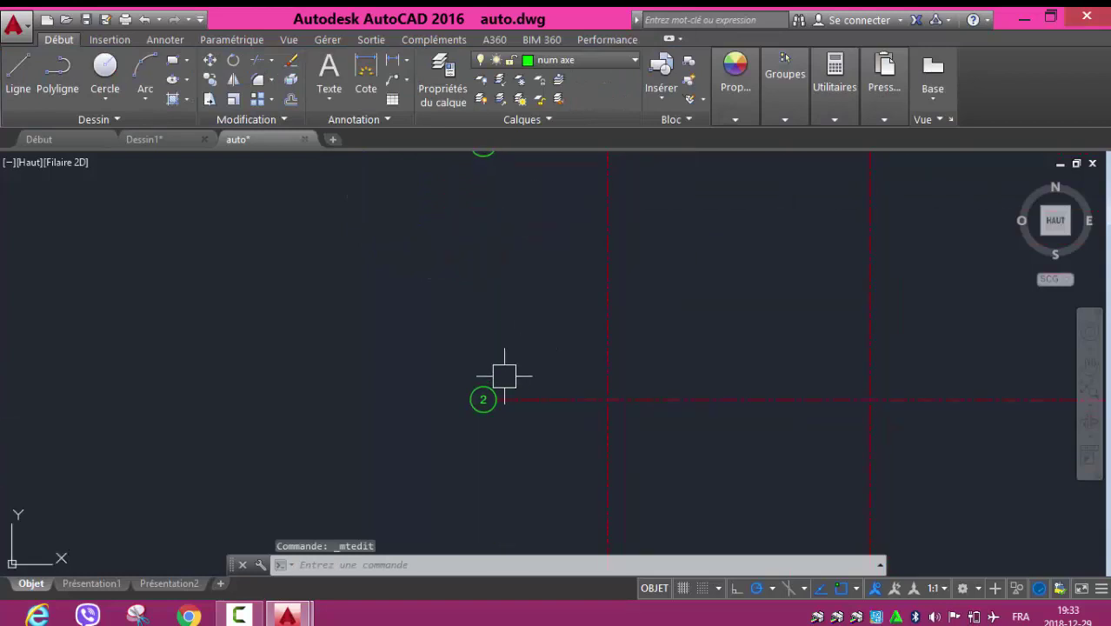
scroll(503, 375, up, 4)
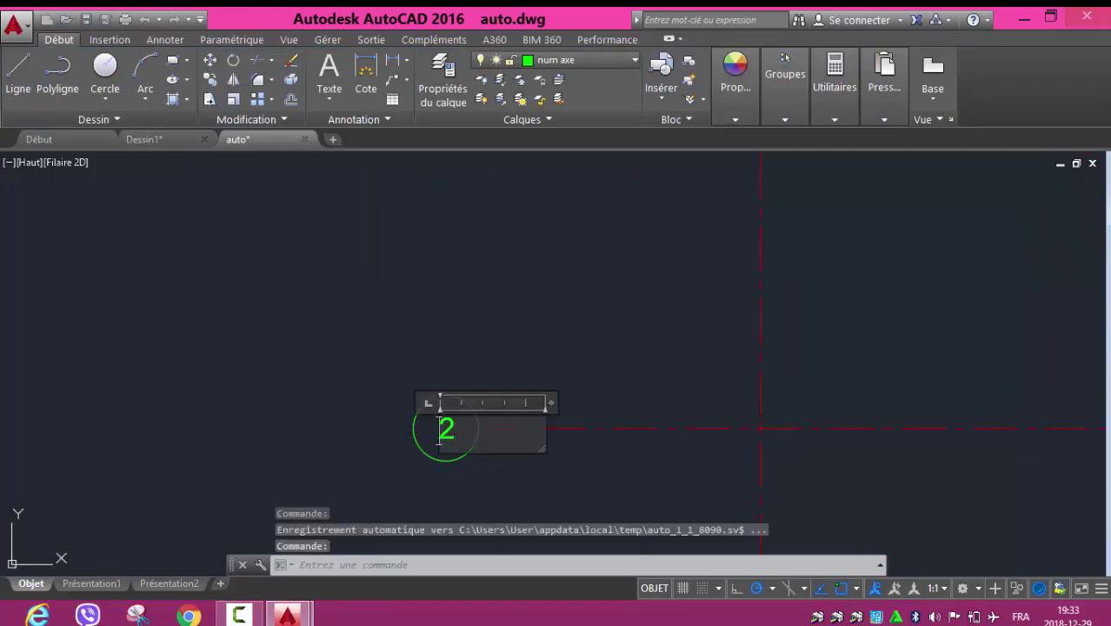
text(B)
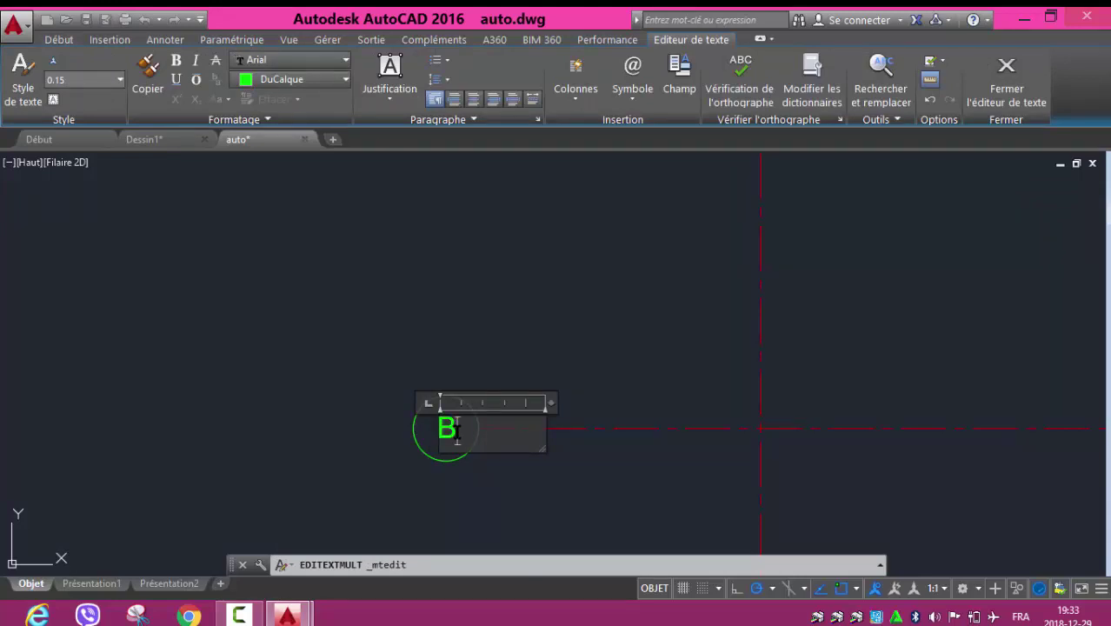
key(Escape)
- Relabel the third horizontal axis bubble C
scroll(513, 460, down, 2)
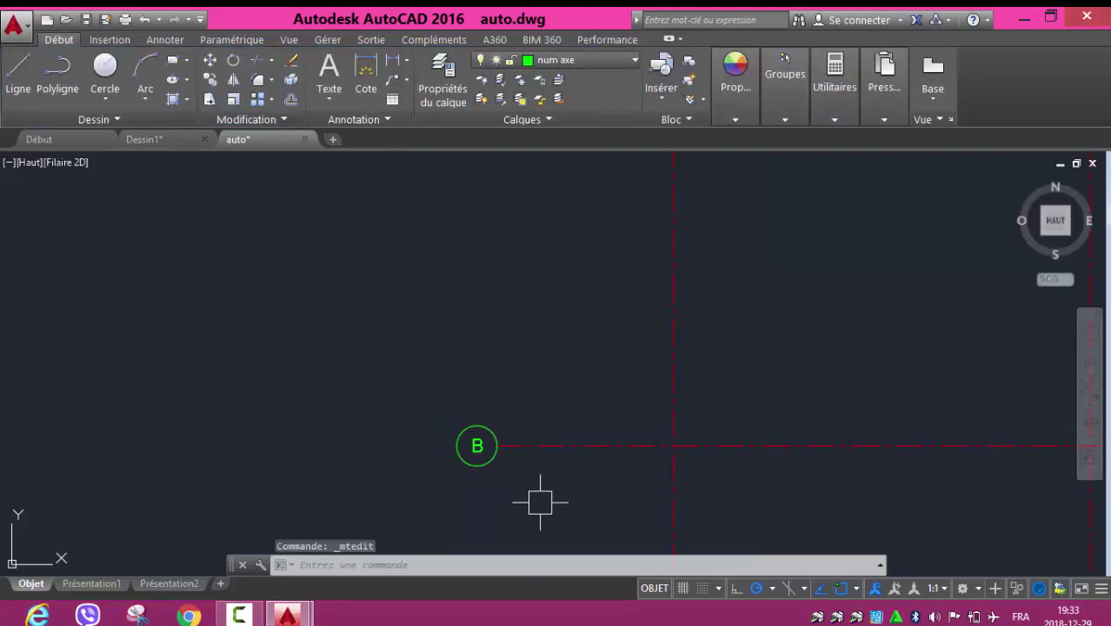
middle_drag(506, 371, 471, 241)
scroll(465, 287, down, 4)
scroll(467, 371, up, 5)
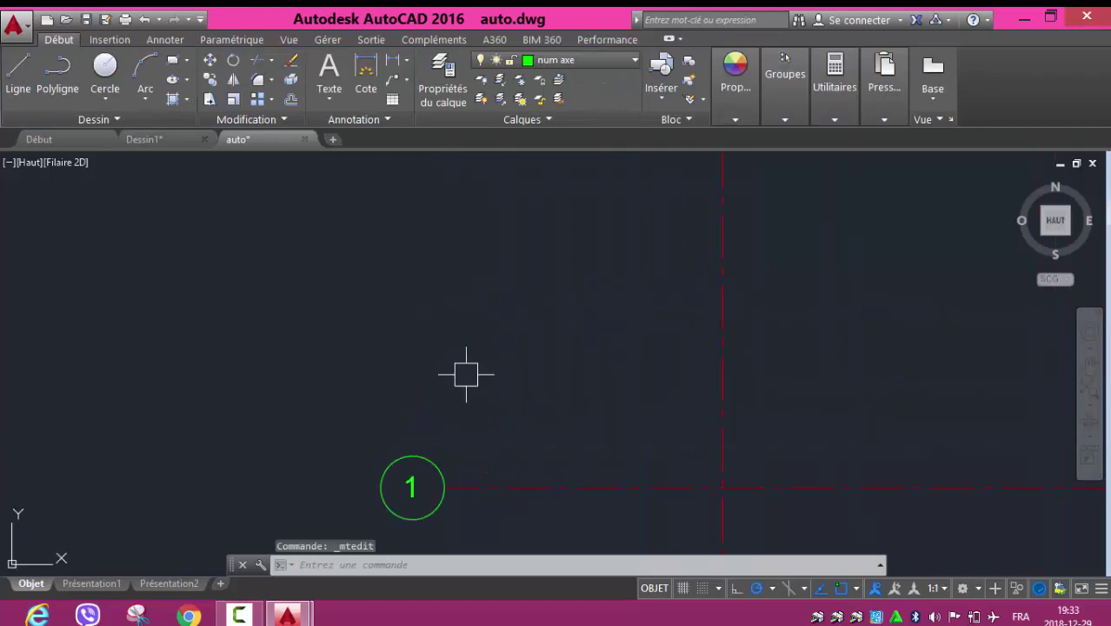
middle_drag(410, 484, 480, 302)
double_click(480, 301)
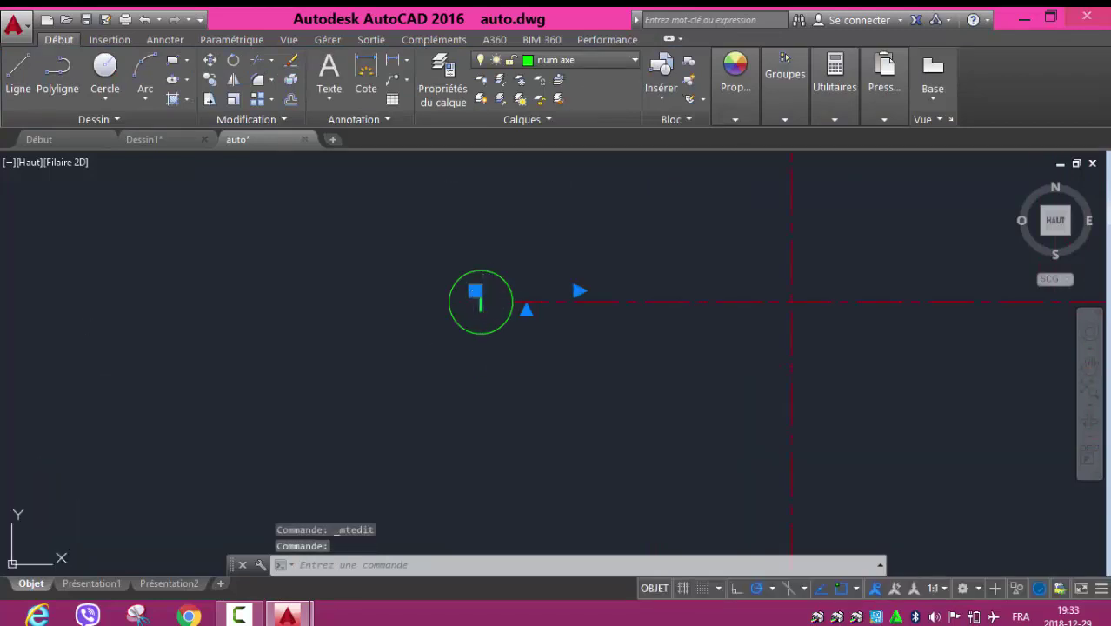
text(C)
click(479, 334)
- Change the middle vertical axis bubble's number from 1 to 2
scroll(582, 405, down, 4)
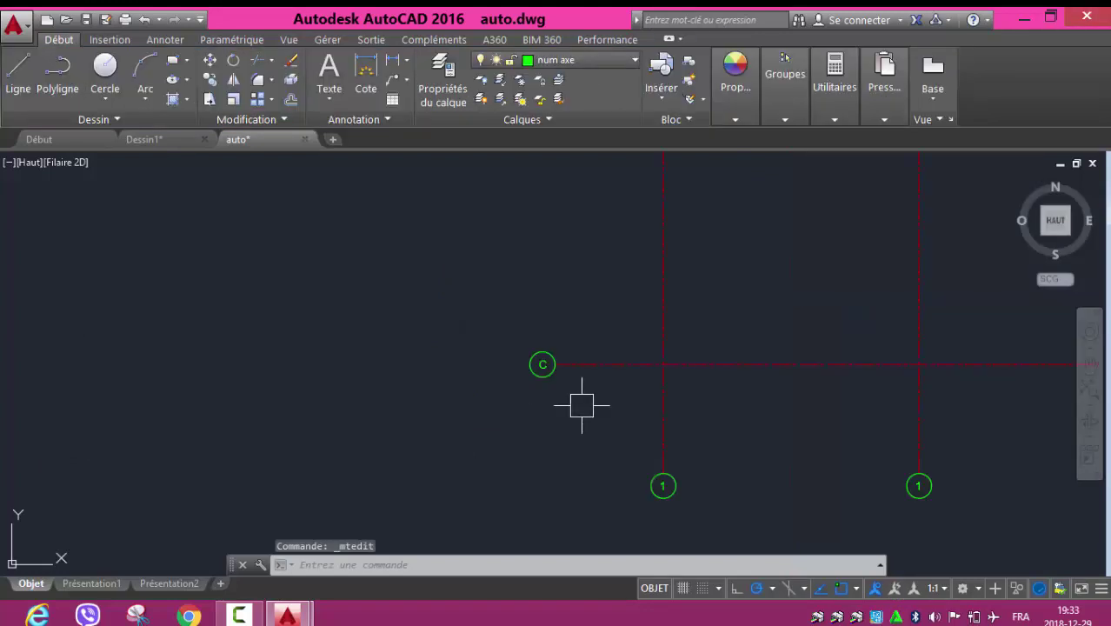
middle_drag(613, 451, 460, 356)
scroll(745, 383, up, 2)
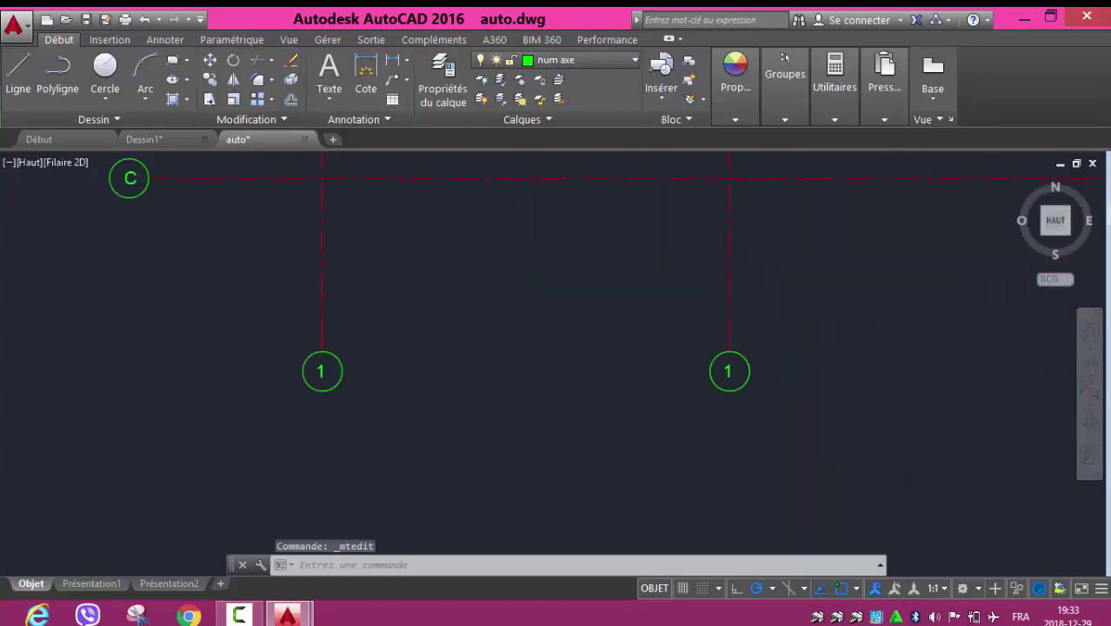
scroll(740, 384, up, 3)
double_click(714, 356)
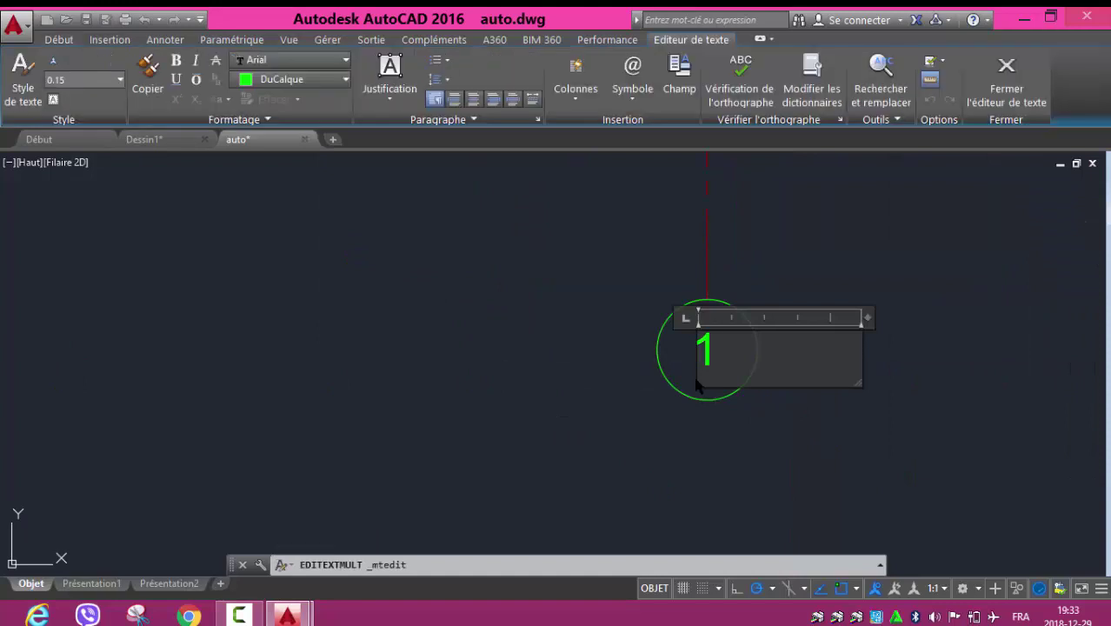
text(2)
click(695, 385)
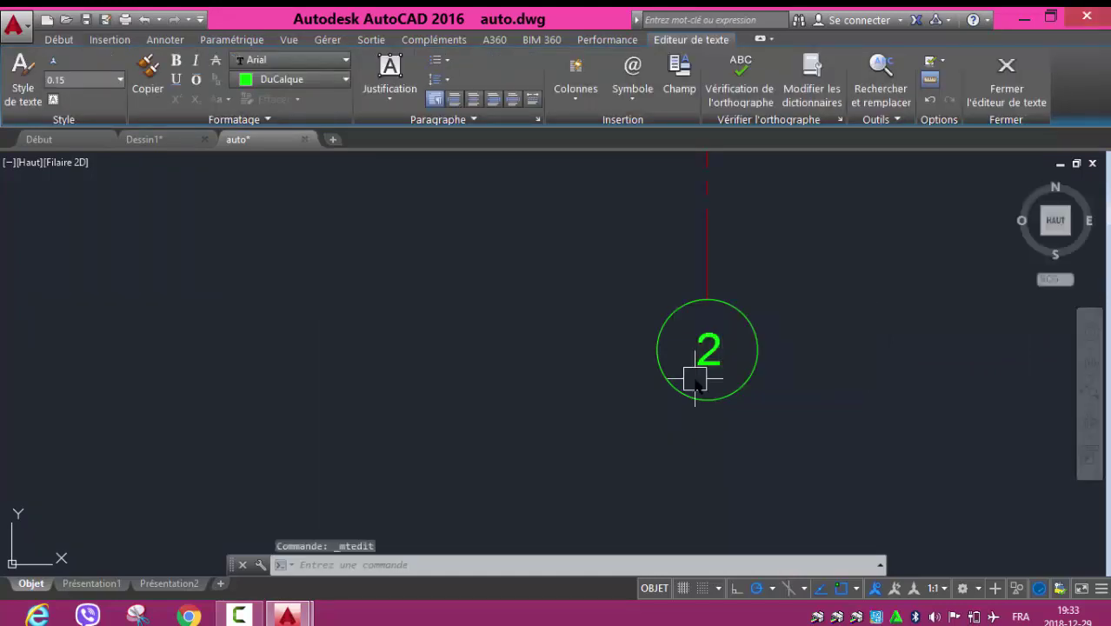
scroll(836, 374, down, 5)
mouse_move(861, 377)
middle_down()
mouse_move(748, 387)
mouse_move(642, 378)
middle_up()
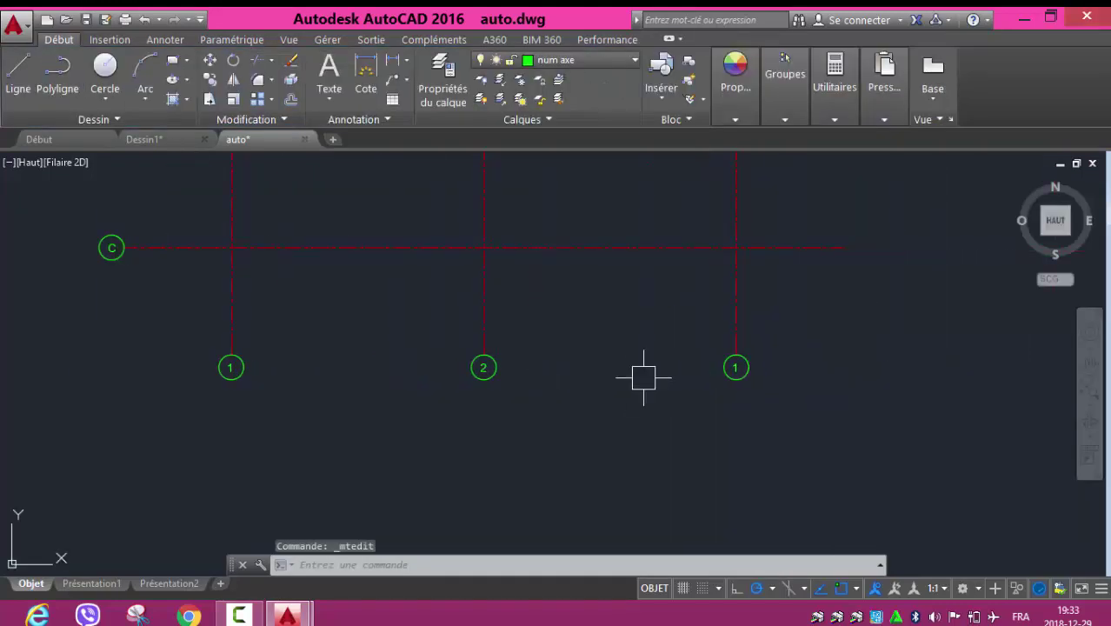
- Zoom to the drawing extents and pan to the rightmost axis bubble labelled 1
middle_click(643, 377)
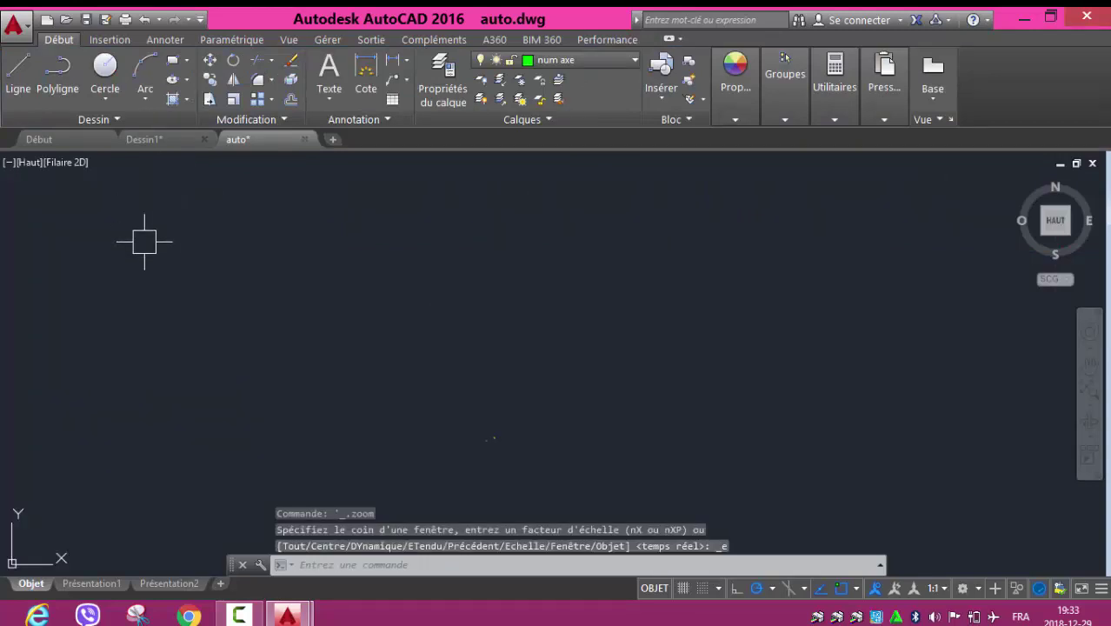
middle_drag(144, 242, 277, 283)
middle_drag(410, 252, 166, 159)
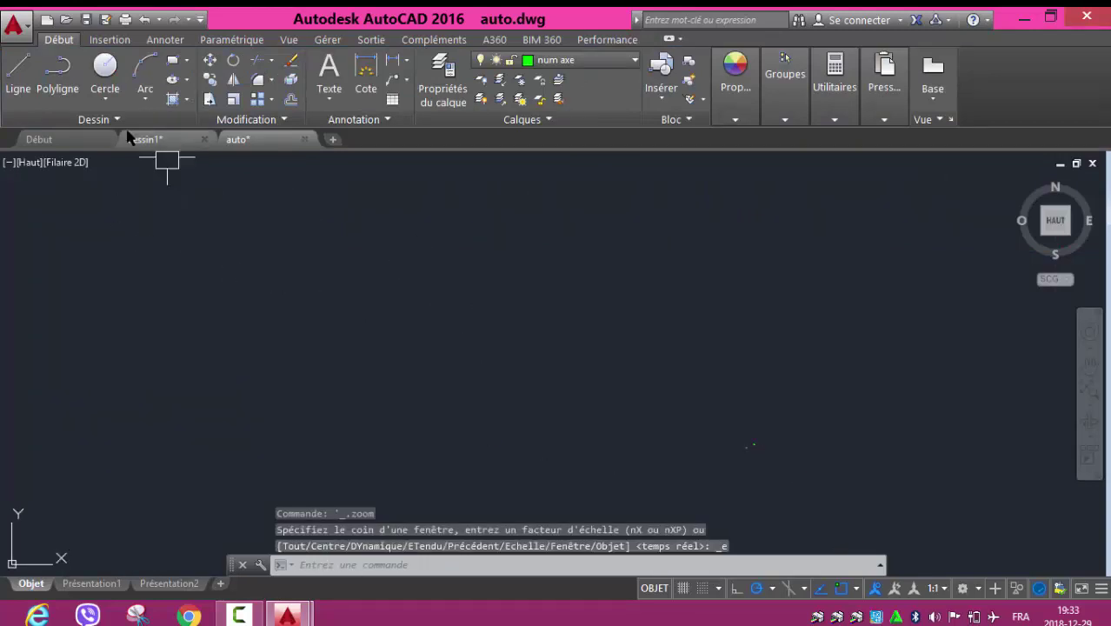
mouse_move(290, 392)
middle_down()
mouse_move(632, 420)
mouse_move(200, 261)
middle_up()
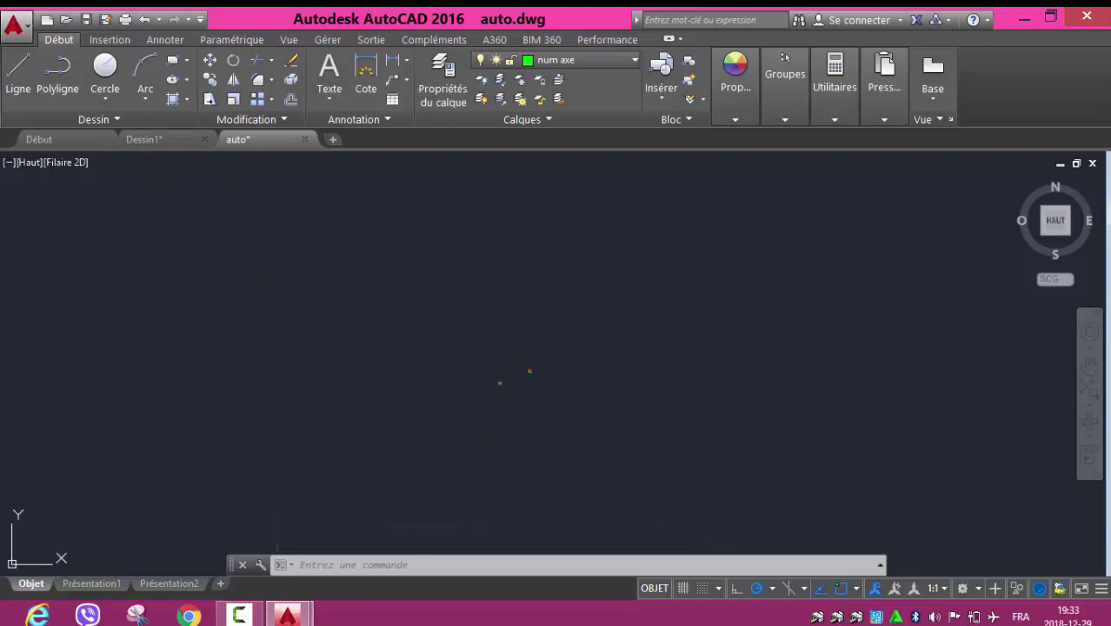
text(ZOOM)
middle_click(445, 363)
middle_click(446, 363)
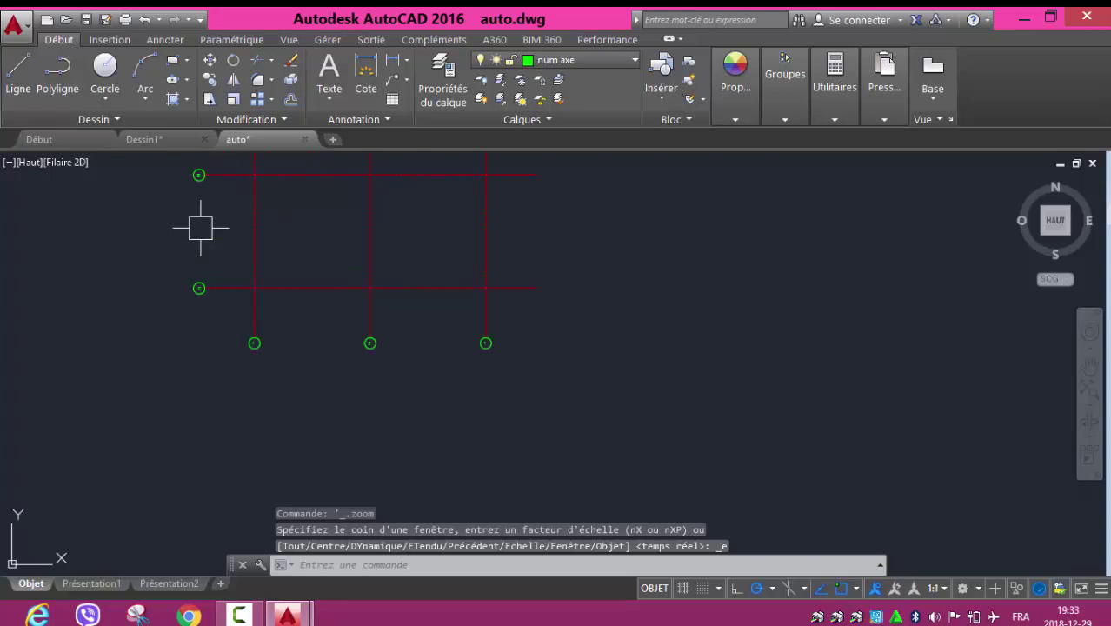
scroll(293, 340, up, 5)
middle_drag(395, 348, 114, 349)
click(799, 332)
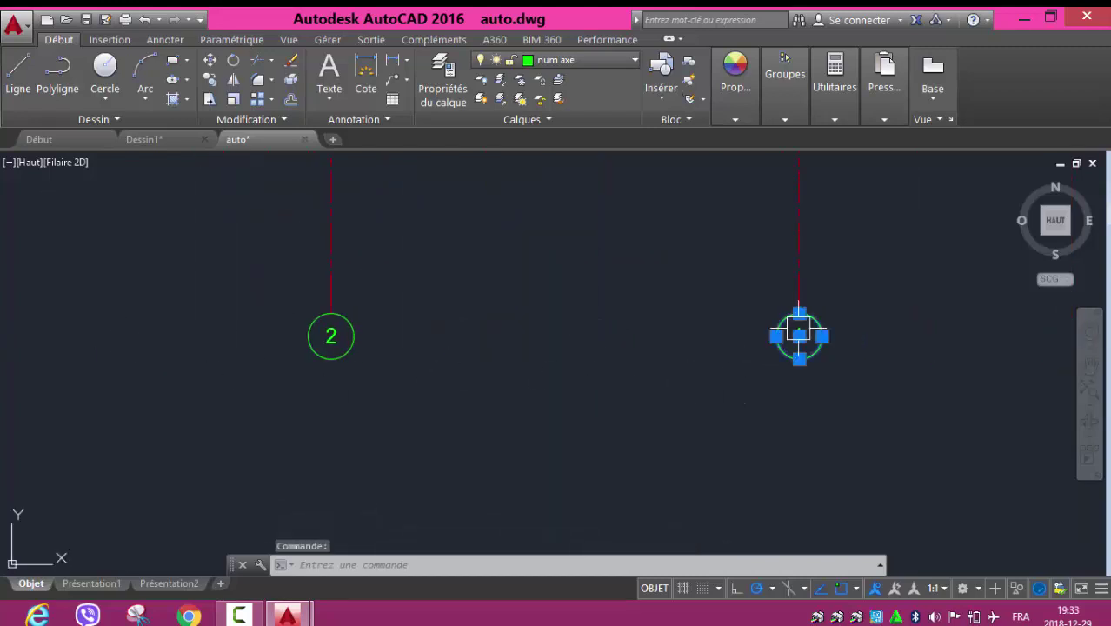
key(Escape)
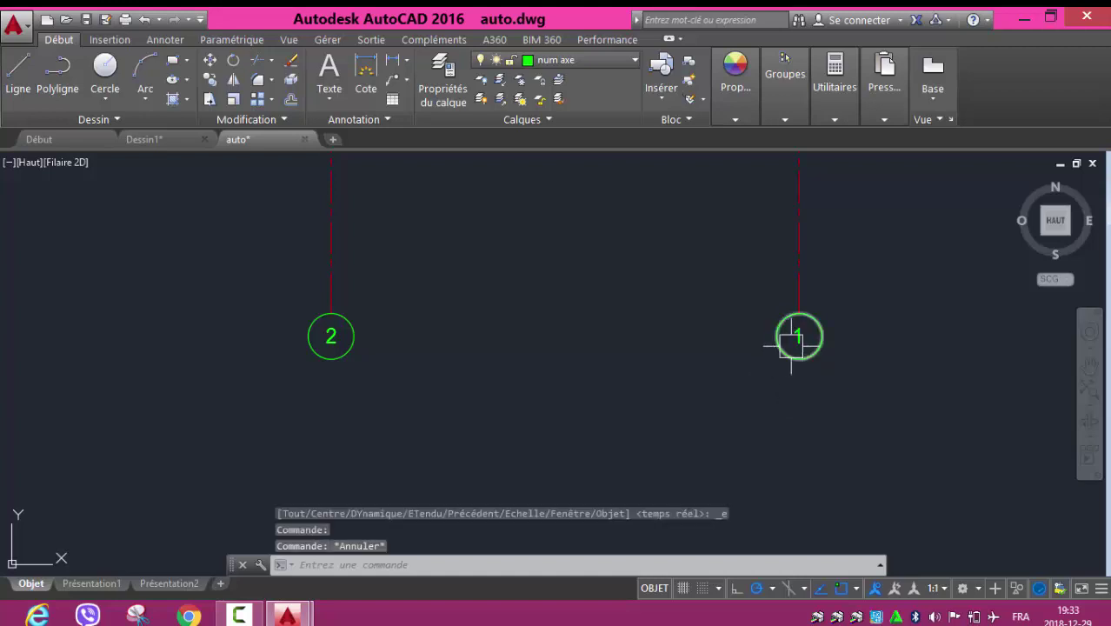
scroll(787, 337, up, 3)
scroll(795, 330, up, 2)
click(796, 324)
text(3DVUE)
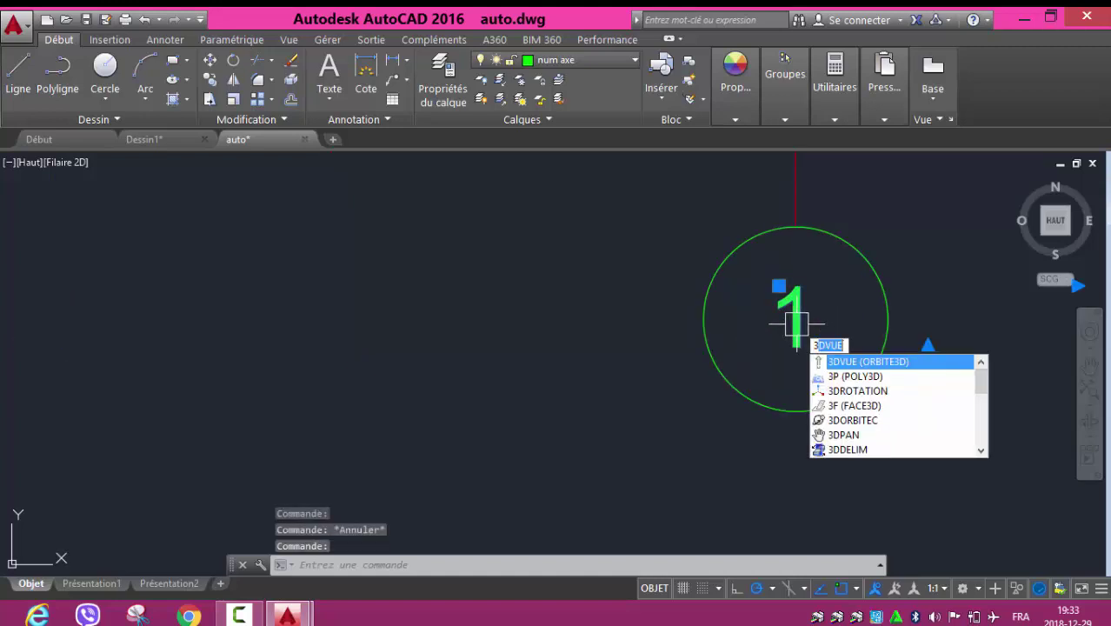
key(Escape)
- Change the rightmost bubble's label from 1 to 3 and frame the whole grid
double_click(792, 320)
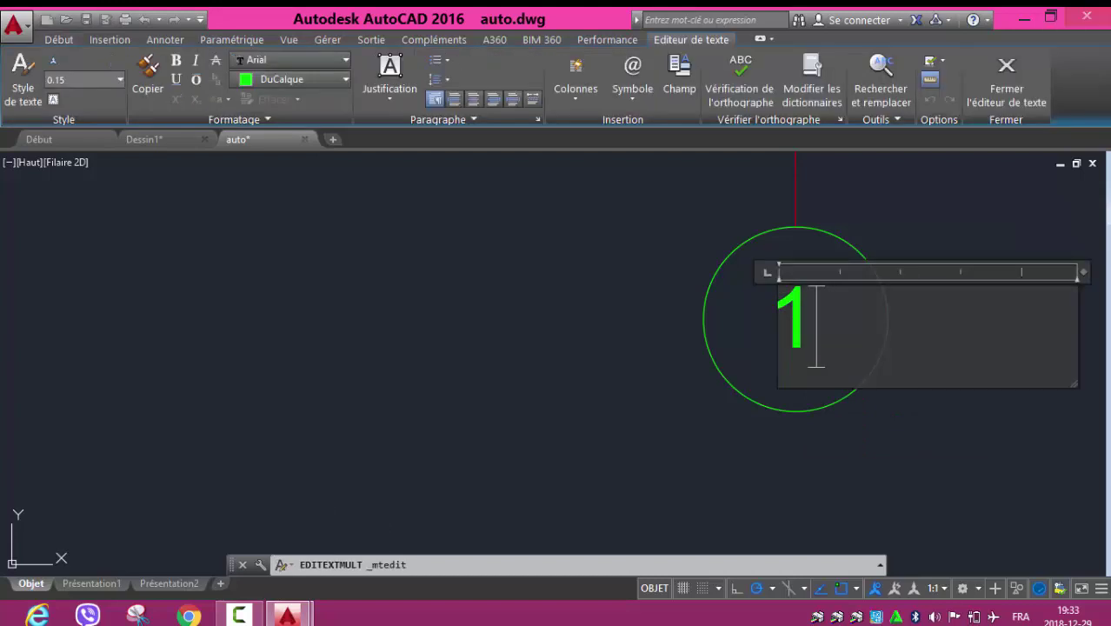
key(BackSpace)
text(3)
click(608, 323)
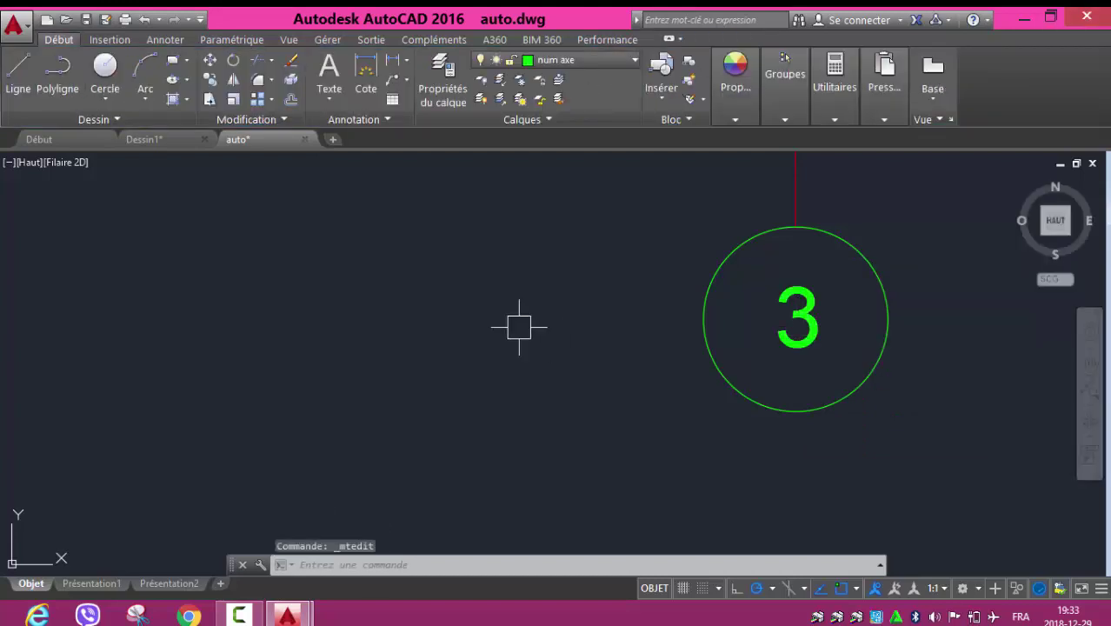
scroll(469, 320, down, 4)
scroll(390, 322, down, 3)
mouse_move(357, 322)
middle_down()
mouse_move(546, 396)
mouse_move(498, 404)
mouse_move(483, 449)
middle_up()
scroll(525, 383, down, 2)
scroll(184, 351, up, 3)
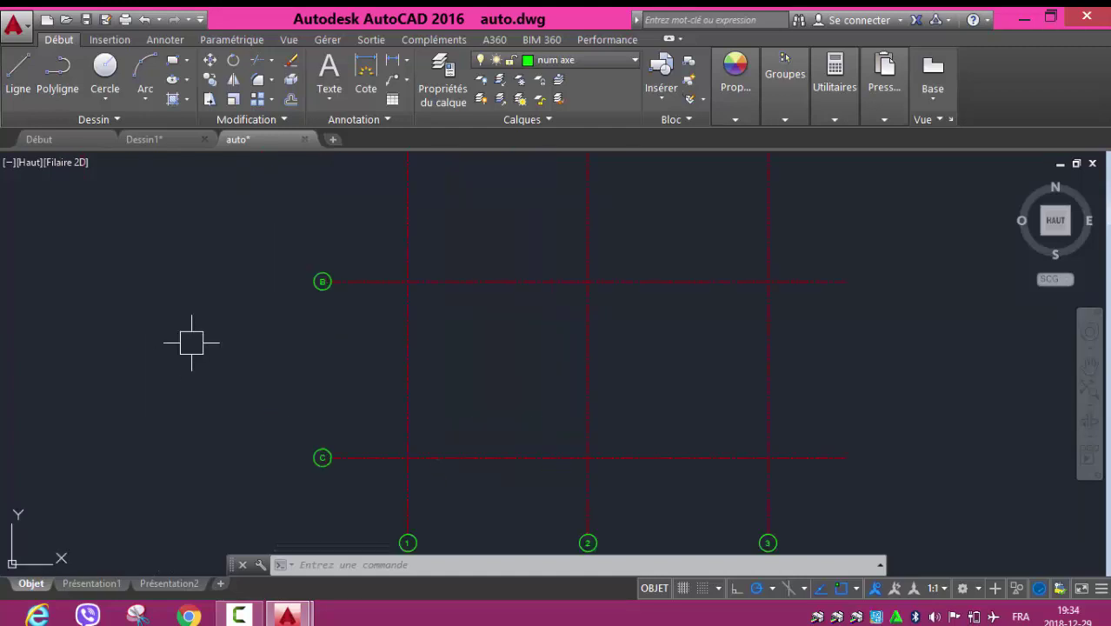
middle_drag(209, 329, 110, 486)
scroll(110, 438, down, 3)
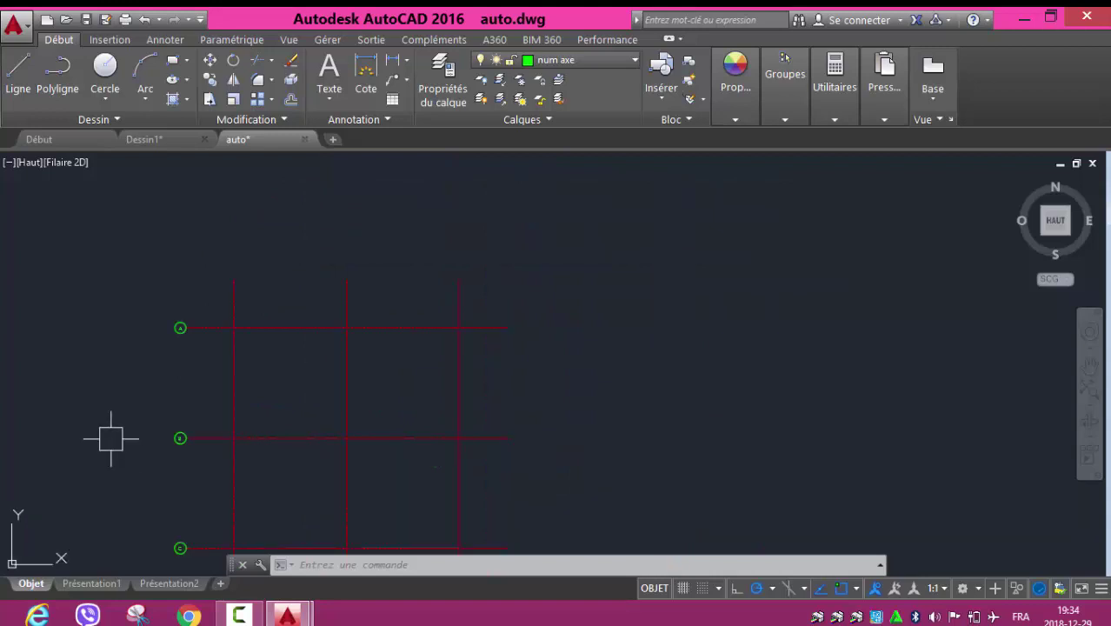
mouse_move(597, 438)
middle_down()
mouse_move(552, 330)
mouse_move(565, 310)
mouse_move(635, 331)
middle_up()
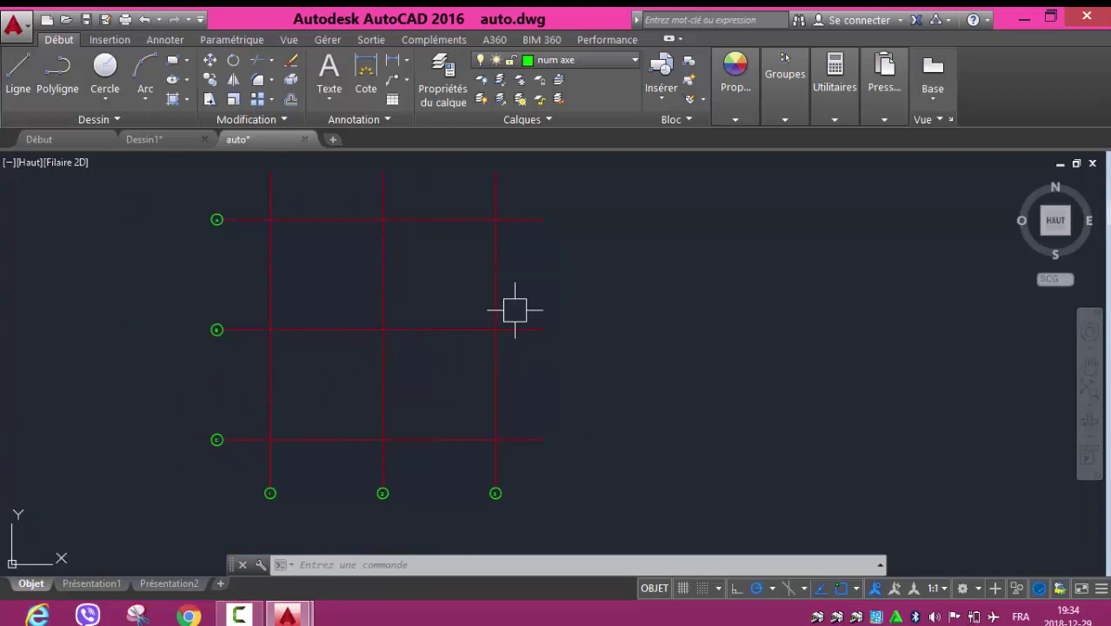
- Make the red poteau layer current and start the Rectangle tool
click(525, 63)
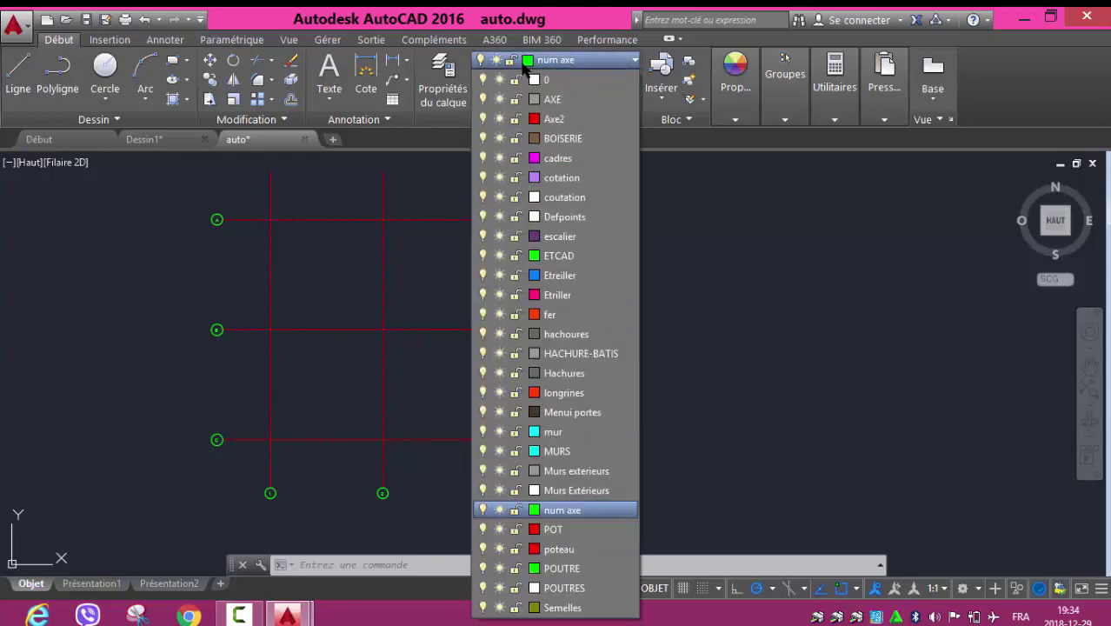
click(567, 549)
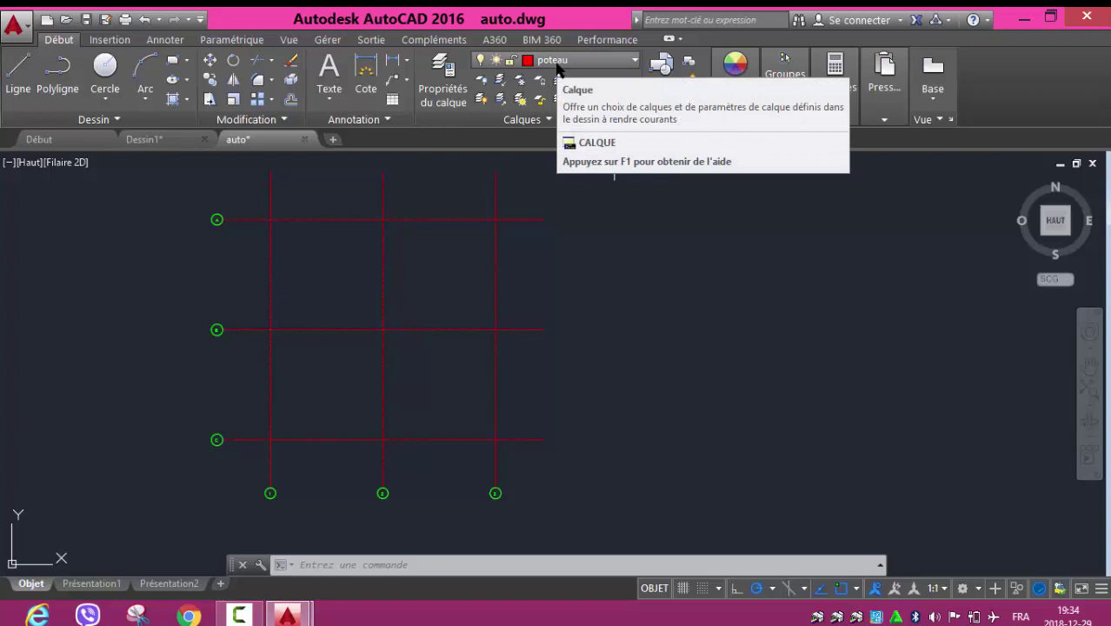
click(171, 62)
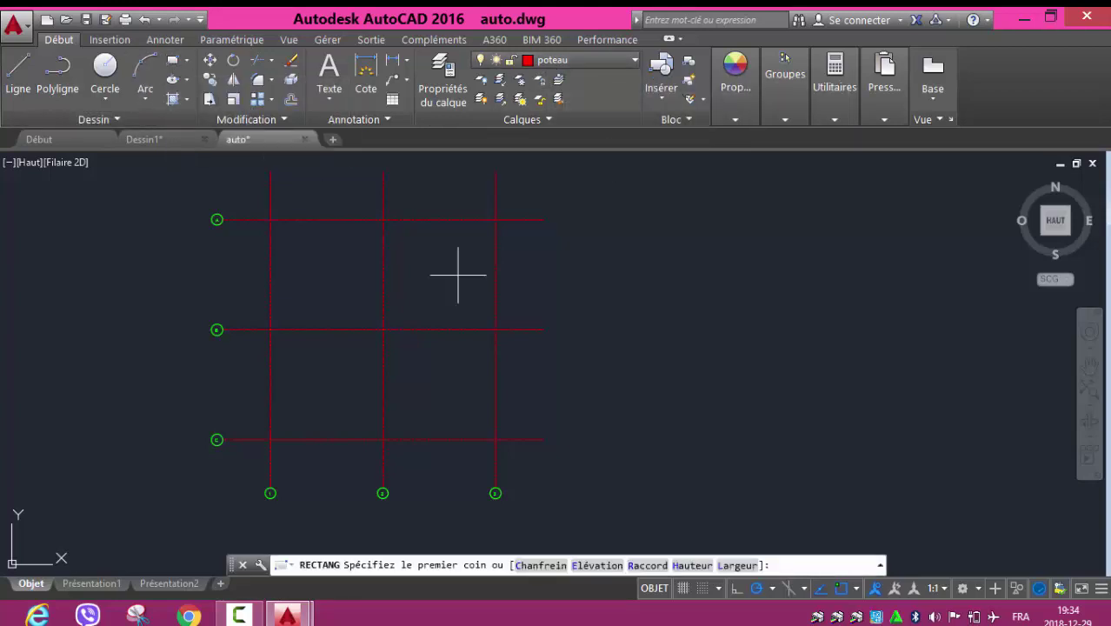
- Draw a 0.3 × 0.3 column square beside the grid and zoom in on it
click(640, 296)
text(0.3)
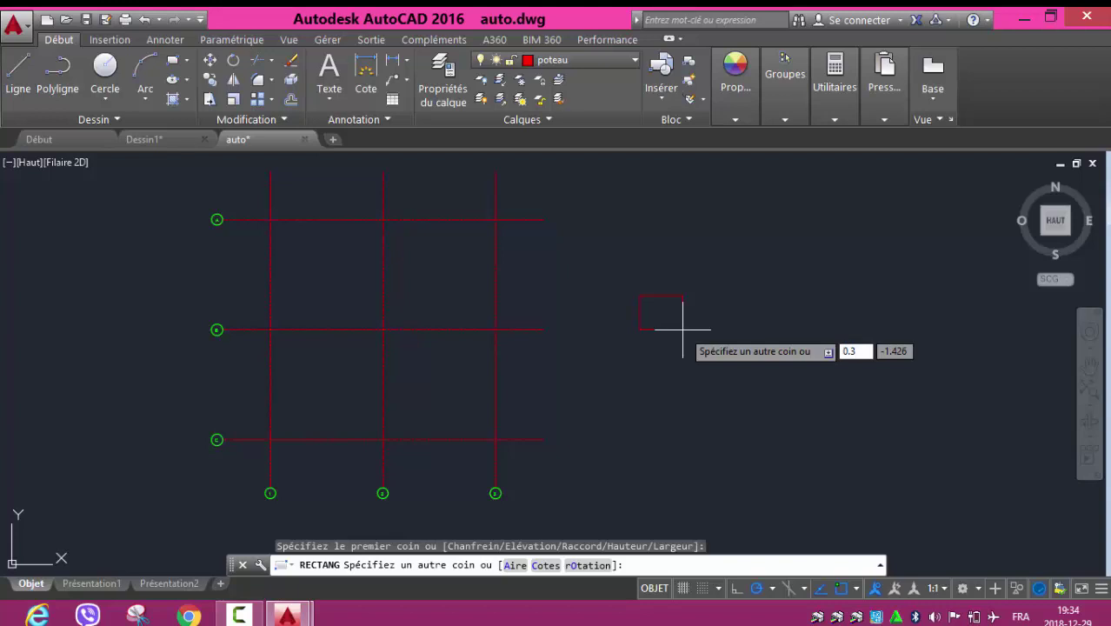
key(Tab)
text(0.3)
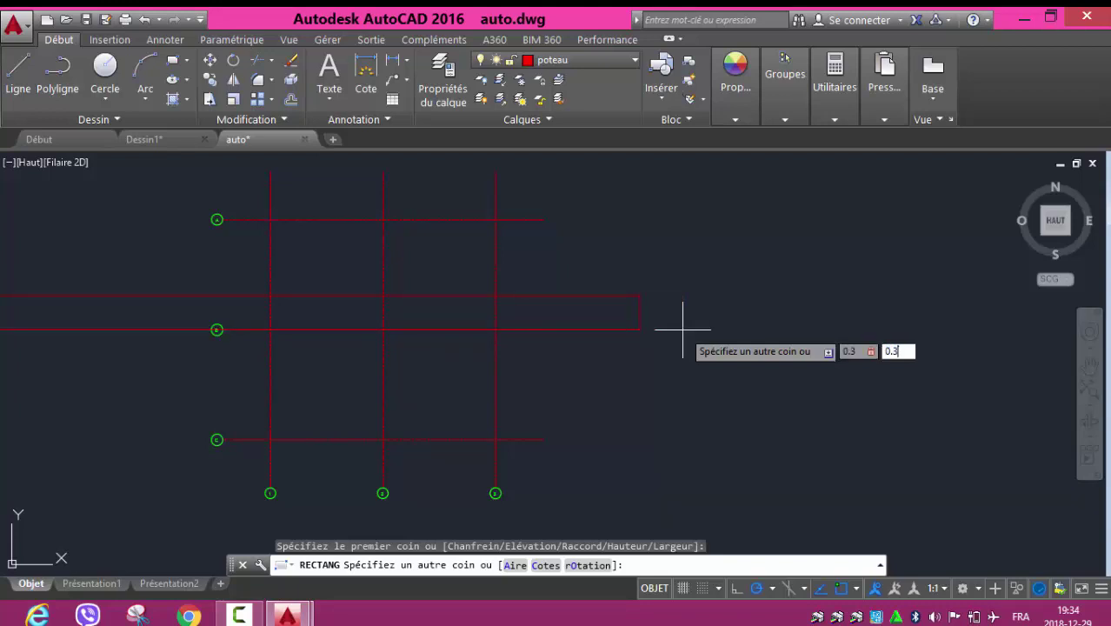
key(Return)
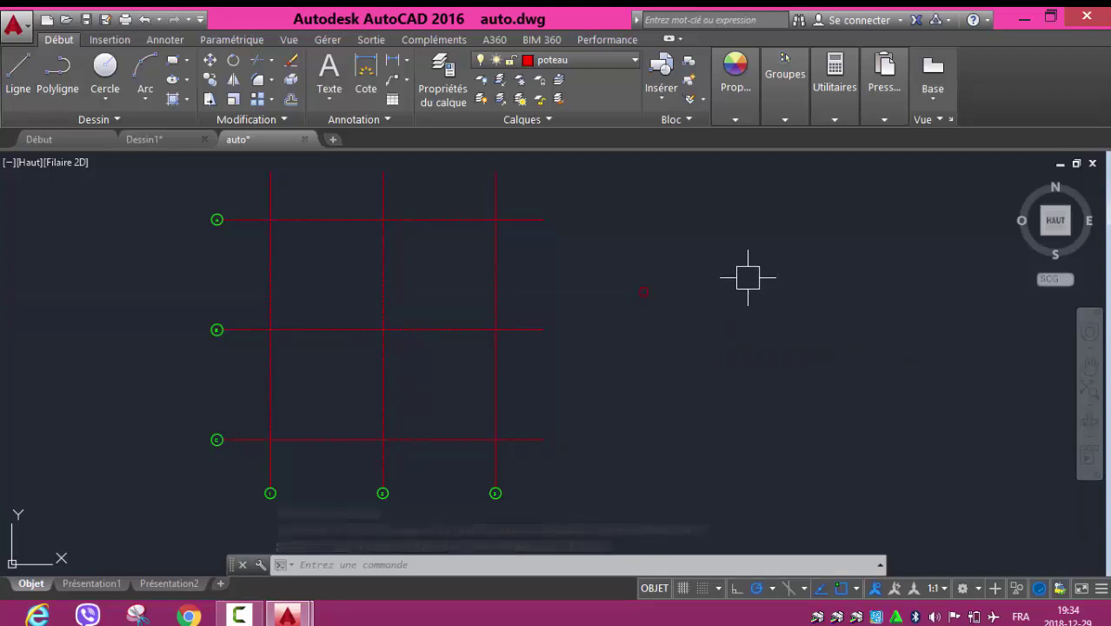
scroll(614, 263, up, 4)
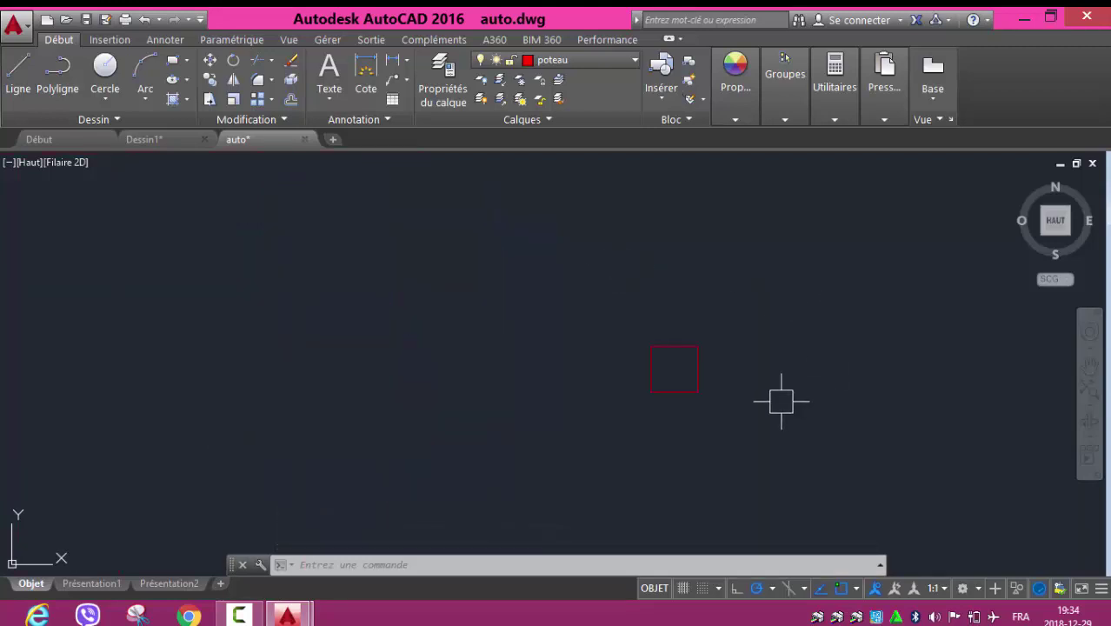
middle_drag(698, 414, 587, 426)
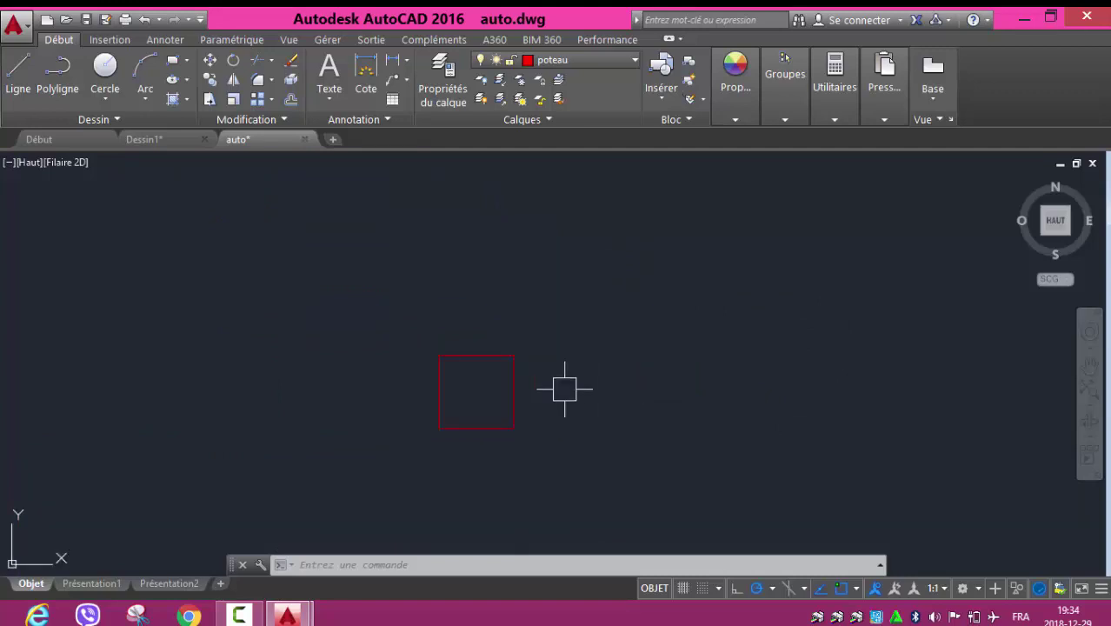
middle_drag(564, 389, 622, 374)
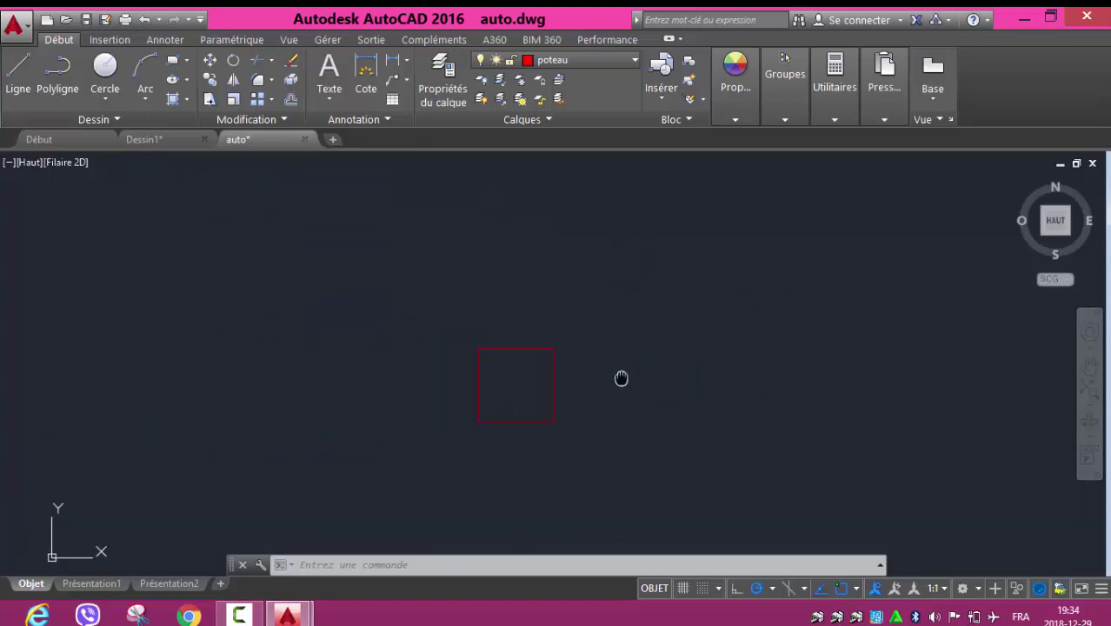
- Fill the inside of the column square with a SOLID hatch
click(173, 100)
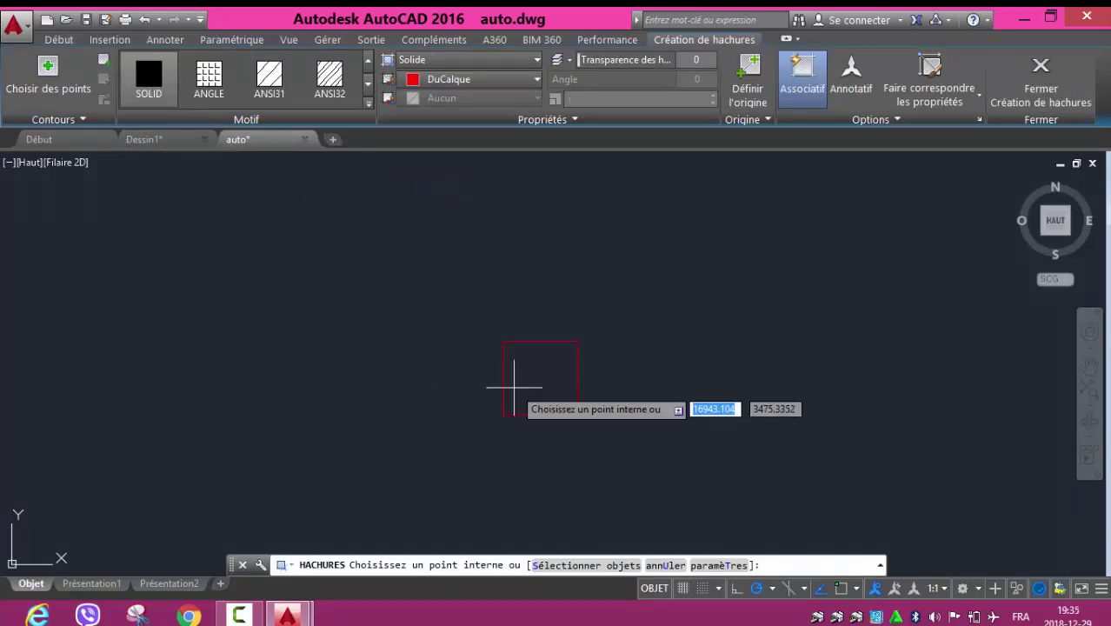
click(510, 386)
scroll(619, 327, down, 2)
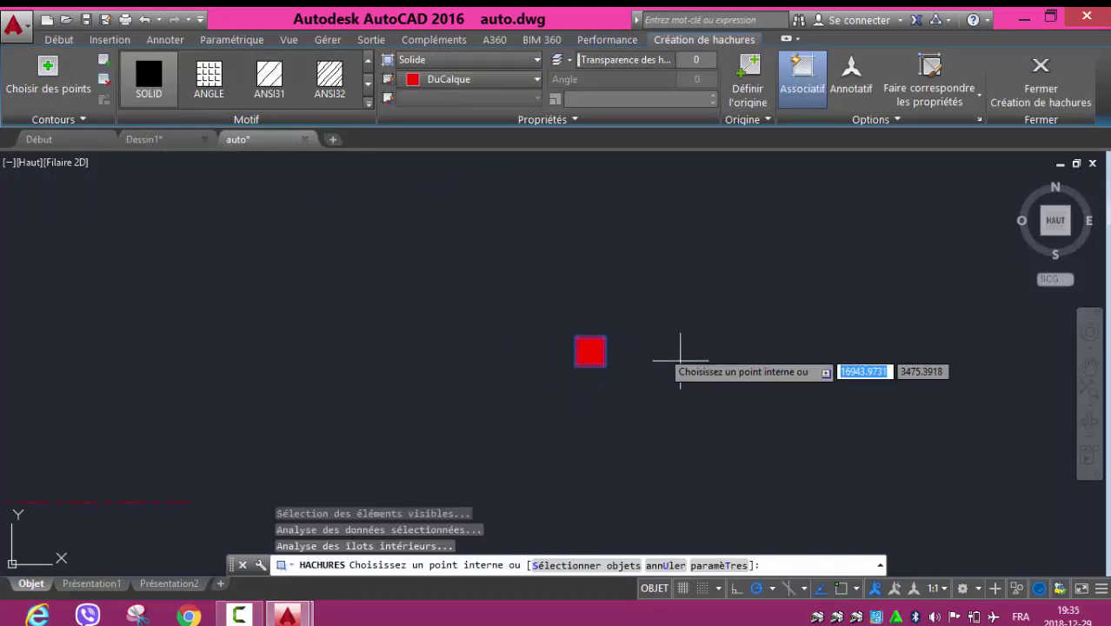
key(Escape)
scroll(633, 364, down, 2)
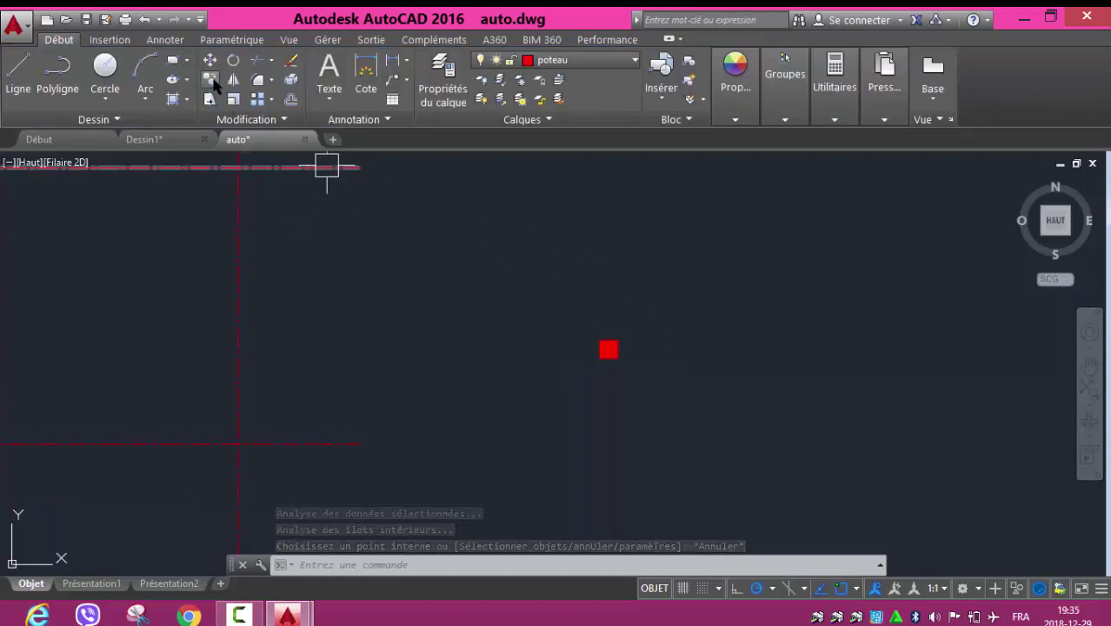
- Start COPIER on the red column's square and fill, with the base point at its centre
click(212, 79)
click(639, 323)
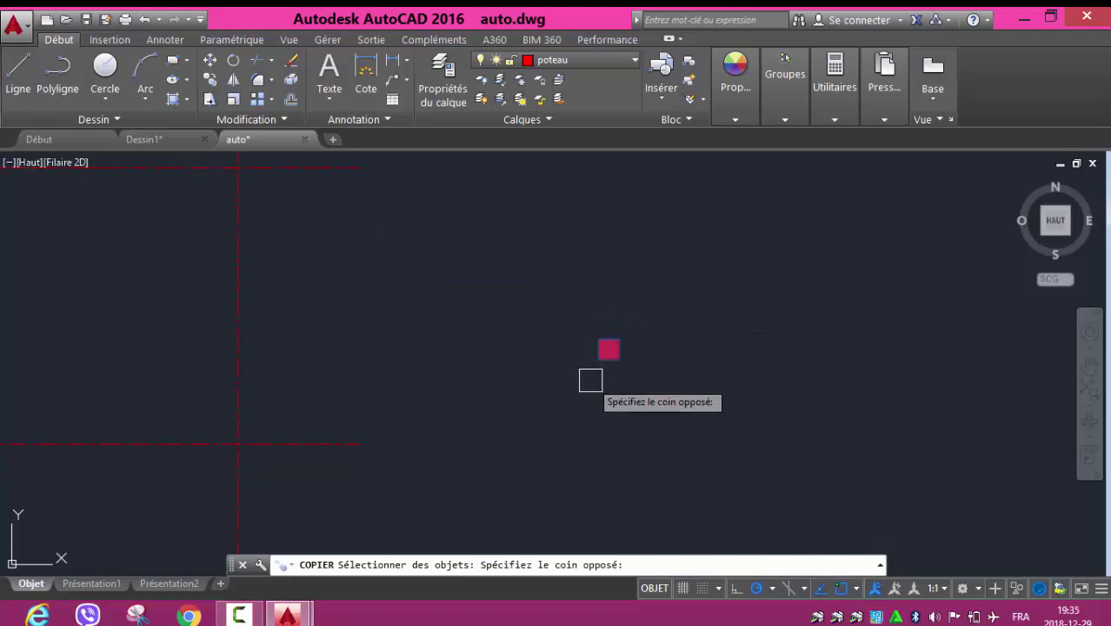
click(590, 380)
key(Return)
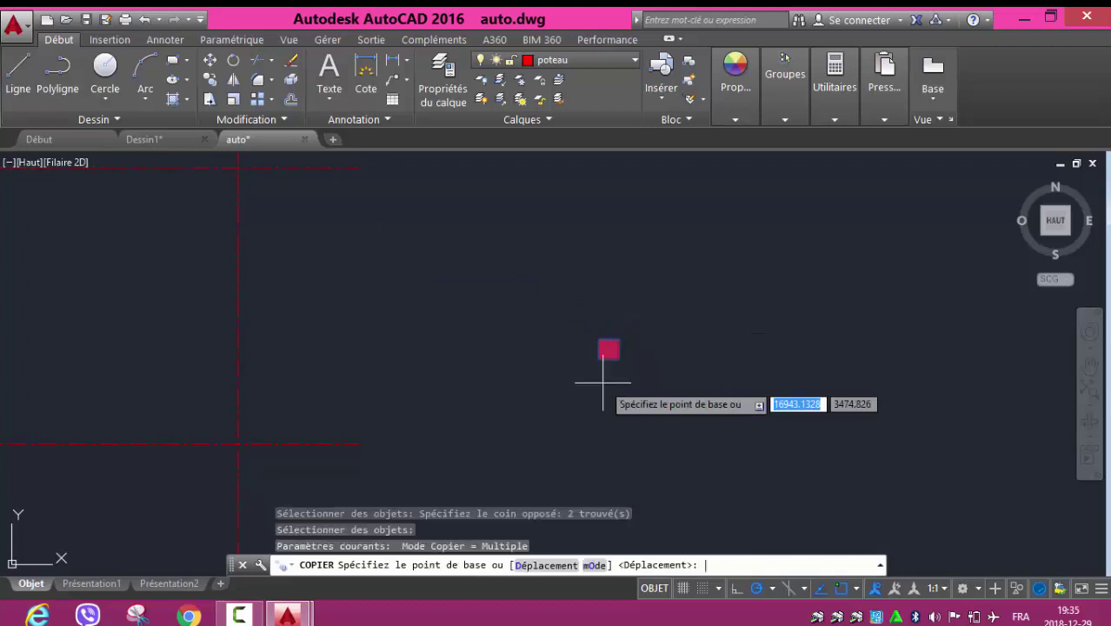
scroll(606, 374, up, 2)
scroll(596, 327, up, 2)
click(596, 327)
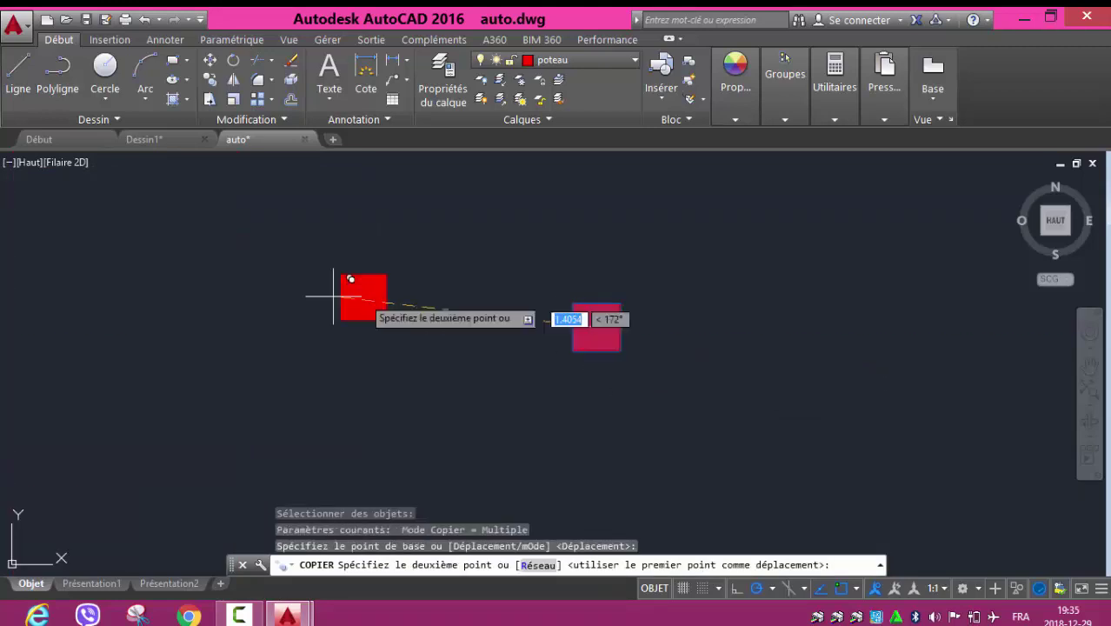
- Place column copies at the first two axis intersections
middle_drag(268, 293, 693, 392)
scroll(509, 346, down, 4)
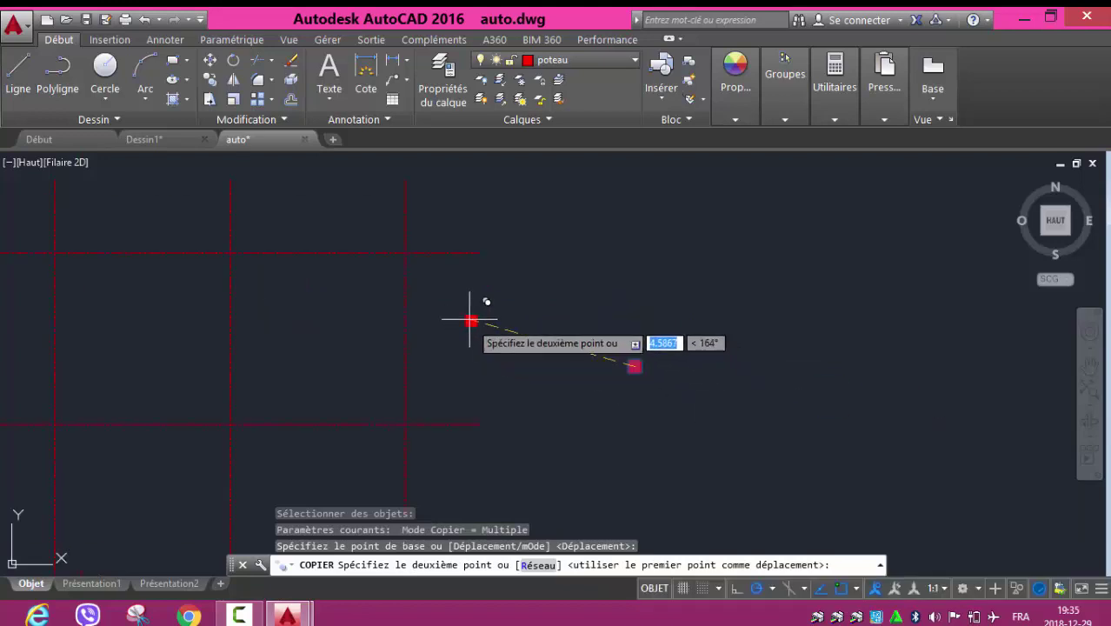
middle_drag(471, 317, 582, 420)
scroll(551, 385, up, 4)
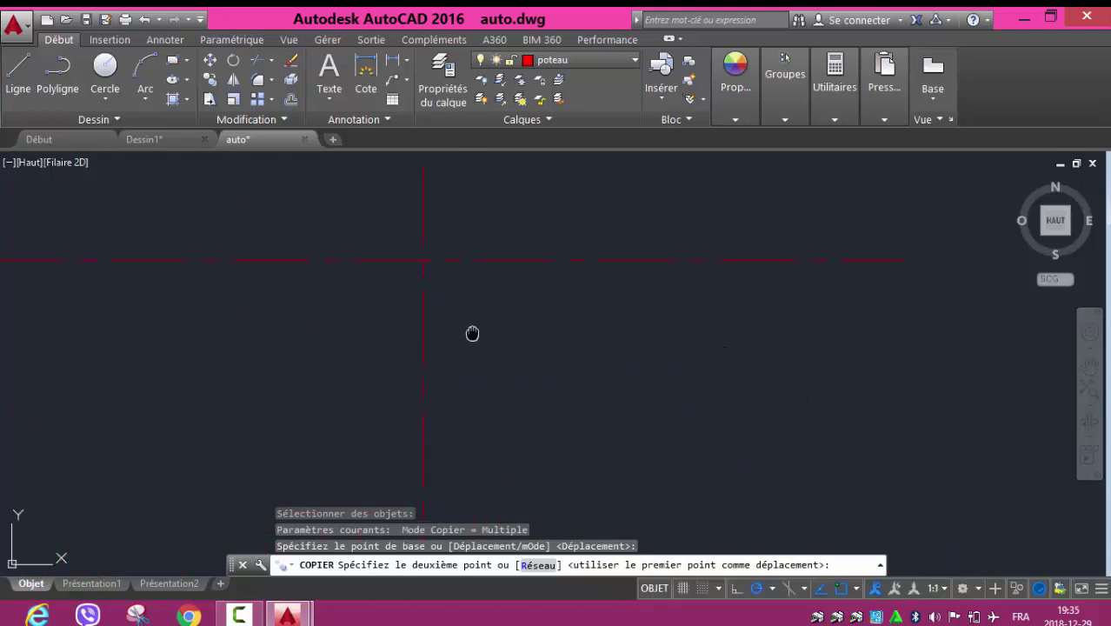
middle_drag(471, 330, 581, 401)
click(534, 331)
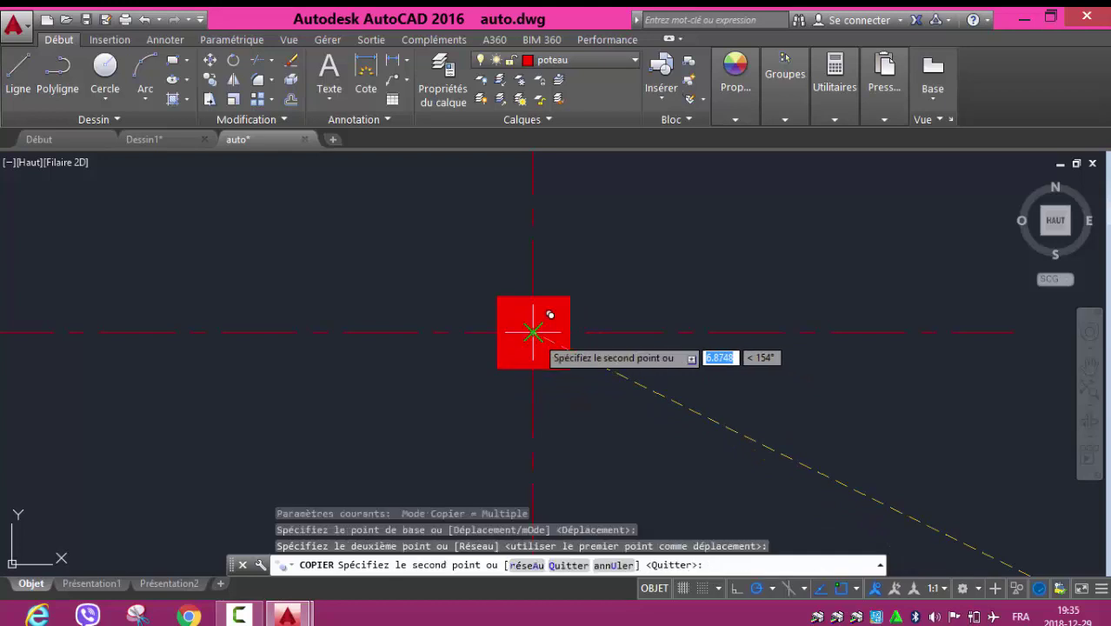
scroll(186, 390, down, 3)
middle_drag(170, 408, 811, 399)
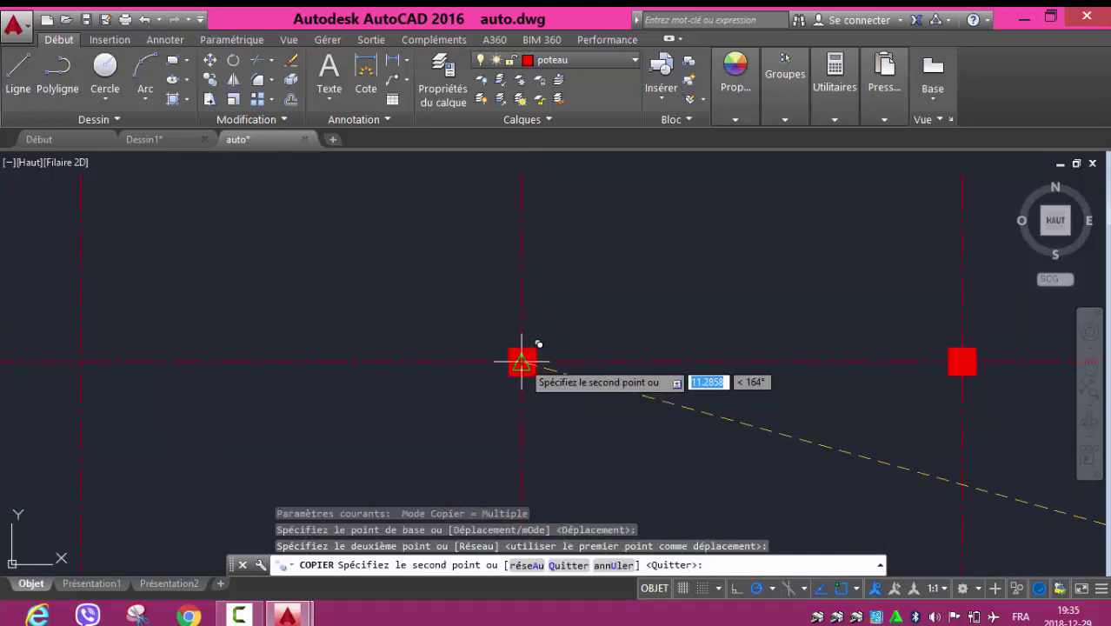
scroll(521, 362, up, 5)
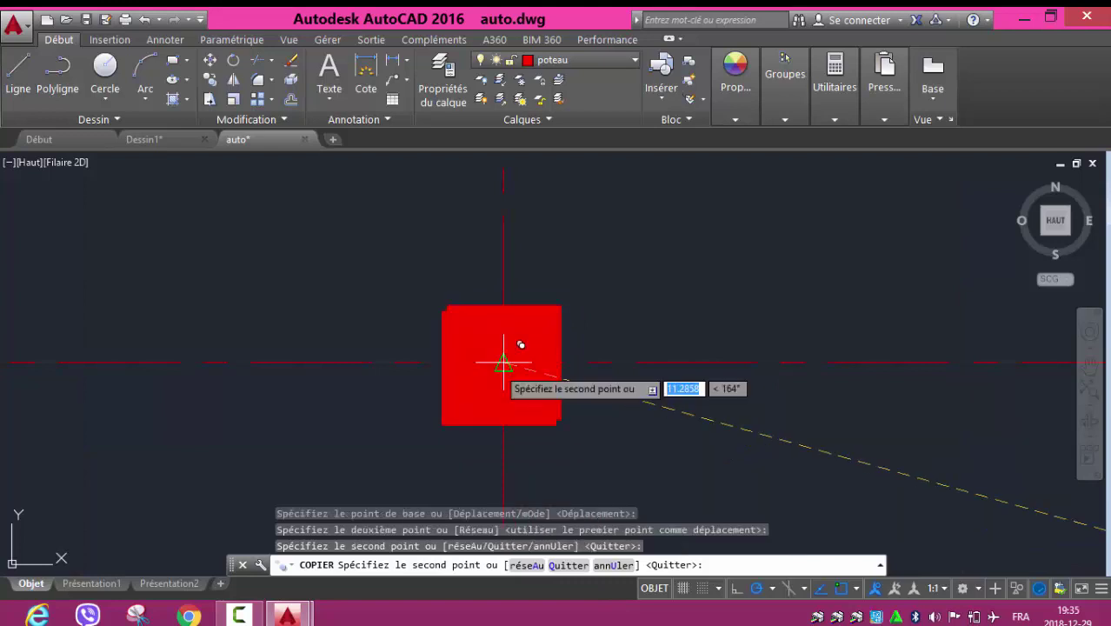
scroll(192, 366, down, 4)
middle_drag(217, 378, 717, 381)
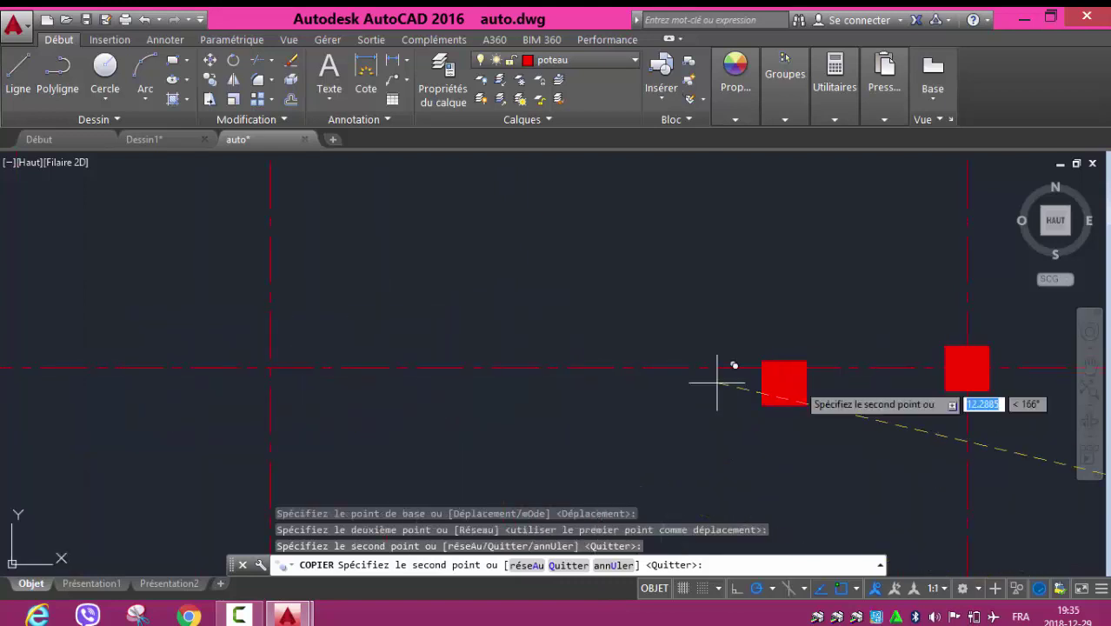
scroll(266, 372, up, 5)
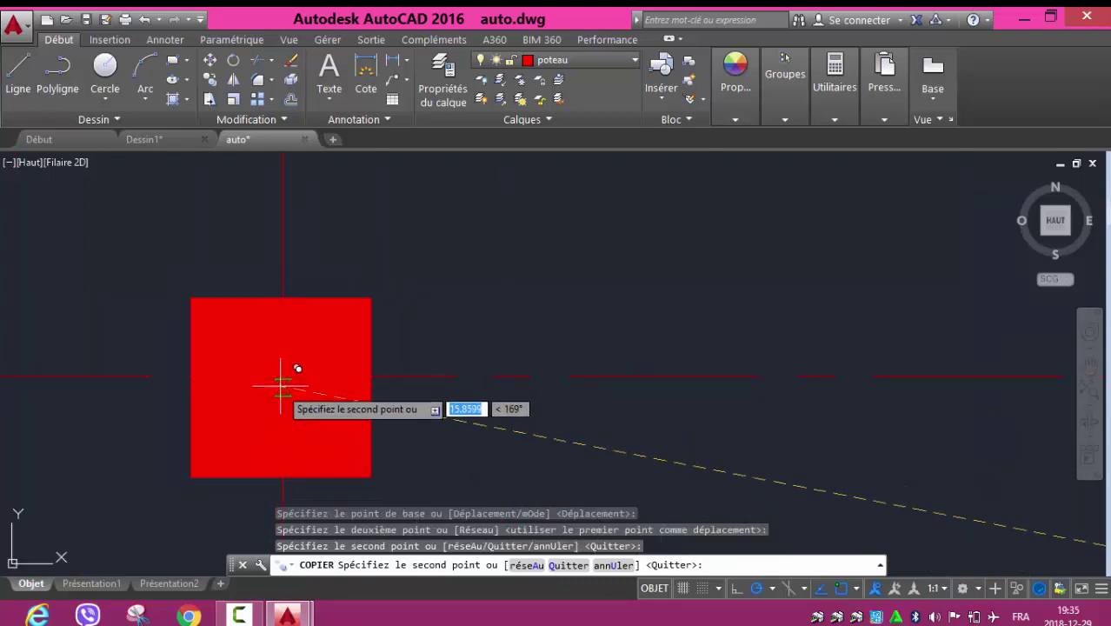
click(283, 381)
scroll(504, 422, down, 5)
scroll(539, 434, down, 5)
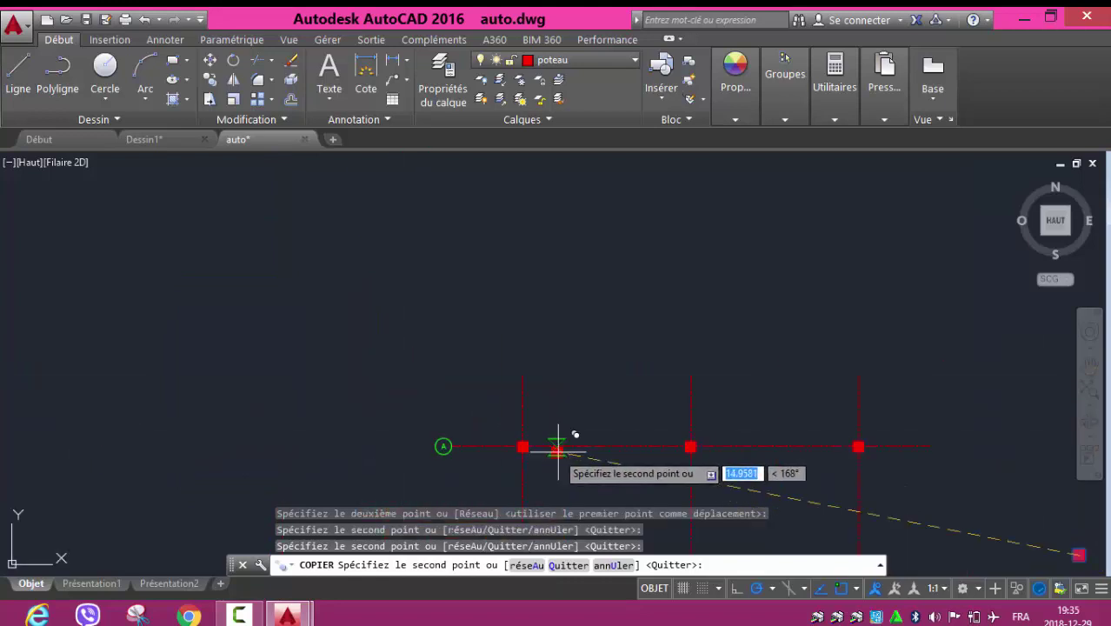
- Place a column copy at an intersection on the B axis
middle_drag(599, 462, 599, 268)
scroll(521, 435, up, 7)
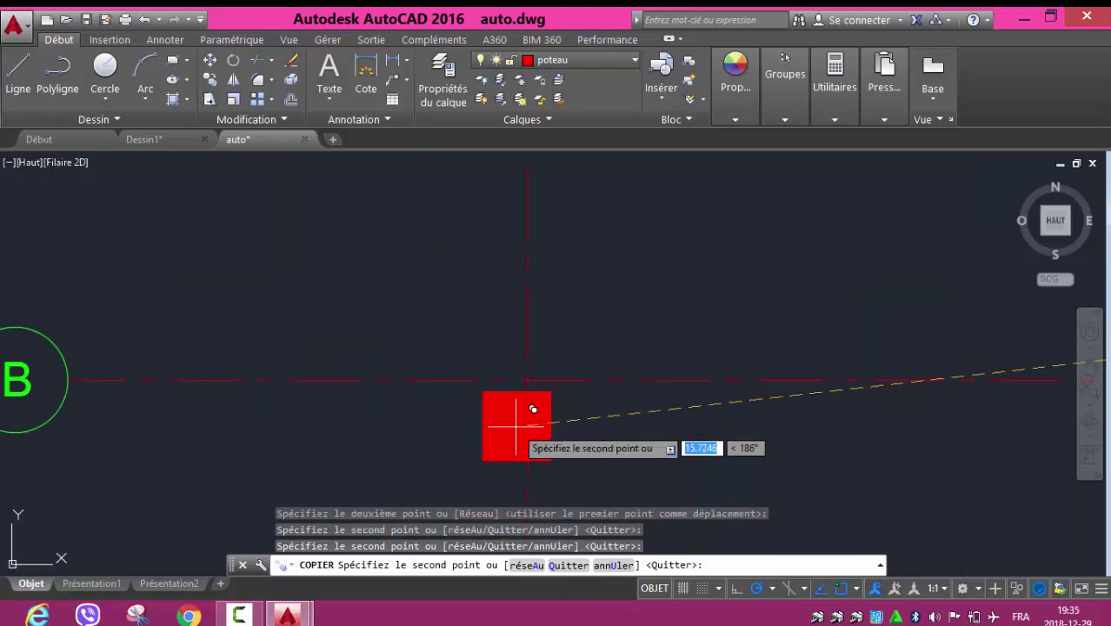
click(527, 380)
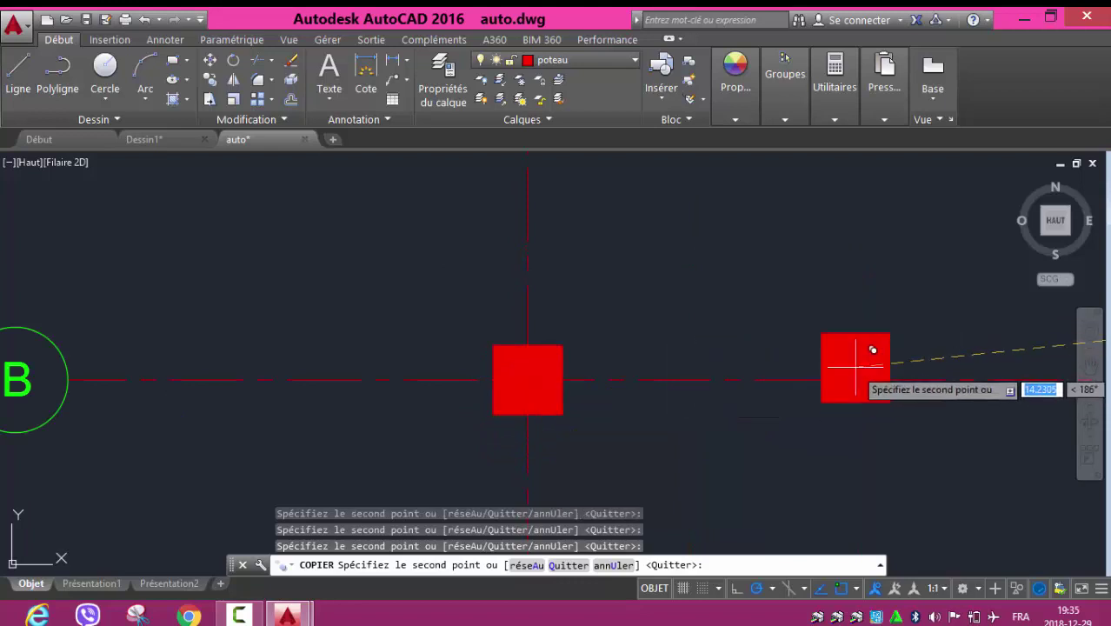
scroll(855, 367, down, 4)
middle_drag(893, 372, 314, 379)
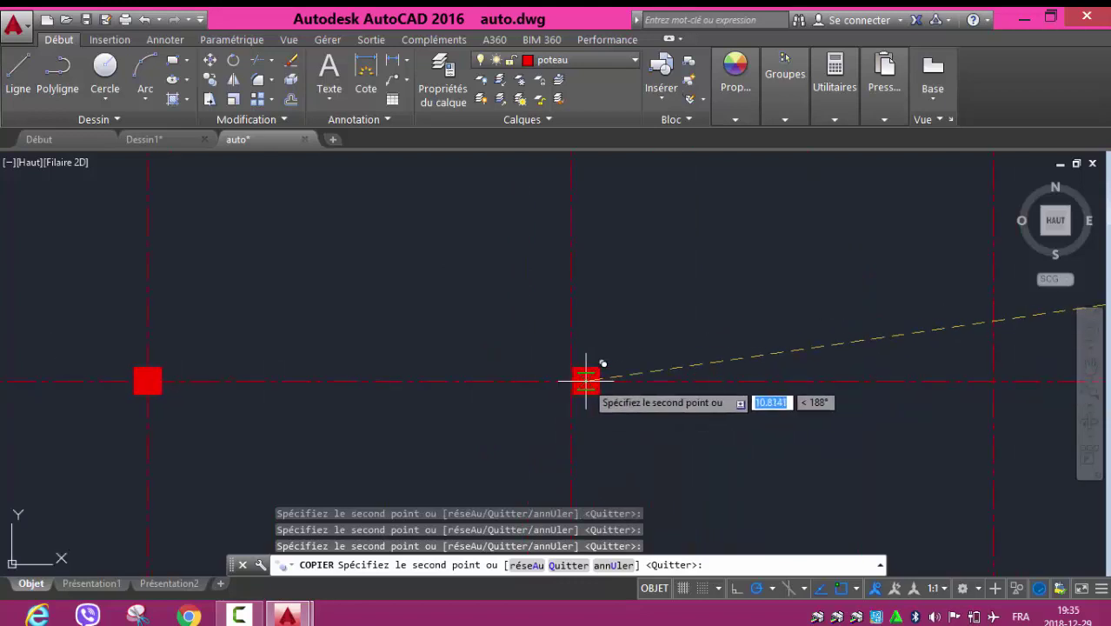
scroll(578, 378, up, 10)
mouse_move(584, 367)
middle_down()
mouse_move(567, 421)
mouse_move(525, 402)
middle_up()
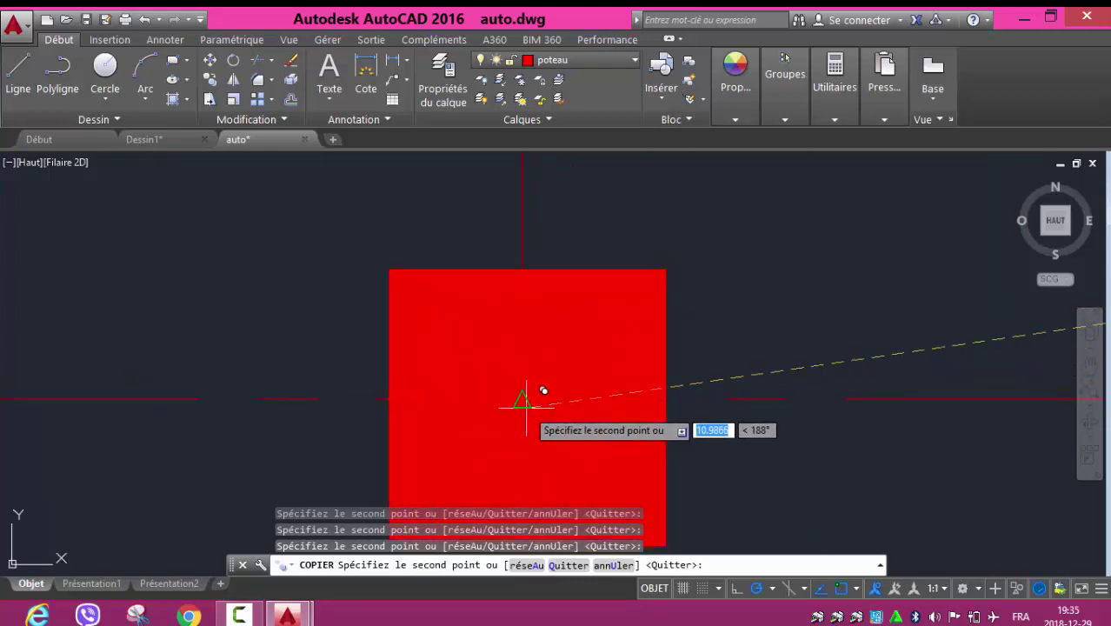
scroll(521, 397, down, 3)
scroll(526, 348, down, 6)
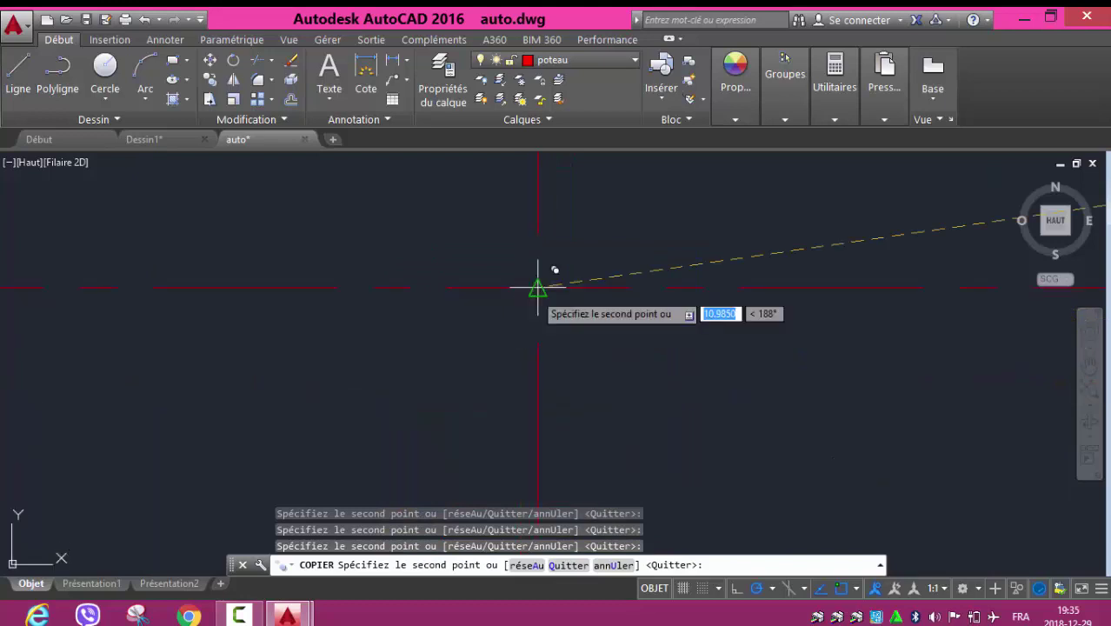
scroll(537, 289, up, 10)
scroll(722, 372, down, 8)
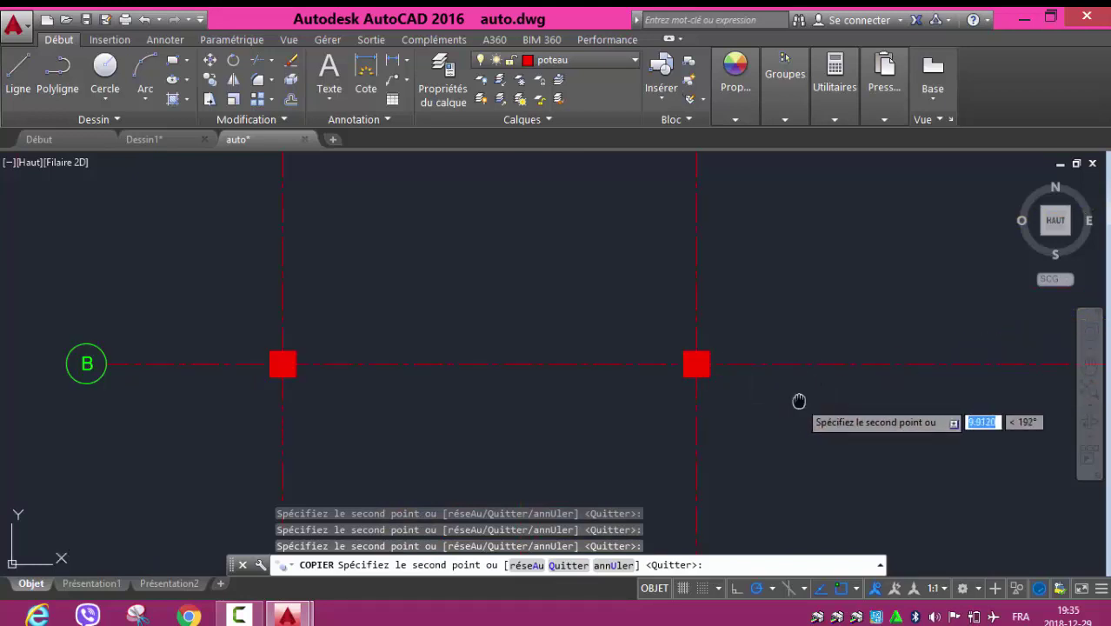
middle_drag(798, 401, 297, 392)
scroll(577, 367, up, 8)
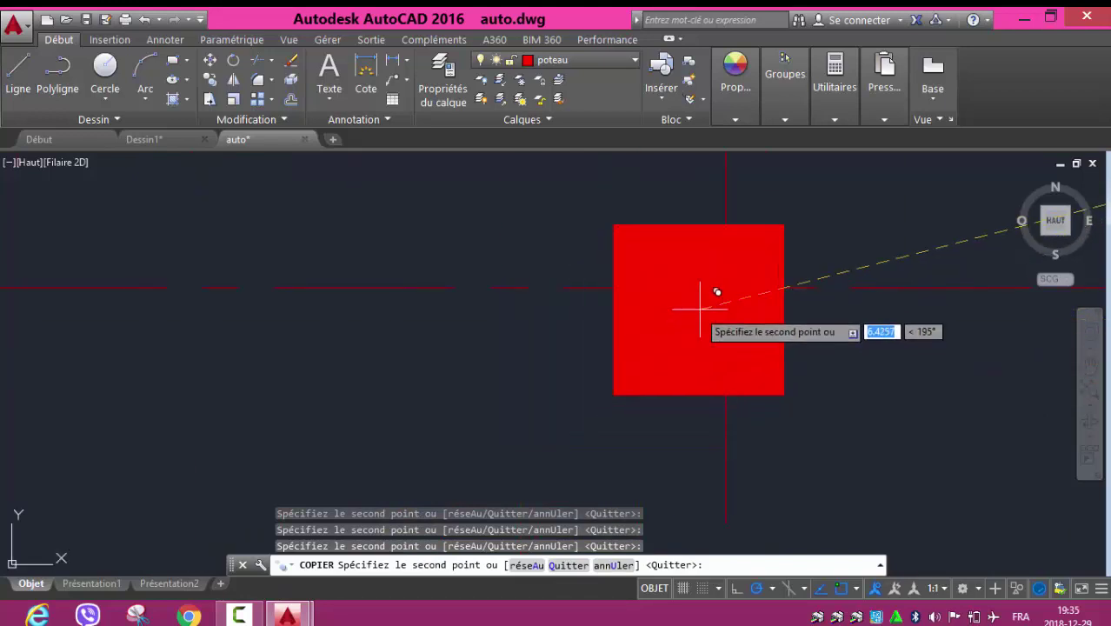
scroll(526, 305, down, 8)
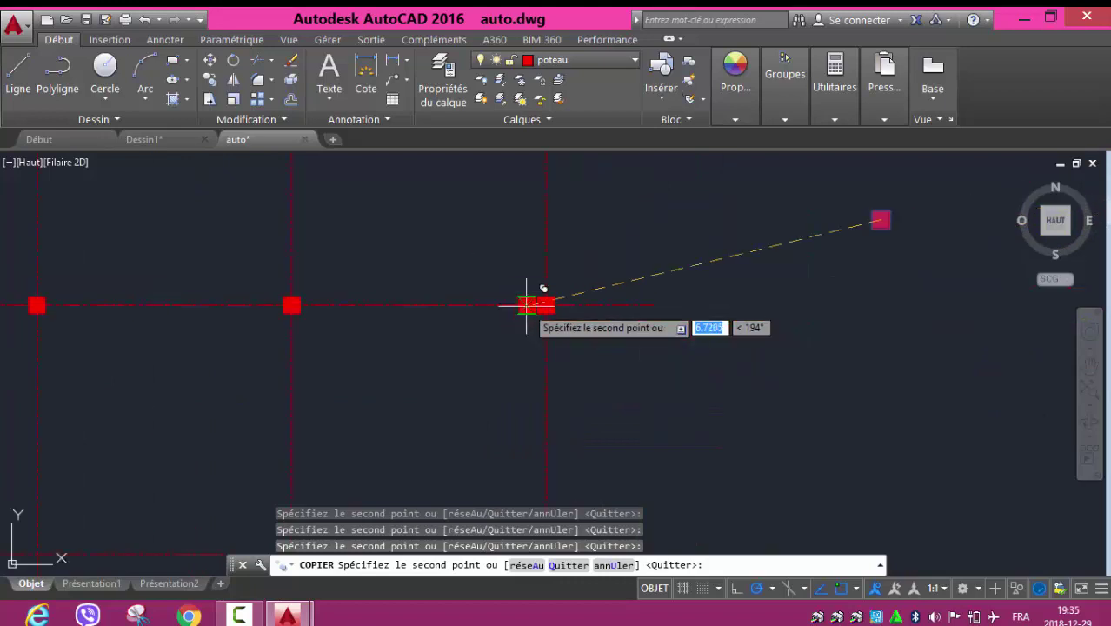
- Place columns at the 3/C, 2/C and 1/C intersections and finish copying
middle_drag(484, 357, 595, 174)
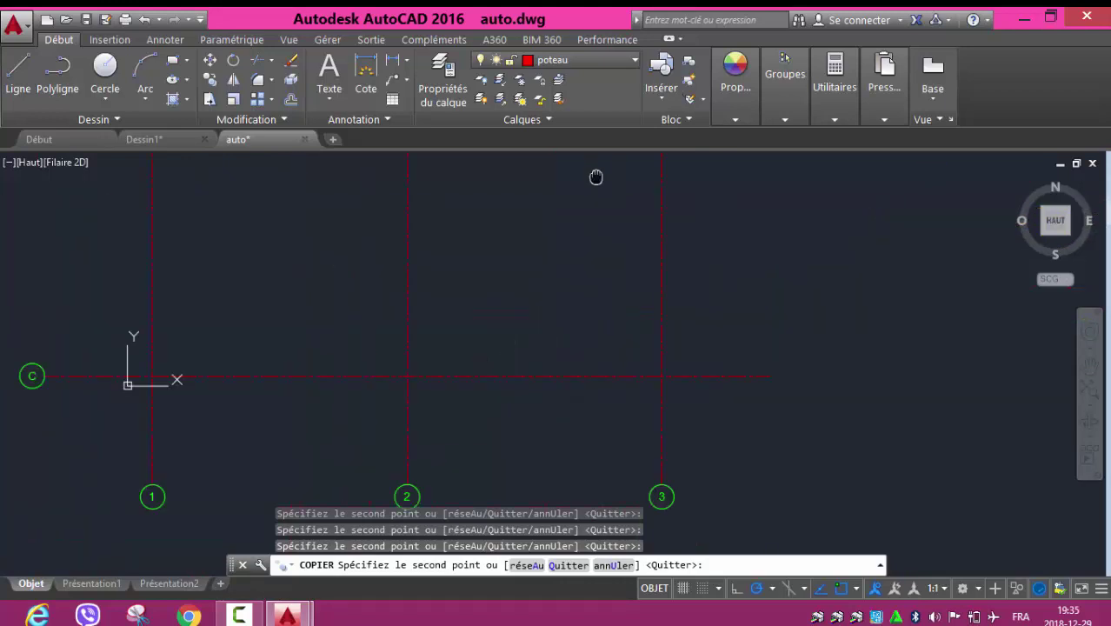
click(664, 365)
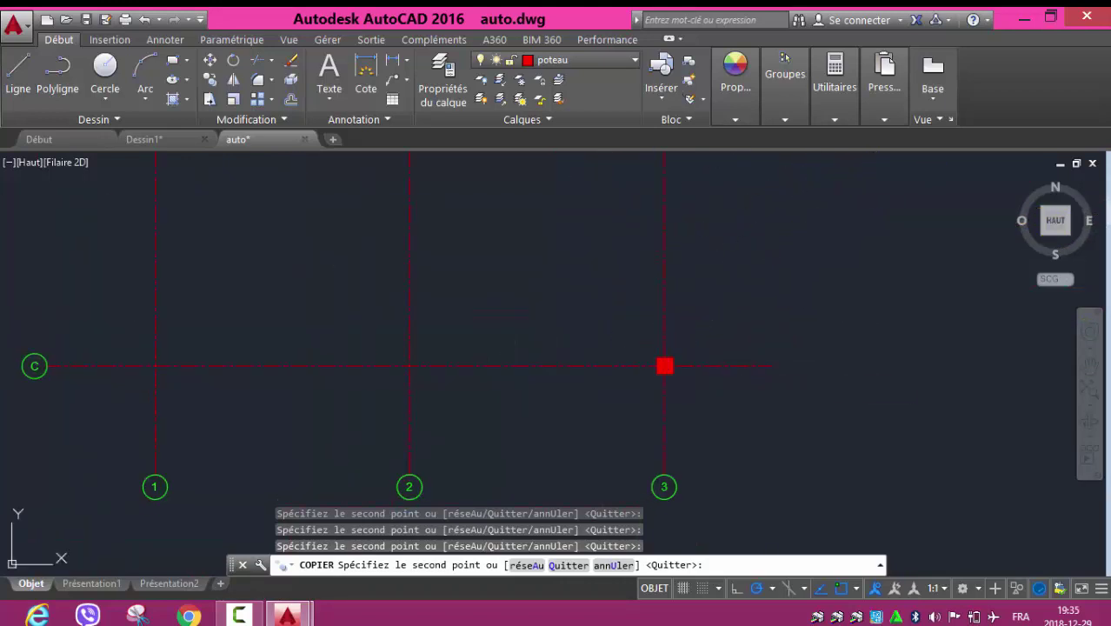
click(409, 365)
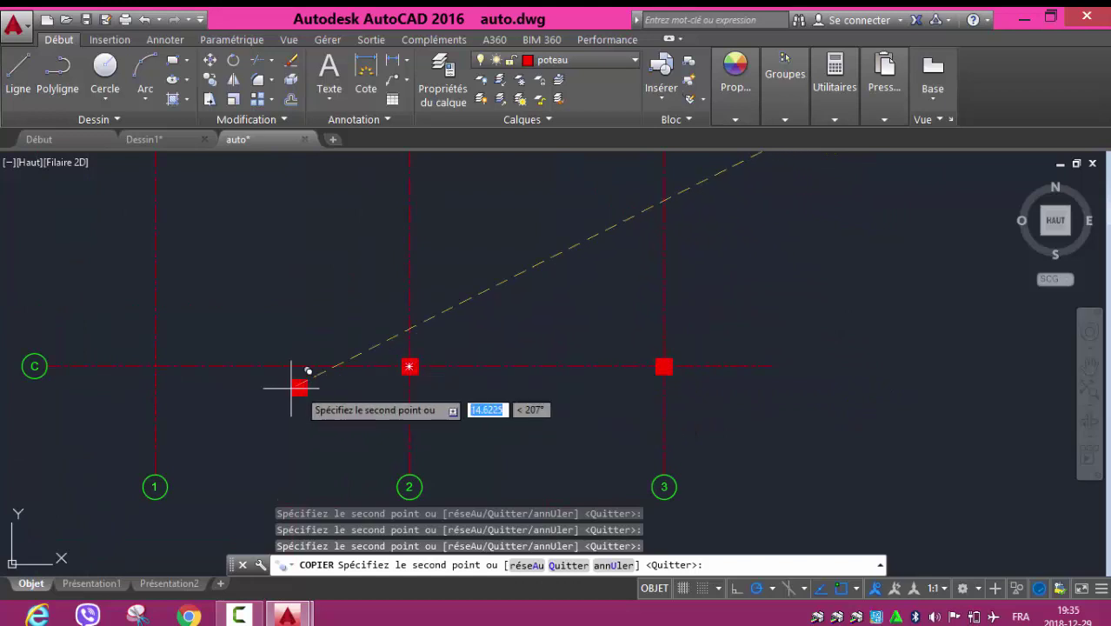
click(155, 365)
scroll(261, 310, down, 4)
key(Escape)
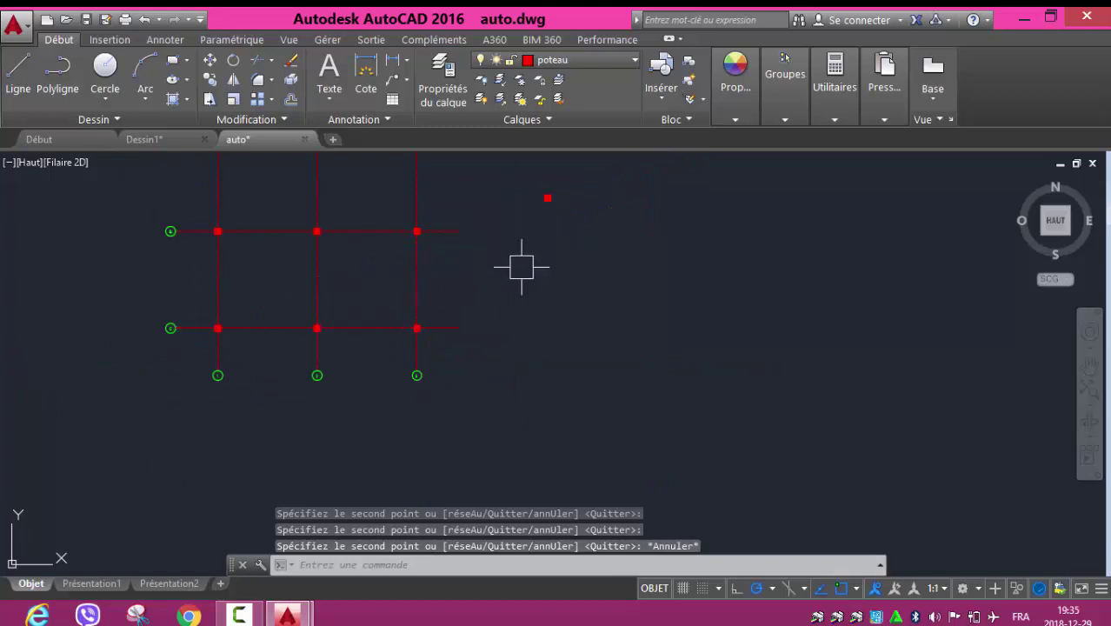
- Erase the stray original column and its leftover hatch remnant outside the grid
middle_drag(522, 266, 668, 312)
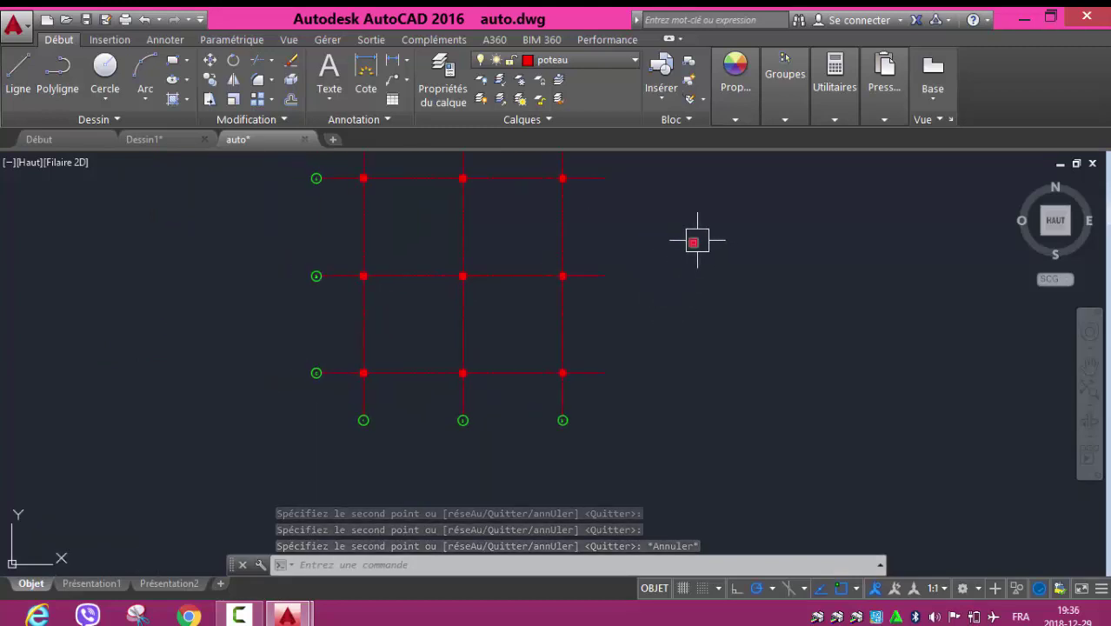
click(695, 242)
key(Delete)
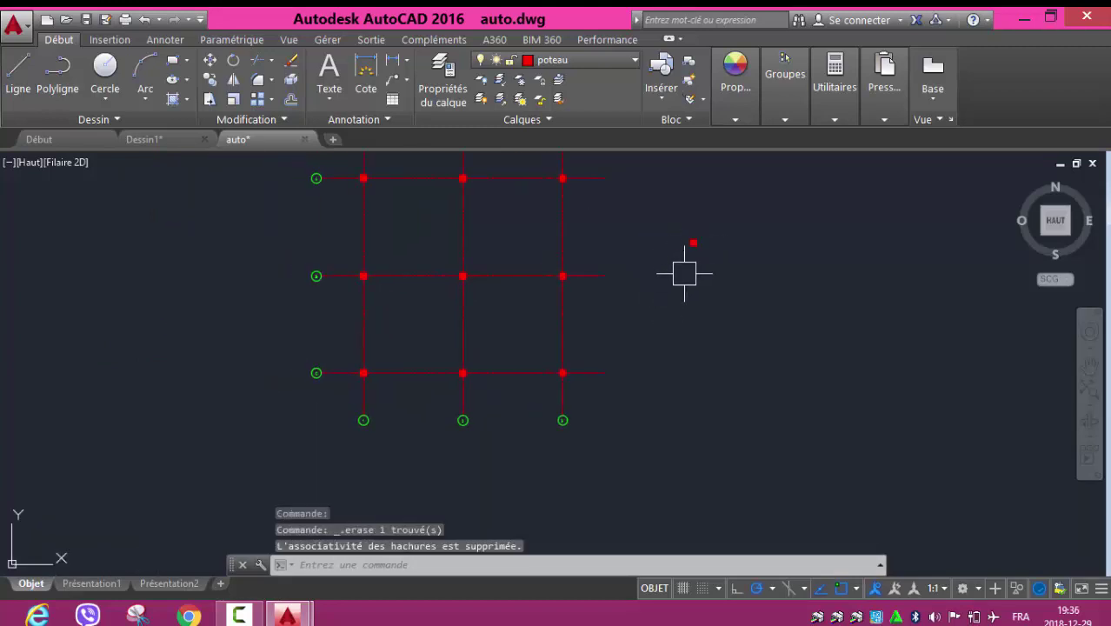
click(694, 241)
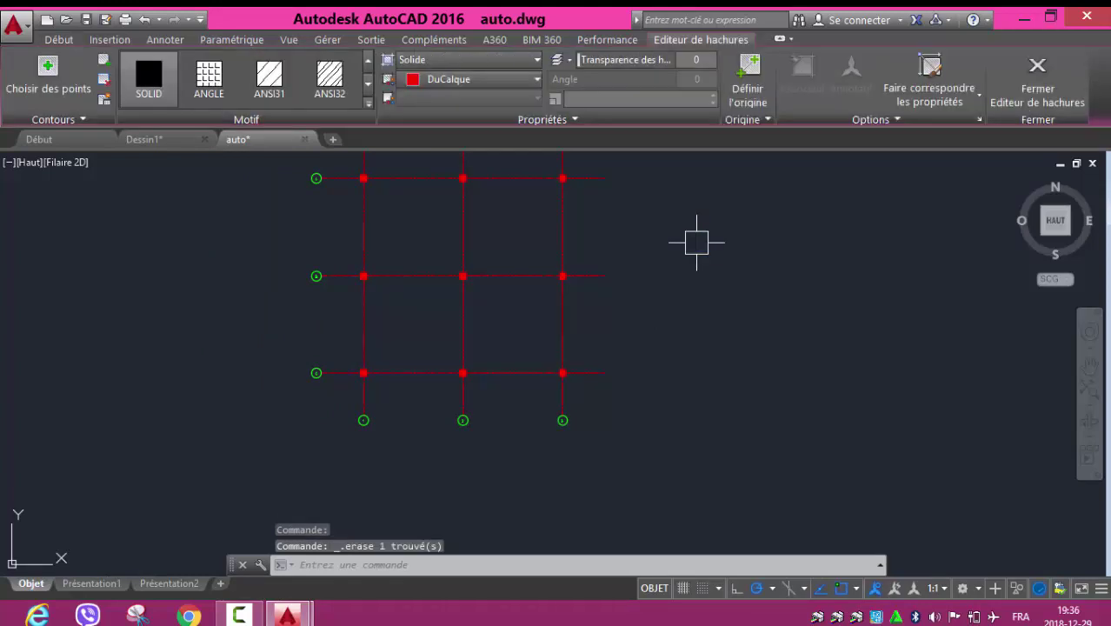
key(Delete)
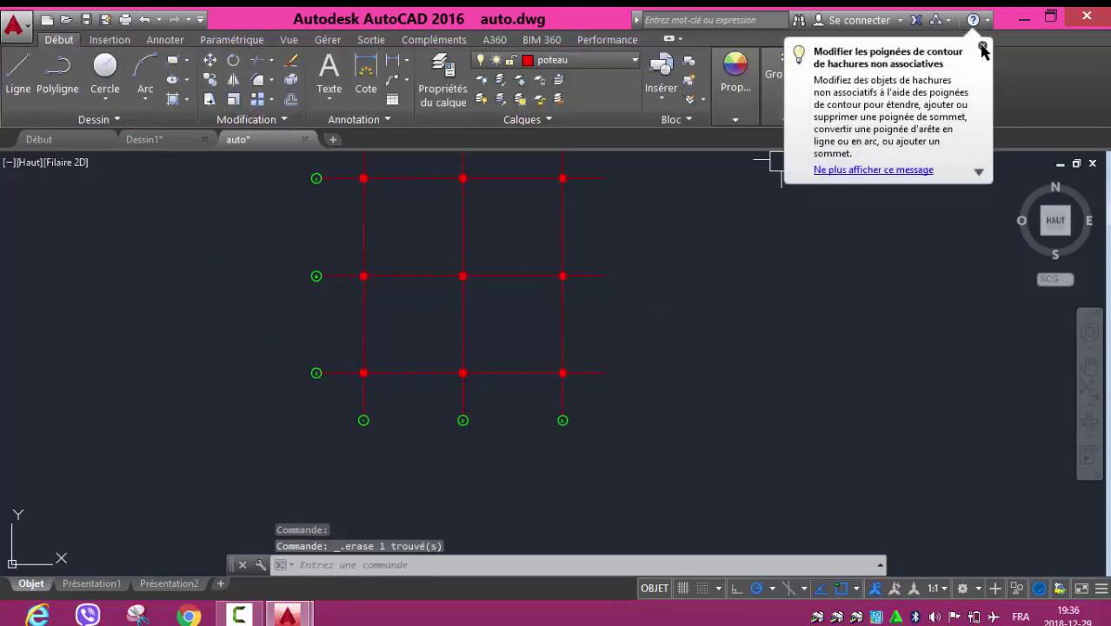
click(982, 46)
- Bring up the drawing's layer list in the Calques panel
mouse_move(496, 231)
middle_down()
mouse_move(496, 258)
mouse_move(474, 262)
middle_up()
scroll(496, 258, up, 2)
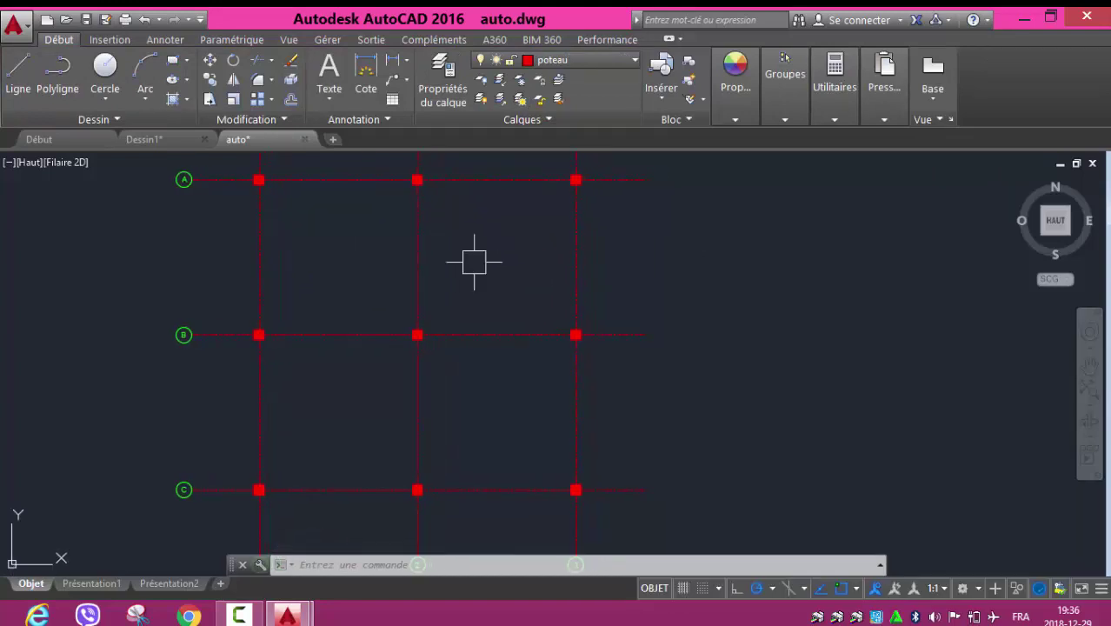
click(553, 61)
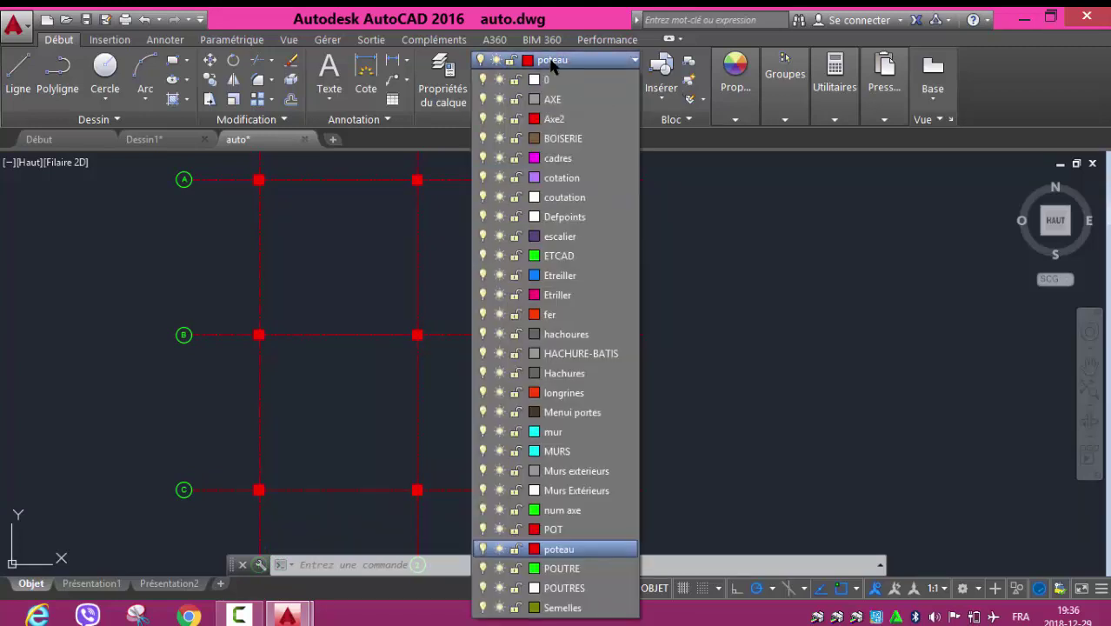
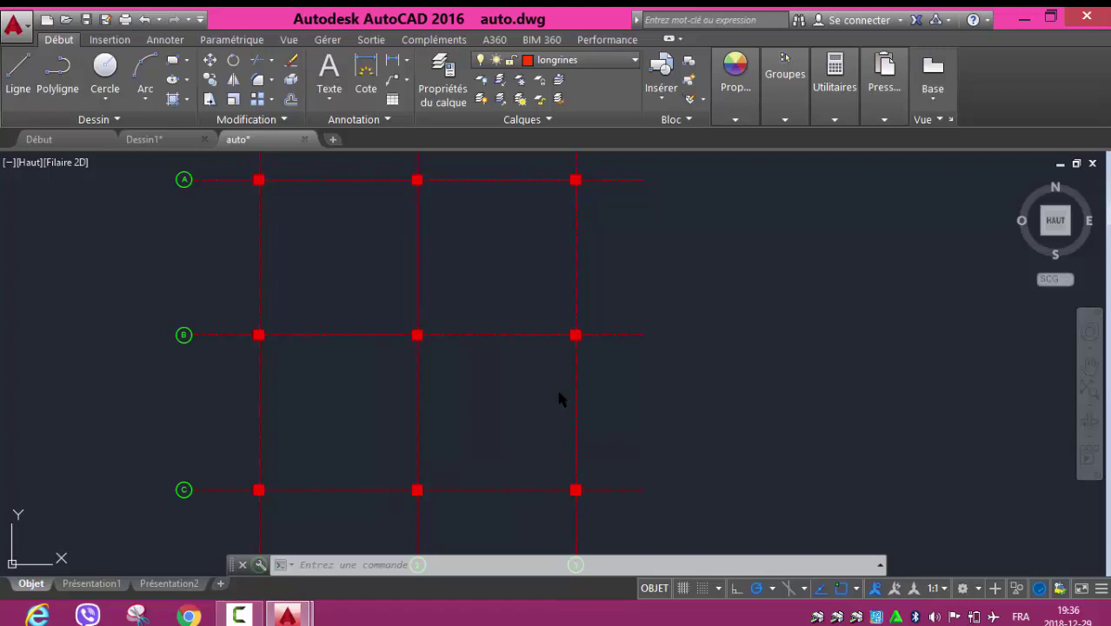
- Draw a small rectangle across the column square on axis 3
click(173, 62)
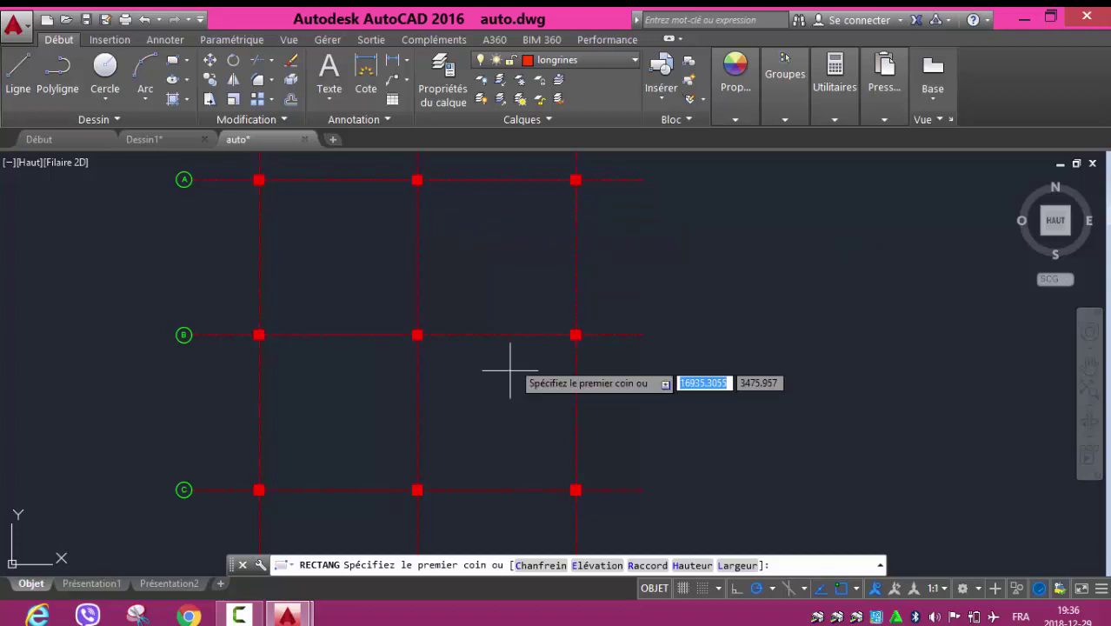
scroll(517, 452, up, 2)
middle_drag(523, 451, 436, 308)
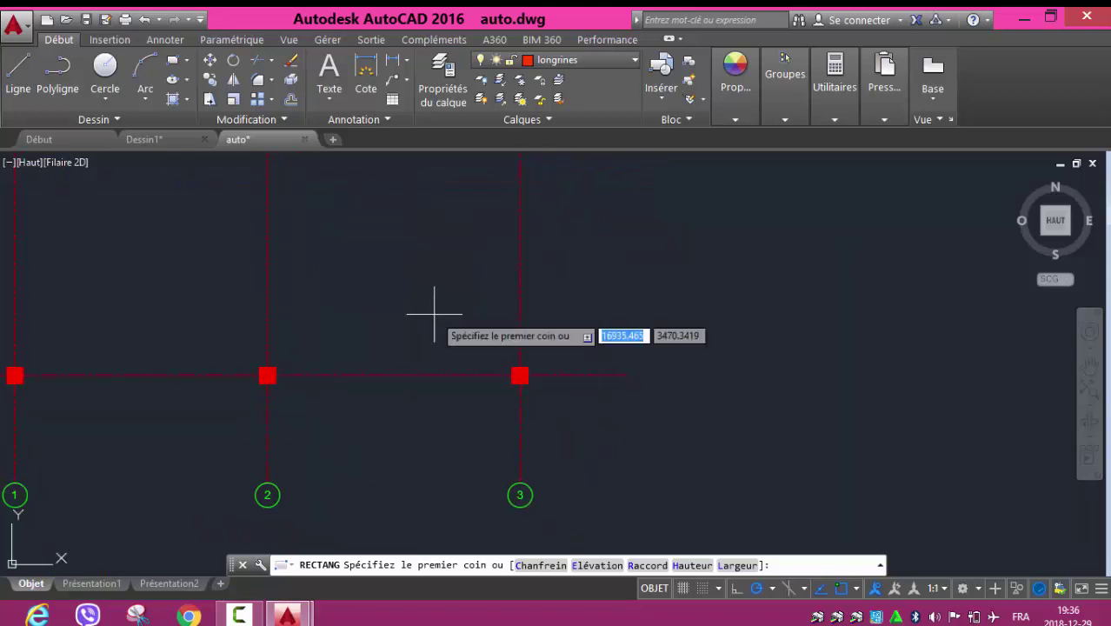
scroll(512, 369, up, 5)
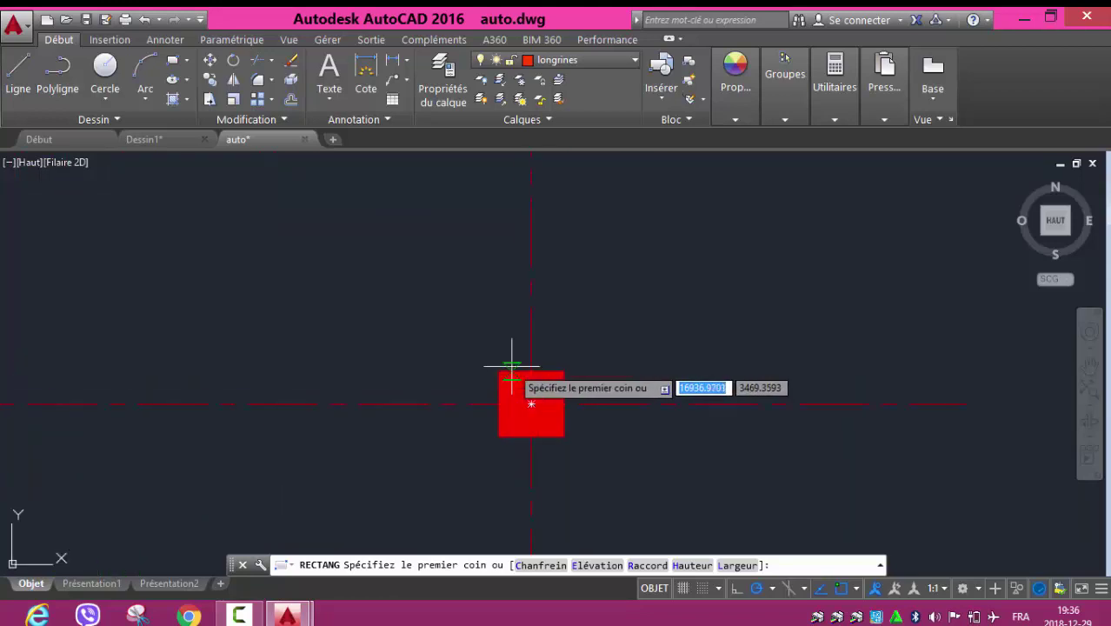
click(499, 372)
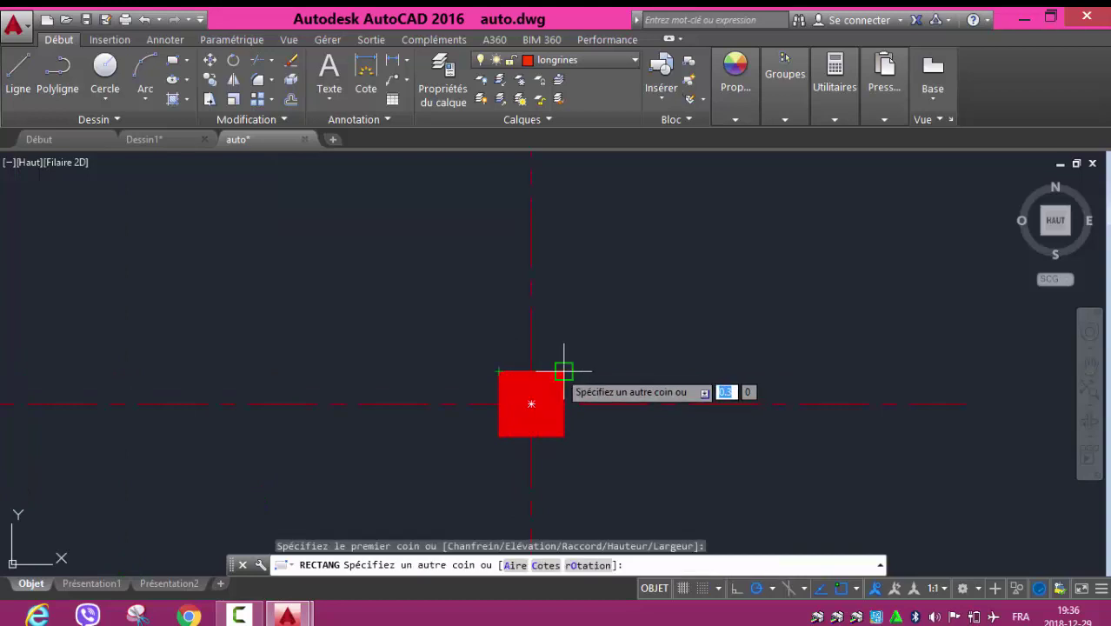
click(564, 372)
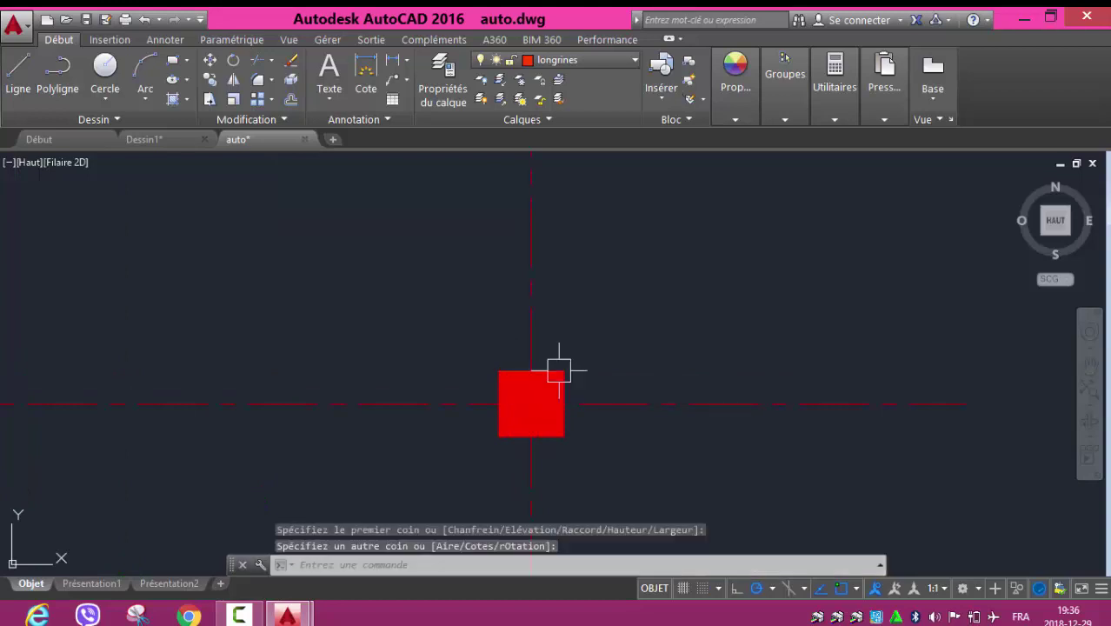
- Draw the narrow longrine strip along axis 3 from column C/3 to column B/3
click(177, 68)
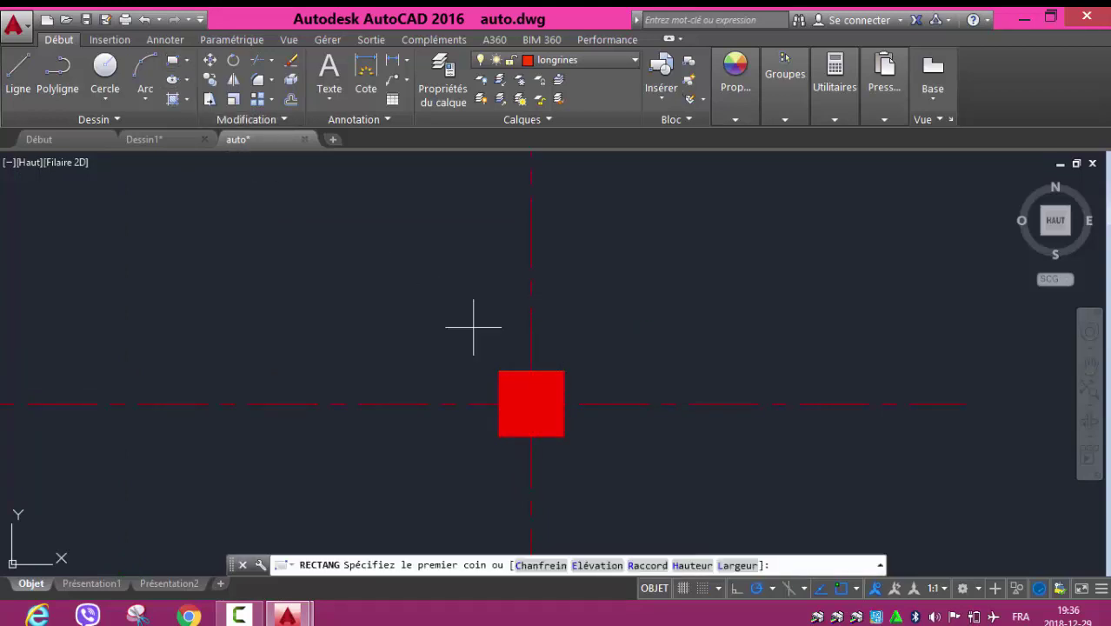
click(498, 371)
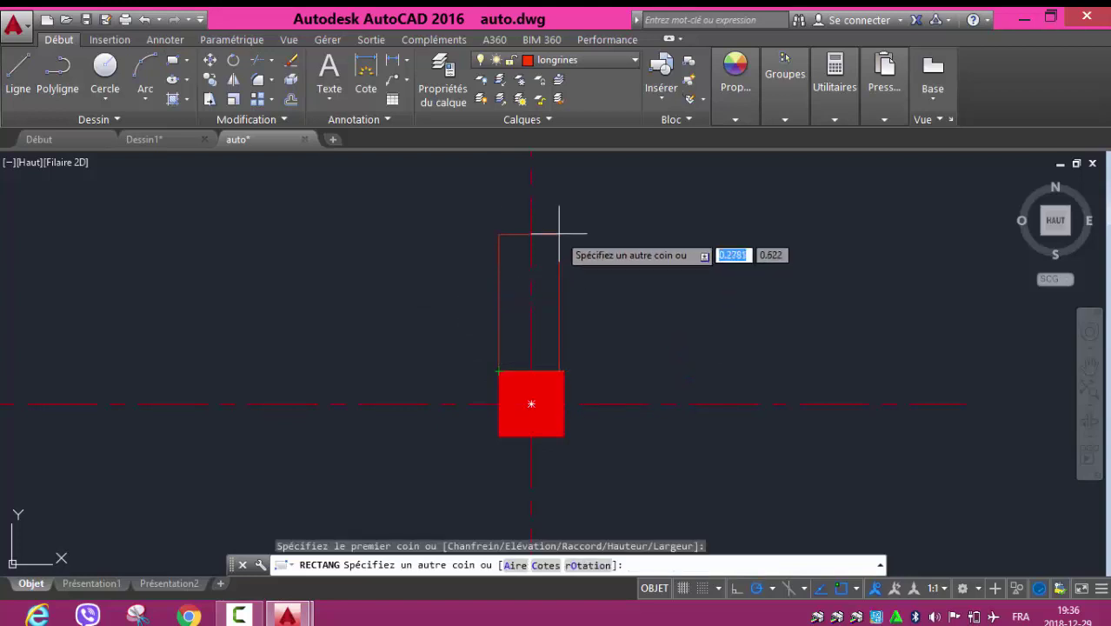
scroll(556, 216, down, 3)
middle_drag(559, 211, 534, 397)
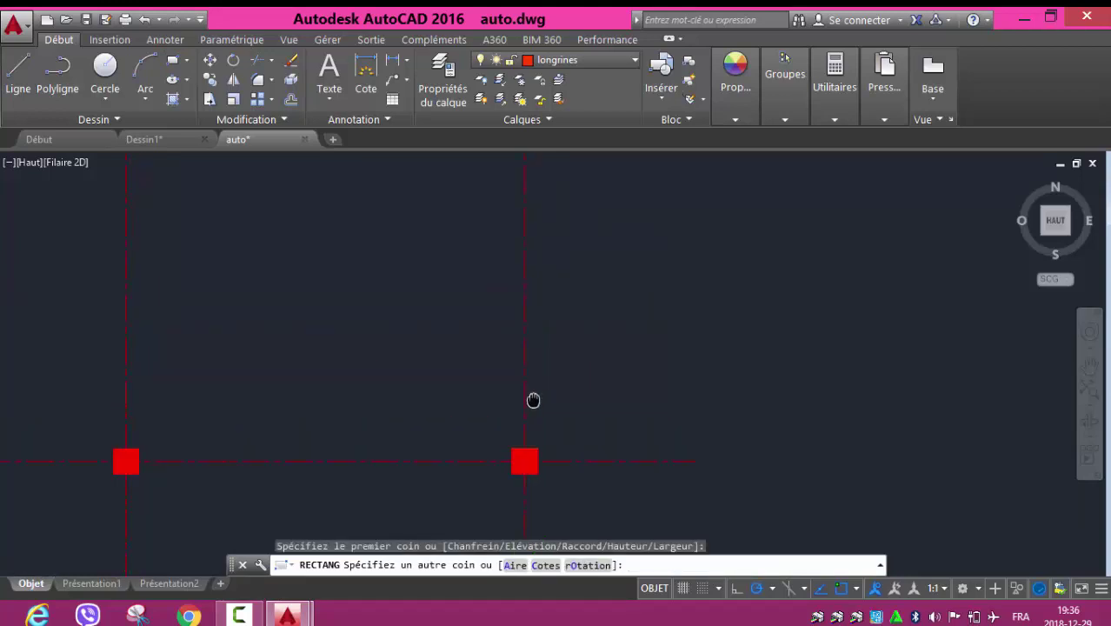
scroll(546, 249, down, 2)
scroll(534, 247, down, 2)
middle_drag(528, 255, 521, 311)
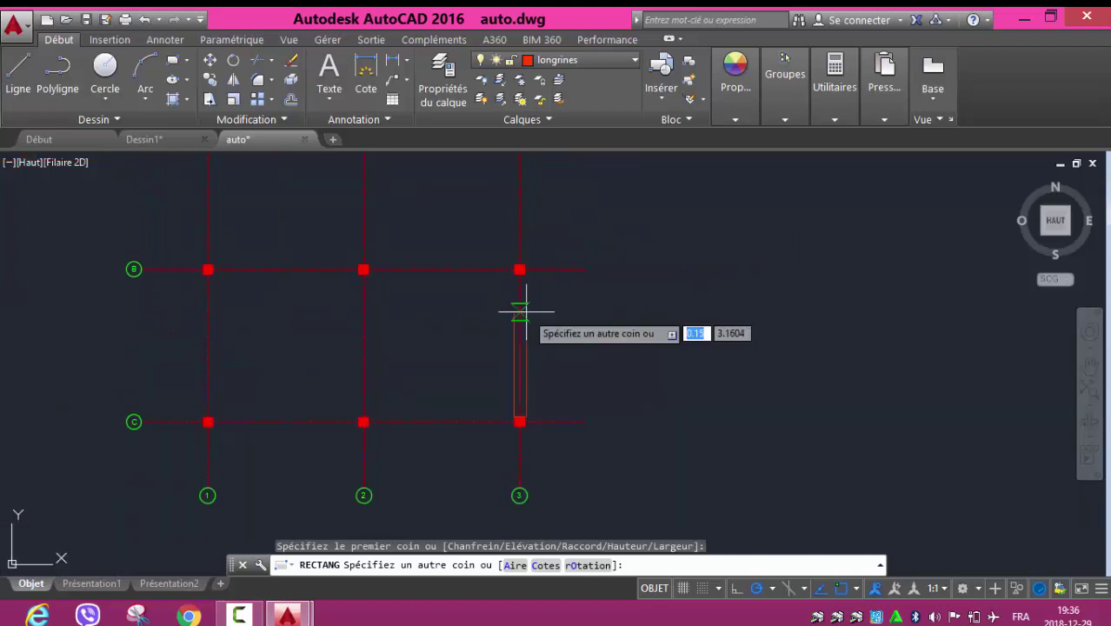
scroll(516, 295, up, 2)
scroll(519, 282, up, 4)
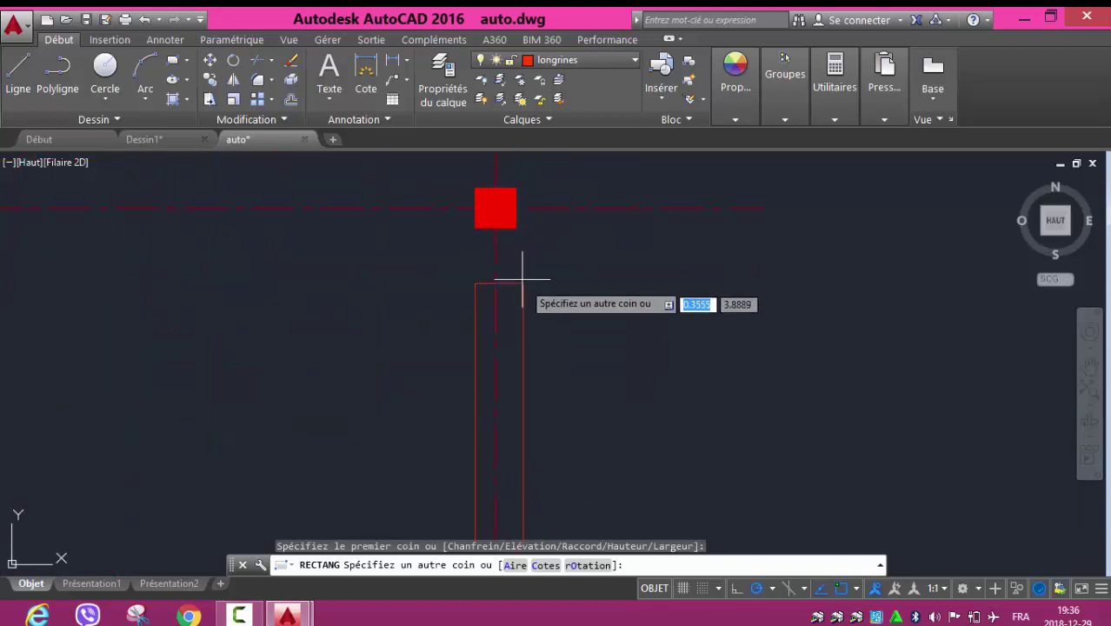
click(516, 227)
middle_drag(569, 297, 536, 516)
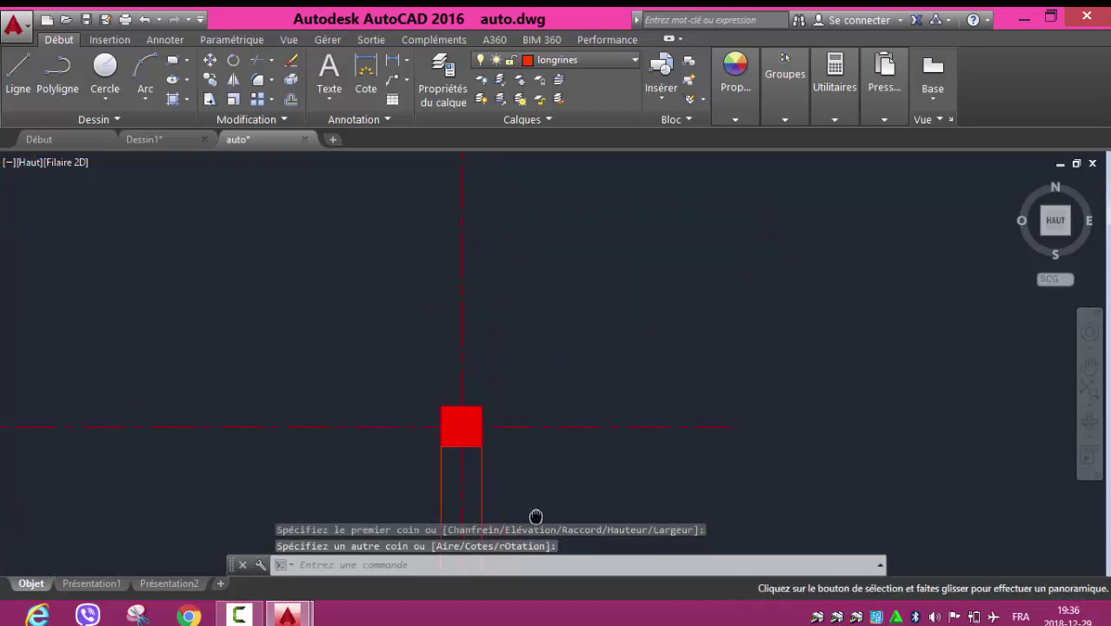
key(Return)
- Draw the second axis-3 longrine strip from column B/3 to column A/3
scroll(496, 258, down, 2)
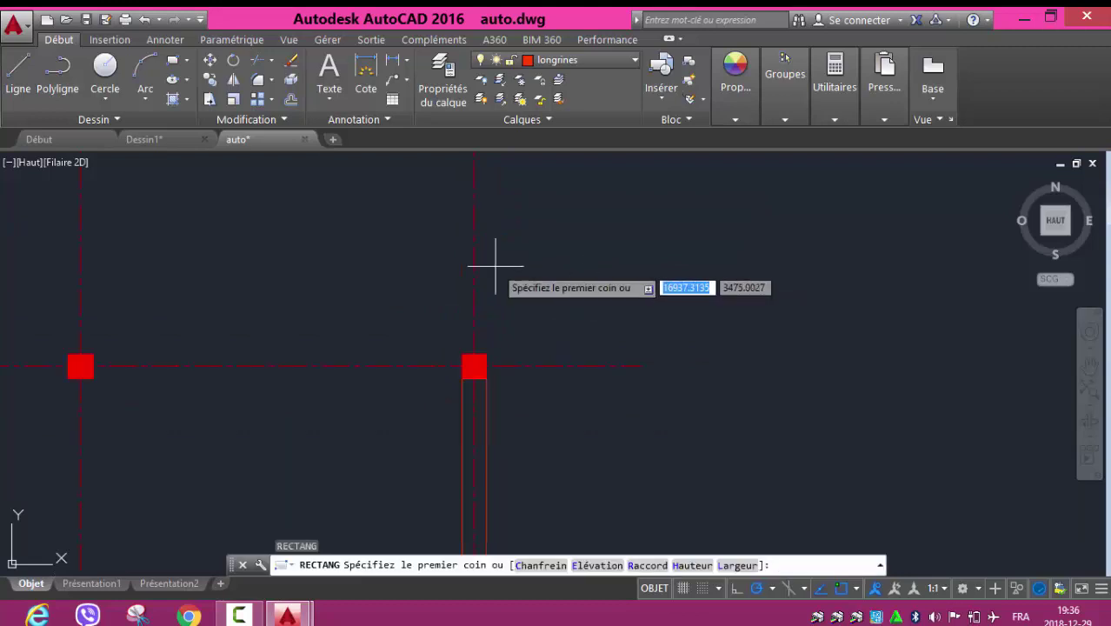
scroll(505, 241, down, 2)
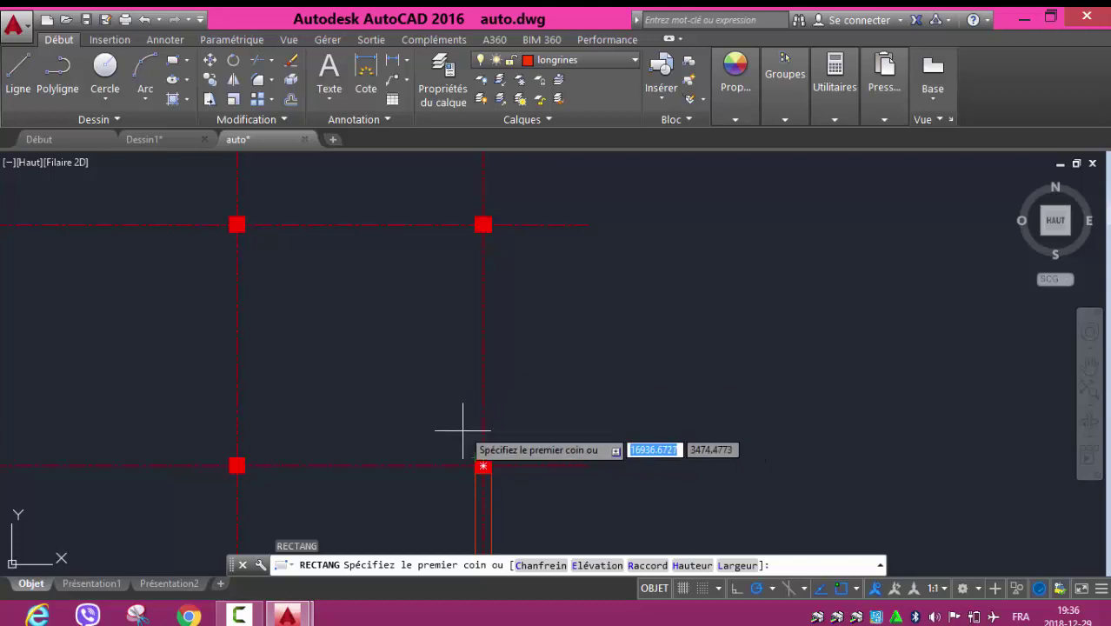
click(476, 458)
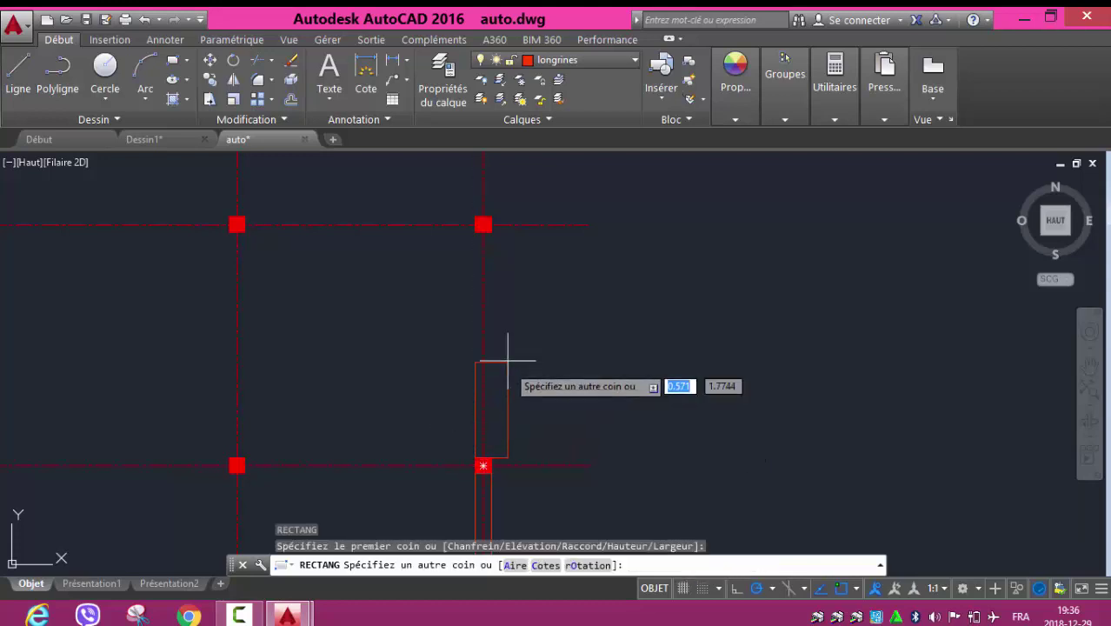
scroll(486, 230, up, 2)
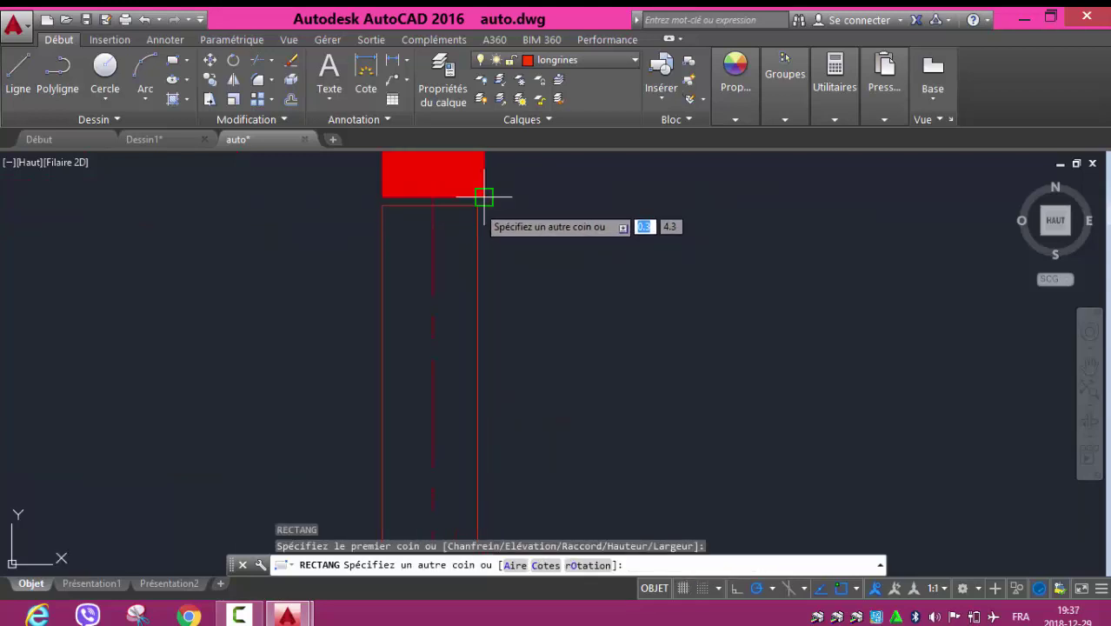
click(482, 199)
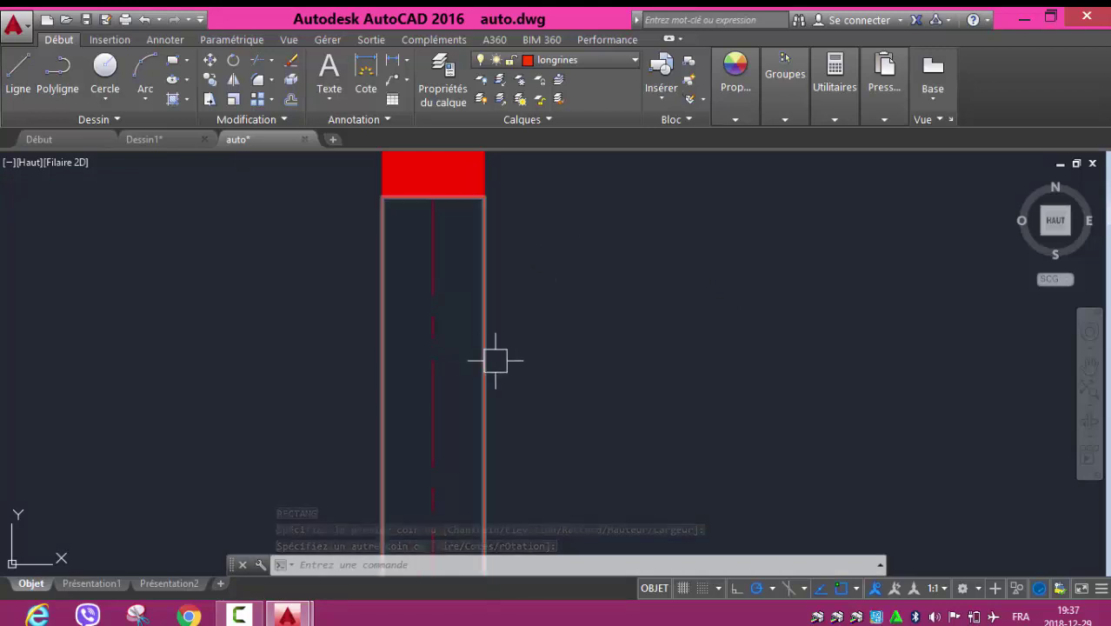
scroll(507, 360, down, 2)
scroll(483, 231, up, 4)
scroll(482, 231, up, 4)
scroll(608, 346, down, 5)
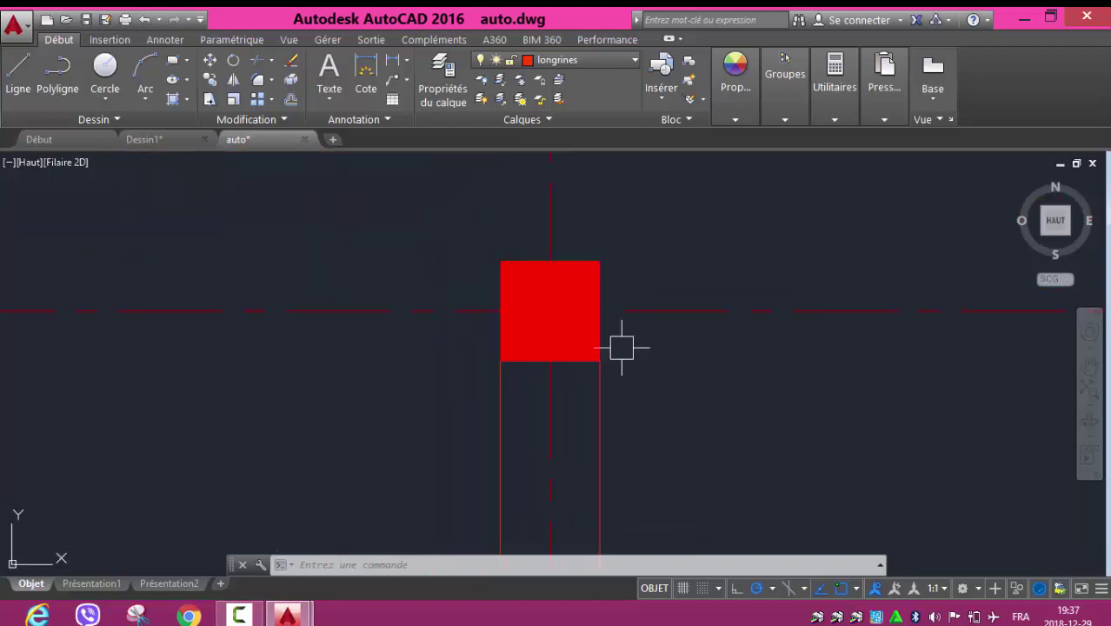
scroll(620, 342, down, 2)
scroll(619, 344, down, 3)
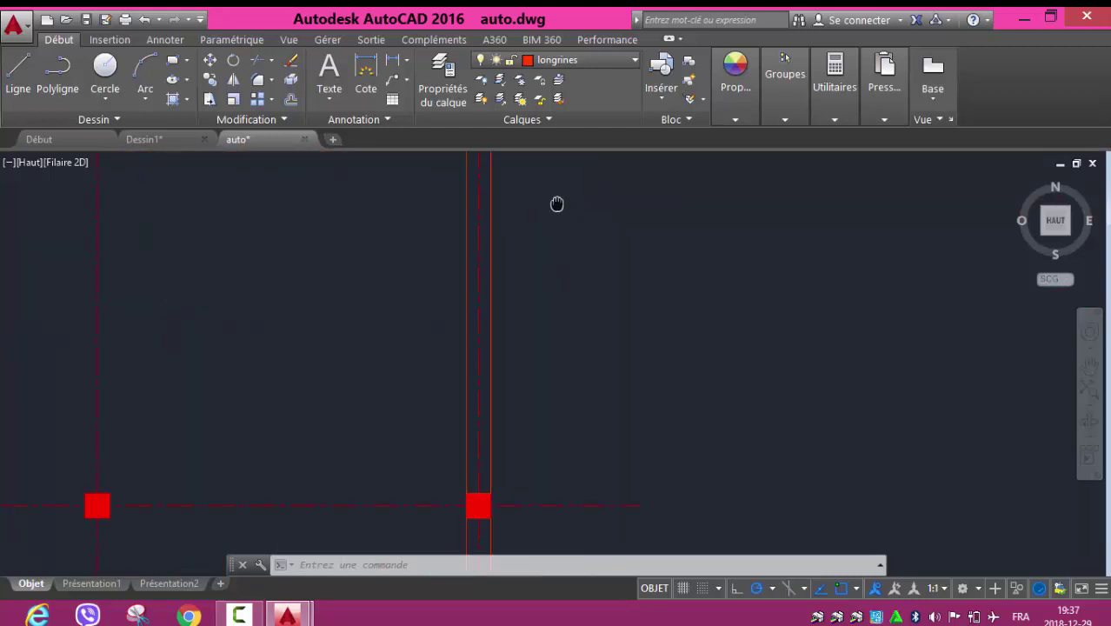
scroll(568, 287, down, 4)
scroll(567, 289, down, 2)
scroll(567, 289, up, 2)
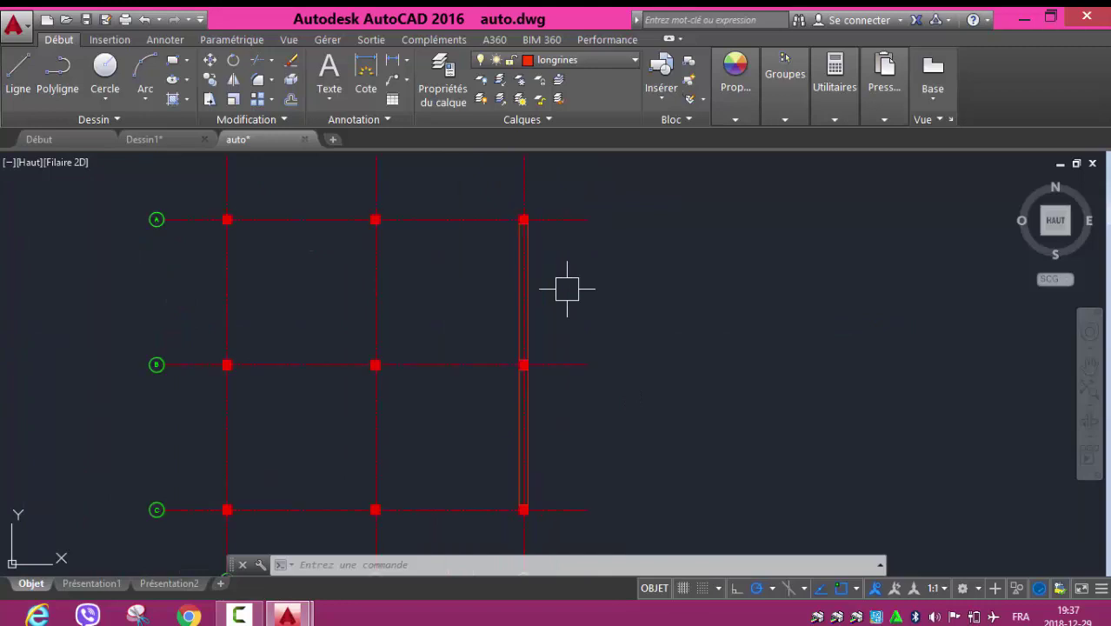
scroll(567, 288, up, 2)
scroll(567, 288, down, 2)
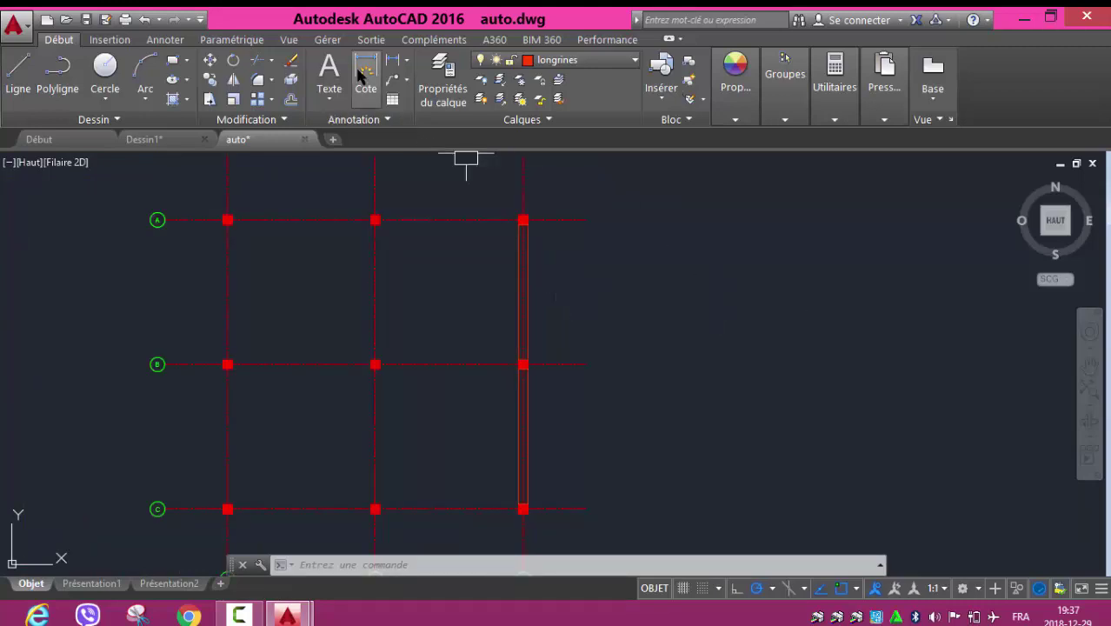
- Start a linear dimension at a column, then cancel it
click(361, 76)
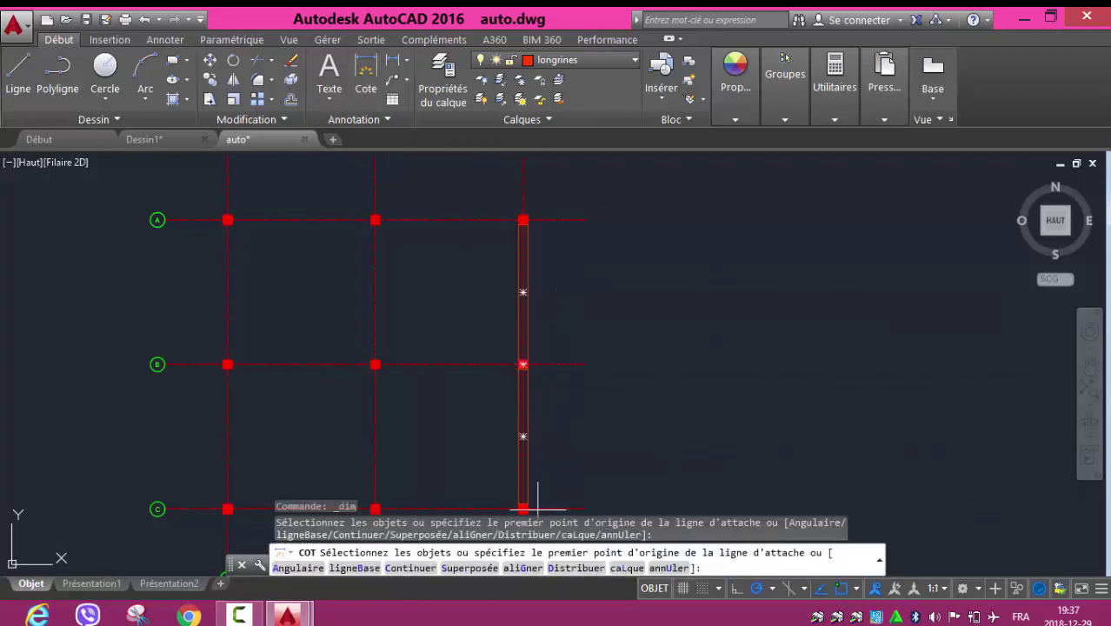
scroll(537, 502, up, 2)
scroll(525, 483, up, 2)
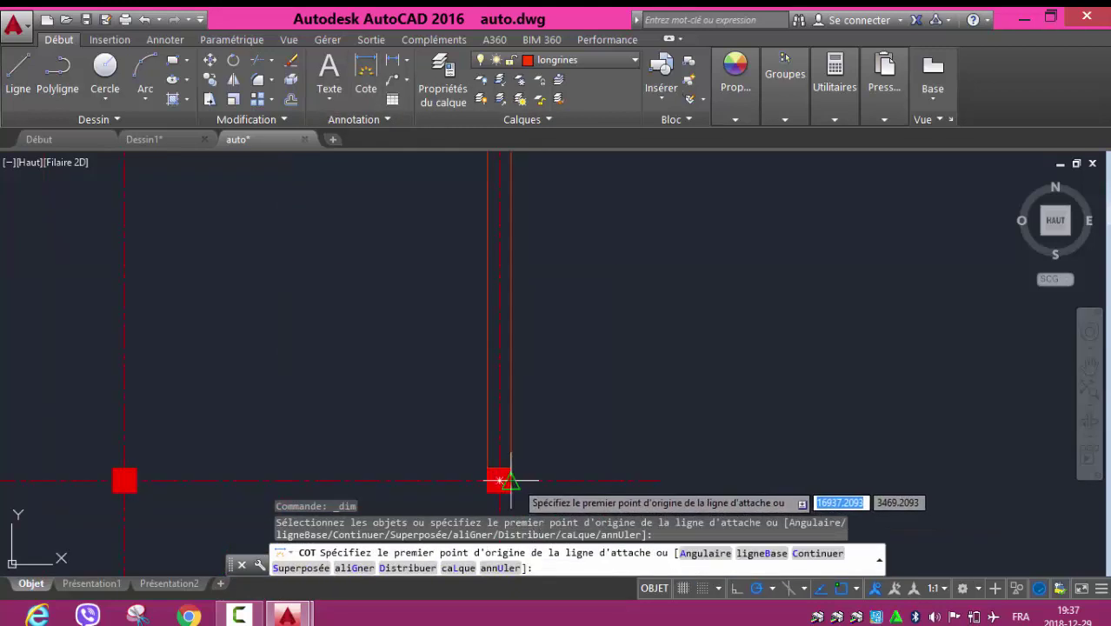
click(510, 481)
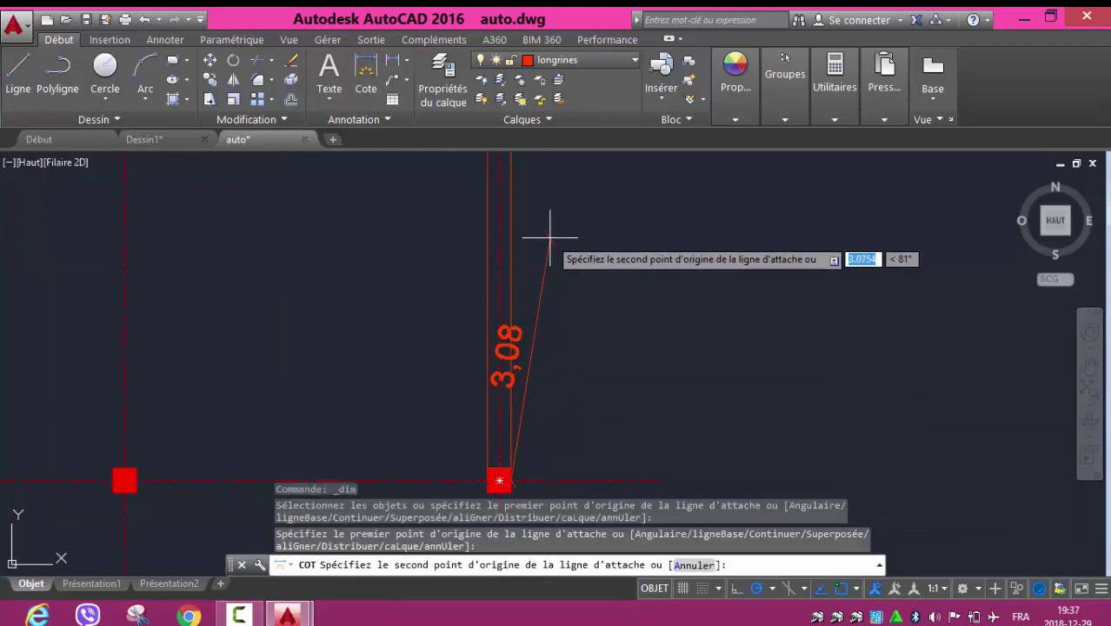
key(Escape)
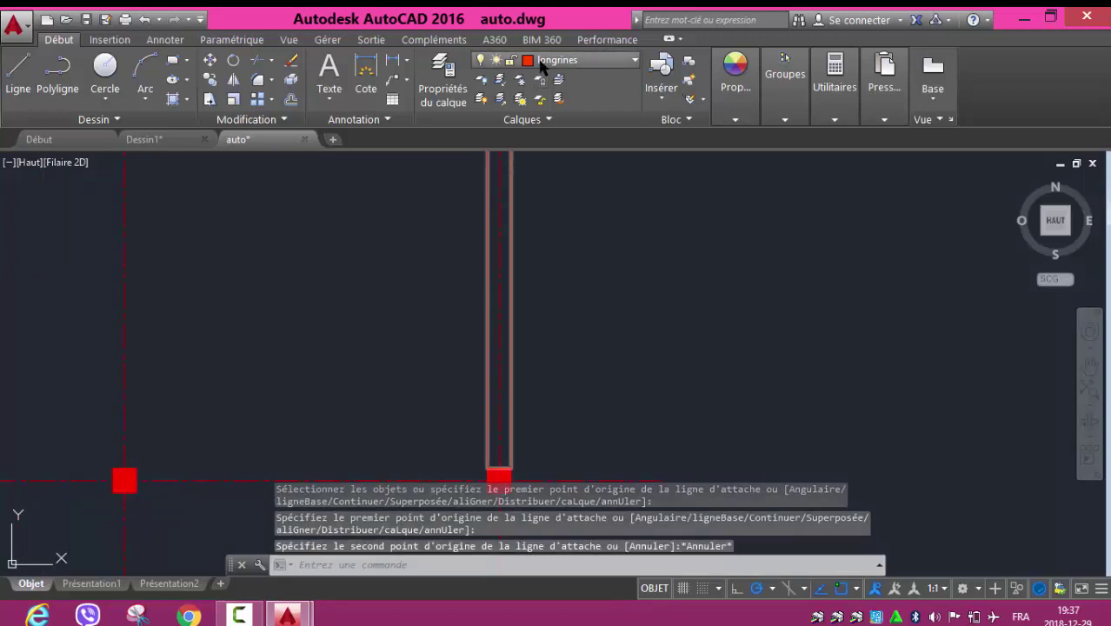
- Make cotation the current layer and zoom out to show the whole A–C / 1–3 grid
click(540, 61)
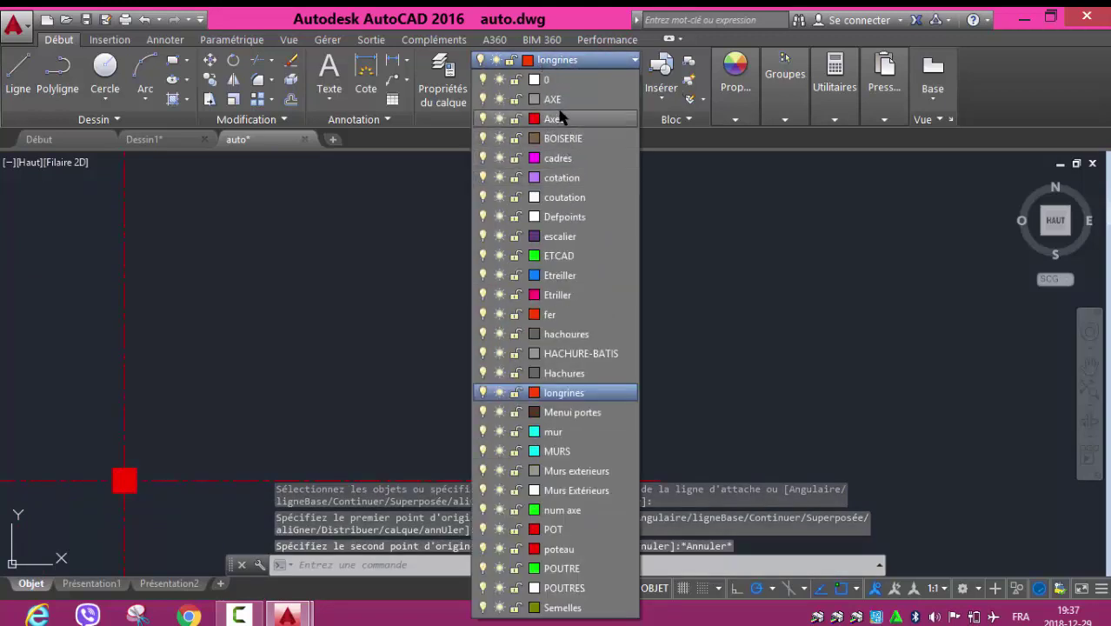
click(561, 178)
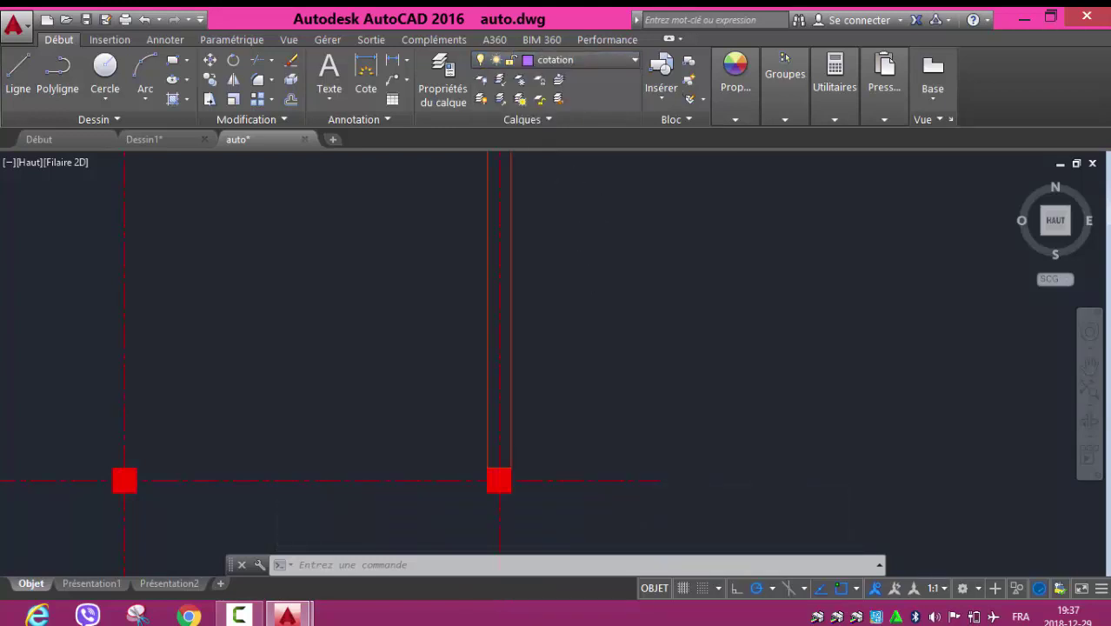
scroll(595, 248, down, 5)
middle_drag(596, 248, 498, 375)
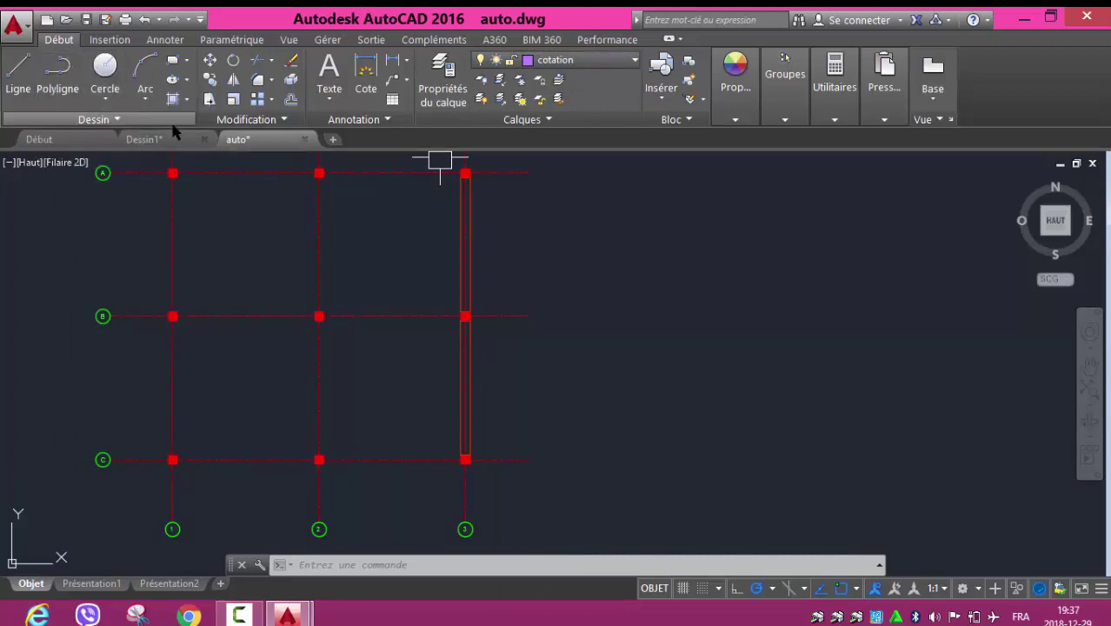
- Place a 4,6 span dimension between the columns along axis 3
click(365, 74)
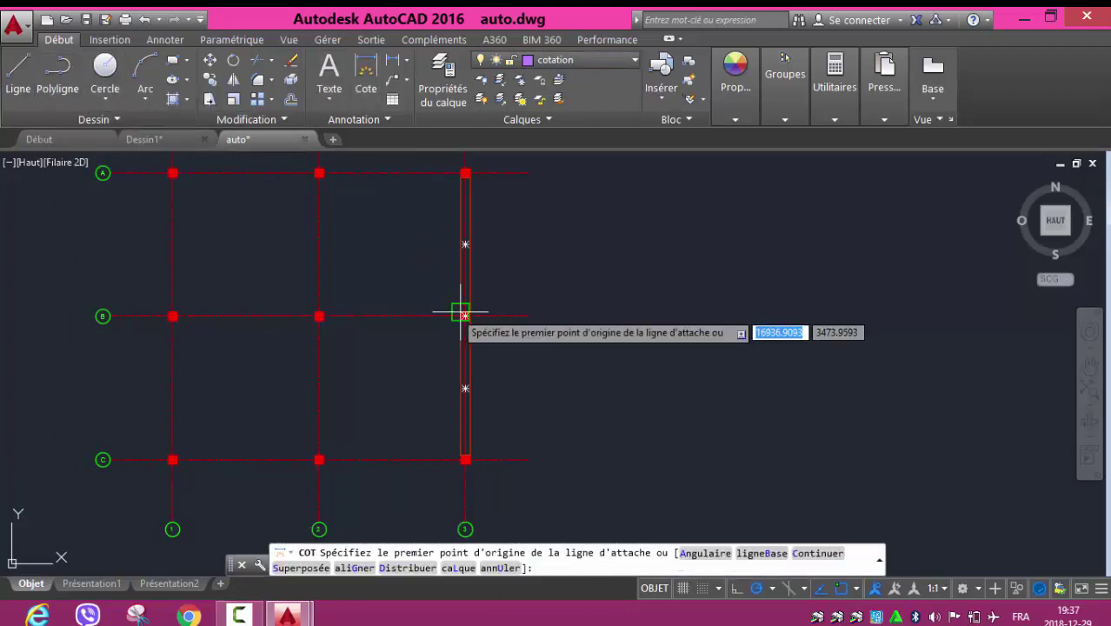
scroll(465, 314, up, 3)
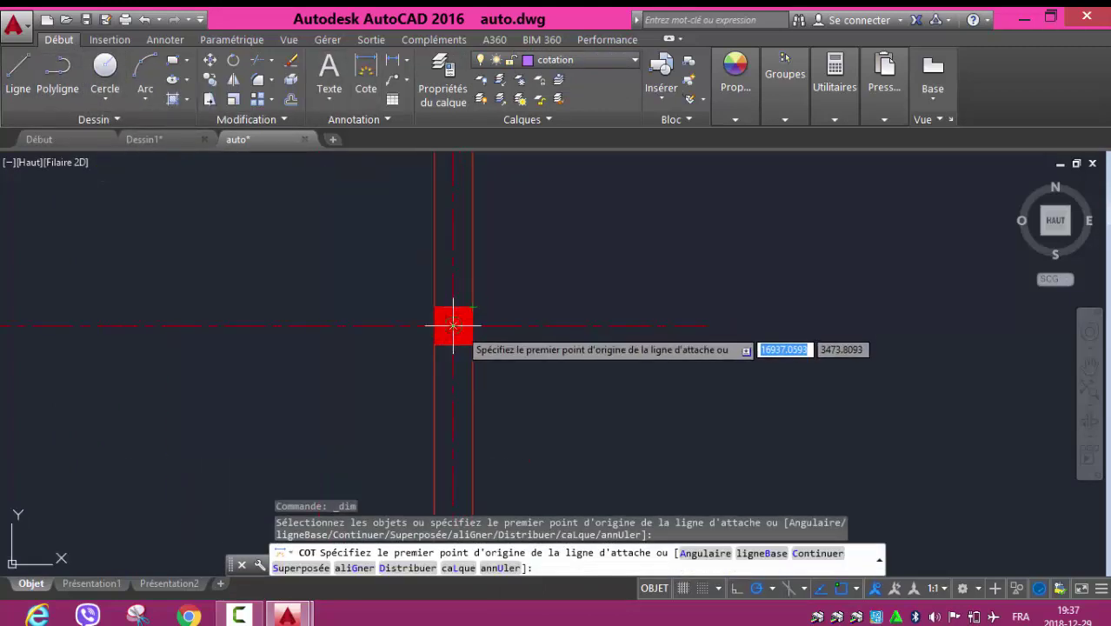
click(453, 326)
scroll(545, 366, down, 3)
middle_drag(521, 366, 514, 156)
scroll(484, 398, up, 3)
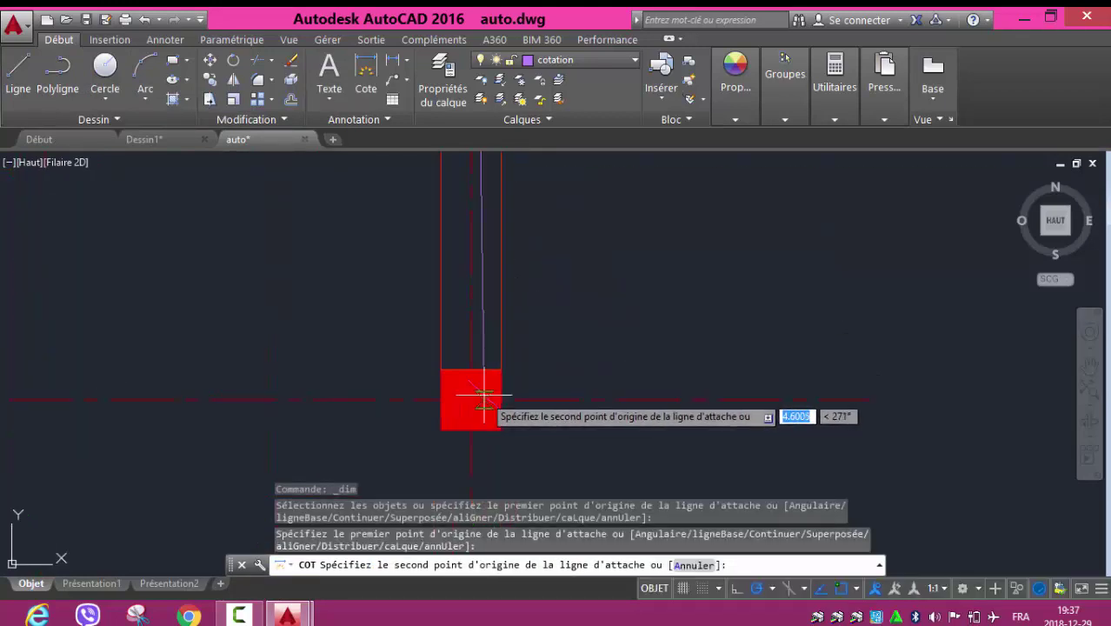
scroll(484, 399, up, 5)
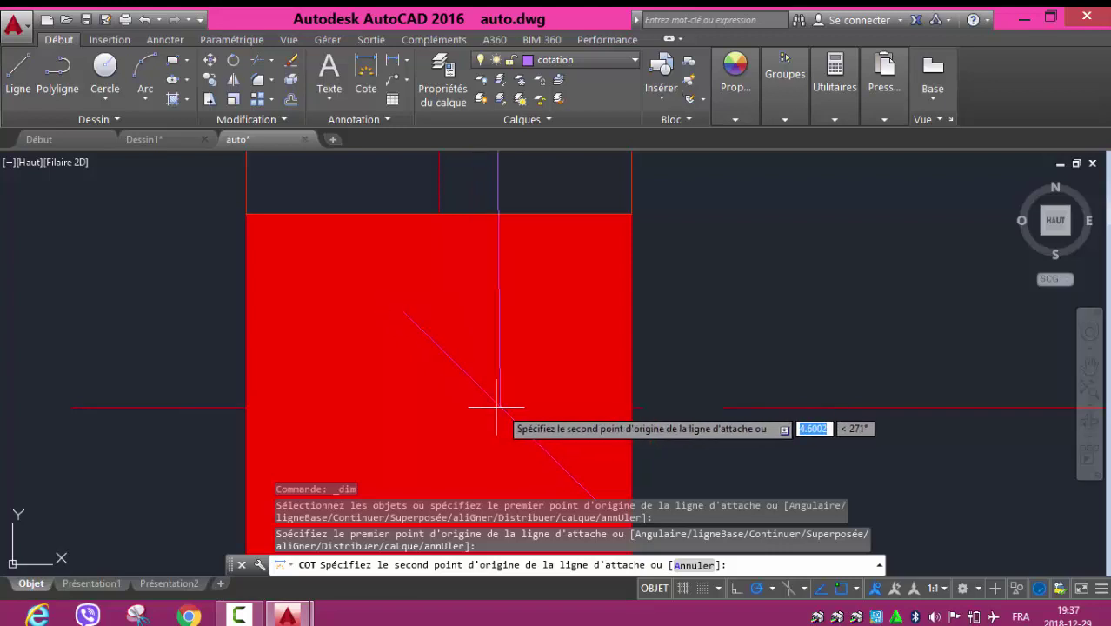
scroll(437, 407, down, 2)
click(437, 406)
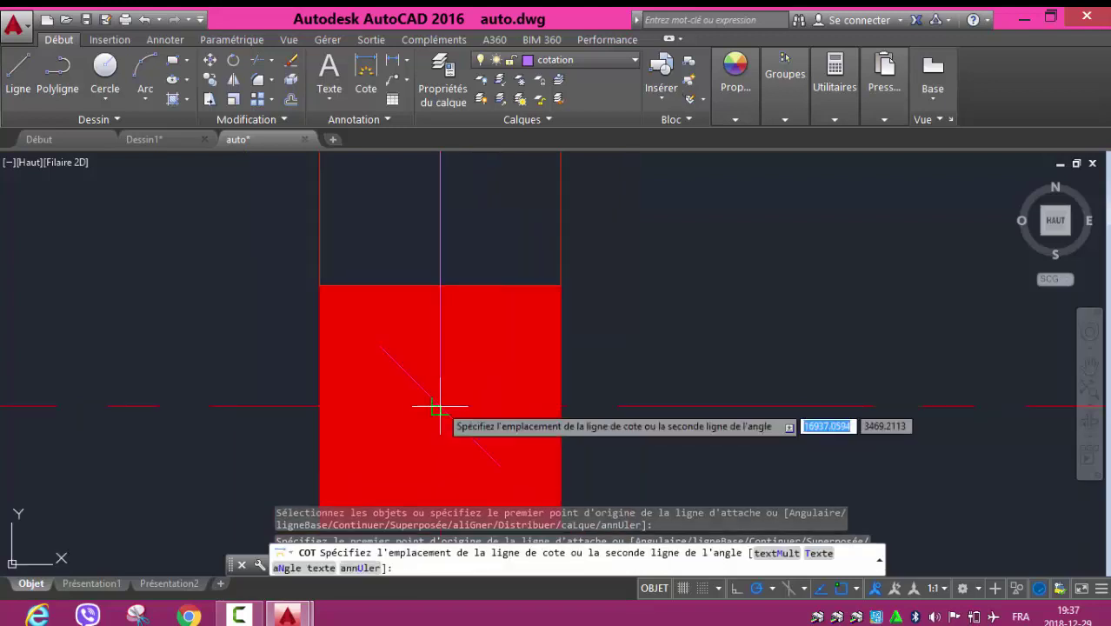
click(714, 406)
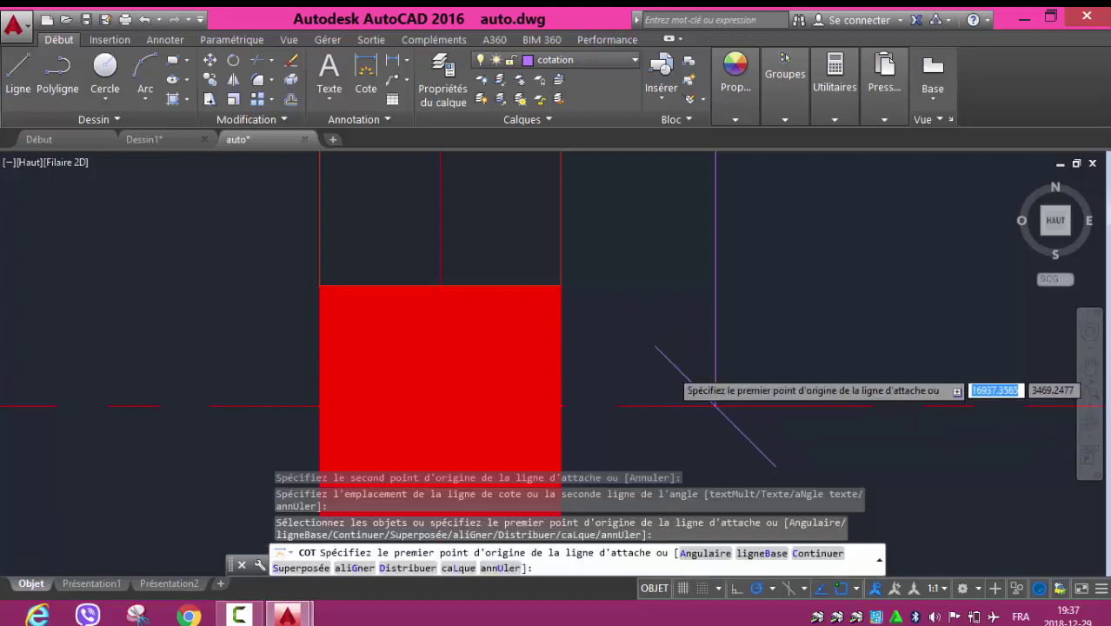
- Continue the chain with a 0,46 dimension, then undo the whole dimension group
scroll(652, 356, down, 3)
scroll(652, 356, down, 2)
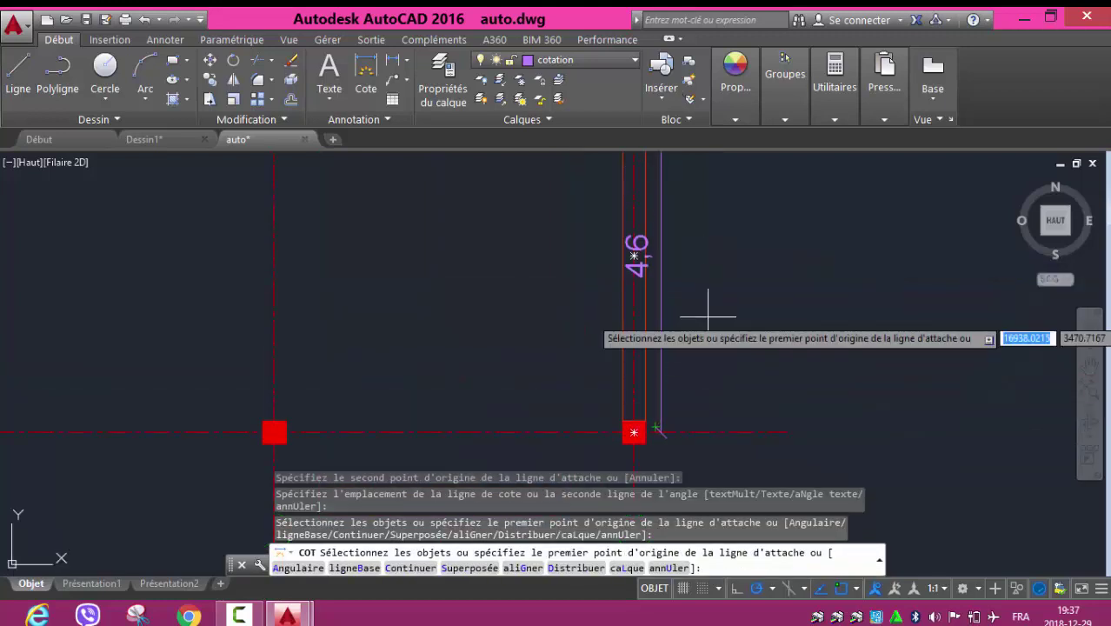
scroll(707, 318, down, 3)
scroll(707, 313, down, 1)
scroll(709, 304, up, 5)
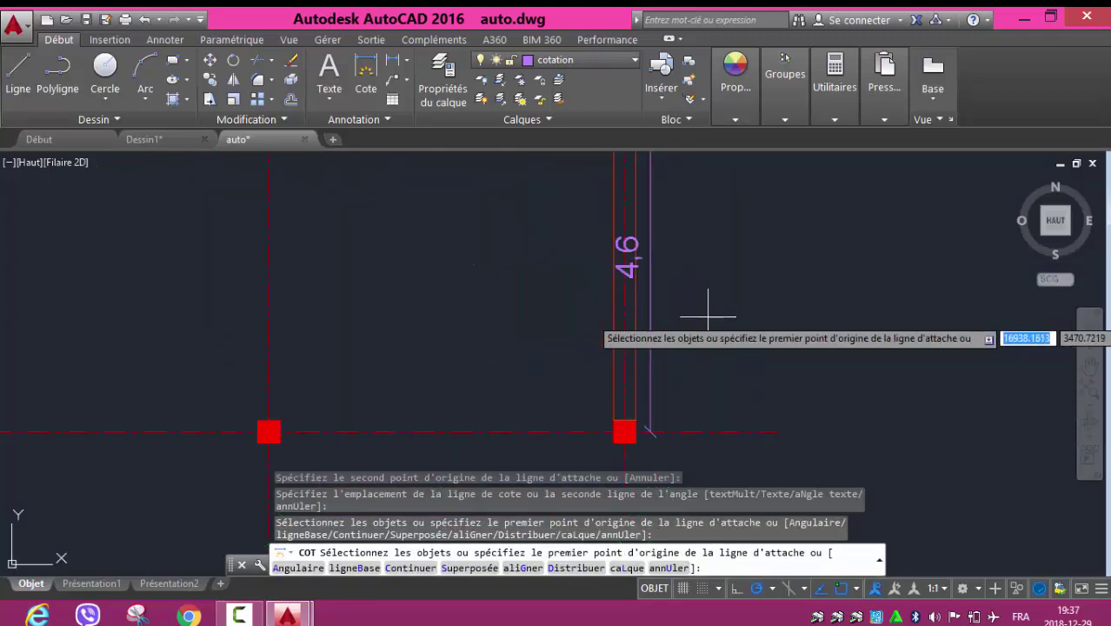
text(c)
key(Return)
click(647, 397)
click(648, 394)
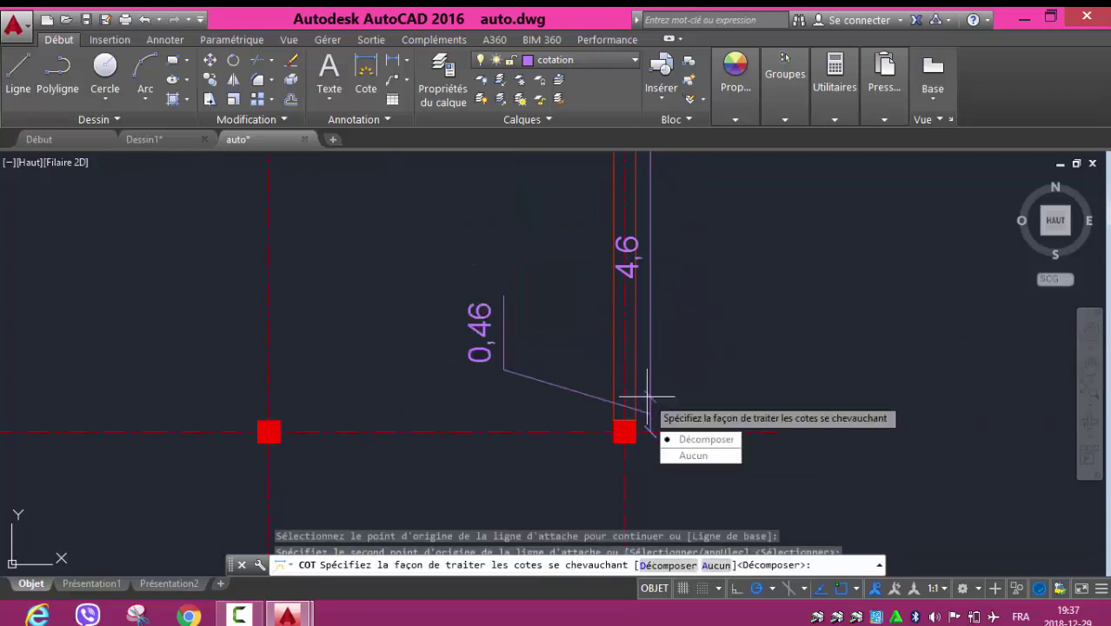
key(Return)
text(1)
key(Return)
click(140, 21)
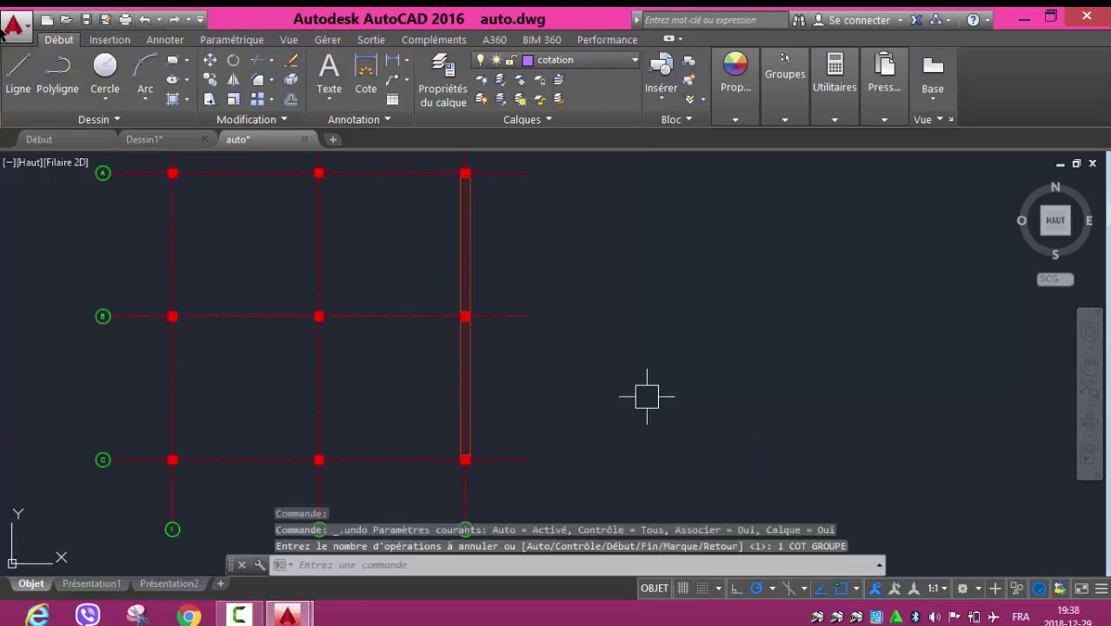
- Start dimensioning, confirm ISO-25 in the dimension style list, and switch to baseline mode
click(365, 75)
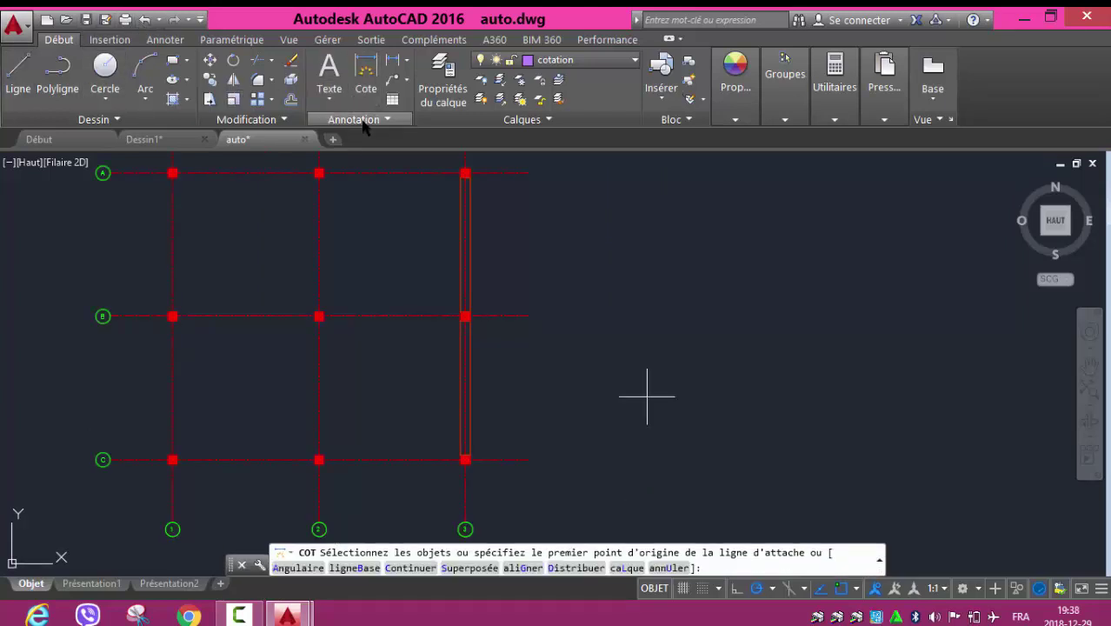
click(359, 116)
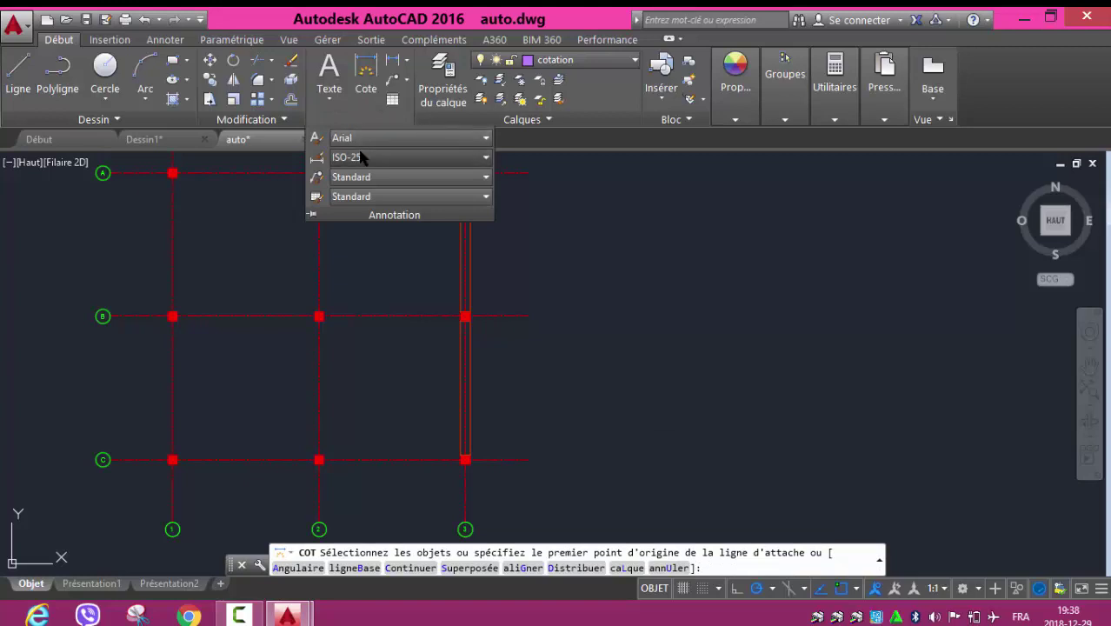
click(361, 157)
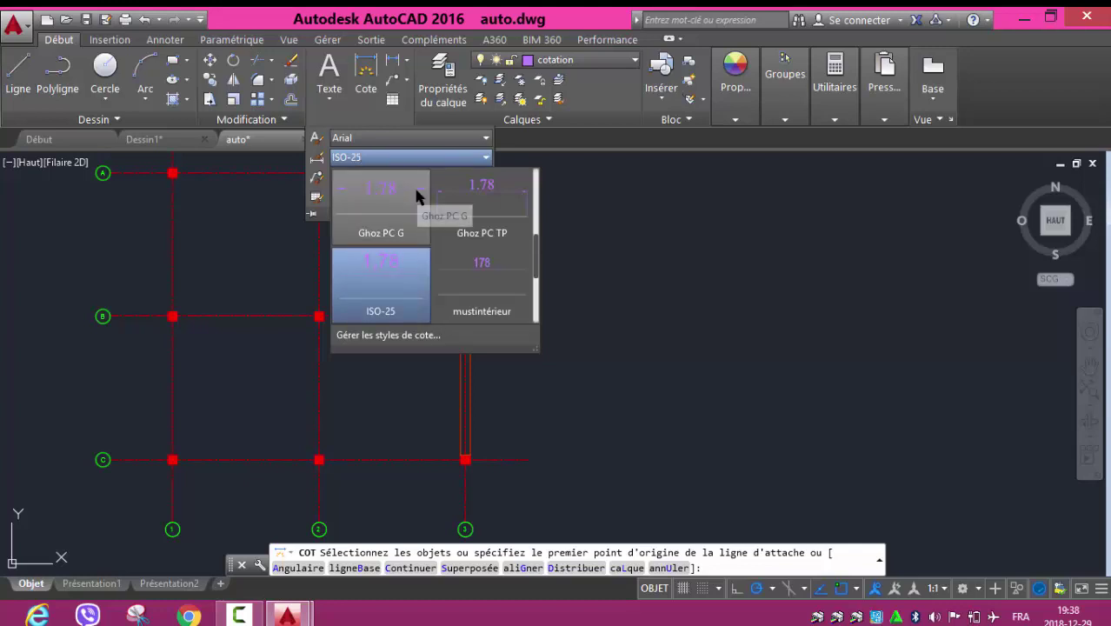
text(b)
key(Return)
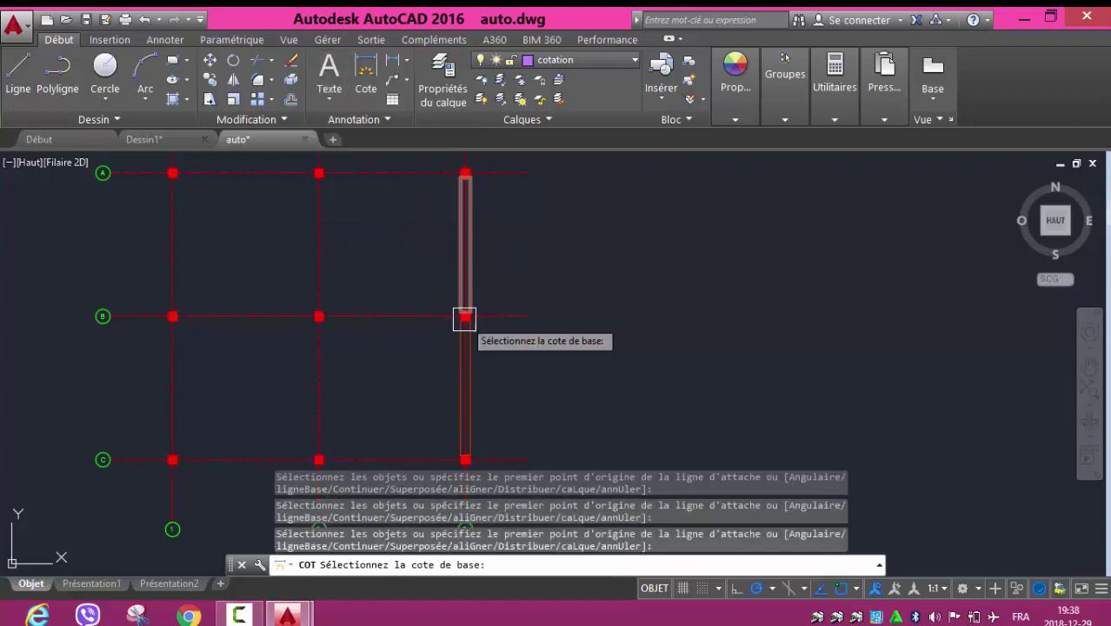
- Dimension the 4,6 span along axis 3 beside the right column line
scroll(463, 315, up, 2)
key(Return)
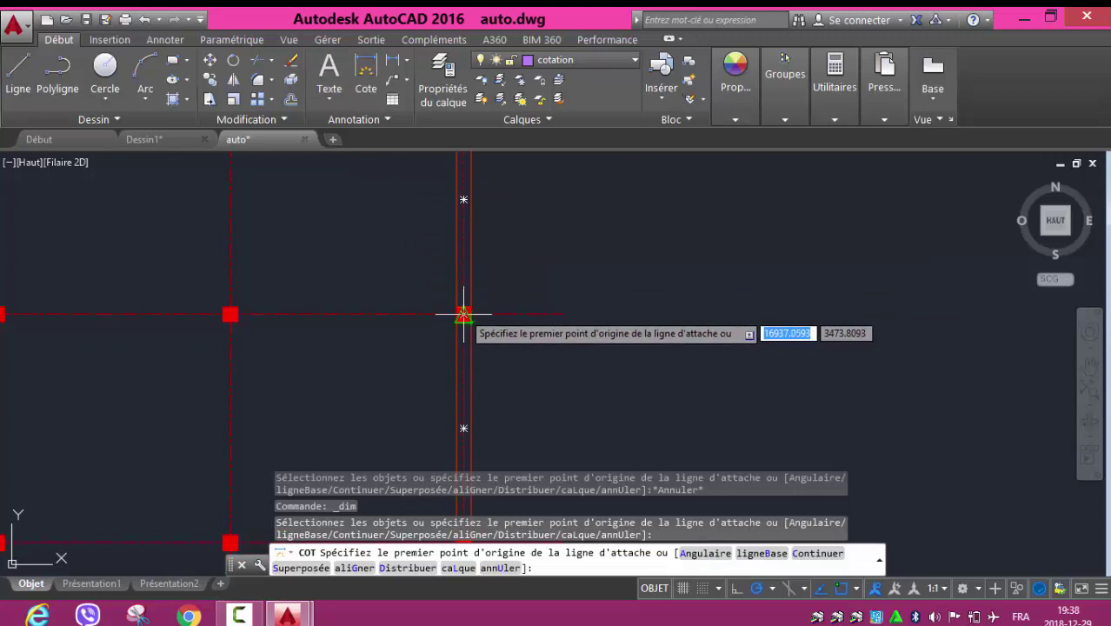
scroll(464, 315, up, 1)
scroll(460, 320, up, 1)
click(458, 324)
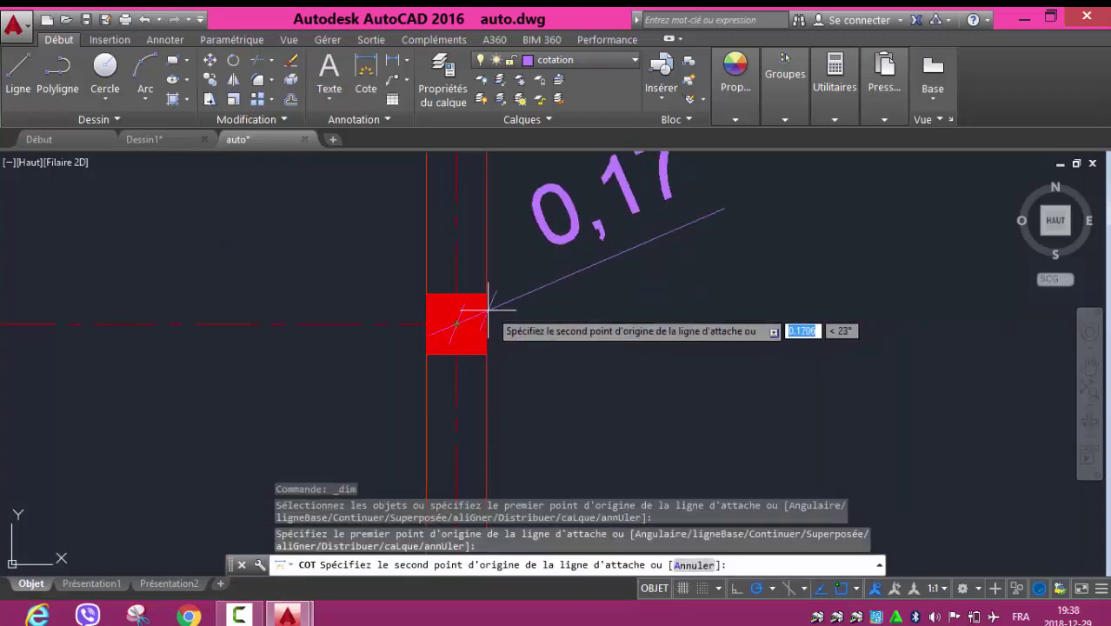
scroll(521, 256, down, 1)
scroll(526, 248, down, 2)
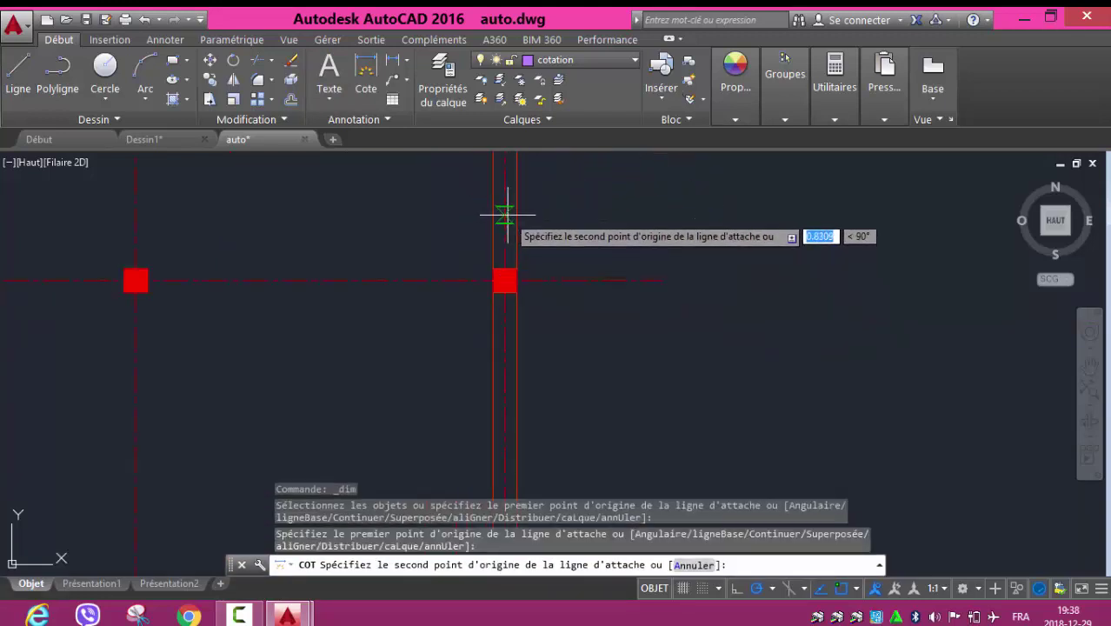
scroll(507, 213, down, 2)
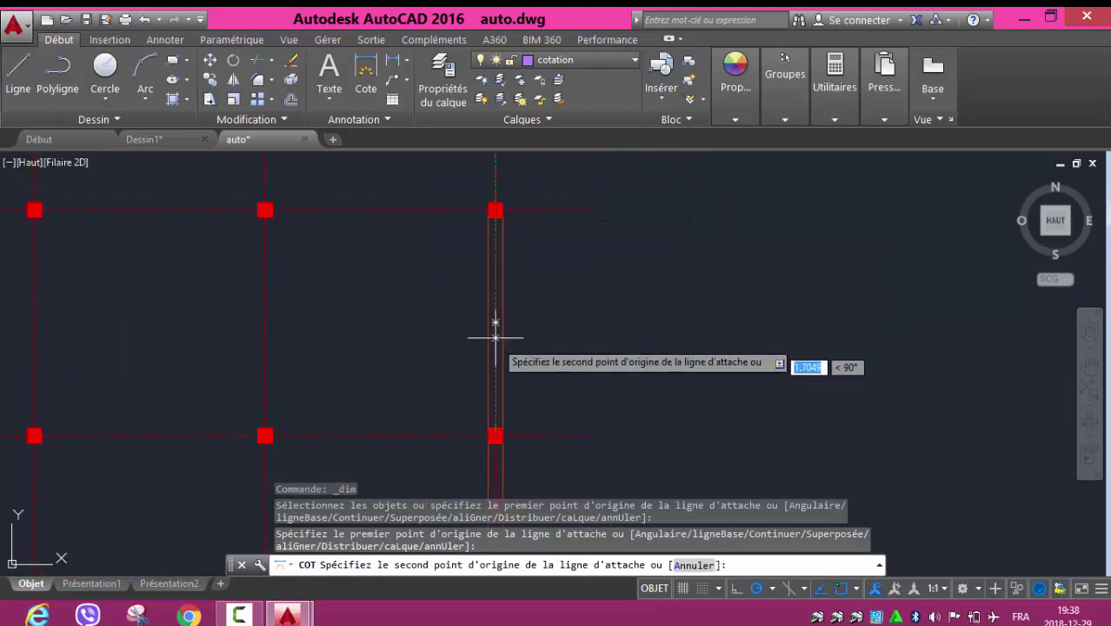
scroll(484, 210, up, 4)
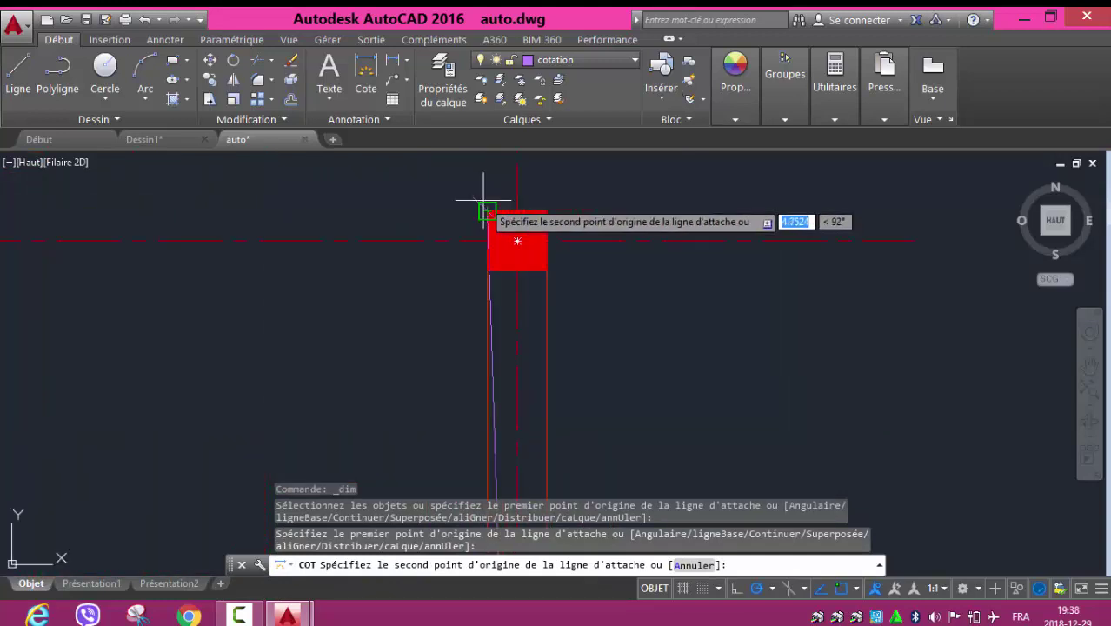
click(516, 240)
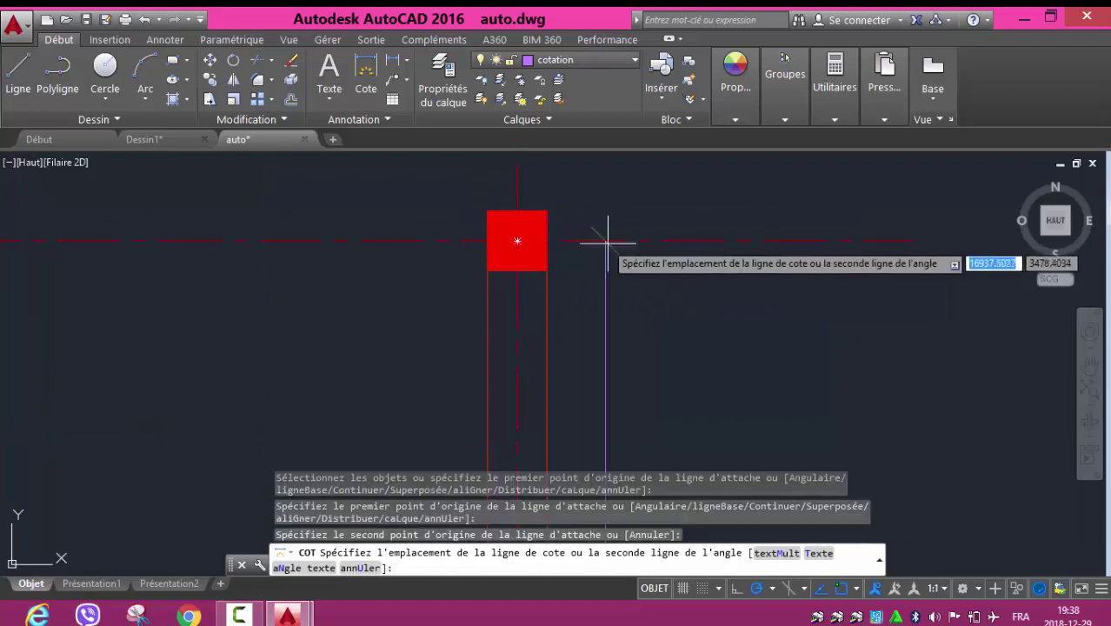
click(673, 238)
- Add the 4,7 span dimension above row A between axes 2 and 3
scroll(669, 291, down, 2)
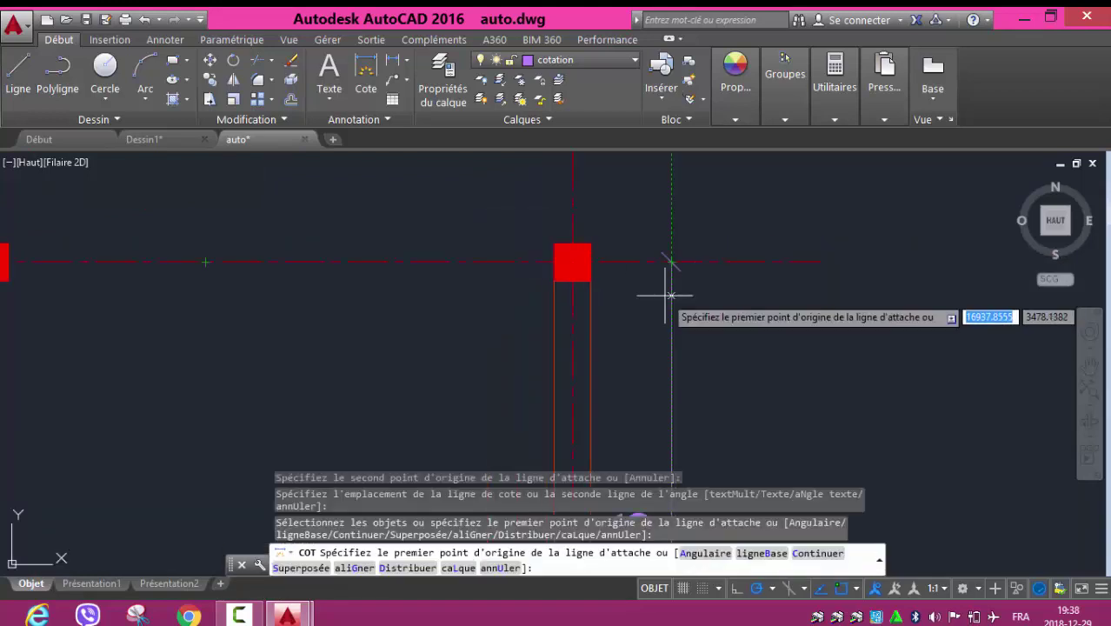
scroll(669, 291, down, 2)
mouse_move(723, 410)
middle_down()
mouse_move(701, 382)
mouse_move(701, 340)
middle_up()
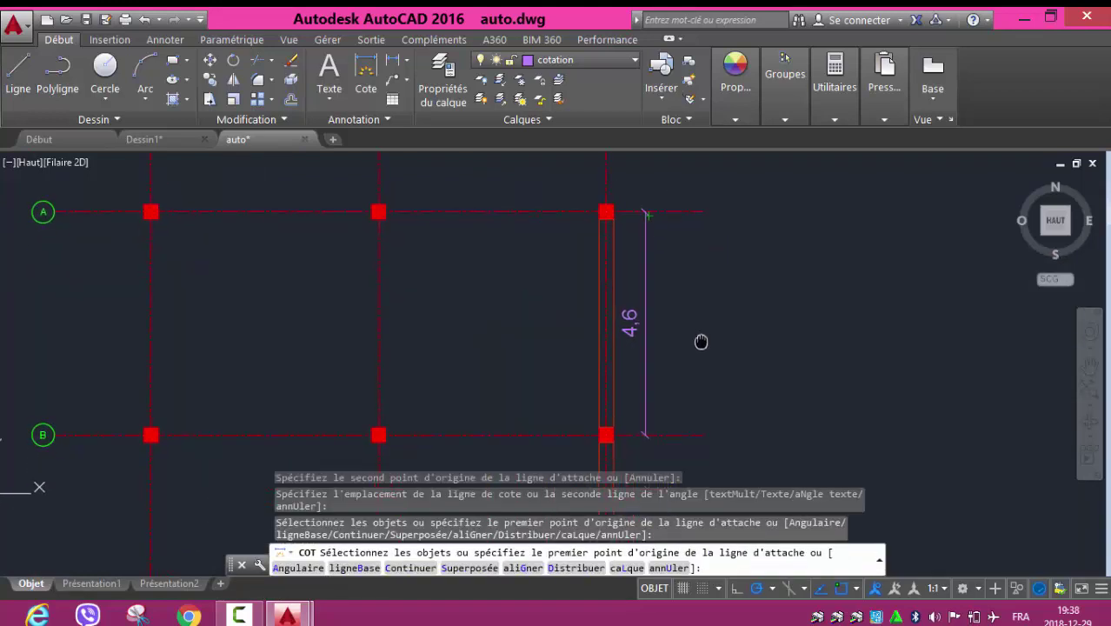
scroll(704, 330, down, 2)
scroll(702, 331, down, 3)
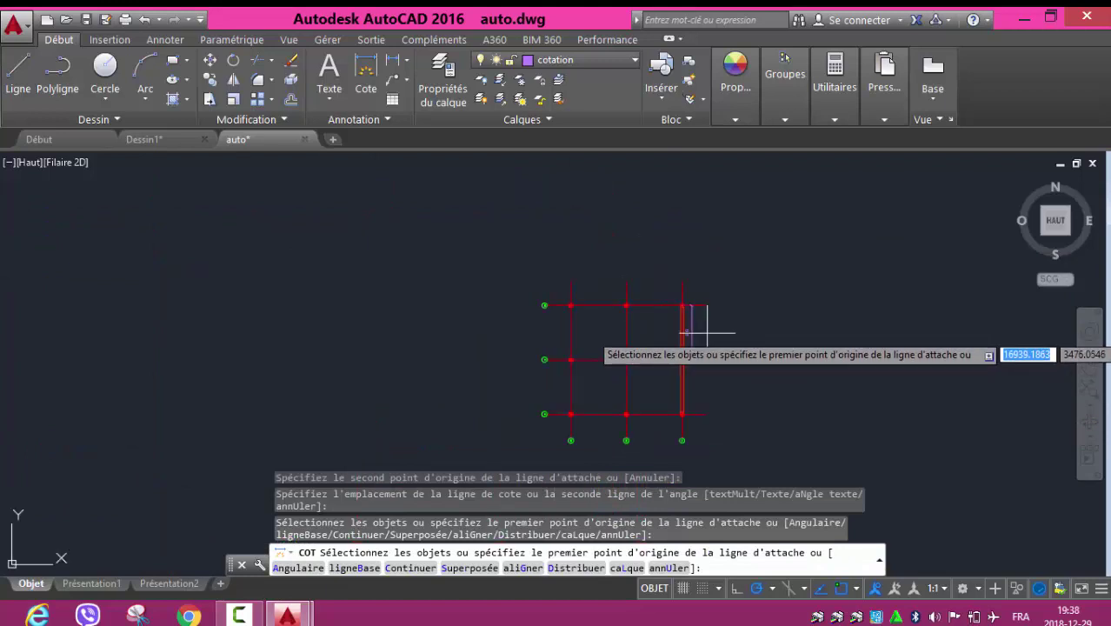
scroll(749, 360, up, 3)
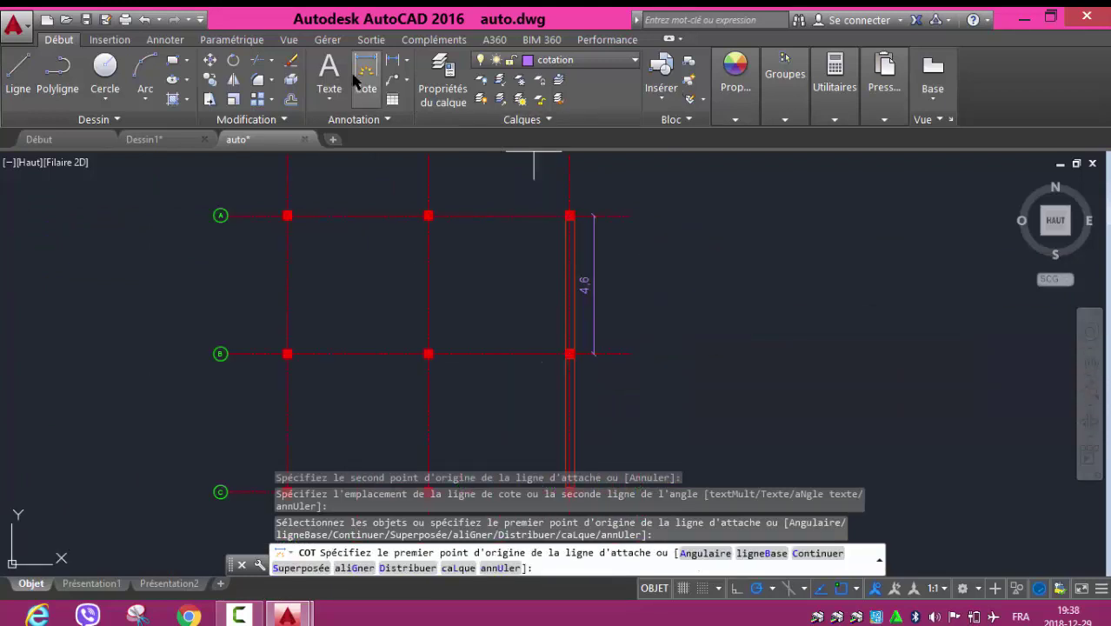
scroll(427, 213, up, 5)
click(420, 236)
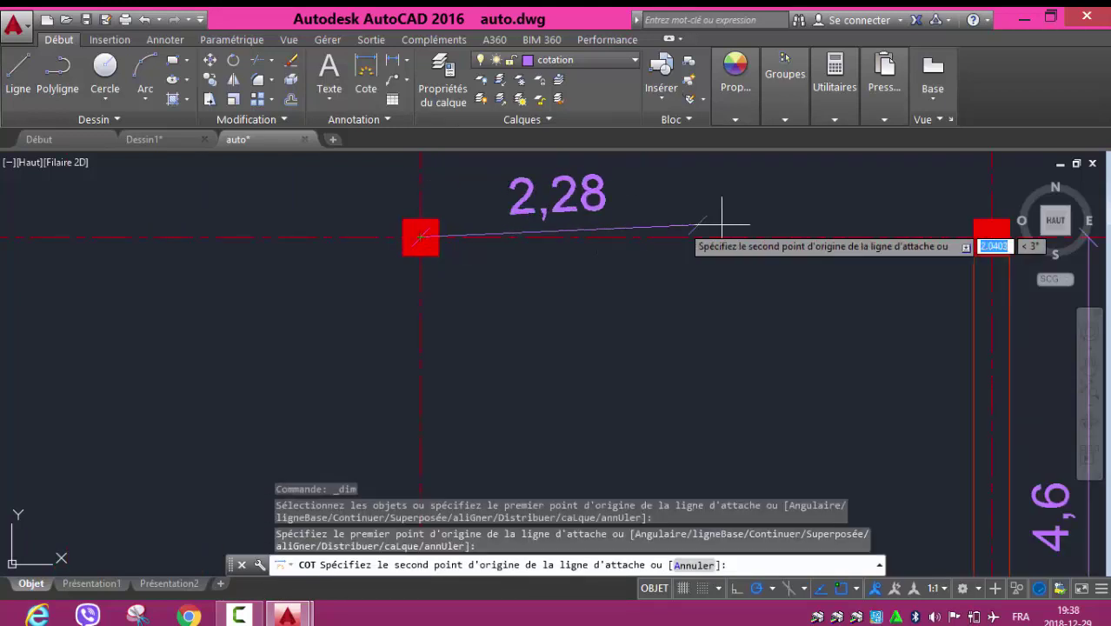
click(991, 236)
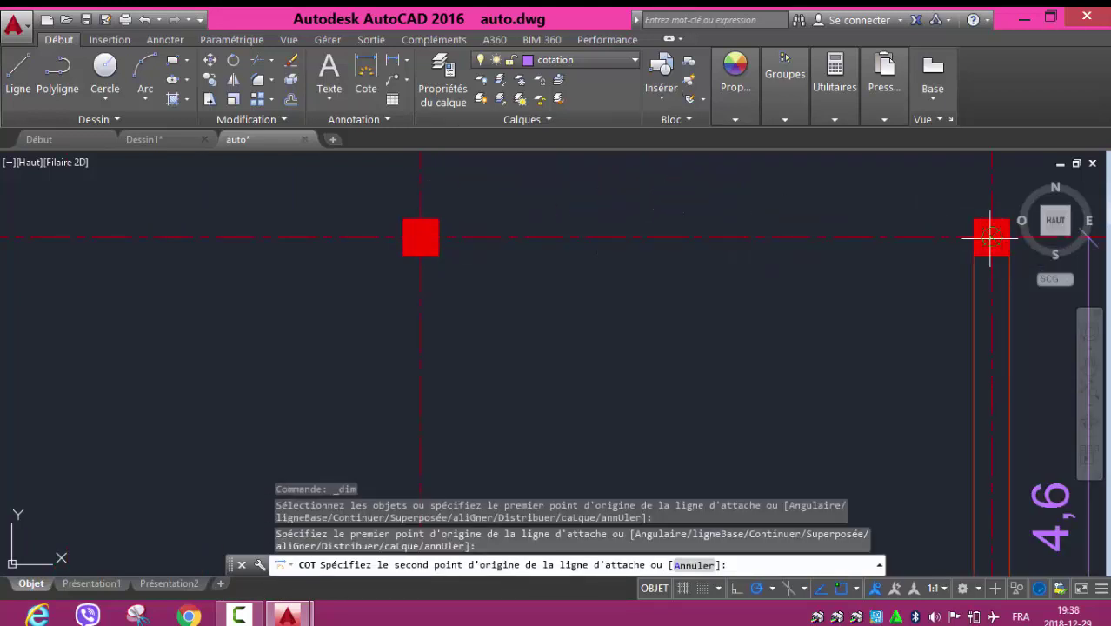
scroll(988, 186, down, 2)
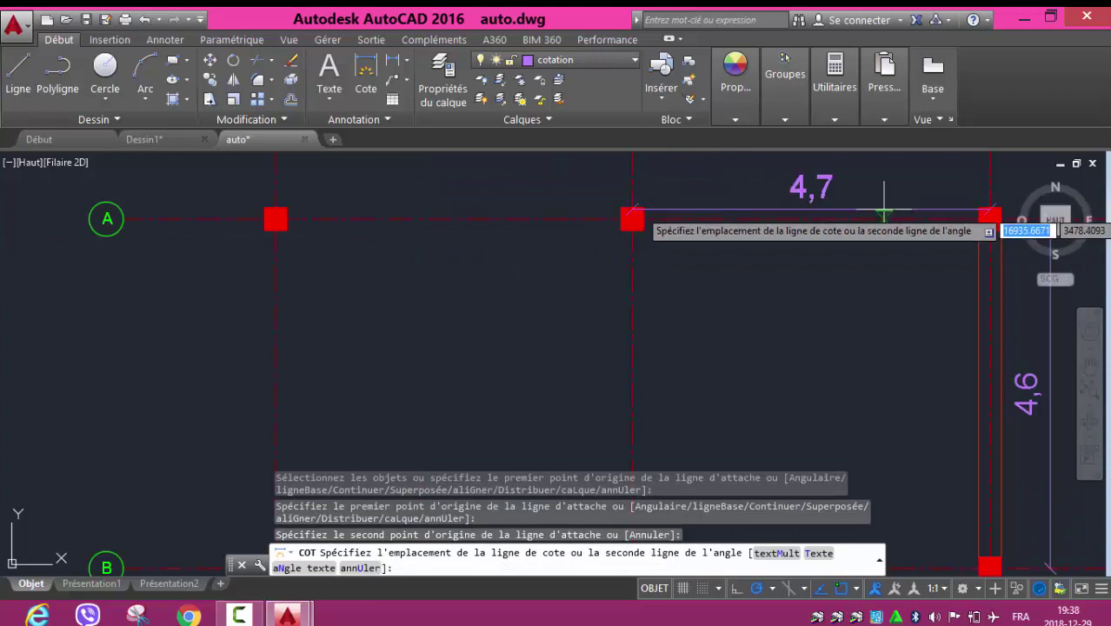
middle_drag(883, 217, 858, 361)
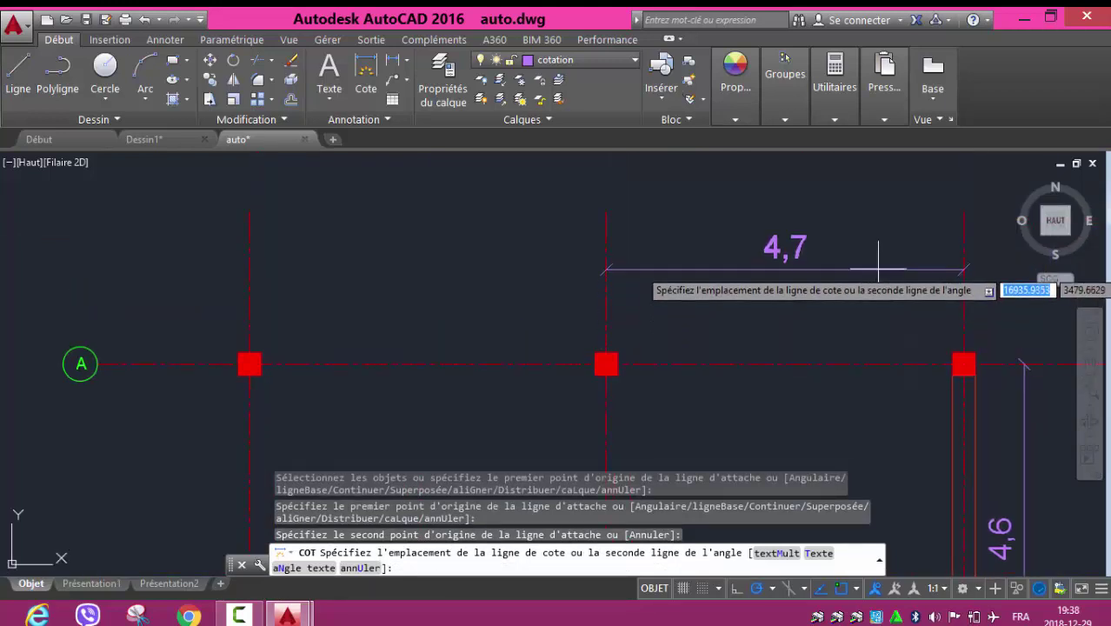
click(962, 265)
- Try continuing from the 4,7 dimension, then cancel the dimension command
scroll(819, 359, down, 2)
key(Escape)
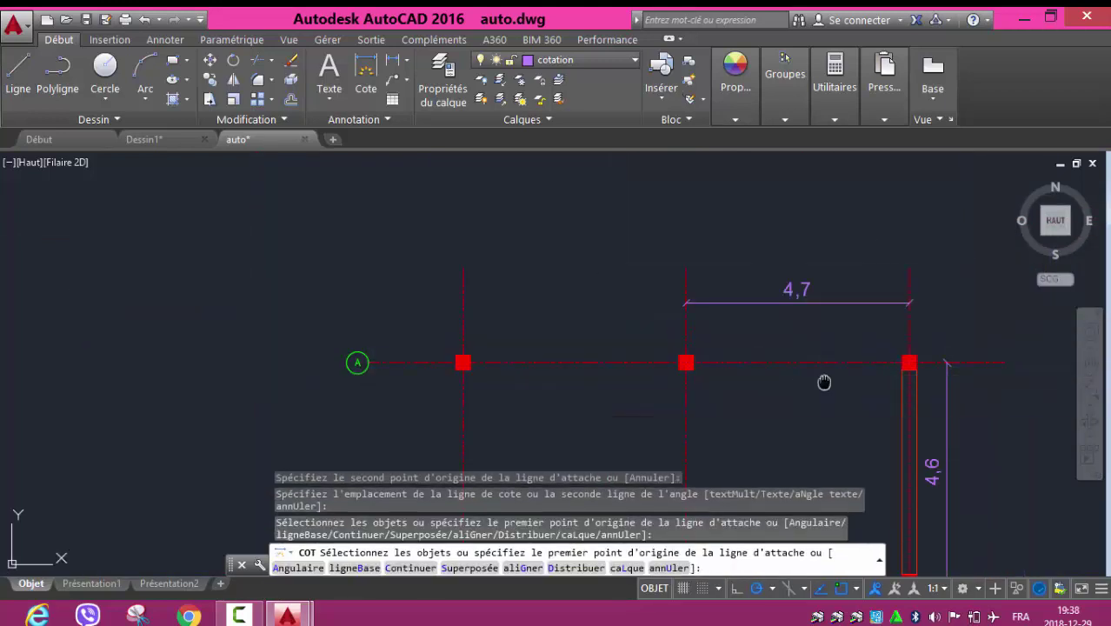
middle_drag(823, 380, 758, 218)
scroll(756, 266, down, 3)
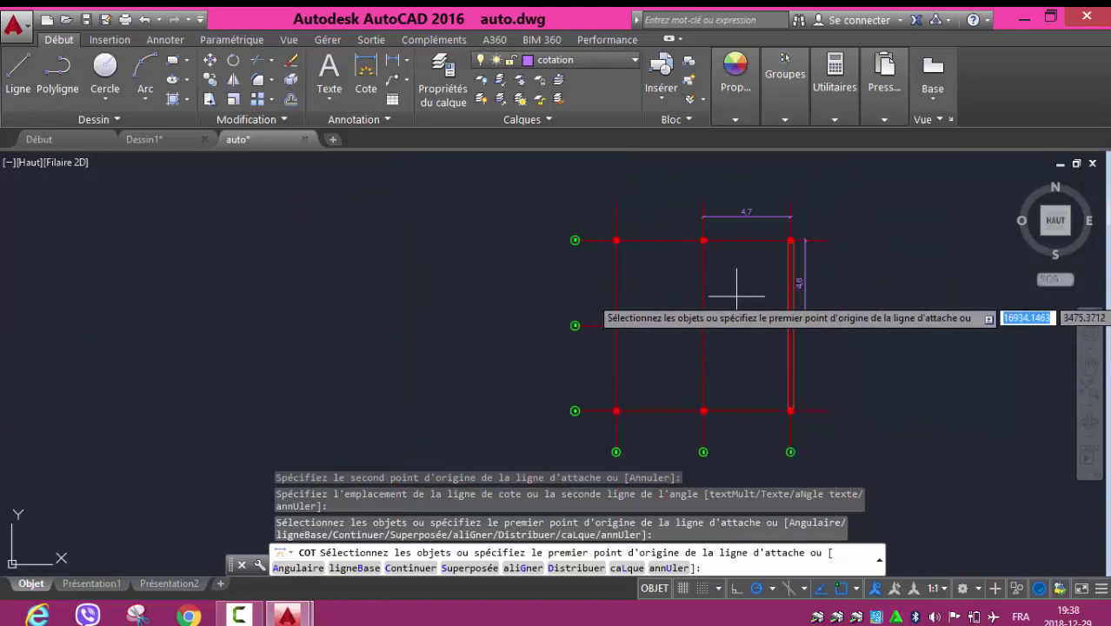
scroll(795, 287, up, 2)
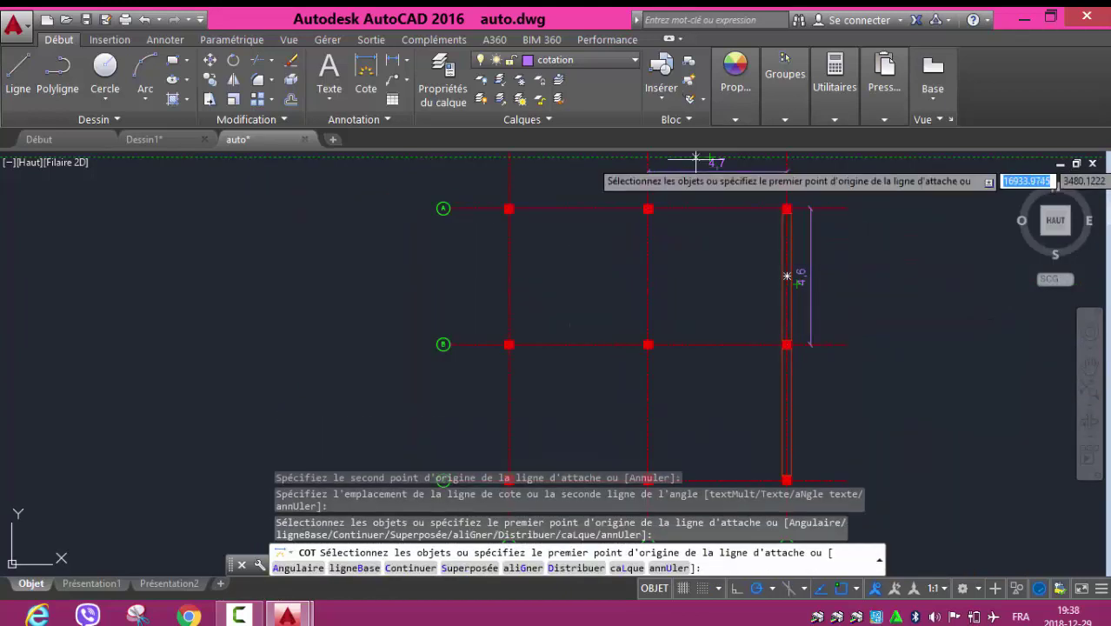
click(793, 277)
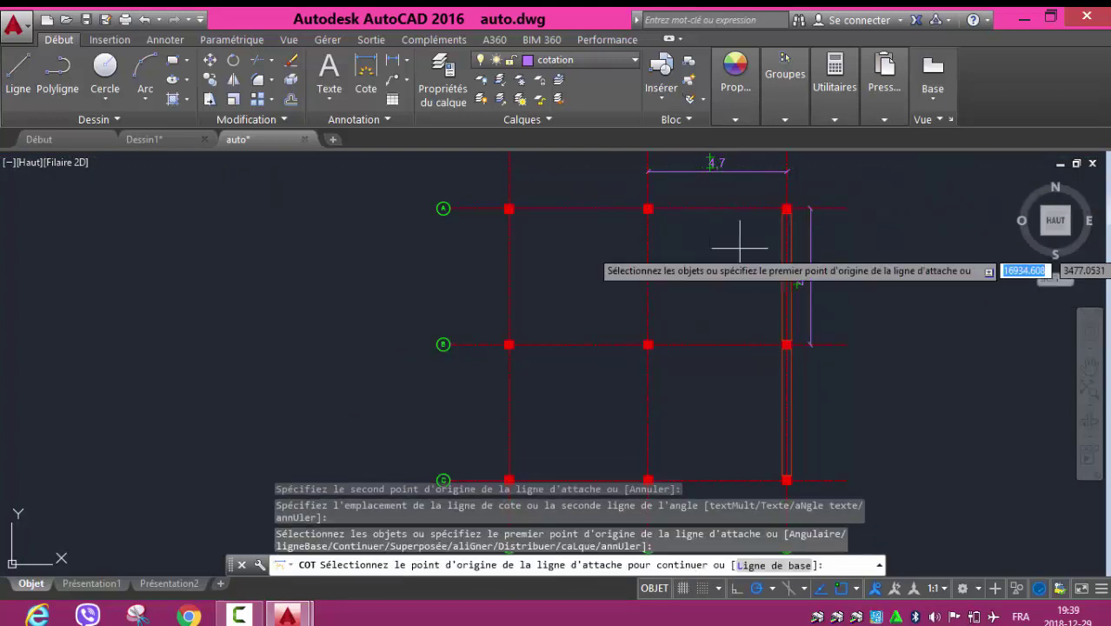
key(Escape)
scroll(782, 335, up, 4)
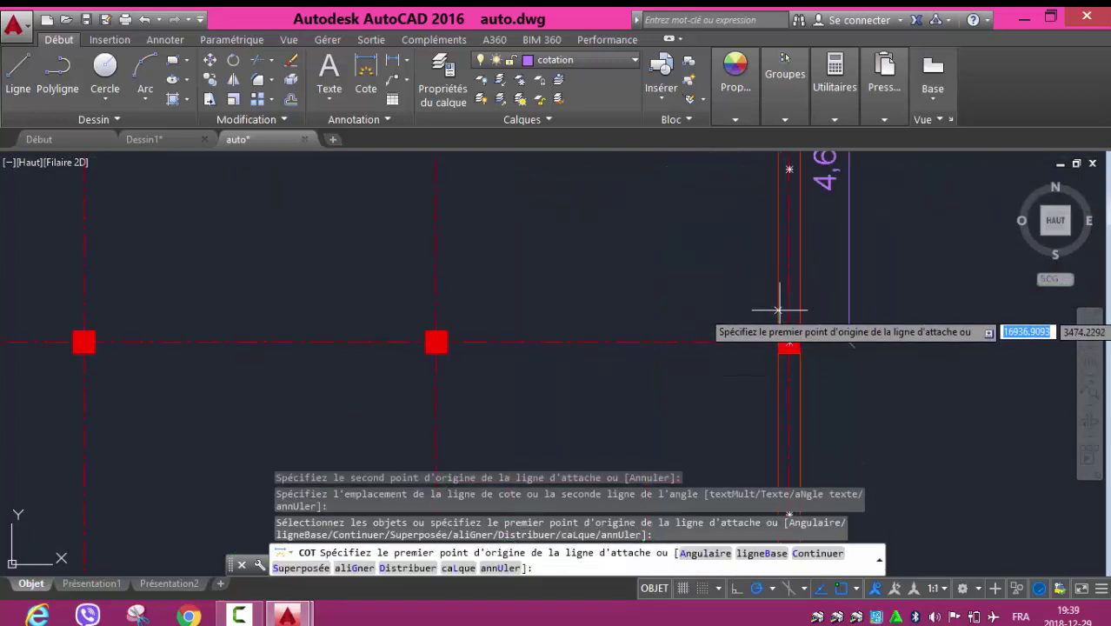
key(Escape)
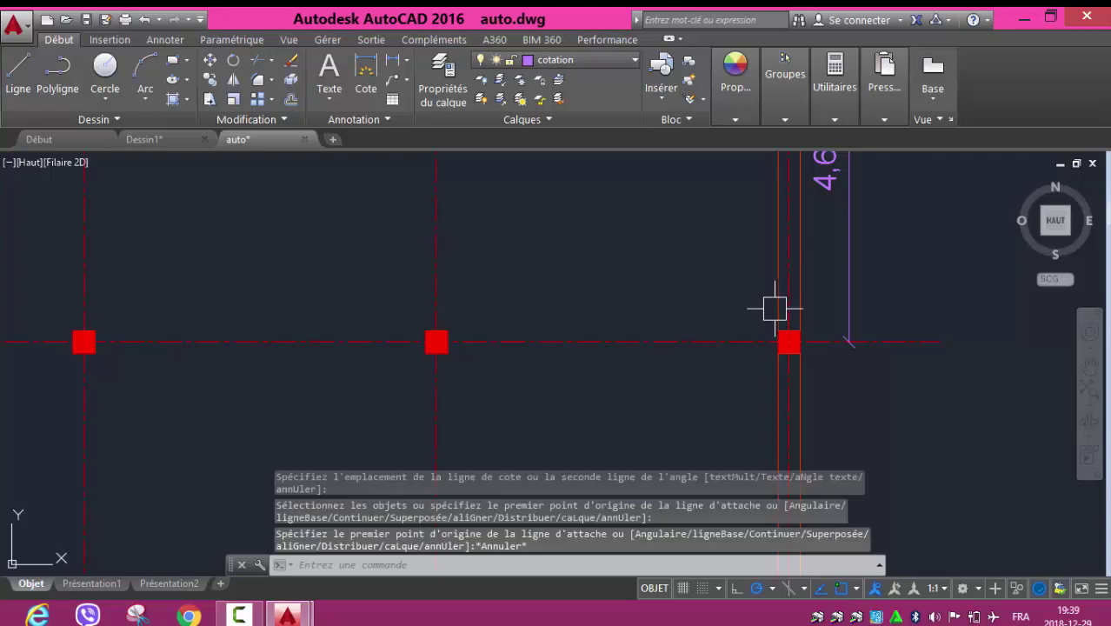
- Delete the two stray vertical outlines along the right column line
click(780, 300)
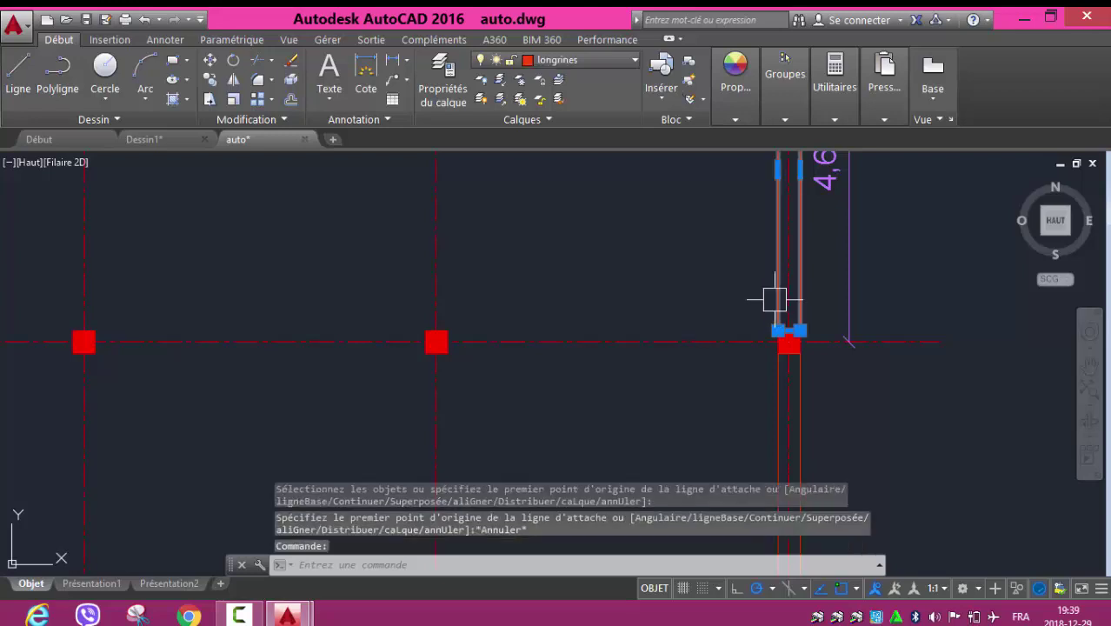
key(Delete)
click(769, 387)
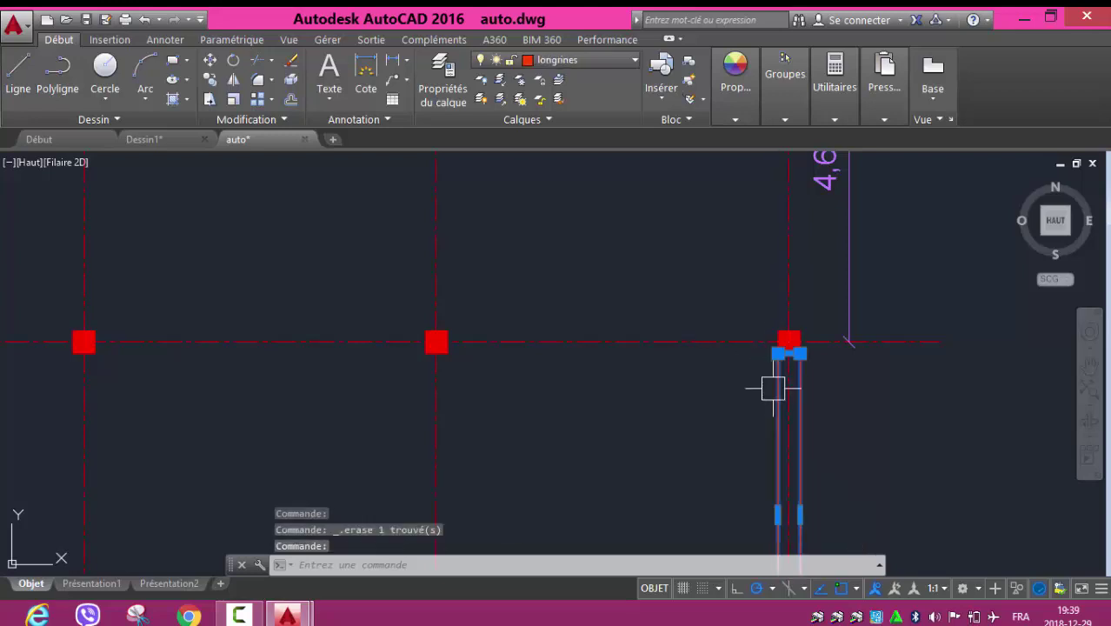
key(Delete)
scroll(635, 229, down, 5)
middle_drag(620, 230, 630, 296)
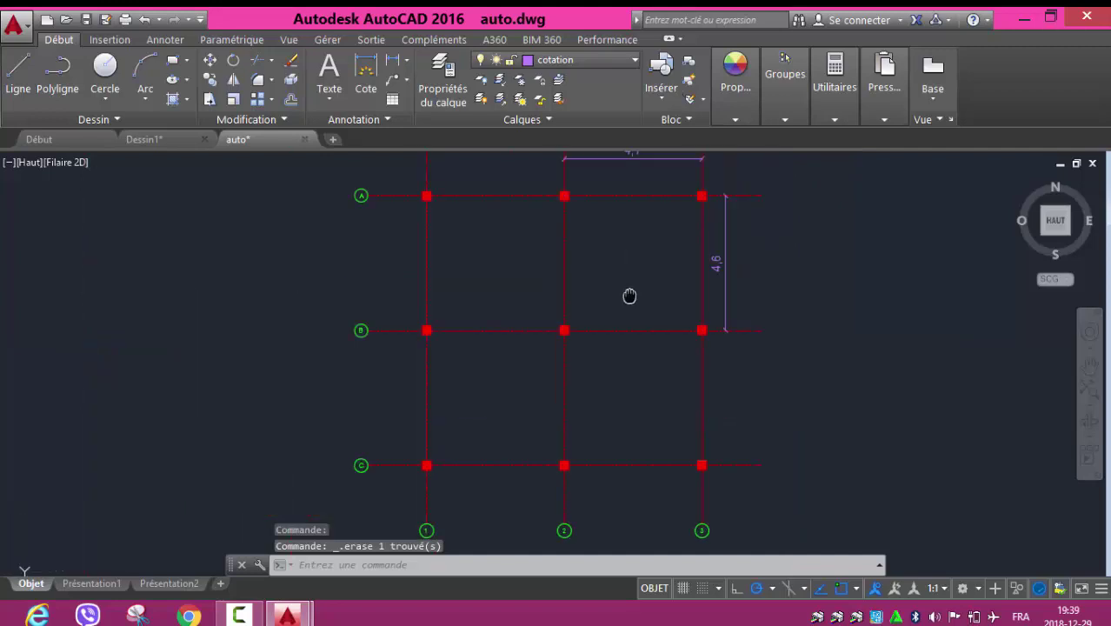
scroll(666, 295, up, 5)
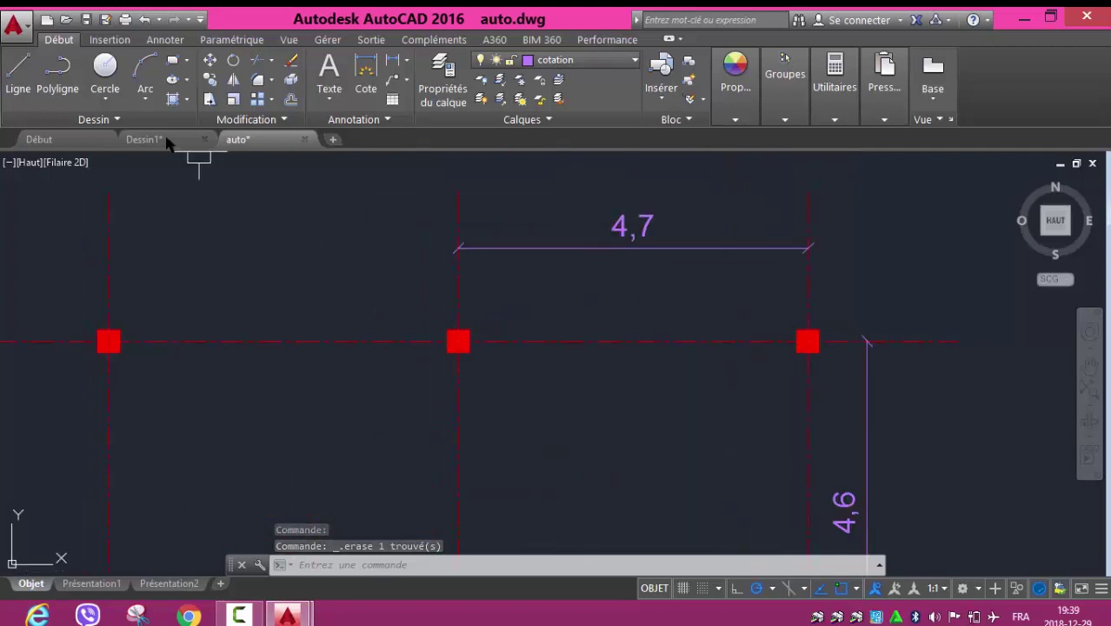
- Abandon a rectangle started at a footing corner on the wrong layer, then bring up the layer list
click(173, 59)
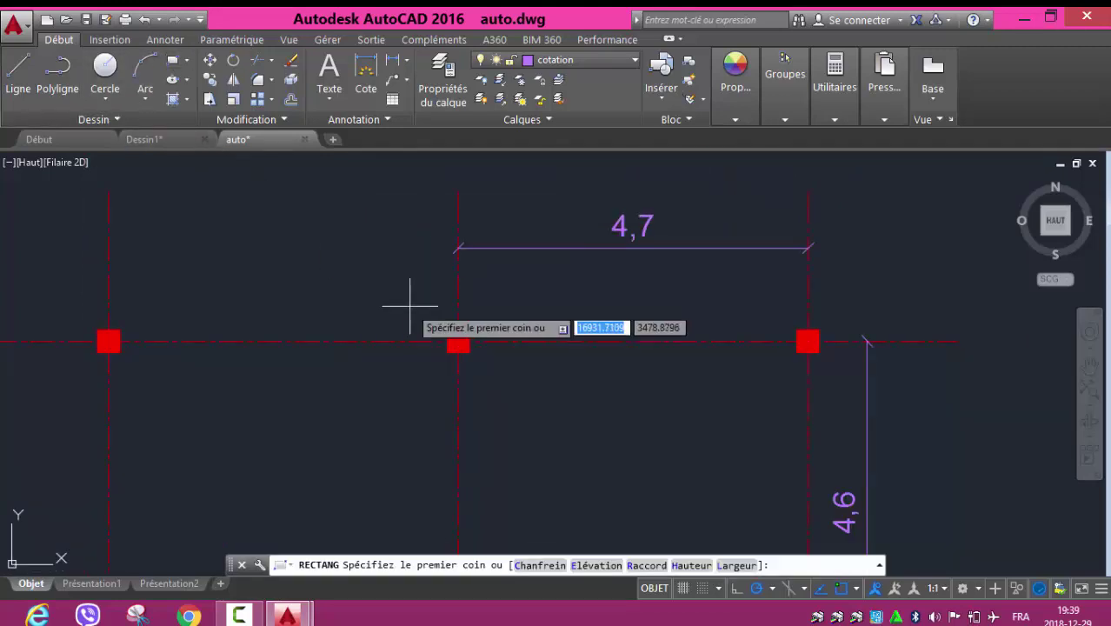
scroll(459, 298, up, 4)
click(490, 378)
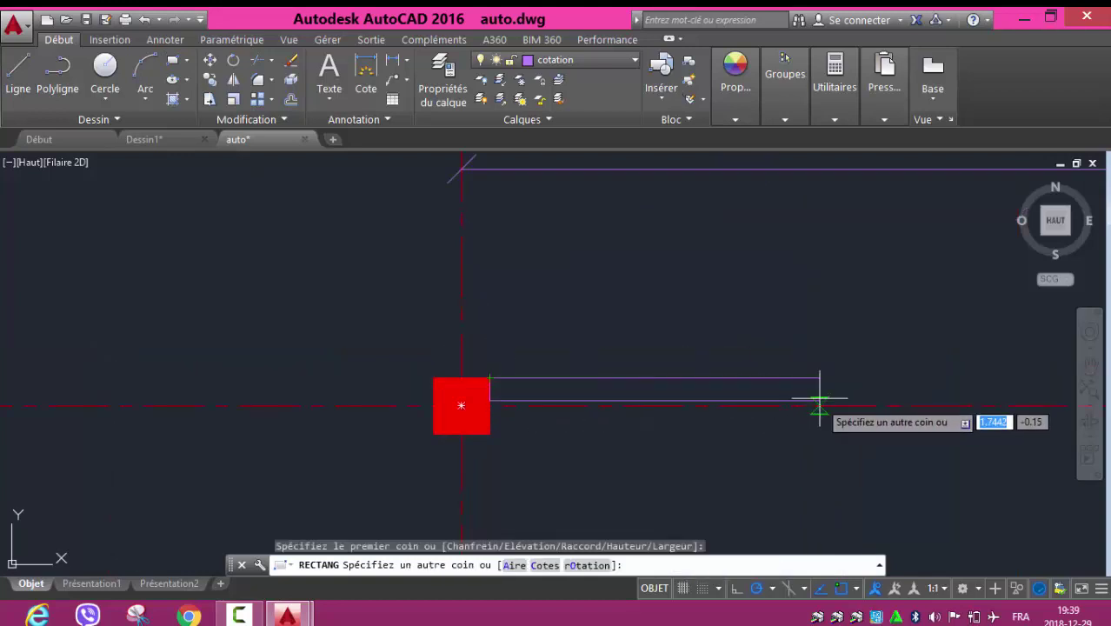
key(Escape)
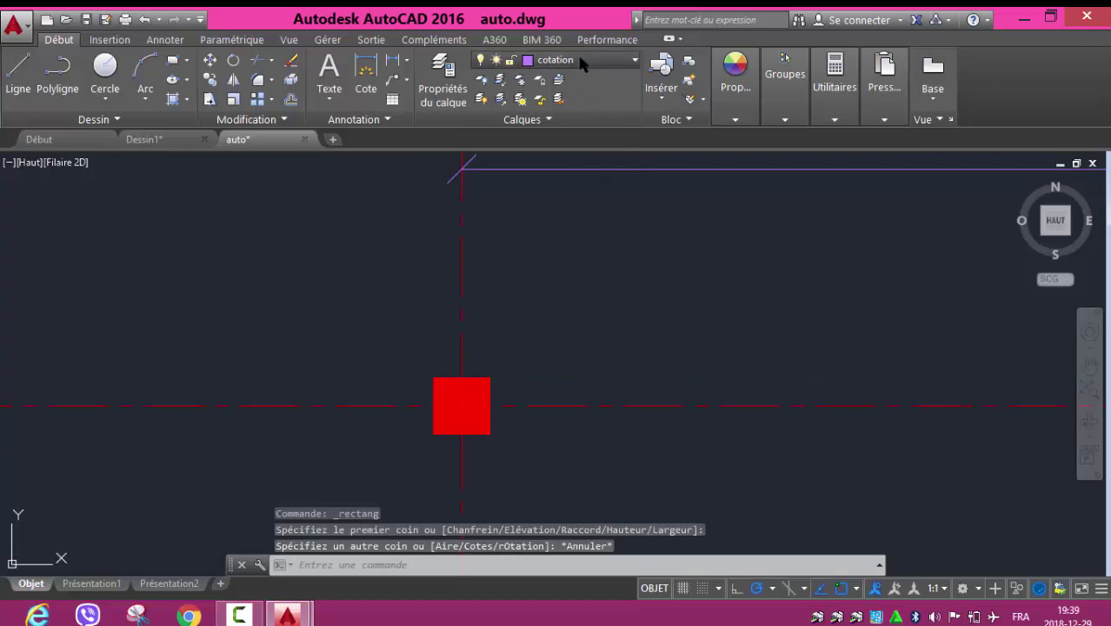
click(580, 60)
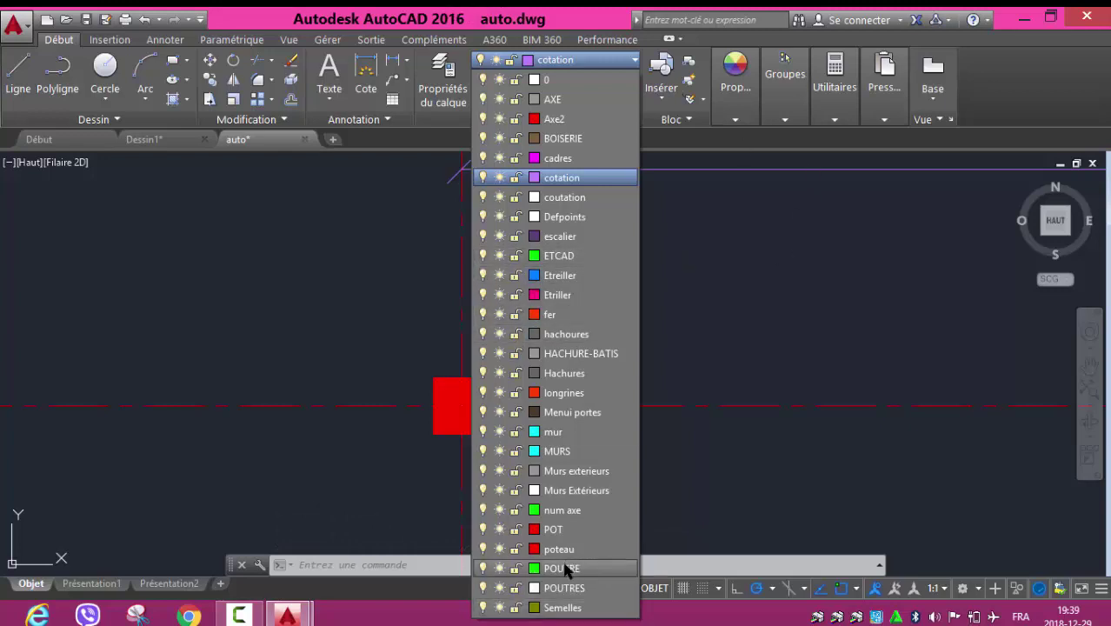
- Make longrines current and draw a beam between the first two footings on axis A
click(565, 393)
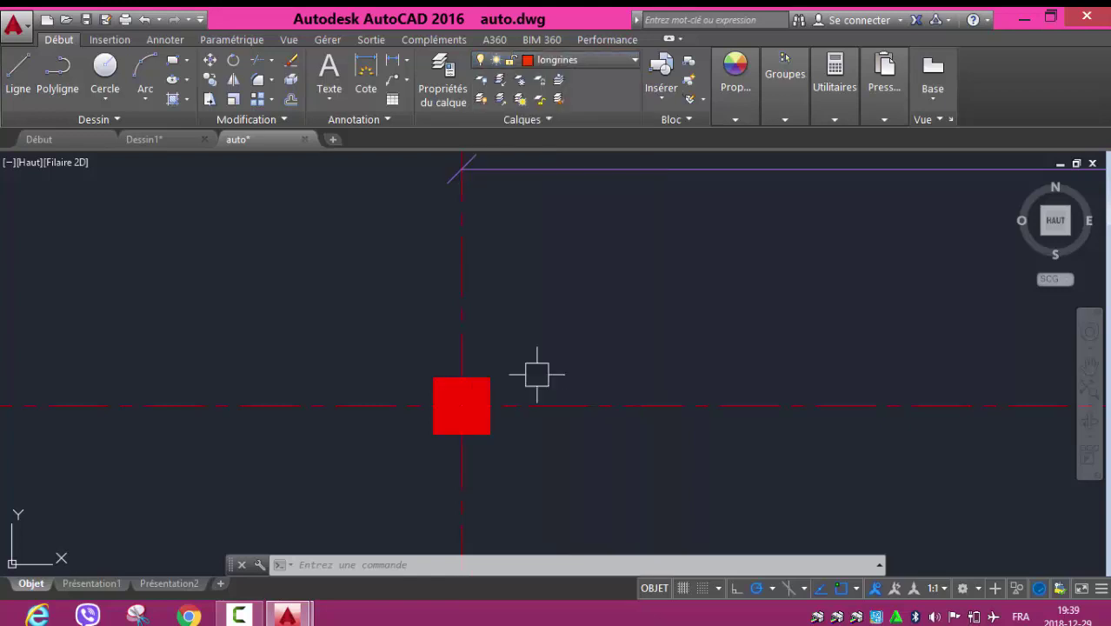
click(174, 65)
click(489, 378)
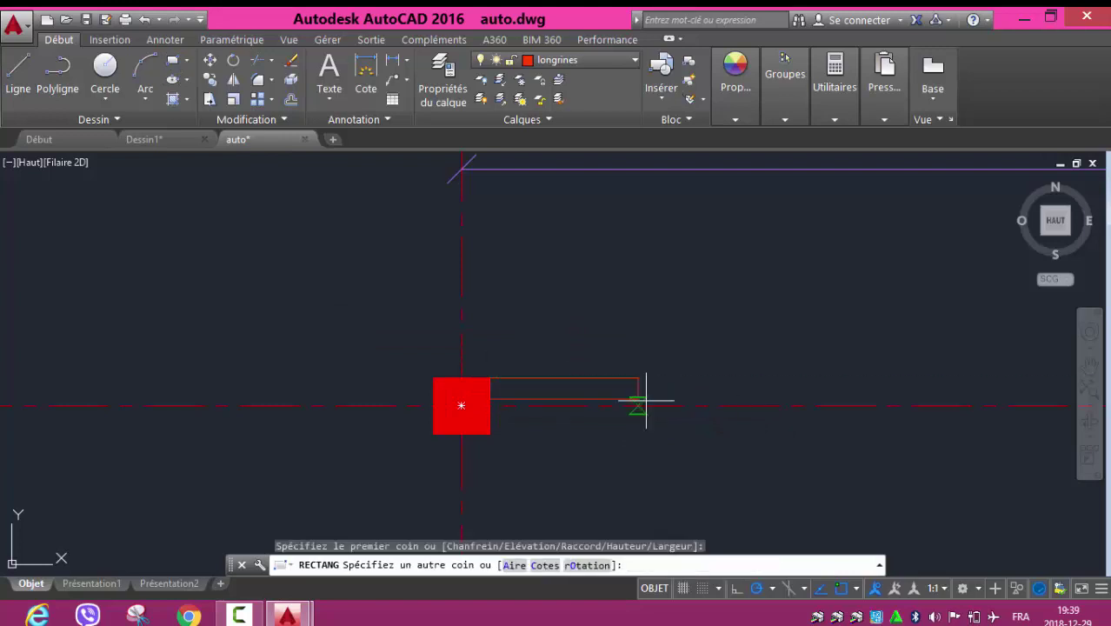
scroll(700, 396, down, 3)
middle_drag(730, 396, 533, 372)
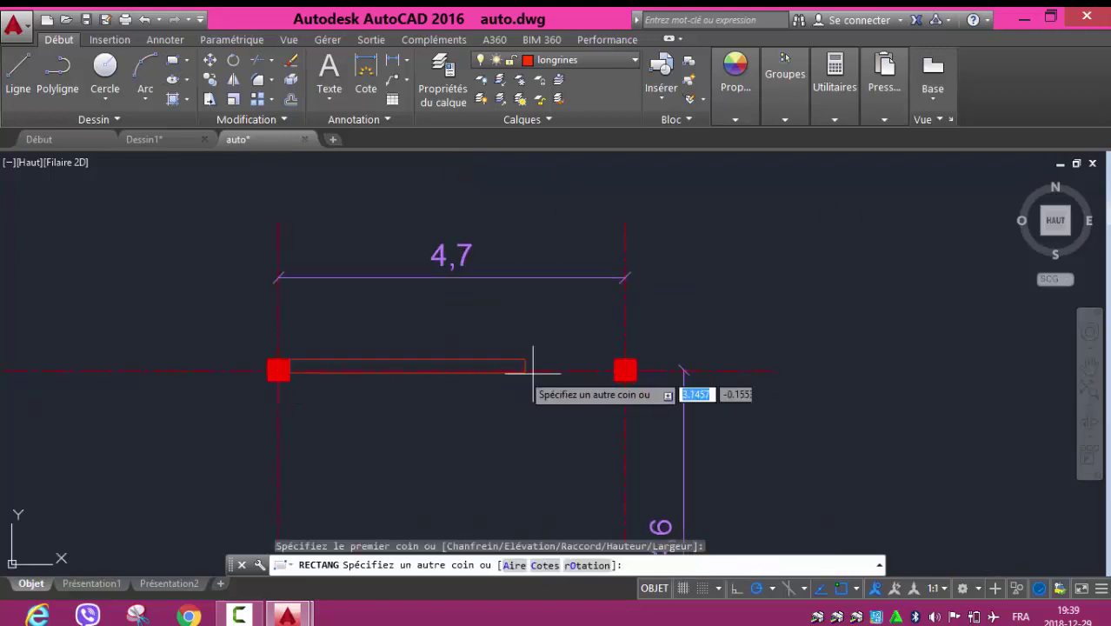
scroll(574, 378, up, 6)
scroll(739, 409, up, 2)
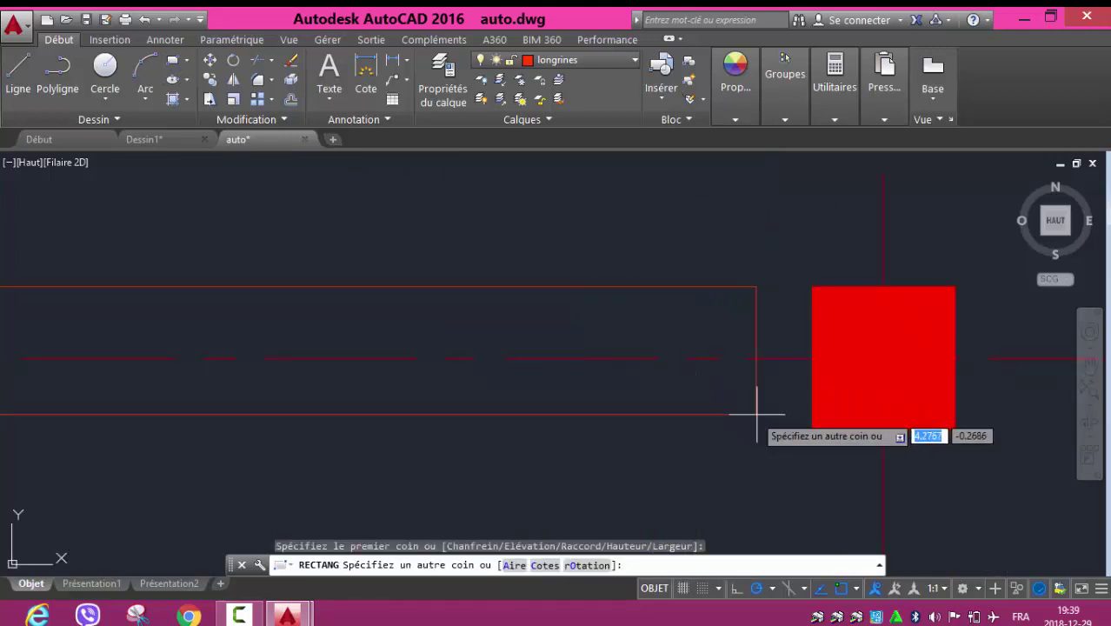
click(812, 429)
scroll(508, 380, down, 5)
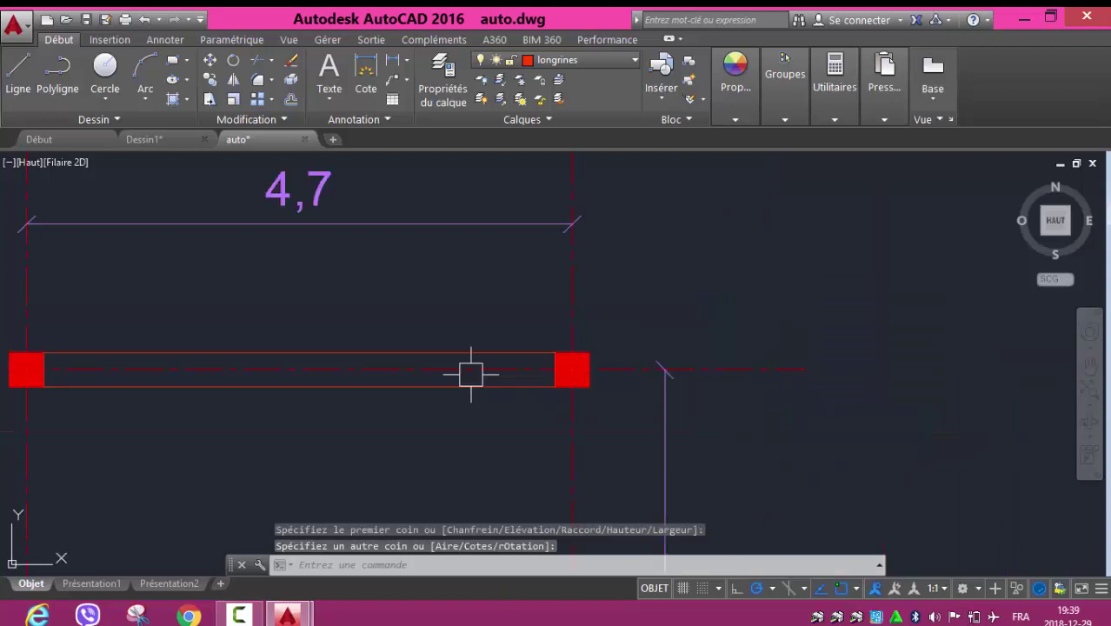
scroll(470, 372, down, 2)
scroll(348, 376, down, 2)
middle_drag(79, 365, 563, 259)
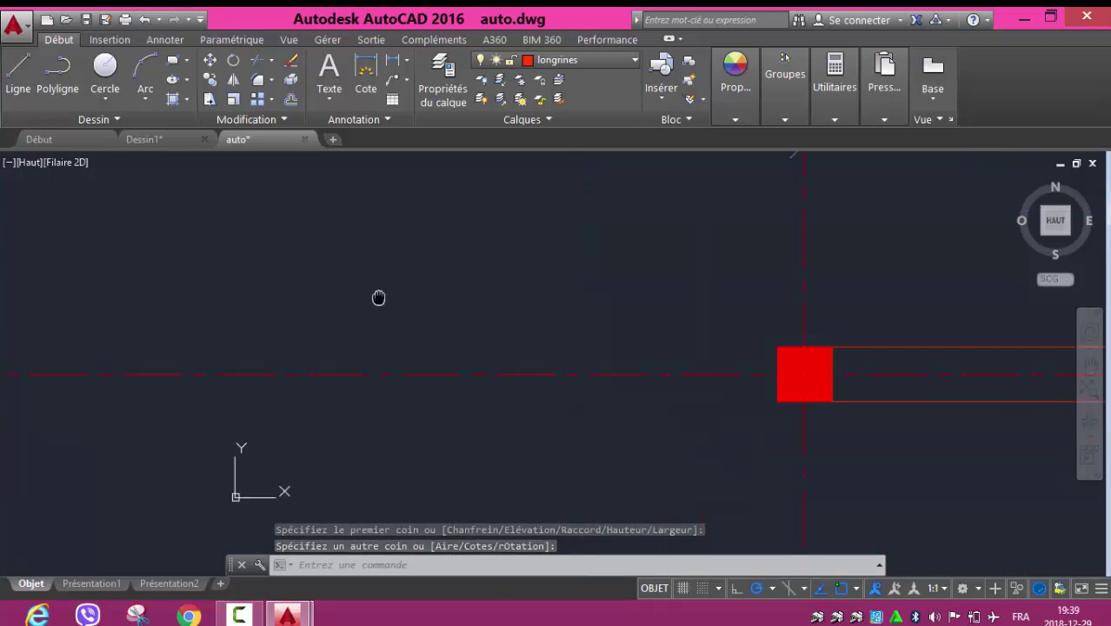
- Draw the second beam from the middle footing to the right footing on axis A
click(172, 61)
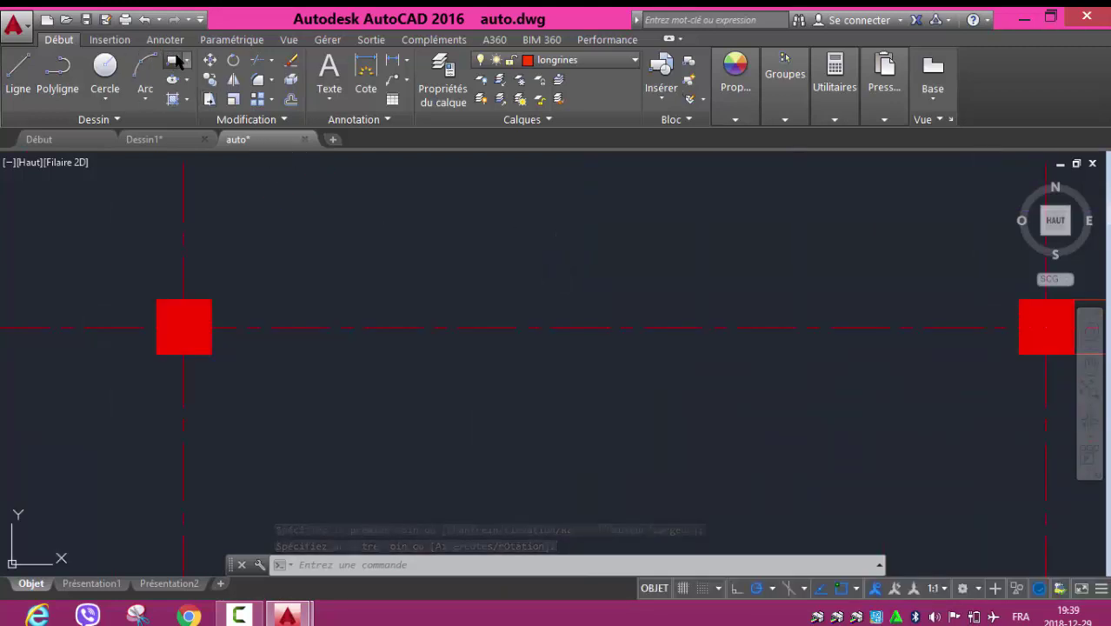
click(210, 300)
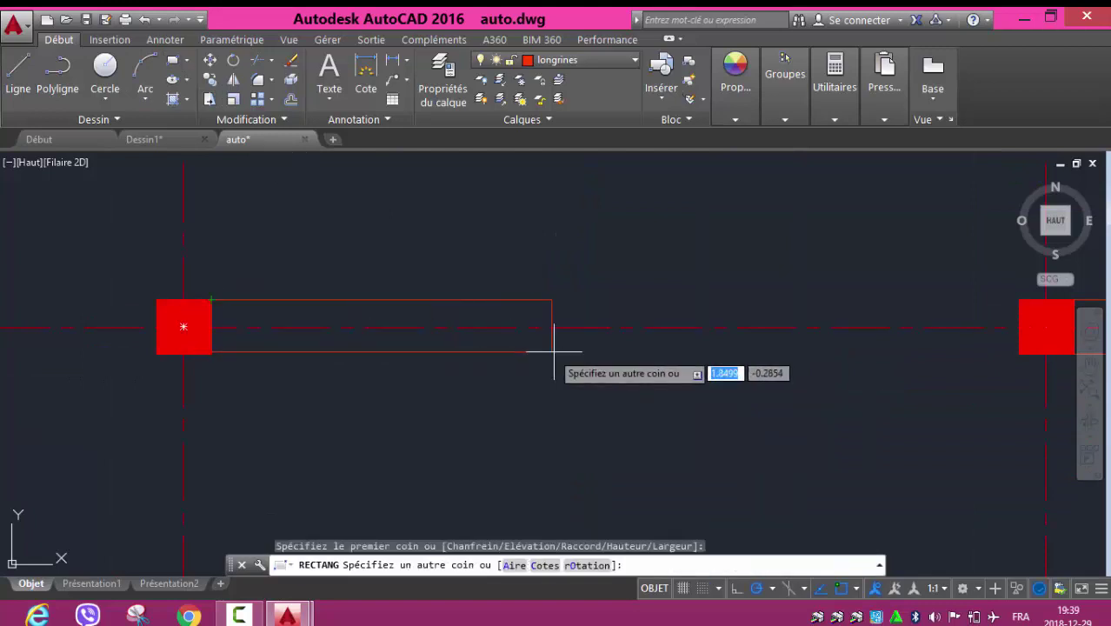
middle_drag(577, 349, 166, 305)
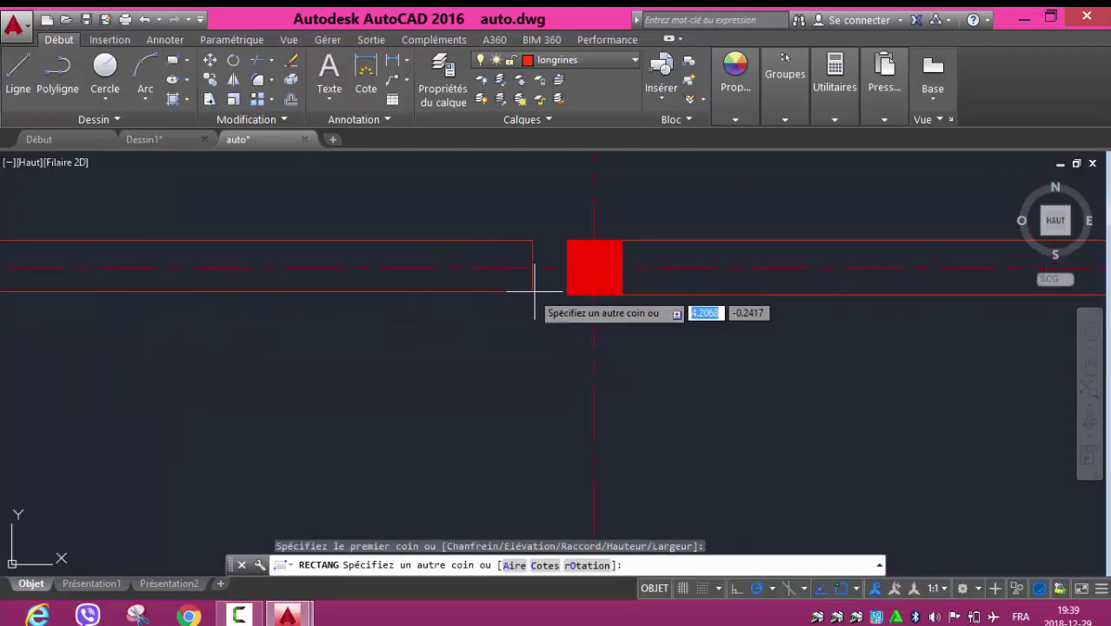
click(567, 294)
scroll(427, 343, down, 2)
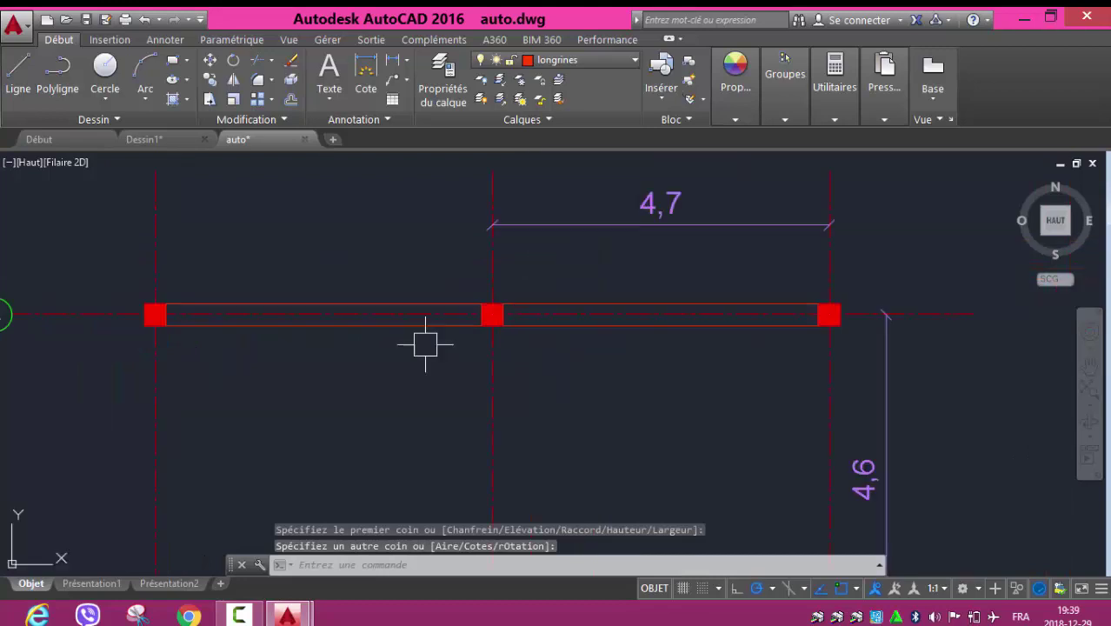
scroll(377, 372, down, 1)
middle_drag(377, 392, 360, 251)
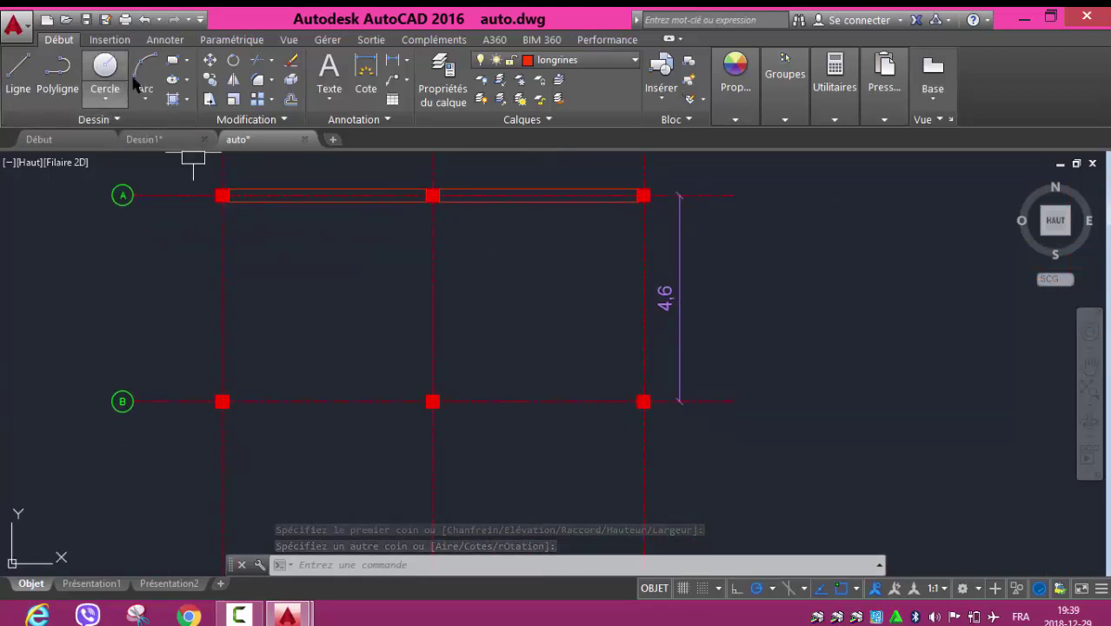
- Select the left and right axis A longrines to copy, with the base point at the middle footing
click(212, 80)
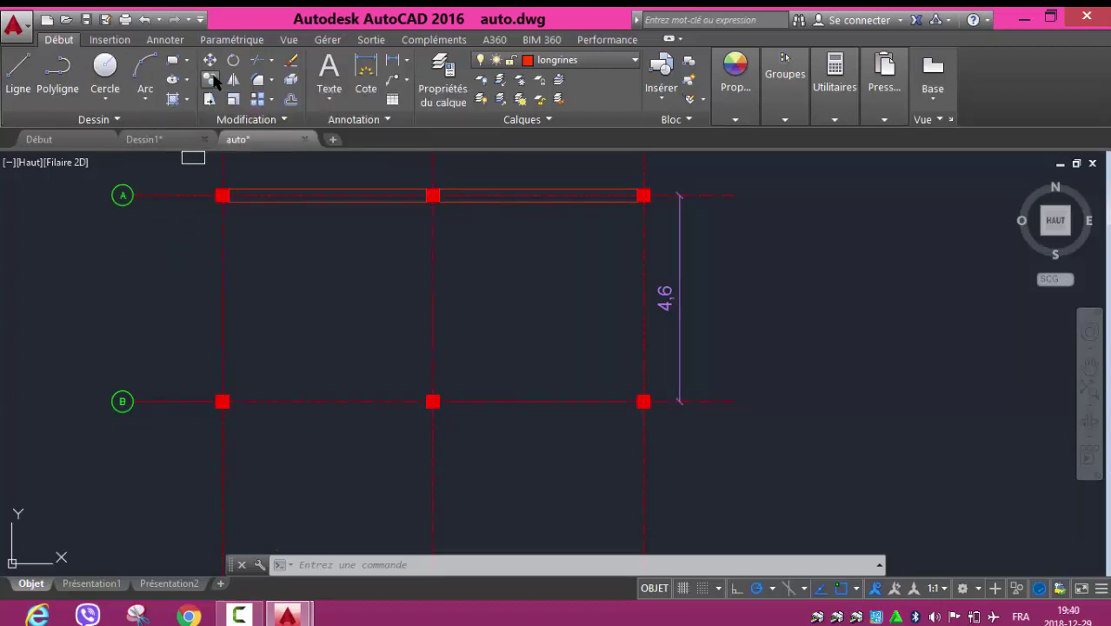
scroll(193, 158, up, 3)
middle_drag(290, 227, 264, 394)
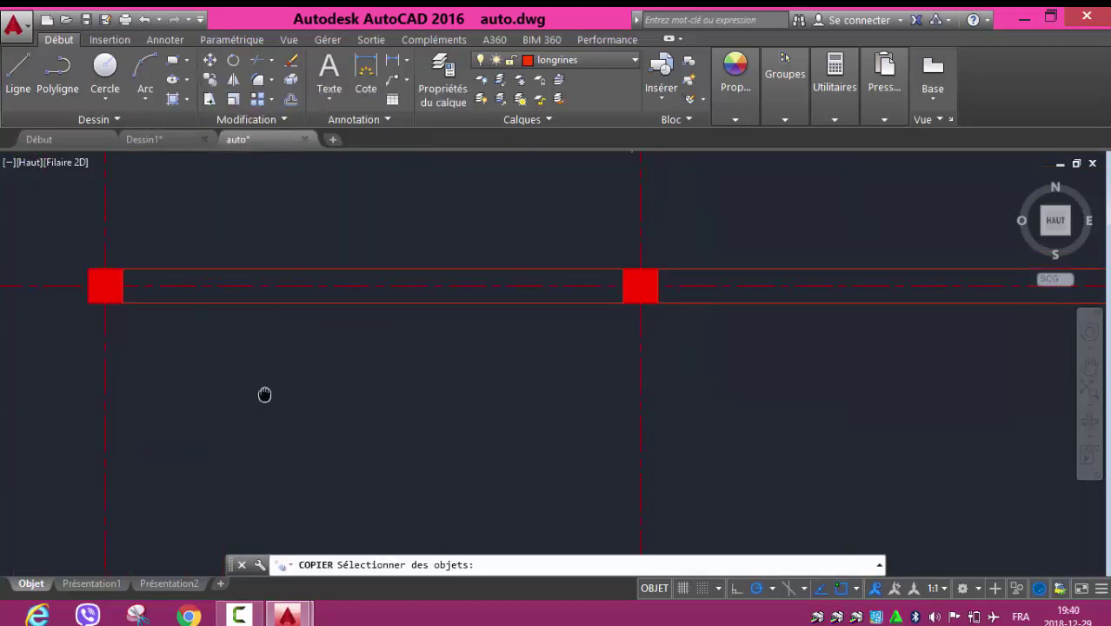
scroll(386, 374, down, 2)
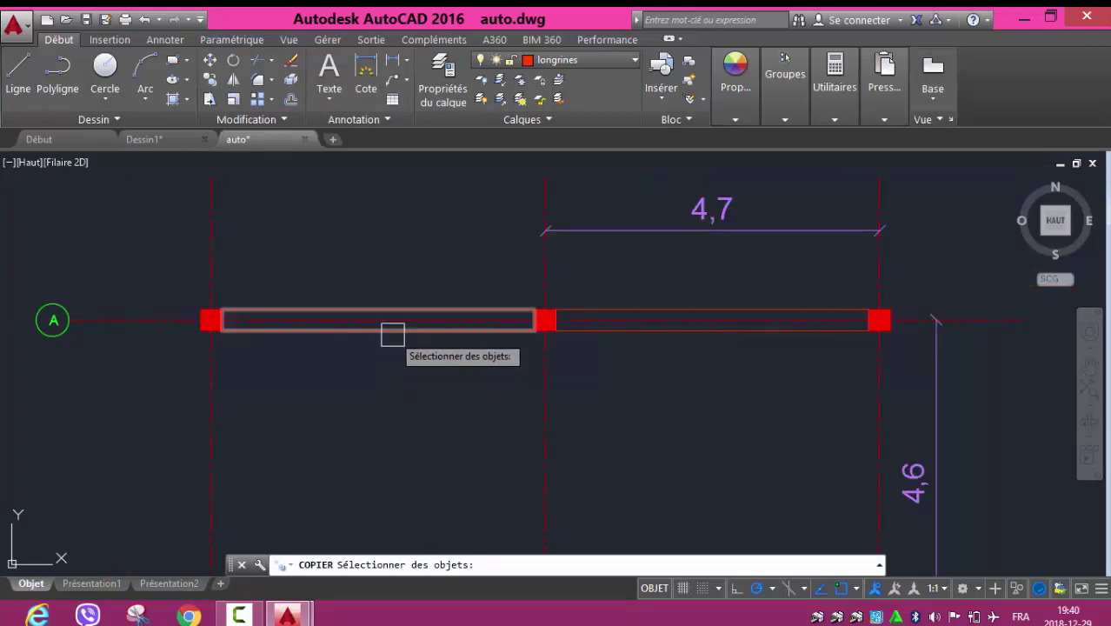
click(395, 336)
click(602, 331)
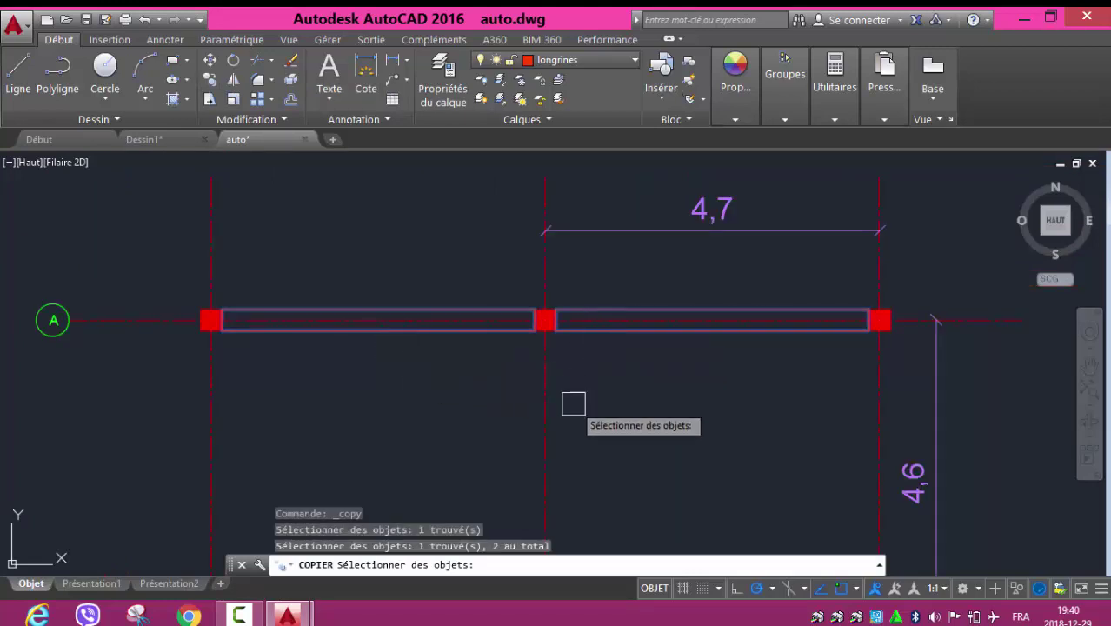
key(Return)
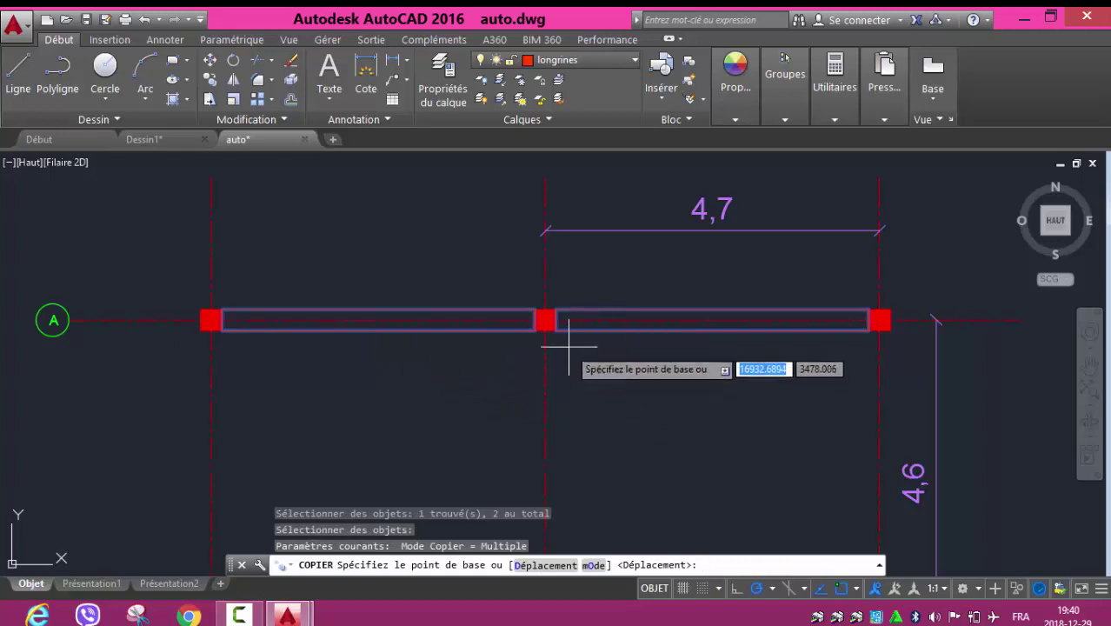
scroll(562, 336, up, 4)
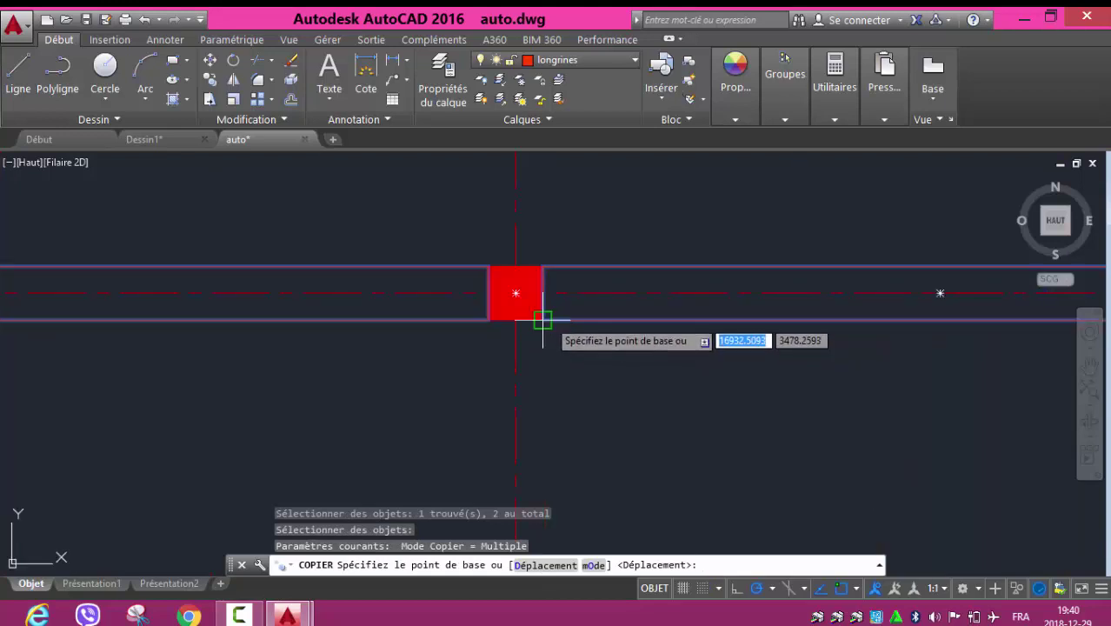
click(542, 319)
scroll(520, 365, down, 4)
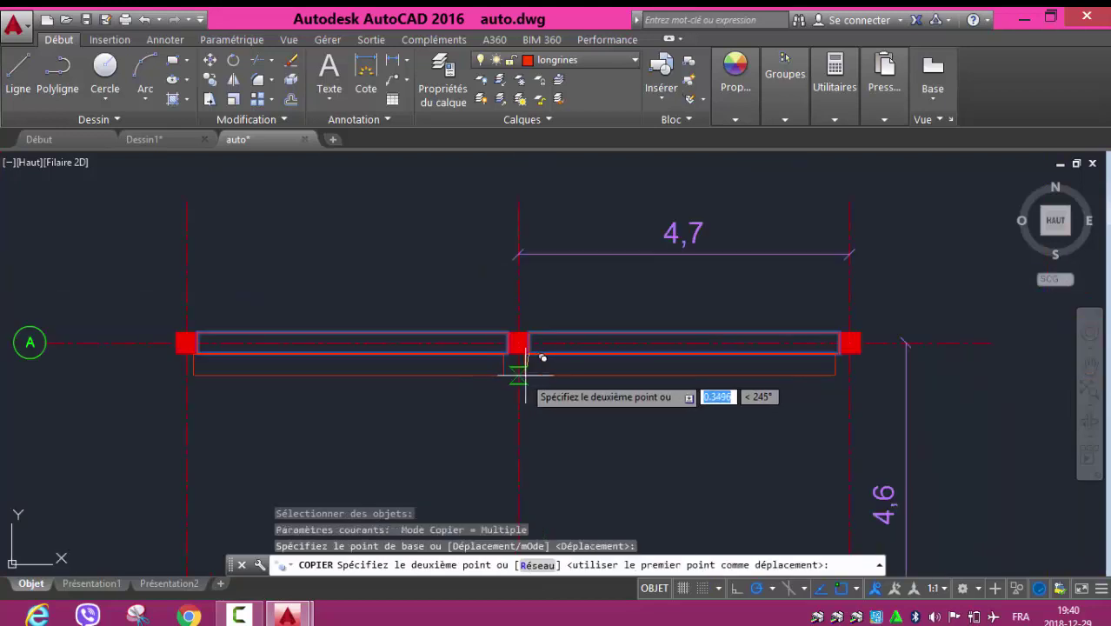
- Place copies of the longrines on axes B and C between columns 1, 2 and 3
middle_drag(544, 439, 530, 263)
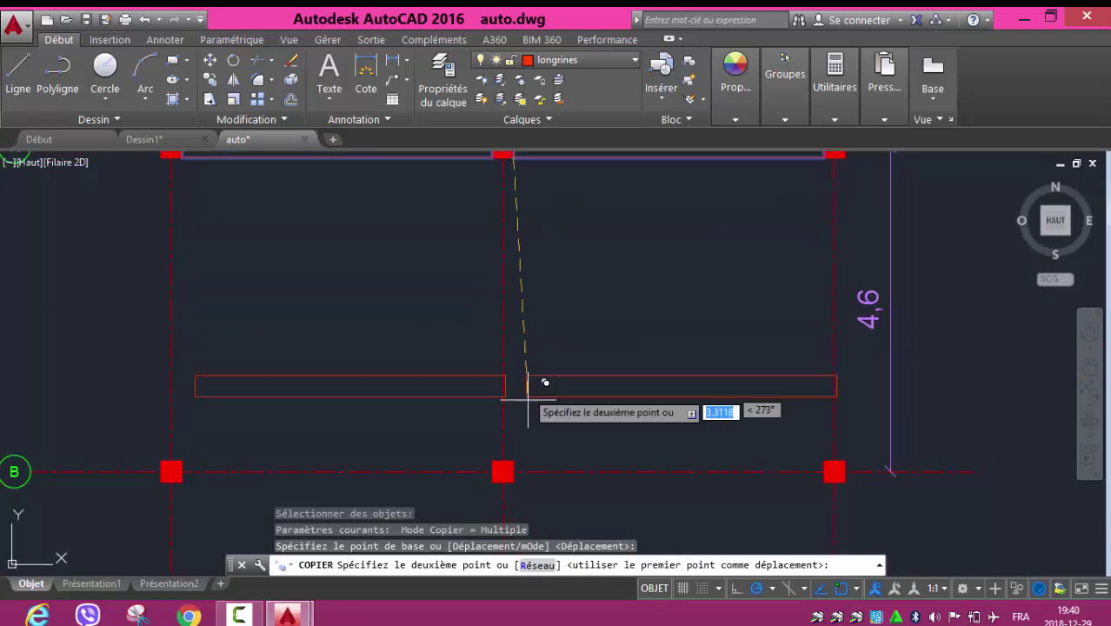
scroll(513, 481, up, 5)
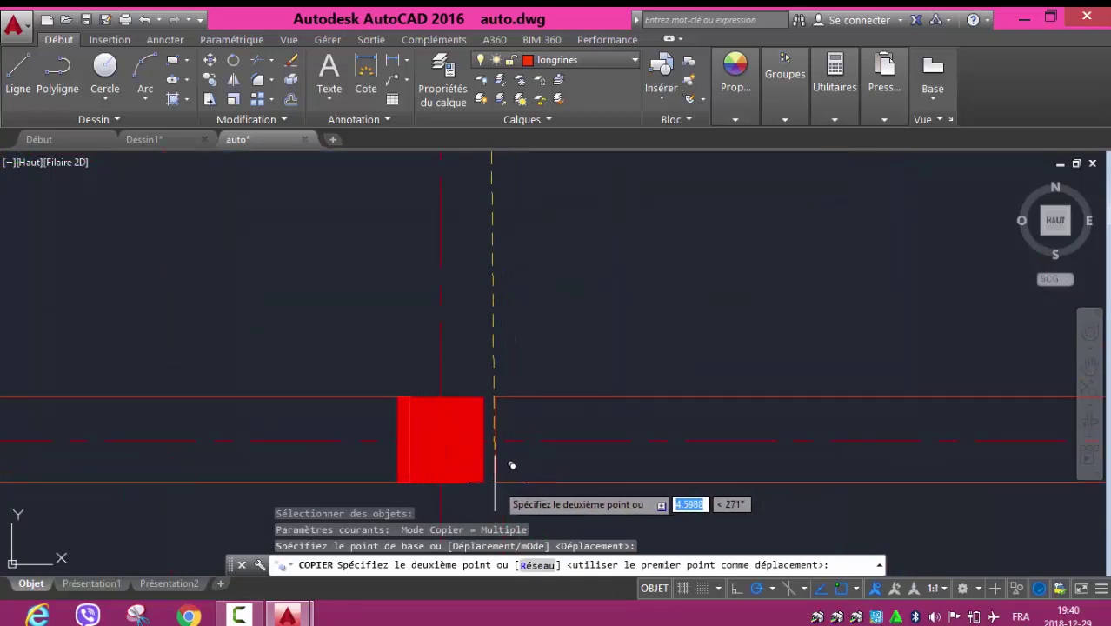
click(483, 483)
scroll(513, 478, down, 2)
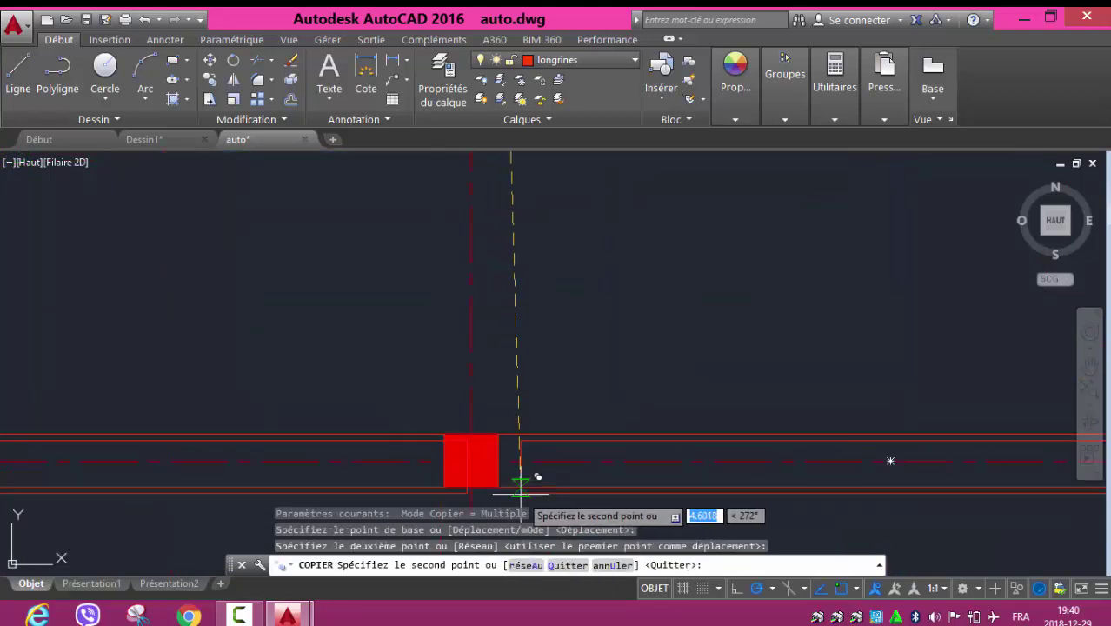
scroll(522, 487, down, 1)
middle_drag(522, 481, 528, 241)
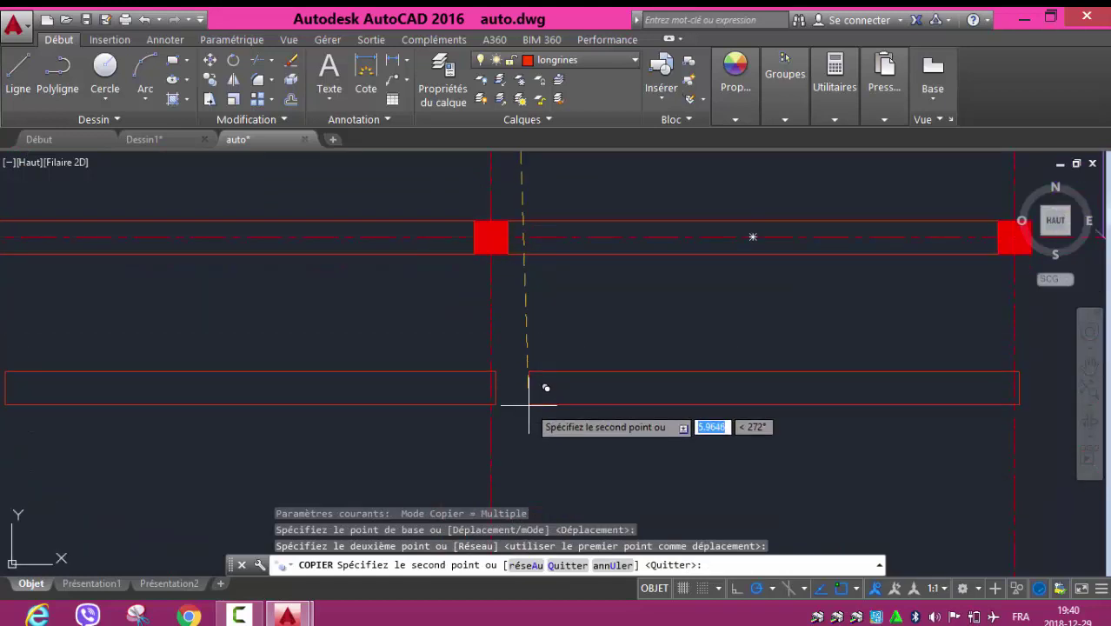
scroll(521, 417, down, 3)
middle_drag(527, 427, 513, 287)
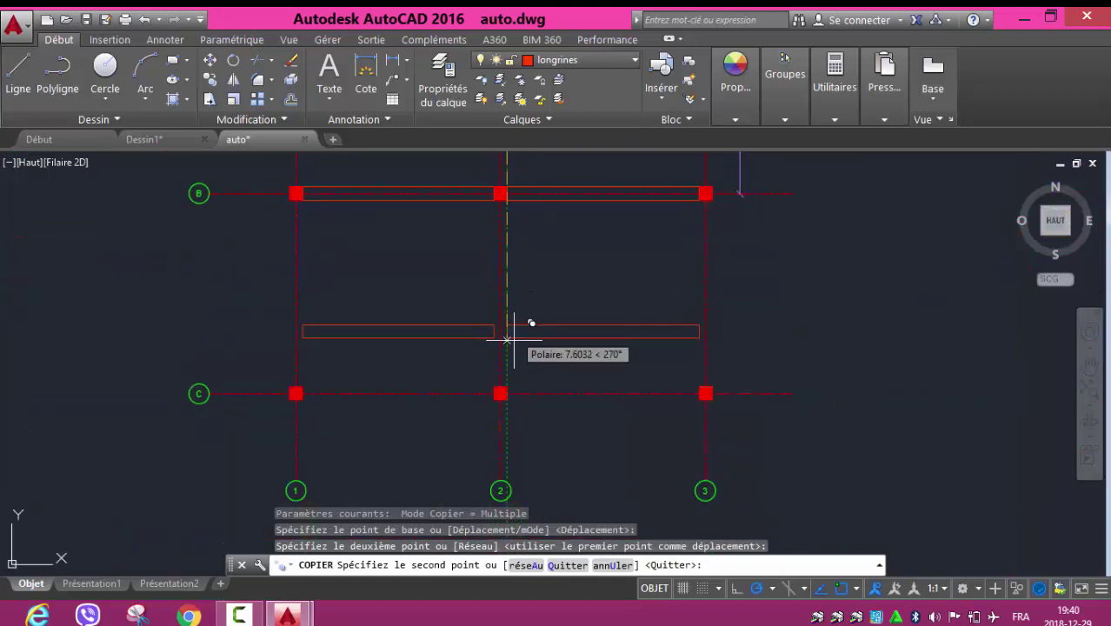
scroll(507, 356, up, 2)
scroll(511, 375, up, 4)
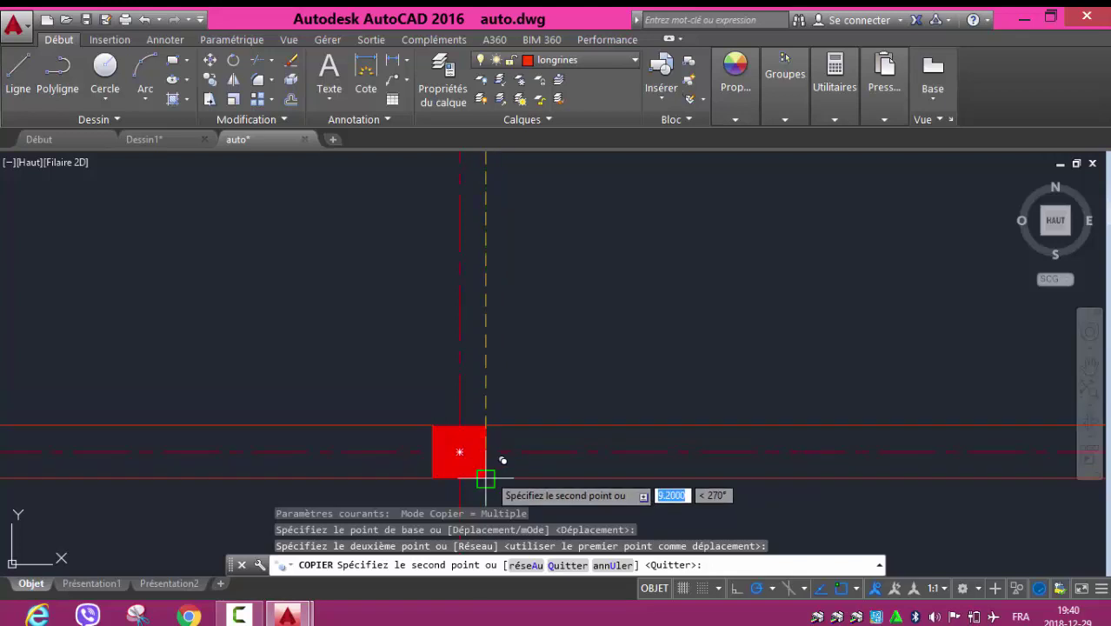
click(508, 459)
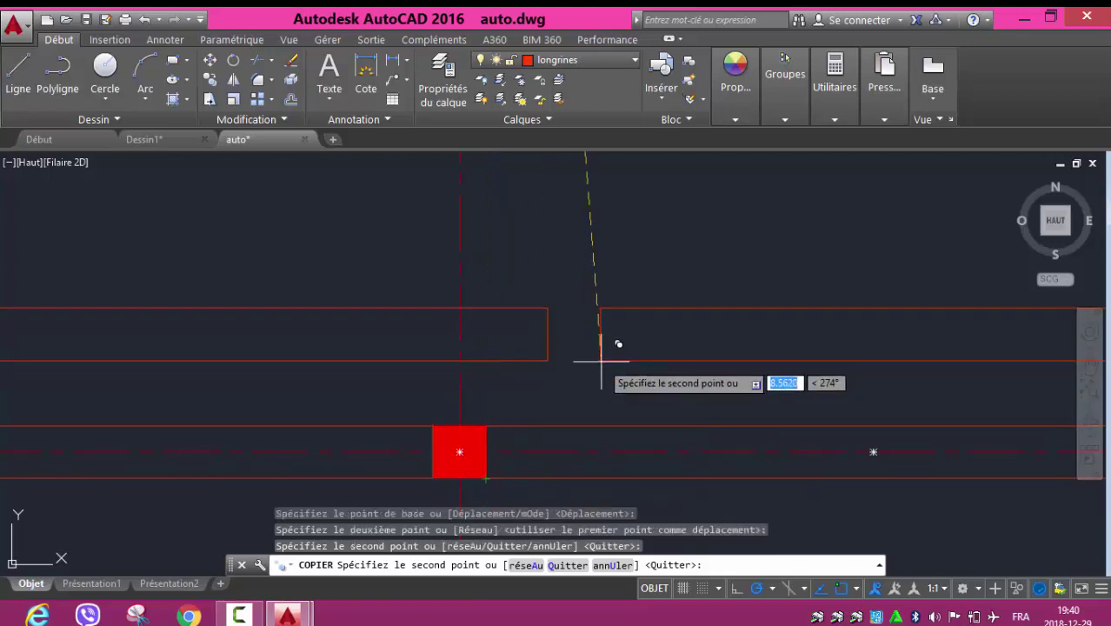
key(Escape)
- Pan and zoom around the plan to check the beams on axes A, B and C
scroll(538, 445, up, 4)
scroll(448, 424, up, 3)
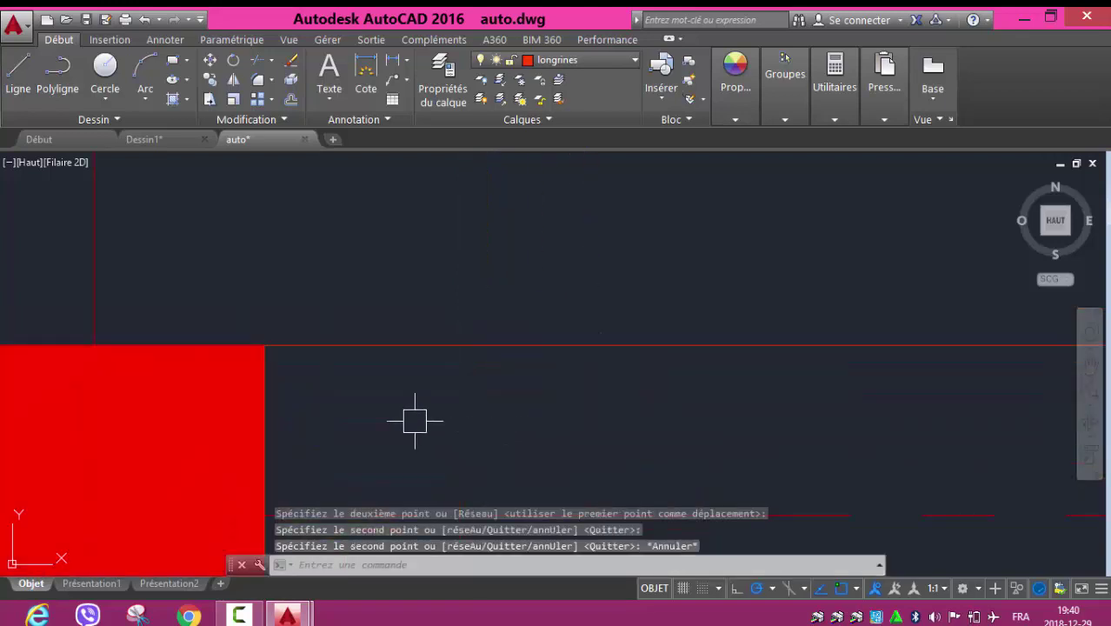
scroll(405, 416, down, 5)
scroll(404, 413, down, 2)
scroll(591, 317, down, 4)
mouse_move(599, 317)
middle_down()
mouse_move(575, 345)
mouse_move(507, 322)
mouse_move(509, 466)
middle_up()
scroll(508, 322, down, 4)
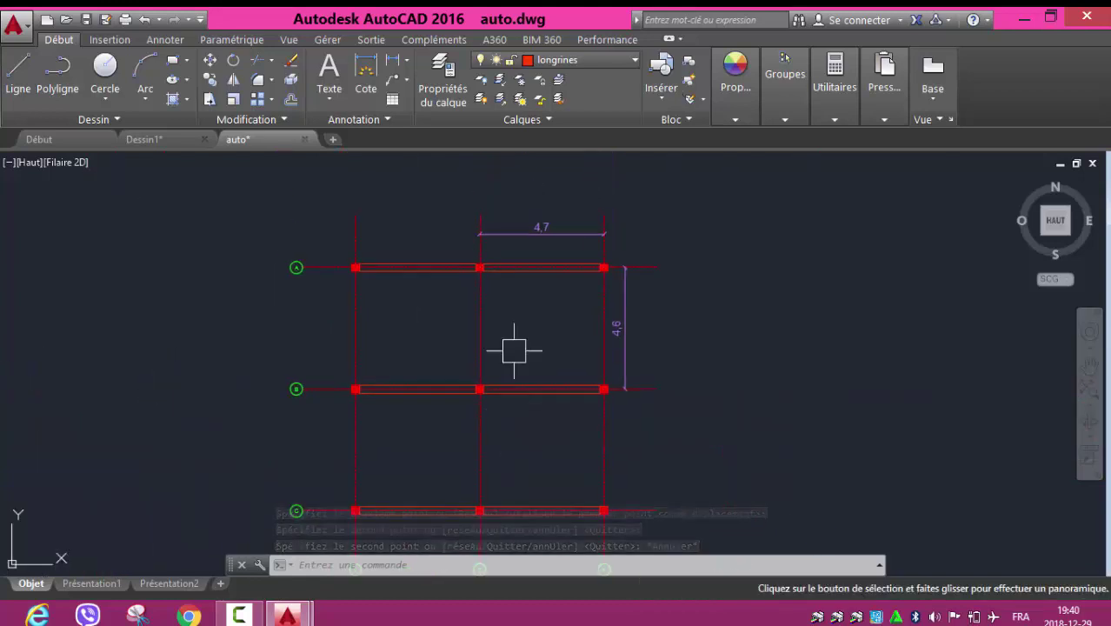
scroll(526, 291, up, 4)
scroll(527, 293, down, 4)
scroll(628, 308, up, 2)
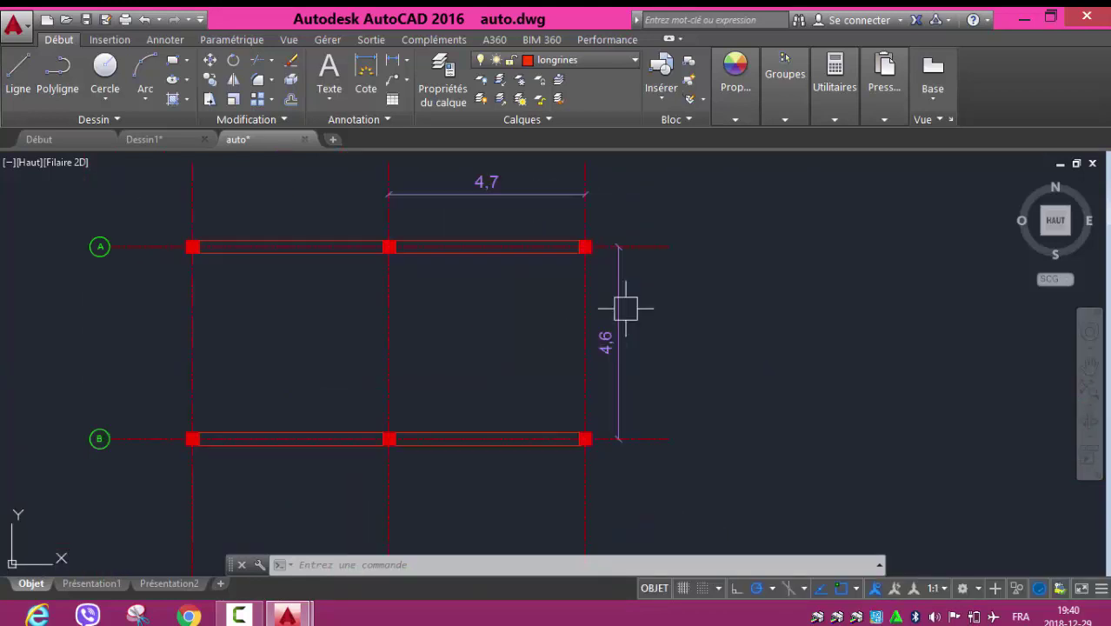
scroll(550, 272, up, 5)
scroll(420, 228, down, 4)
middle_drag(381, 236, 412, 312)
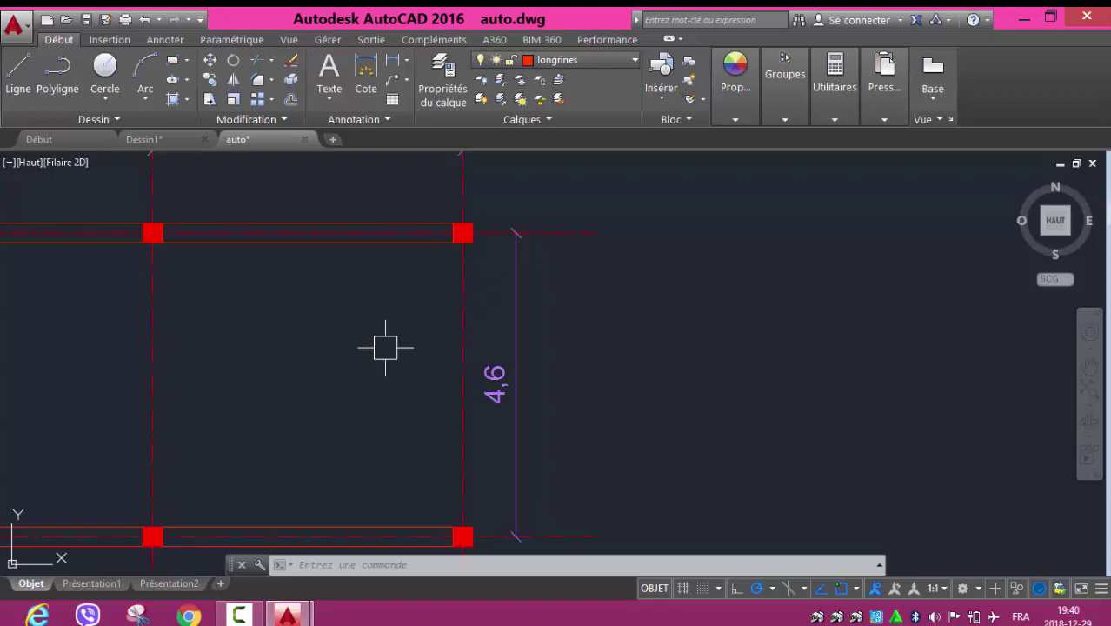
middle_drag(421, 381, 400, 244)
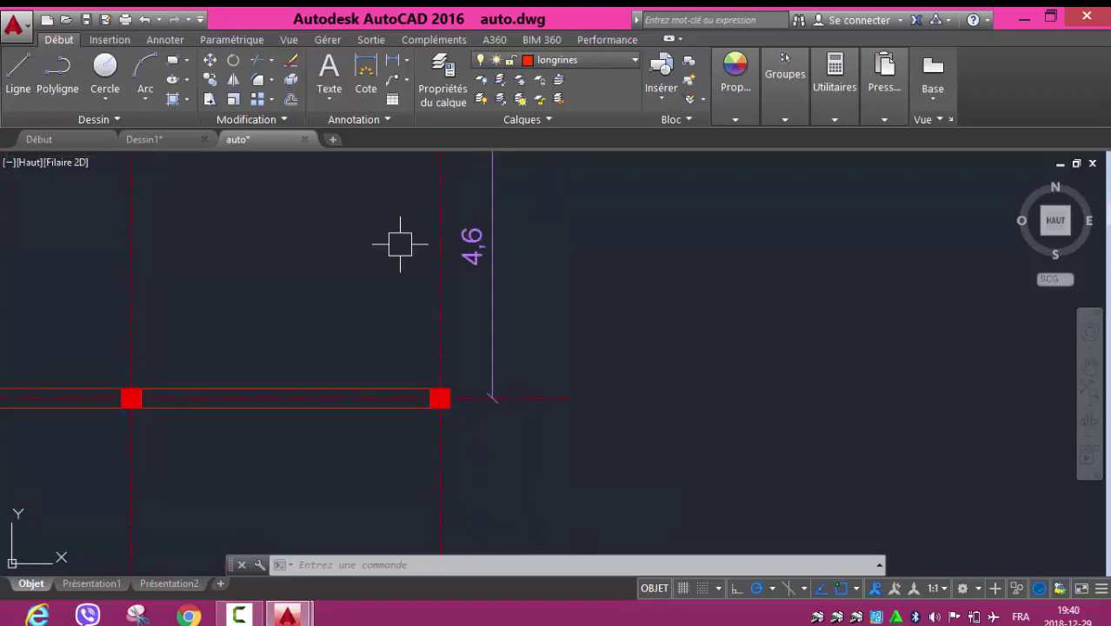
middle_drag(420, 506, 445, 290)
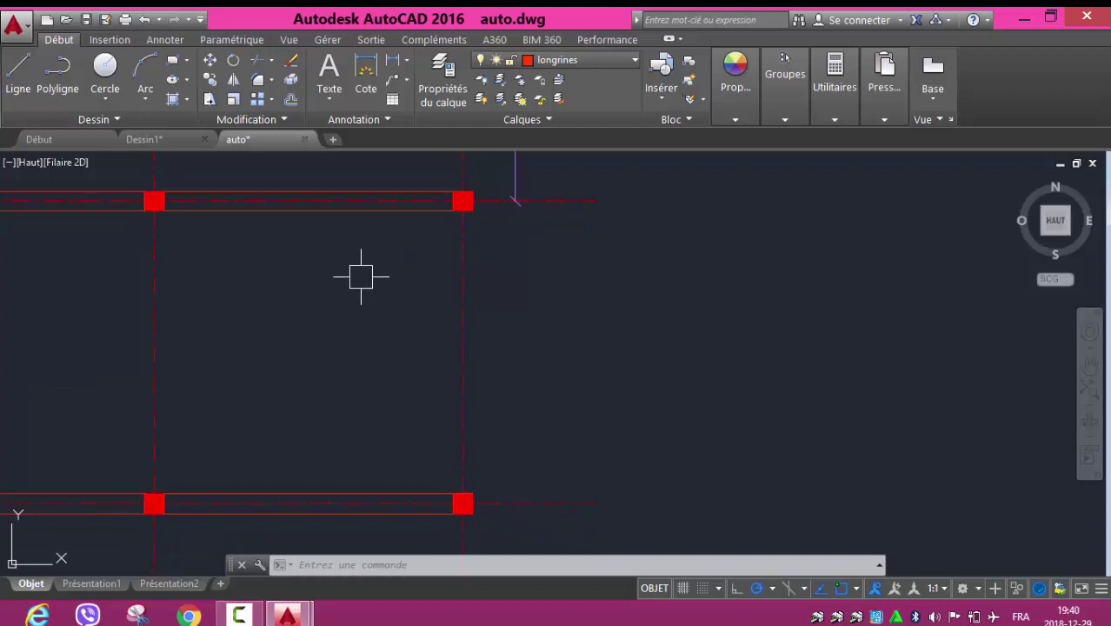
click(172, 60)
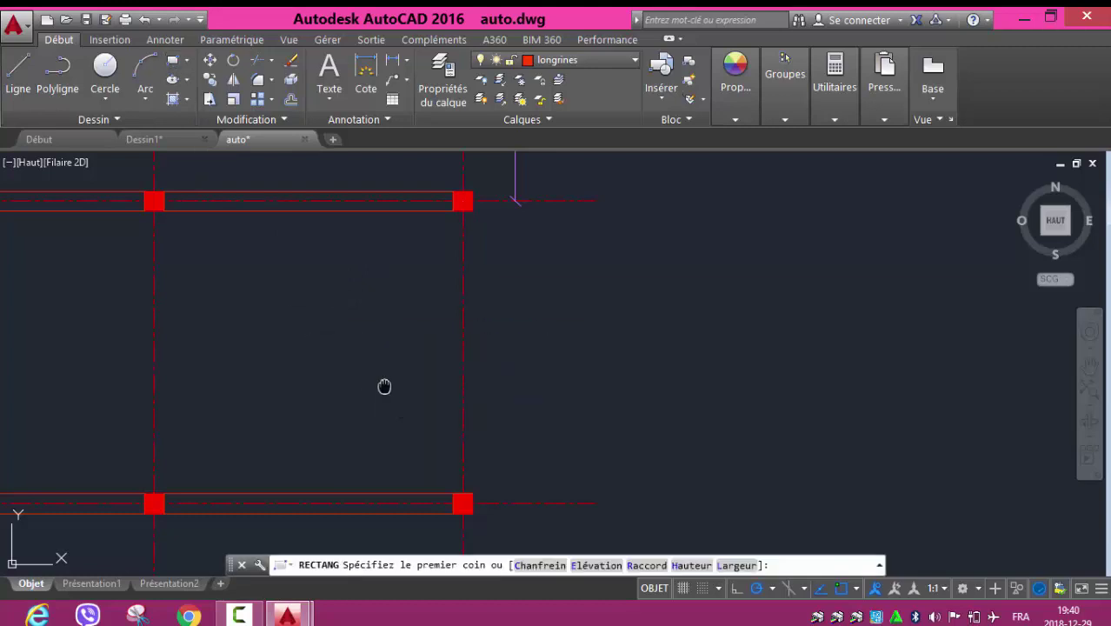
middle_drag(384, 385, 347, 280)
scroll(346, 322, up, 2)
scroll(346, 322, up, 1)
middle_drag(348, 326, 429, 397)
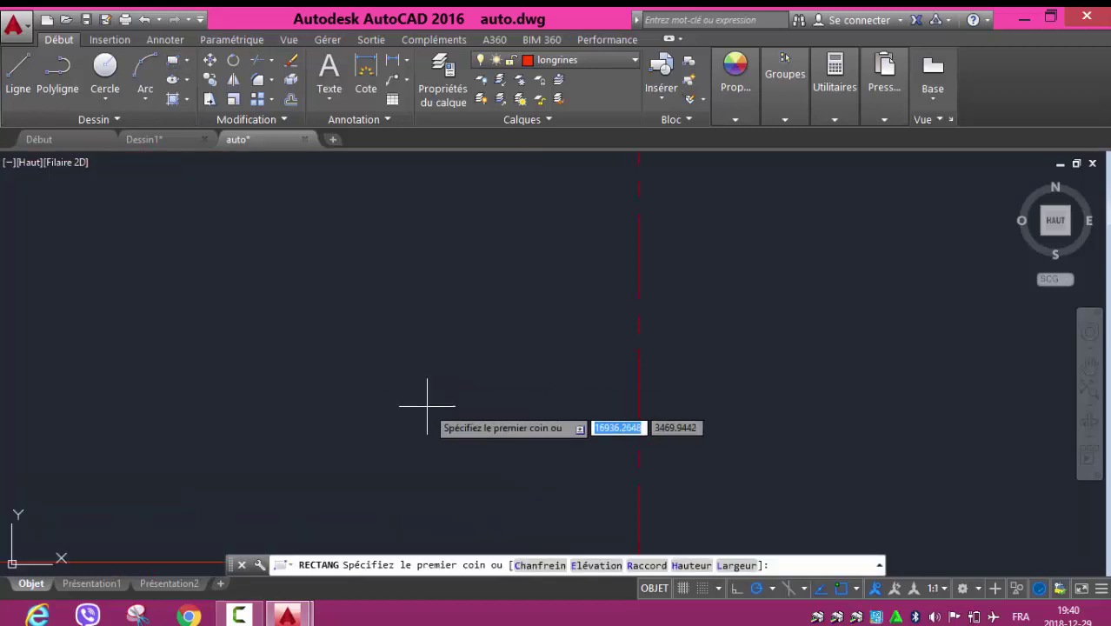
scroll(349, 238, up, 1)
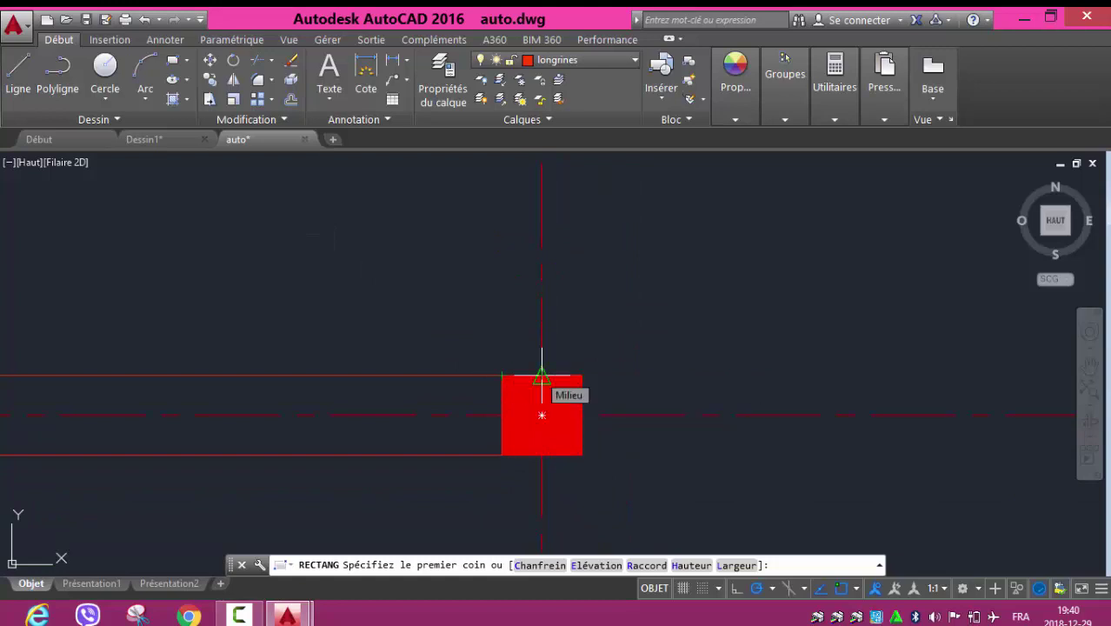
click(188, 60)
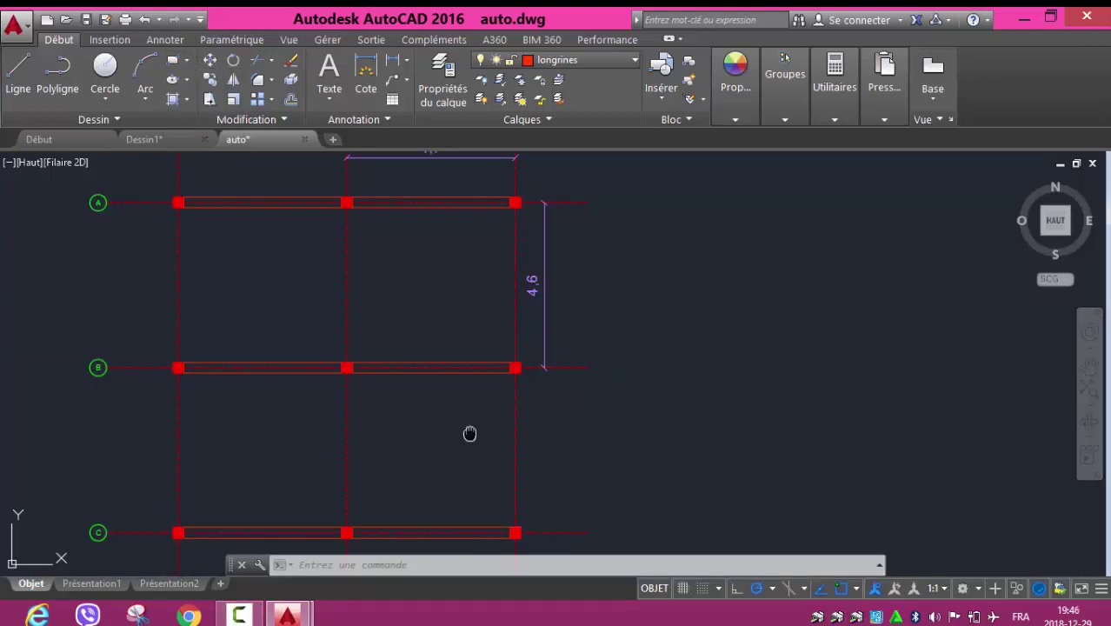
middle_drag(469, 433, 489, 360)
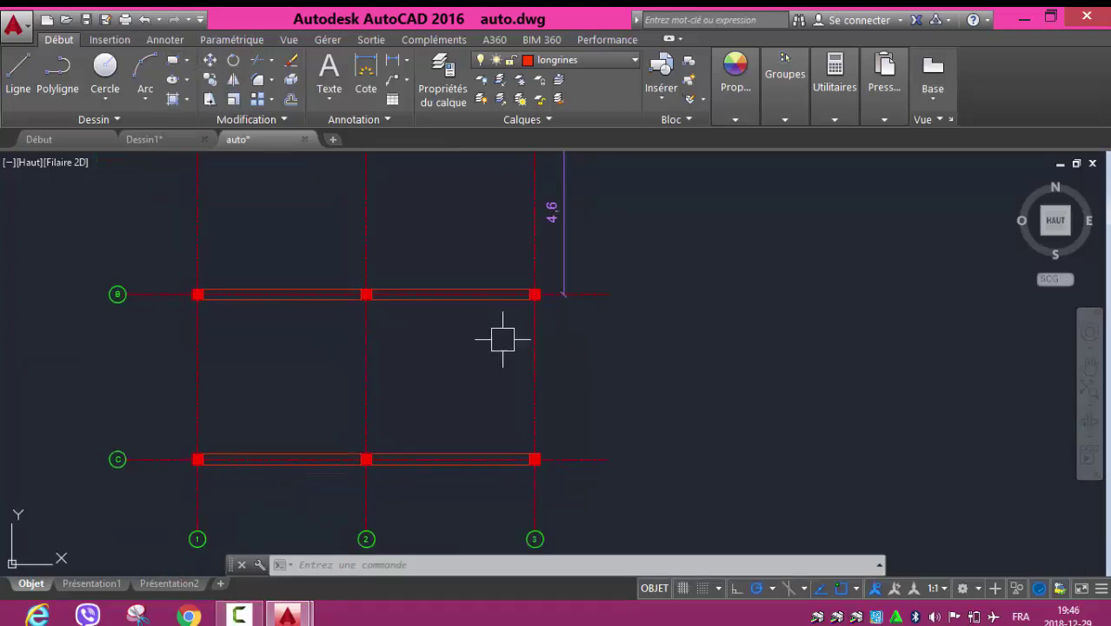
- Select the two beams on axis B and the top beam between the columns
click(382, 295)
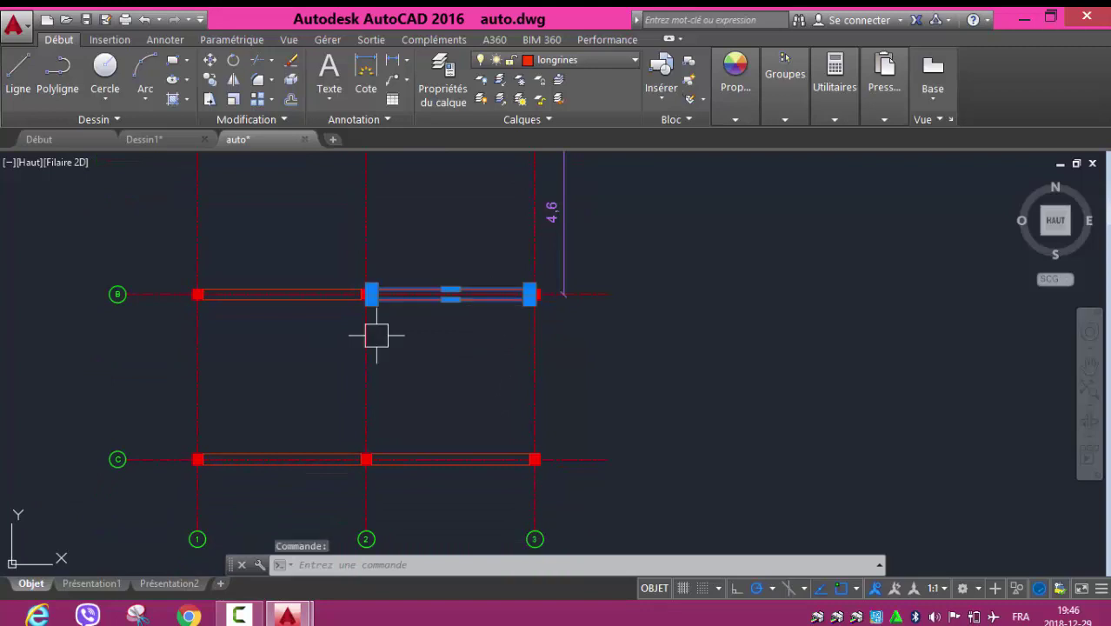
click(326, 304)
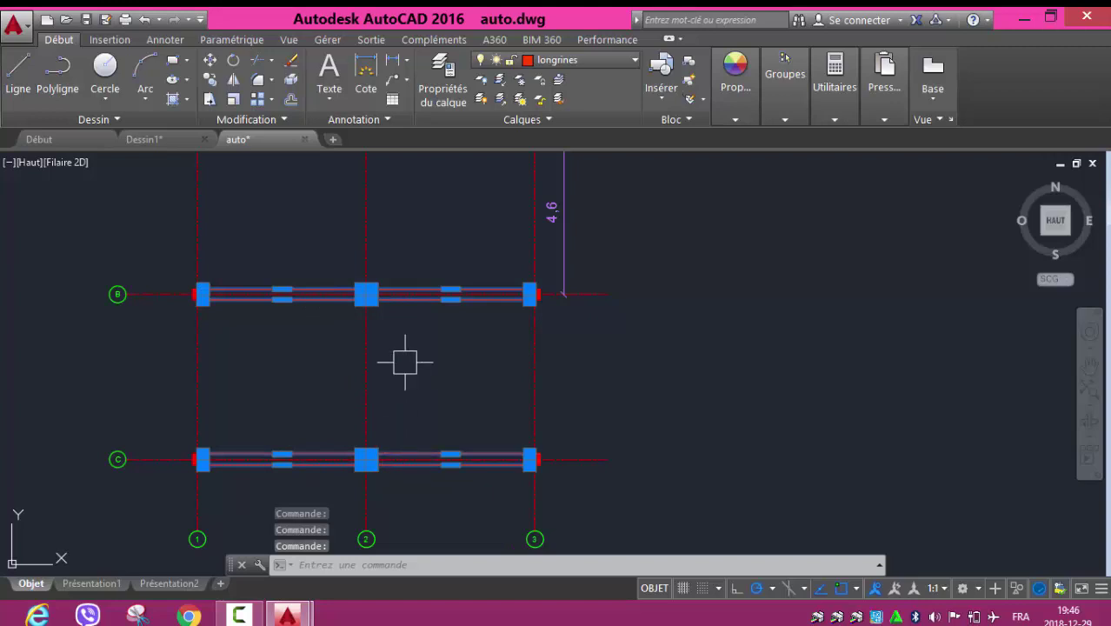
middle_drag(405, 362, 395, 503)
scroll(421, 322, up, 4)
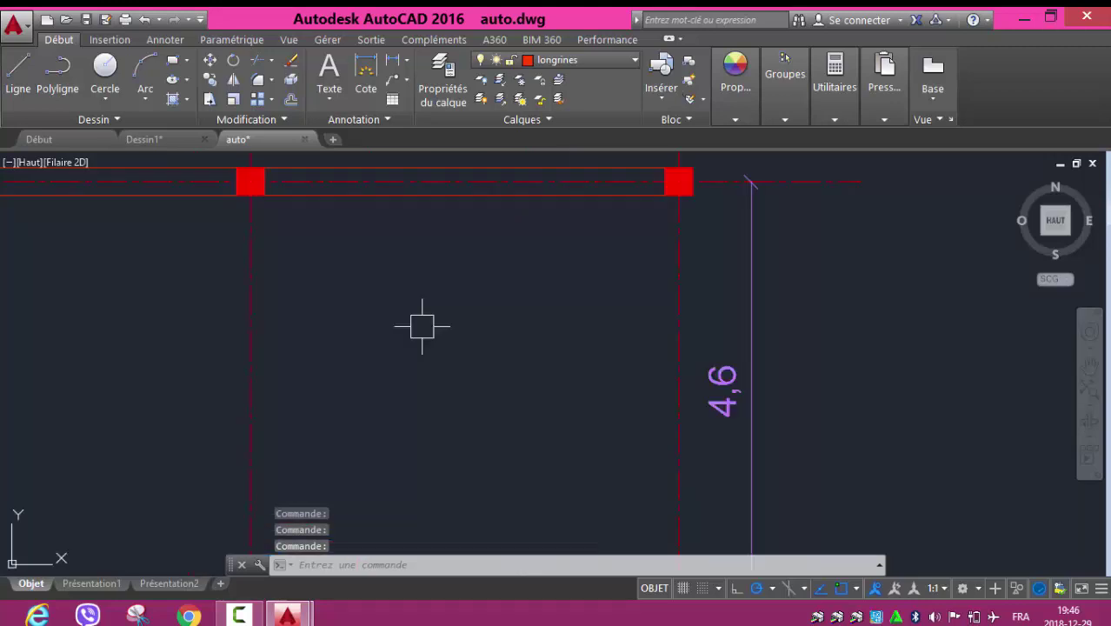
click(411, 201)
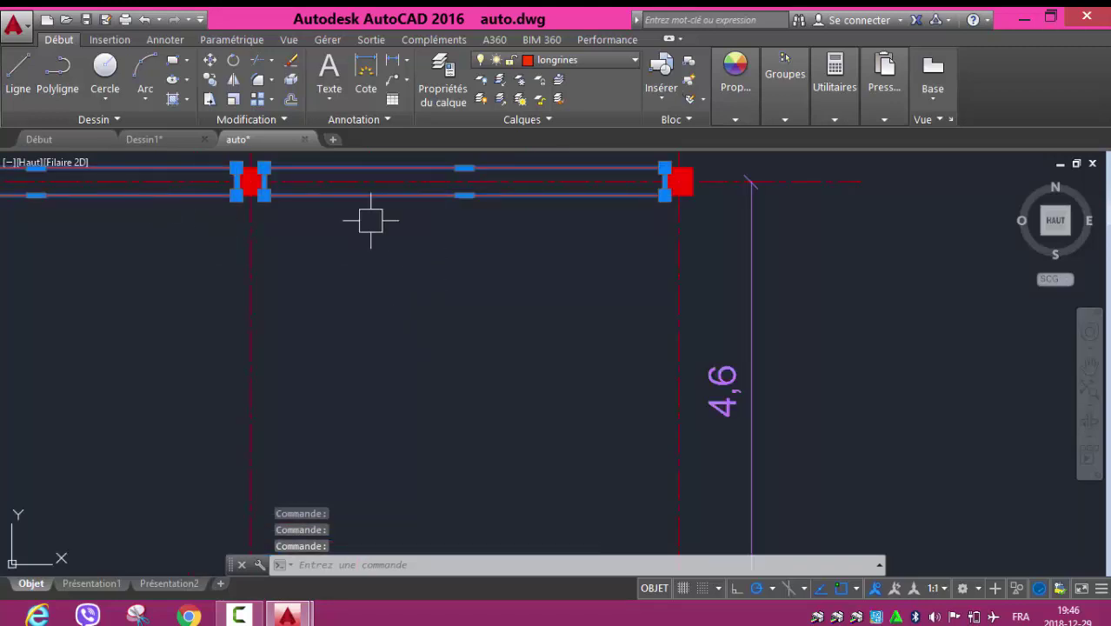
- Set the longrines layer colour to index 50 (yellow) in Layer Properties
click(439, 87)
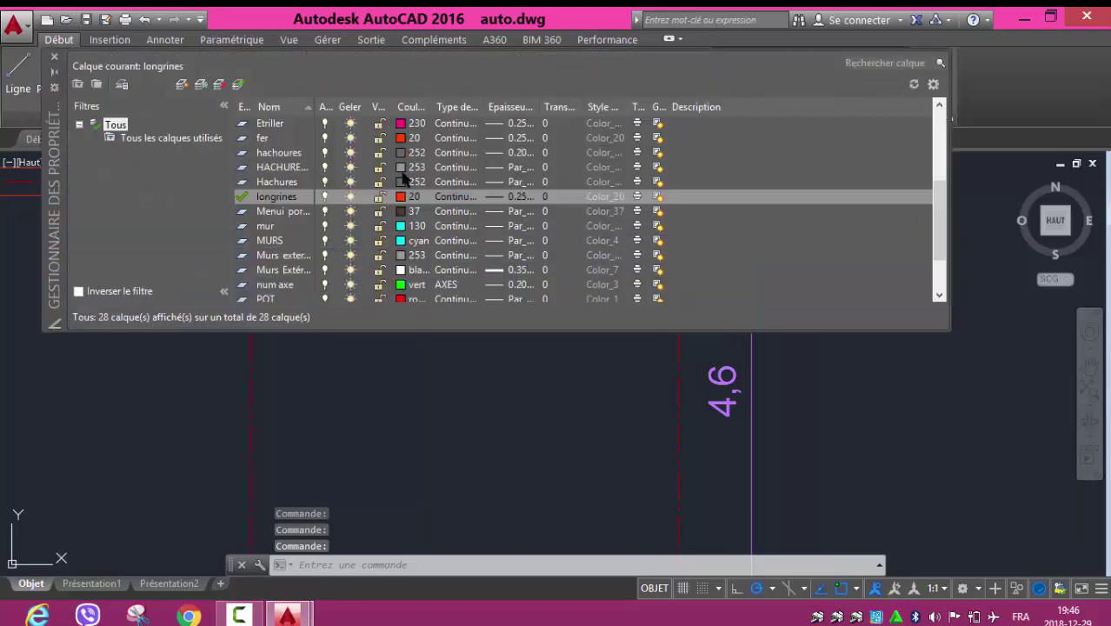
click(404, 198)
click(402, 197)
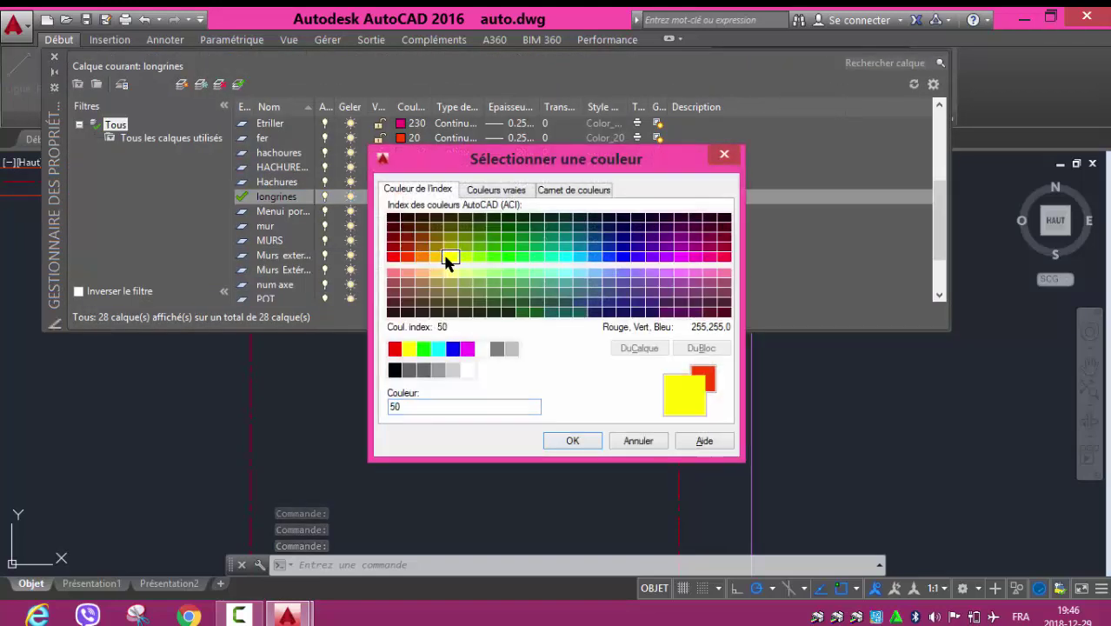
click(569, 441)
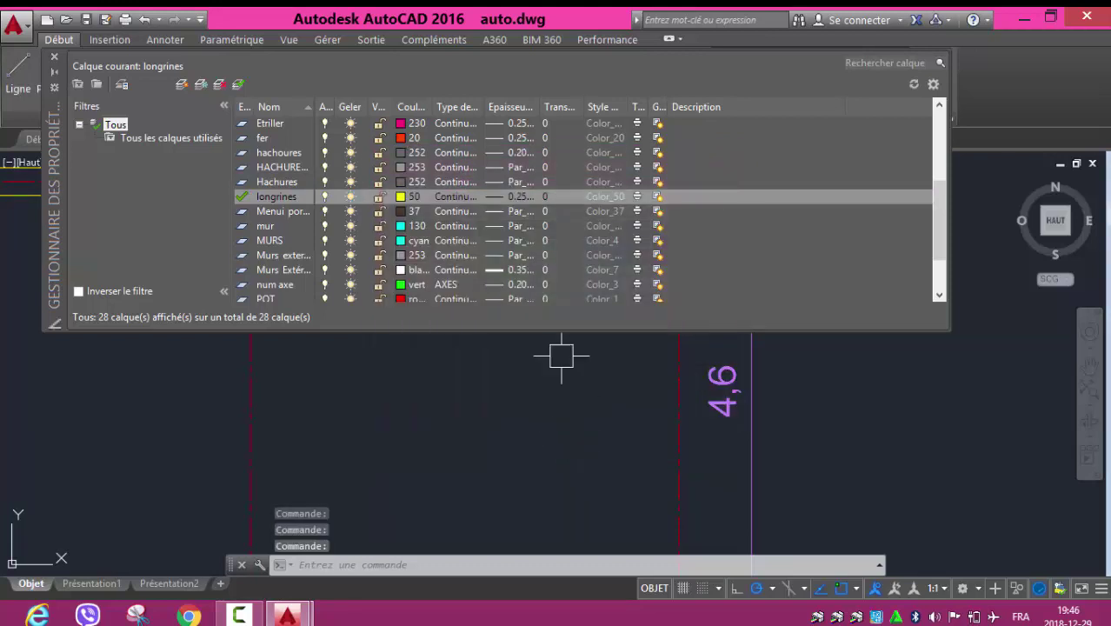
click(53, 59)
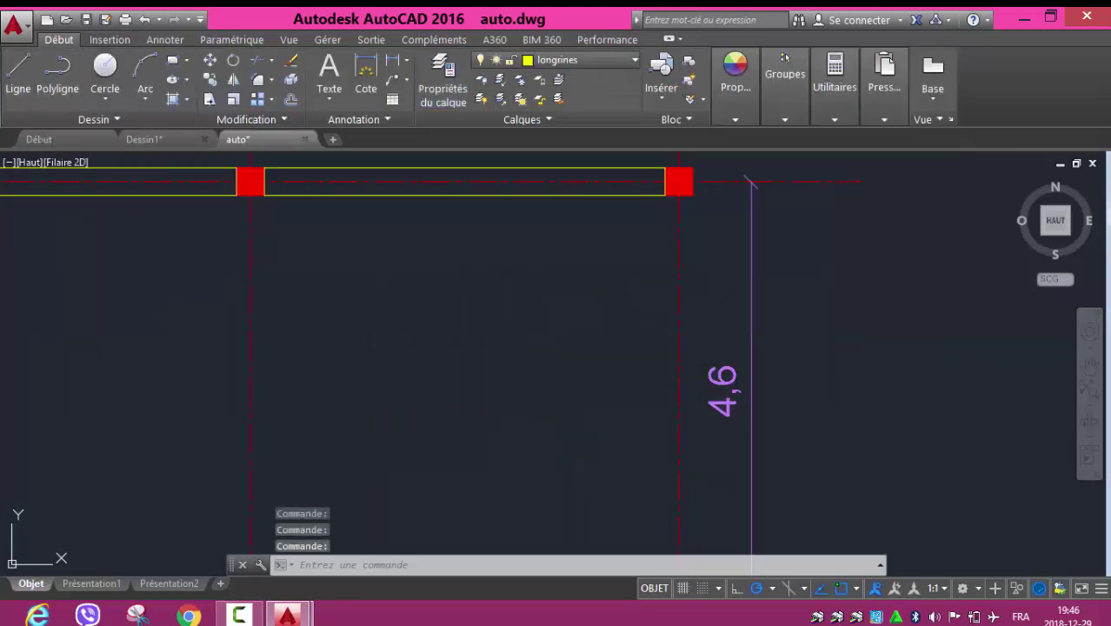
- Bring the beams on axes B and C into view and clear the selection
scroll(362, 326, down, 2)
middle_drag(364, 340, 495, 230)
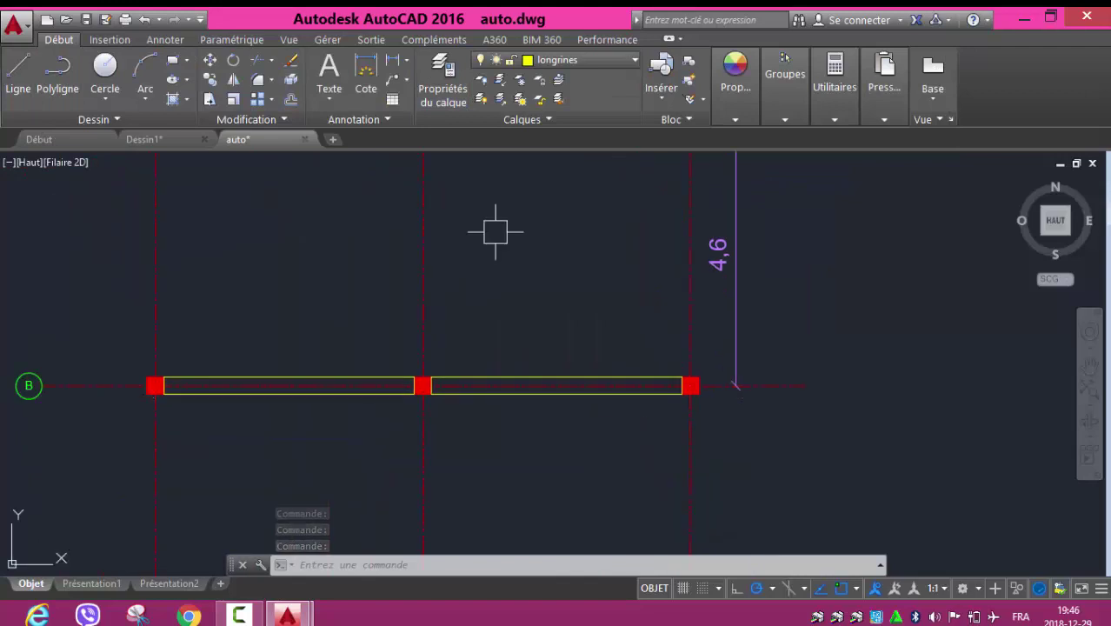
scroll(495, 231, down, 2)
middle_drag(488, 386, 384, 354)
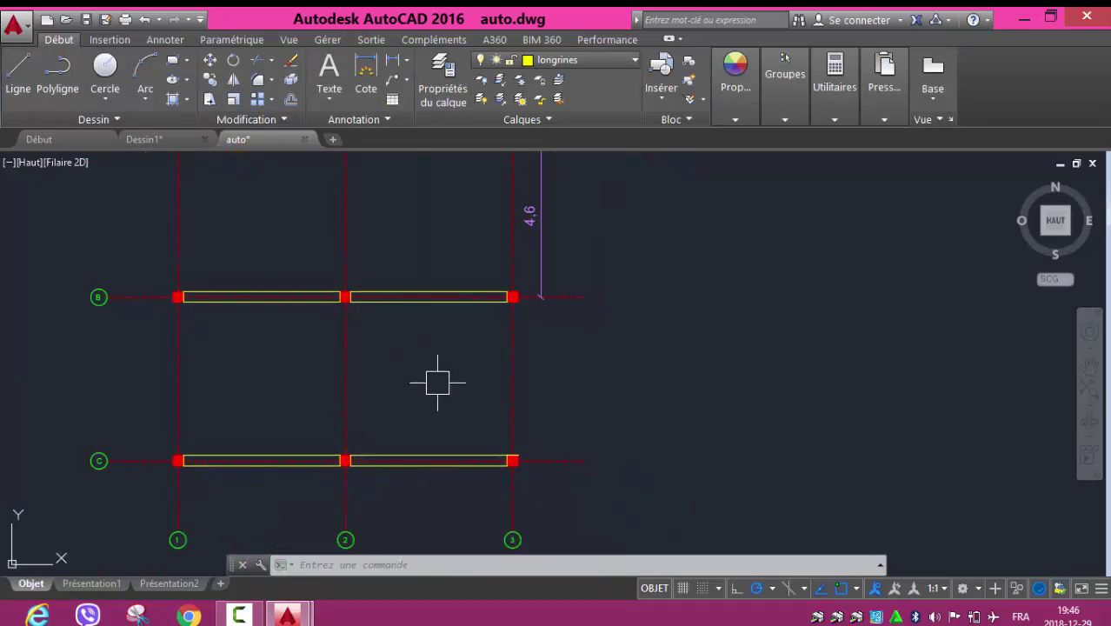
scroll(437, 380, up, 2)
scroll(506, 499, up, 3)
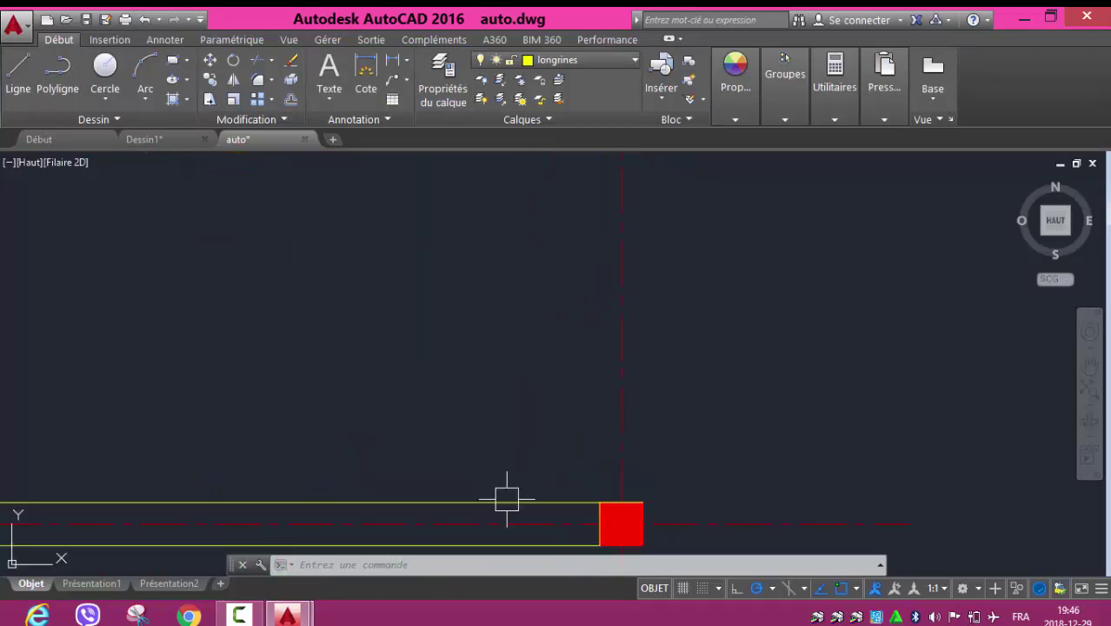
key(Escape)
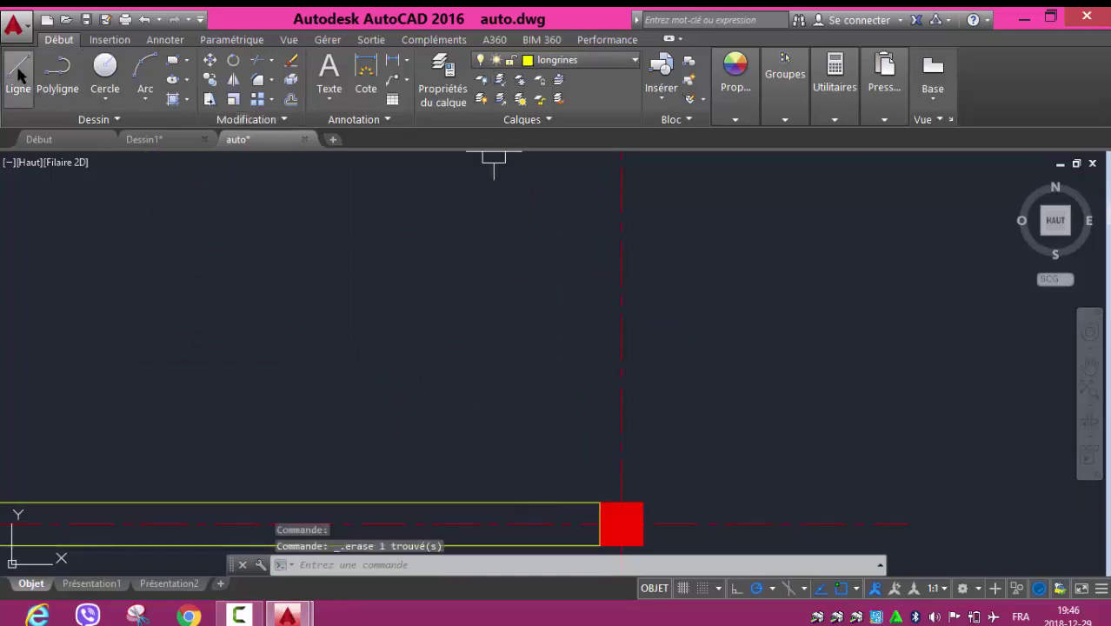
- Draw a 0.3 × 4.3 longrine rectangle along axis 3 from the lower column to the upper column
click(172, 60)
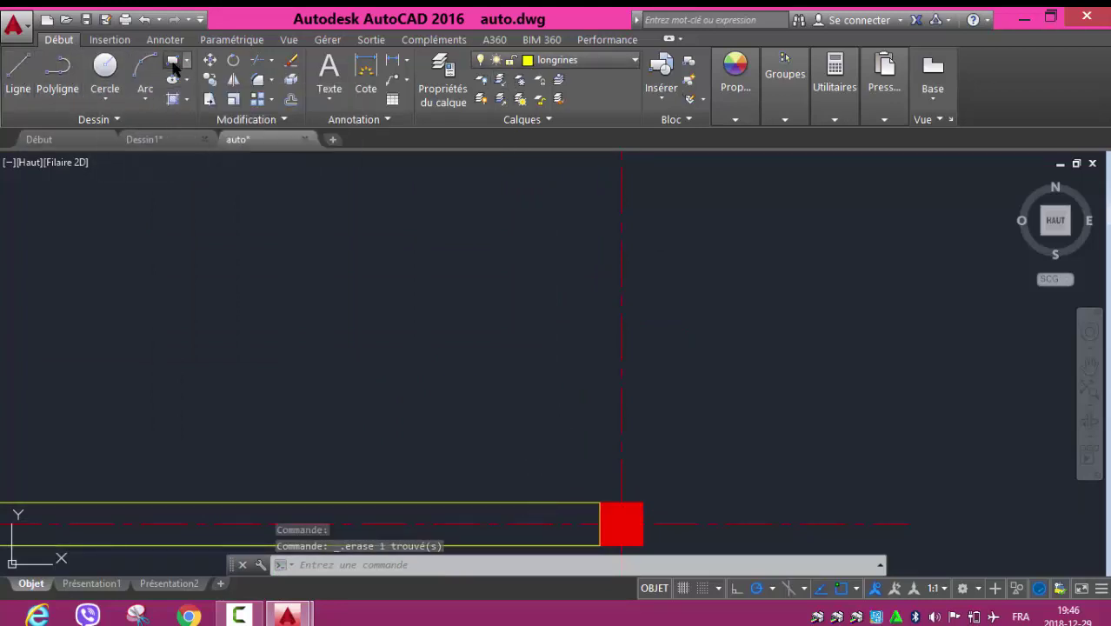
click(599, 502)
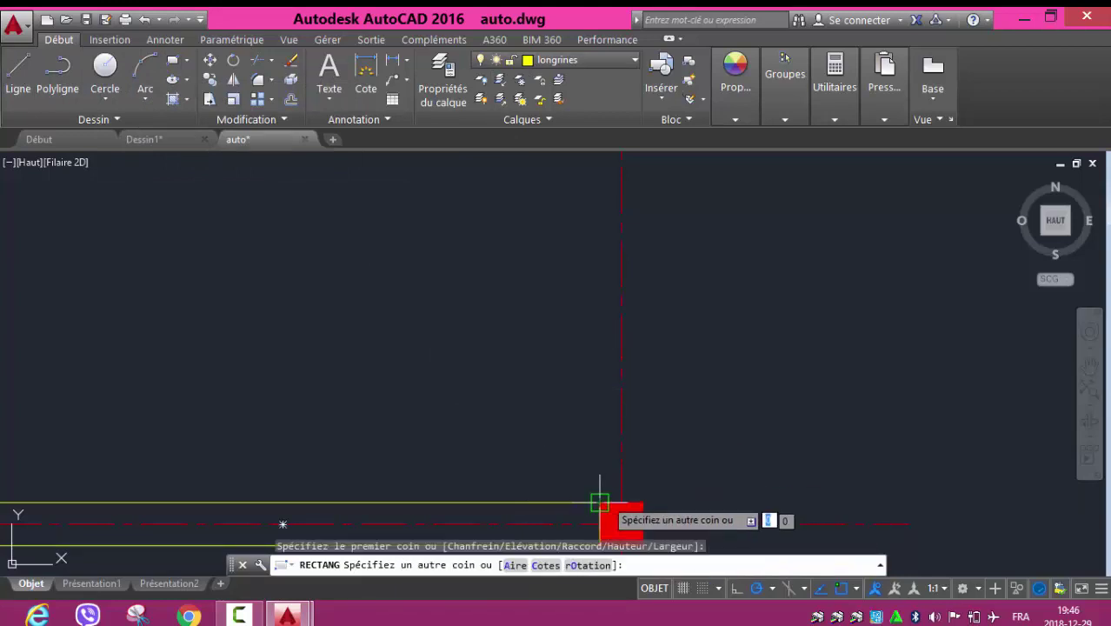
scroll(640, 497, up, 3)
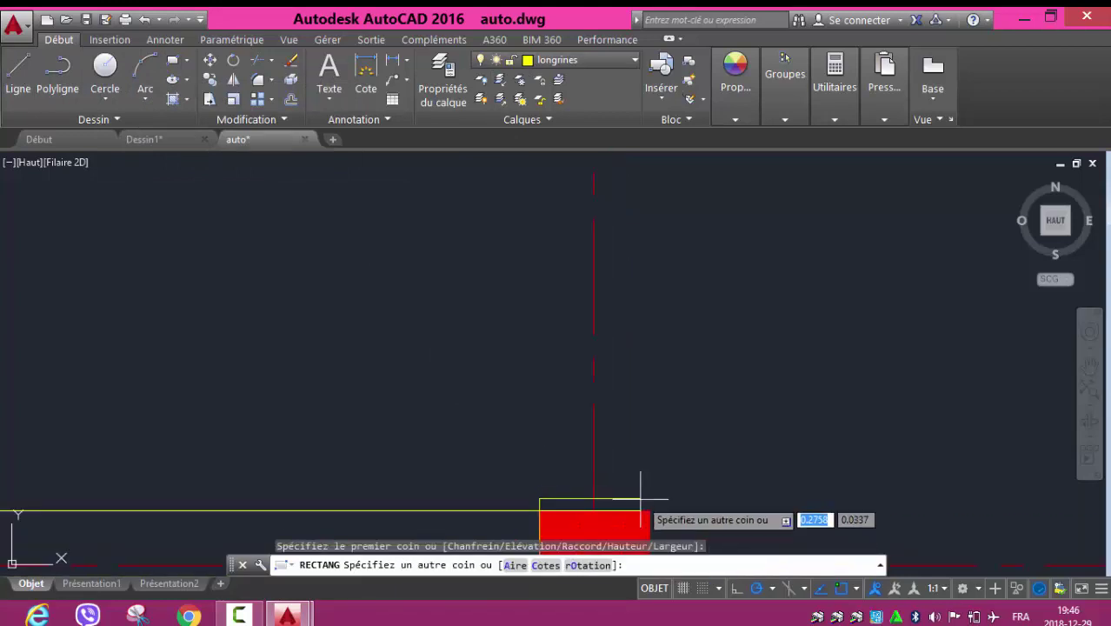
scroll(633, 293, down, 1)
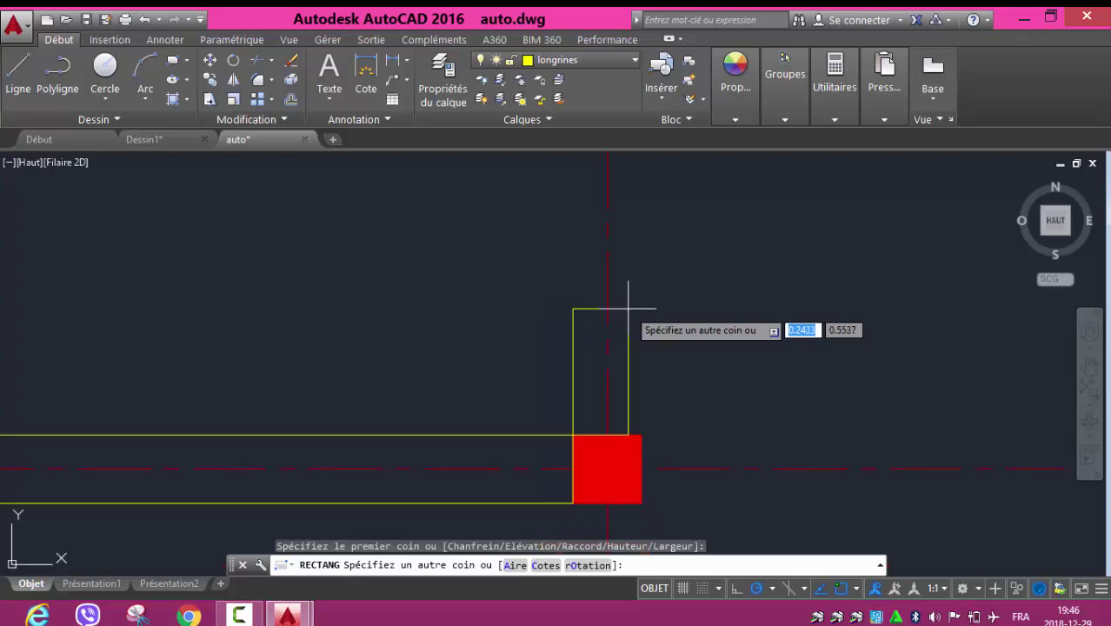
scroll(635, 294, down, 2)
scroll(636, 346, down, 2)
middle_drag(636, 347, 636, 182)
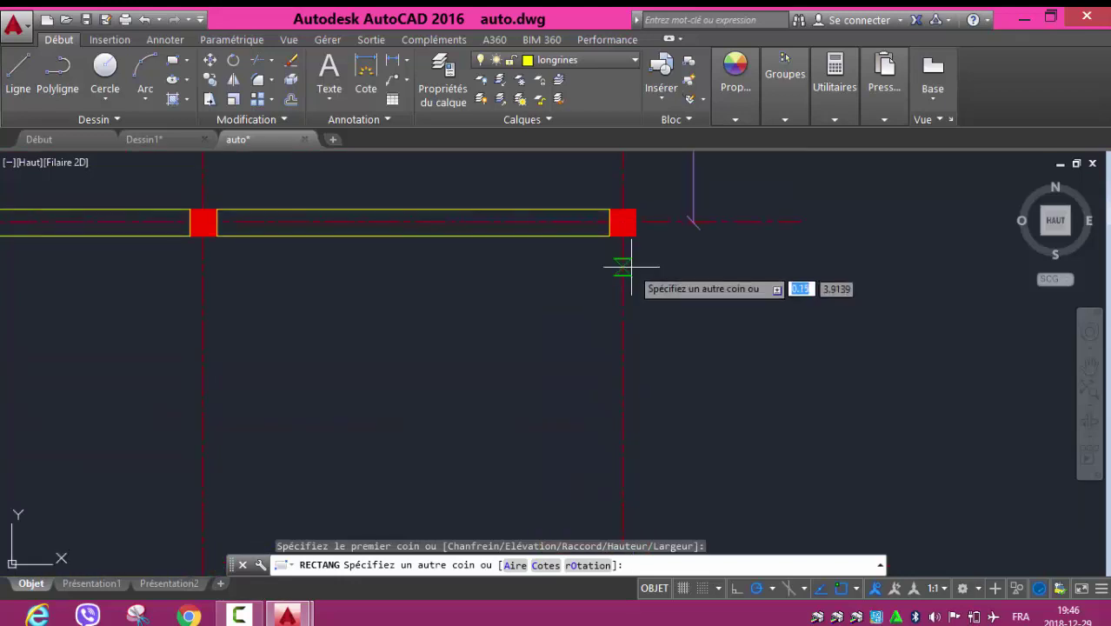
scroll(635, 236, up, 5)
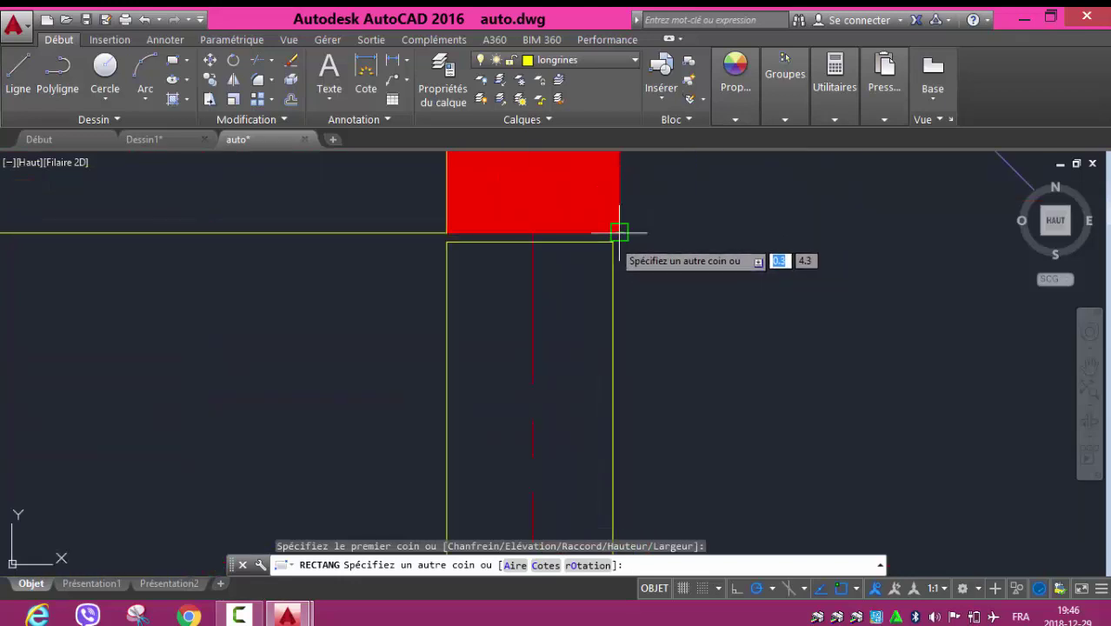
click(619, 232)
scroll(660, 240, down, 2)
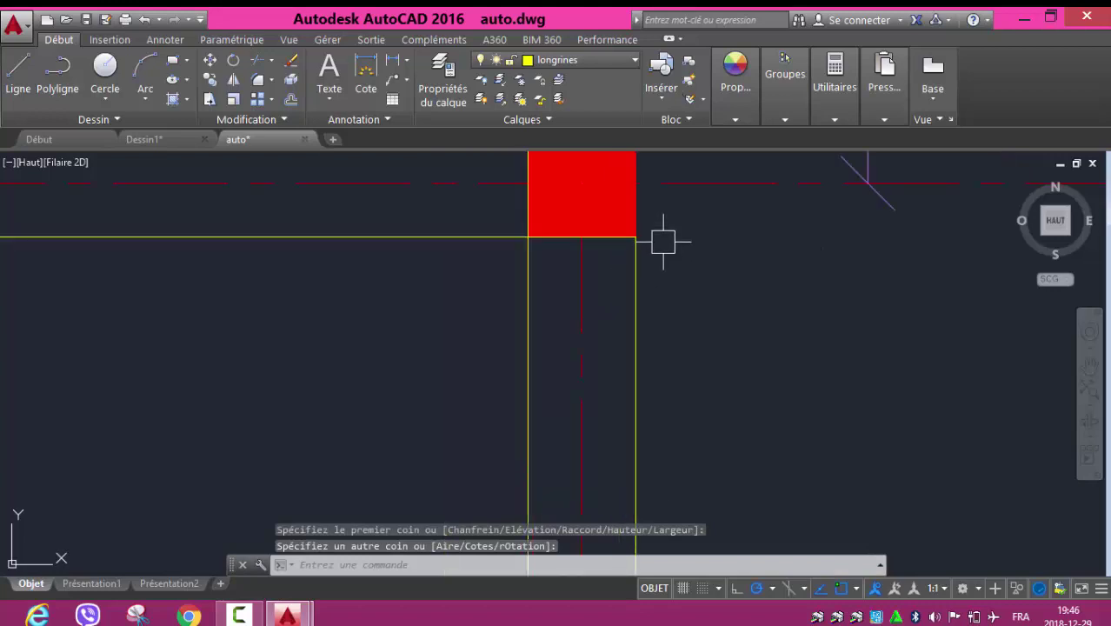
middle_drag(659, 241, 660, 368)
scroll(661, 367, down, 3)
middle_drag(663, 273, 646, 325)
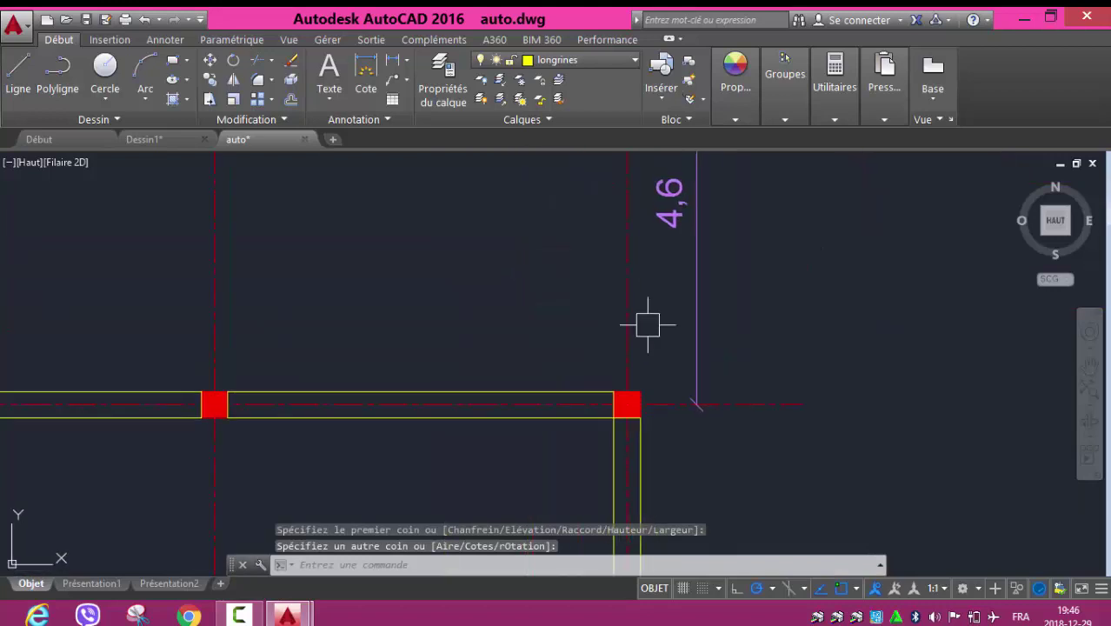
key(Return)
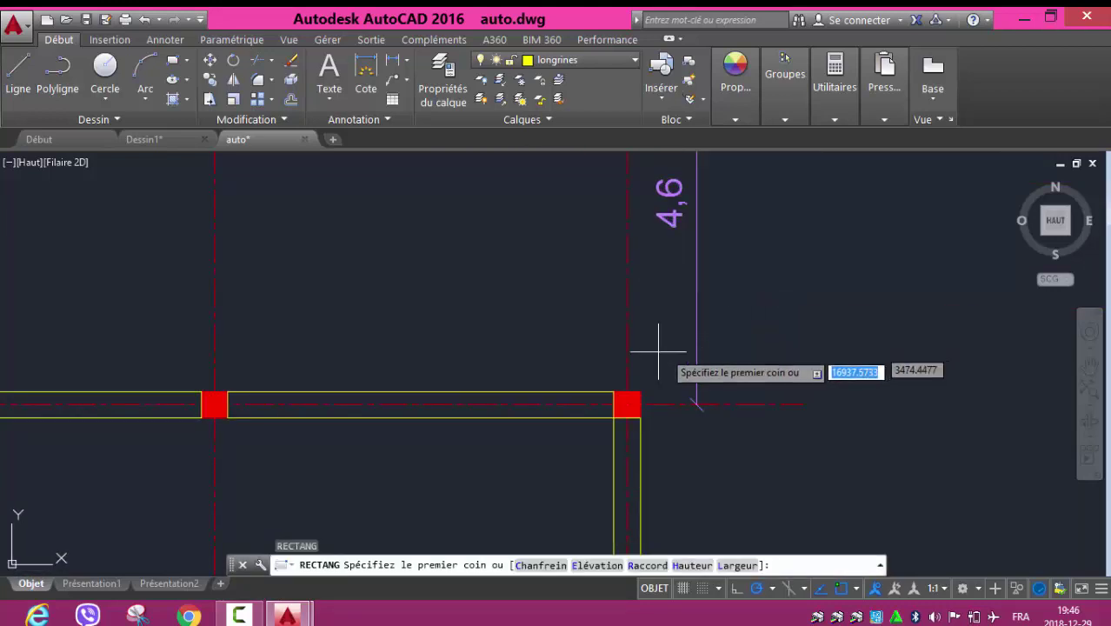
- Draw a second 0.3 × 4.3 longrine on axis 3 between the next pair of columns
key(Return)
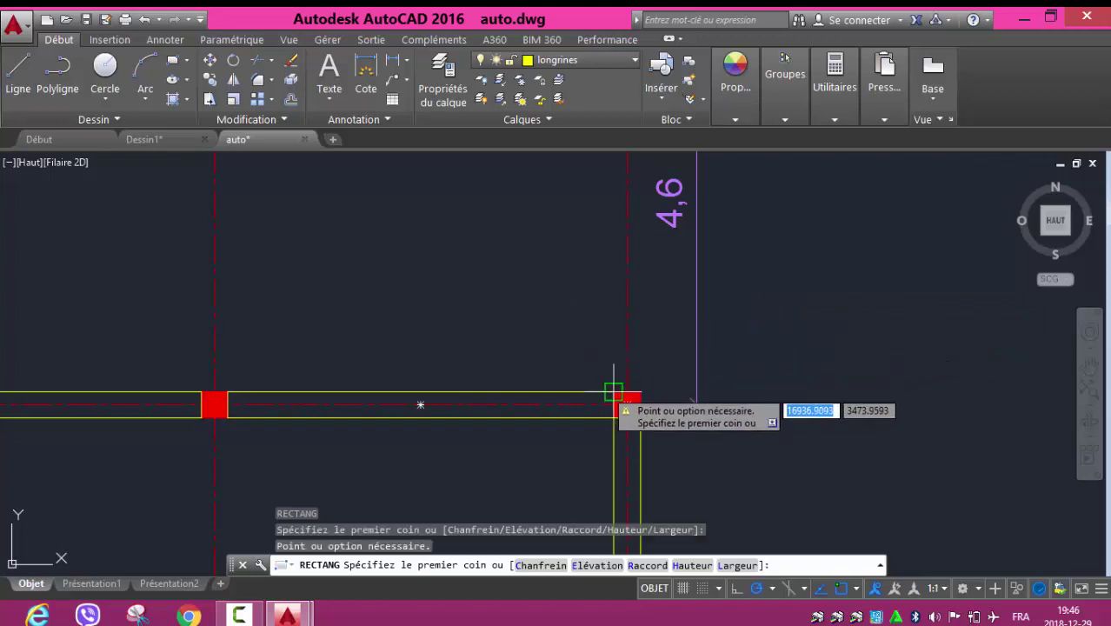
scroll(614, 392, up, 5)
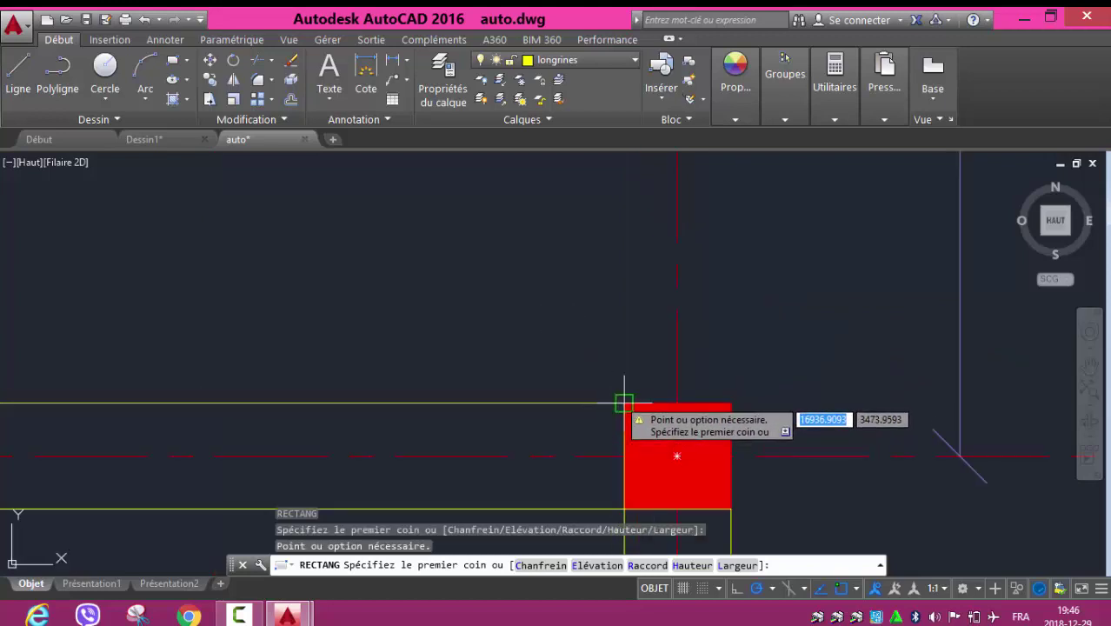
click(624, 403)
middle_drag(606, 240, 544, 478)
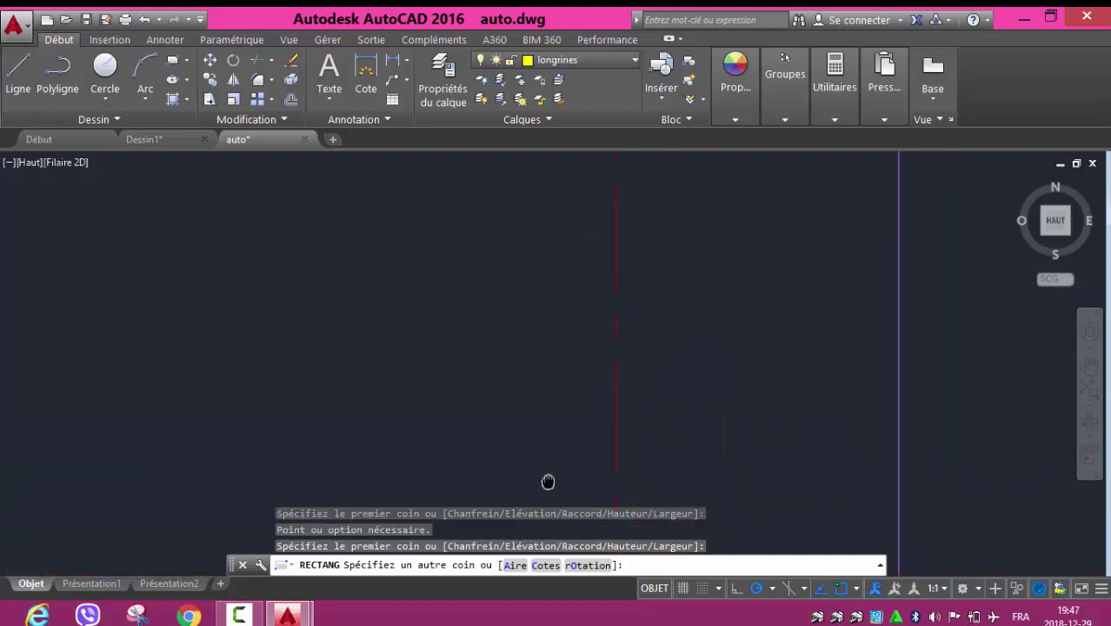
scroll(566, 315, down, 2)
mouse_move(566, 314)
middle_down()
mouse_move(540, 241)
mouse_move(551, 472)
mouse_move(584, 408)
middle_up()
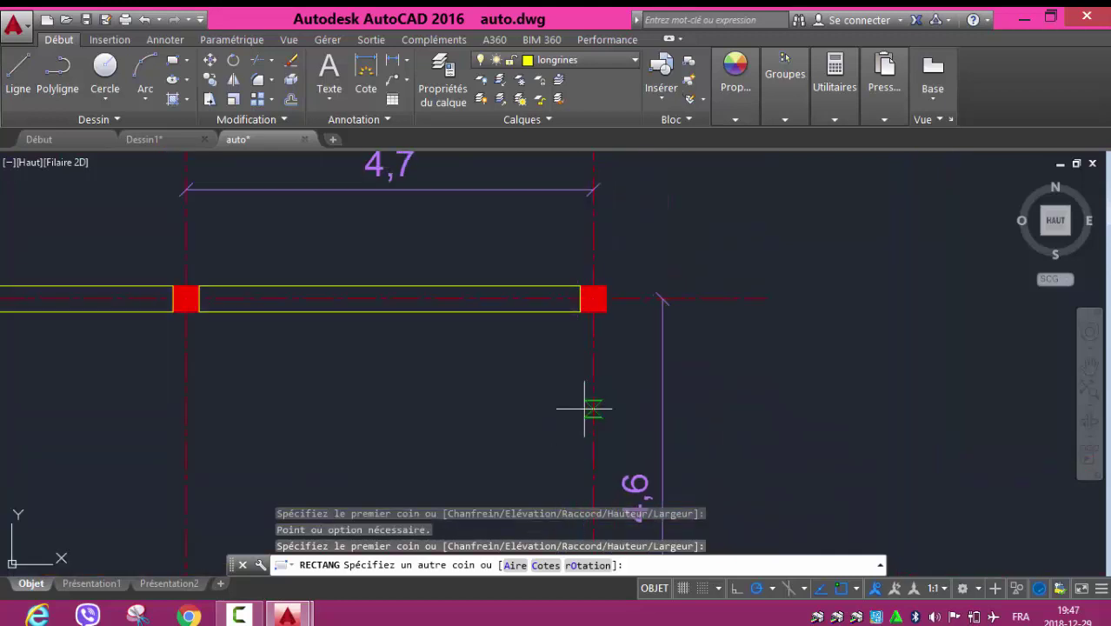
scroll(594, 298, up, 5)
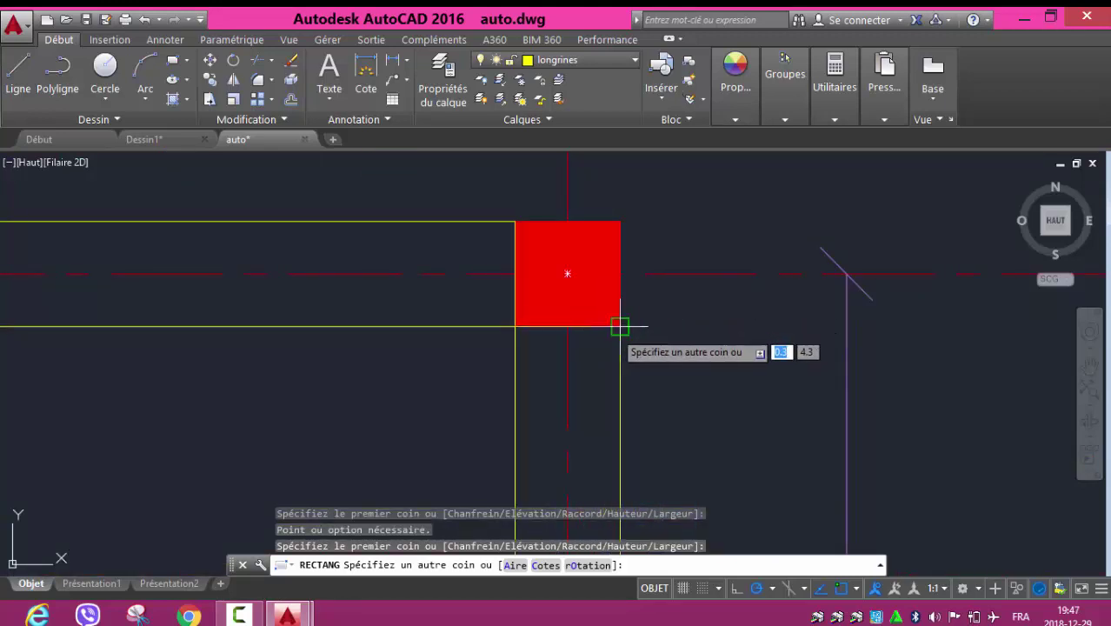
click(613, 330)
scroll(683, 379, down, 2)
scroll(683, 379, down, 3)
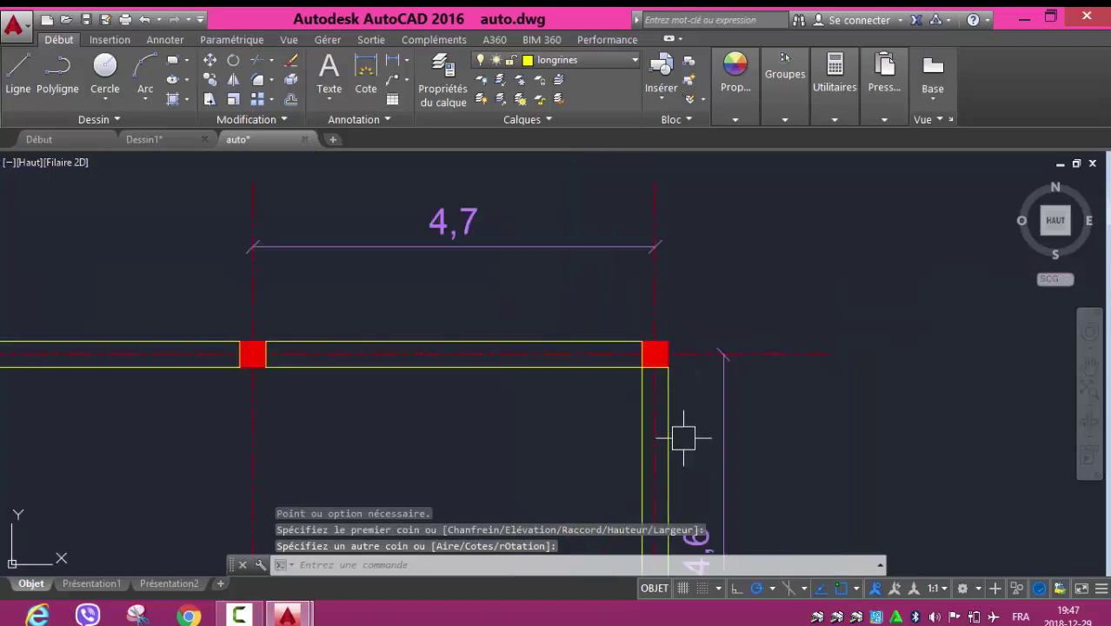
middle_drag(687, 440, 674, 348)
scroll(648, 245, down, 3)
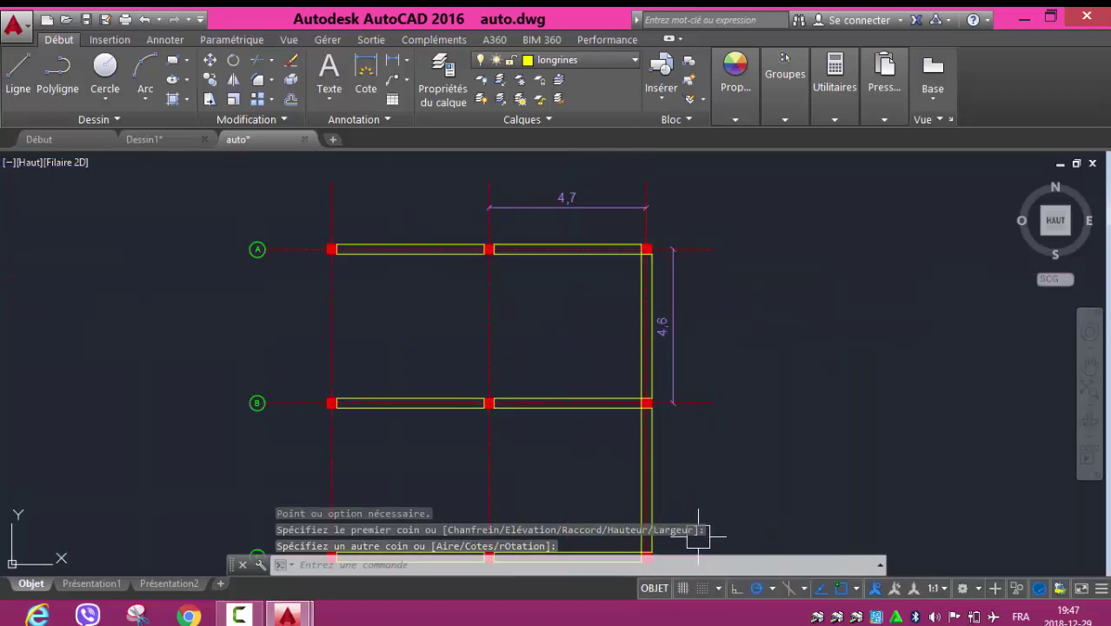
scroll(683, 475, up, 4)
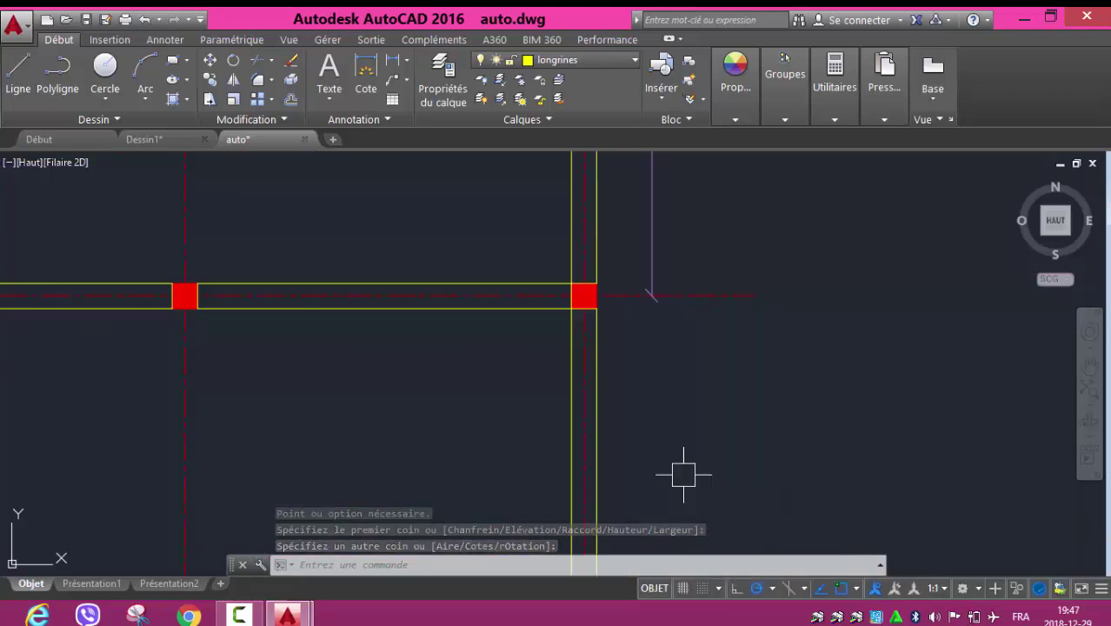
- Select both vertical longrines on axis 3 for copying, with the base point at the beam corner
click(211, 78)
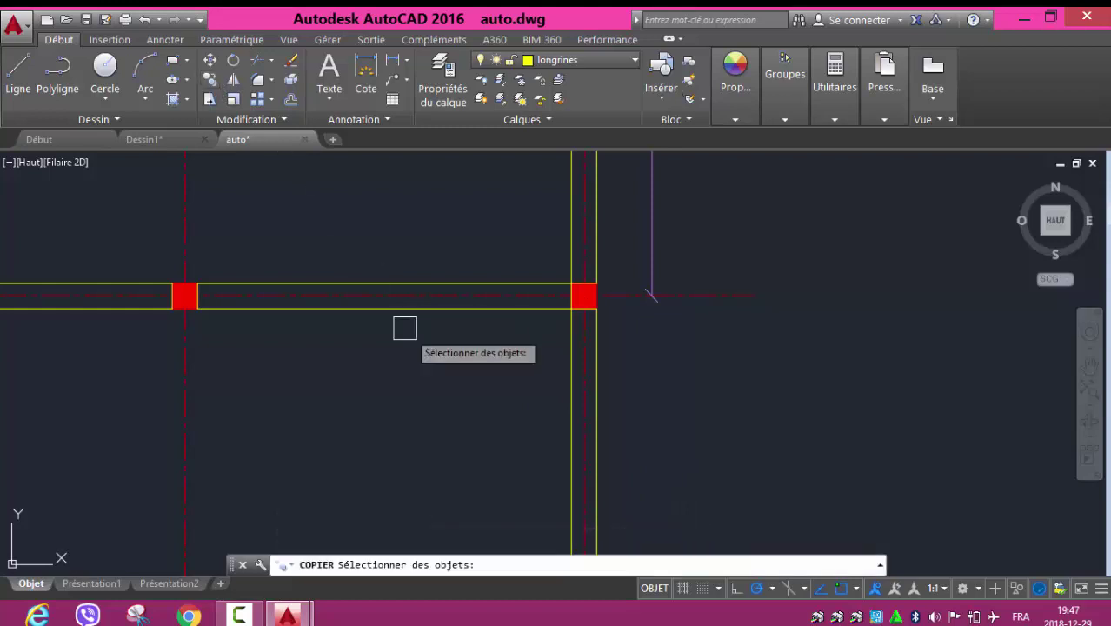
click(570, 415)
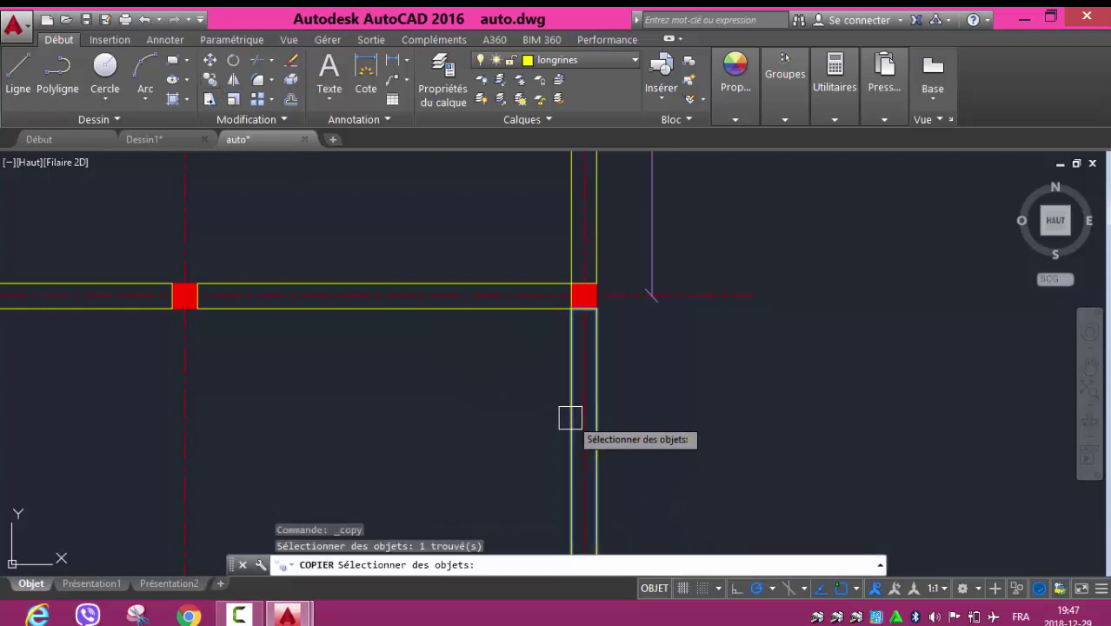
click(573, 241)
key(Return)
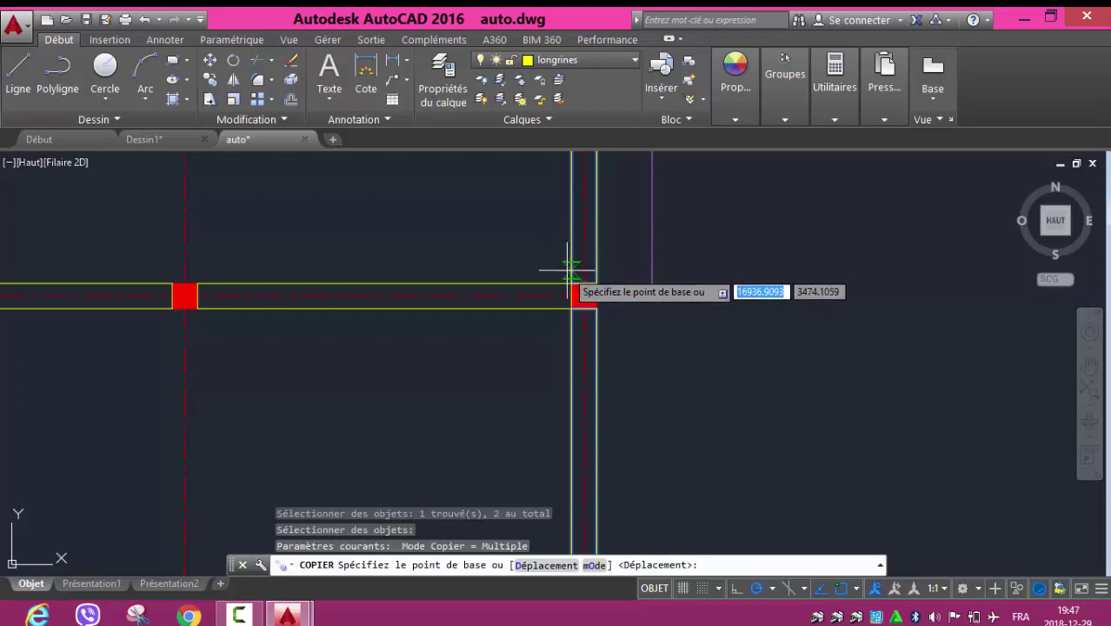
scroll(570, 287, up, 3)
scroll(570, 286, up, 2)
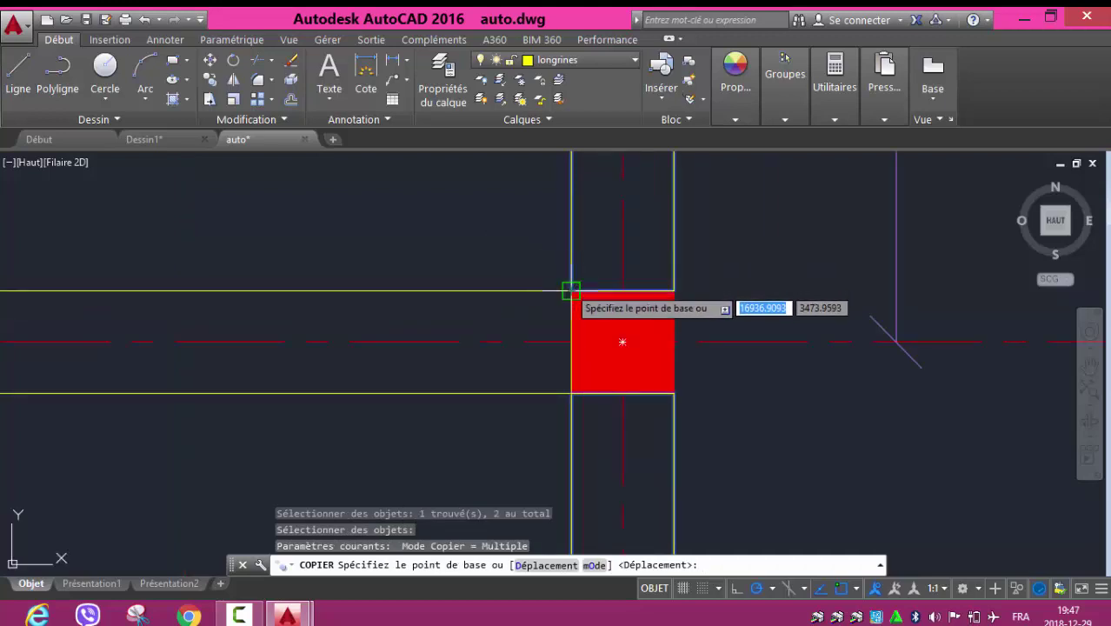
click(571, 290)
scroll(435, 269, down, 8)
scroll(240, 242, up, 3)
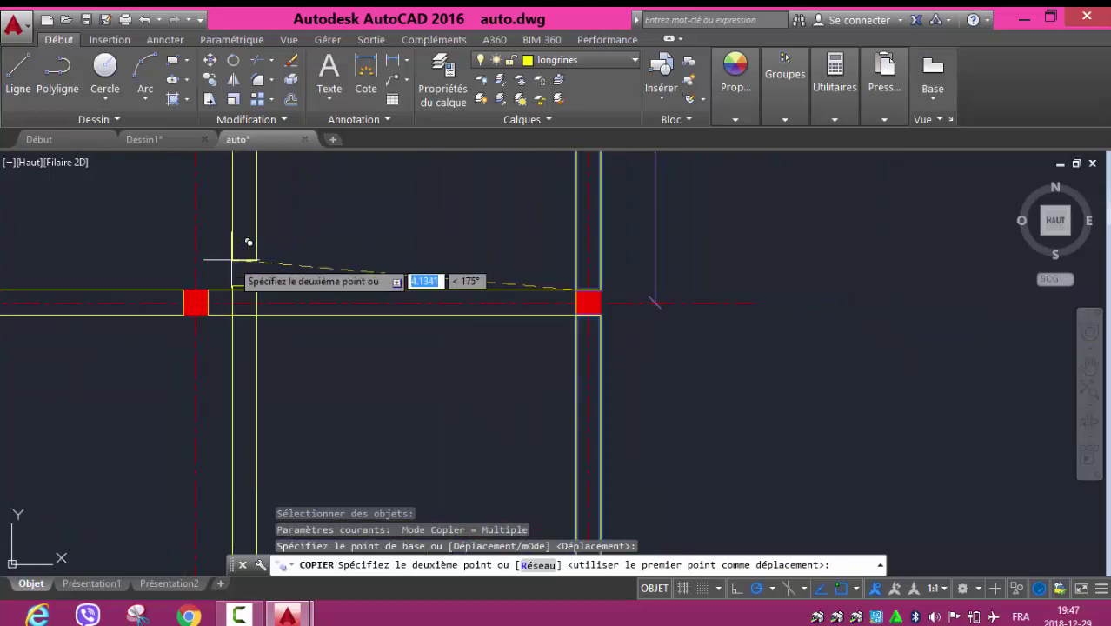
scroll(240, 242, up, 4)
scroll(206, 286, down, 2)
scroll(178, 304, up, 3)
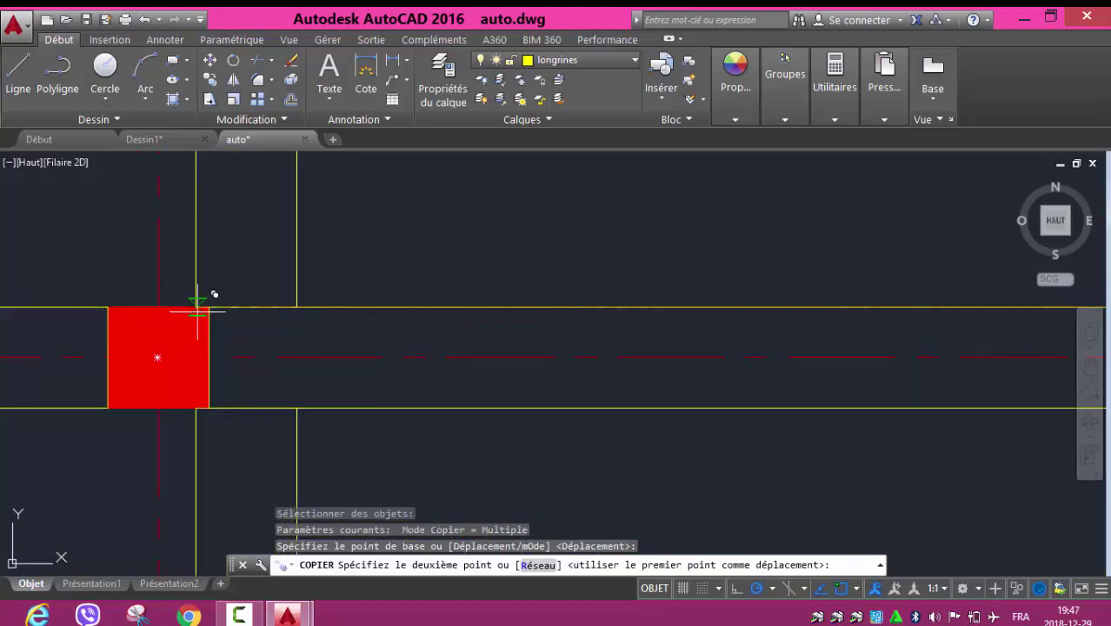
- Place copies of the vertical longrines on the middle and left column lines
click(107, 308)
scroll(37, 308, down, 8)
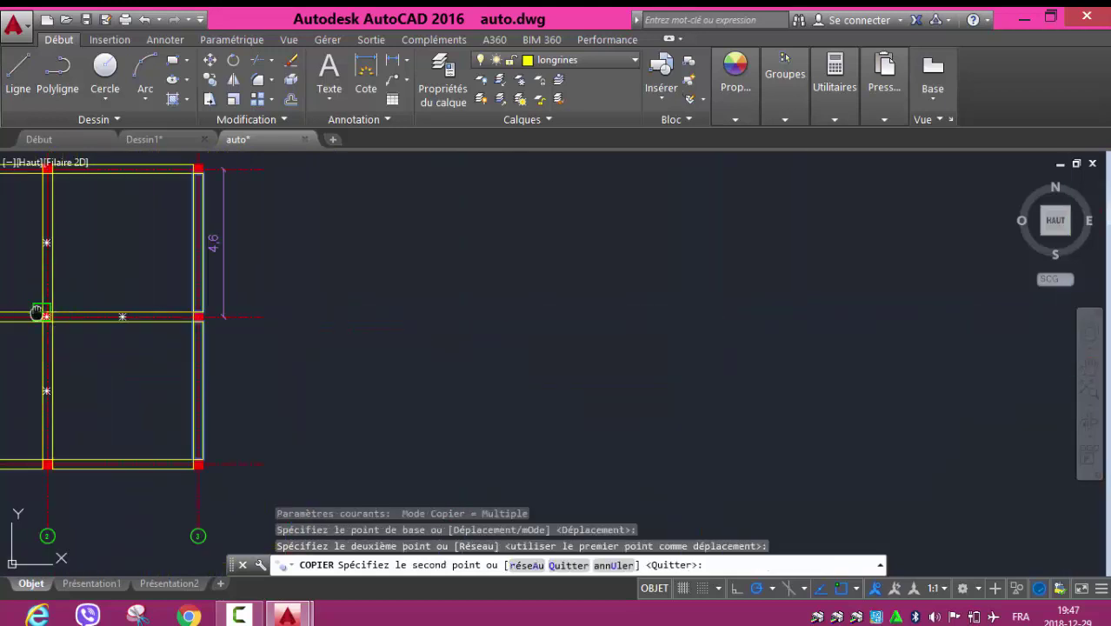
middle_drag(39, 312, 449, 313)
scroll(287, 315, up, 2)
scroll(267, 291, up, 3)
scroll(574, 374, up, 3)
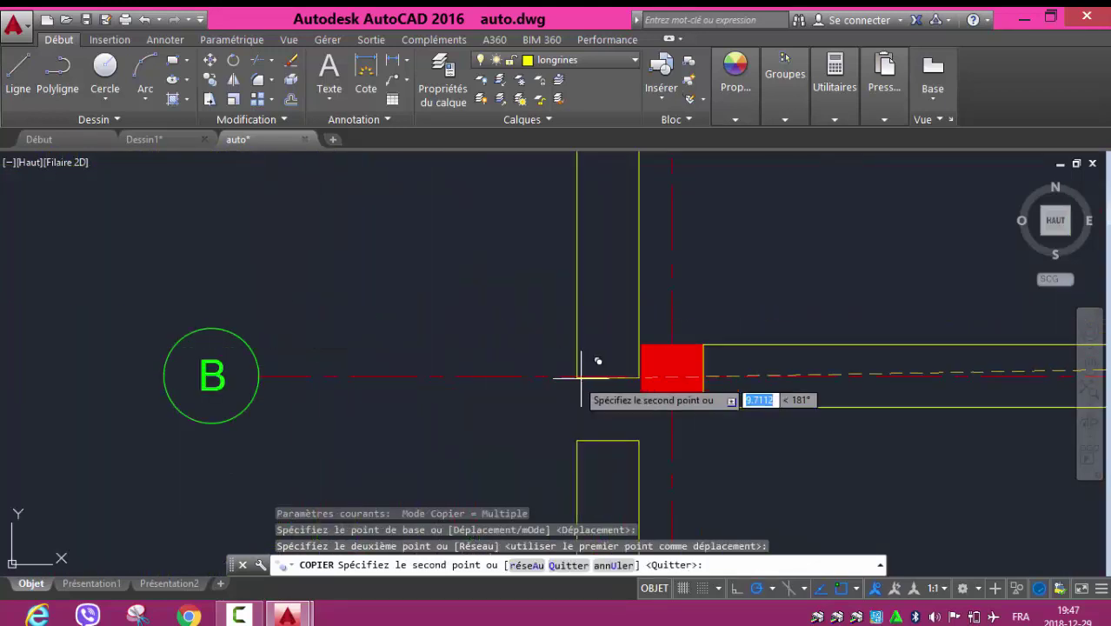
click(640, 345)
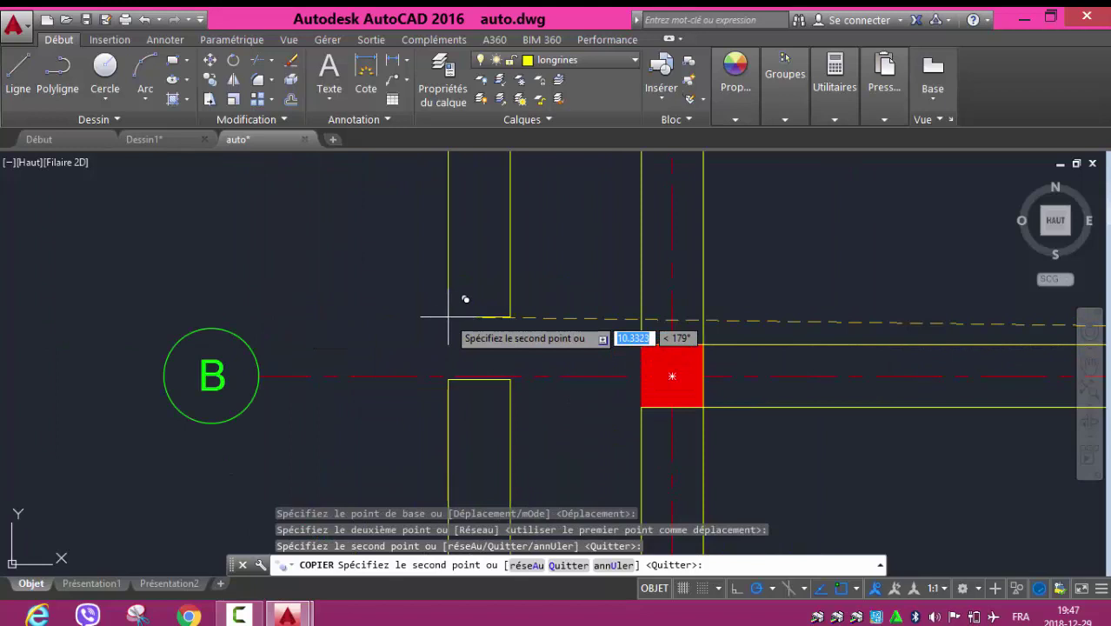
key(Escape)
- Pan and zoom over the beam grid to check every bay is framed
scroll(445, 313, down, 3)
scroll(608, 374, down, 2)
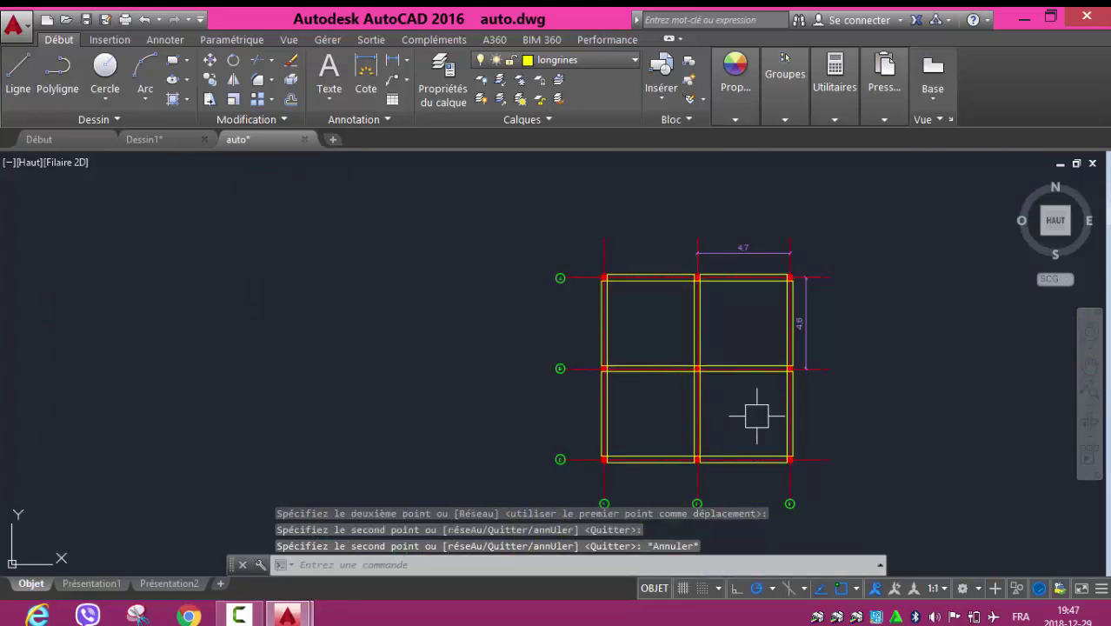
middle_drag(756, 416, 620, 366)
scroll(619, 366, up, 2)
scroll(621, 366, up, 2)
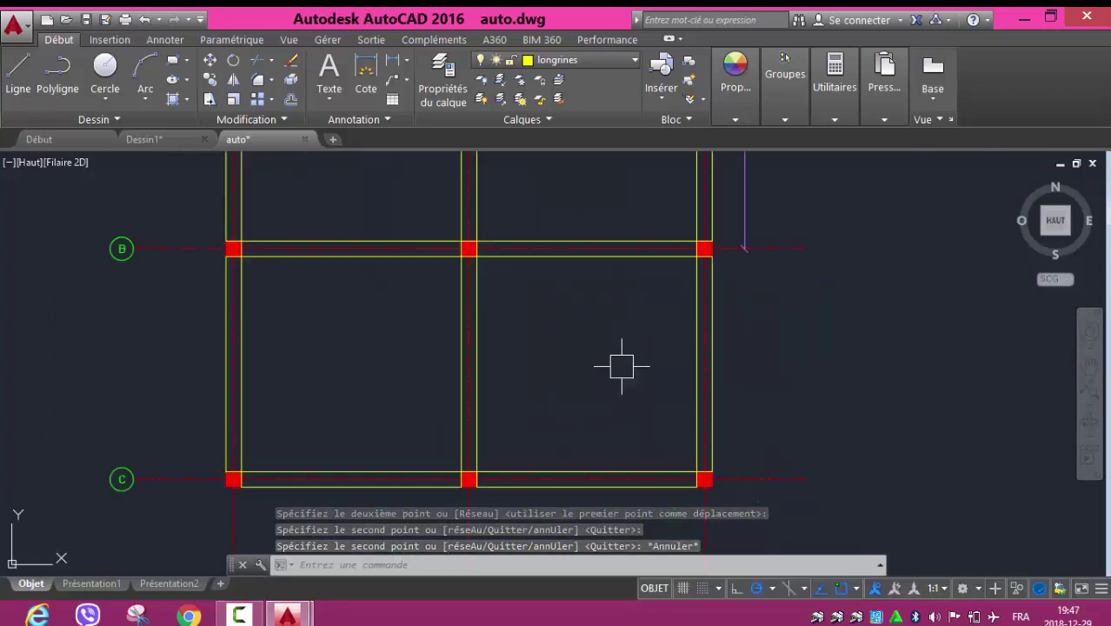
scroll(567, 366, down, 2)
scroll(567, 366, down, 2)
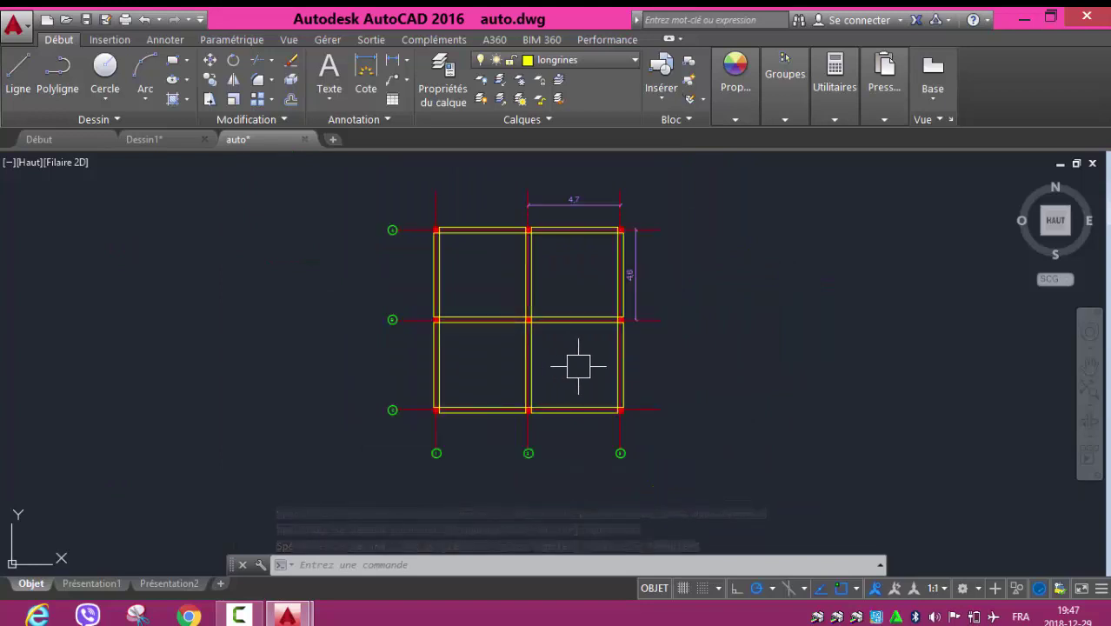
scroll(577, 366, up, 2)
mouse_move(580, 366)
middle_down()
mouse_move(456, 407)
mouse_move(461, 429)
middle_up()
scroll(467, 430, down, 2)
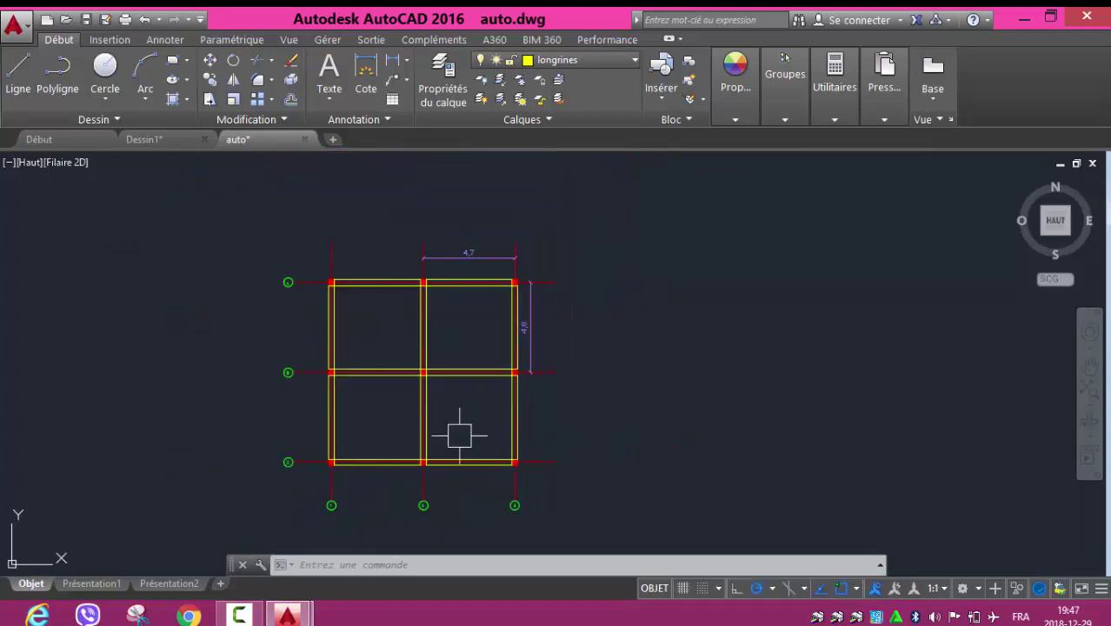
scroll(459, 423, up, 2)
mouse_move(456, 414)
middle_down()
mouse_move(526, 354)
mouse_move(528, 432)
mouse_move(473, 415)
middle_up()
scroll(526, 356, up, 2)
scroll(530, 430, down, 1)
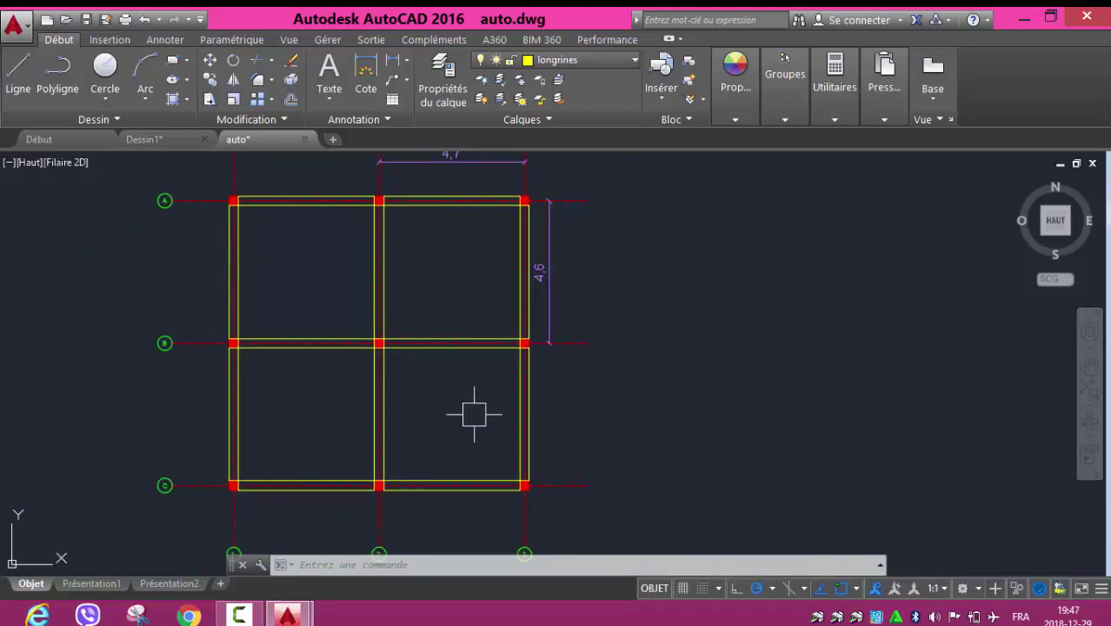
- Switch the current layer to Semelles, then undo that change
click(549, 58)
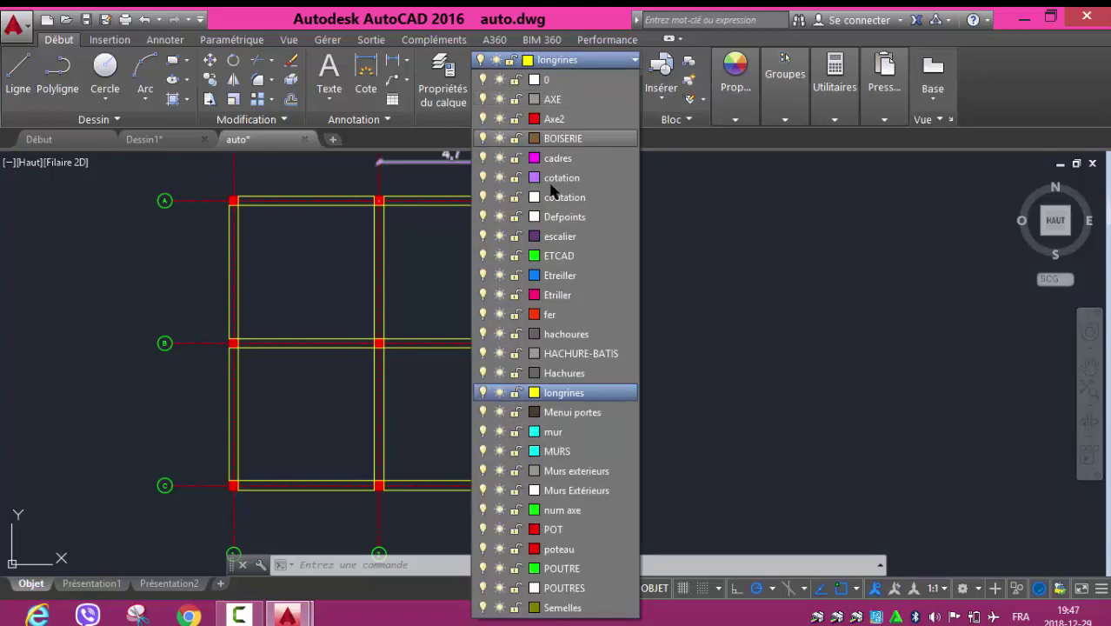
click(560, 608)
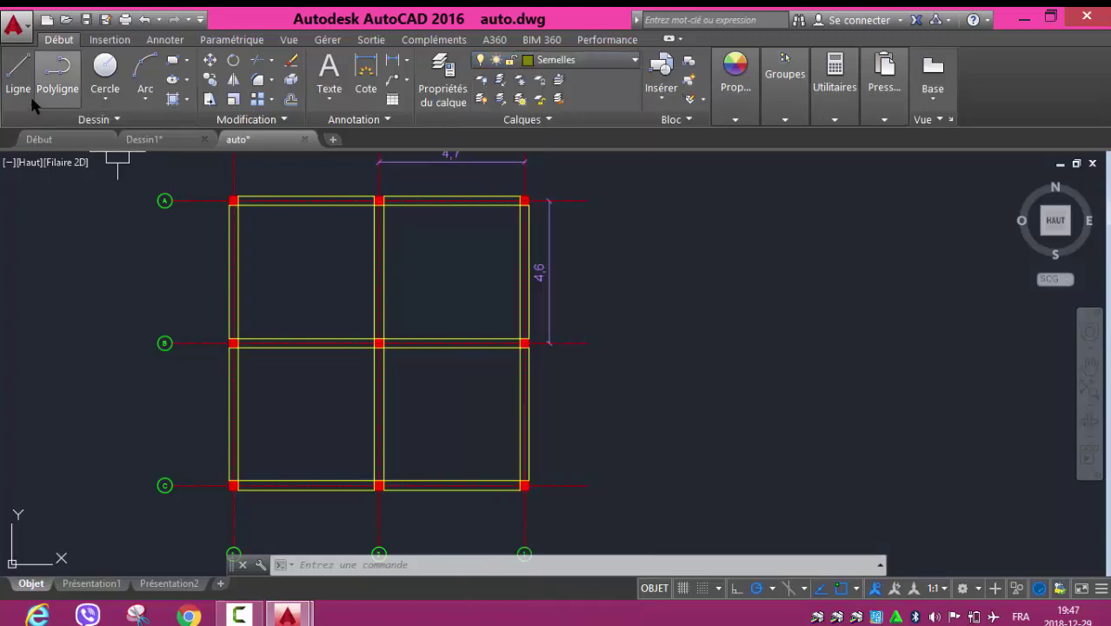
key(ctrl+z)
- Draw a 1 by 1 square beside the plan
click(174, 63)
click(672, 274)
text(1)
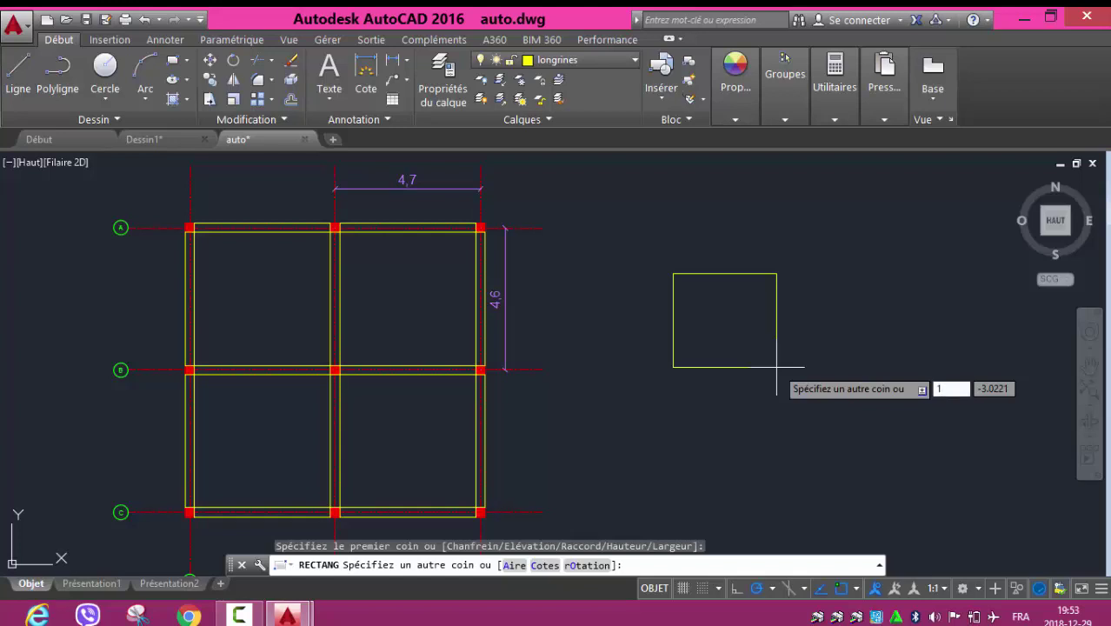
key(Tab)
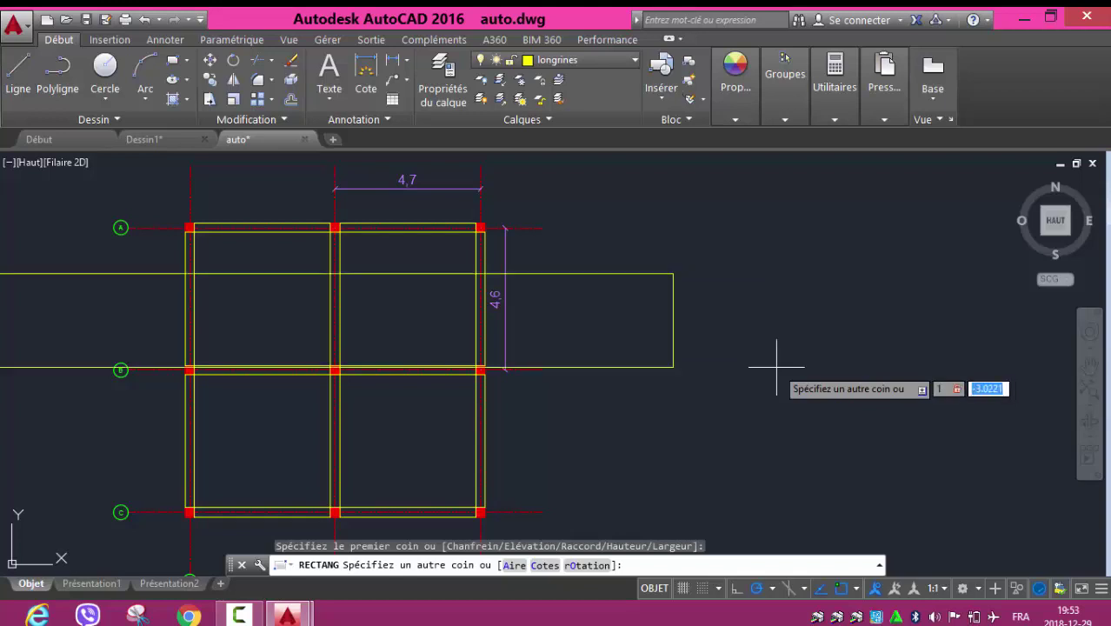
text(1)
key(Return)
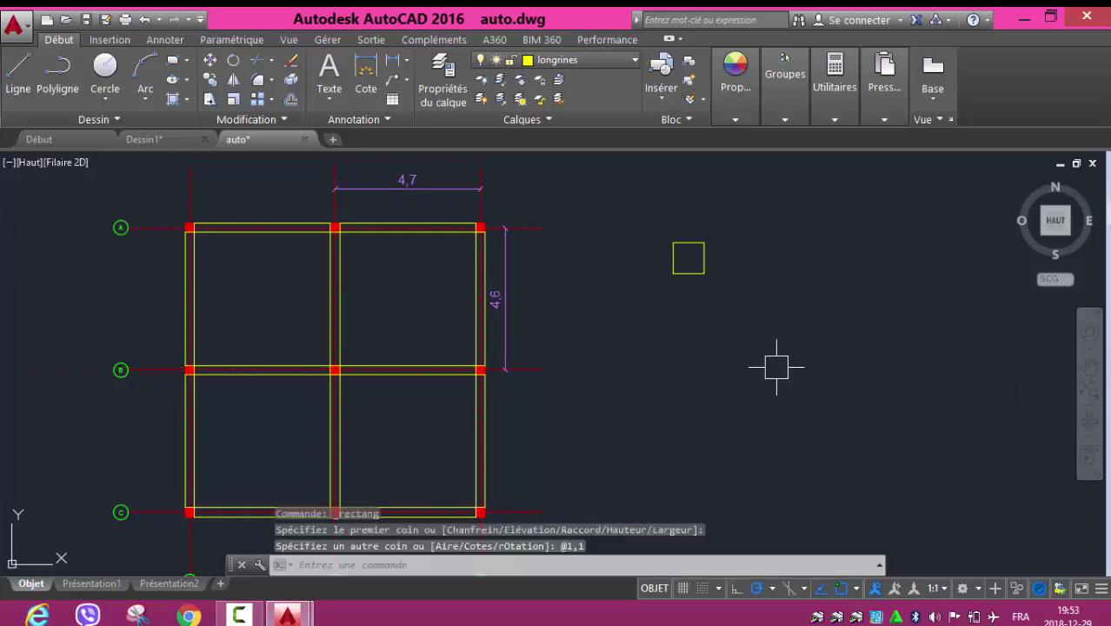
scroll(709, 261, up, 4)
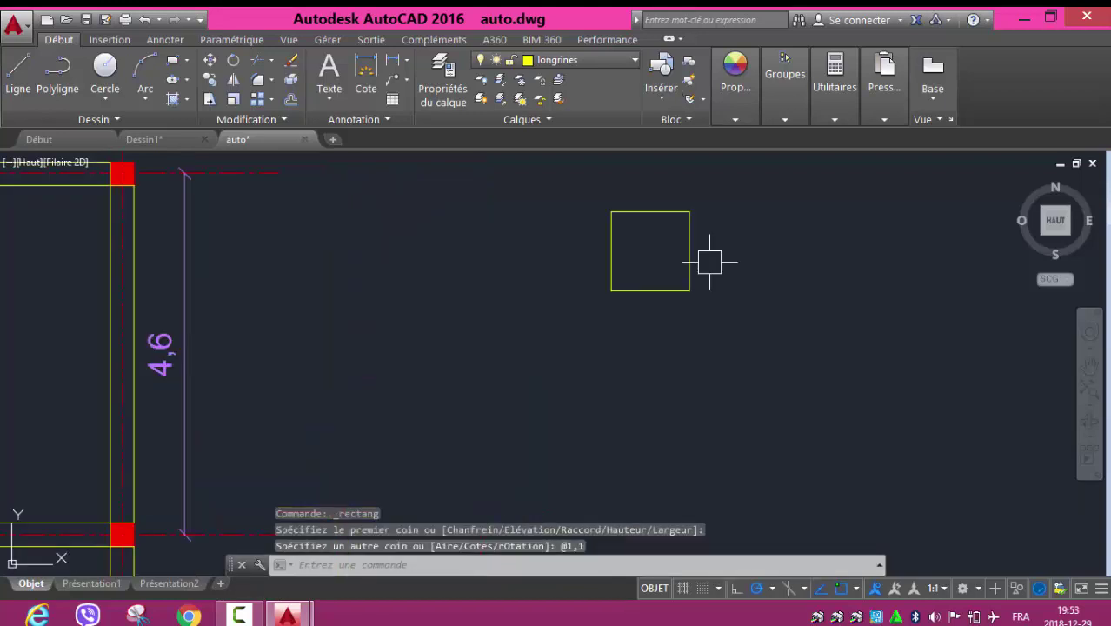
scroll(709, 260, up, 4)
middle_drag(709, 263, 732, 397)
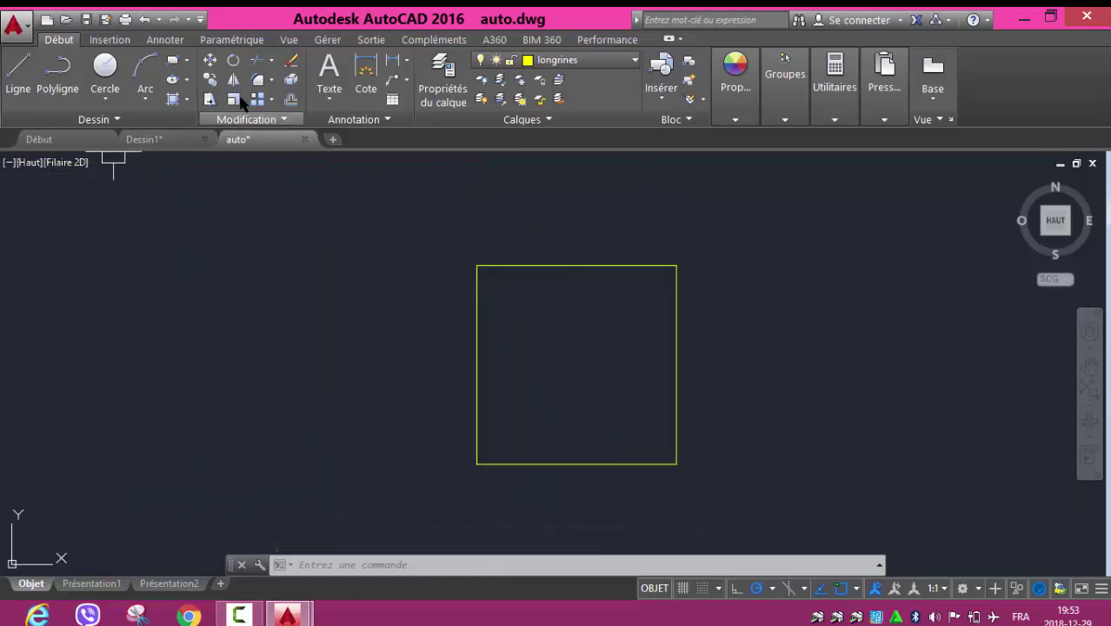
- Offset the square 0.1 outward to create the surrounding outline
click(292, 101)
text(0.1)
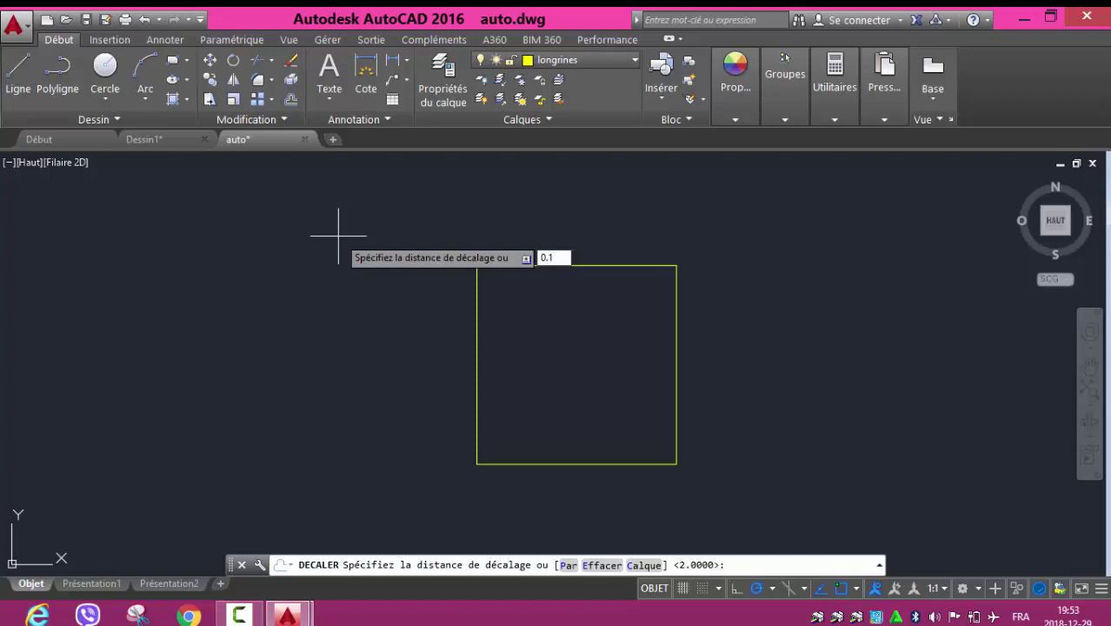
key(Return)
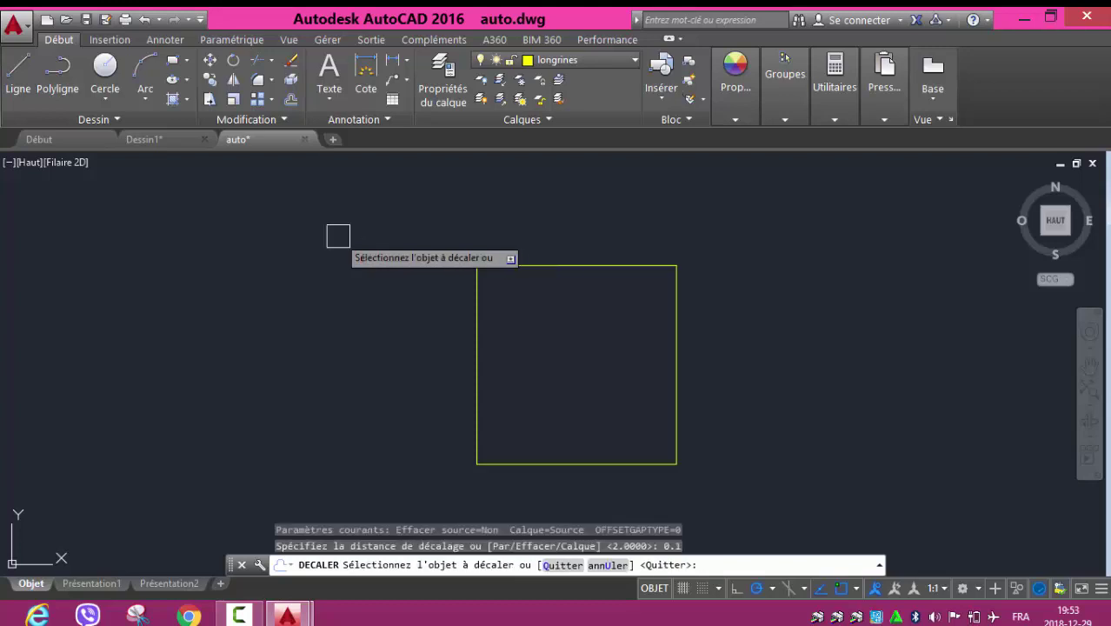
click(667, 315)
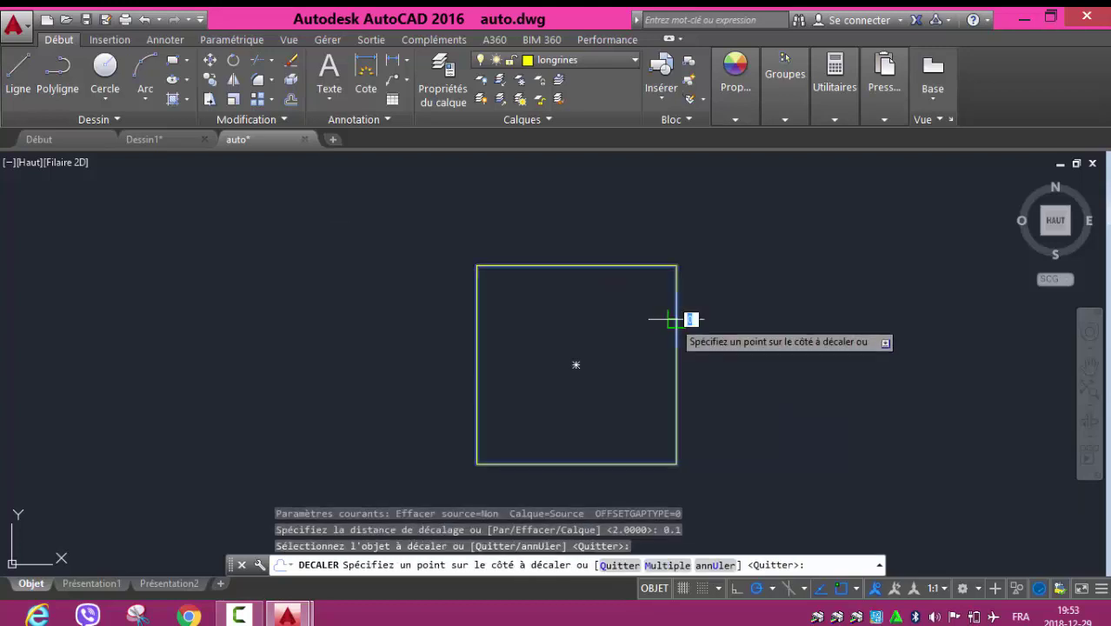
click(740, 328)
key(Escape)
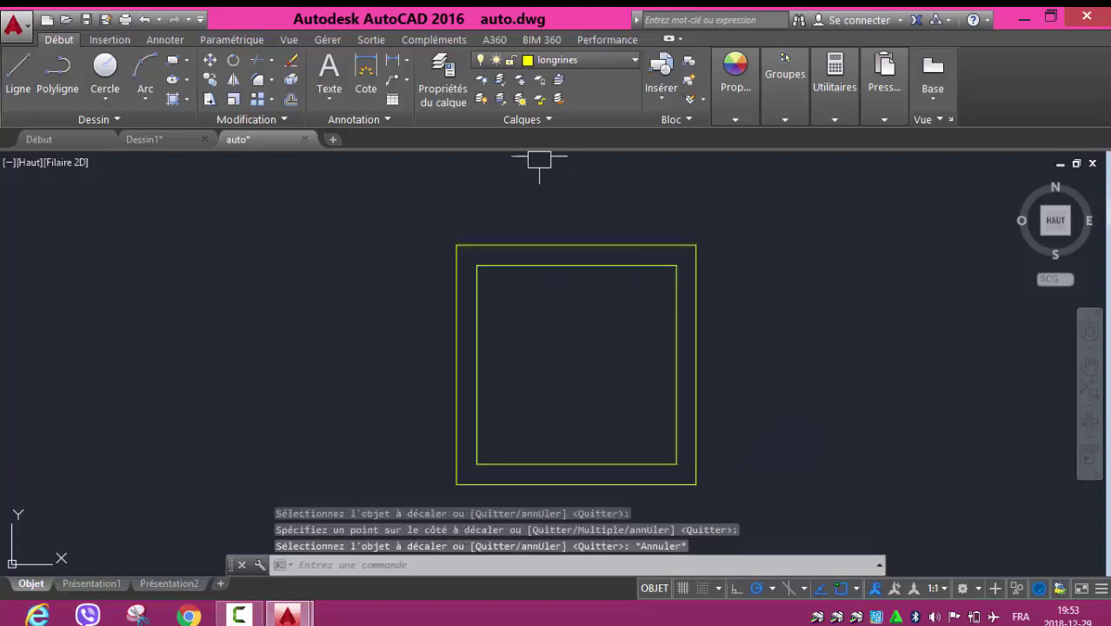
click(369, 90)
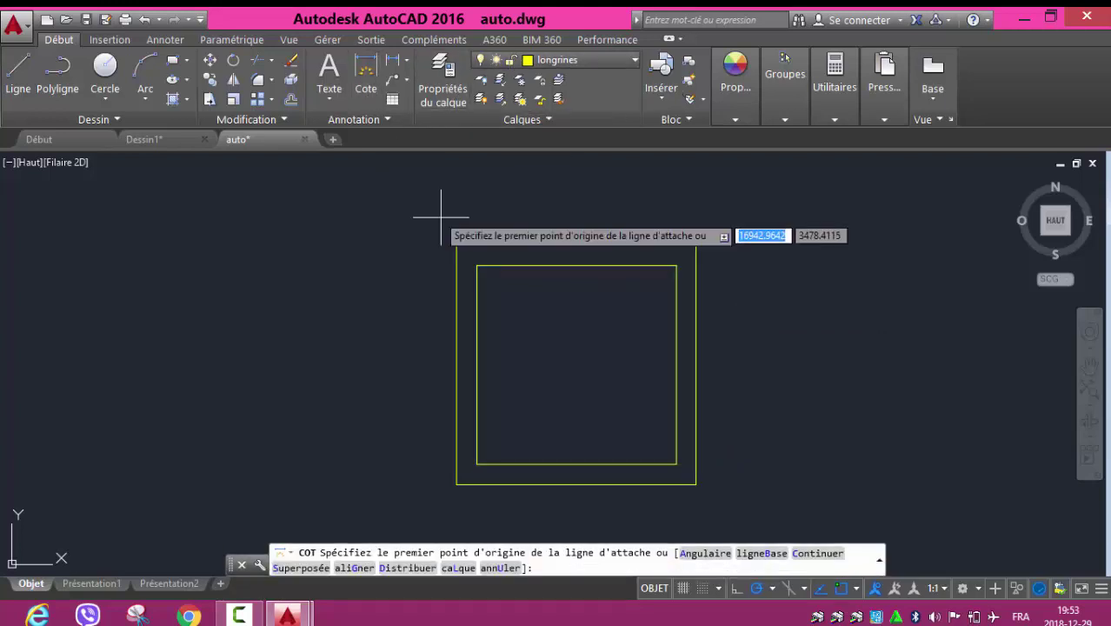
click(455, 245)
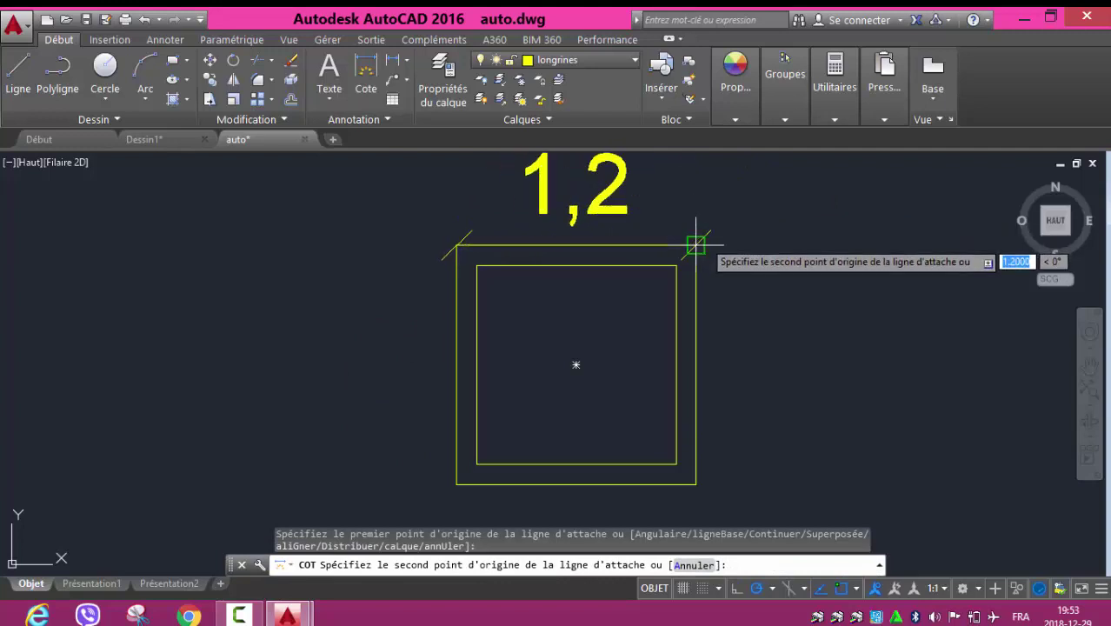
click(696, 243)
click(695, 230)
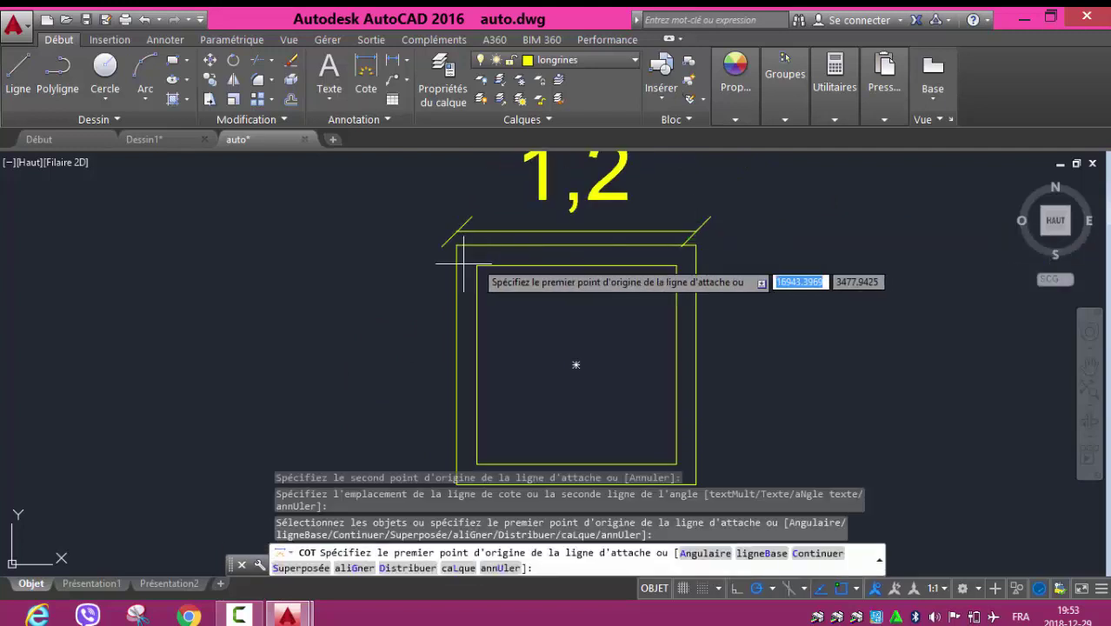
scroll(569, 361, down, 4)
scroll(506, 237, up, 4)
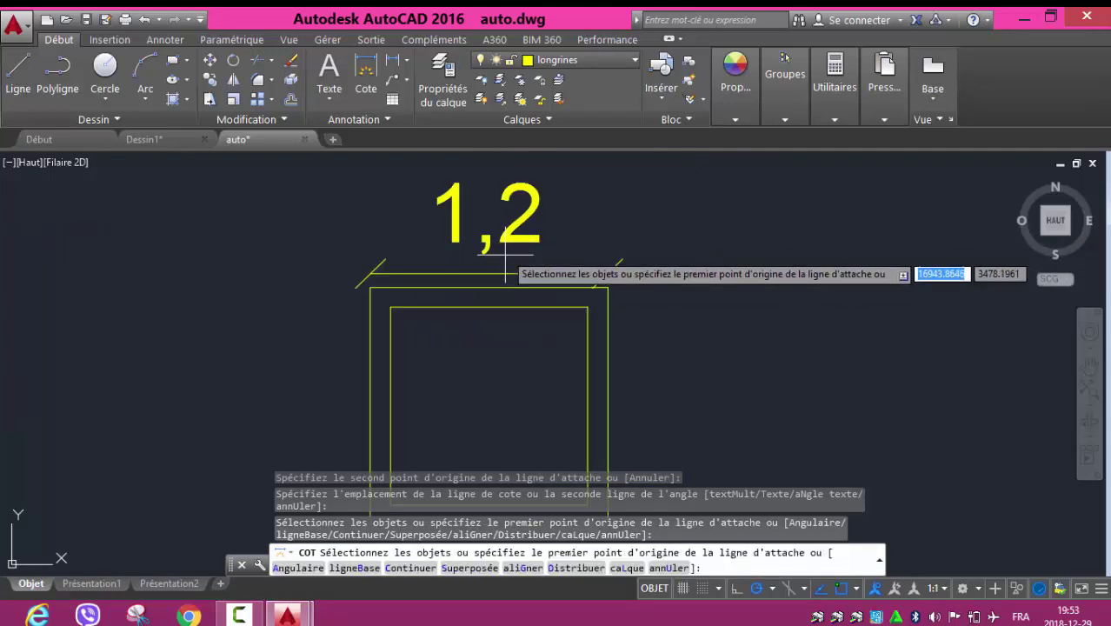
click(503, 277)
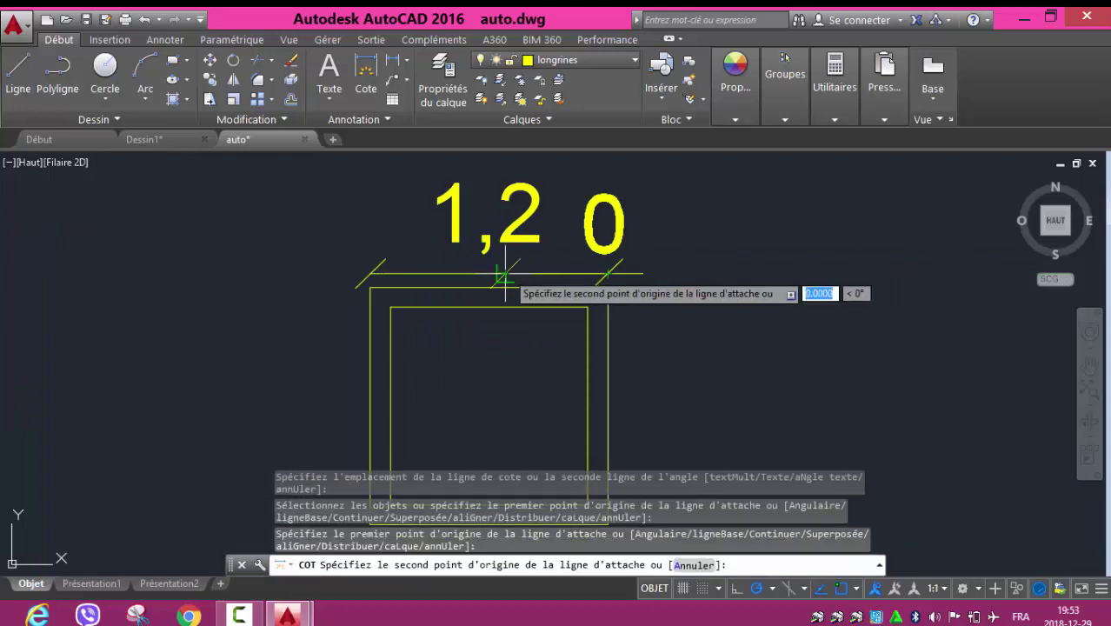
key(Escape)
click(507, 268)
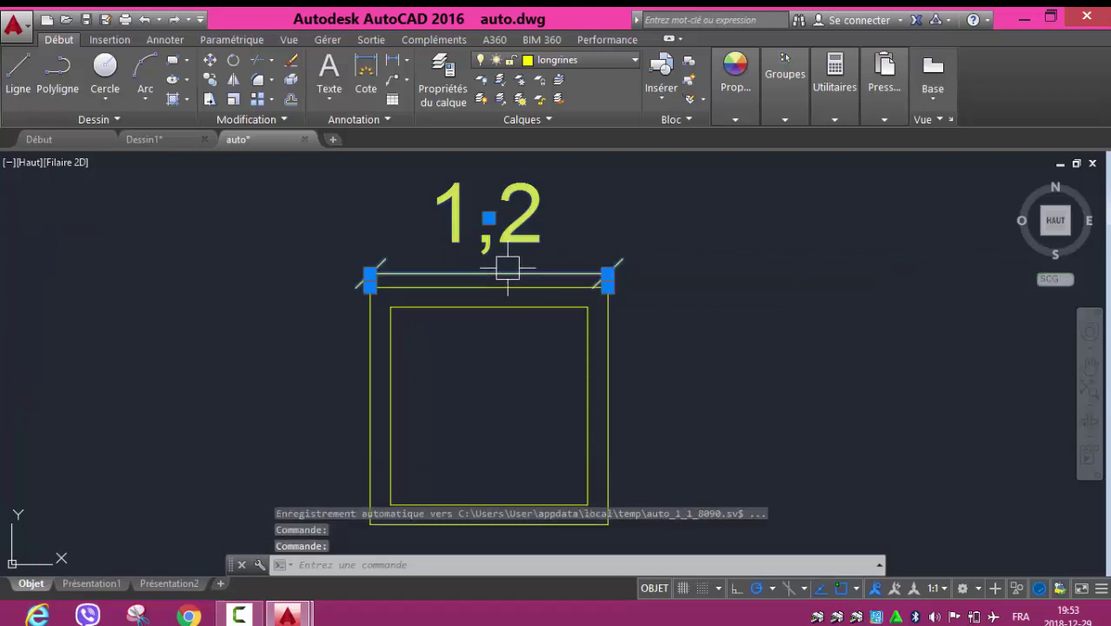
key(Delete)
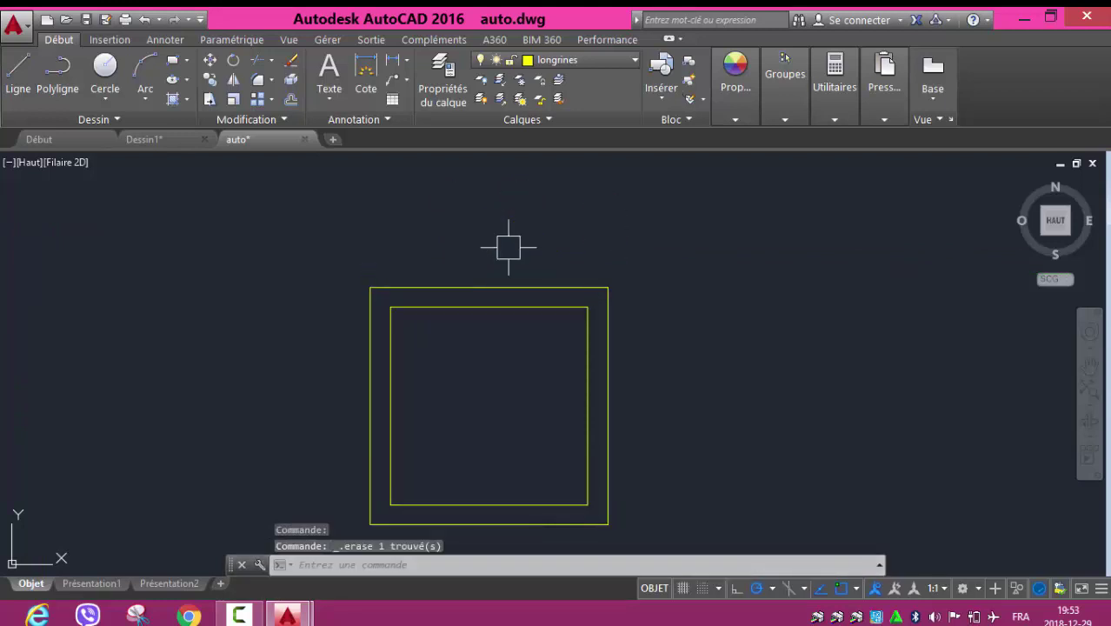
scroll(504, 242, down, 2)
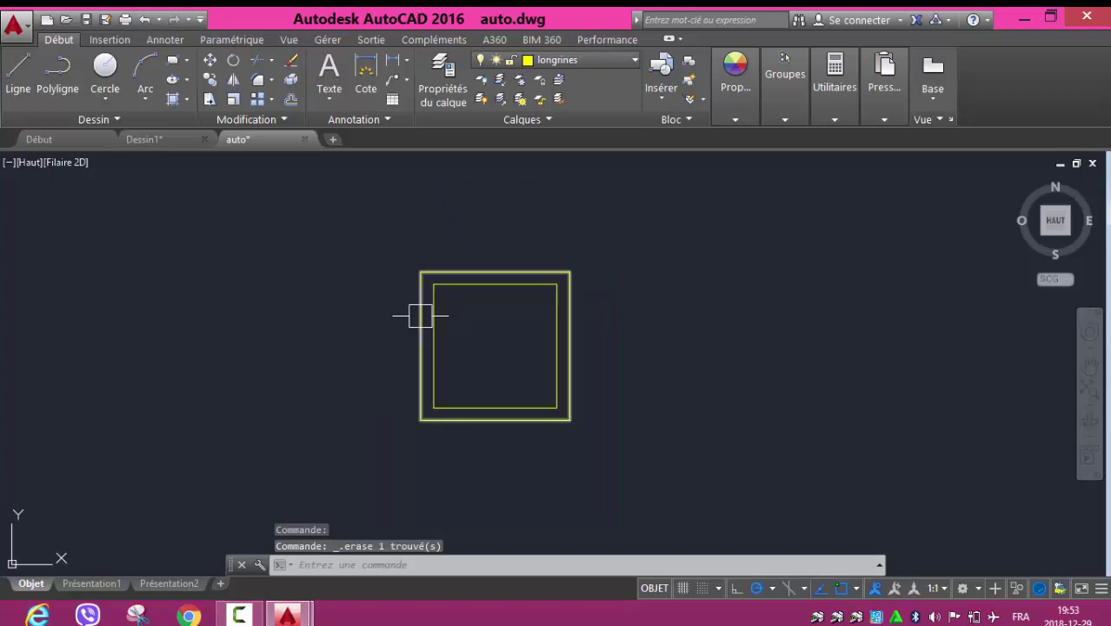
scroll(420, 315, down, 2)
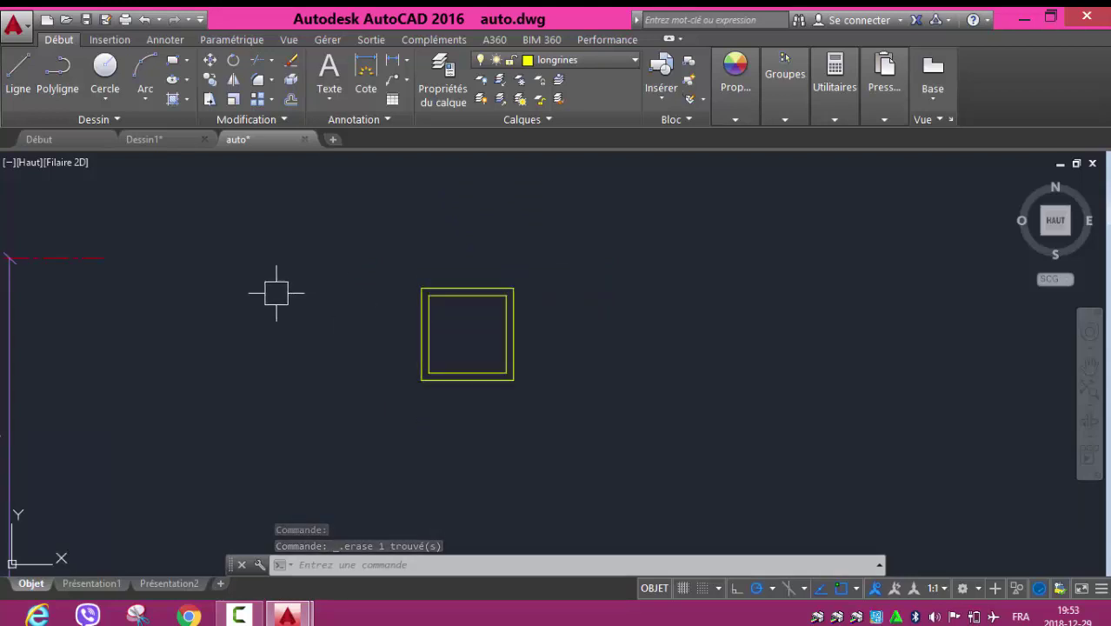
click(211, 78)
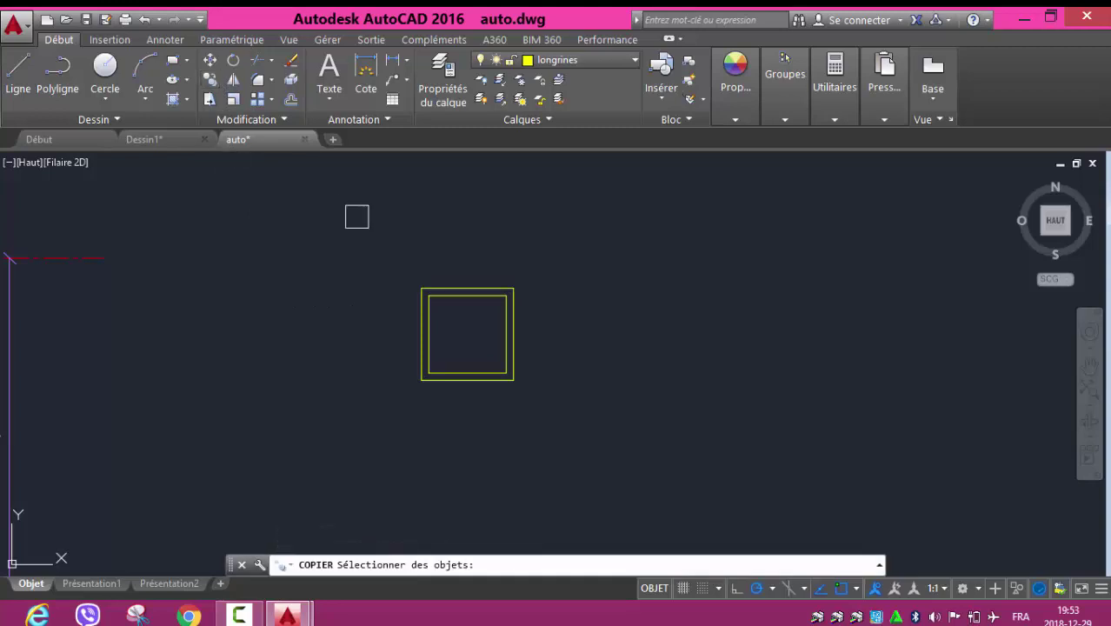
click(489, 290)
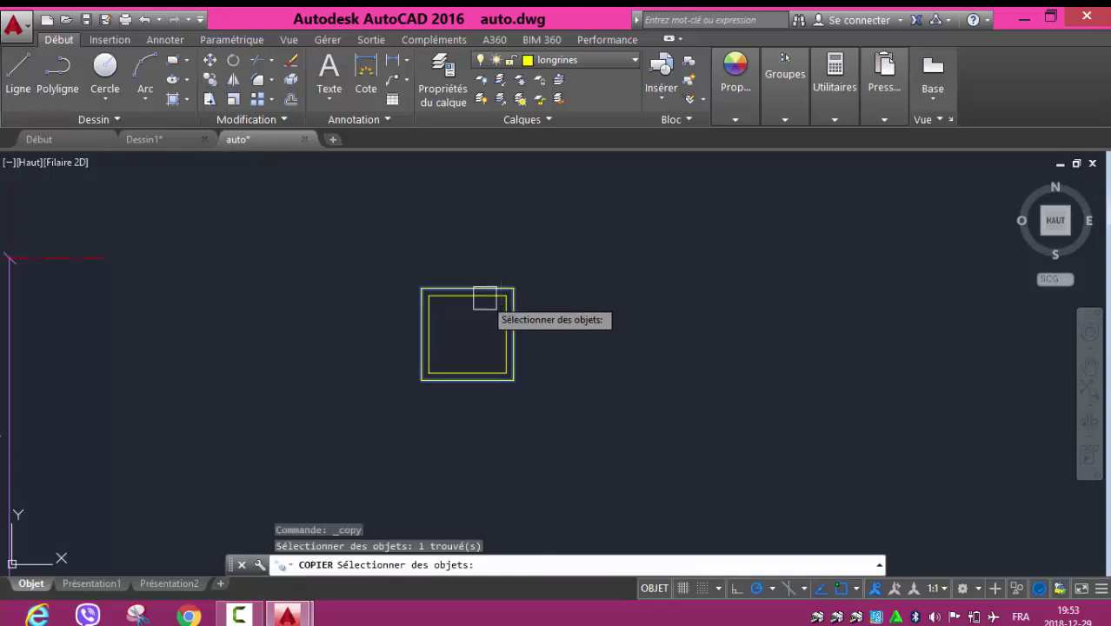
click(480, 297)
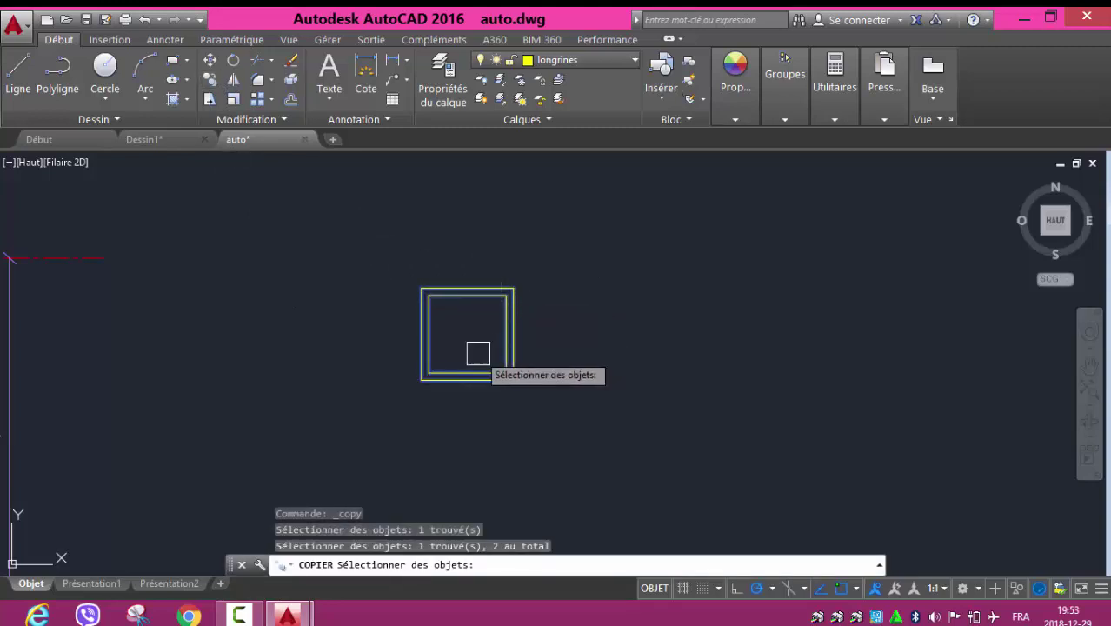
key(Return)
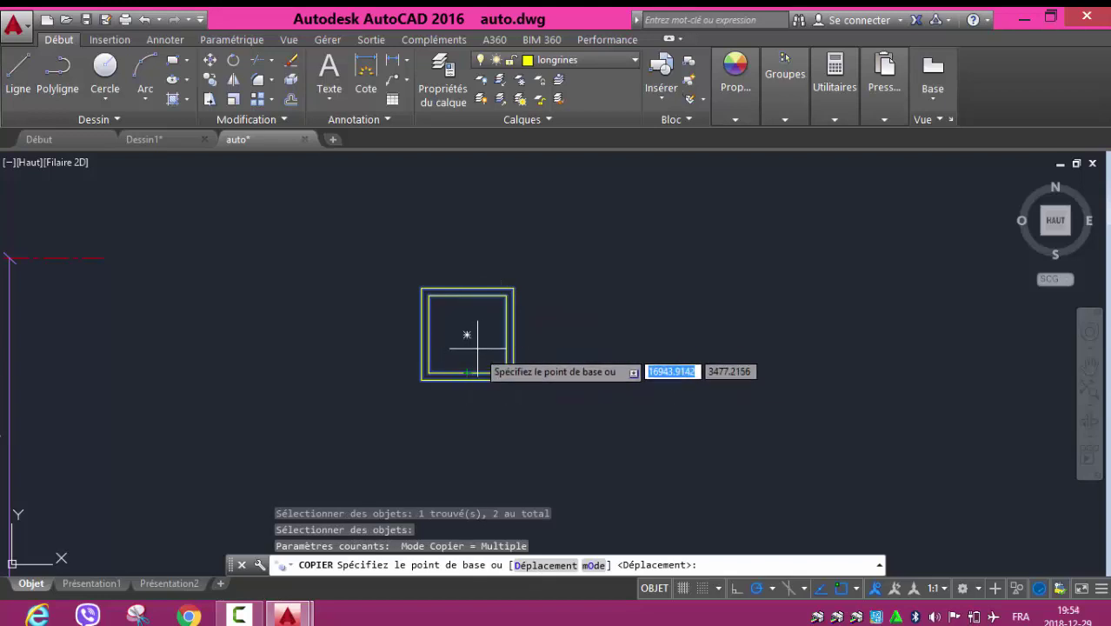
click(468, 334)
middle_drag(313, 335, 739, 317)
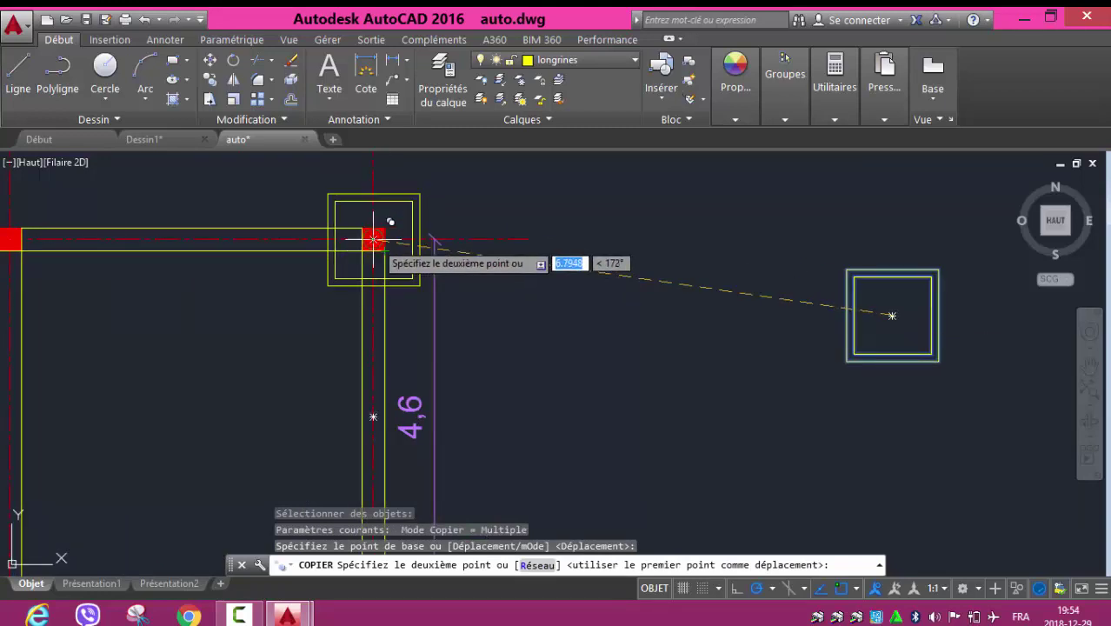
click(373, 239)
middle_drag(231, 287, 764, 291)
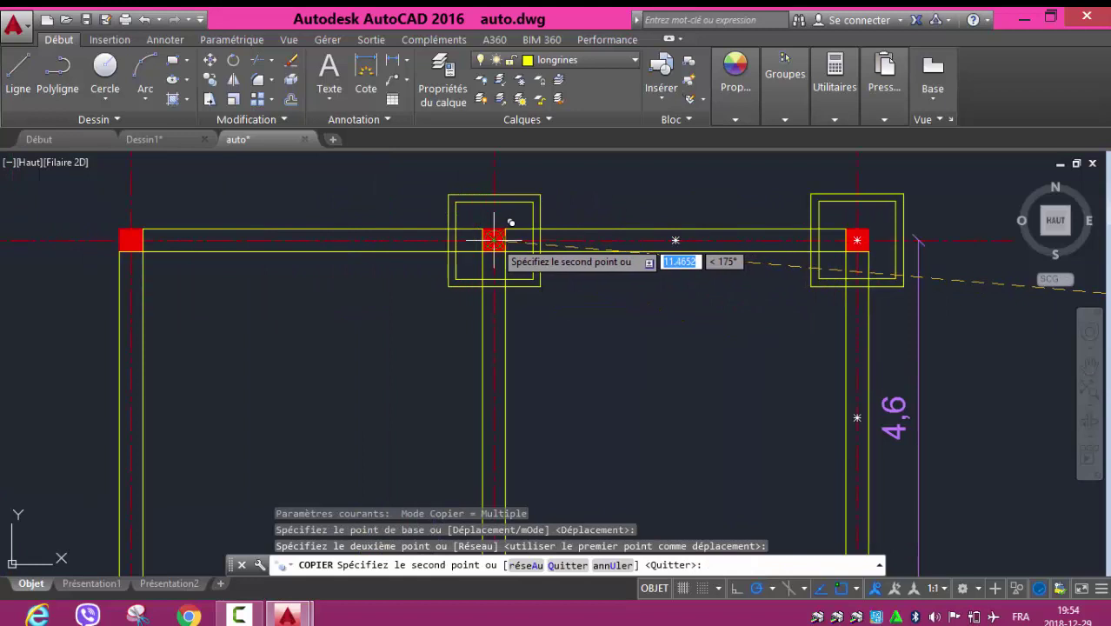
key(Escape)
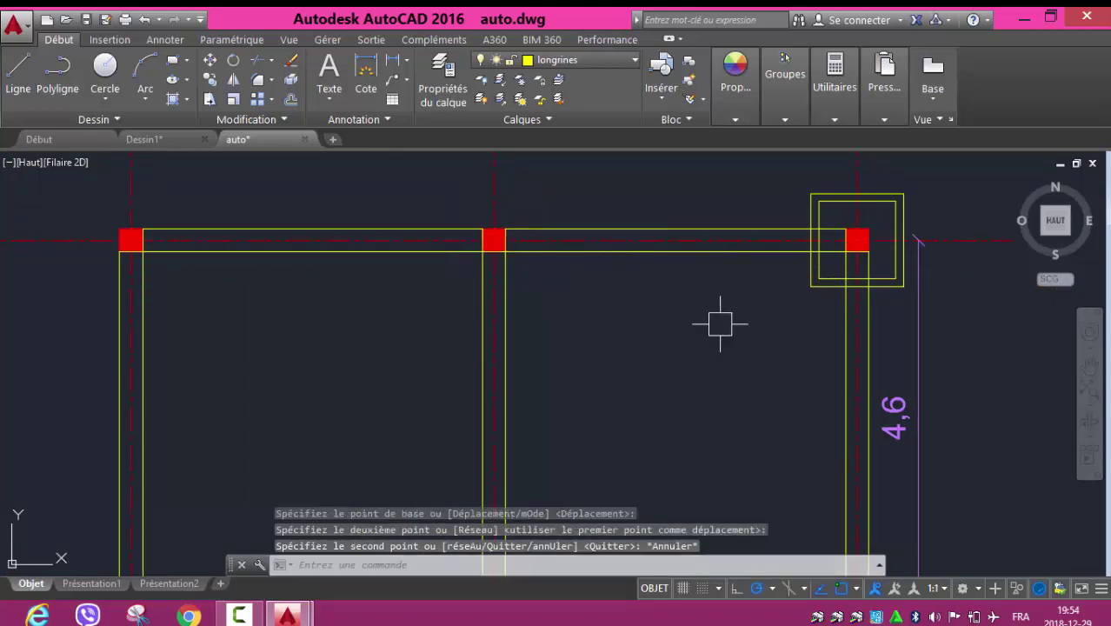
middle_drag(720, 324, 345, 310)
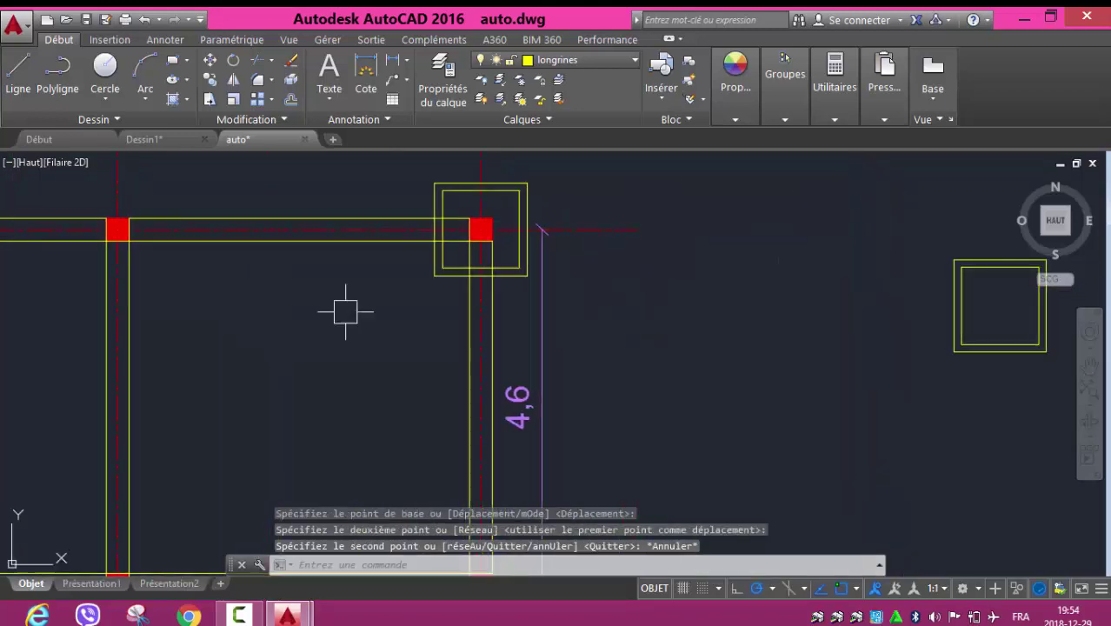
click(450, 257)
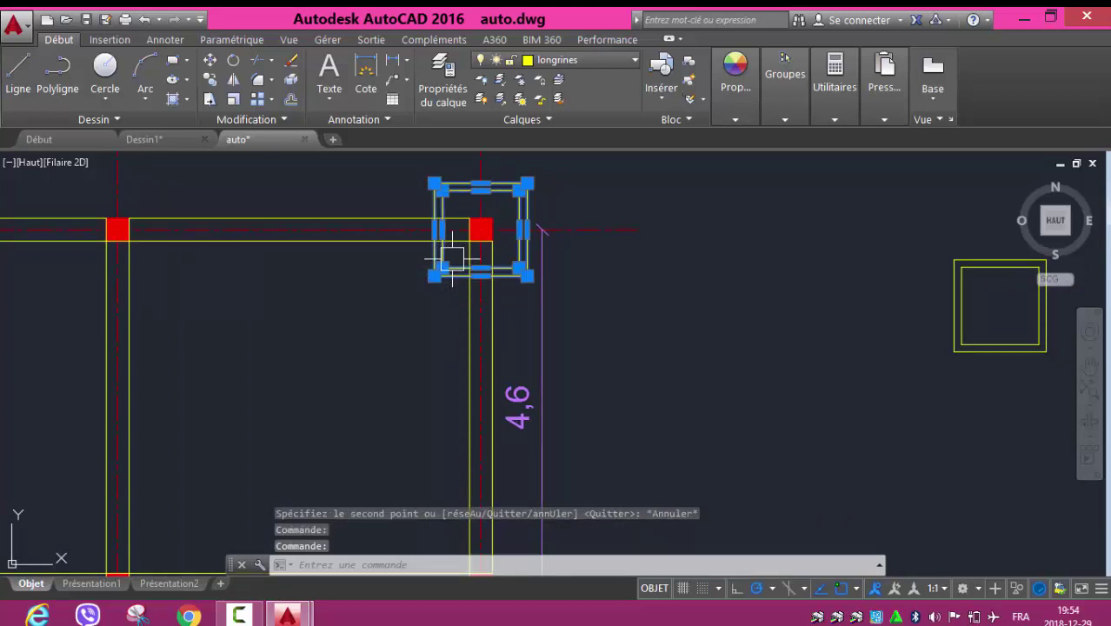
key(Delete)
middle_drag(909, 328, 594, 340)
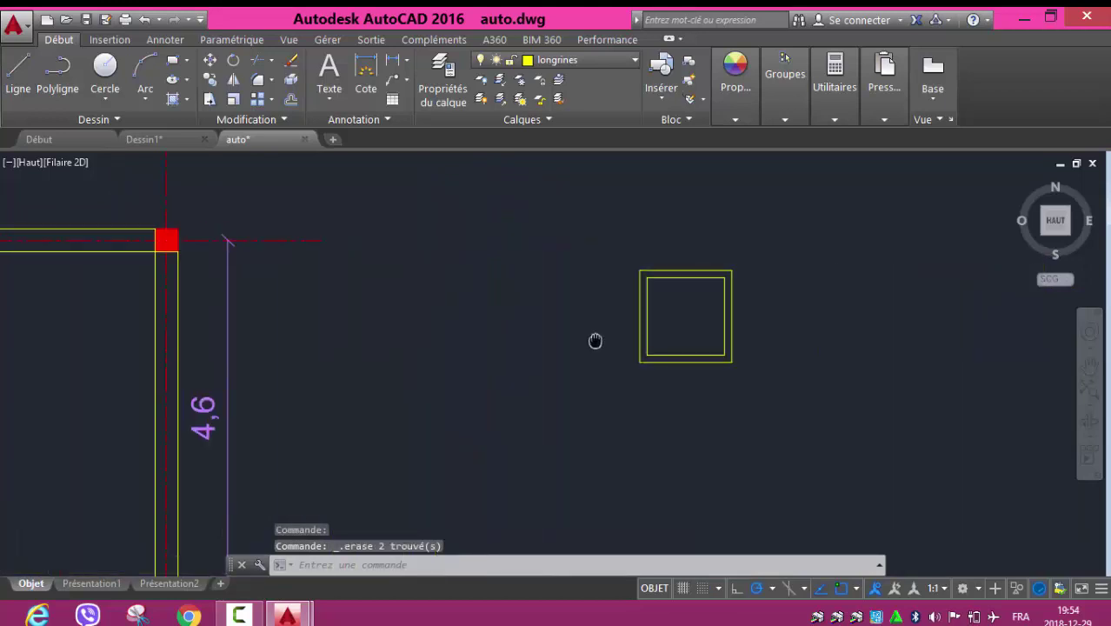
- Select both squares of the original footing and put them on the Semelles layer
click(780, 279)
click(611, 357)
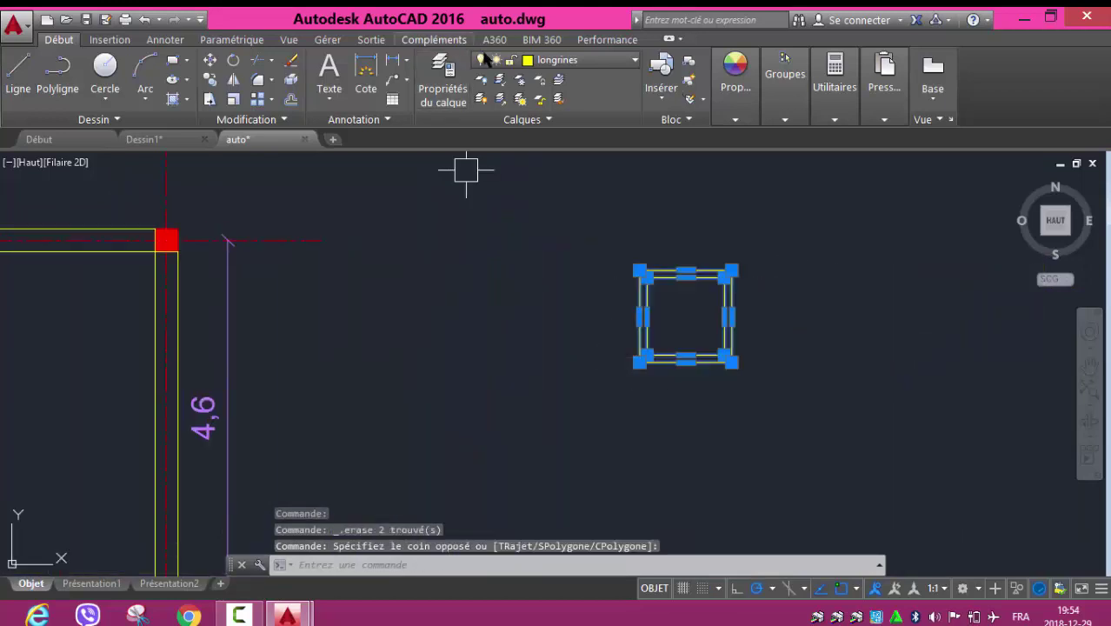
click(520, 60)
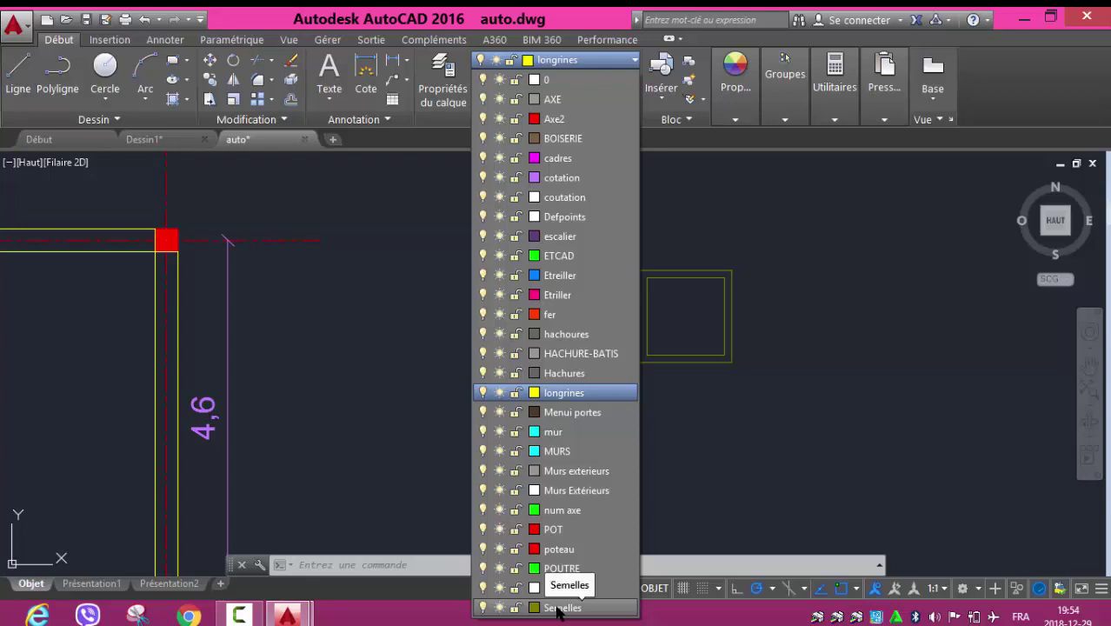
click(549, 609)
- Change the Semelles layer colour to index 170 (blue) in Layer Properties
click(432, 83)
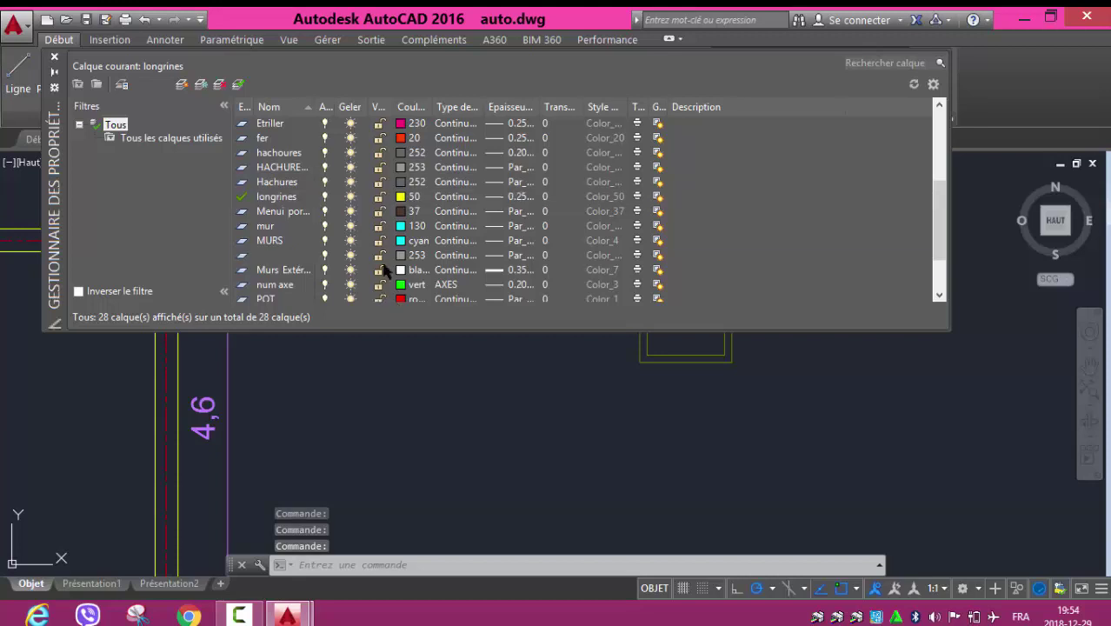
click(385, 270)
scroll(384, 272, down, 2)
click(402, 285)
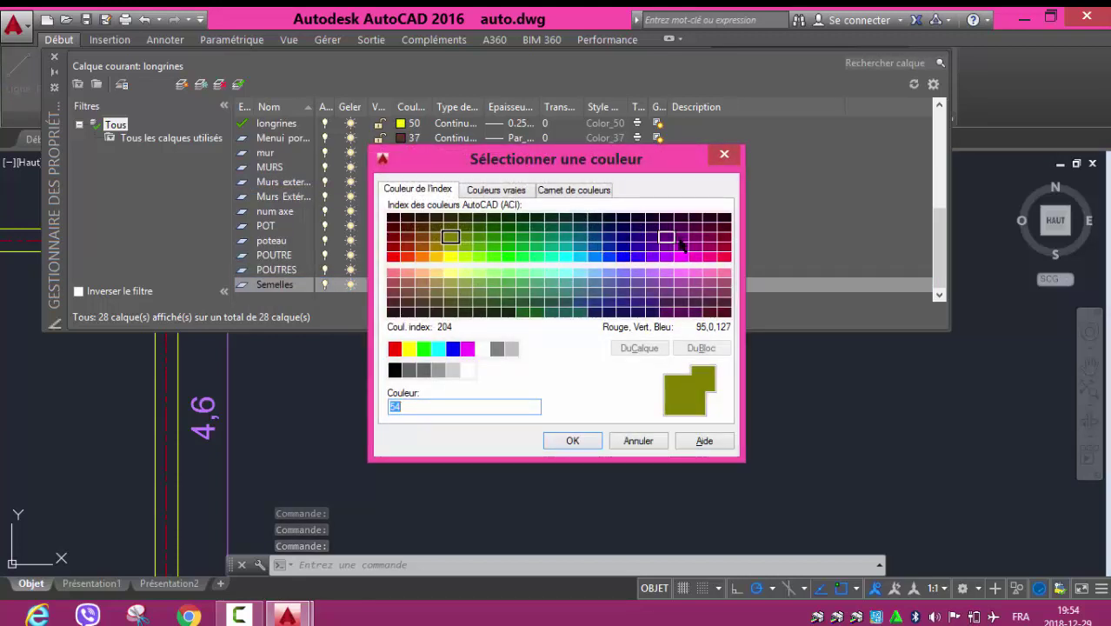
click(682, 239)
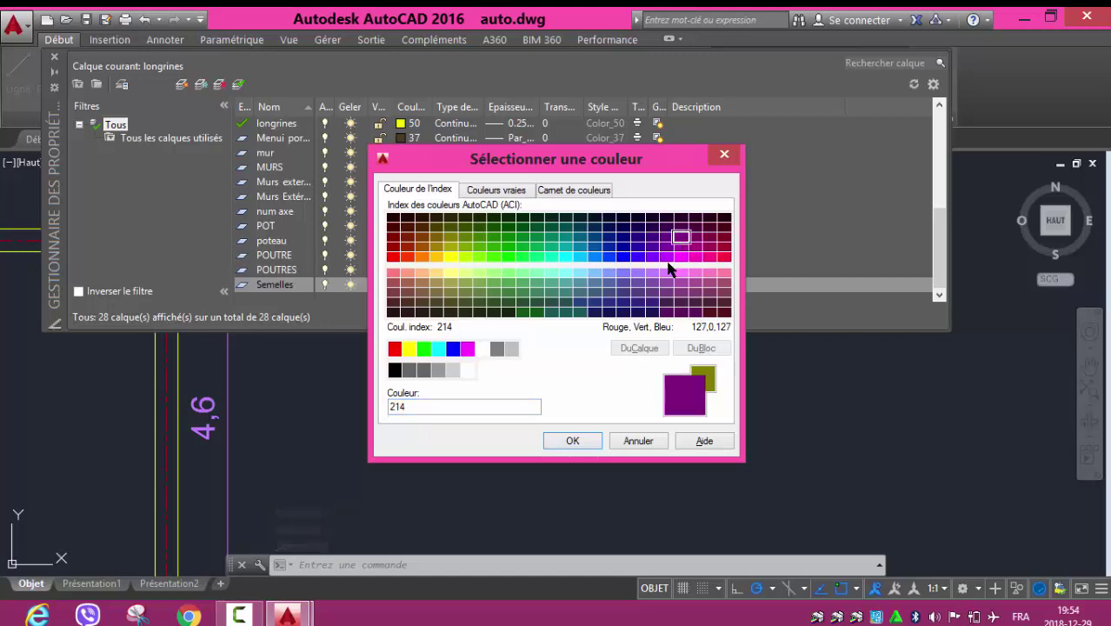
click(584, 436)
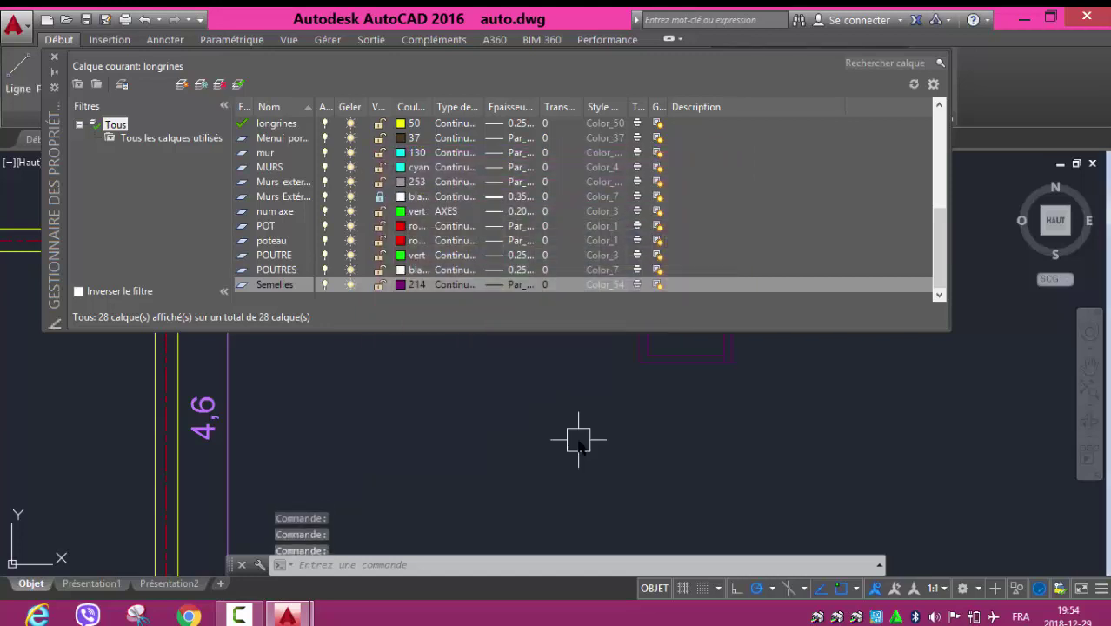
click(405, 285)
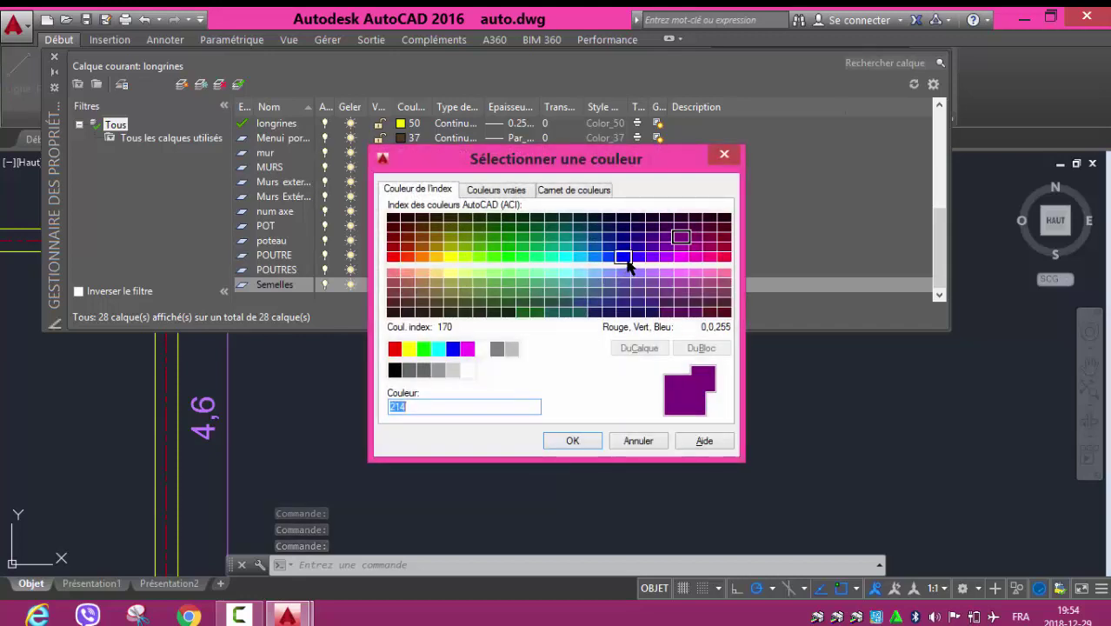
click(572, 439)
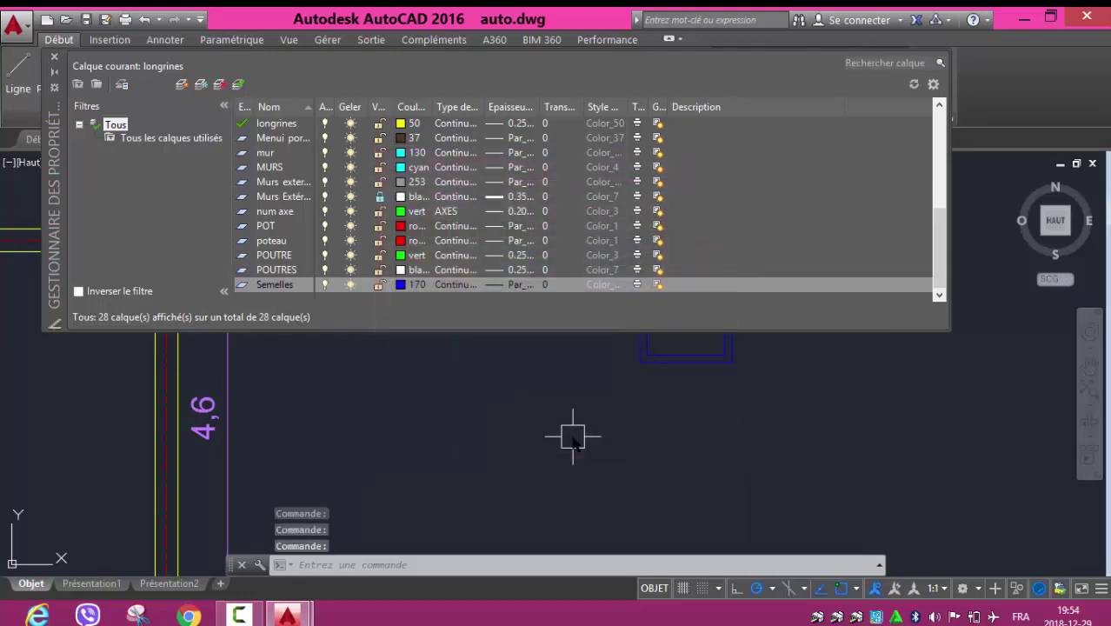
click(54, 57)
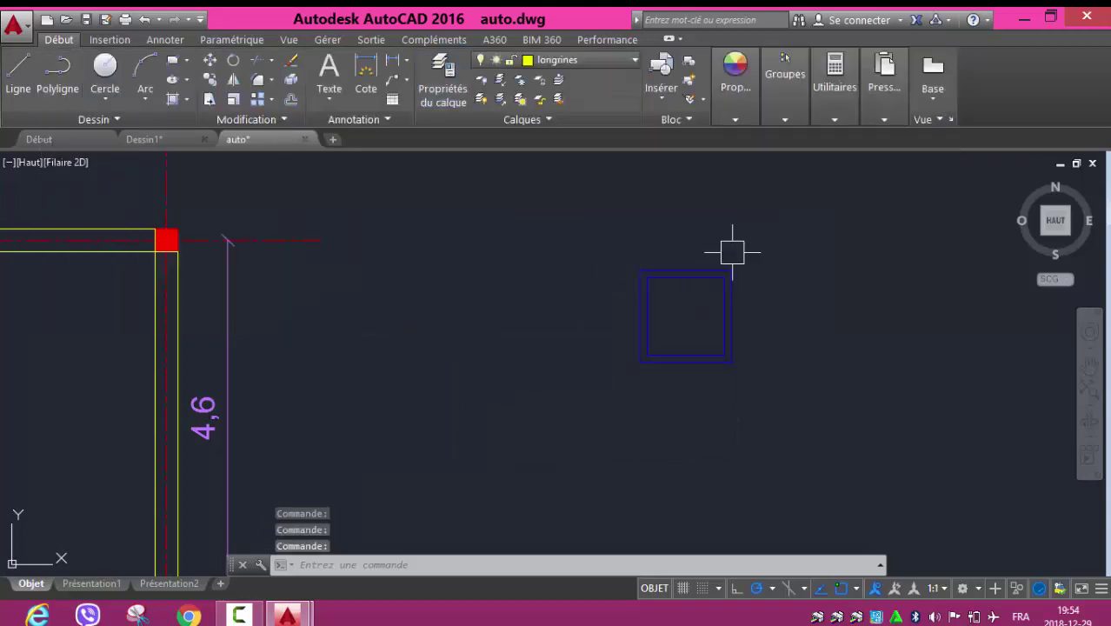
click(780, 254)
- Copy the footing square from its centre onto the first red column on axis A
click(539, 398)
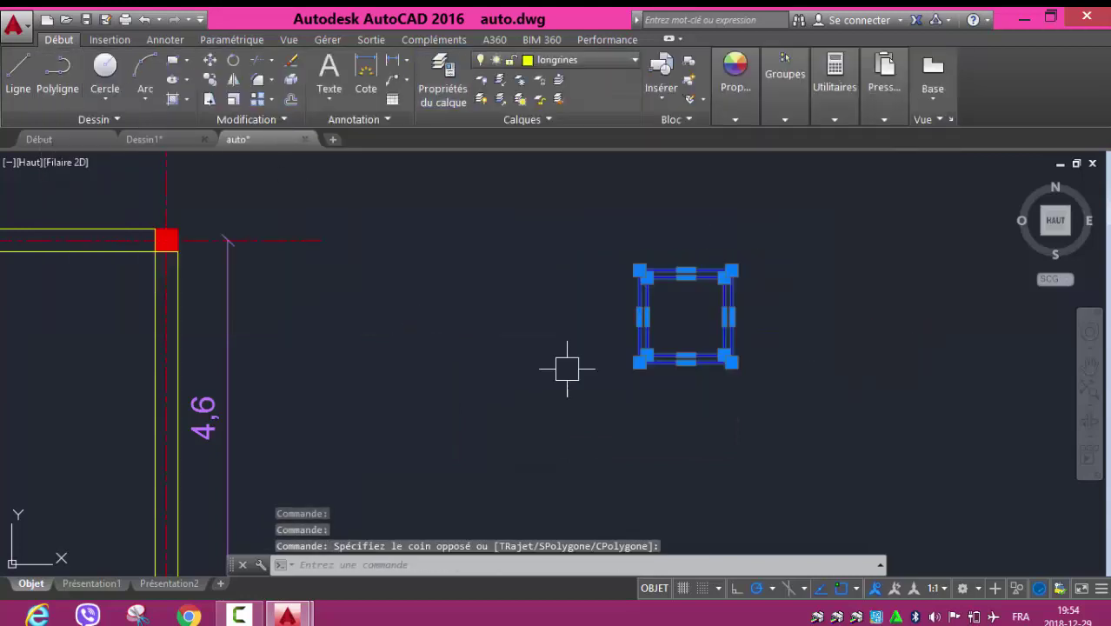
click(213, 79)
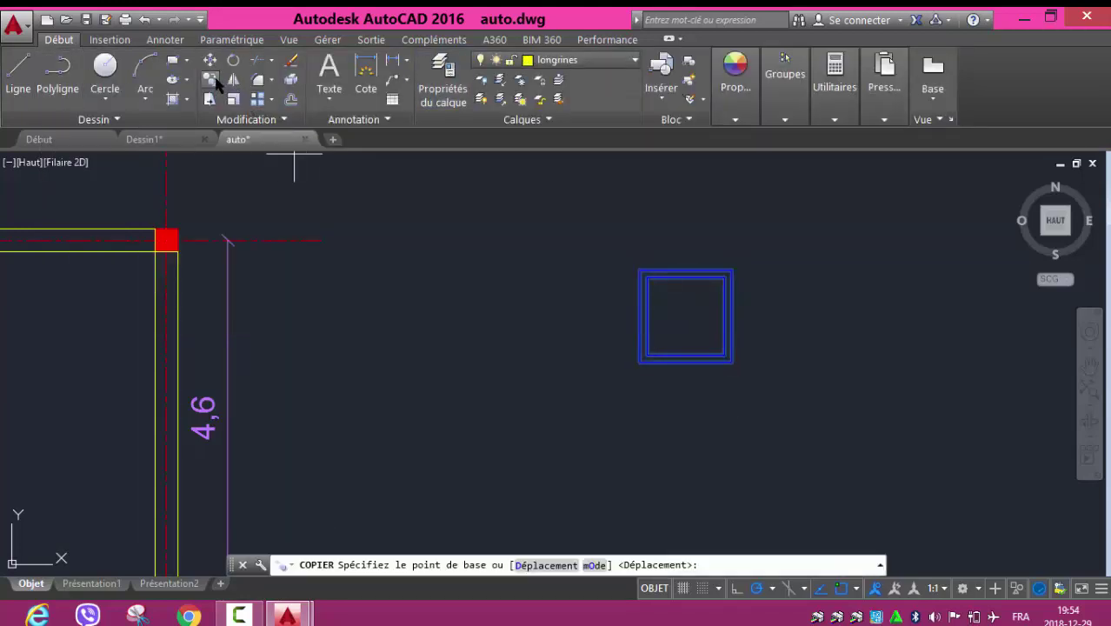
click(685, 315)
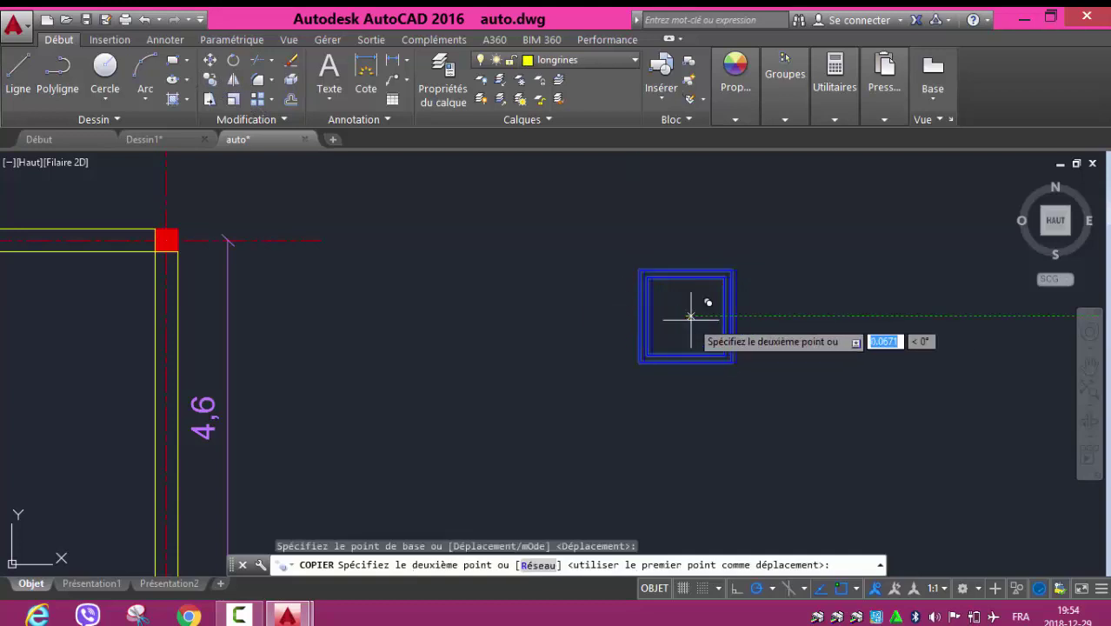
scroll(433, 300, down, 5)
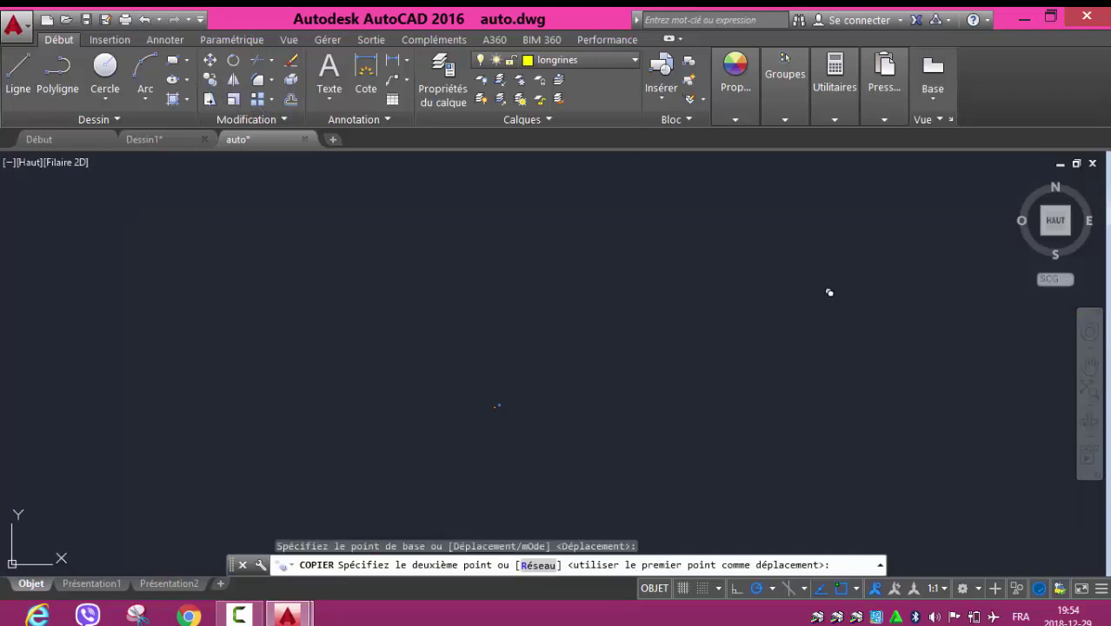
middle_click(829, 292)
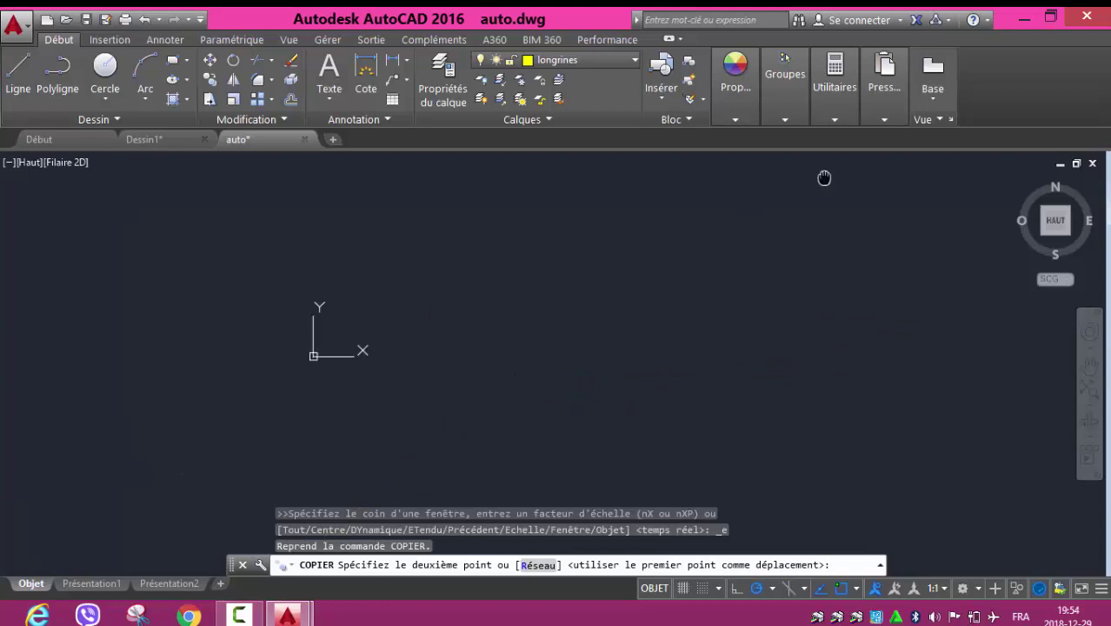
mouse_move(522, 387)
middle_down()
mouse_move(509, 394)
mouse_move(850, 402)
middle_up()
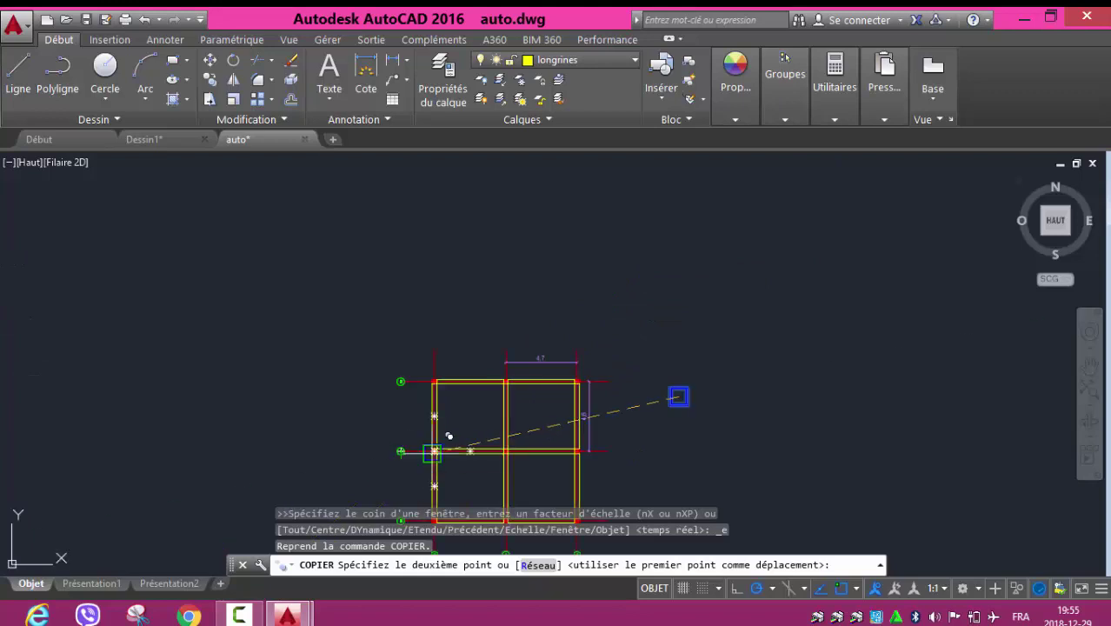
scroll(601, 396, up, 3)
scroll(600, 396, up, 2)
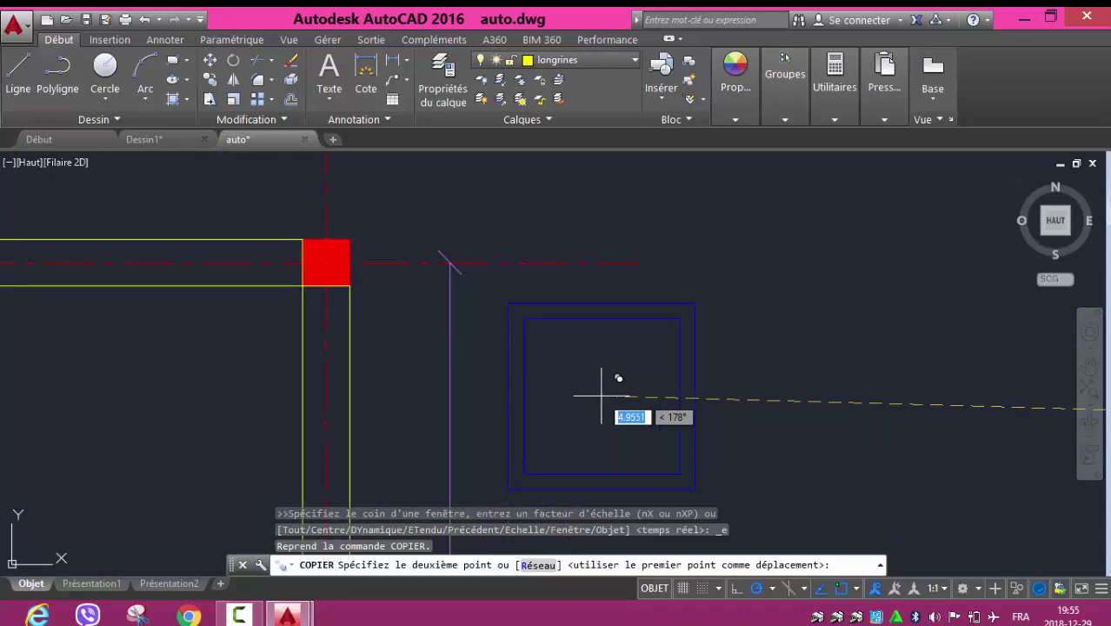
scroll(601, 396, down, 2)
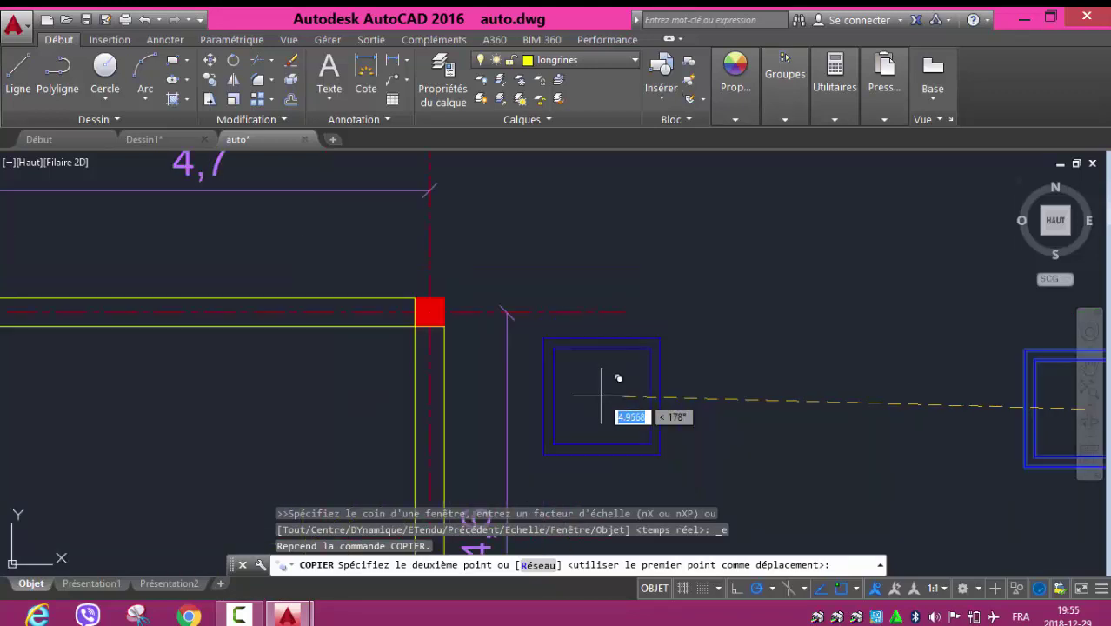
click(429, 311)
- Place two more footing copies on the remaining axis A columns
middle_drag(230, 380, 719, 365)
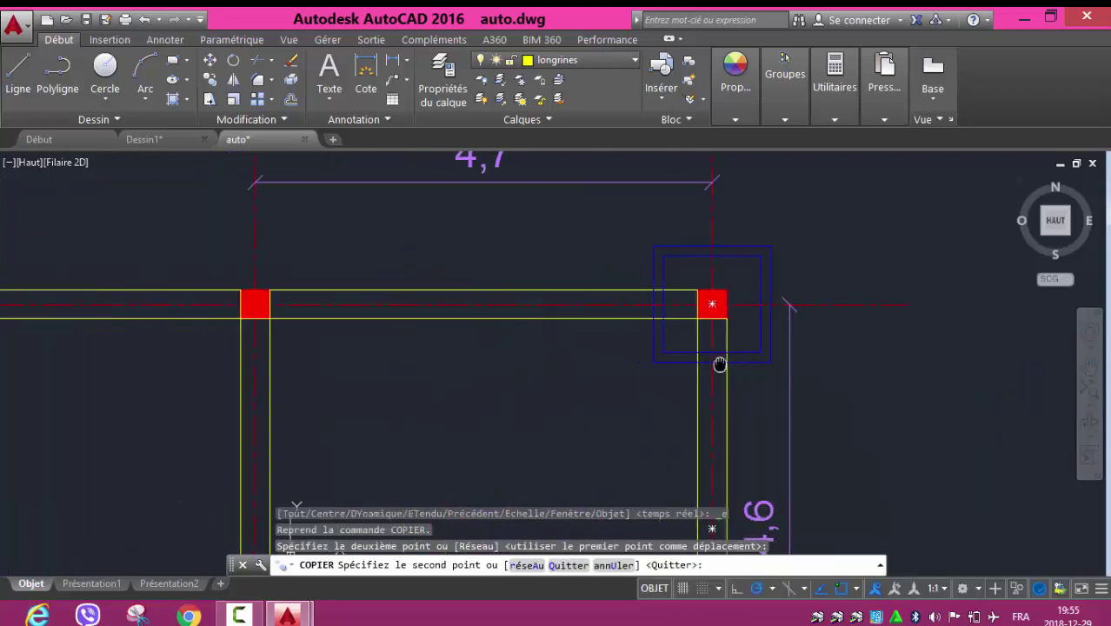
click(254, 305)
mouse_move(149, 359)
middle_down()
mouse_move(396, 377)
mouse_move(817, 372)
middle_up()
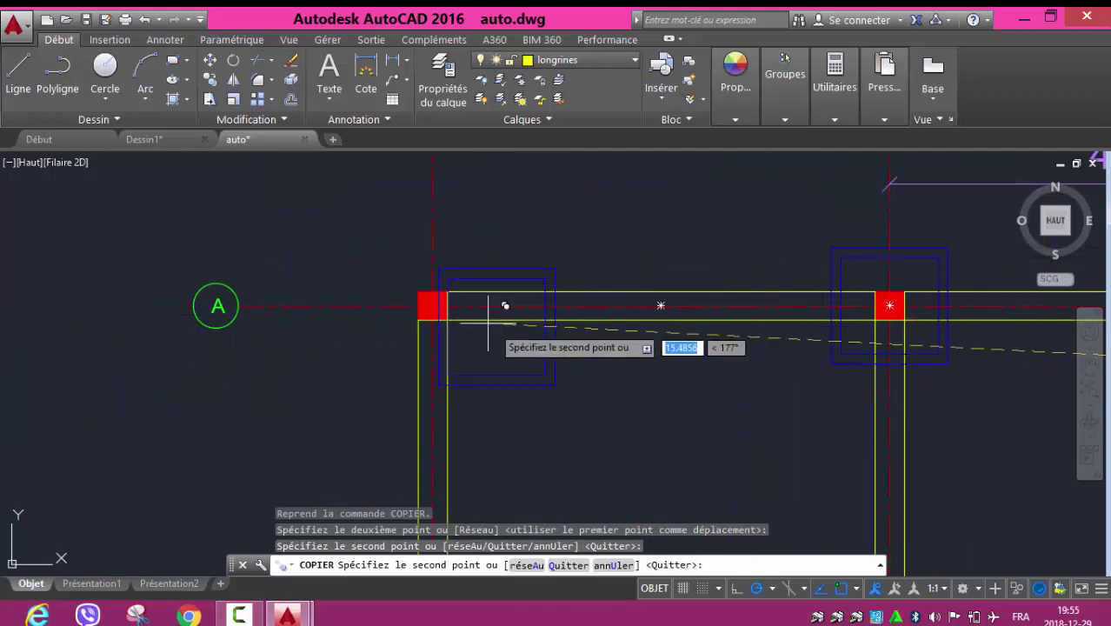
click(432, 306)
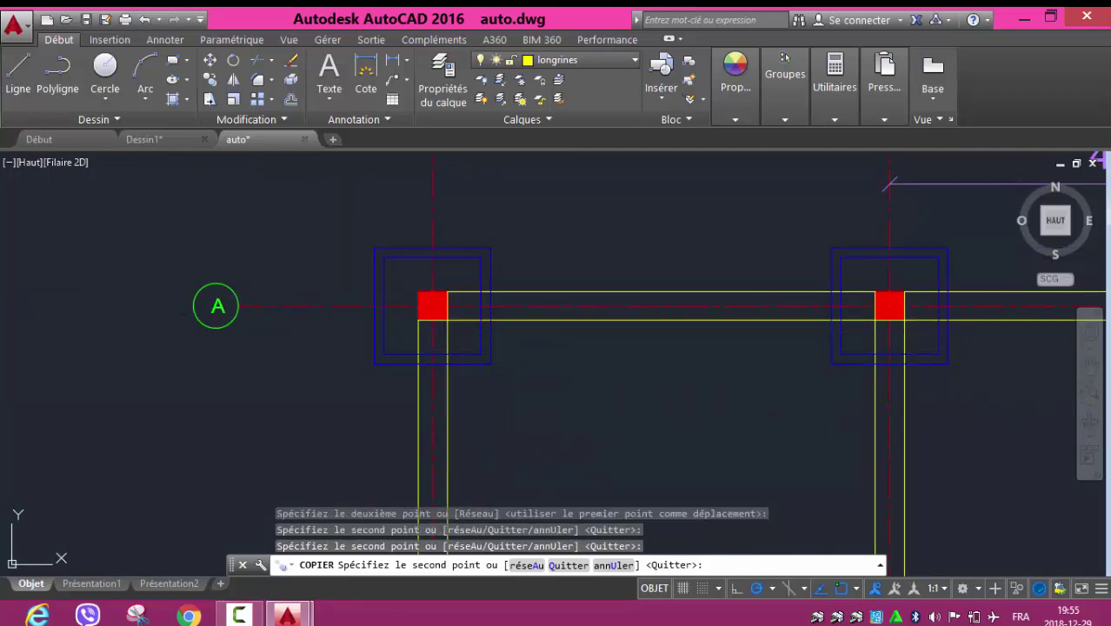
middle_click(506, 345)
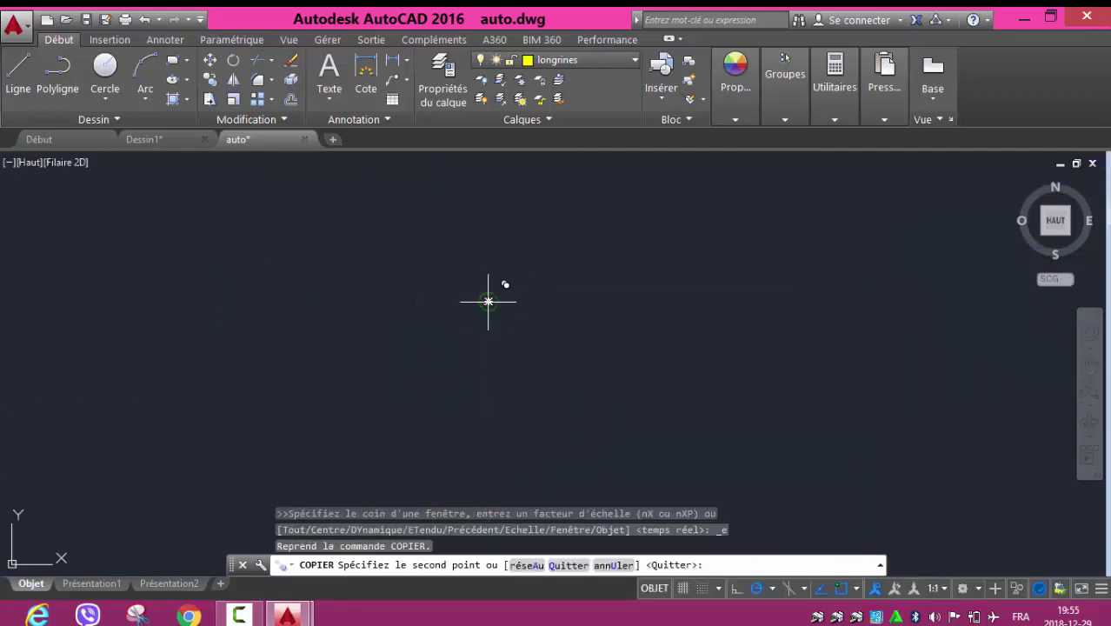
scroll(483, 297, up, 3)
scroll(313, 286, up, 2)
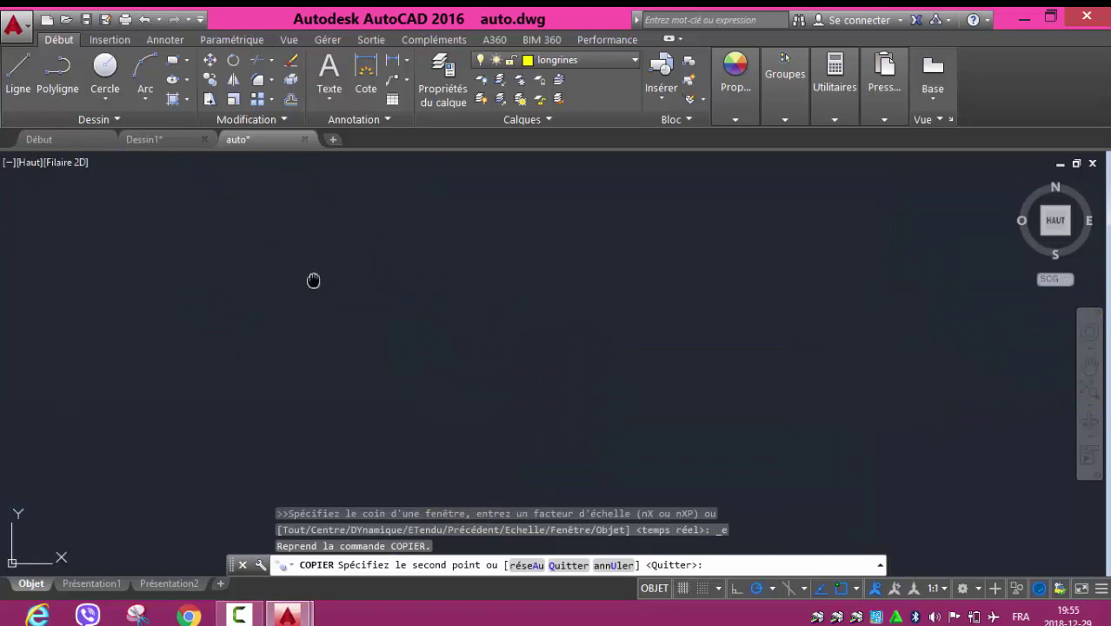
middle_drag(312, 280, 918, 496)
mouse_move(639, 278)
middle_down()
mouse_move(714, 414)
mouse_move(739, 422)
middle_up()
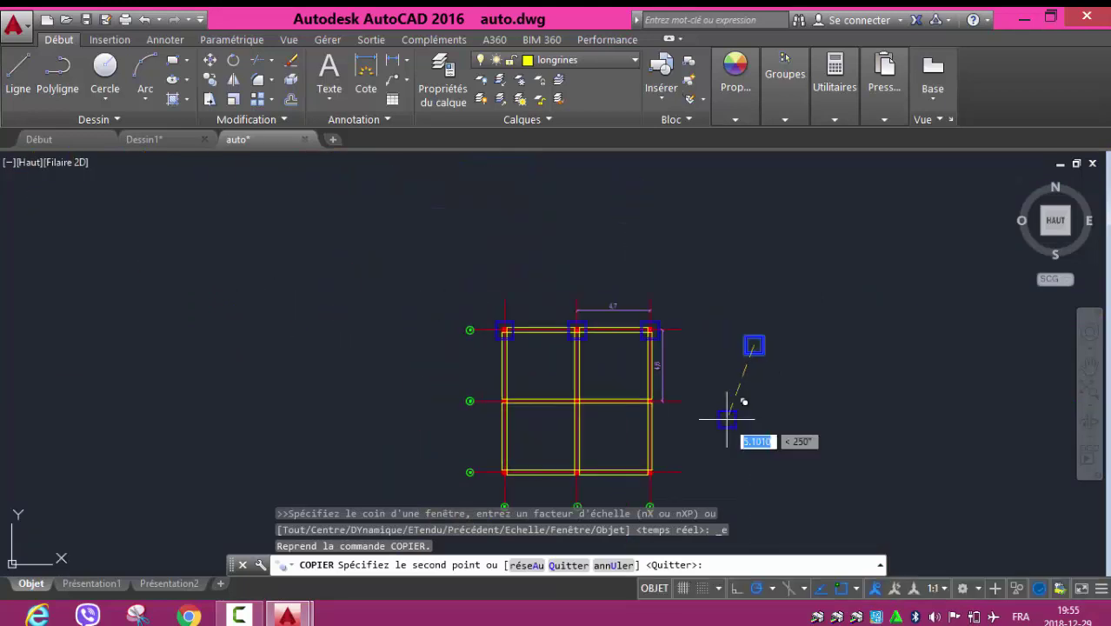
scroll(725, 413, up, 4)
- End the copy and erase the leftover original footing square
key(Escape)
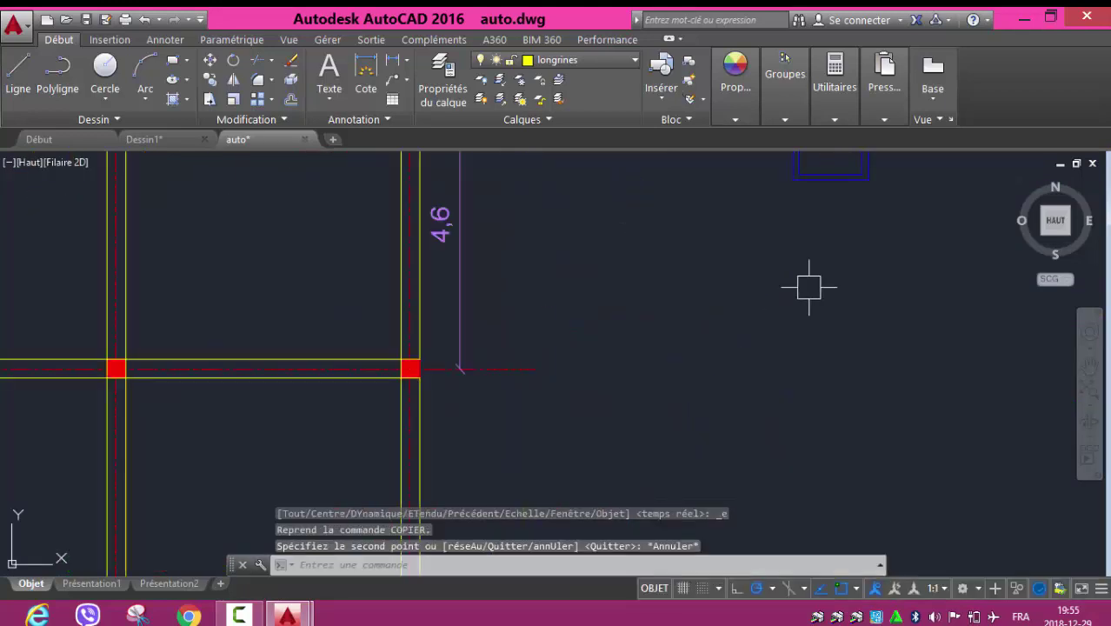
middle_drag(808, 285, 798, 348)
click(922, 230)
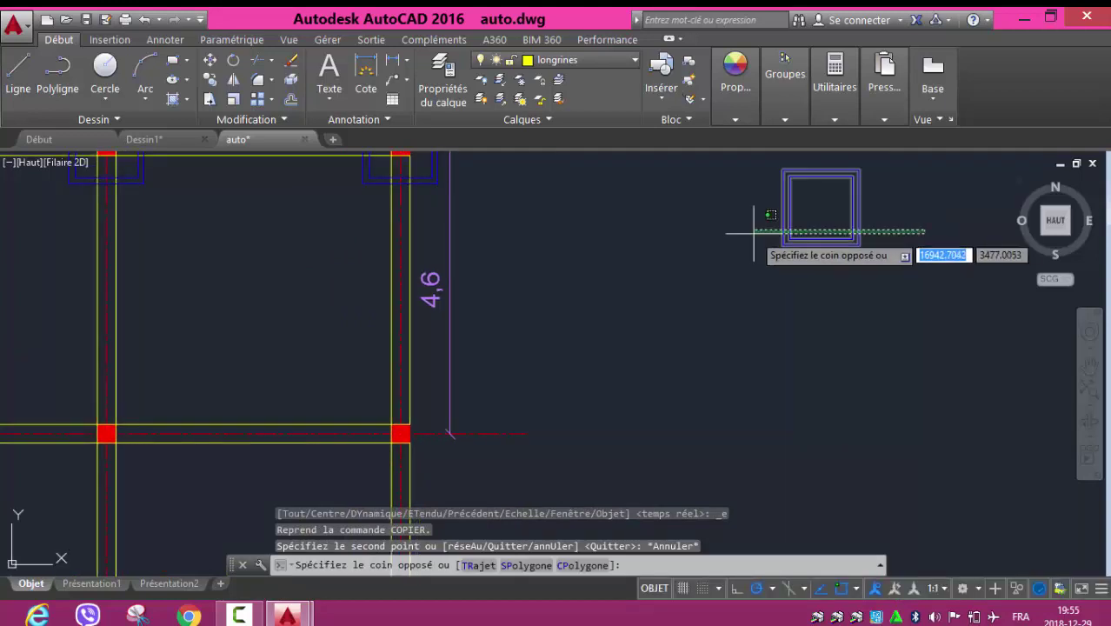
click(753, 233)
key(Delete)
- Select the outer and inner outlines of the left and right axis A footings
scroll(613, 258, down, 2)
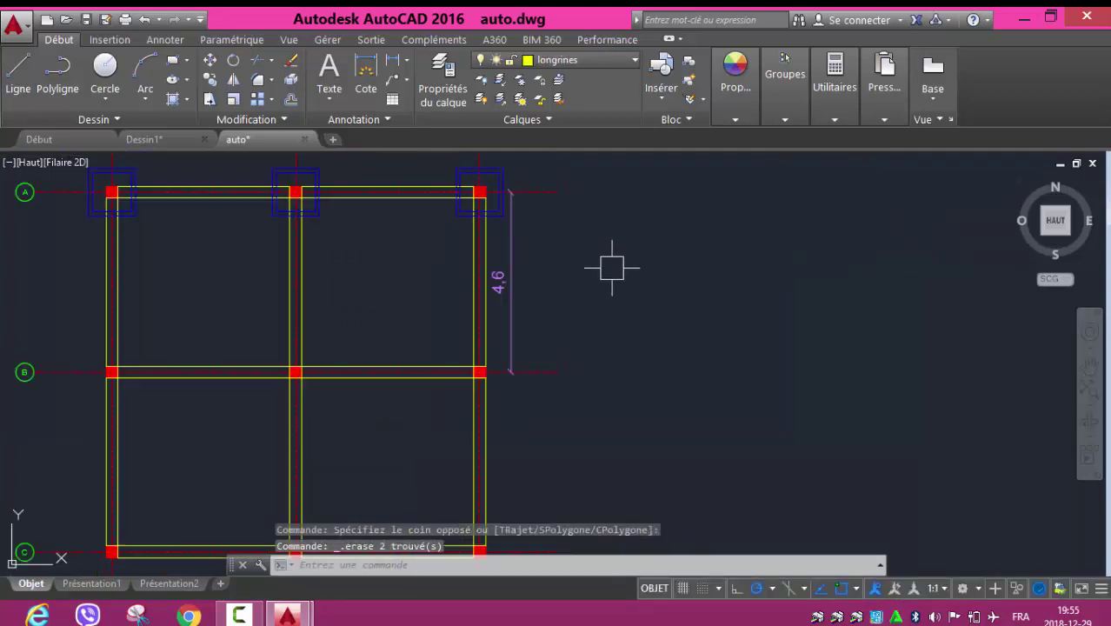
middle_drag(613, 258, 747, 422)
scroll(580, 403, up, 5)
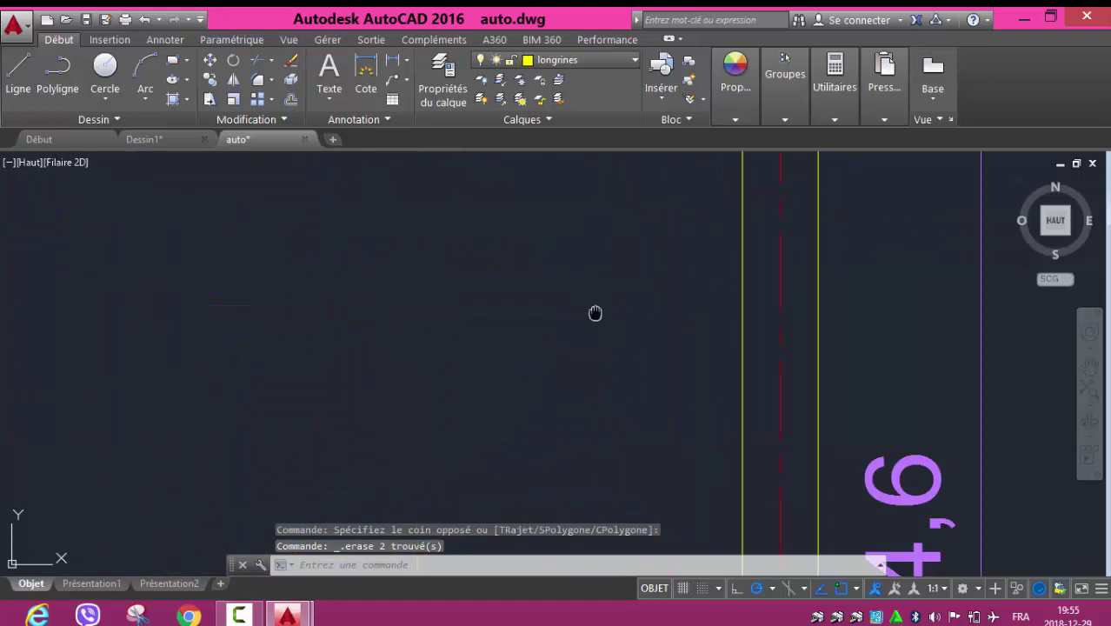
middle_drag(594, 313, 577, 427)
scroll(516, 350, down, 4)
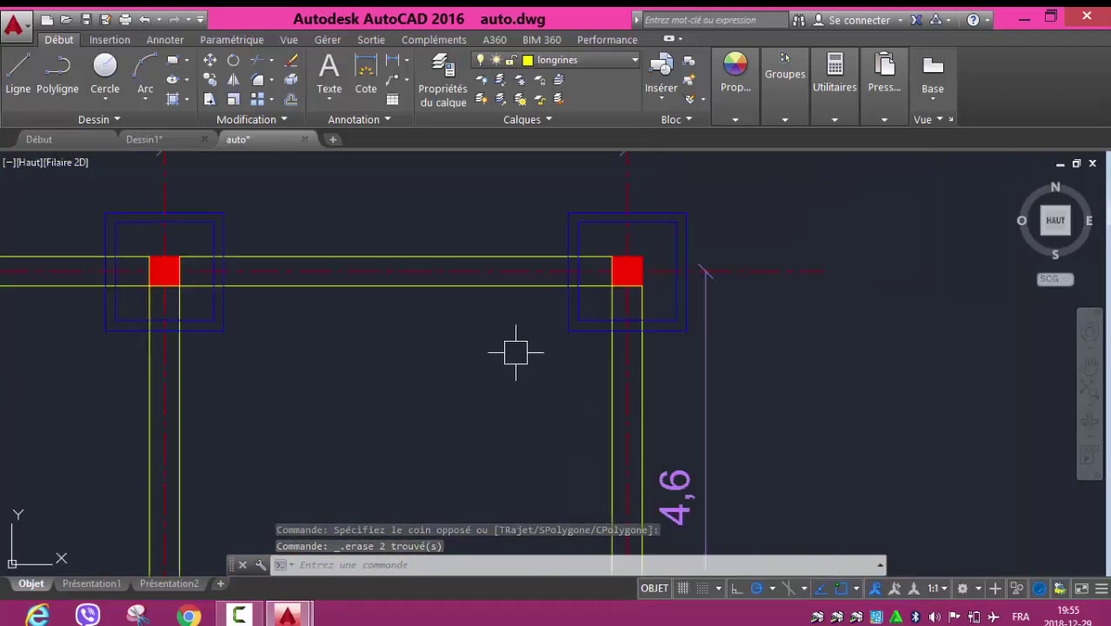
click(588, 315)
click(588, 314)
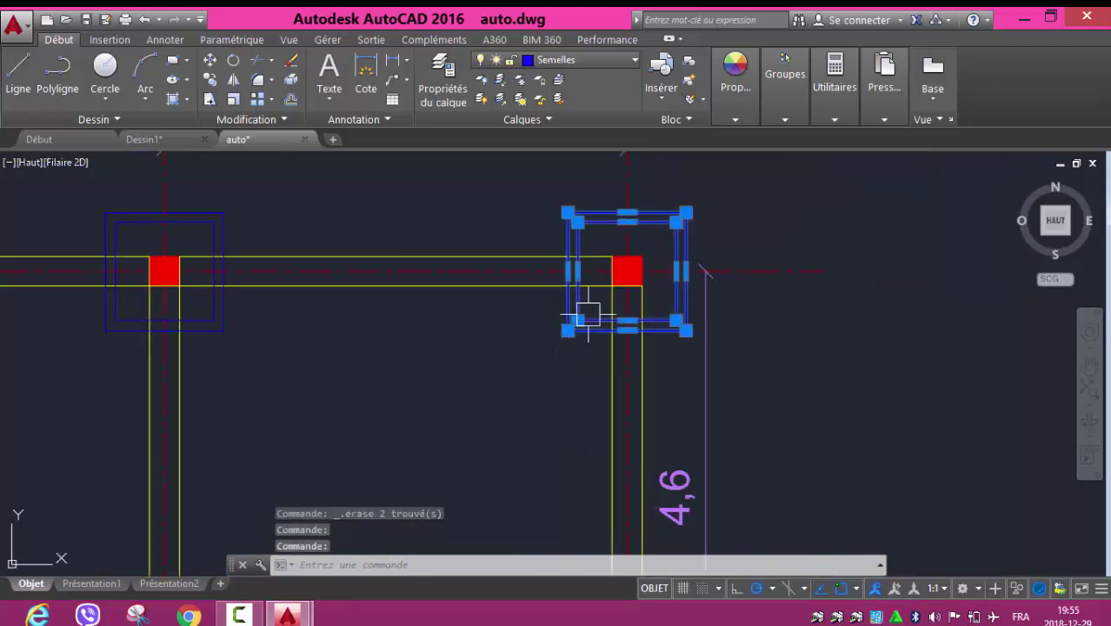
click(215, 320)
click(215, 319)
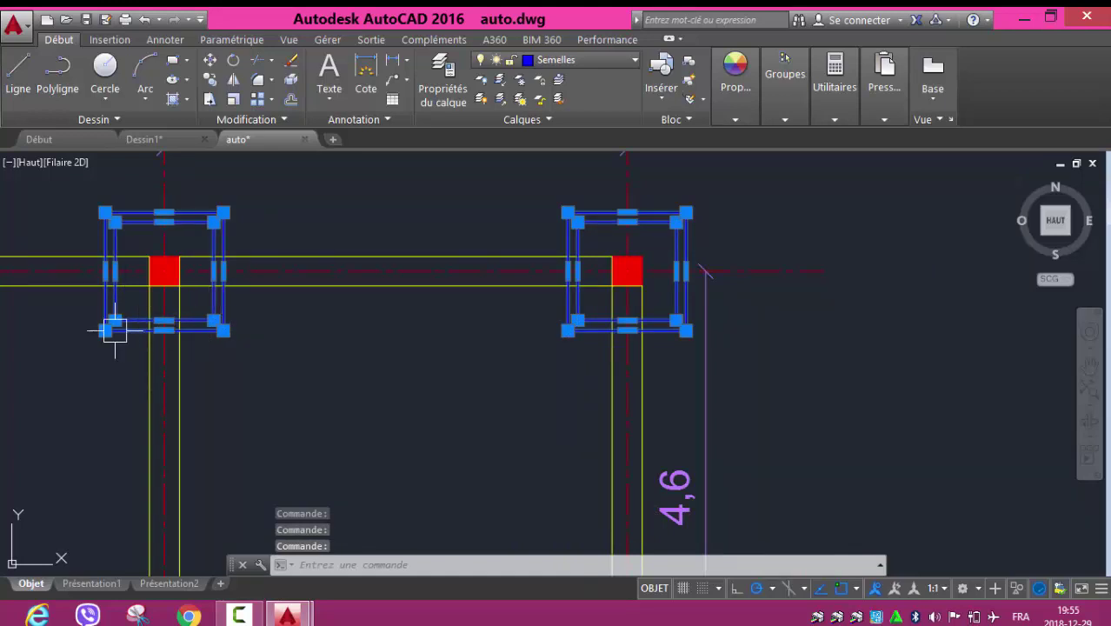
- Select the left column footing's outer and inner squares and start COPY
middle_drag(74, 317, 157, 317)
scroll(655, 366, up, 2)
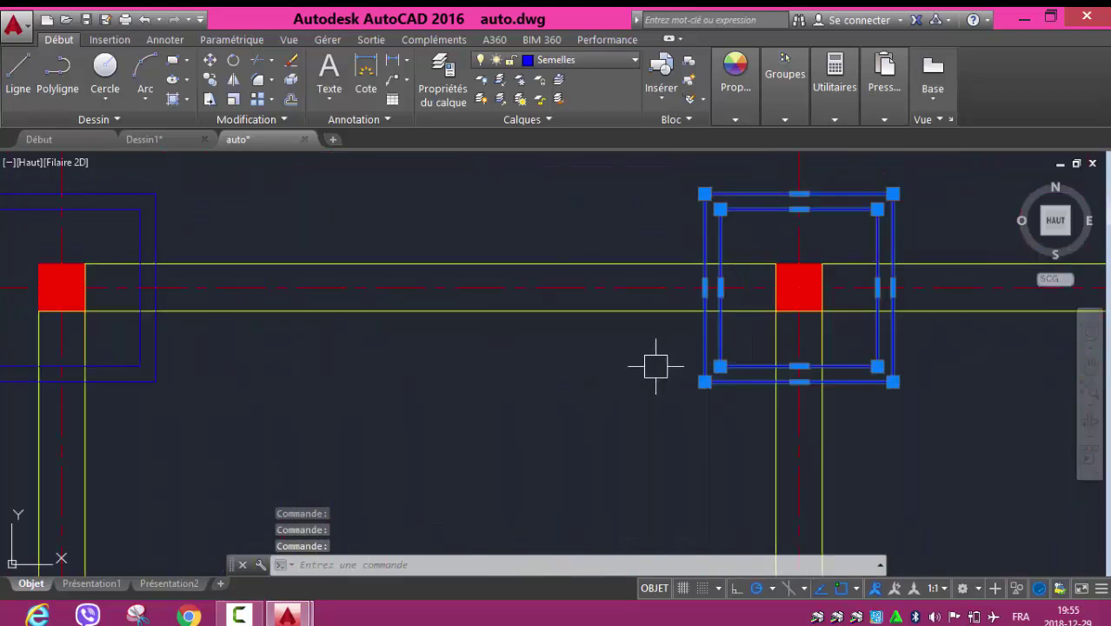
click(164, 379)
click(140, 355)
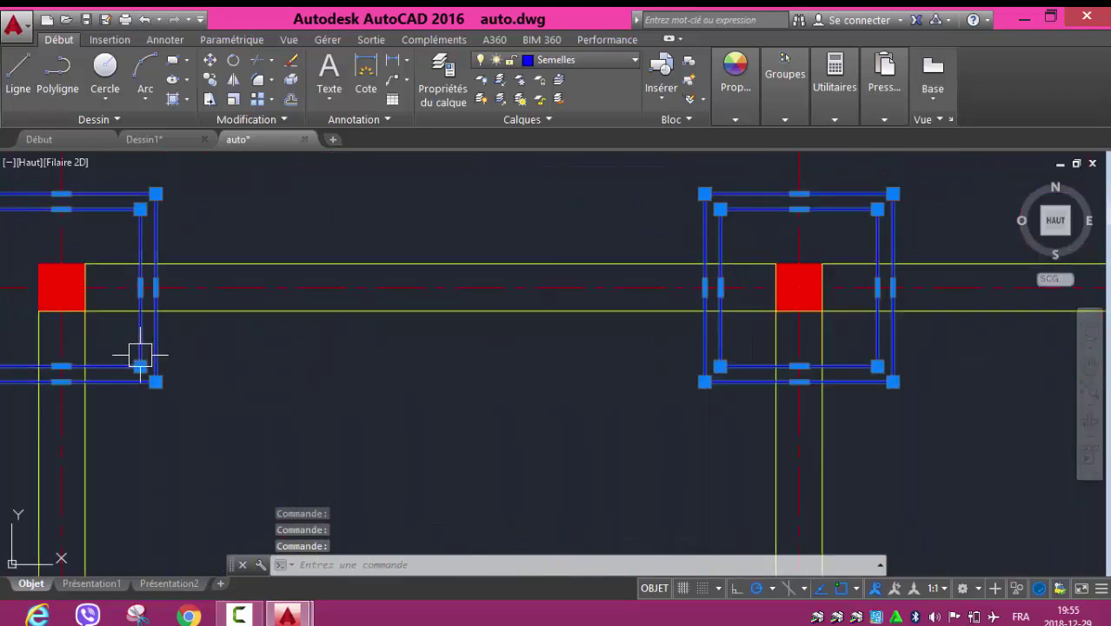
click(209, 81)
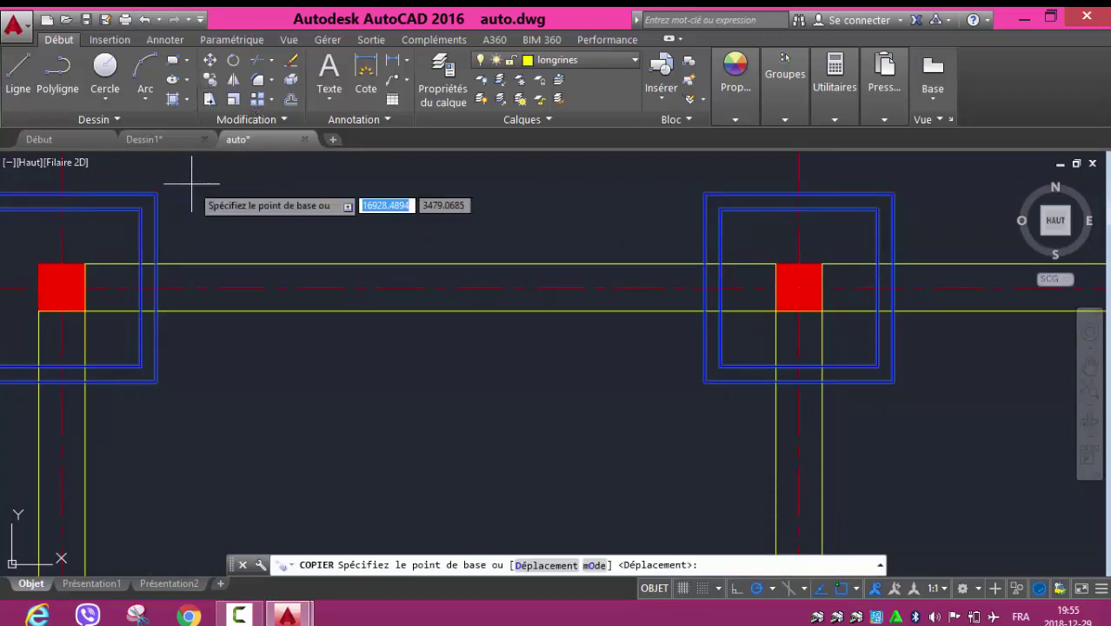
- Set the base point on the column centre and place a footing on the middle axis B column
click(798, 287)
scroll(649, 347, down, 3)
scroll(652, 409, down, 2)
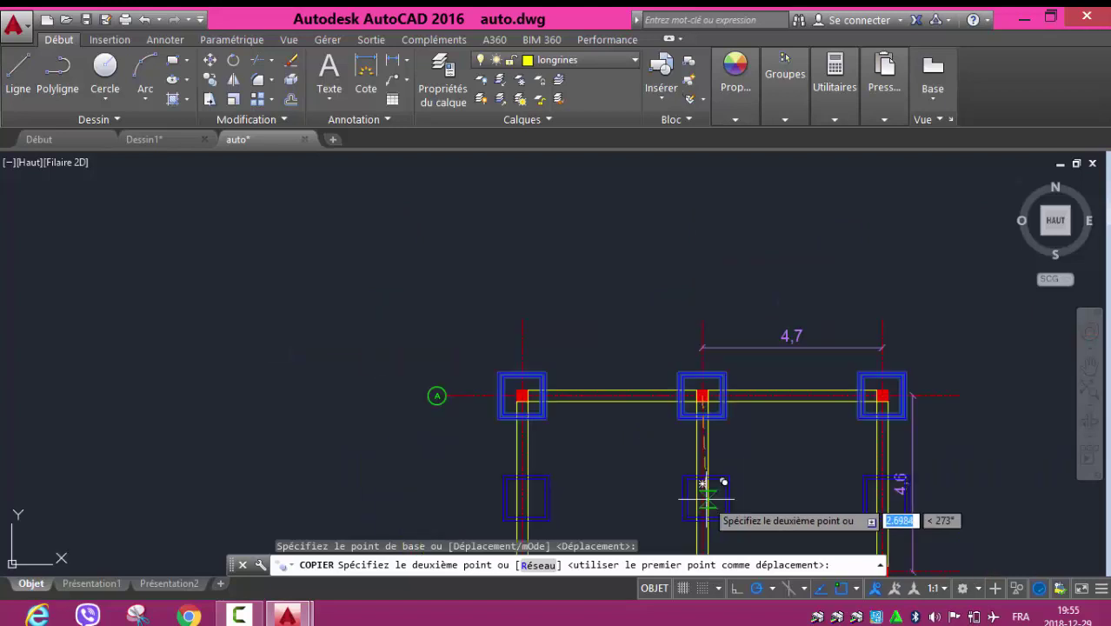
mouse_move(706, 499)
middle_down()
mouse_move(693, 427)
mouse_move(649, 315)
middle_up()
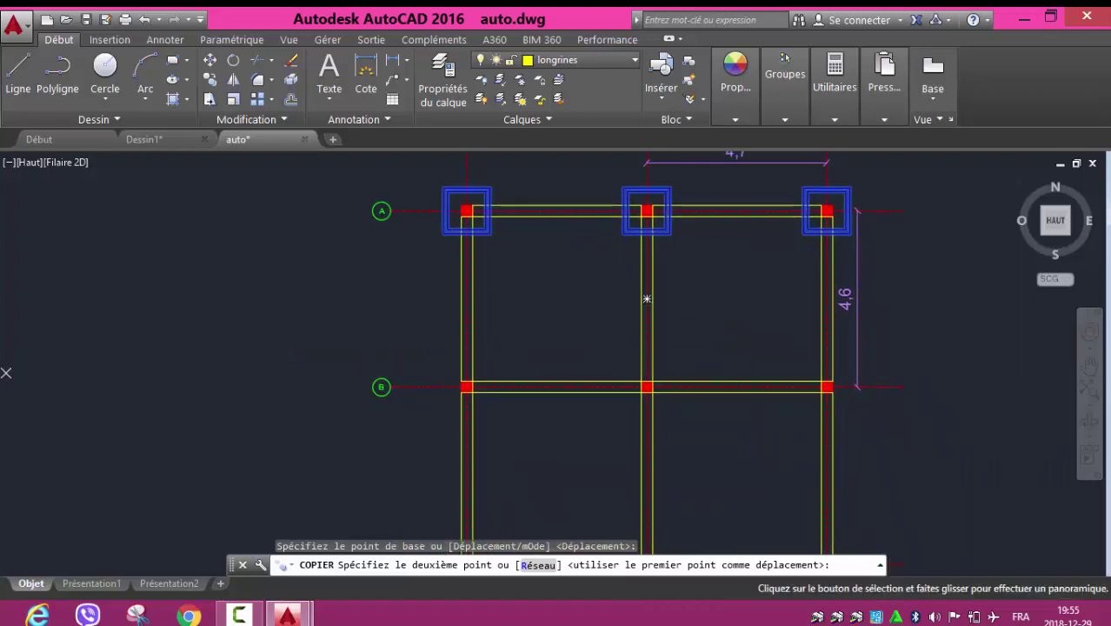
scroll(647, 380, up, 4)
scroll(638, 380, up, 2)
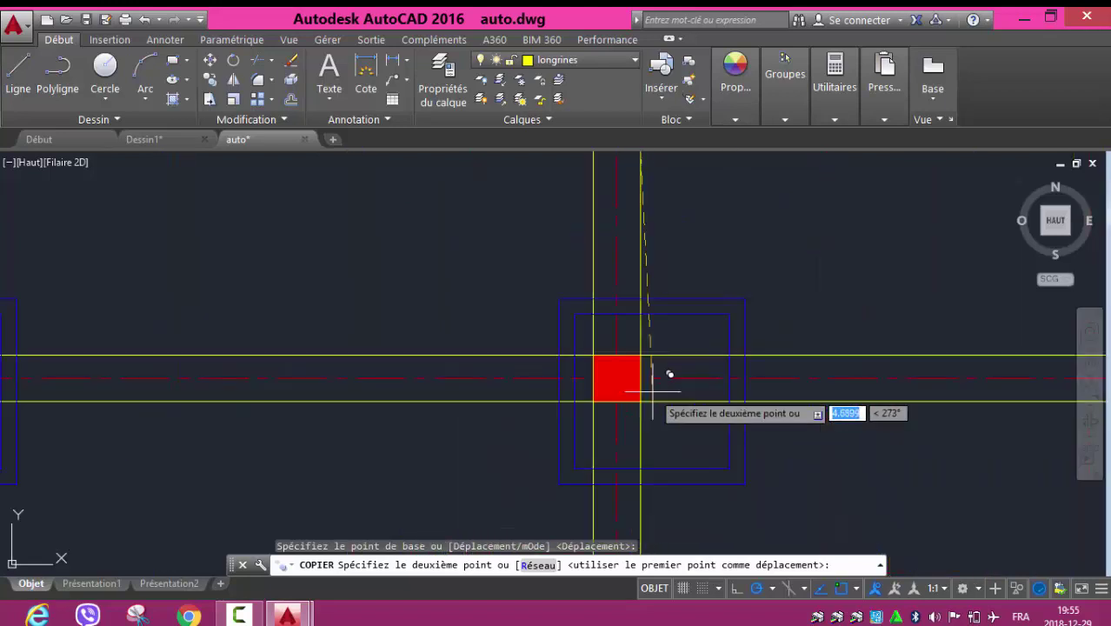
click(627, 379)
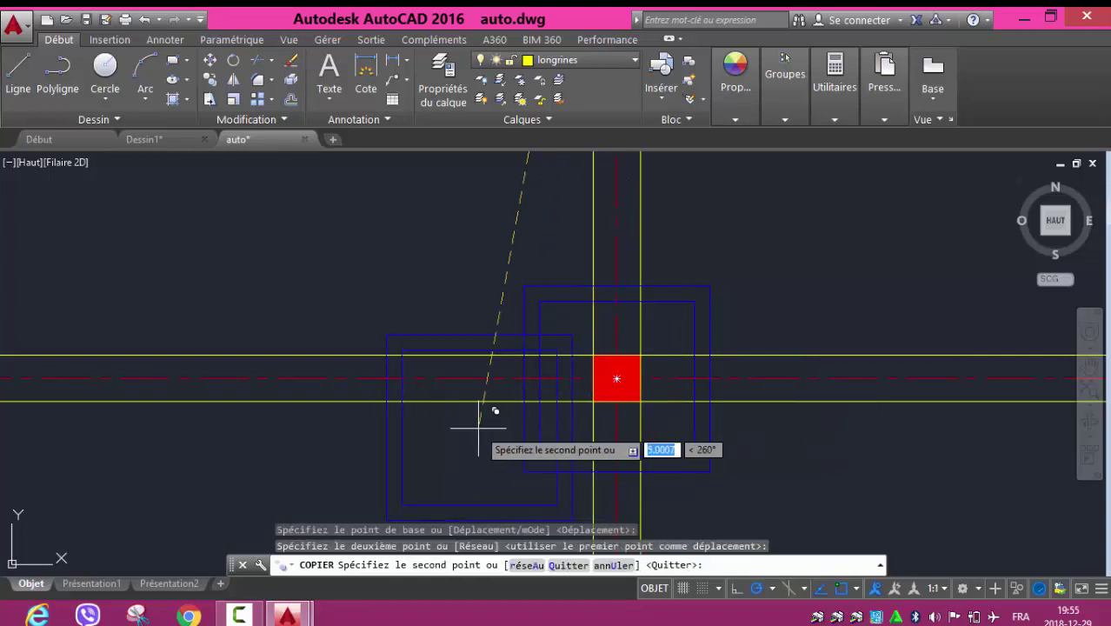
- Place a footing copy on the column at axis 2/C and end the copy
scroll(483, 424, down, 5)
middle_drag(570, 484, 539, 263)
scroll(525, 404, up, 5)
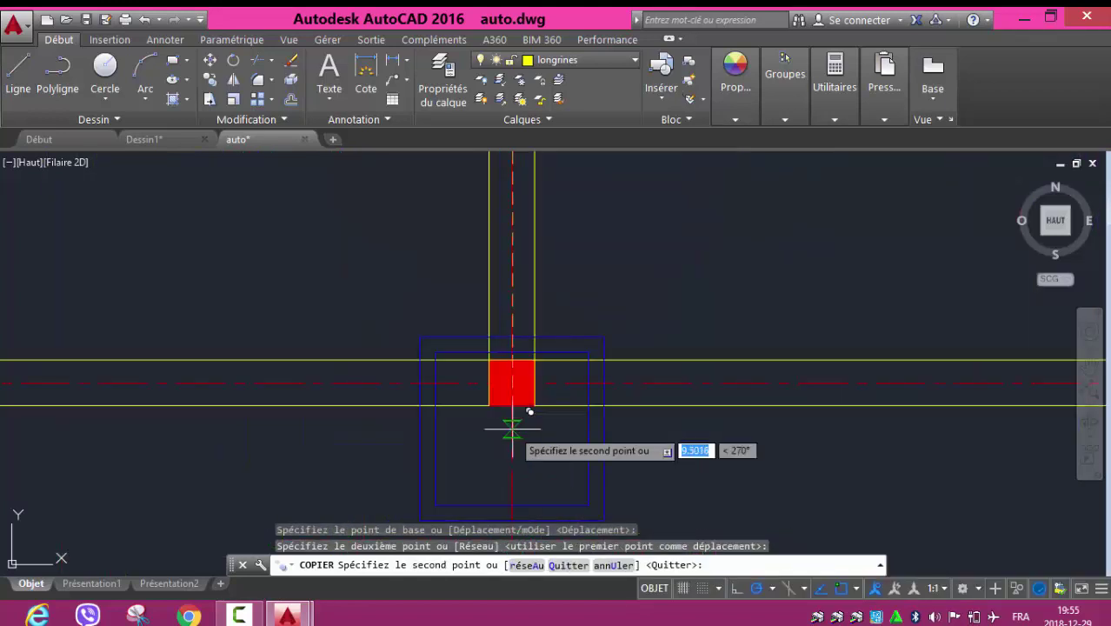
click(511, 382)
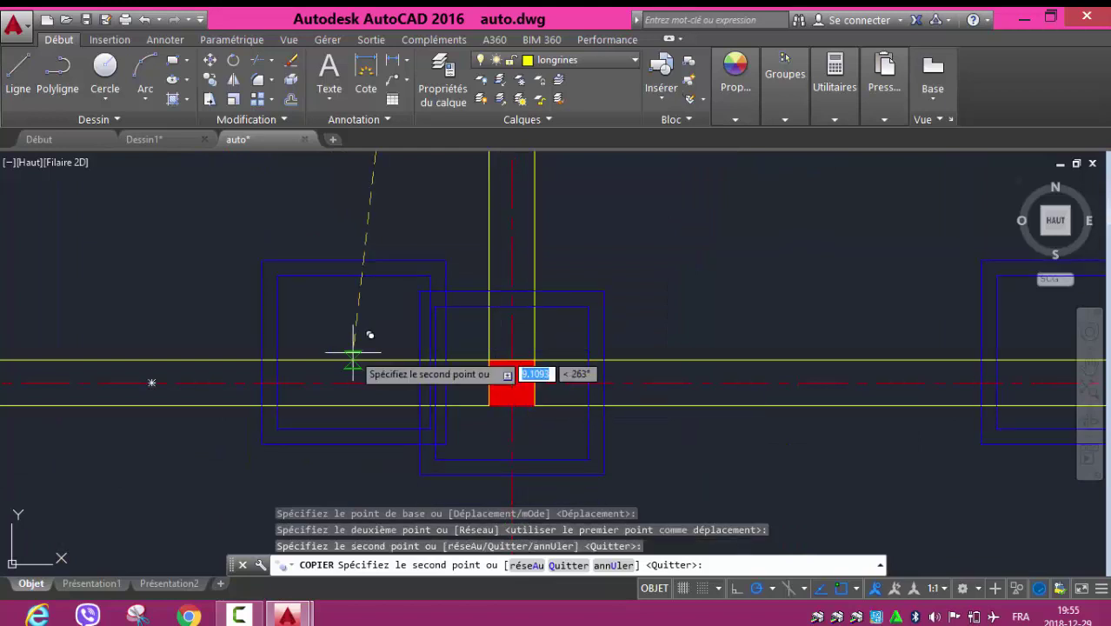
key(Escape)
scroll(352, 352, down, 4)
scroll(339, 313, down, 2)
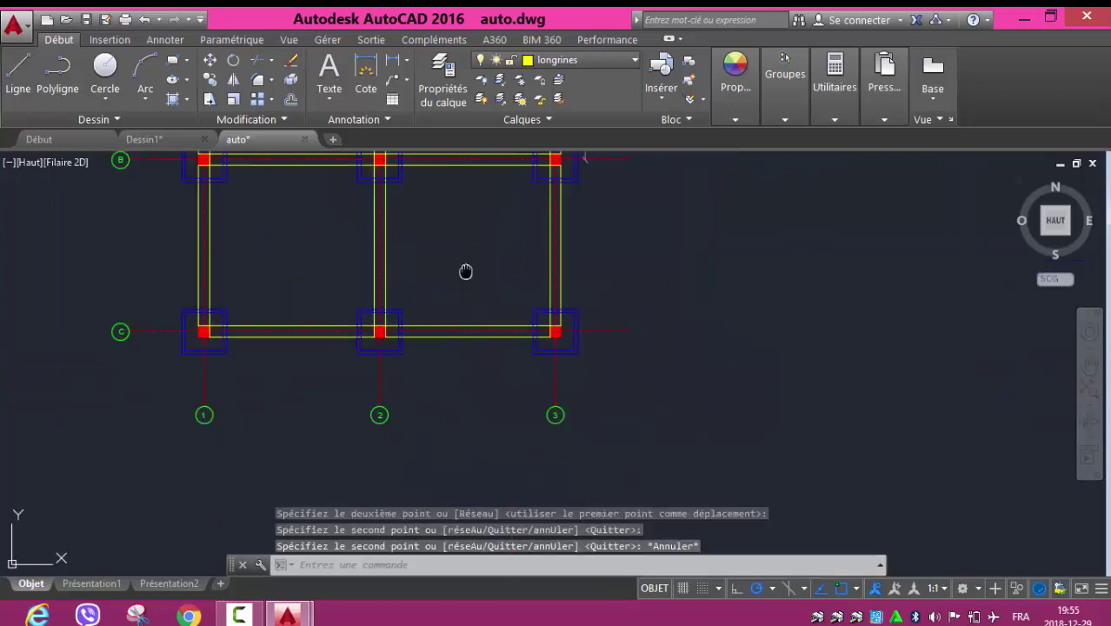
middle_drag(465, 271, 523, 500)
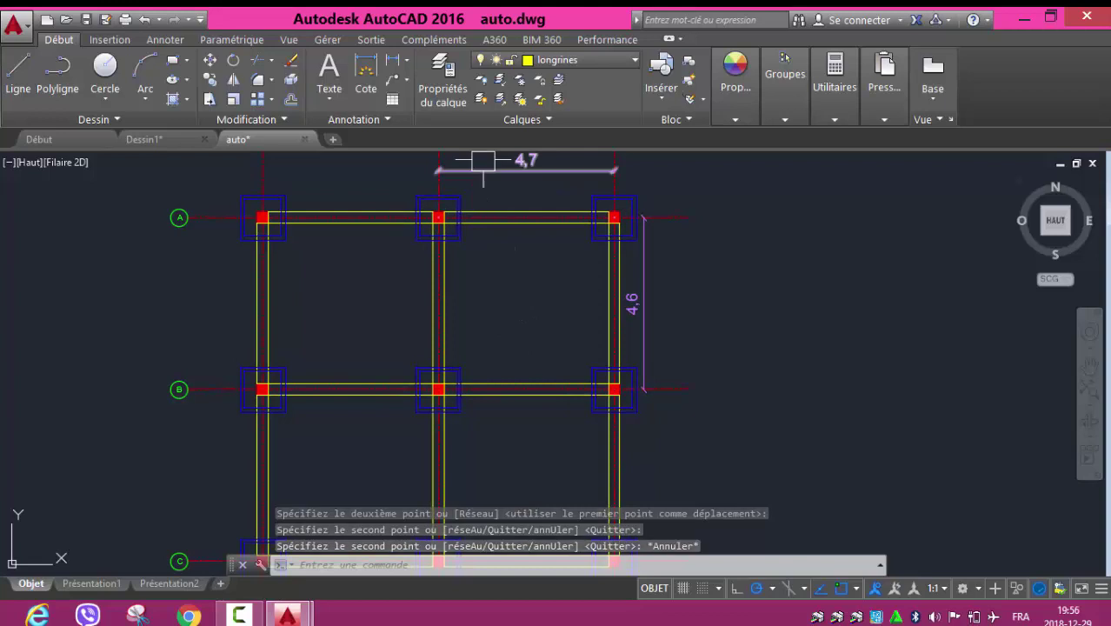
- Erase the old 4,7 span dimension and the vertical 4,6 dimension
click(527, 163)
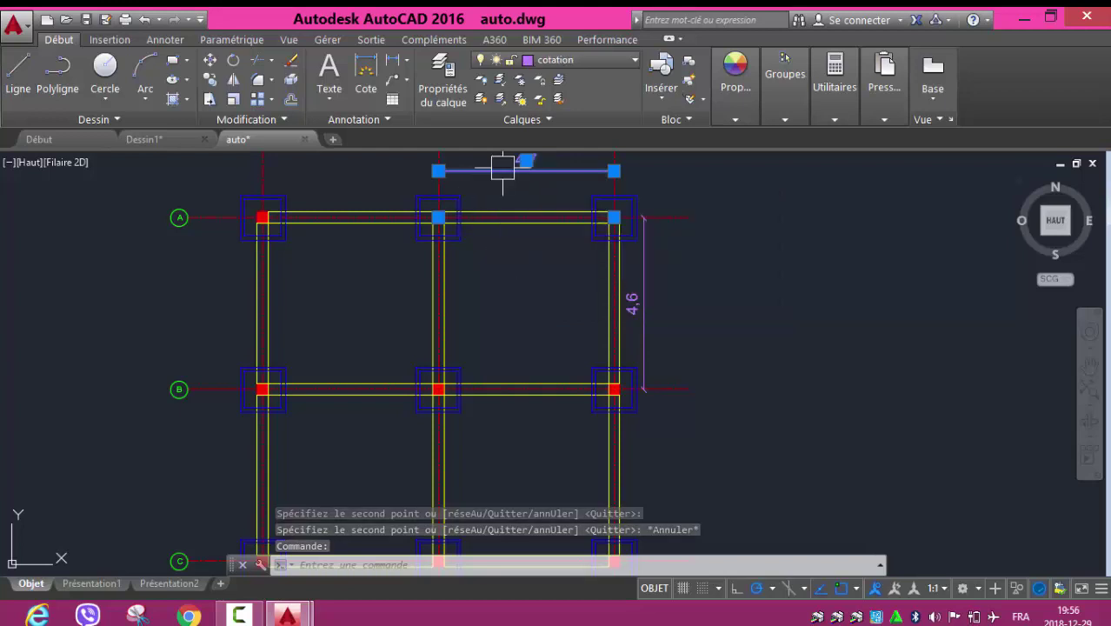
key(Delete)
click(640, 294)
key(Delete)
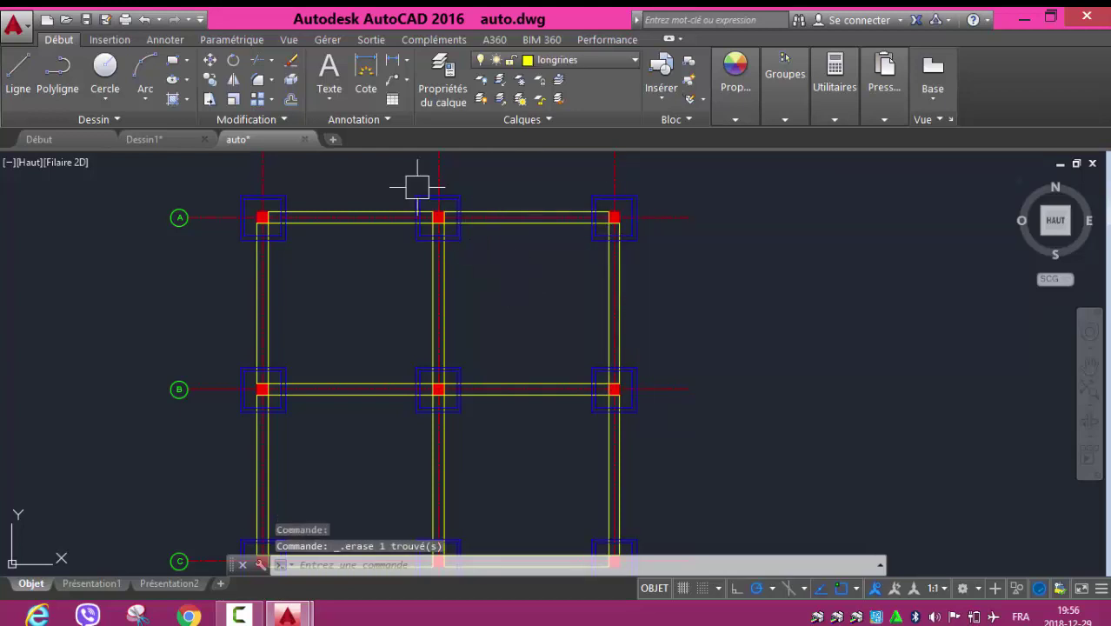
- With coutation as the current layer, dimension the 4,7 span between the two columns
text(cot)
key(Return)
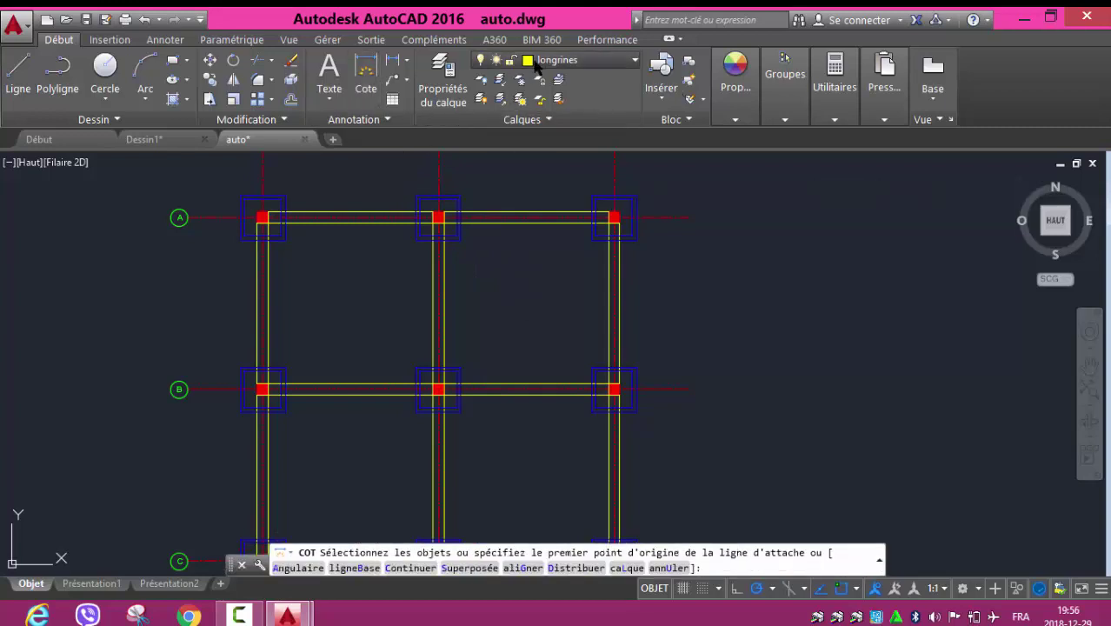
click(556, 59)
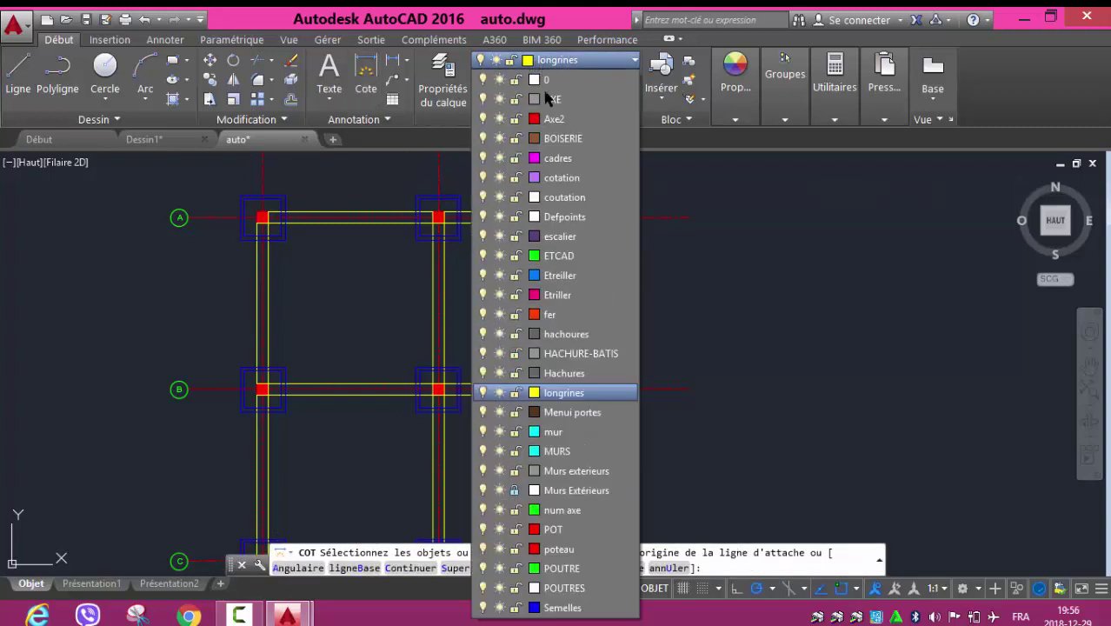
click(556, 198)
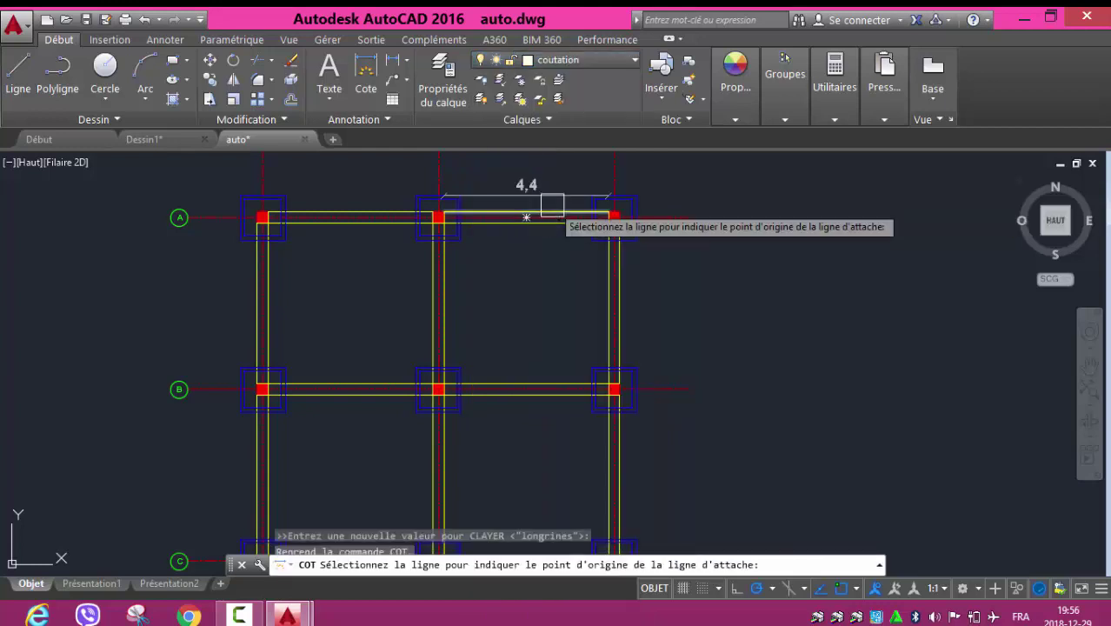
scroll(521, 211, up, 3)
middle_drag(538, 186, 495, 302)
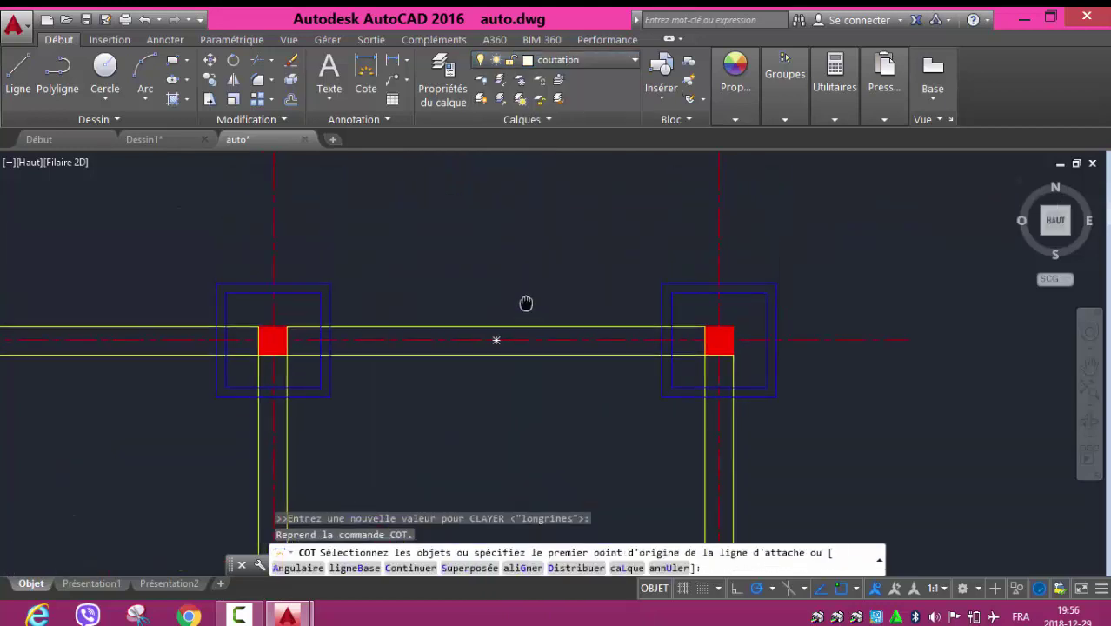
key(Return)
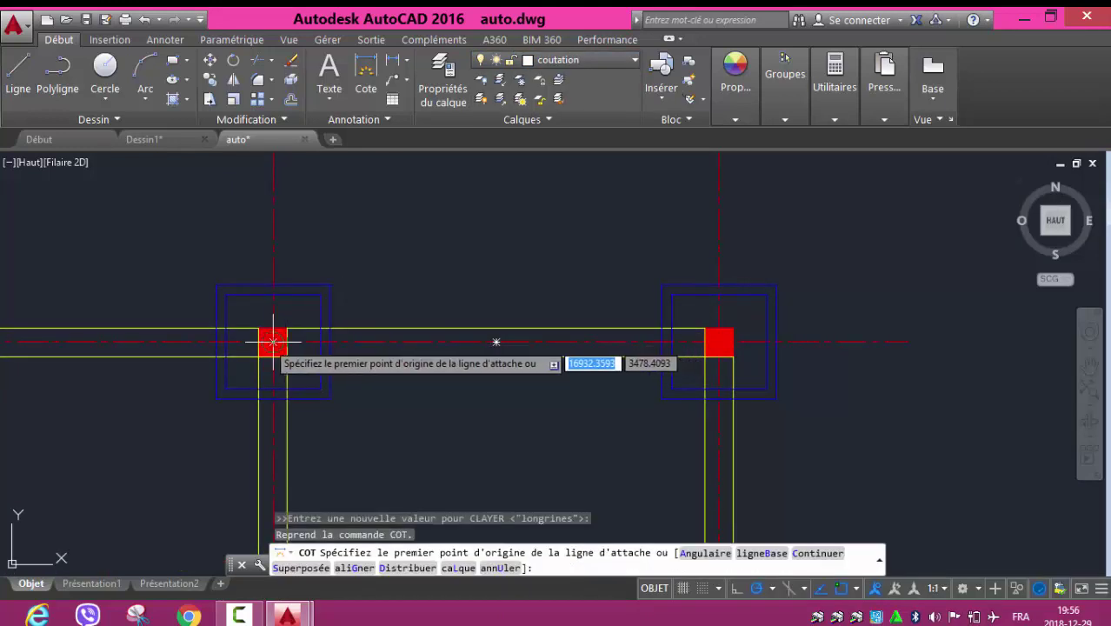
click(273, 341)
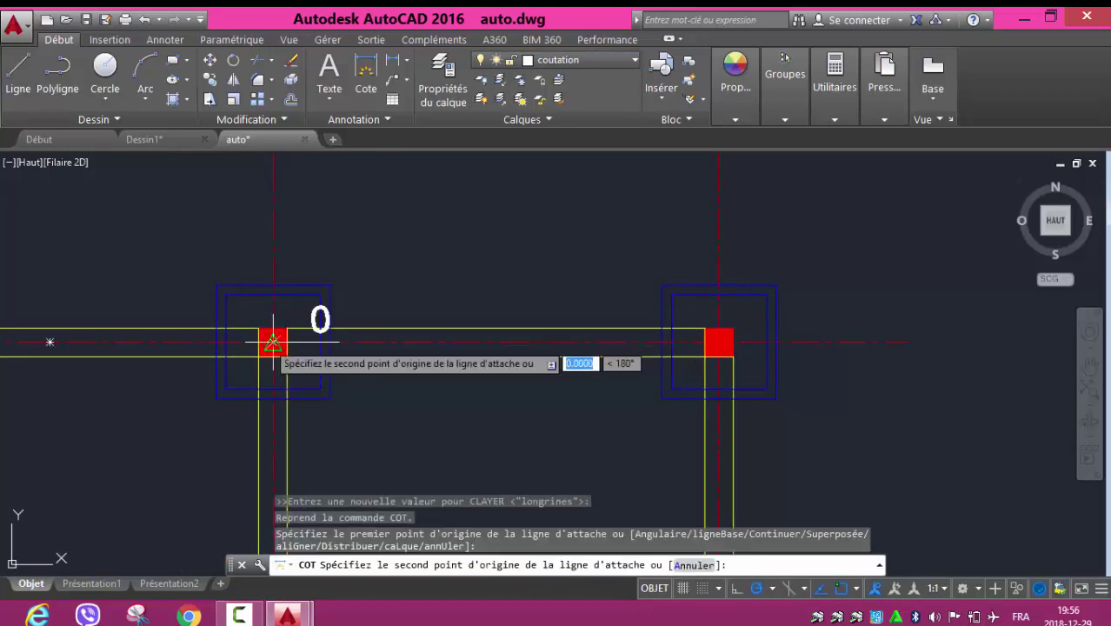
click(718, 342)
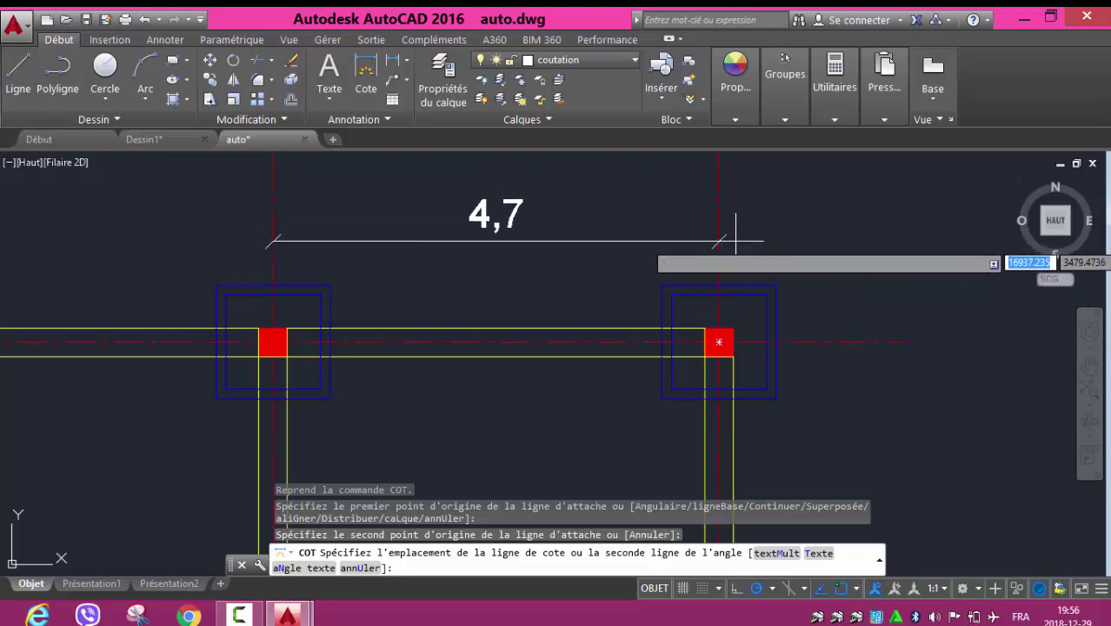
click(737, 241)
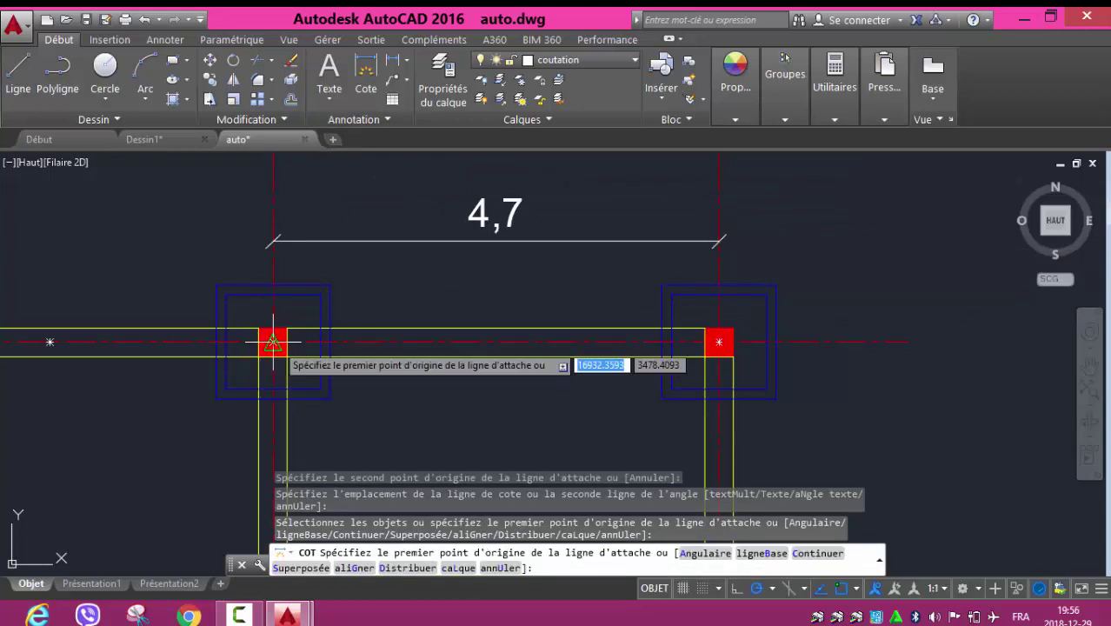
- Dimension the right footing's width as 1,2
click(661, 284)
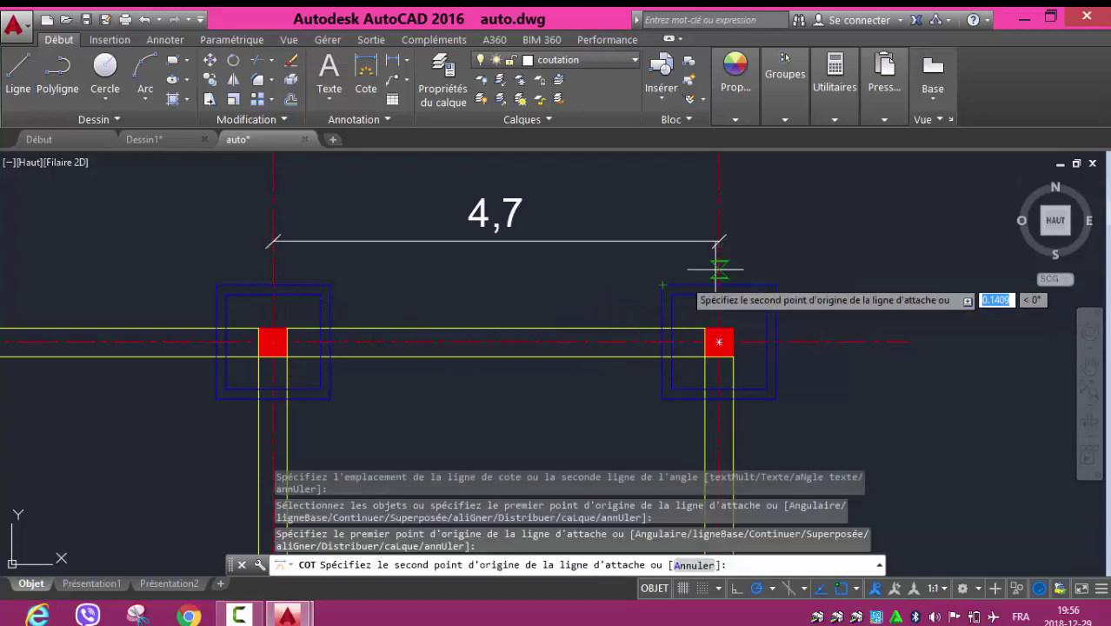
click(775, 284)
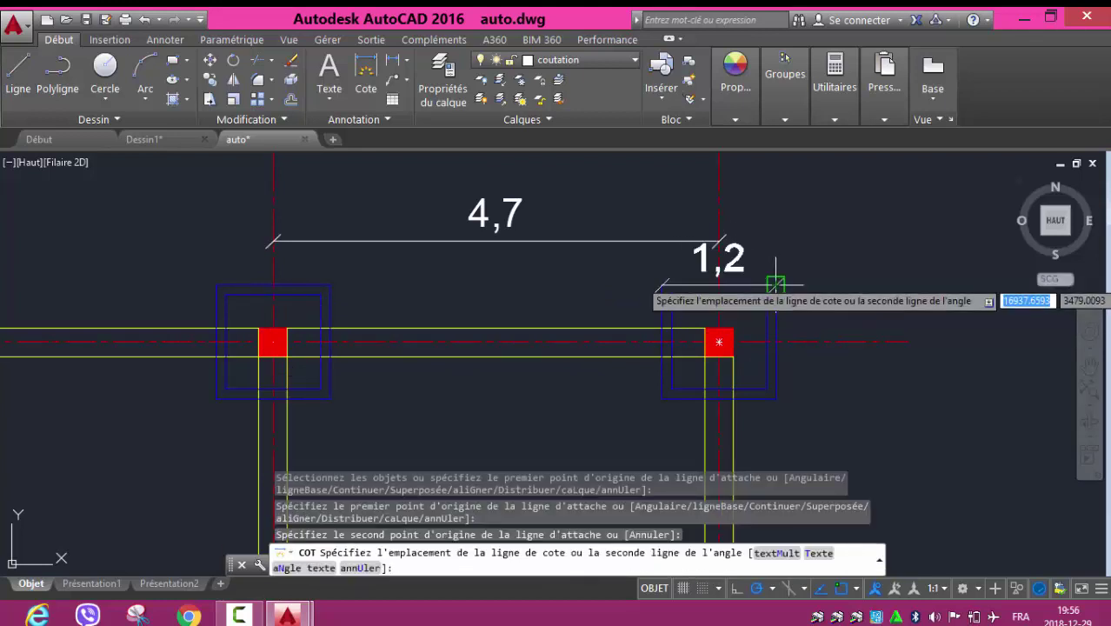
click(686, 271)
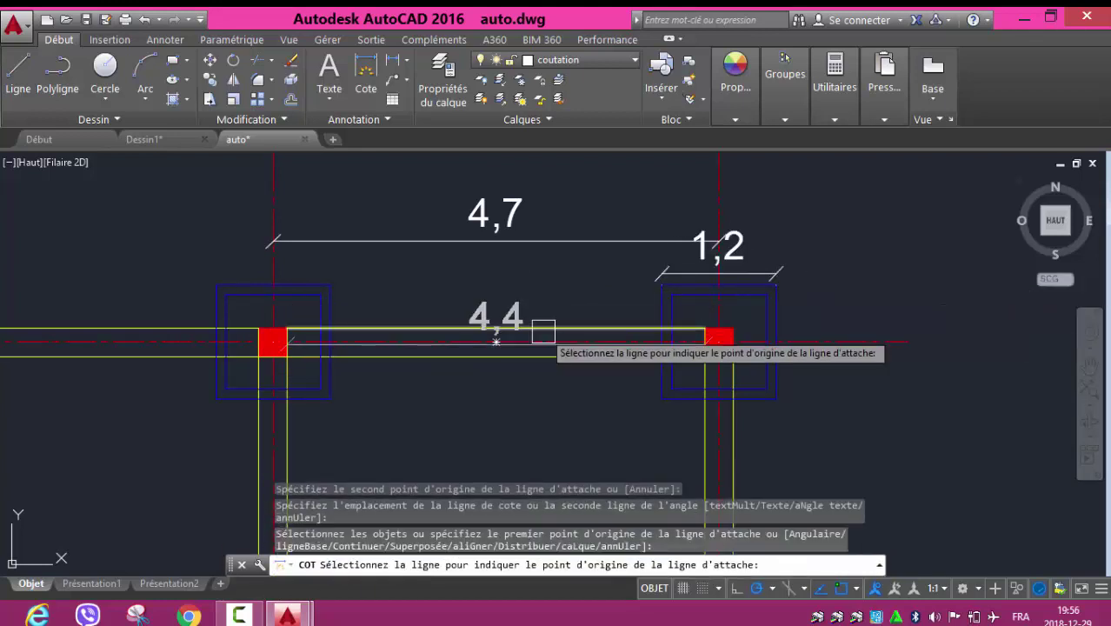
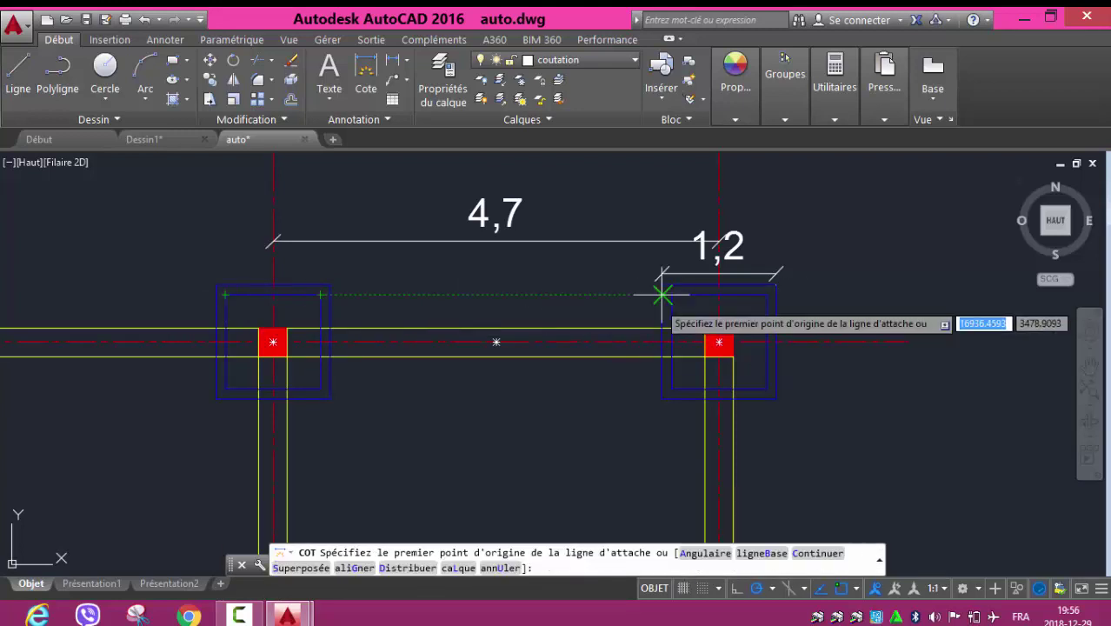
- Dimension the 0,1 casing offset between outer and inner corners beside the 1,2 width
scroll(662, 295, up, 5)
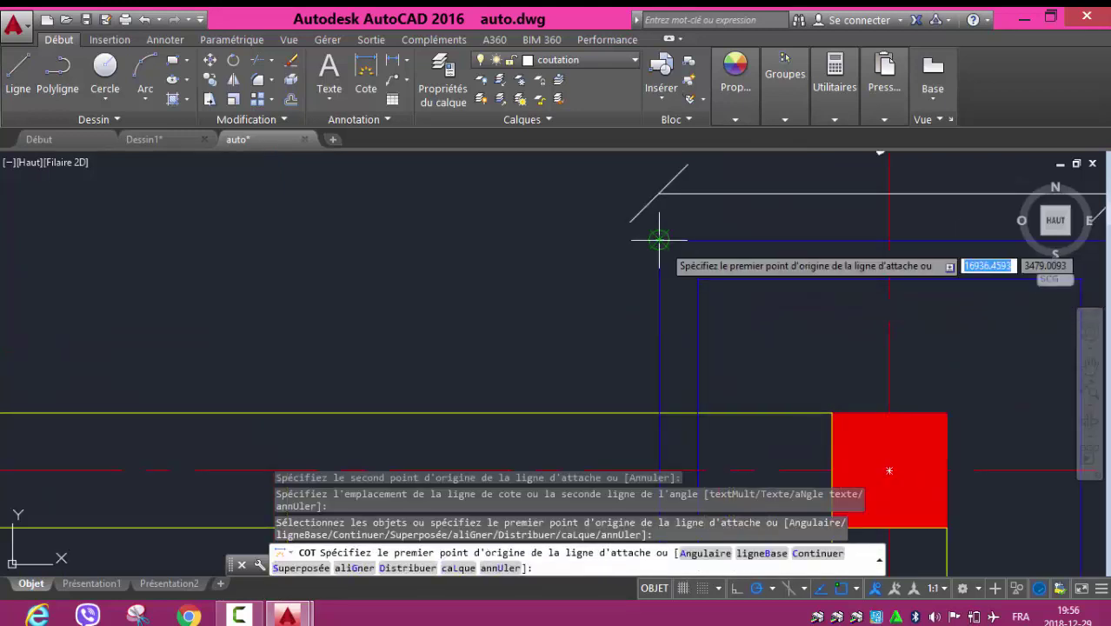
scroll(664, 290, down, 2)
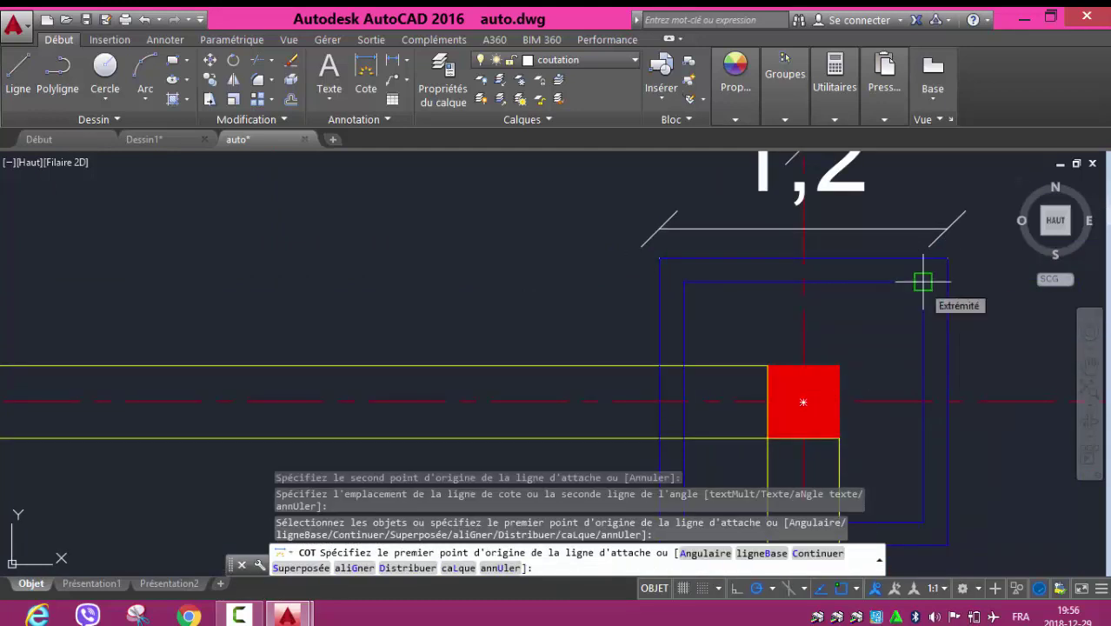
click(923, 281)
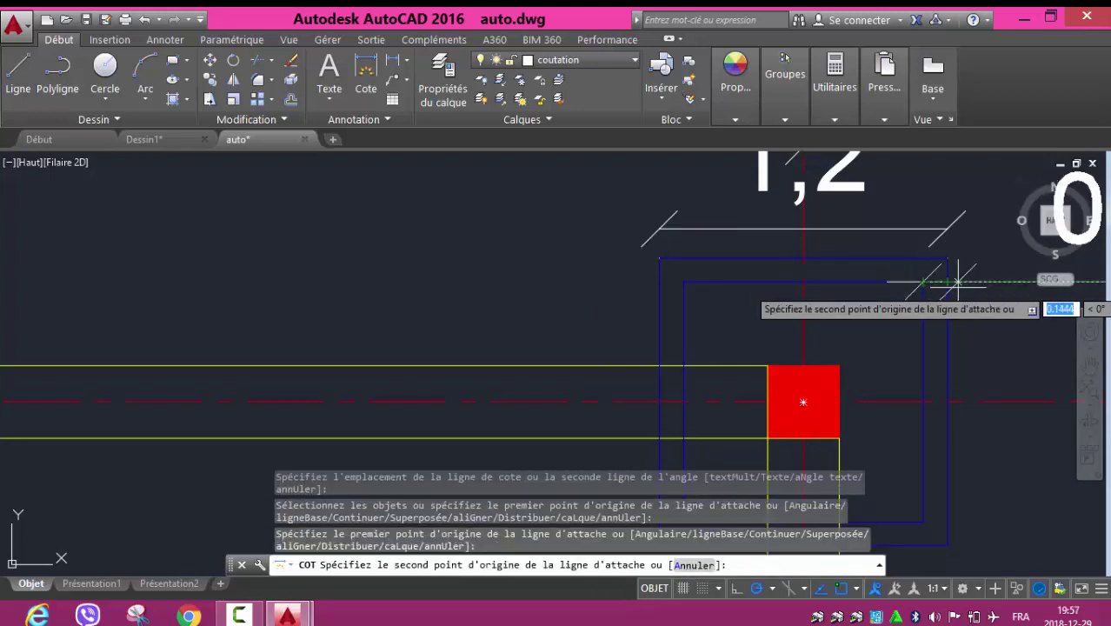
scroll(922, 281, up, 5)
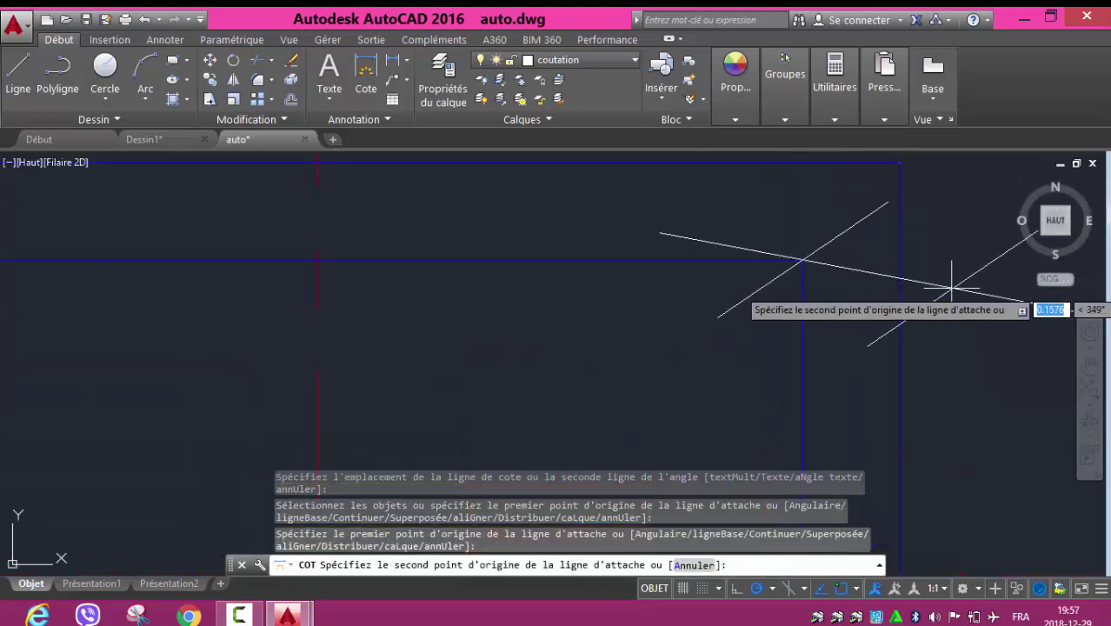
click(897, 261)
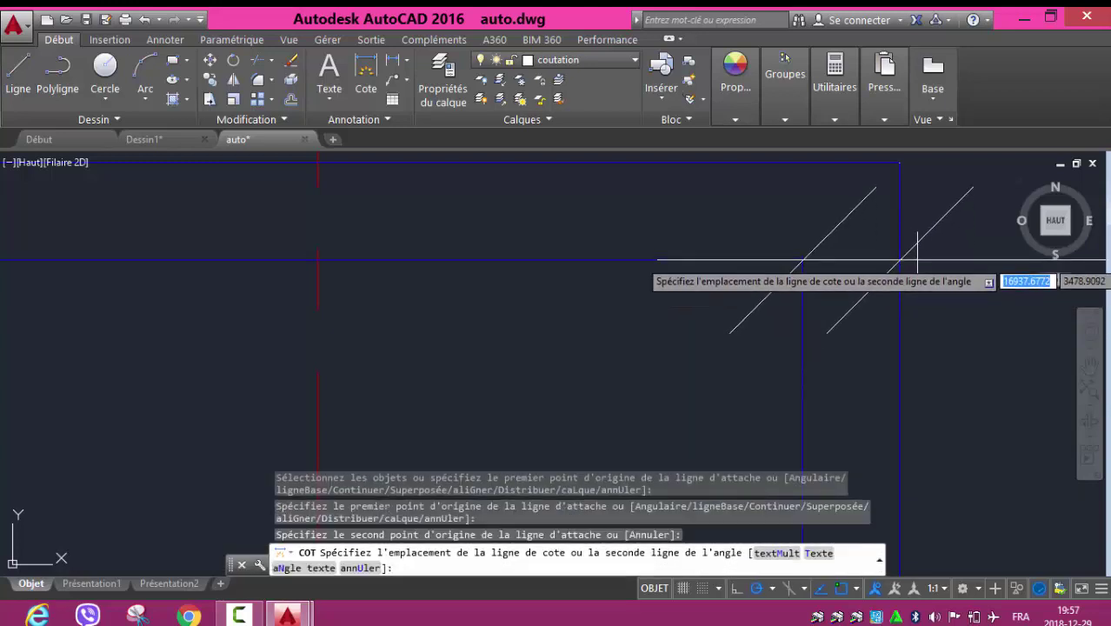
click(912, 258)
- Try continue mode, cancel the dimension command, and select the new 0,1 dimension
scroll(919, 278, down, 5)
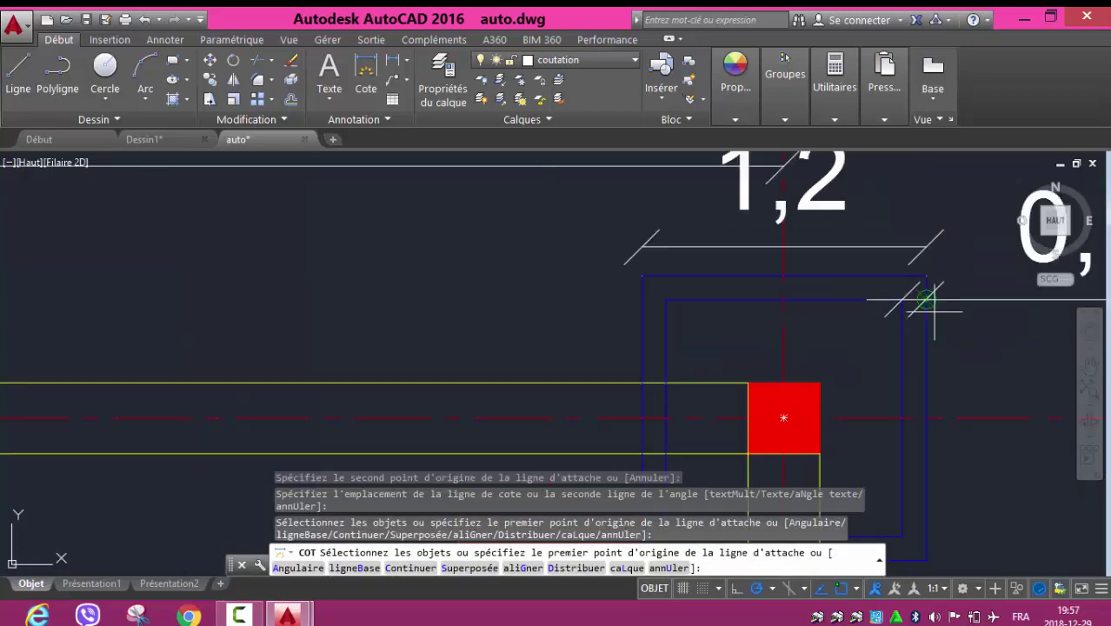
middle_drag(990, 330, 784, 331)
scroll(791, 330, down, 4)
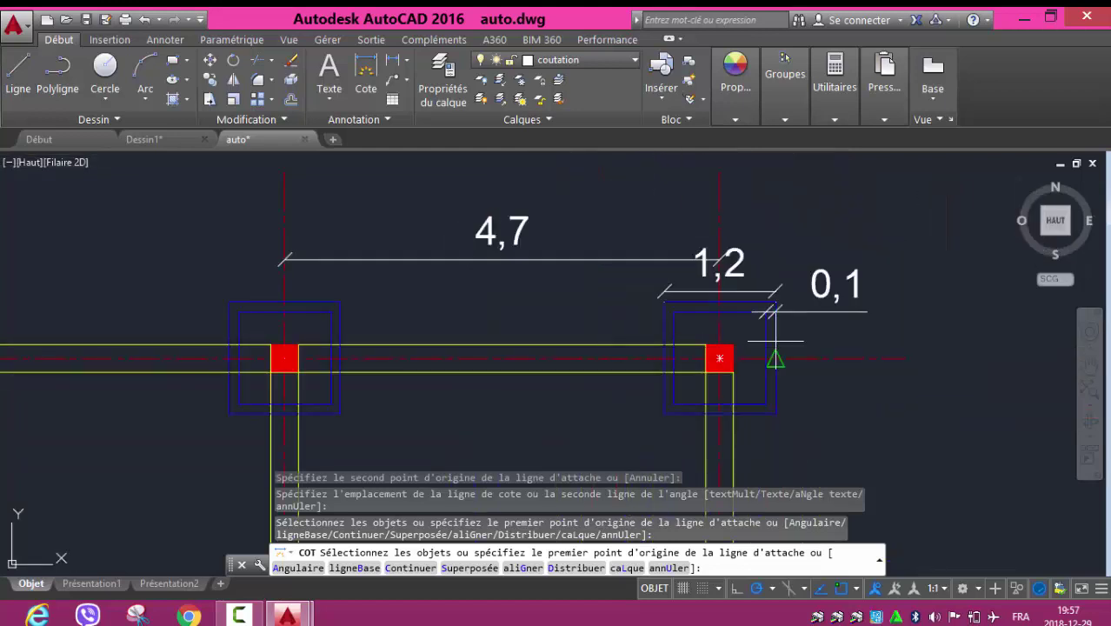
text(c)
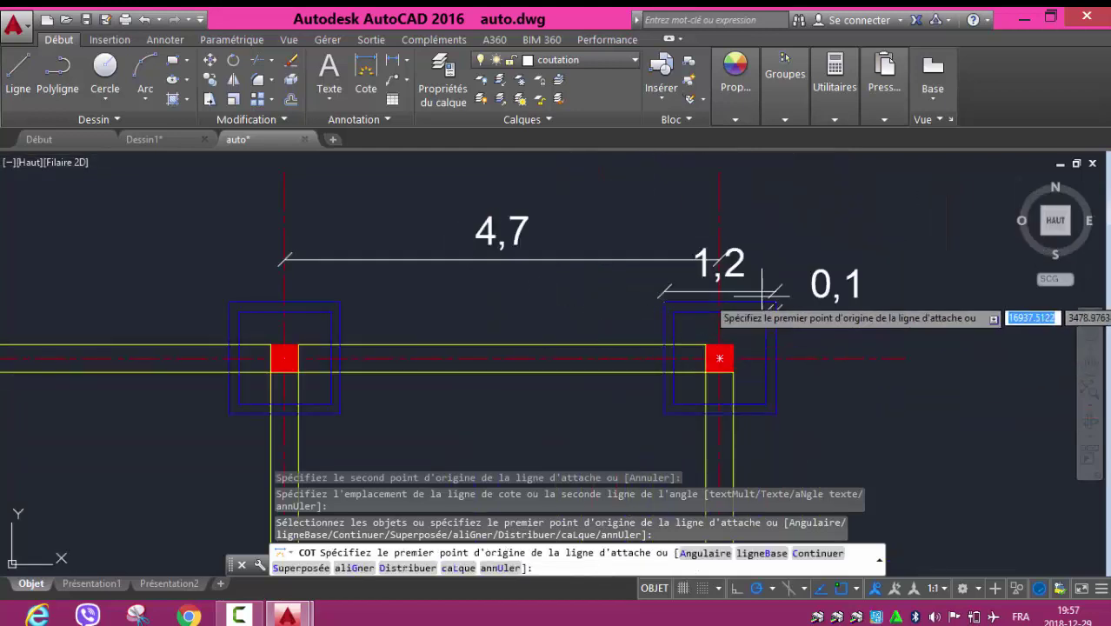
key(Return)
key(Escape)
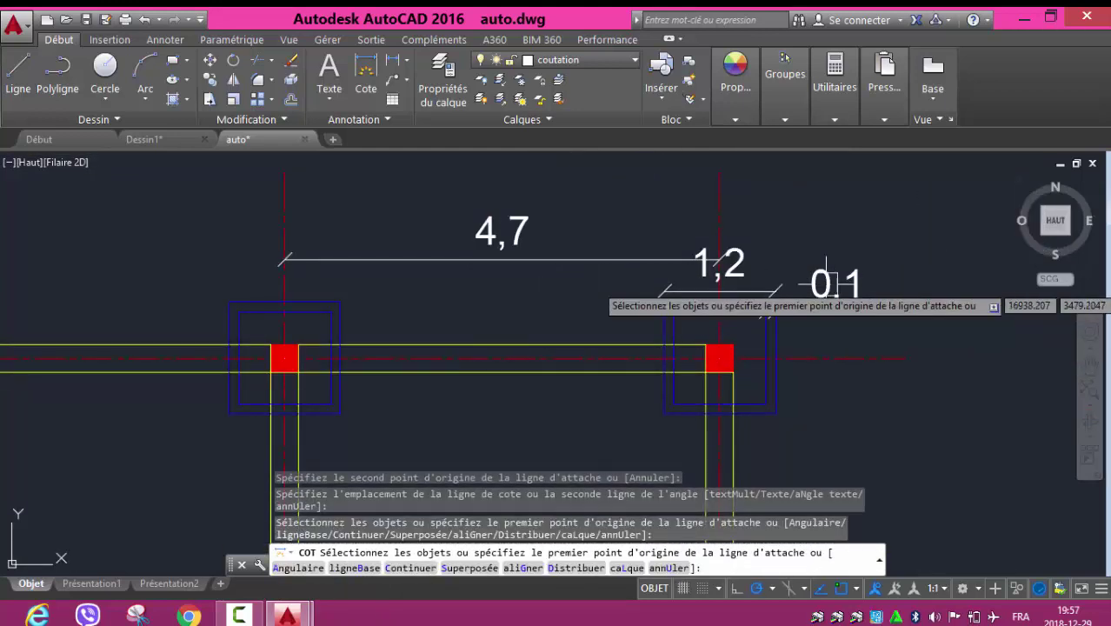
key(Escape)
click(822, 310)
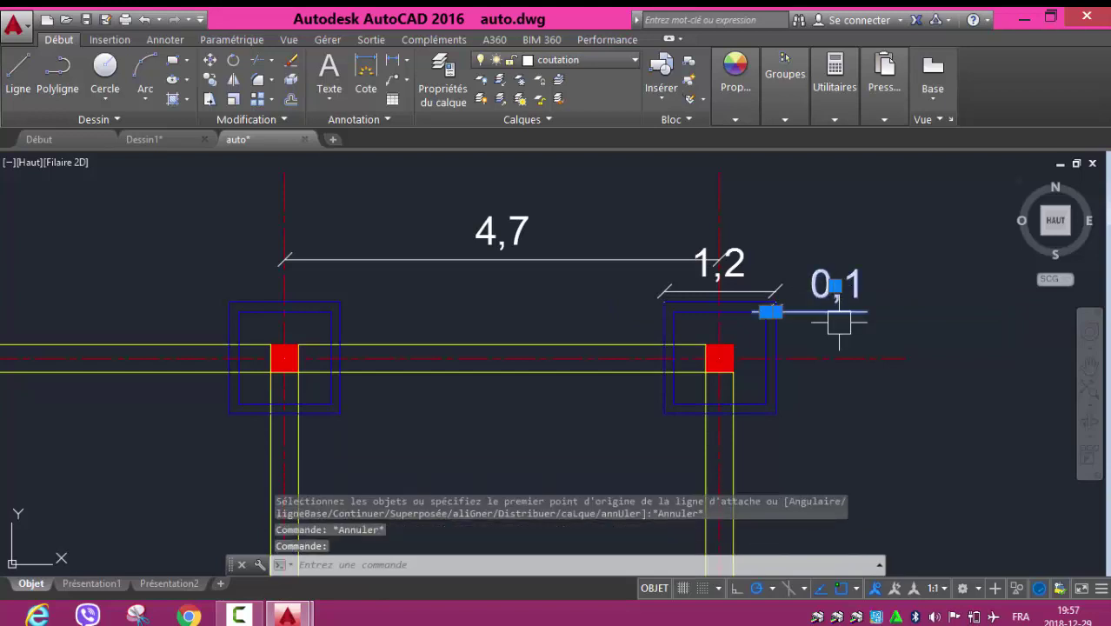
- Apply the axes style to the 4,7, 1,2 and 0,1 dimensions so they read 4,70, 1,20, 0,10
click(738, 277)
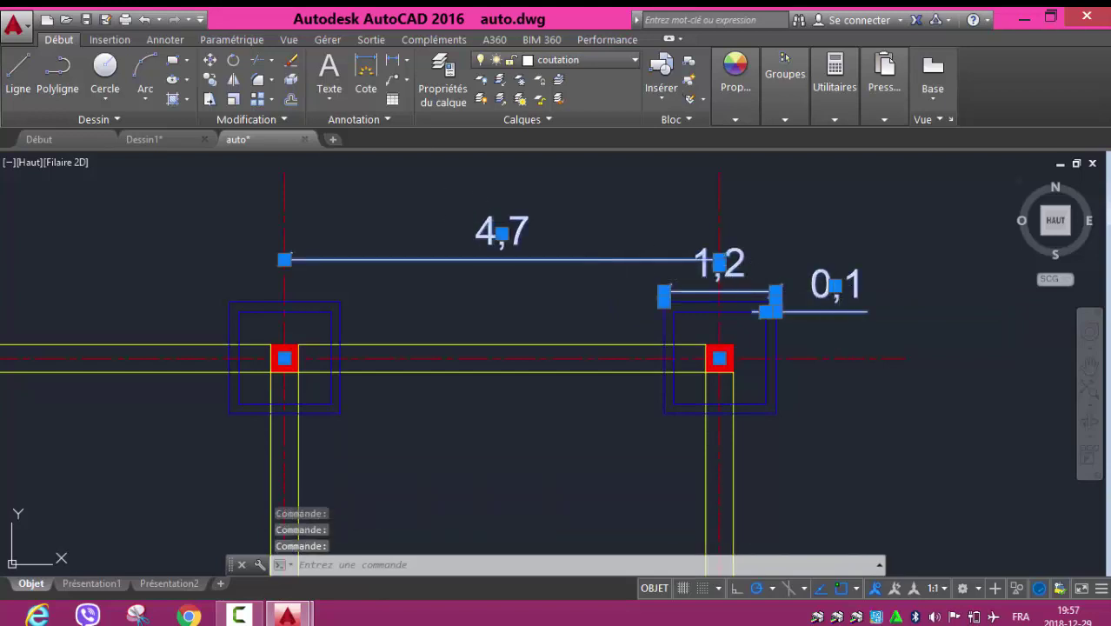
click(369, 121)
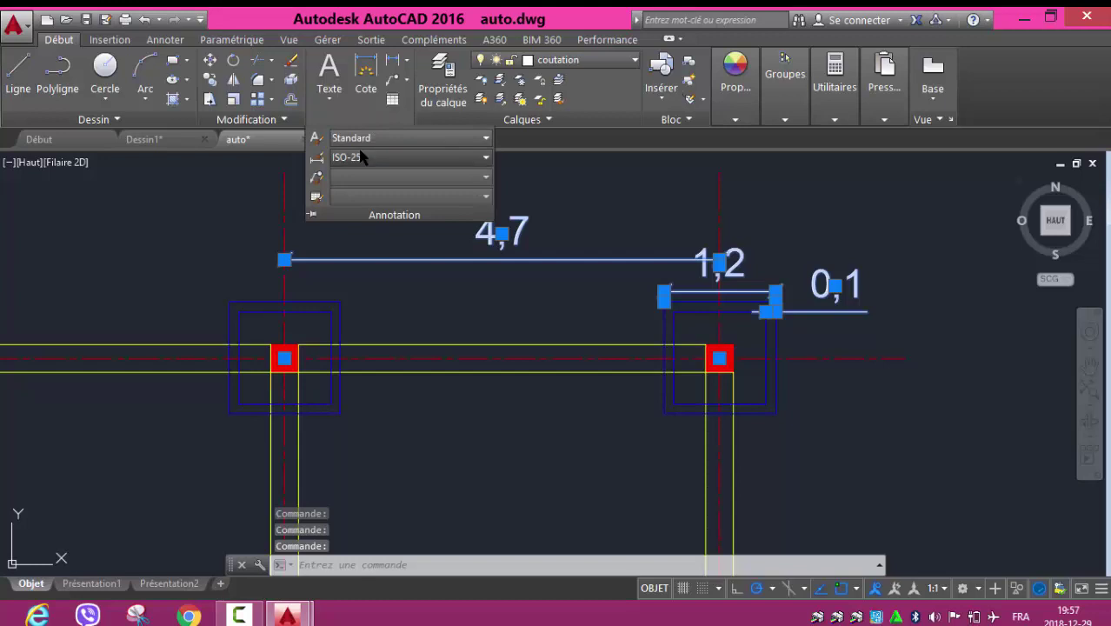
click(363, 156)
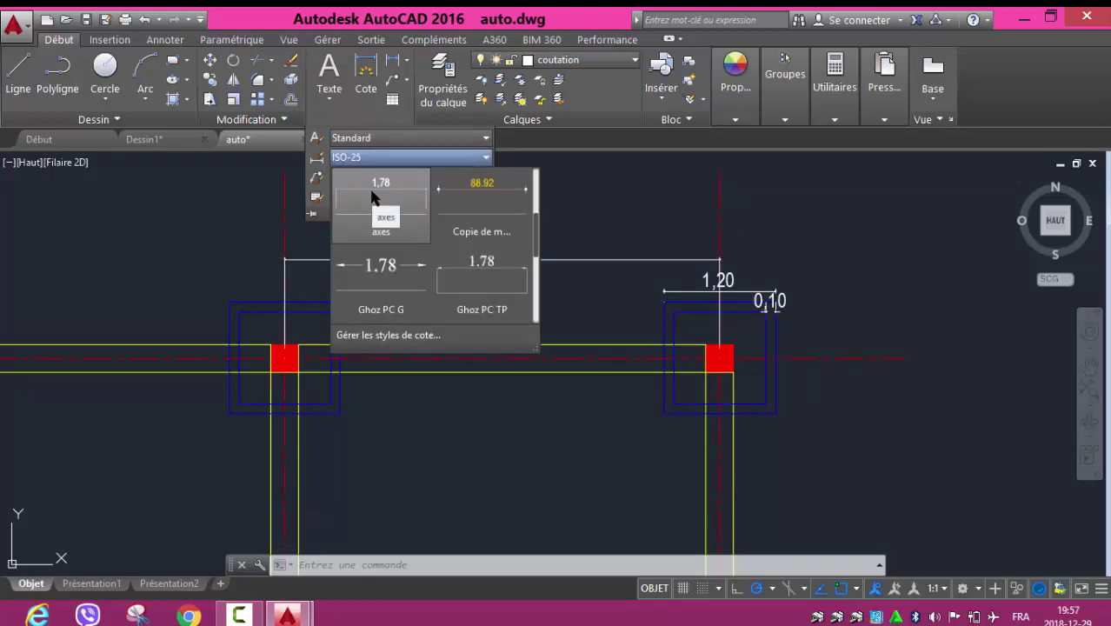
click(371, 198)
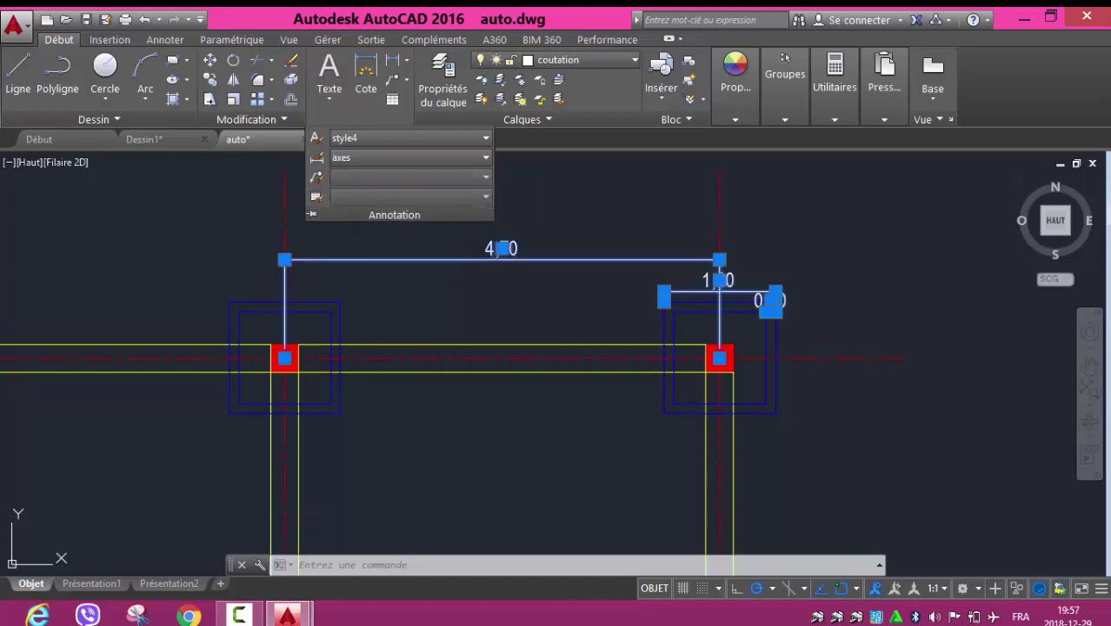
key(Escape)
- Zoom out to the whole drawing and reframe the view on the column grid
scroll(766, 305, up, 5)
scroll(825, 322, up, 2)
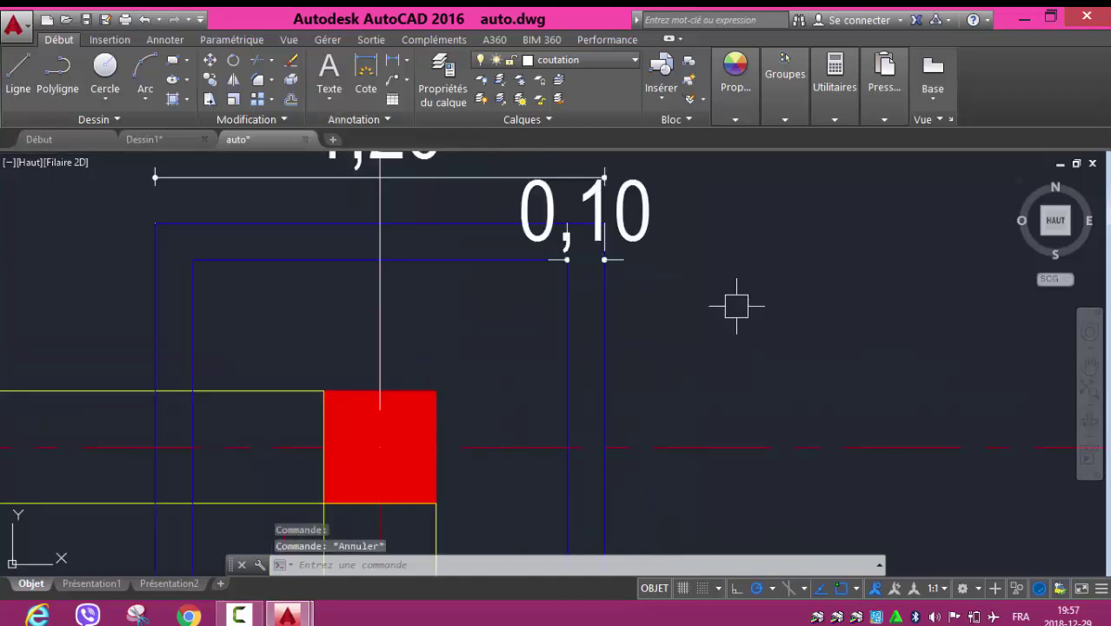
middle_click(729, 303)
middle_click(729, 303)
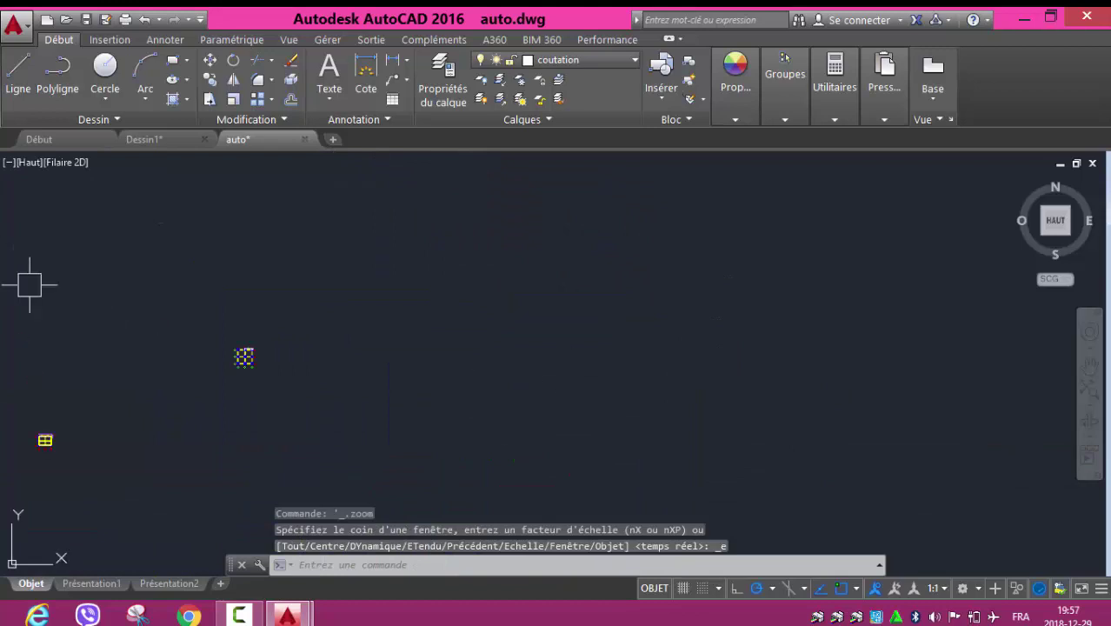
scroll(384, 377, up, 5)
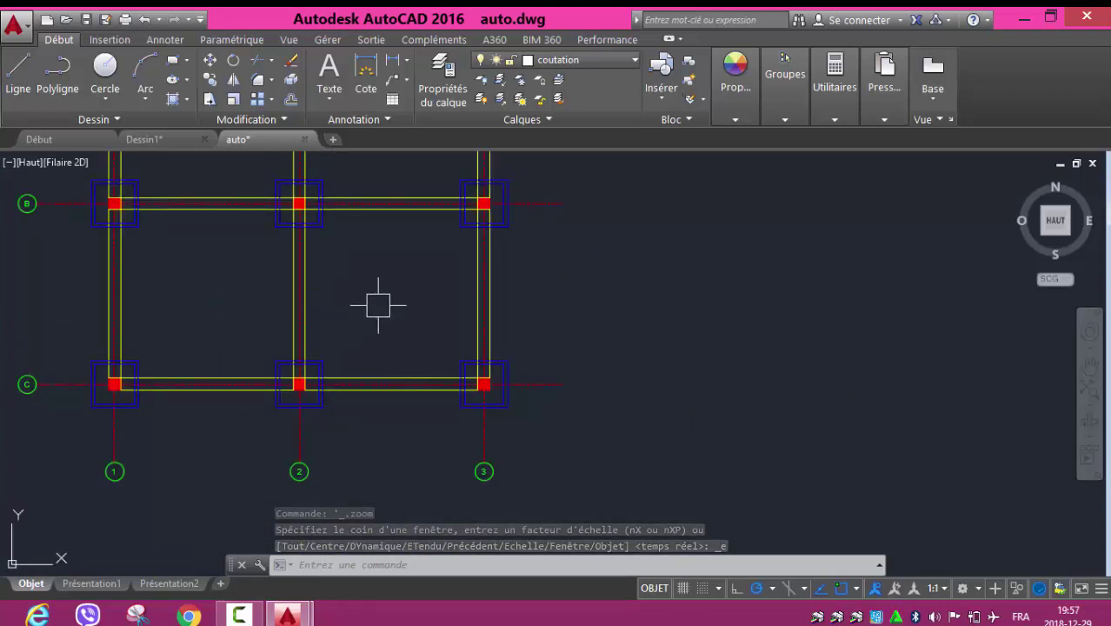
middle_drag(377, 303, 455, 402)
middle_drag(454, 275, 449, 404)
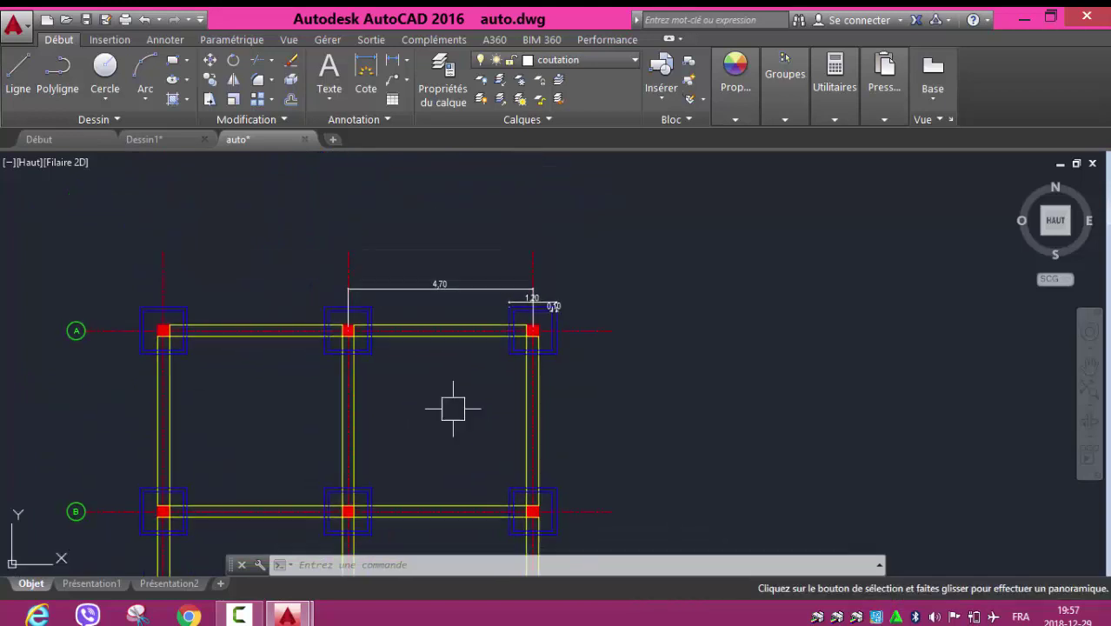
scroll(547, 298, up, 5)
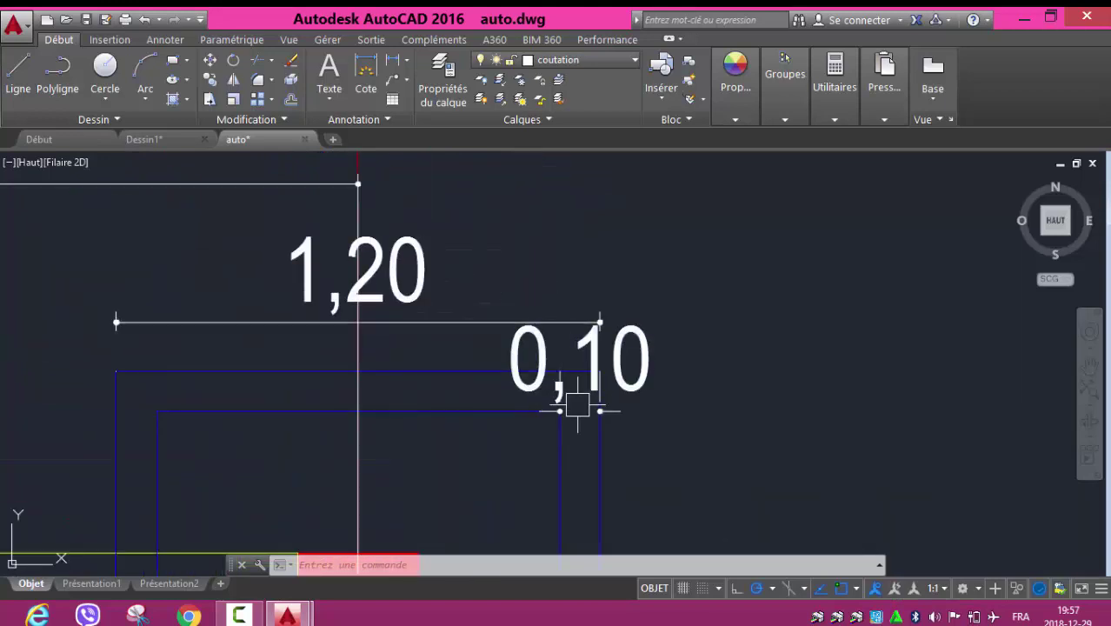
scroll(279, 345, down, 4)
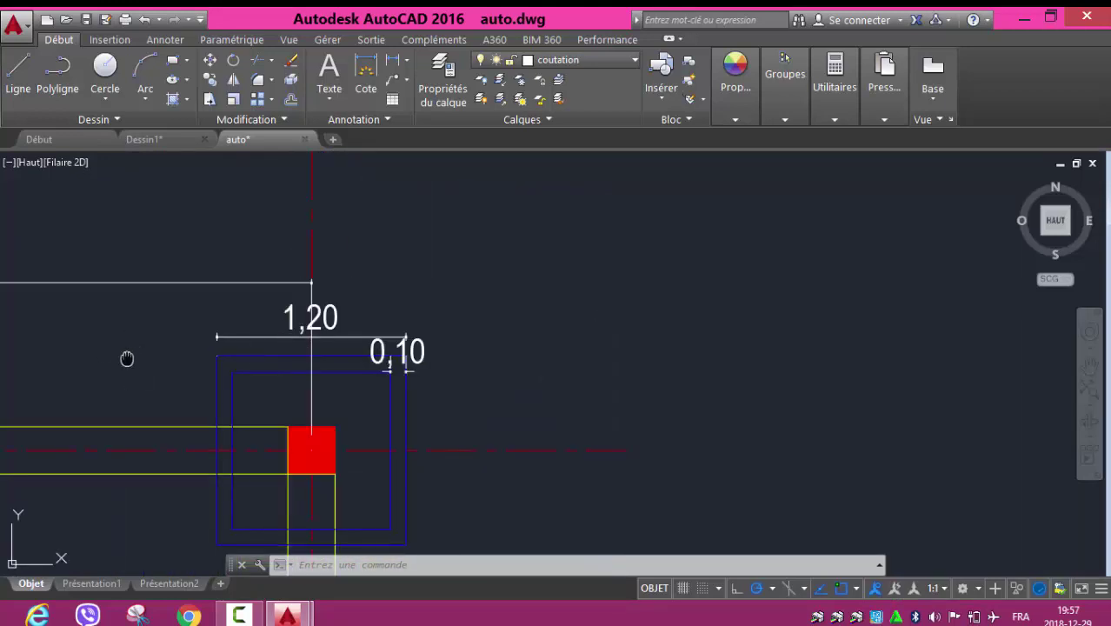
middle_drag(126, 358, 494, 341)
scroll(493, 339, down, 2)
scroll(435, 329, down, 2)
middle_drag(166, 309, 544, 308)
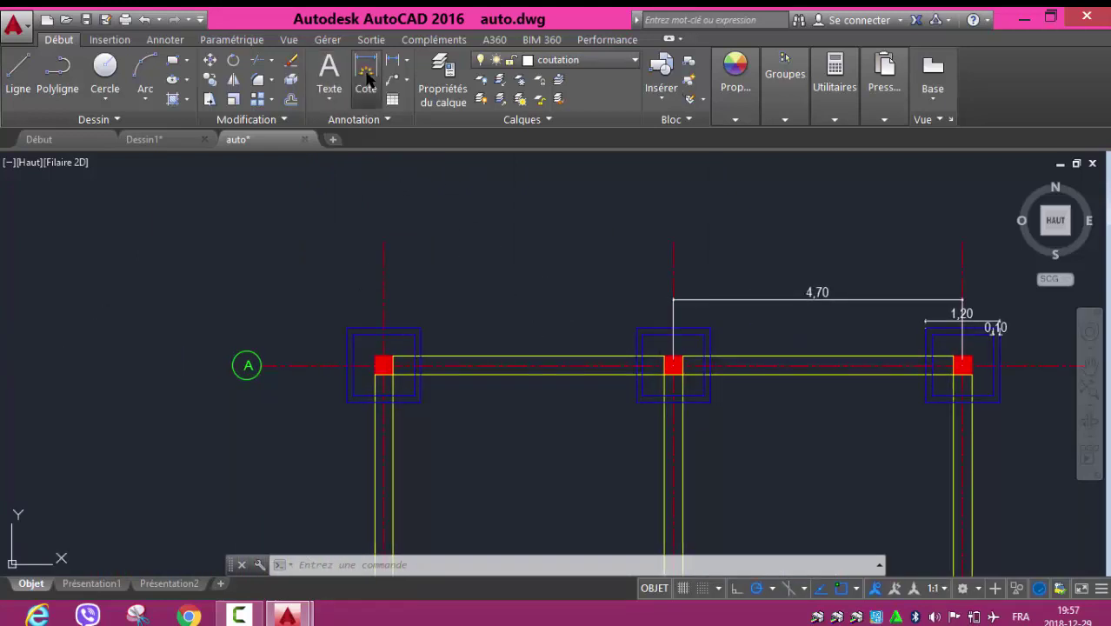
- Dimension the 4,7 span between the left and middle column centres on axis A, placed above
click(365, 77)
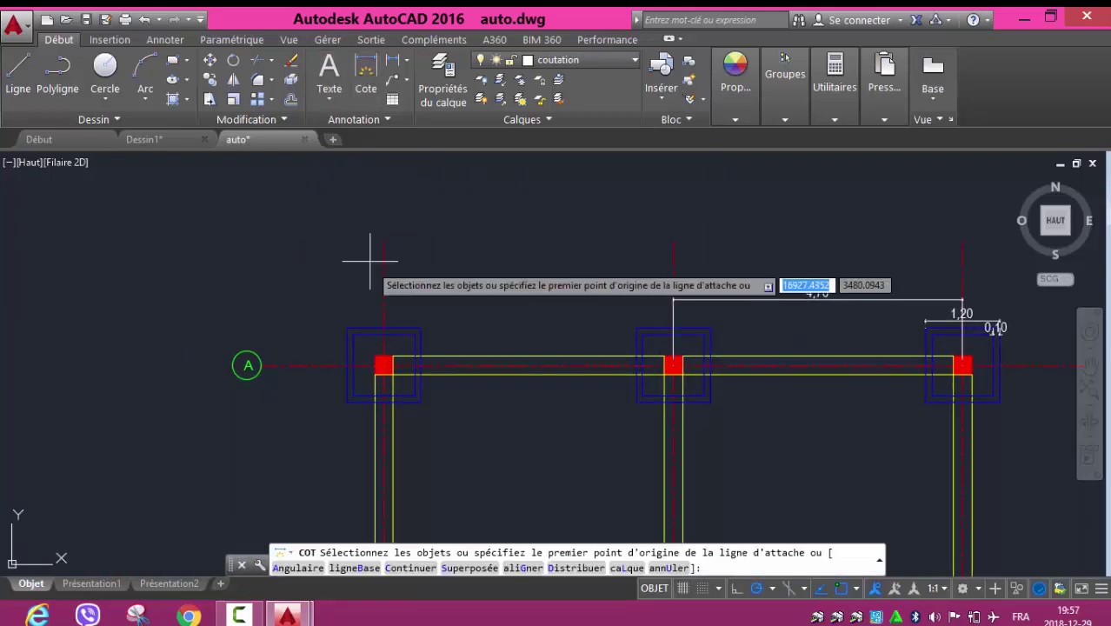
click(383, 365)
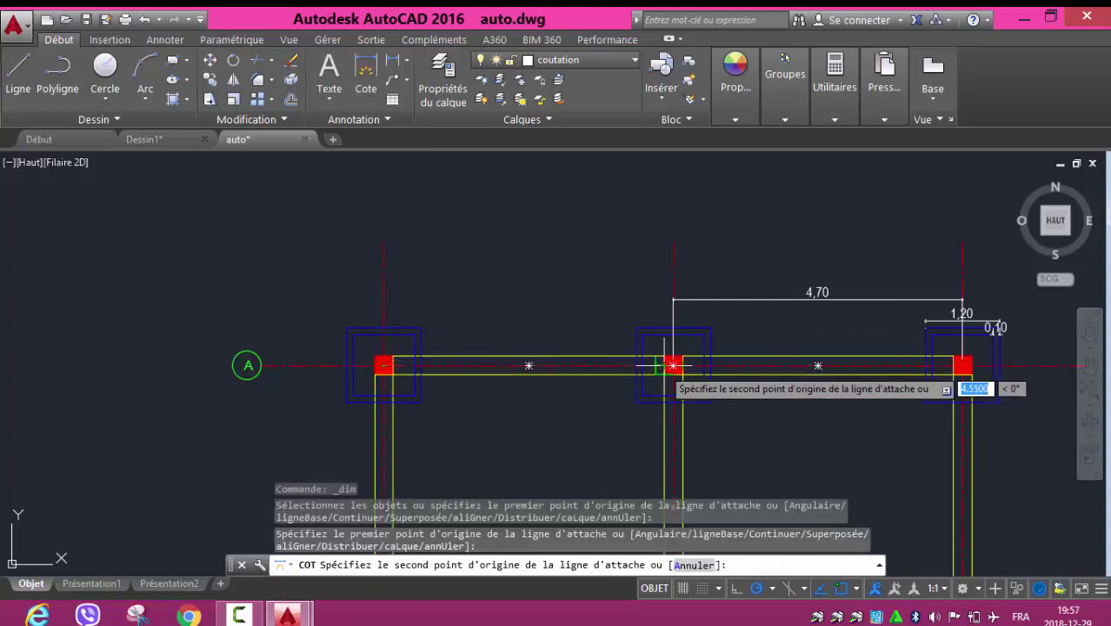
scroll(674, 365, up, 5)
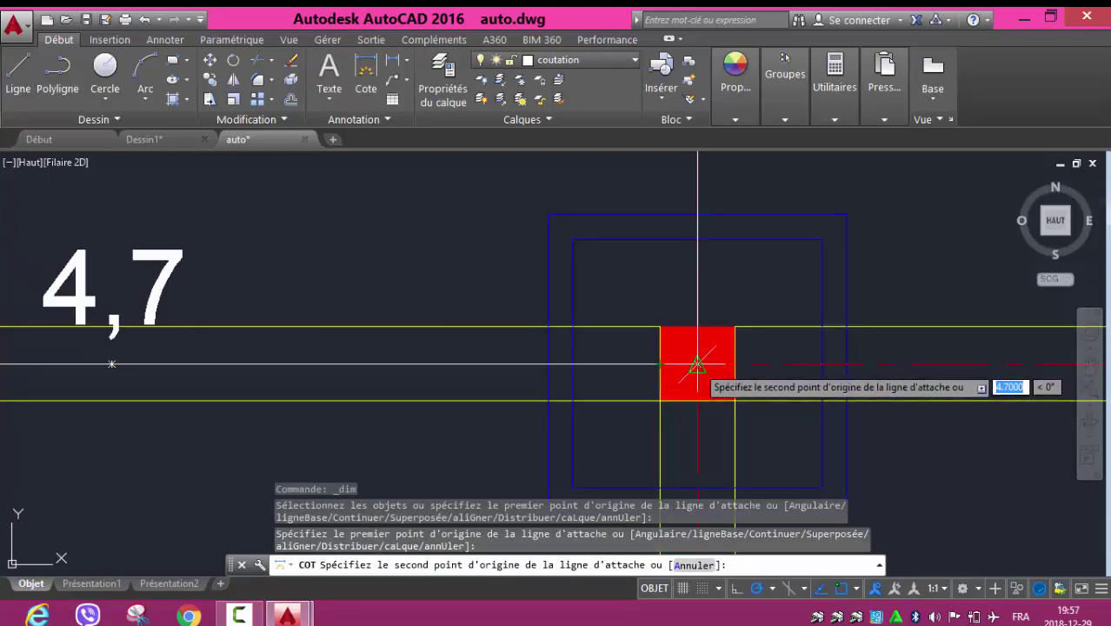
click(697, 363)
scroll(697, 261, down, 4)
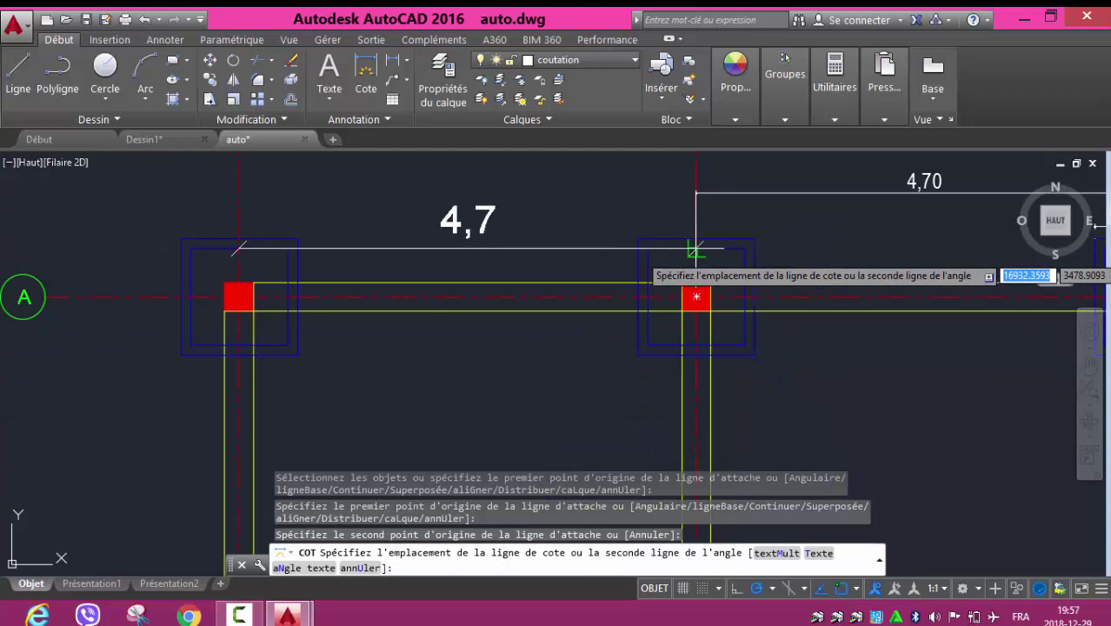
click(696, 190)
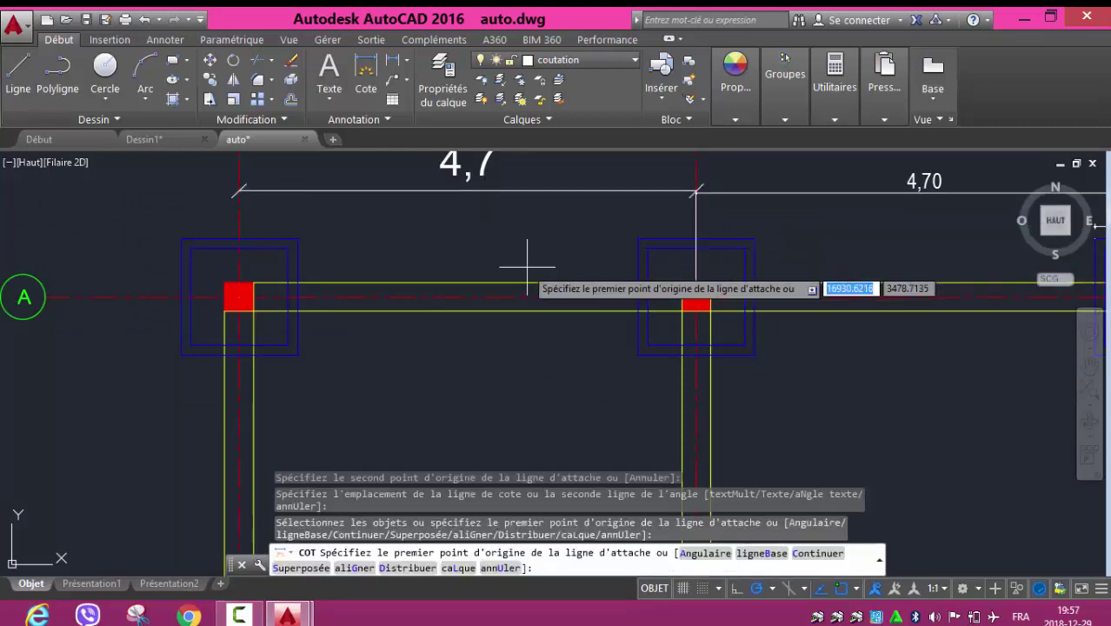
scroll(427, 271, down, 2)
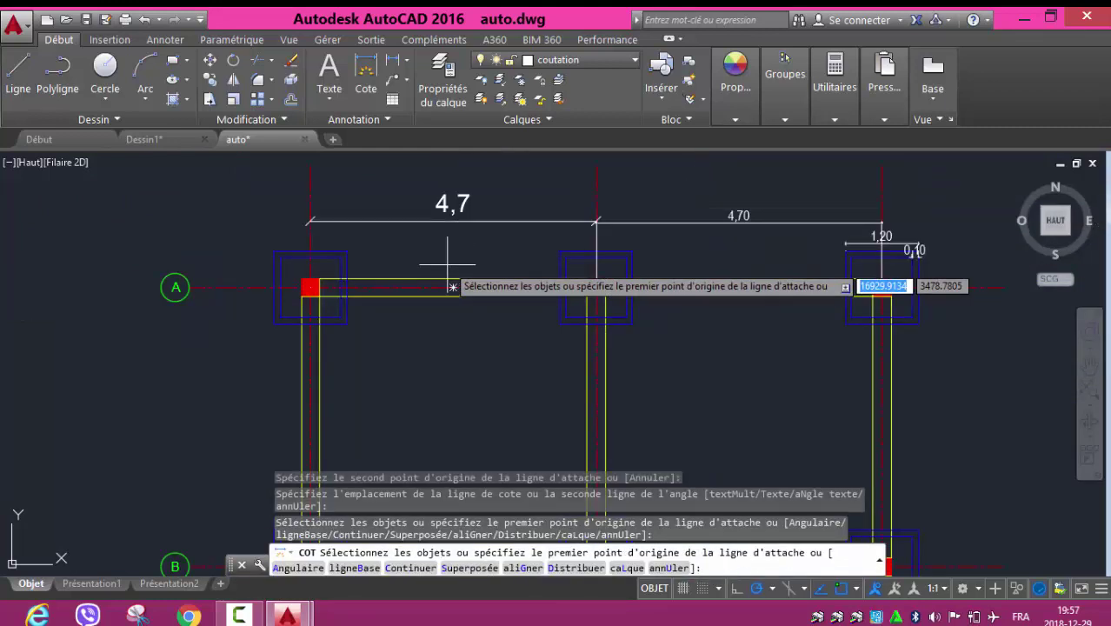
key(Escape)
- Apply the Ghoz PC G dimension style to the new 4,7 dimension
click(455, 206)
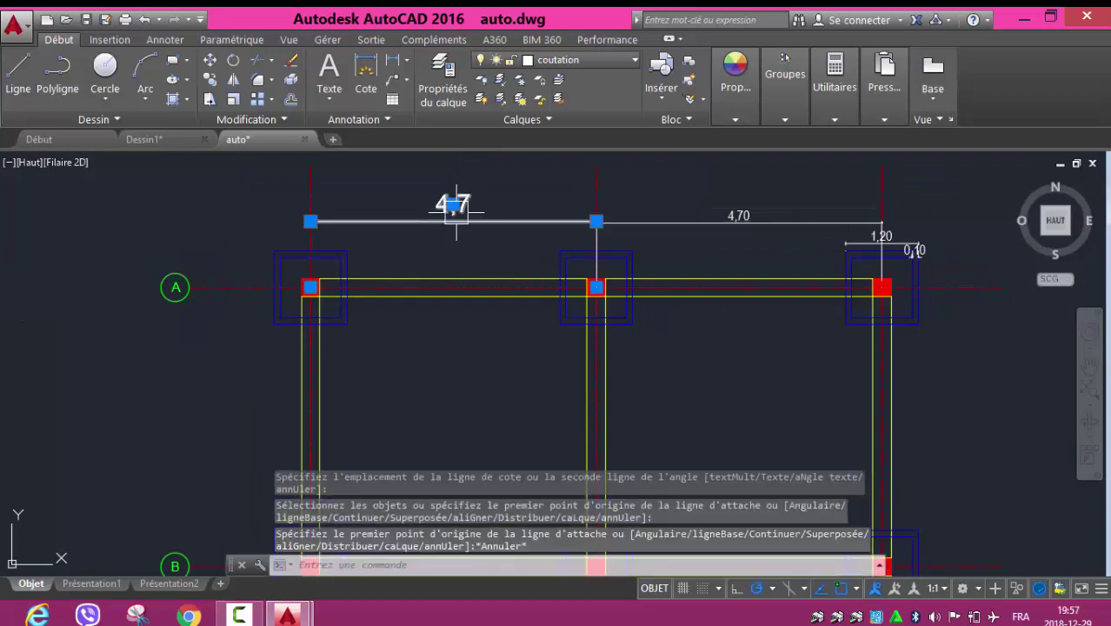
click(358, 123)
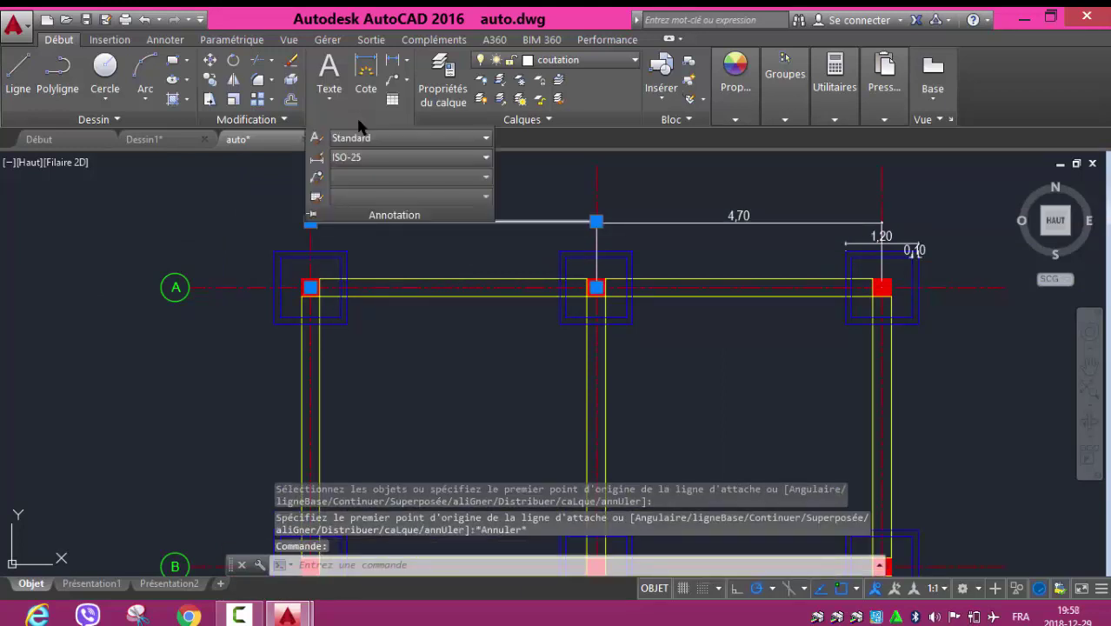
click(359, 159)
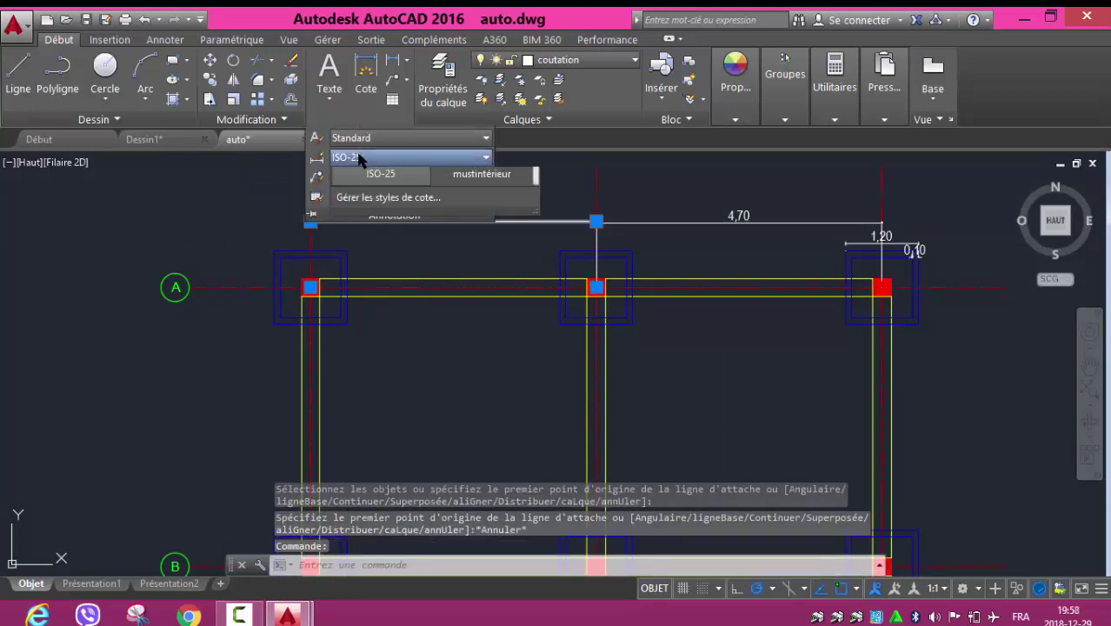
click(359, 192)
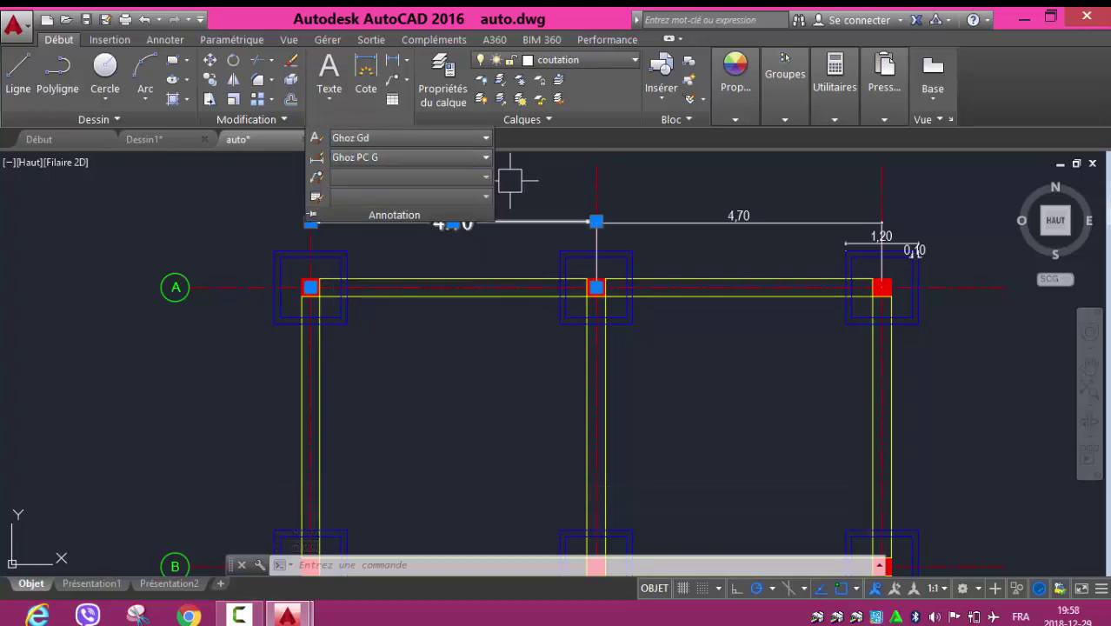
- Make ISO-25 the current dimension style
click(365, 78)
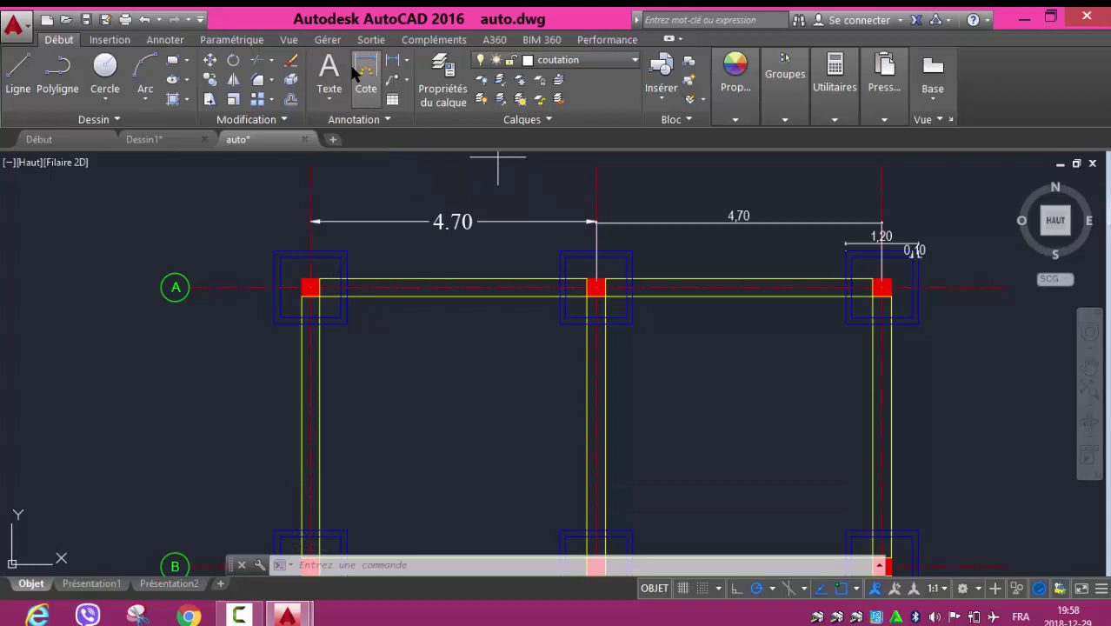
click(346, 125)
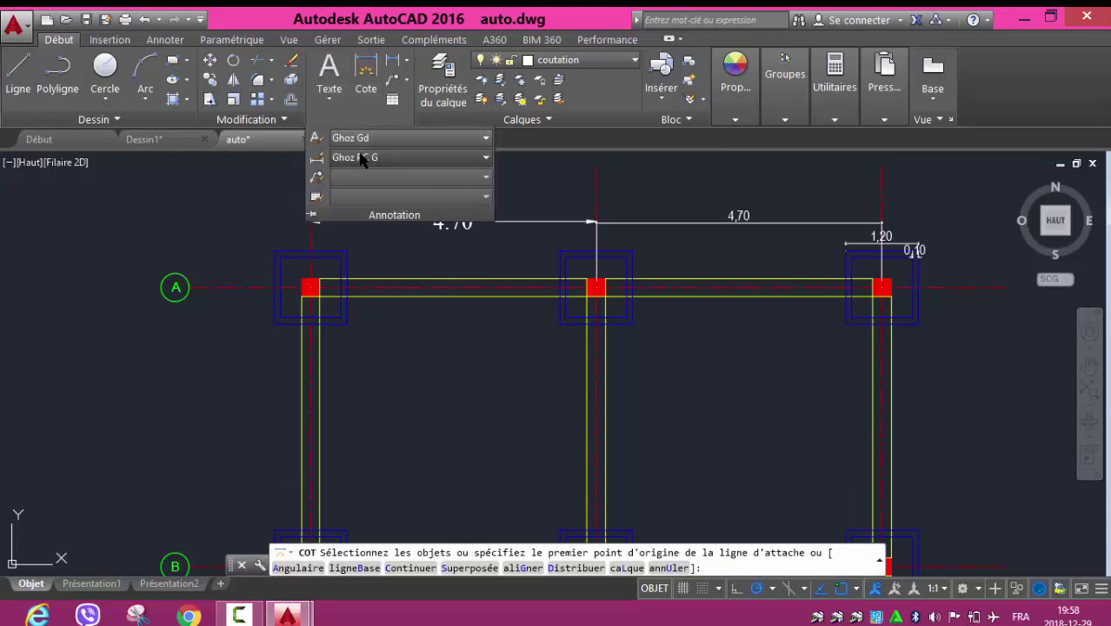
click(363, 157)
click(362, 181)
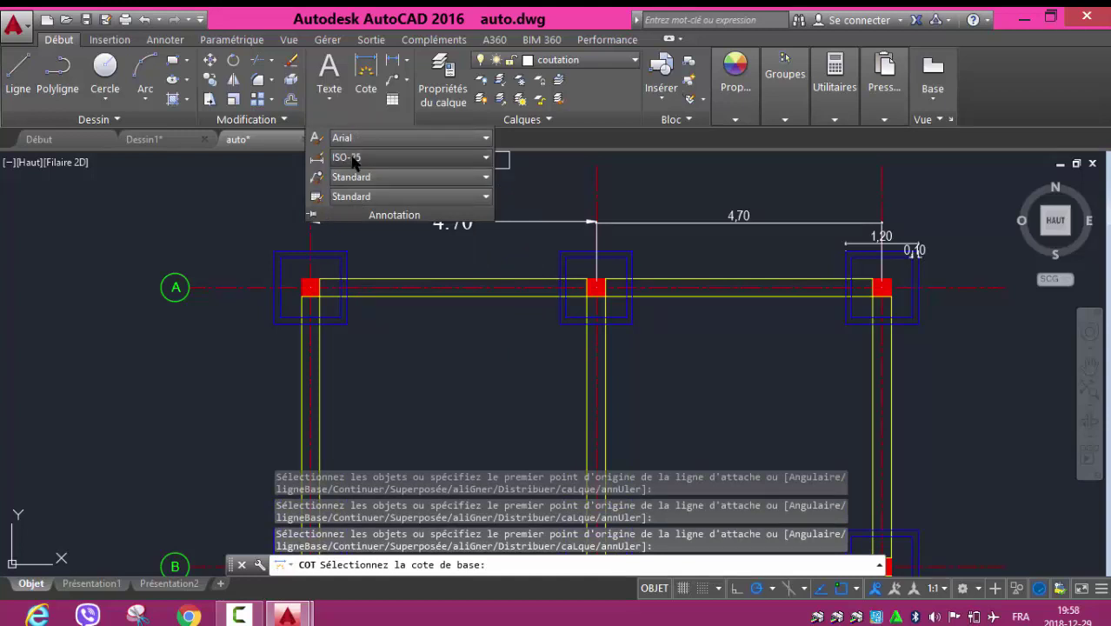
click(353, 160)
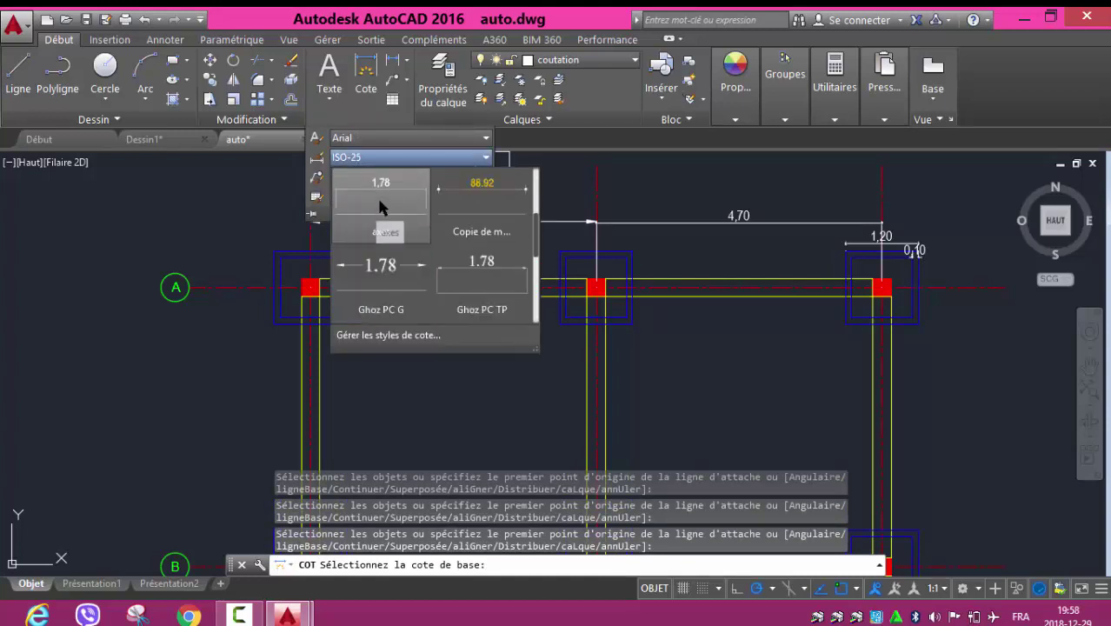
click(380, 206)
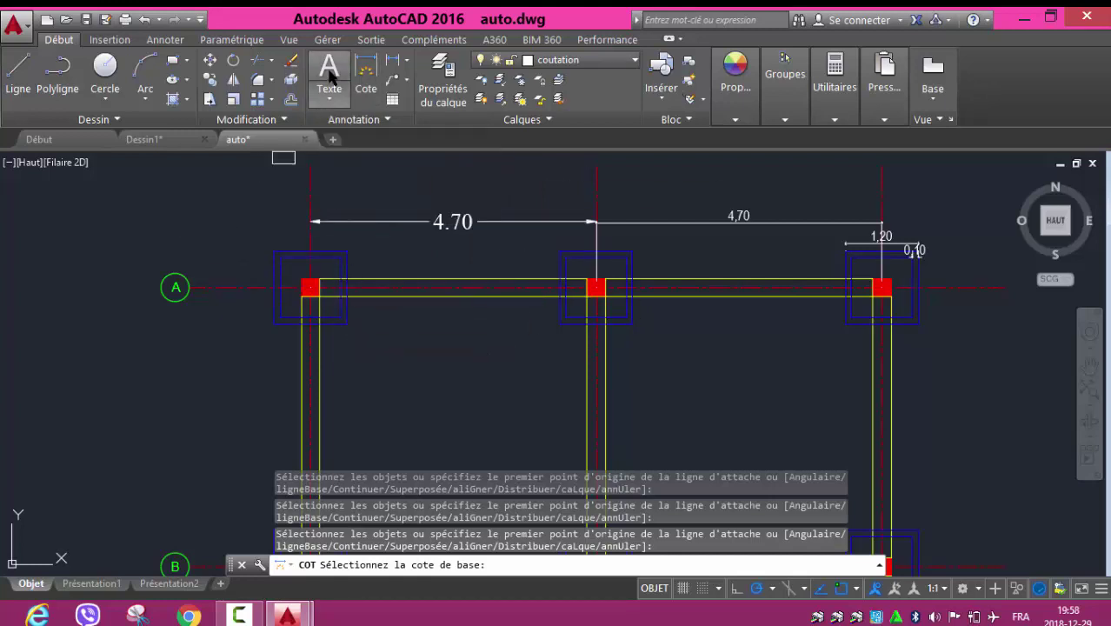
- Open the Dimension Style Manager from the dimension style list
click(367, 67)
click(356, 120)
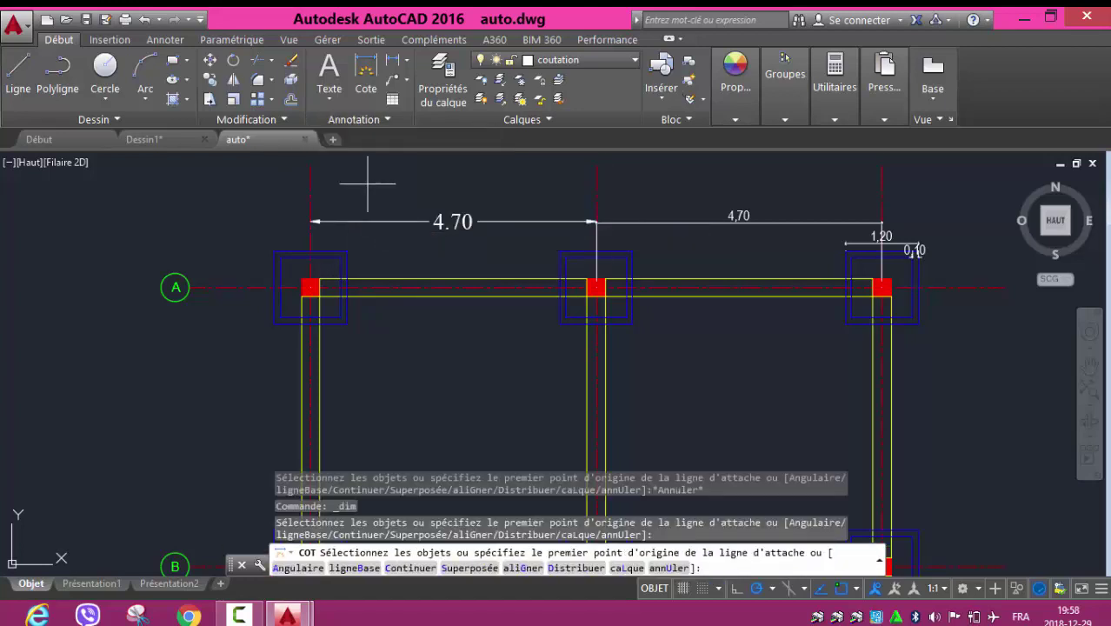
click(351, 120)
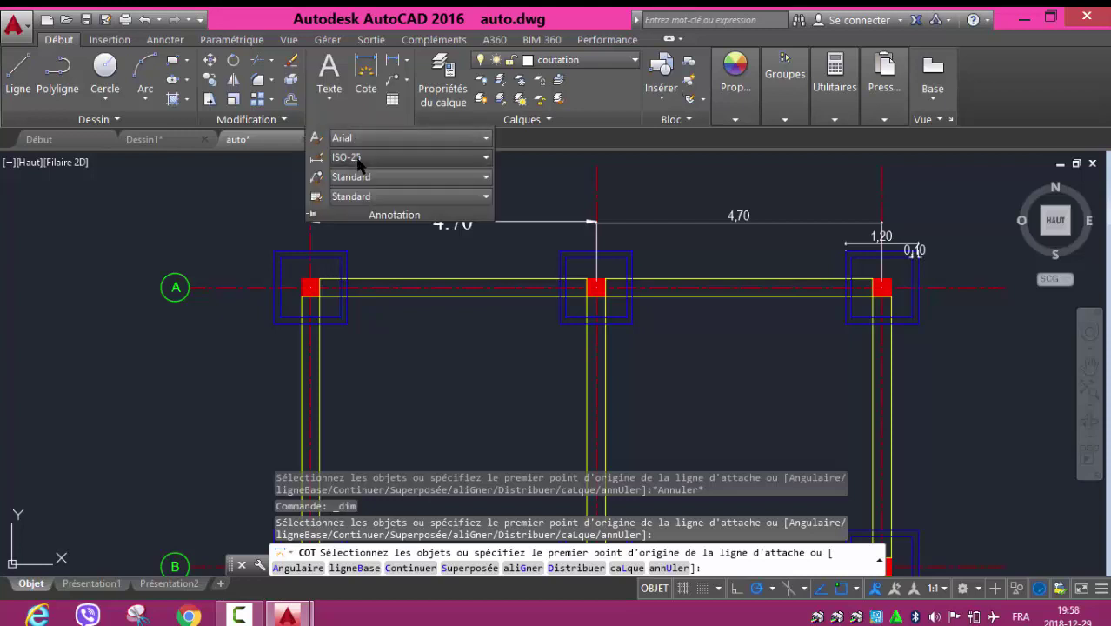
click(356, 160)
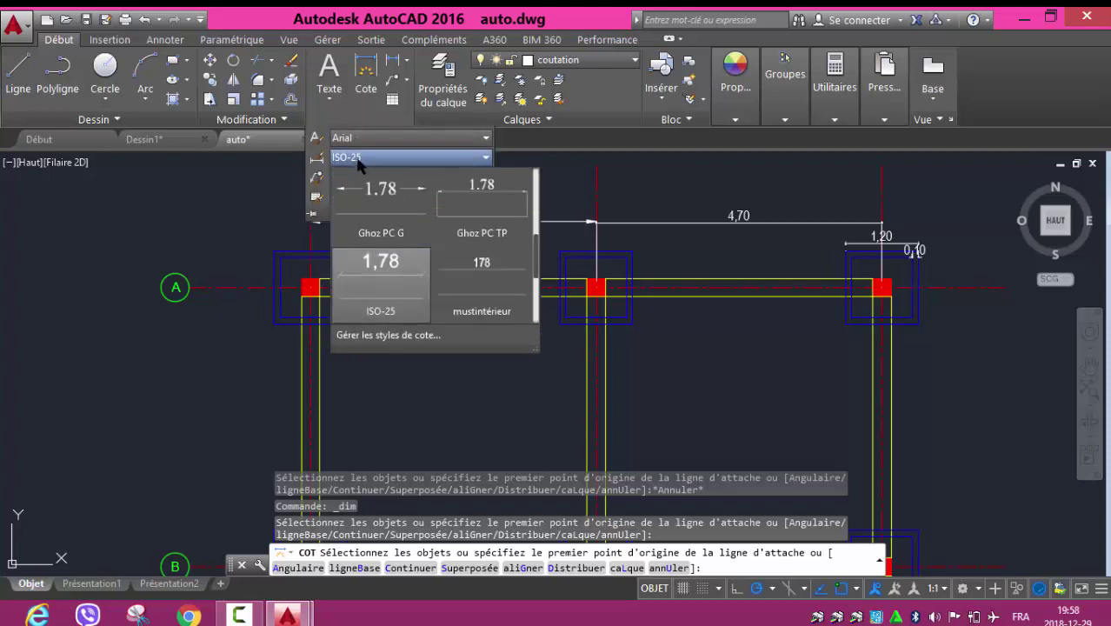
click(383, 335)
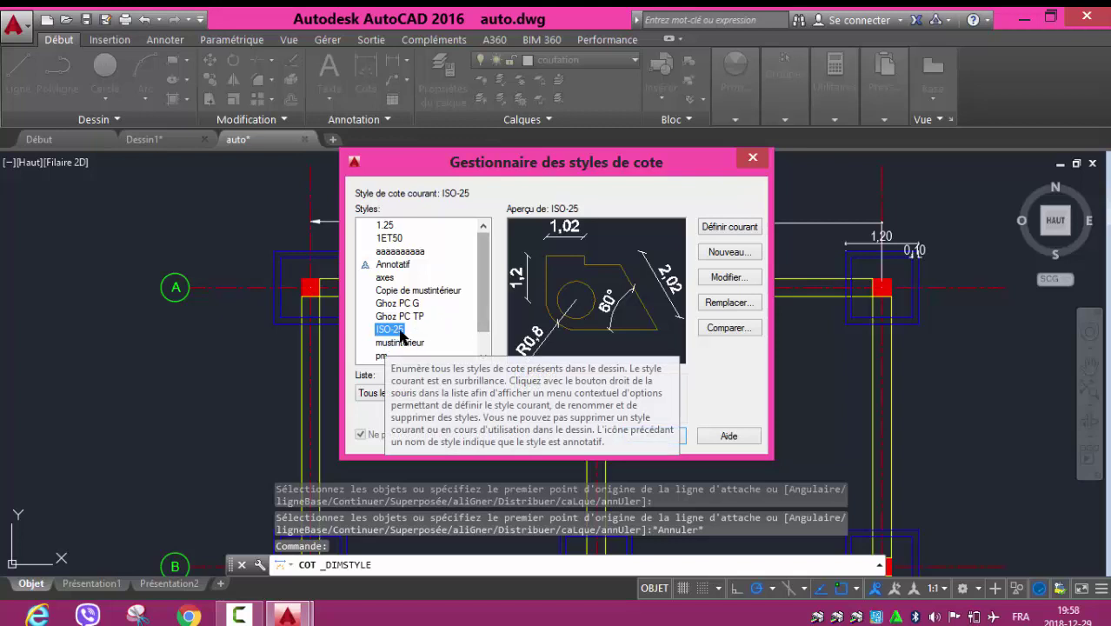
- Compare the Ghoz PC TP and Ghoz PC G previews, close the manager, and restart DIM
click(411, 317)
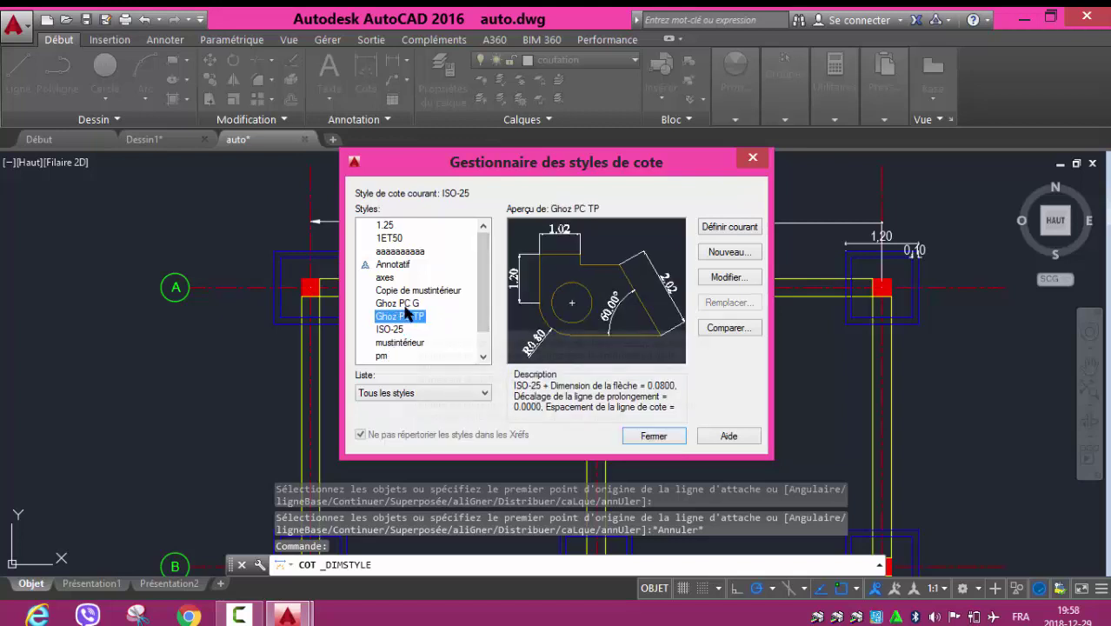
click(405, 304)
click(403, 316)
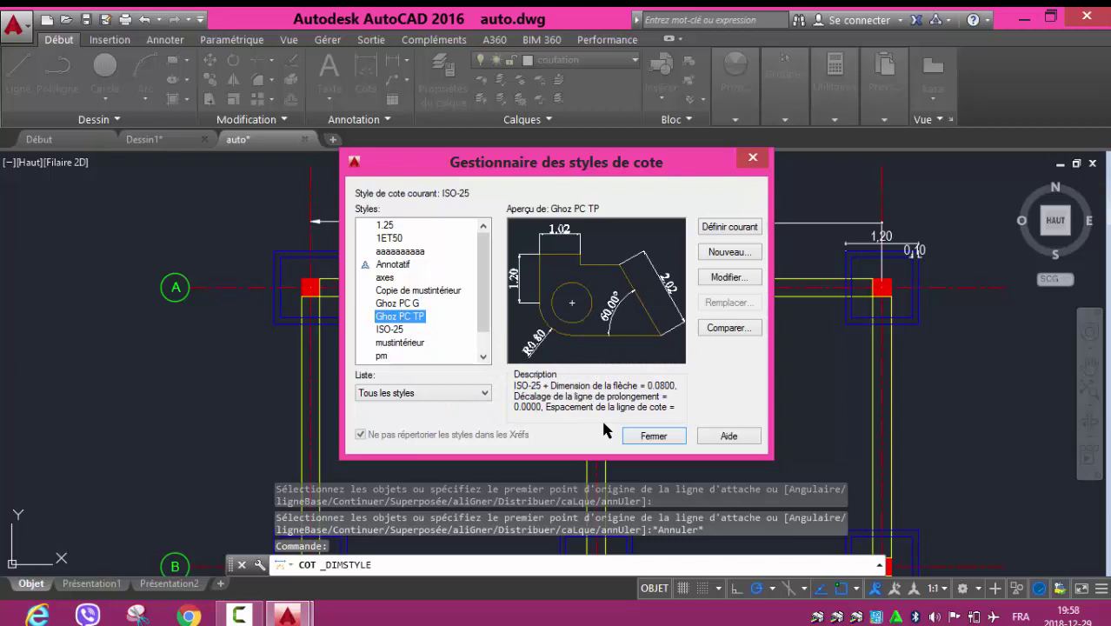
click(650, 436)
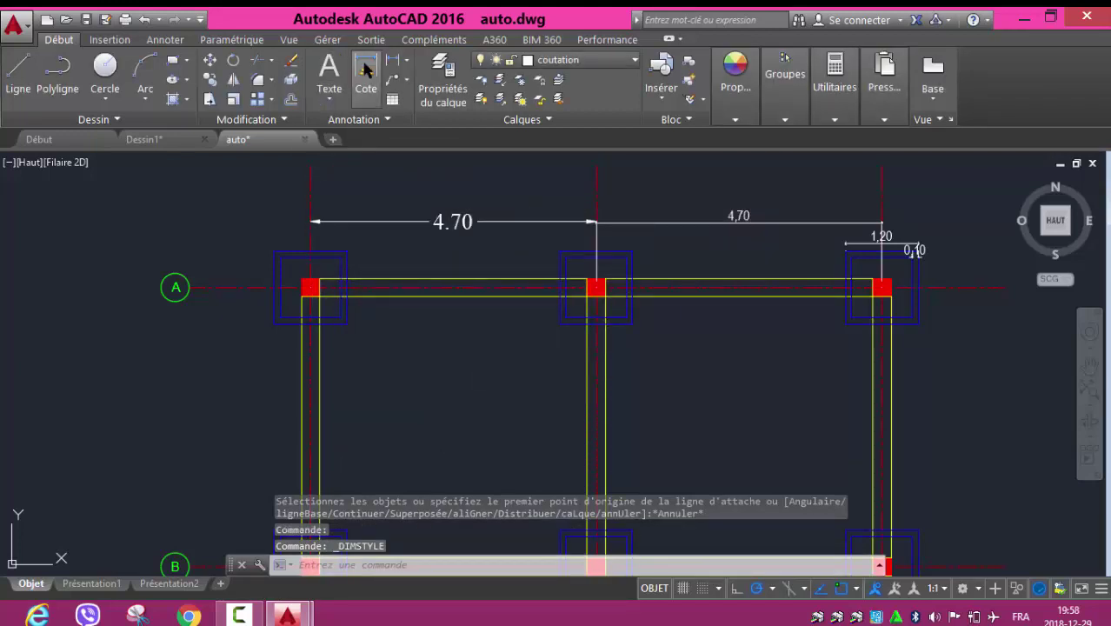
click(366, 70)
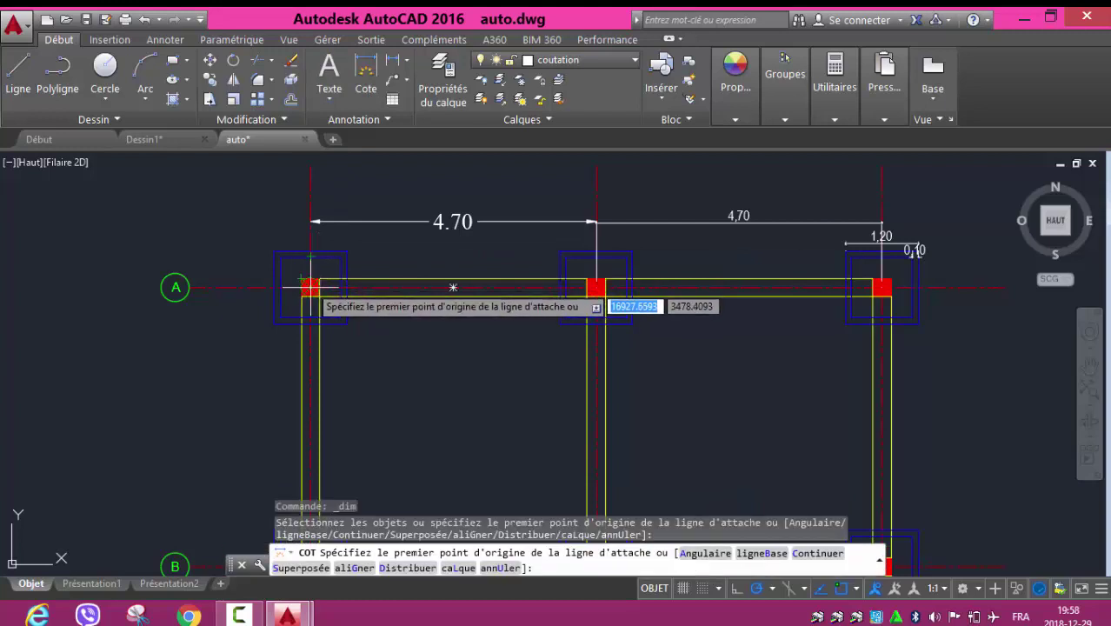
- Dimension the 9,4 overall span across row A, first to last column centre, above the grid
scroll(308, 287, up, 6)
scroll(311, 290, up, 2)
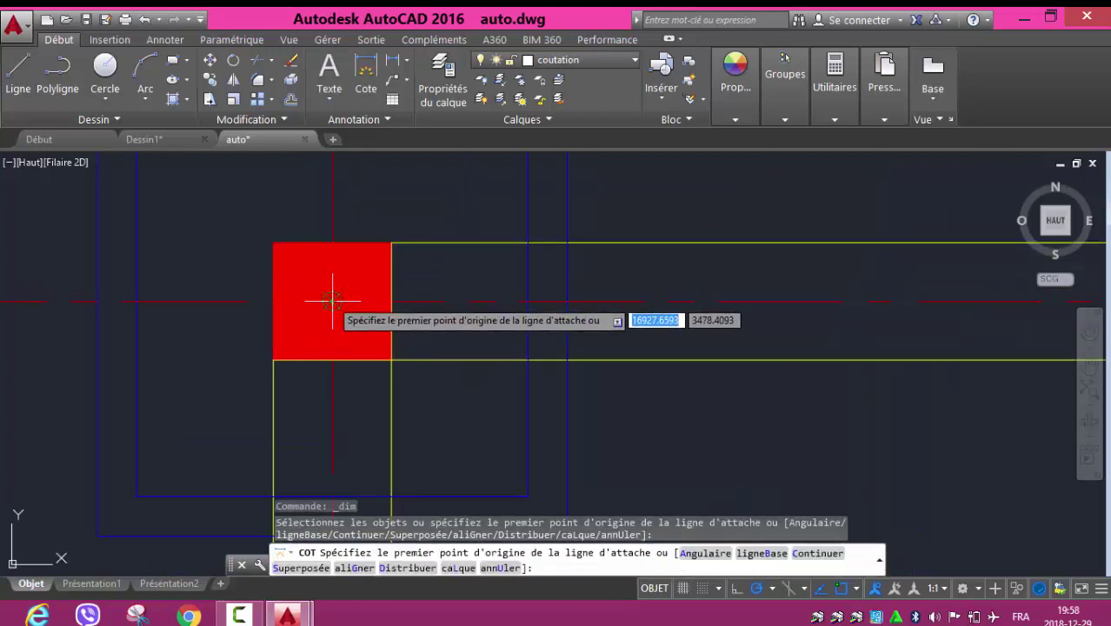
click(332, 301)
scroll(346, 277, down, 8)
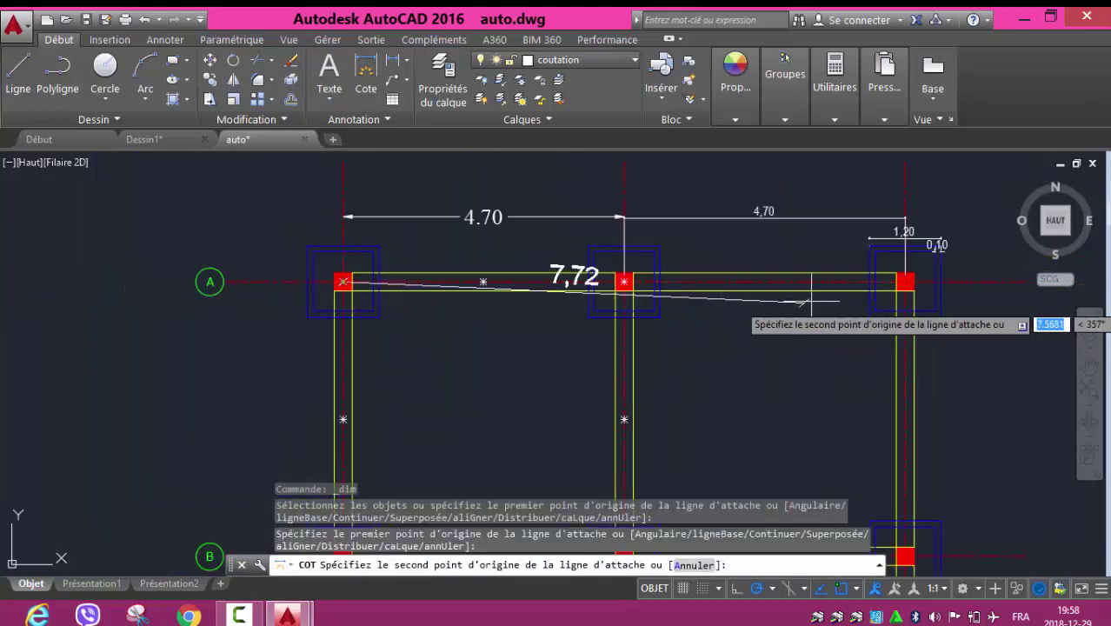
scroll(904, 282, up, 3)
scroll(847, 265, up, 3)
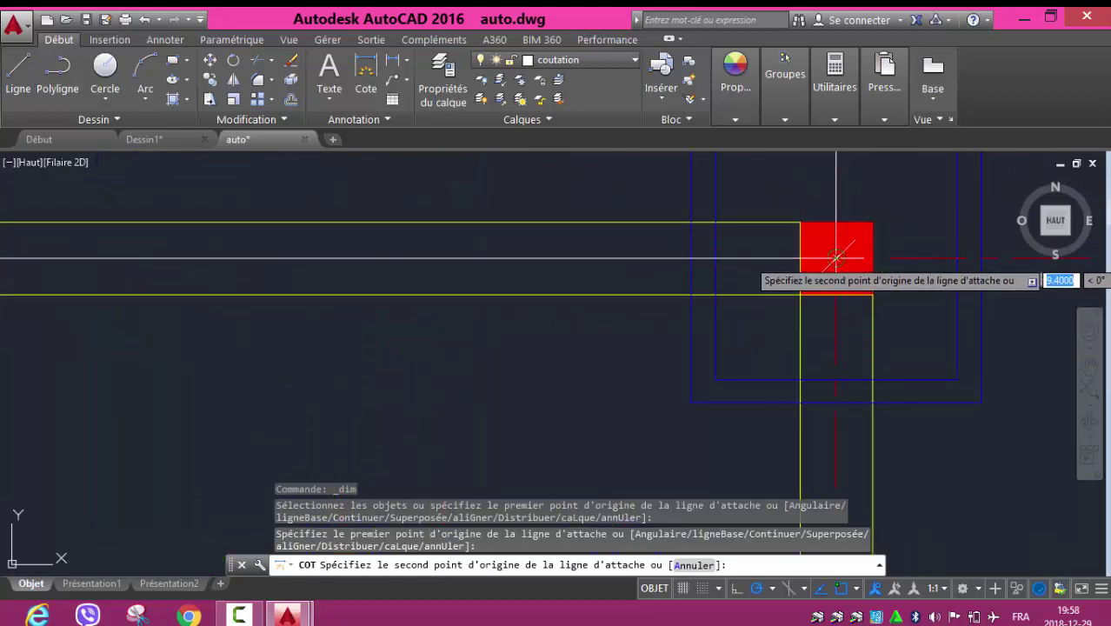
click(836, 257)
scroll(608, 252, down, 5)
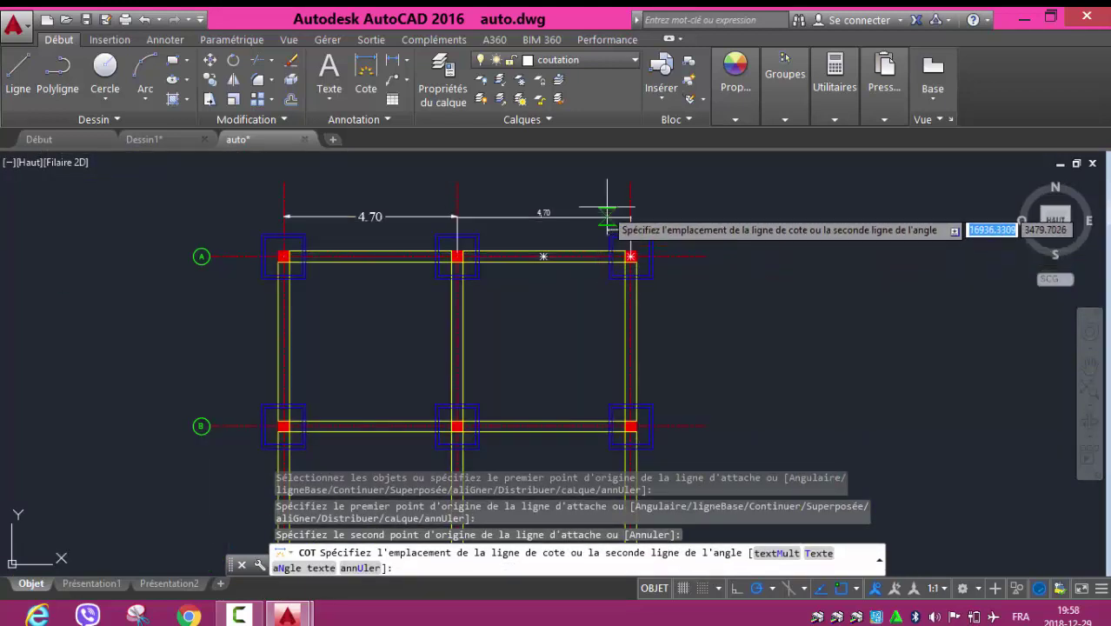
click(630, 182)
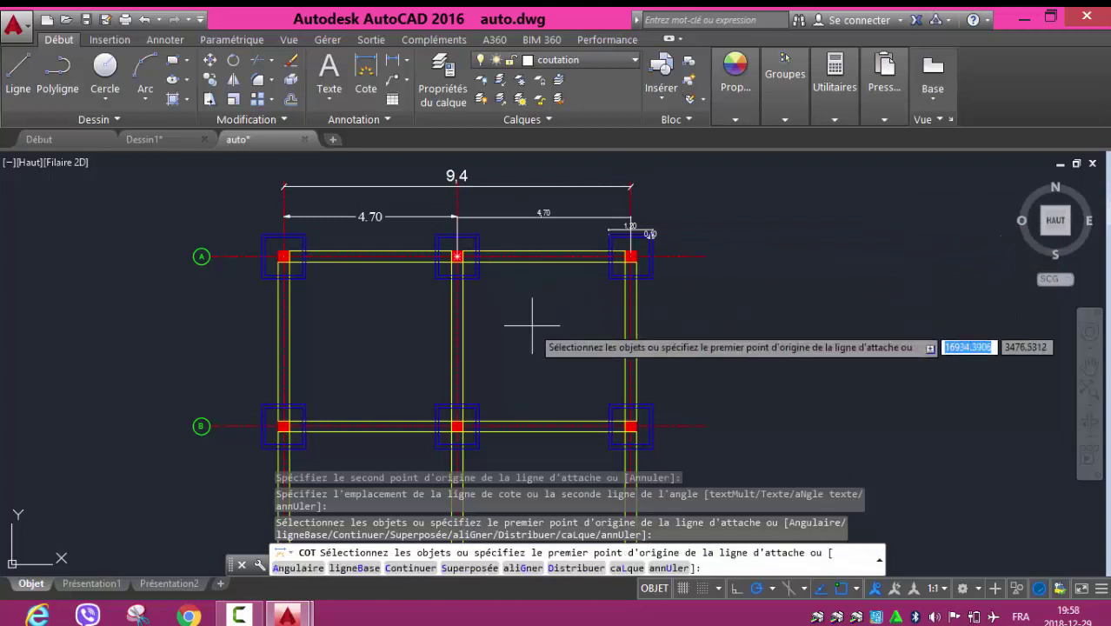
scroll(608, 365, up, 2)
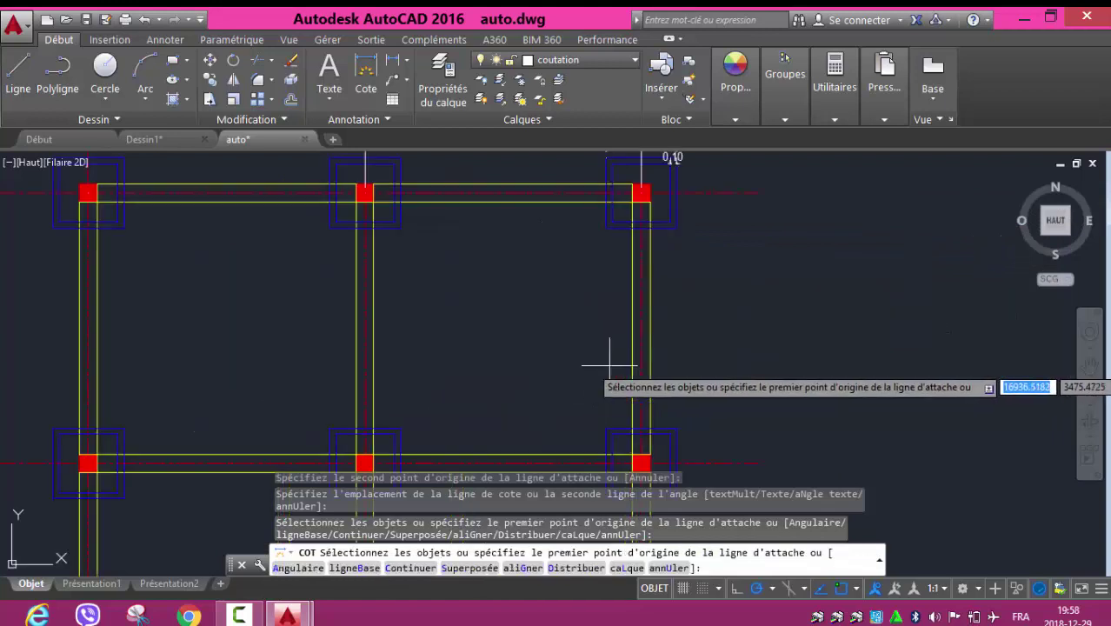
scroll(603, 292, down, 3)
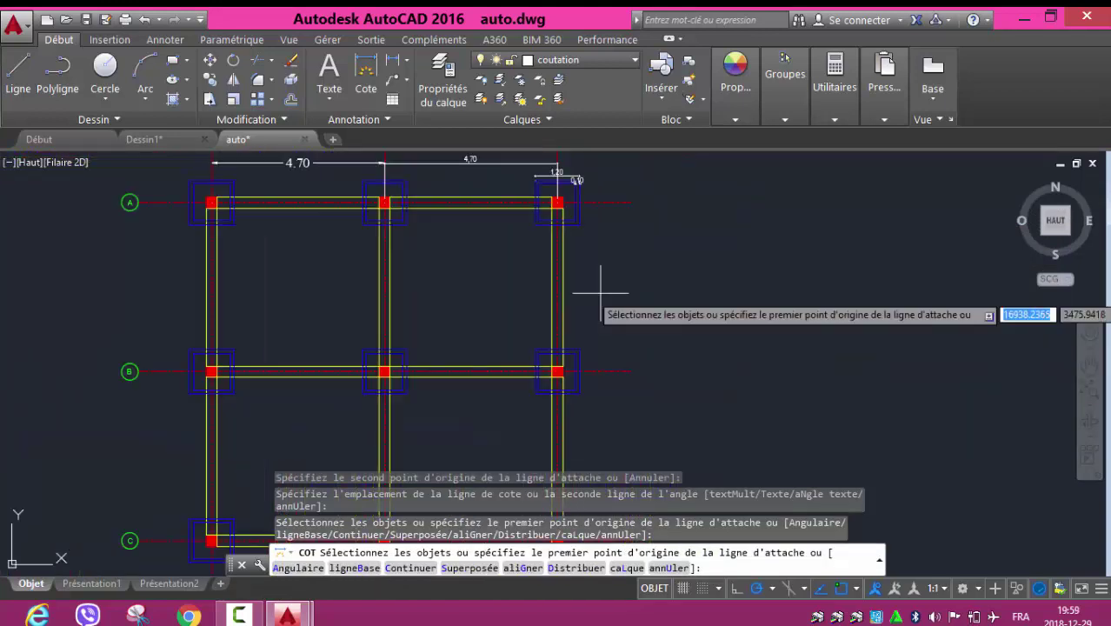
- Dimension the vertical 4,6 spacing between rows A and B on the right-hand column
scroll(558, 200, up, 5)
click(554, 206)
scroll(553, 208, down, 2)
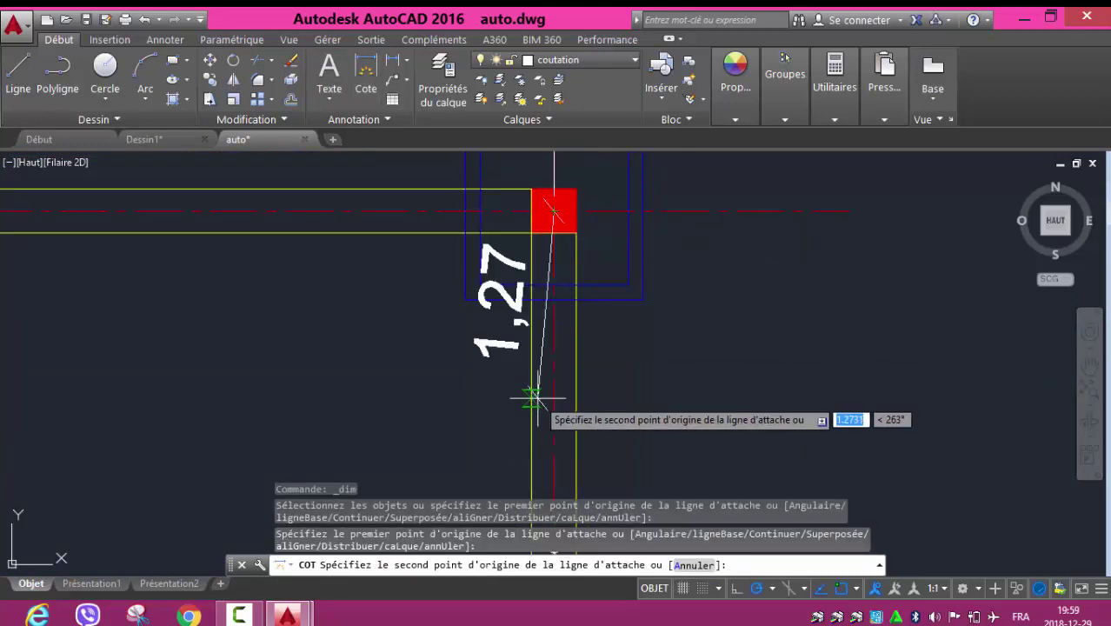
scroll(533, 395, down, 3)
scroll(539, 395, down, 1)
scroll(548, 469, down, 2)
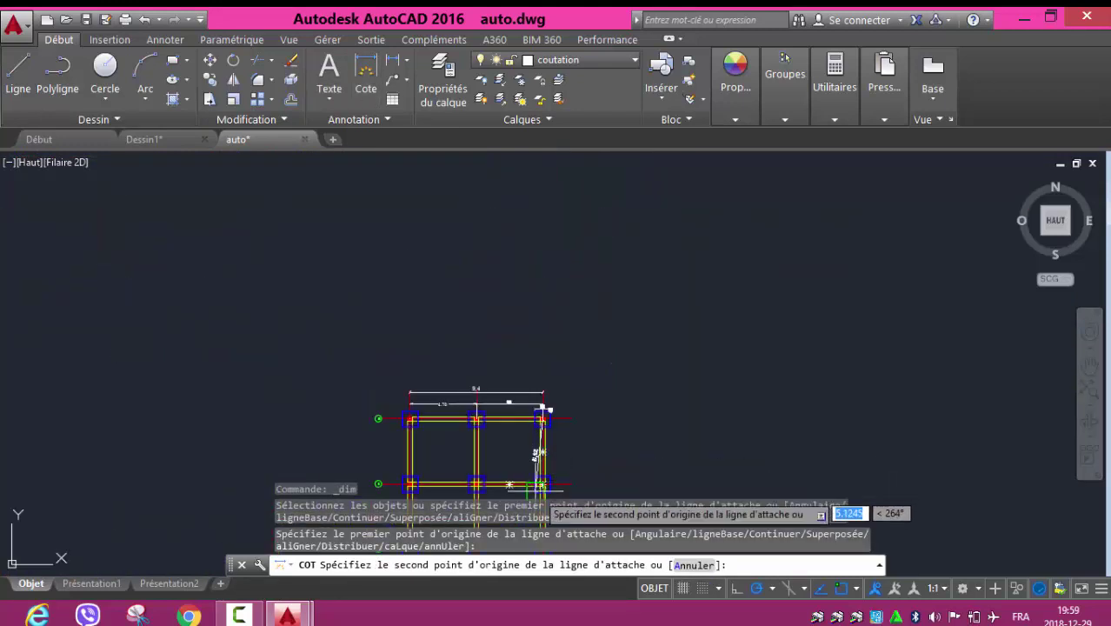
scroll(544, 497, up, 4)
scroll(548, 496, up, 5)
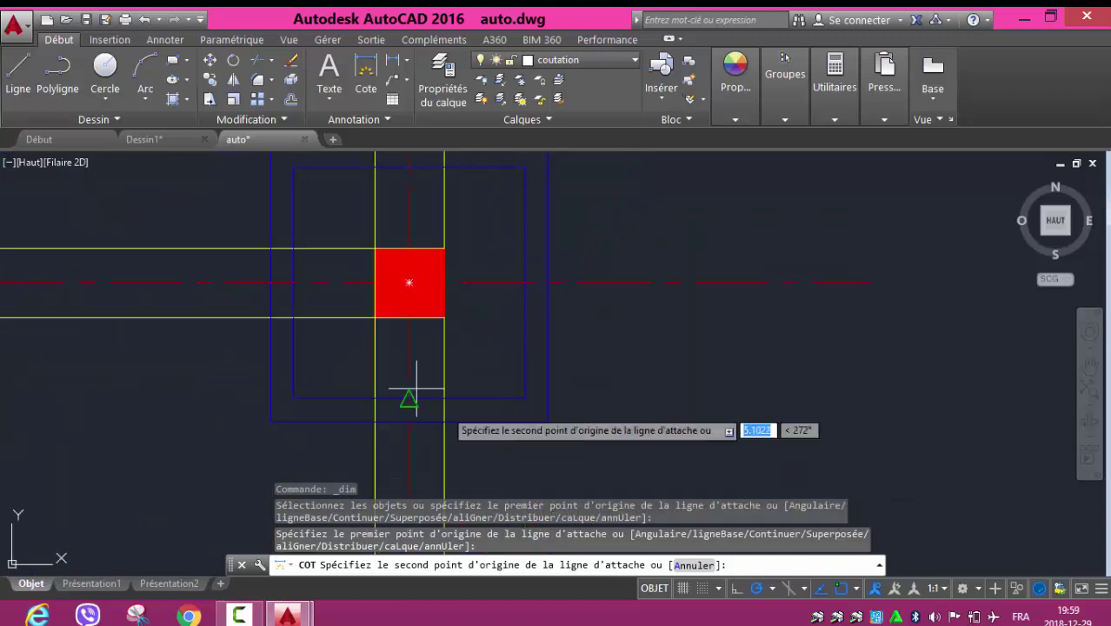
click(408, 283)
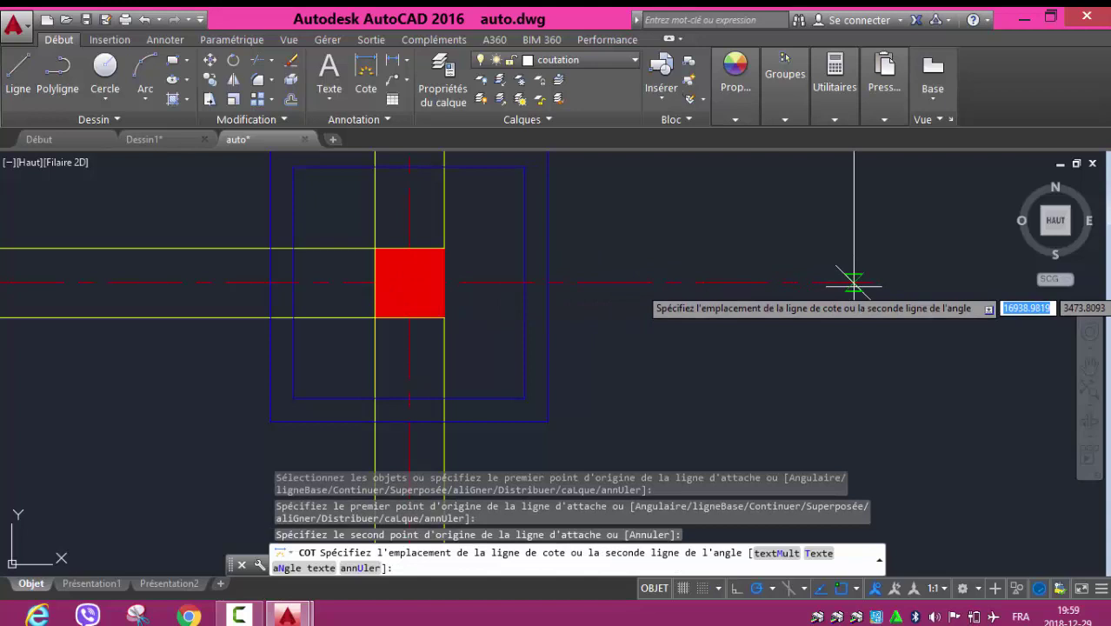
scroll(843, 283, down, 5)
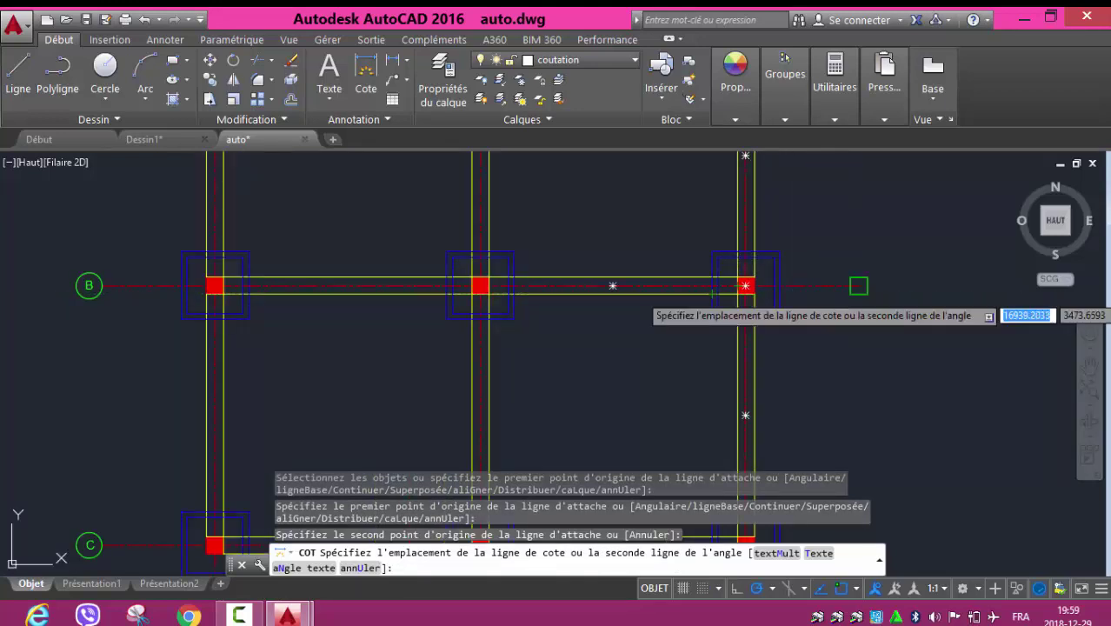
click(856, 285)
scroll(791, 336, down, 2)
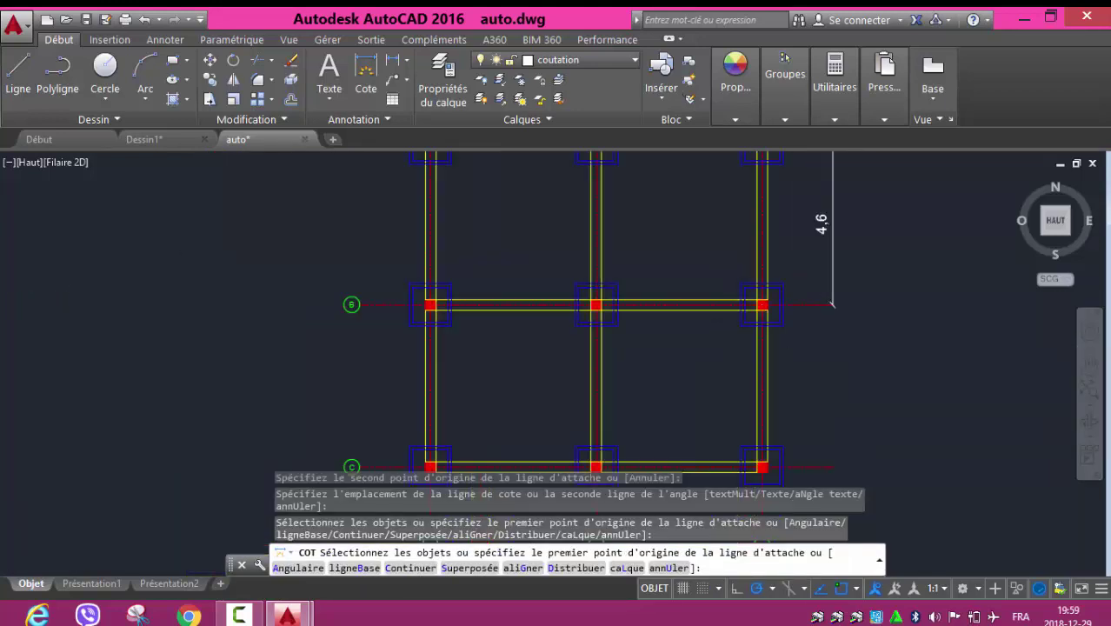
scroll(719, 308, down, 2)
scroll(743, 302, up, 4)
- Try the continue option twice, cancelling it each time
text(c)
key(Return)
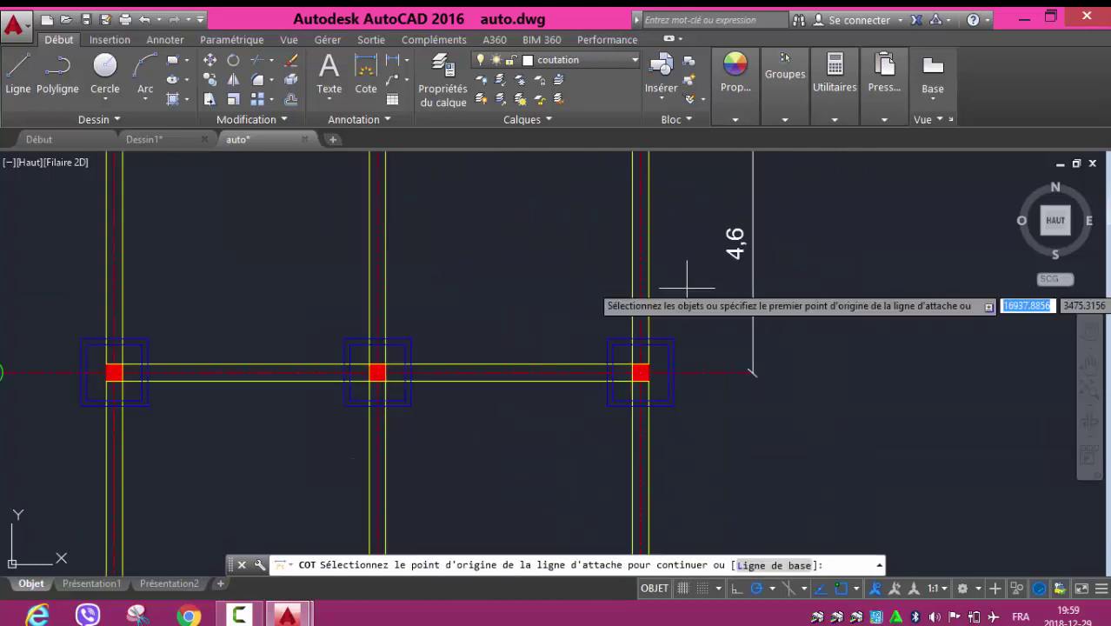
key(Escape)
scroll(469, 243, down, 2)
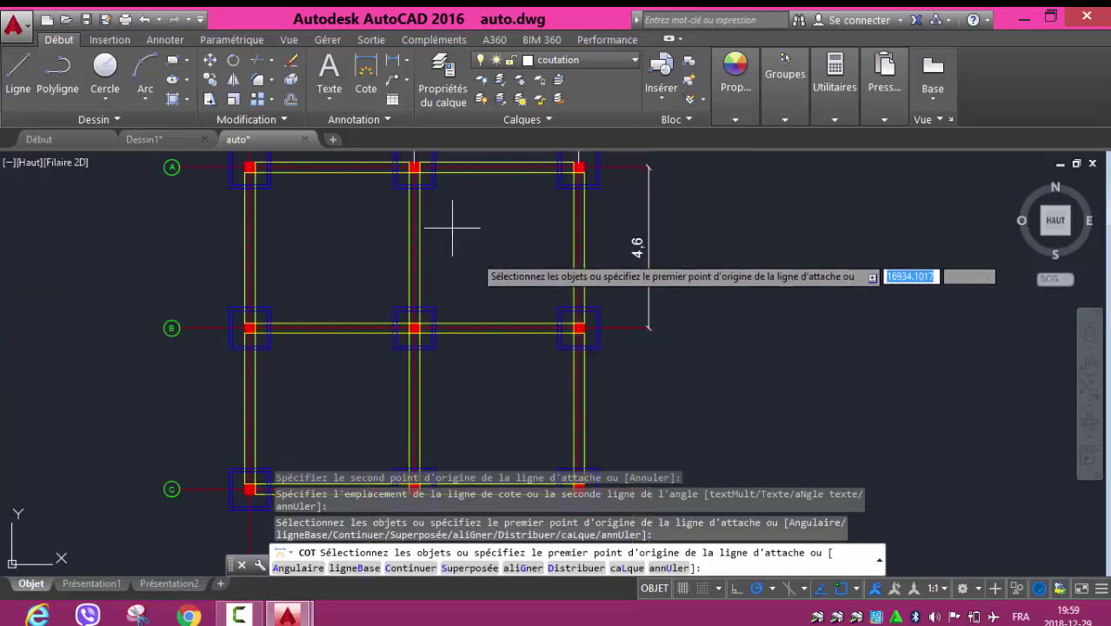
text(c)
key(Return)
key(Escape)
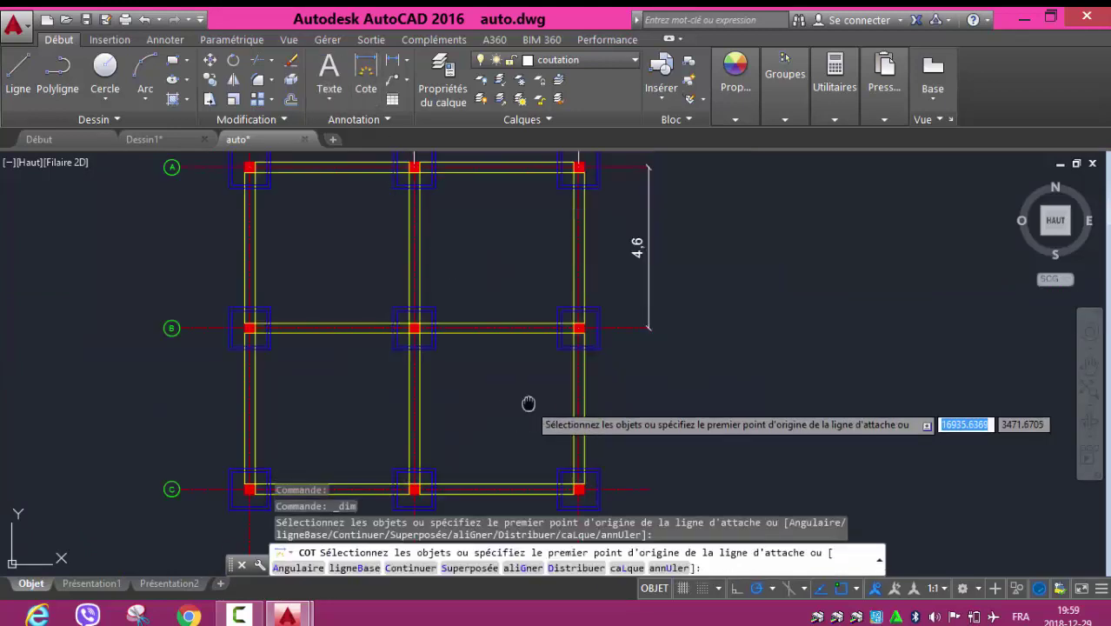
- Dimension the vertical 4,6 spacing between rows B and C along axis 3
middle_drag(526, 402, 465, 306)
key(Return)
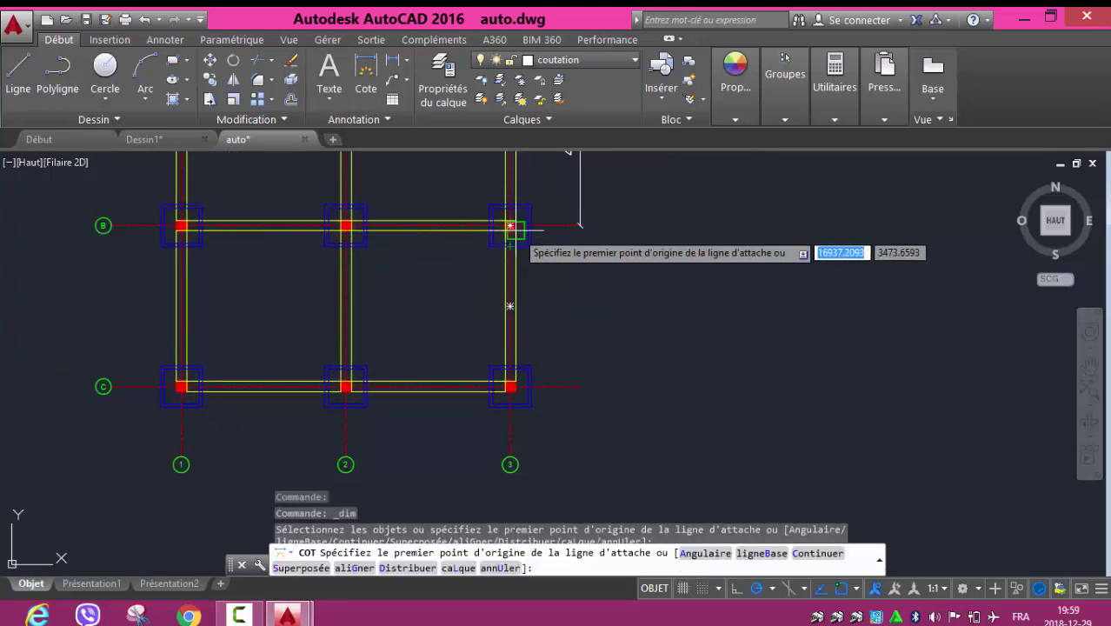
scroll(504, 226, up, 4)
scroll(501, 228, up, 2)
click(502, 227)
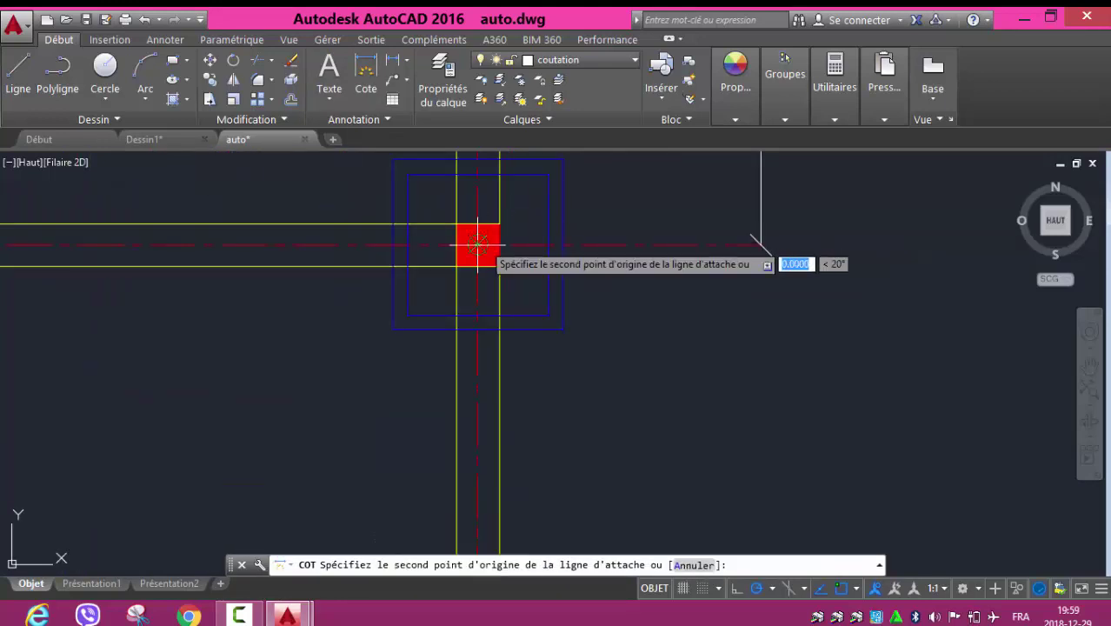
scroll(474, 387, down, 5)
middle_drag(475, 402, 477, 278)
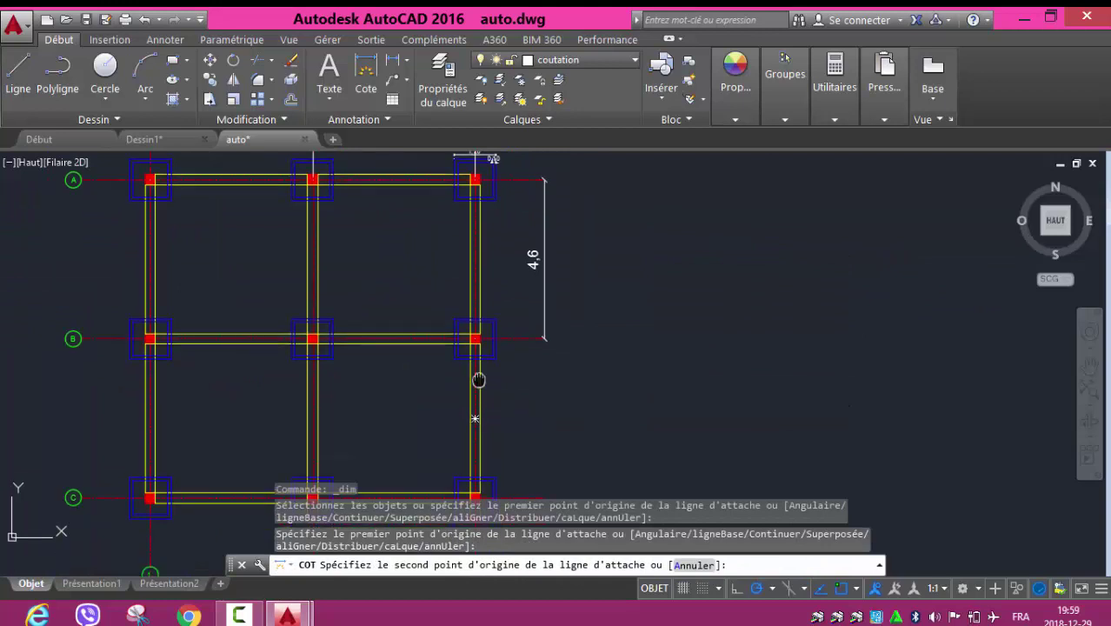
scroll(478, 343, up, 5)
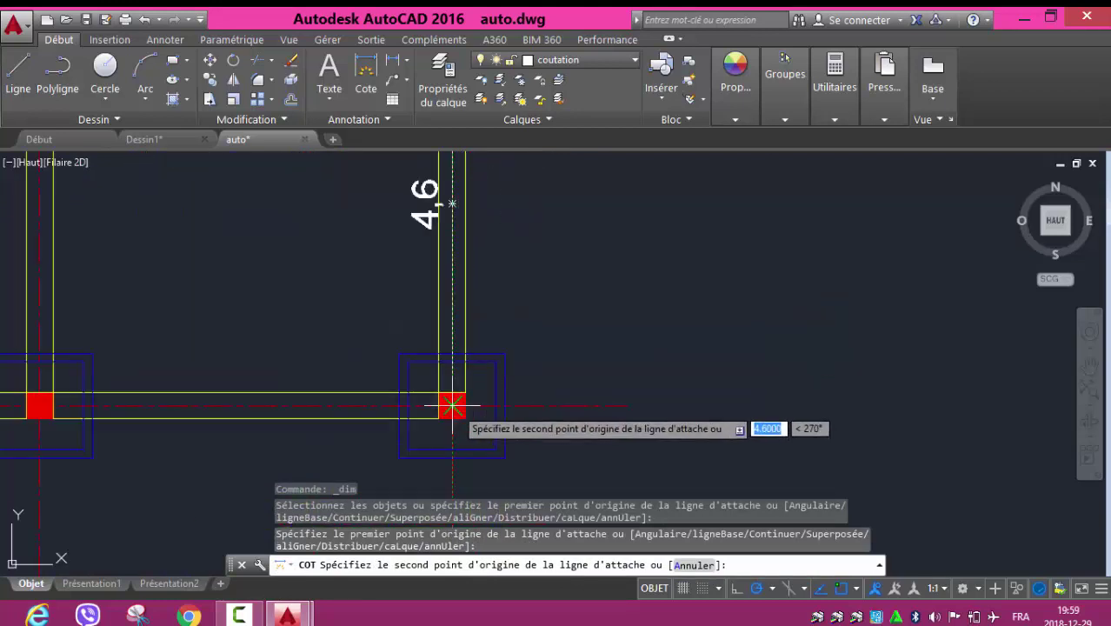
click(451, 405)
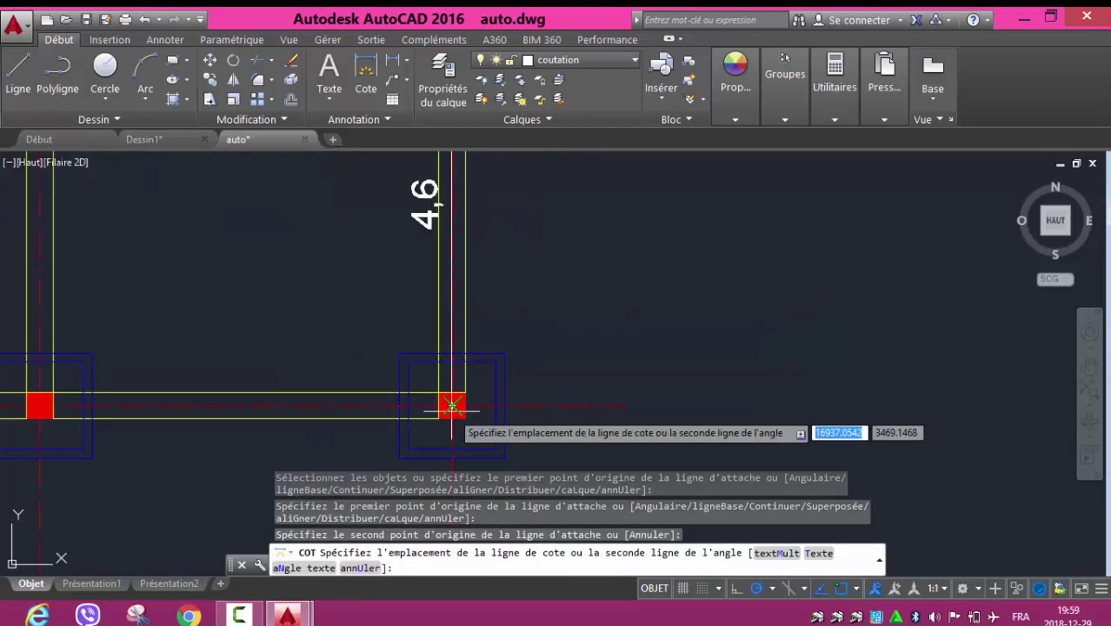
click(626, 405)
scroll(632, 409, down, 6)
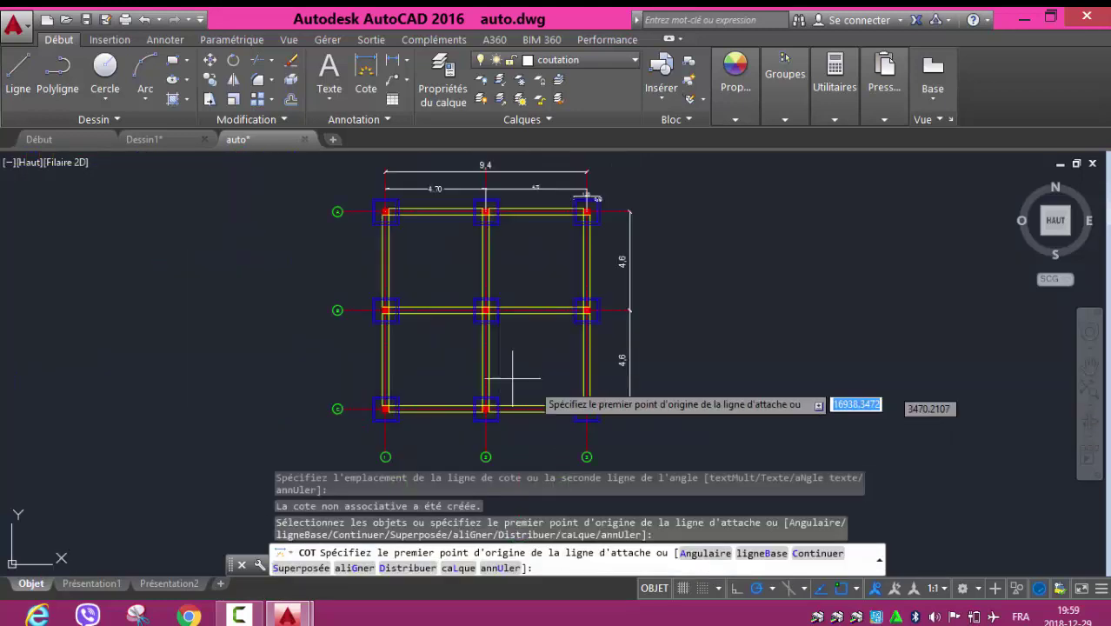
scroll(539, 361, up, 2)
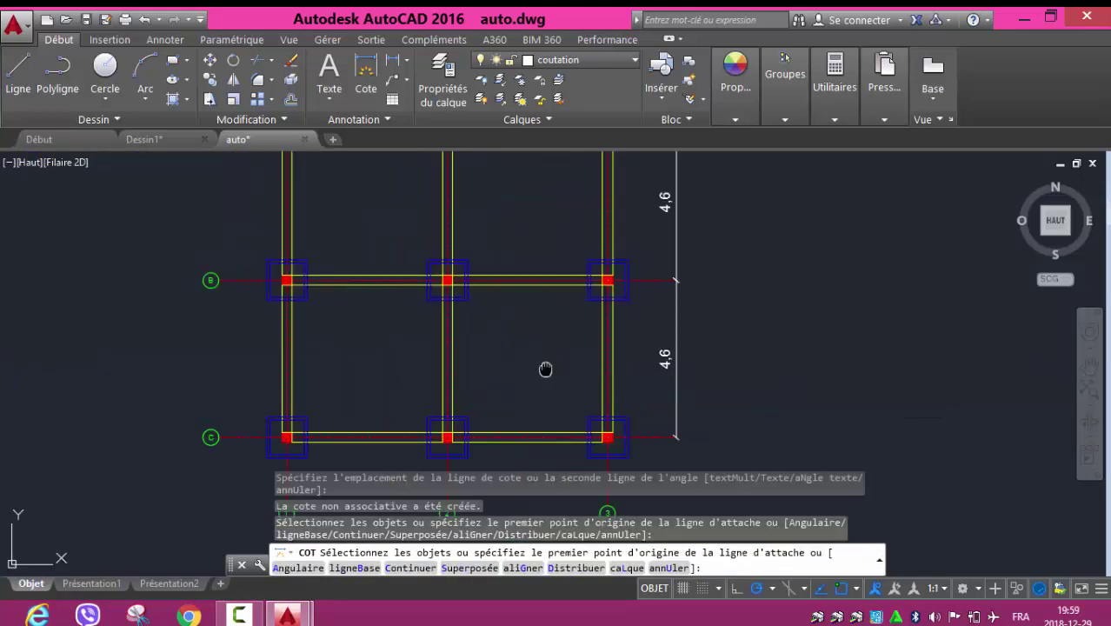
mouse_move(545, 366)
middle_down()
mouse_move(570, 297)
mouse_move(555, 318)
middle_up()
scroll(573, 304, down, 2)
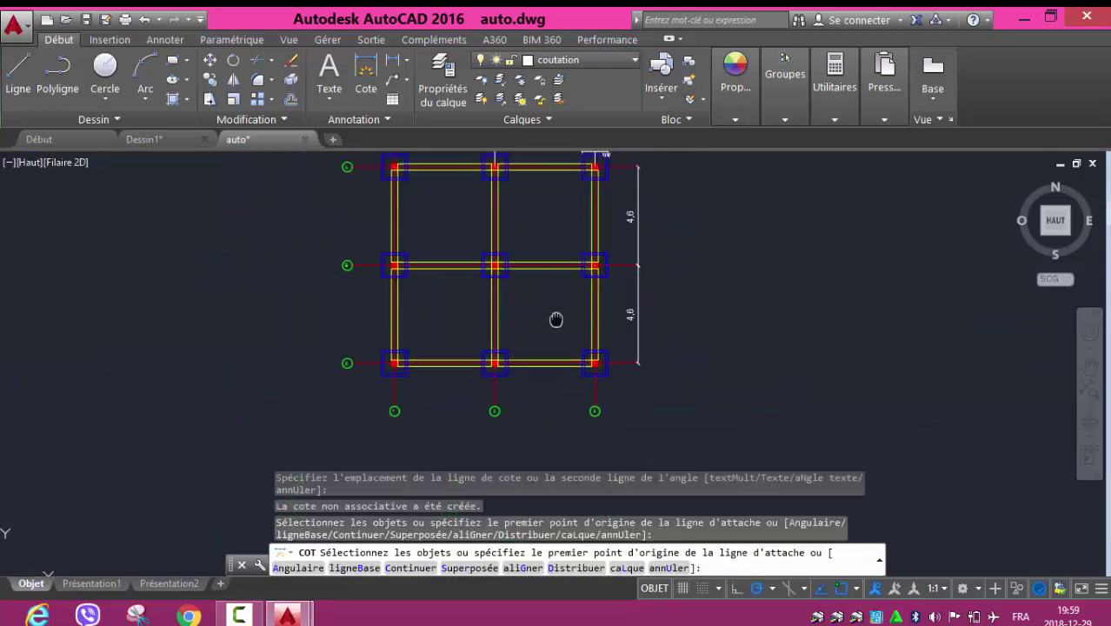
scroll(580, 355, up, 6)
scroll(399, 233, up, 2)
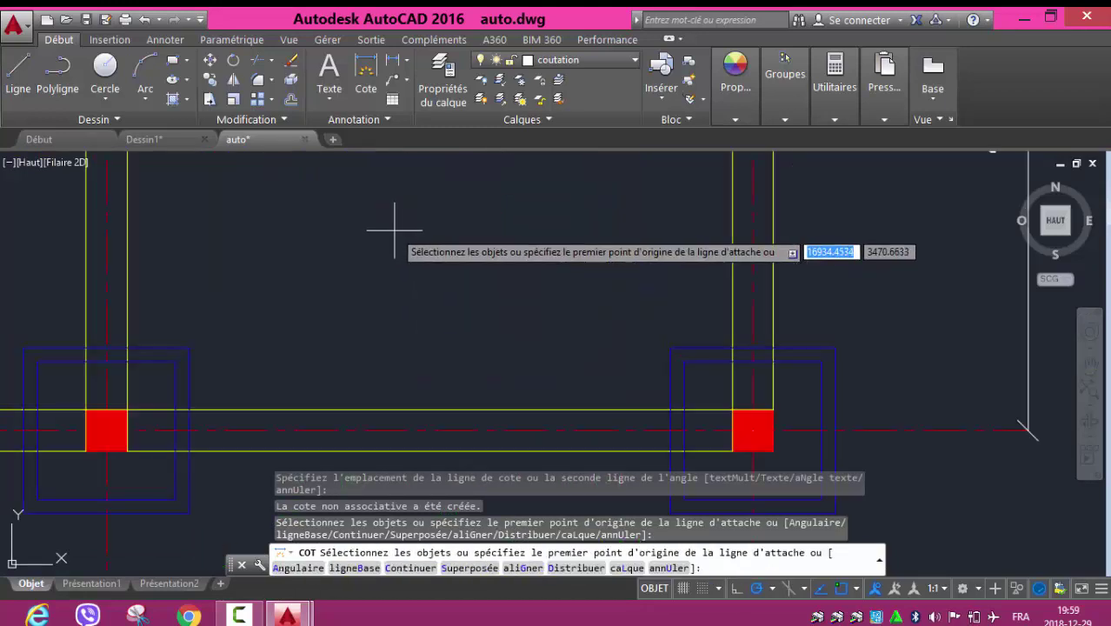
click(366, 76)
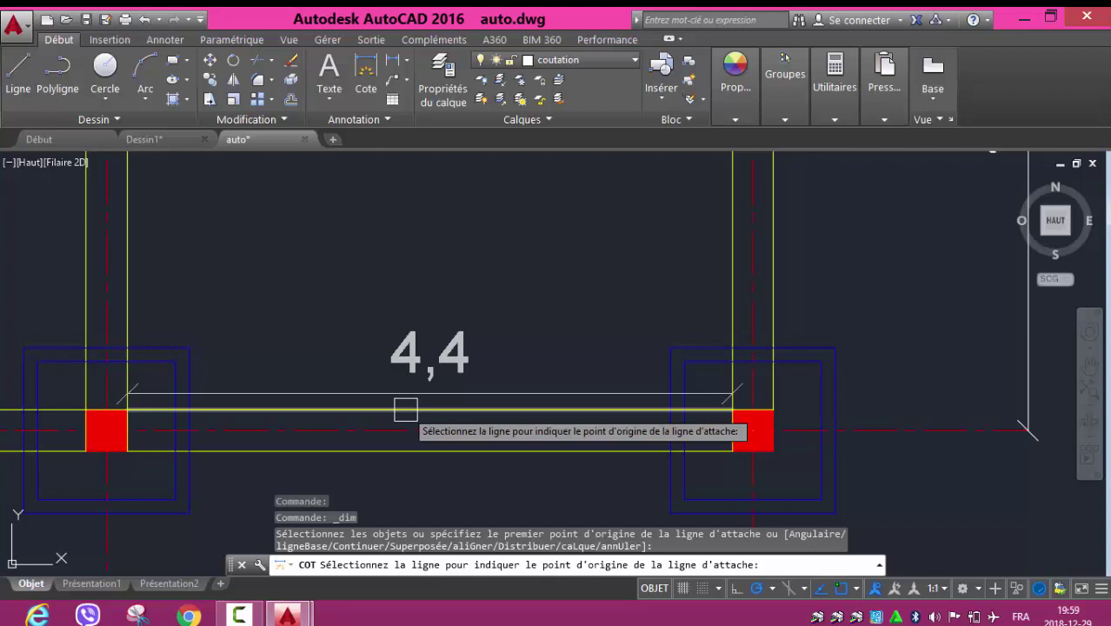
key(Escape)
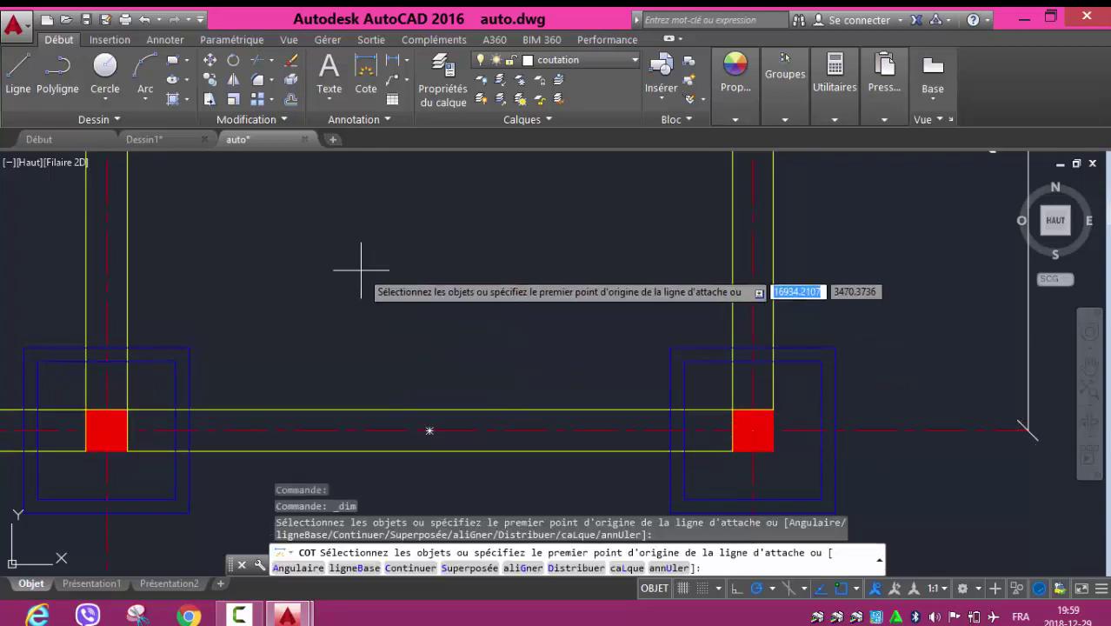
click(365, 78)
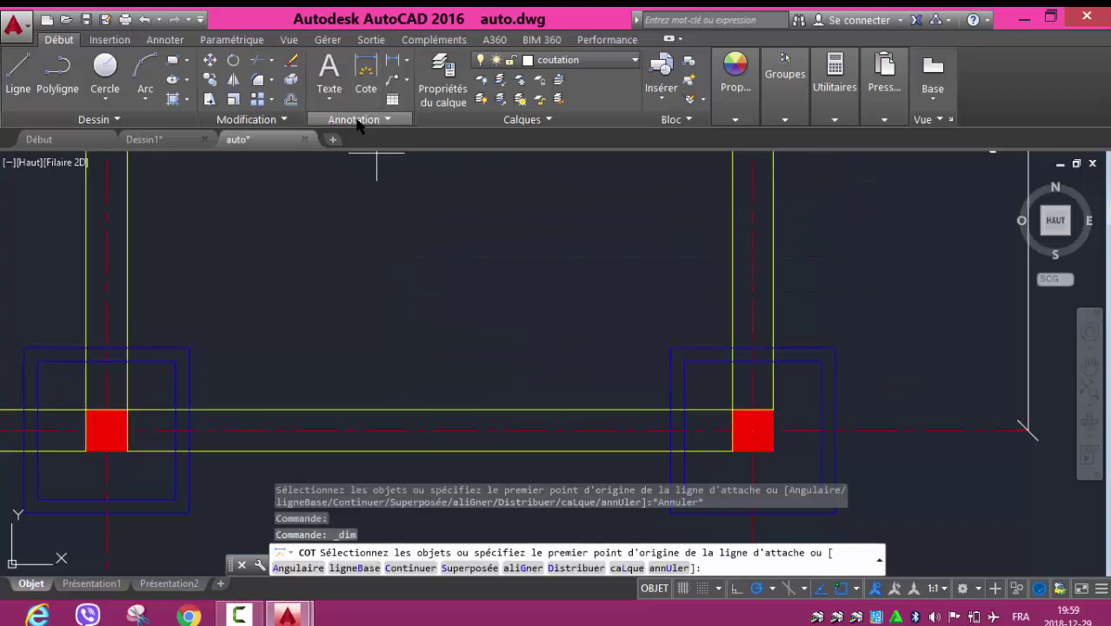
click(355, 120)
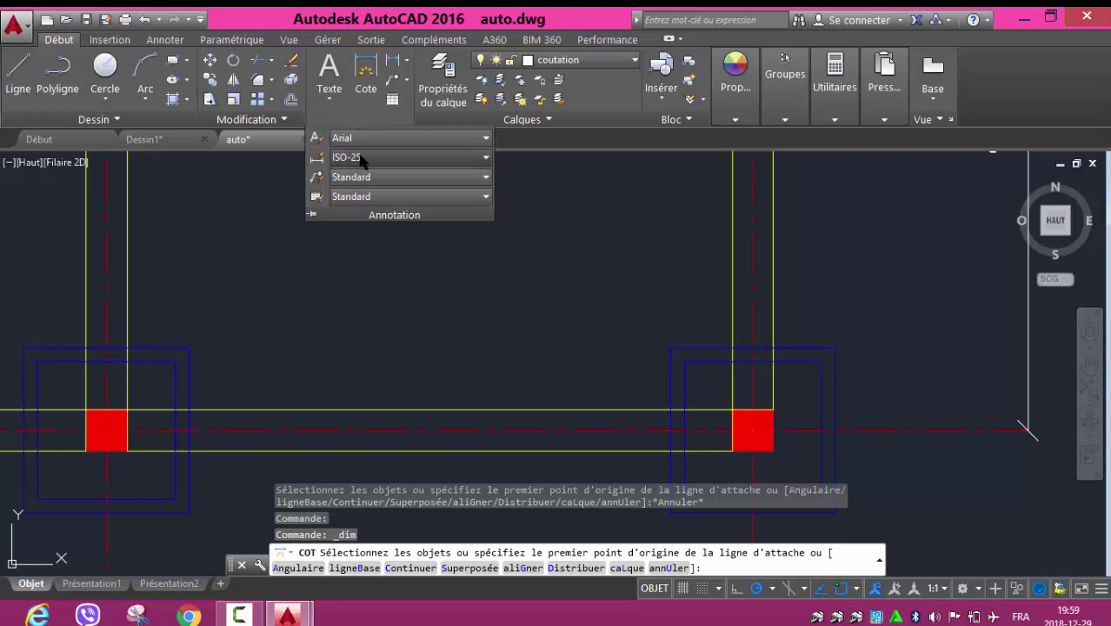
click(362, 159)
click(380, 198)
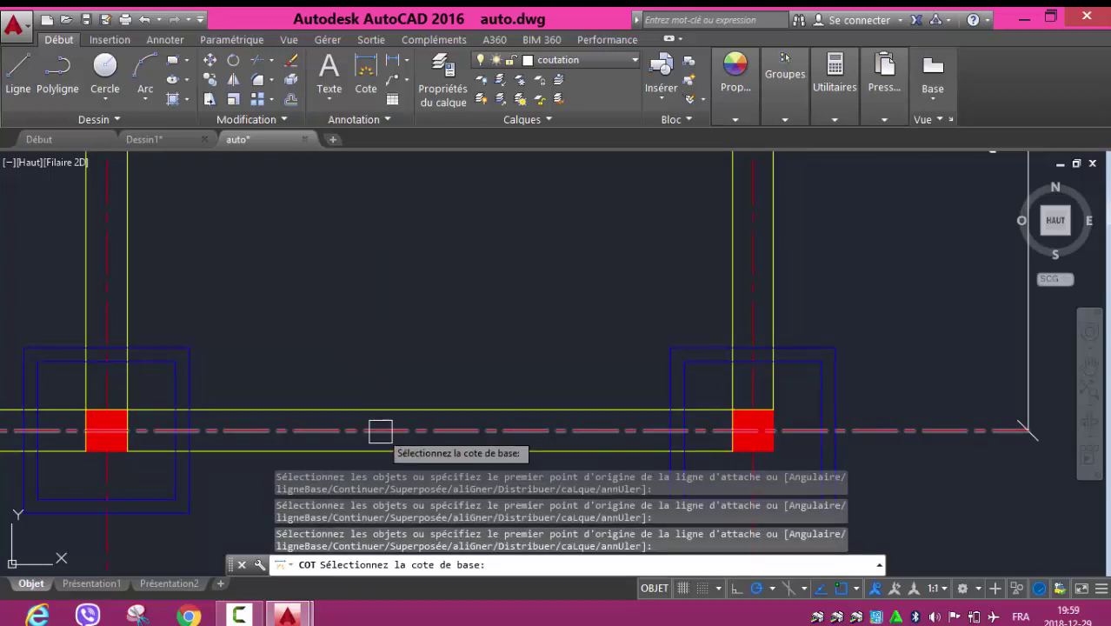
key(Escape)
key(Escape)
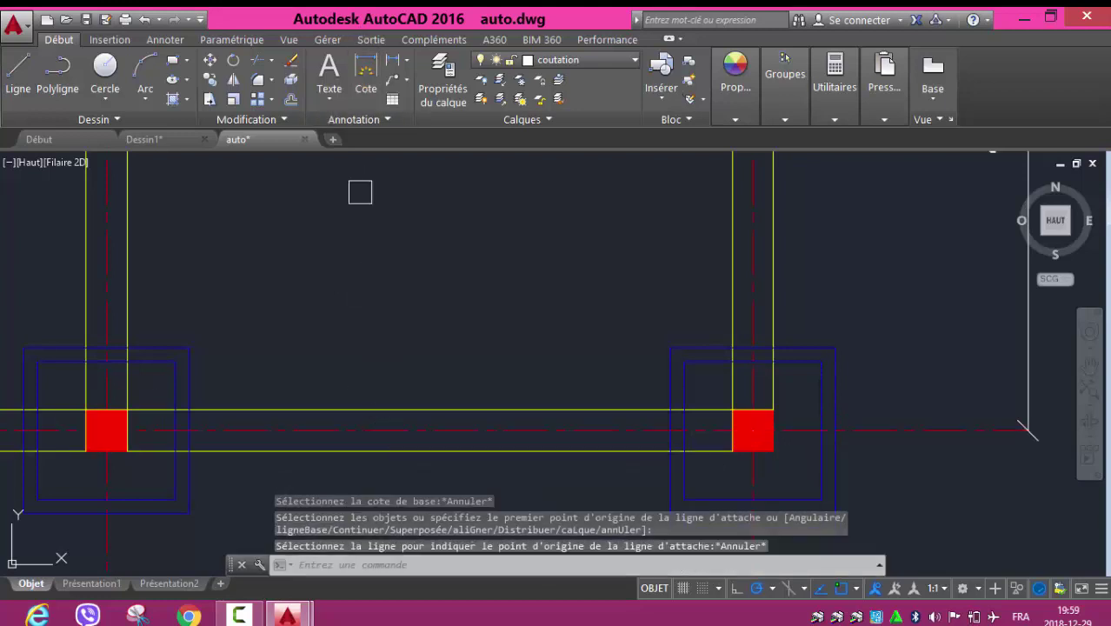
key(Return)
text(b)
key(Return)
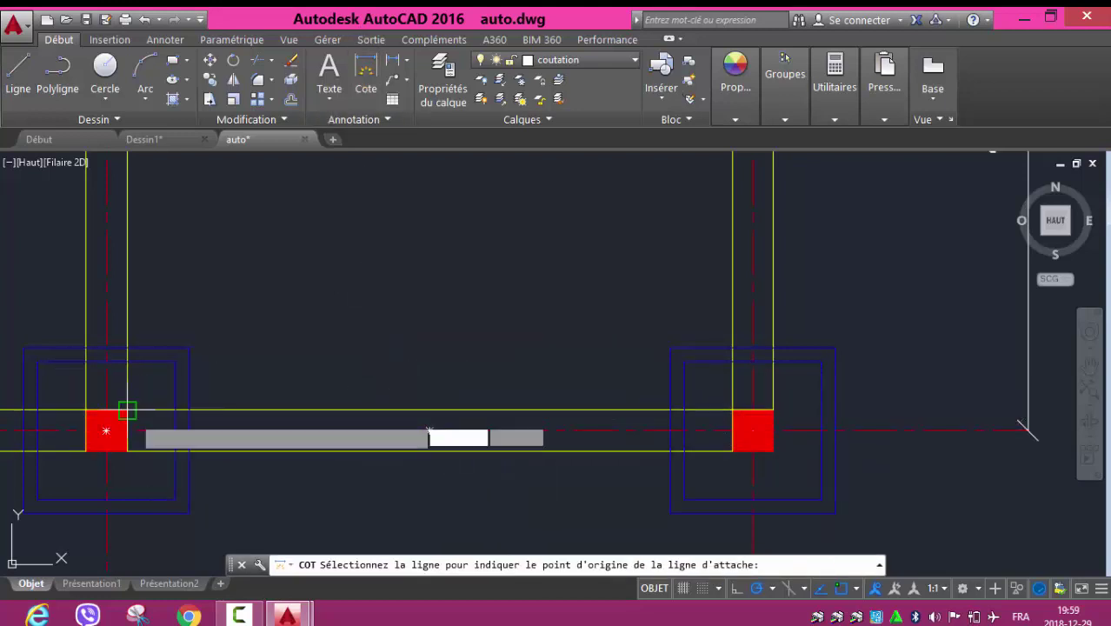
- Dimension the 0,3 width of the row C beam between columns 2 and 3
key(Return)
scroll(127, 410, up, 4)
scroll(109, 395, up, 2)
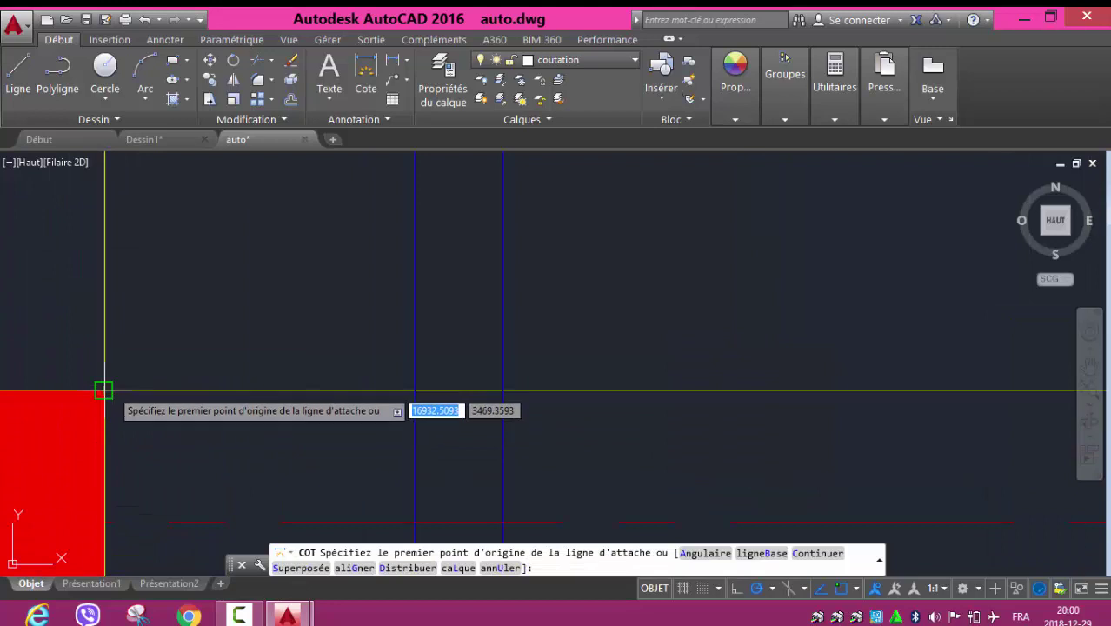
click(103, 390)
scroll(110, 411, down, 2)
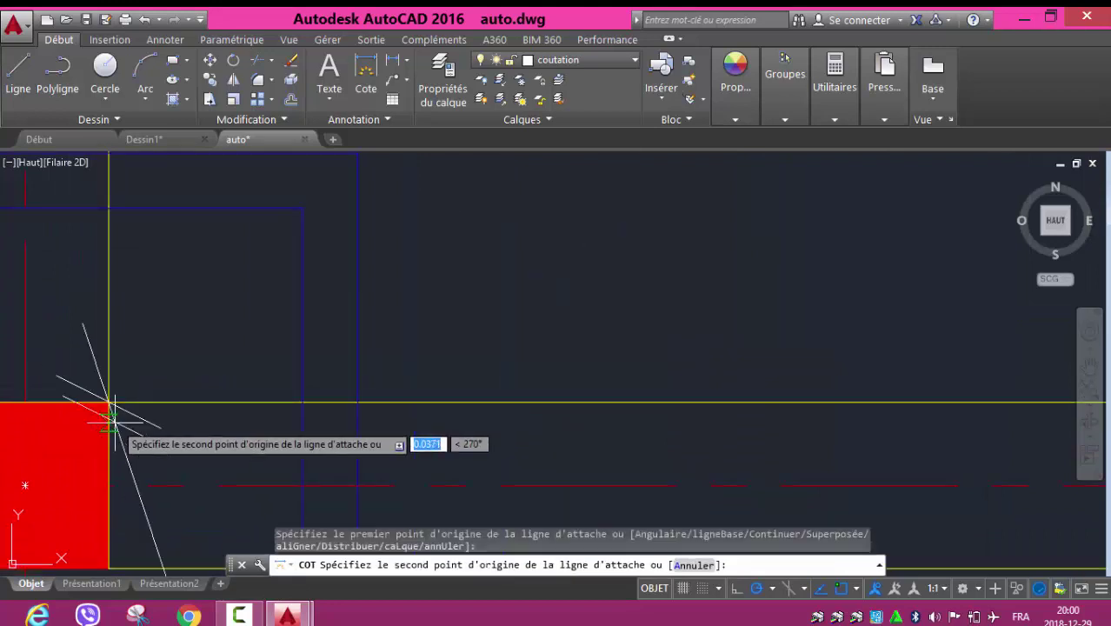
click(108, 567)
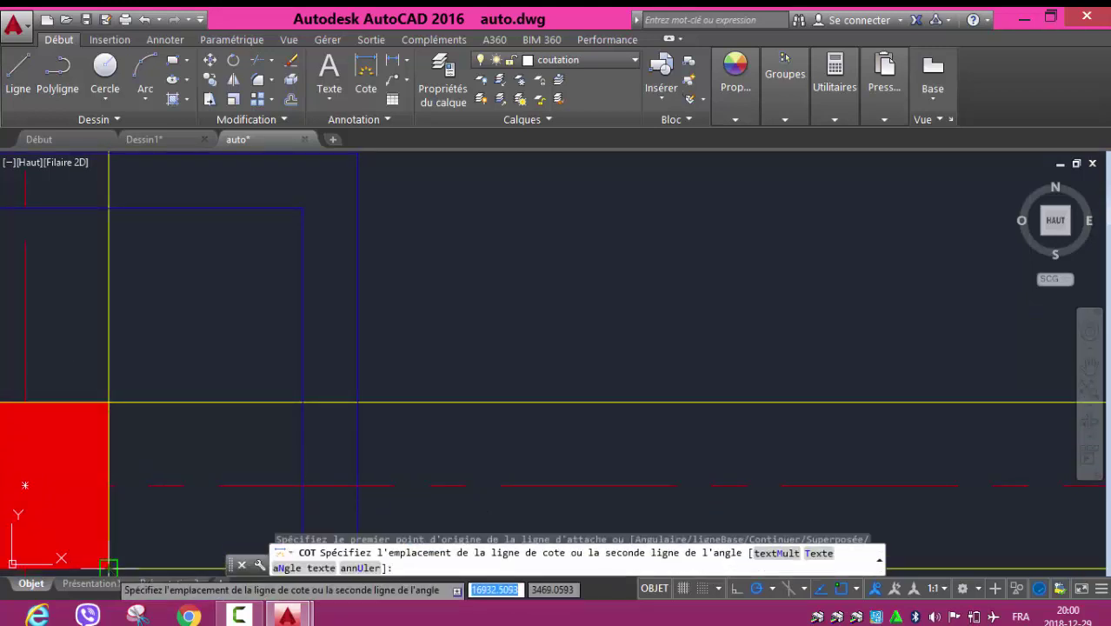
scroll(696, 513, down, 2)
scroll(764, 487, down, 4)
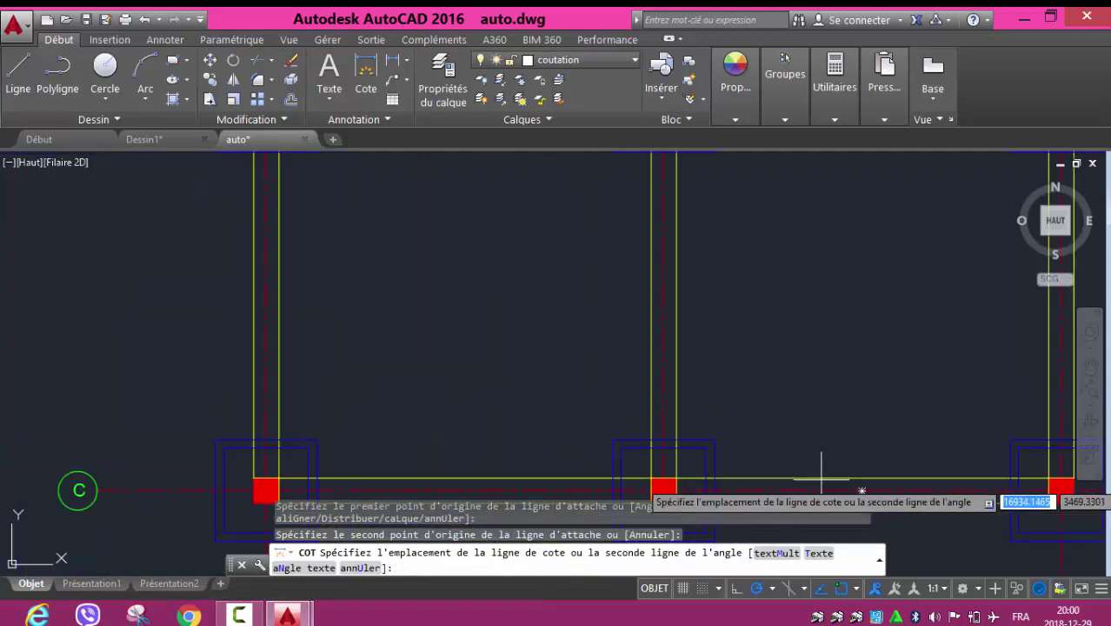
middle_drag(774, 421, 843, 471)
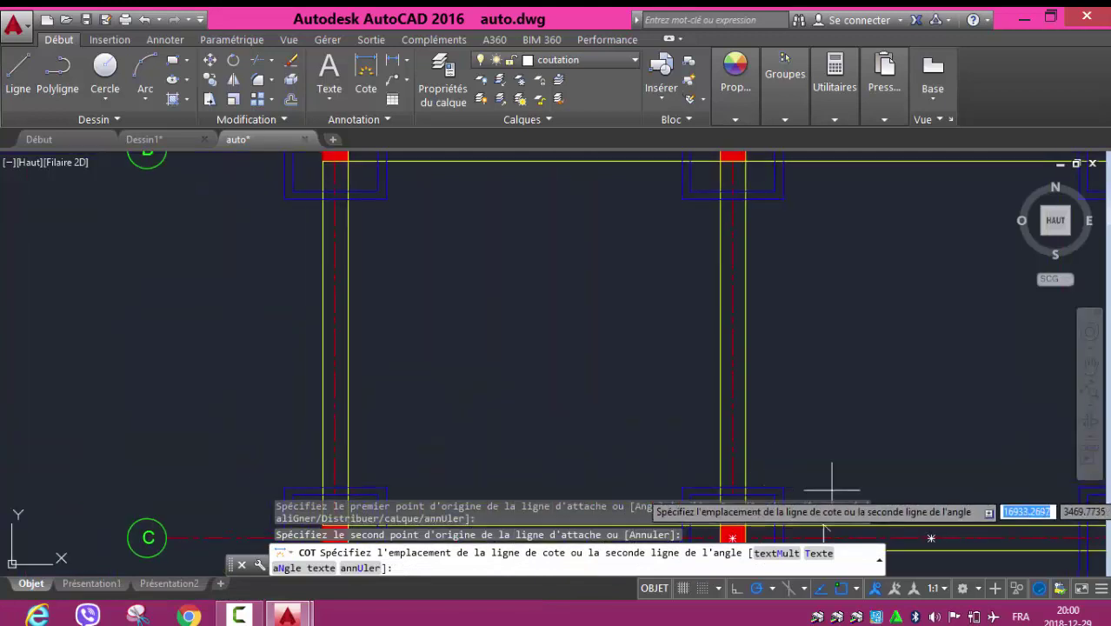
mouse_move(910, 479)
middle_down()
mouse_move(685, 308)
mouse_move(590, 293)
middle_up()
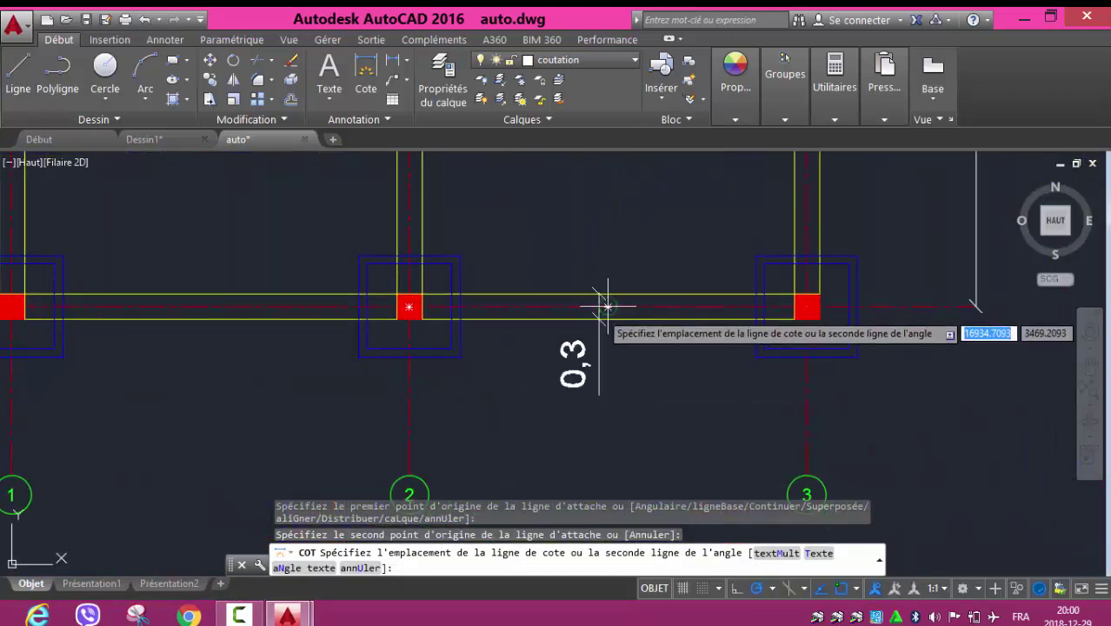
scroll(604, 308, up, 4)
click(600, 326)
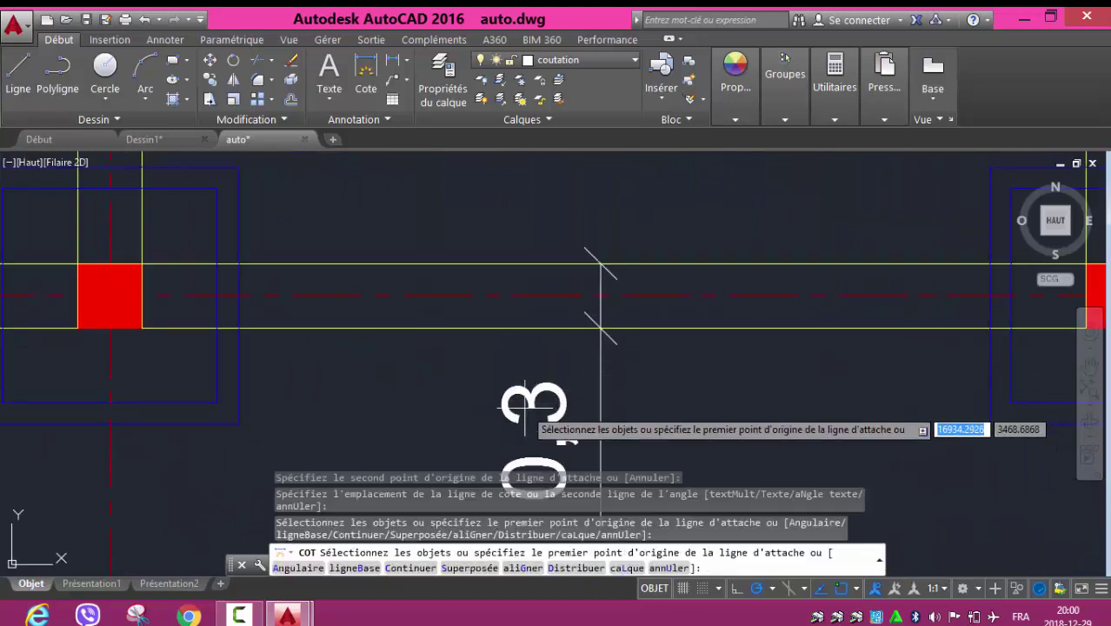
click(532, 400)
key(Escape)
- Apply the Ghoz PC G style to the 0,3 beam dimension so it reads 0.30
click(532, 399)
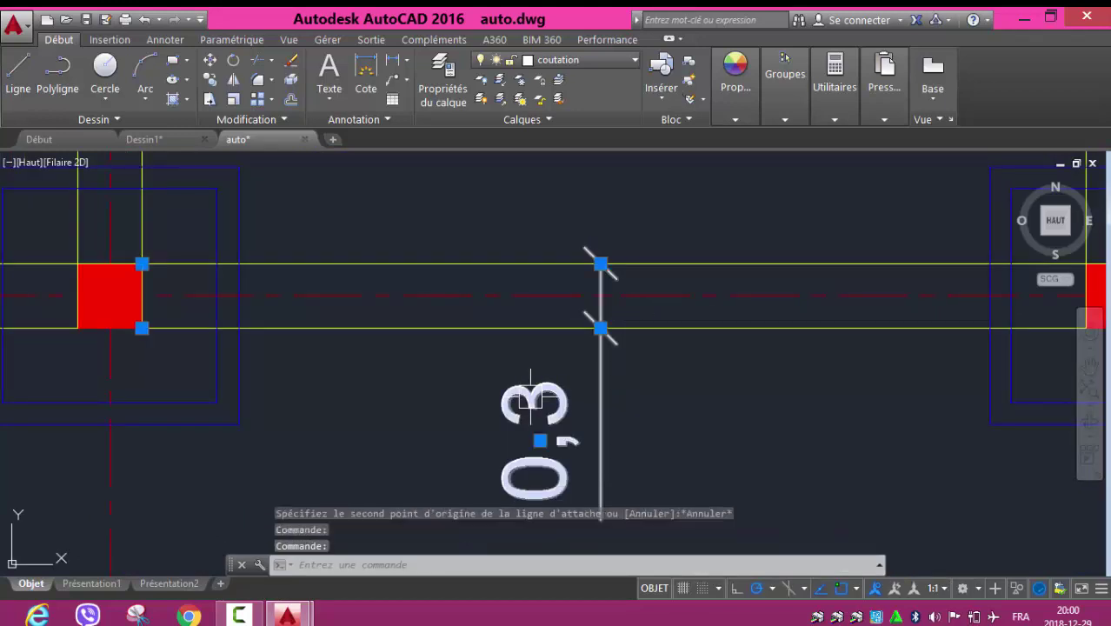
double_click(531, 399)
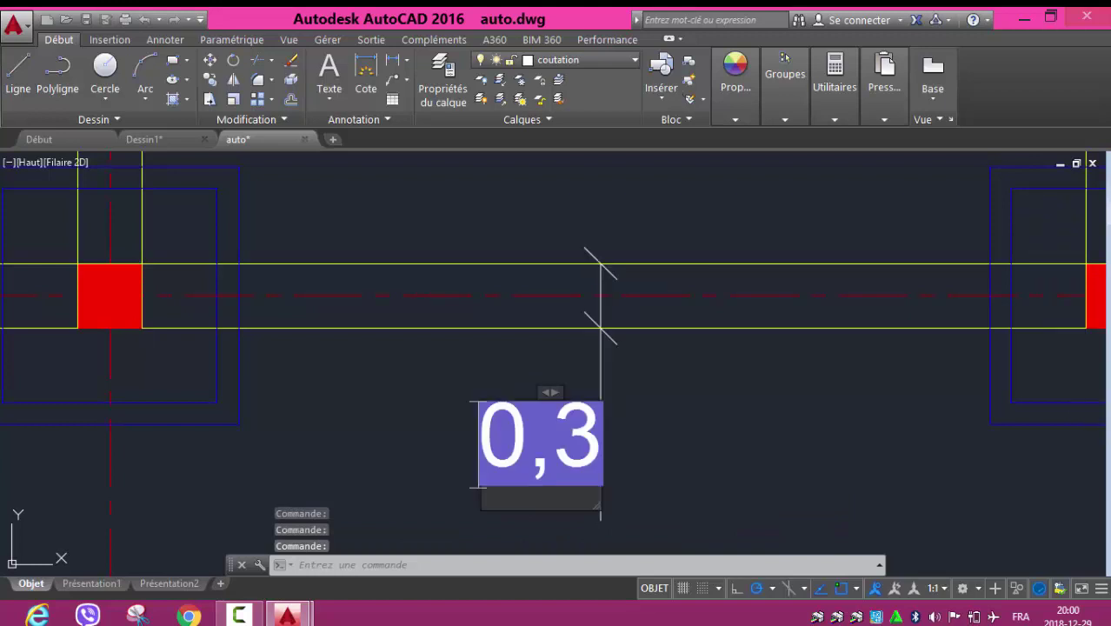
click(456, 347)
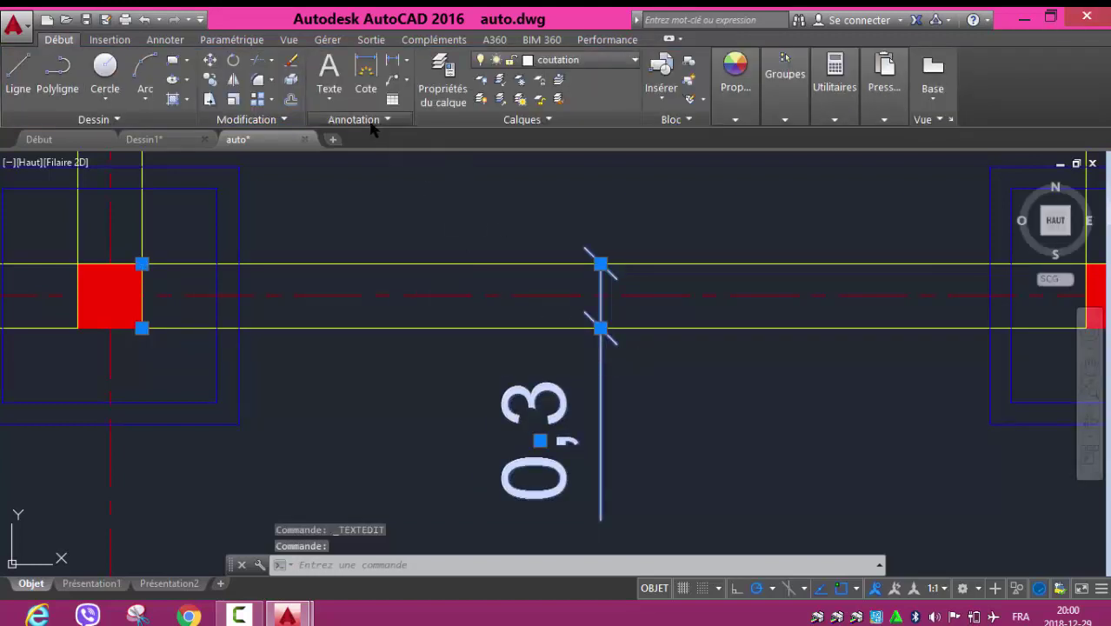
click(371, 122)
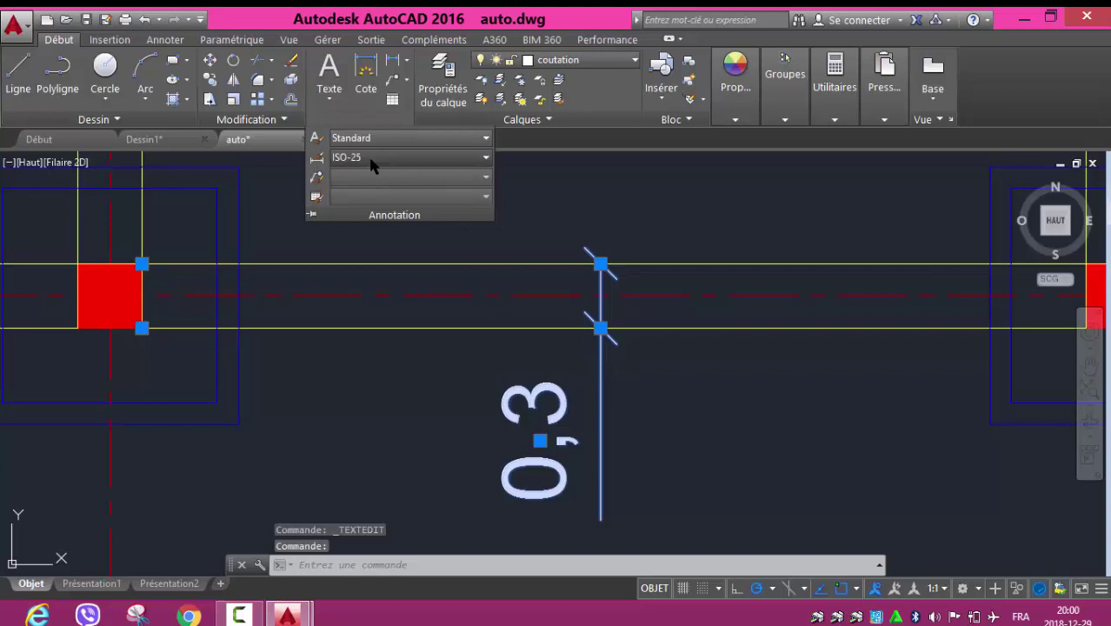
click(371, 163)
click(395, 211)
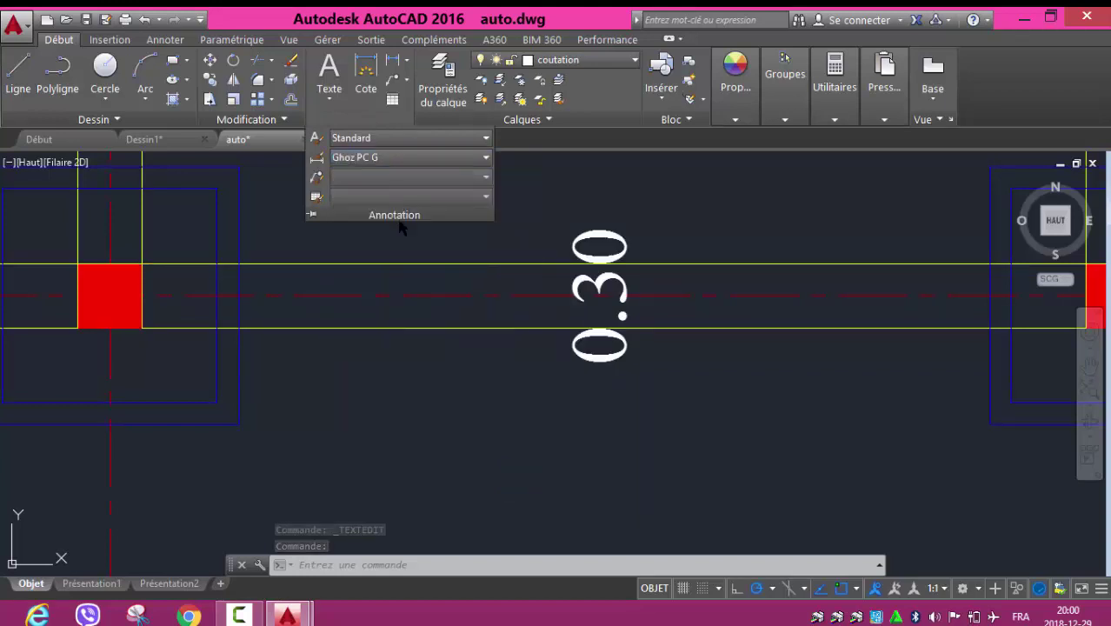
- Open the 0.30 dimension text for editing, exit, and reselect the dimension
double_click(599, 285)
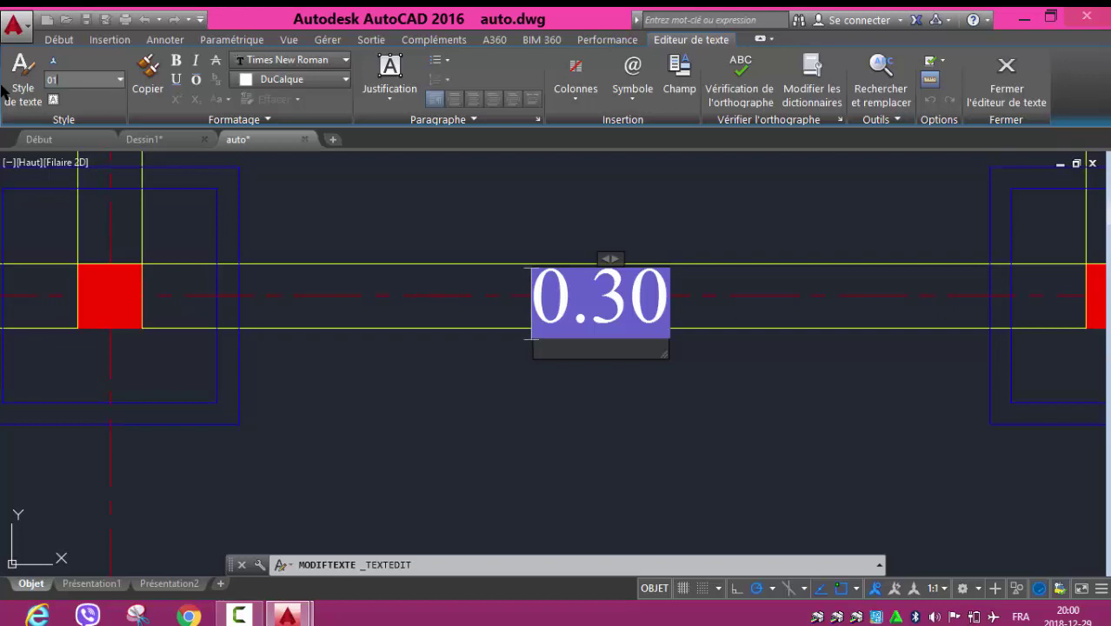
key(Escape)
scroll(448, 293, down, 3)
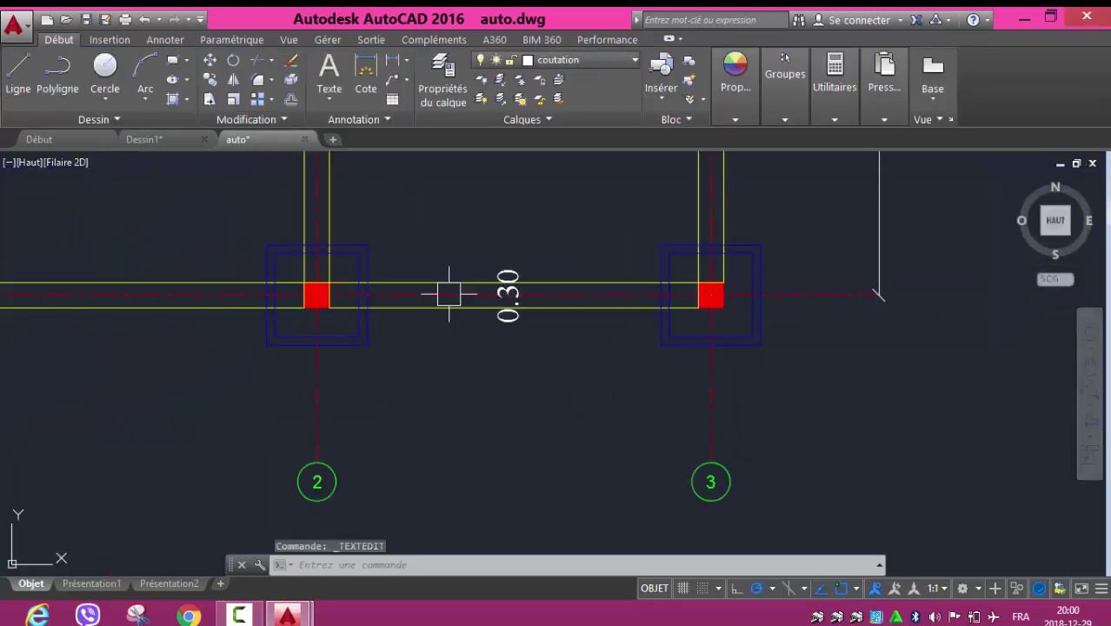
click(508, 296)
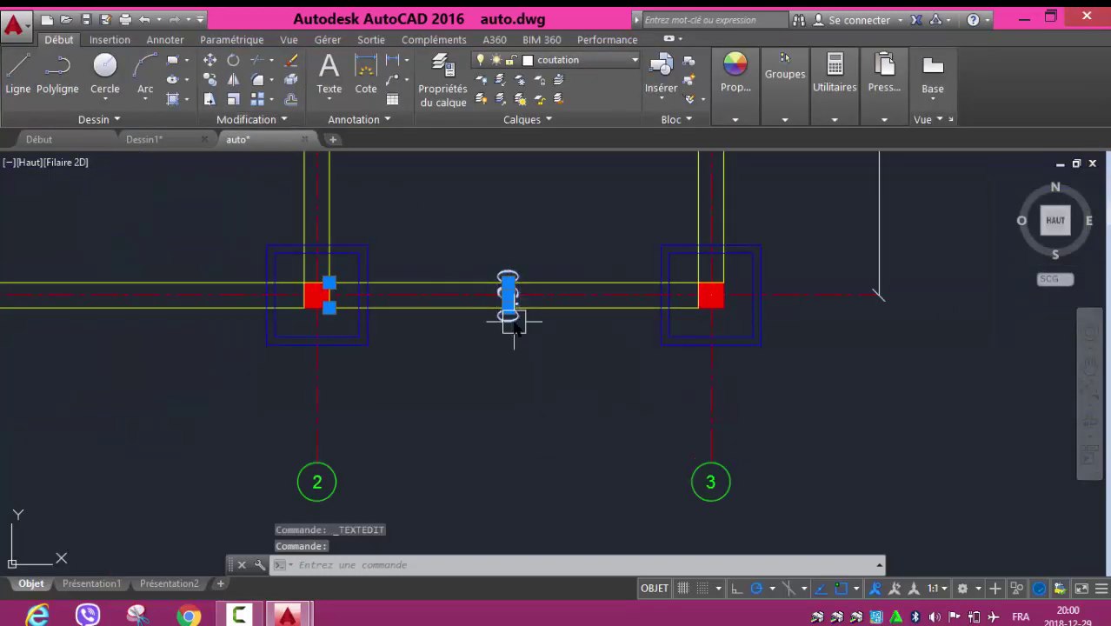
scroll(508, 319, up, 2)
scroll(500, 339, up, 2)
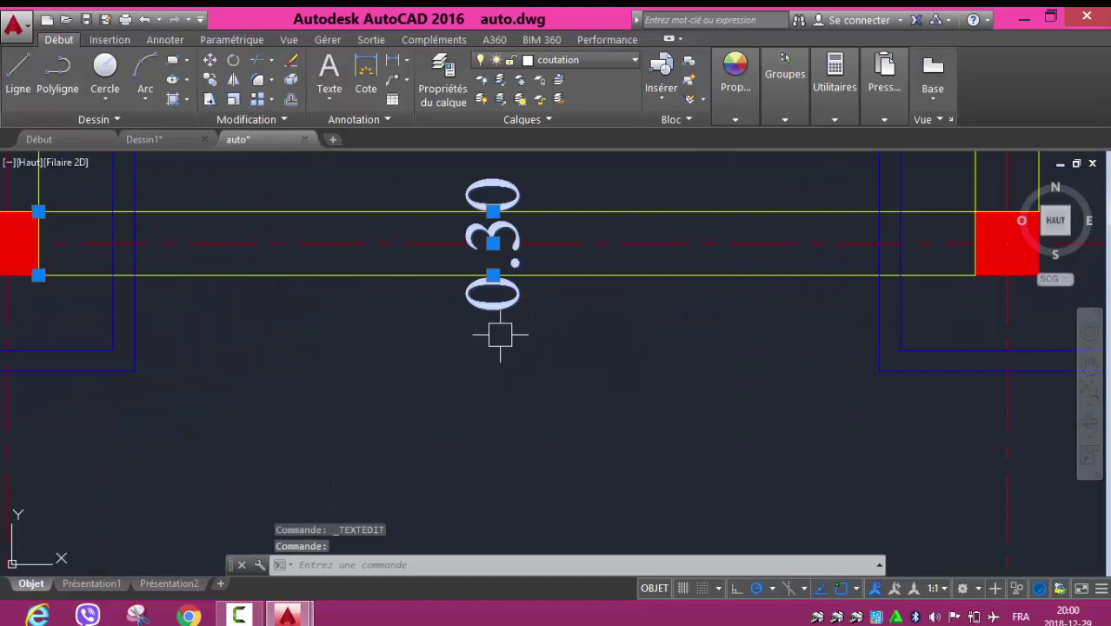
- Start an aligned dimension from the Cote dropdown
click(369, 78)
click(404, 61)
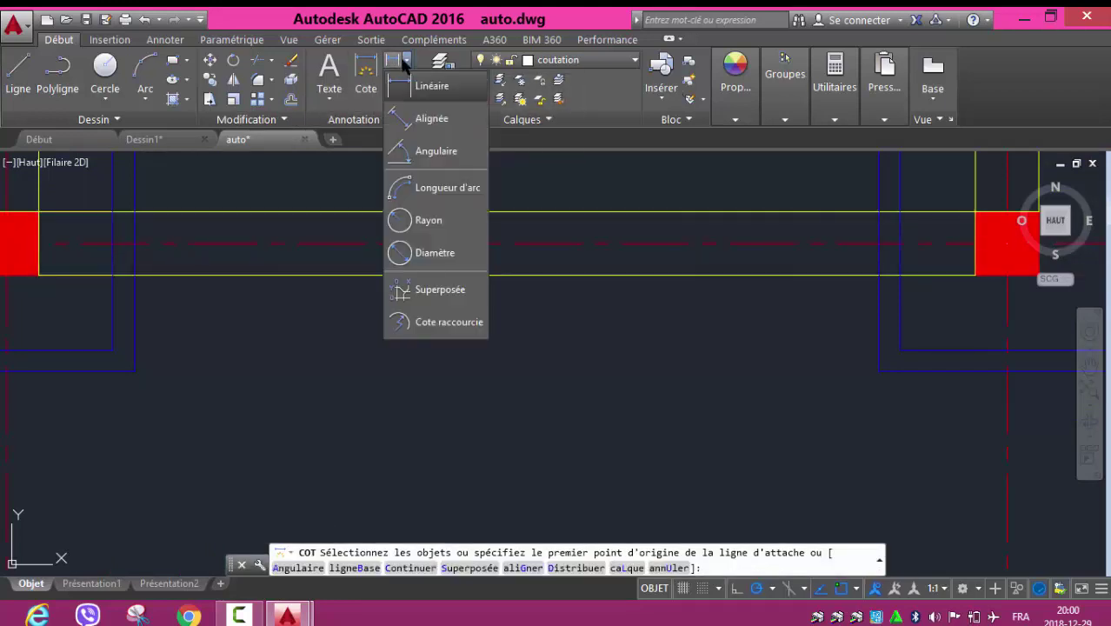
click(412, 120)
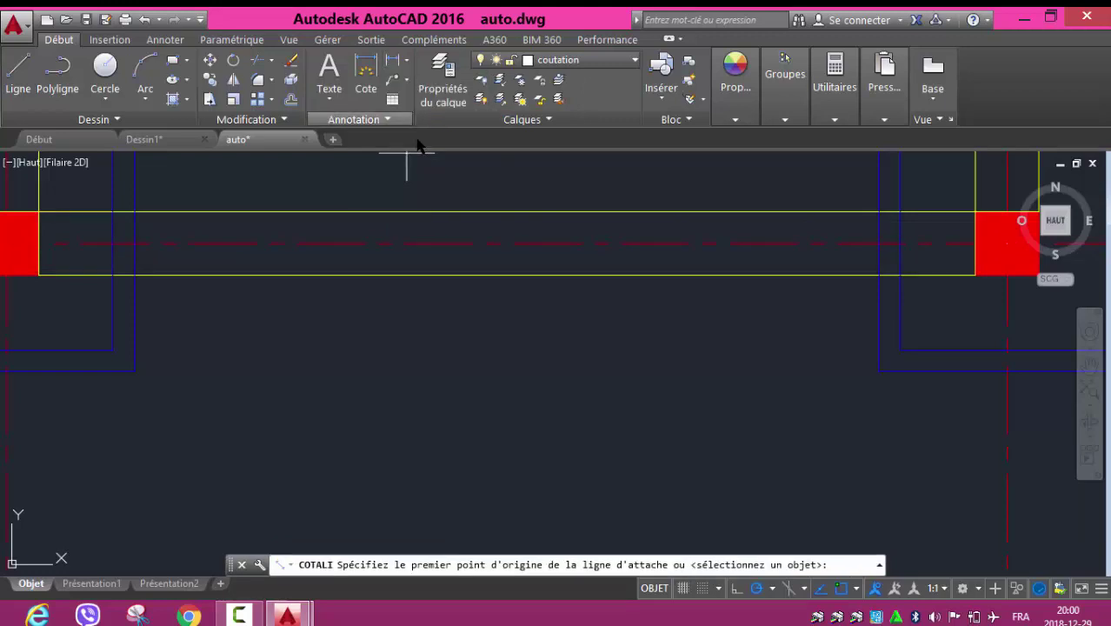
- Dimension the horizontal strip's width between its top and bottom edges, then restyle it to mustintérieur so it reads 30
click(459, 211)
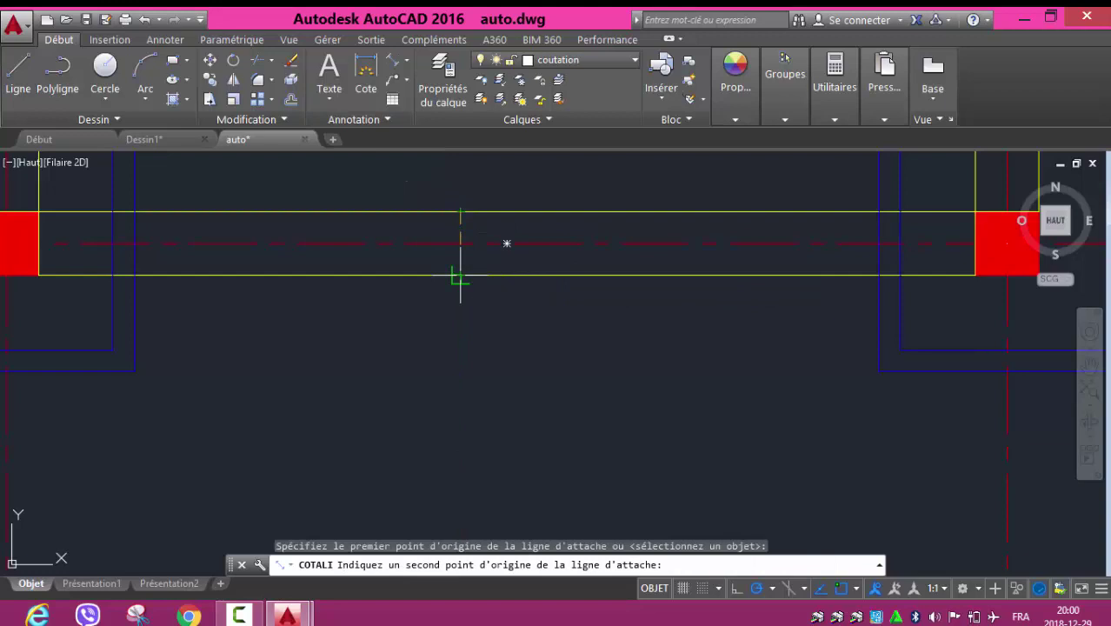
click(459, 275)
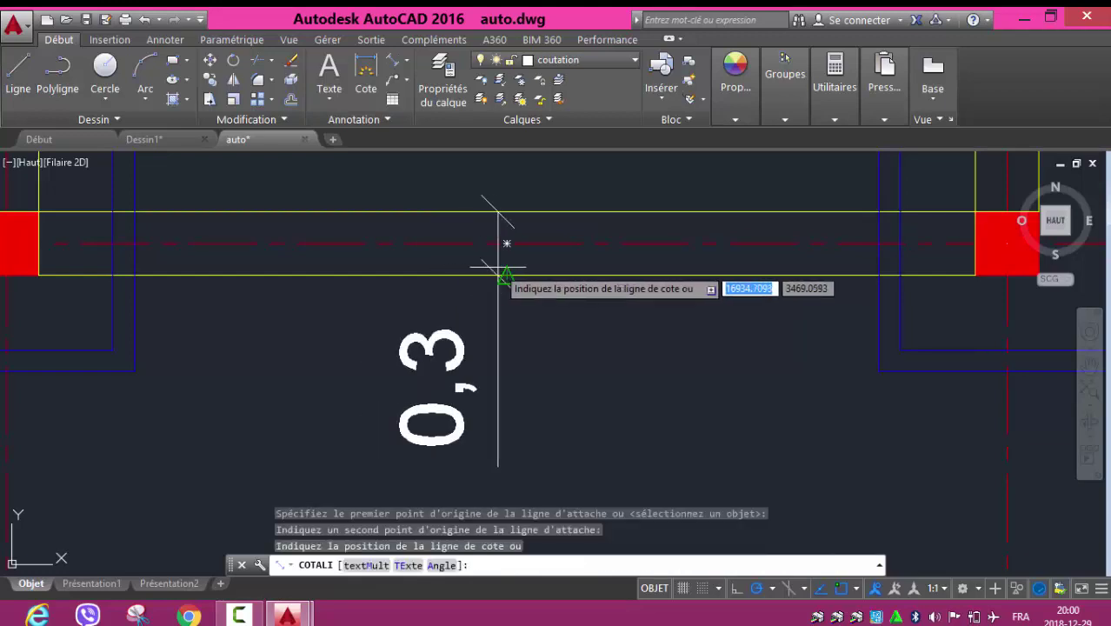
click(501, 268)
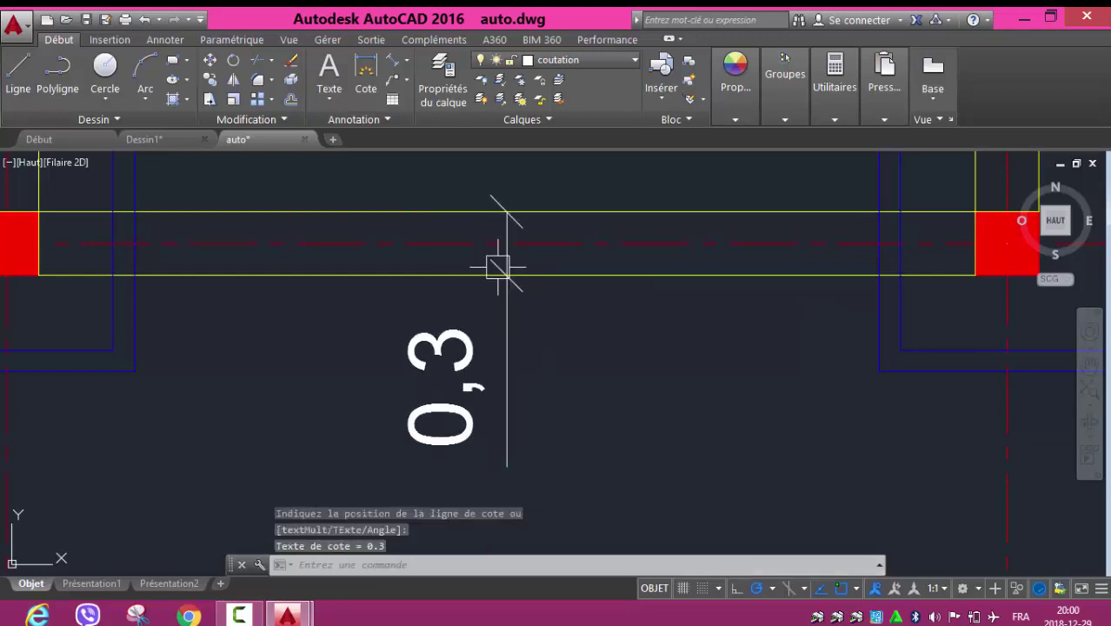
click(439, 348)
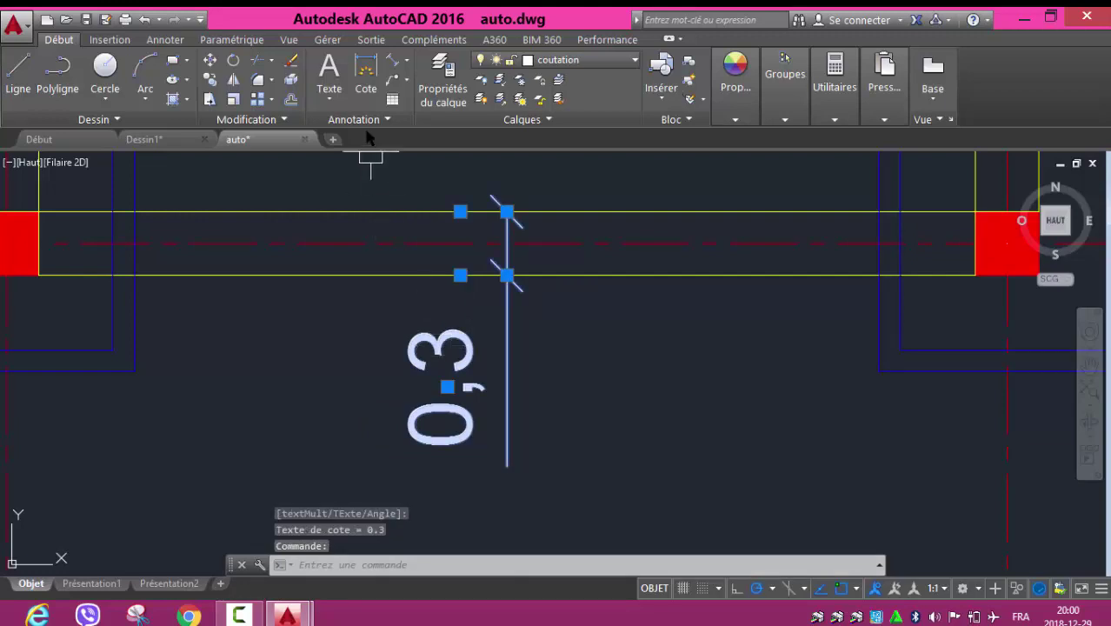
click(366, 121)
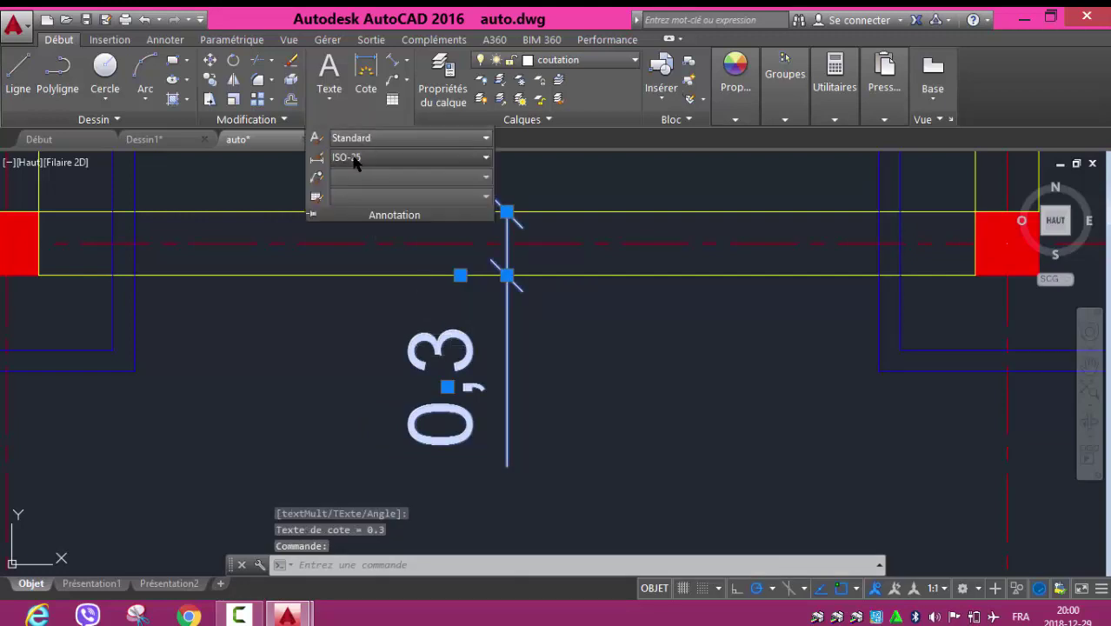
click(354, 160)
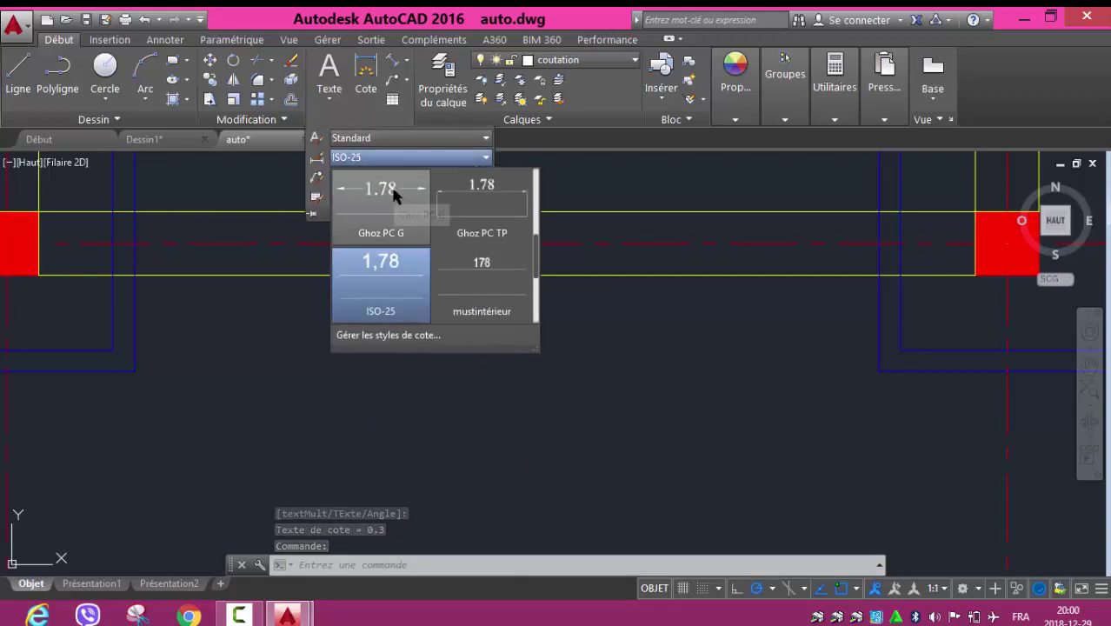
click(393, 195)
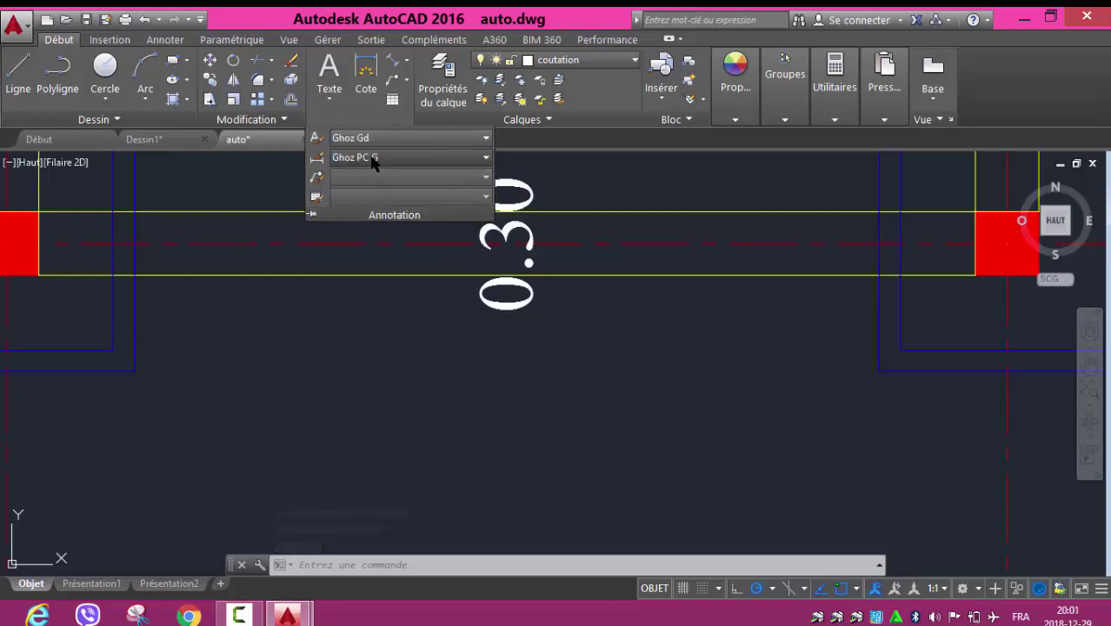
click(372, 162)
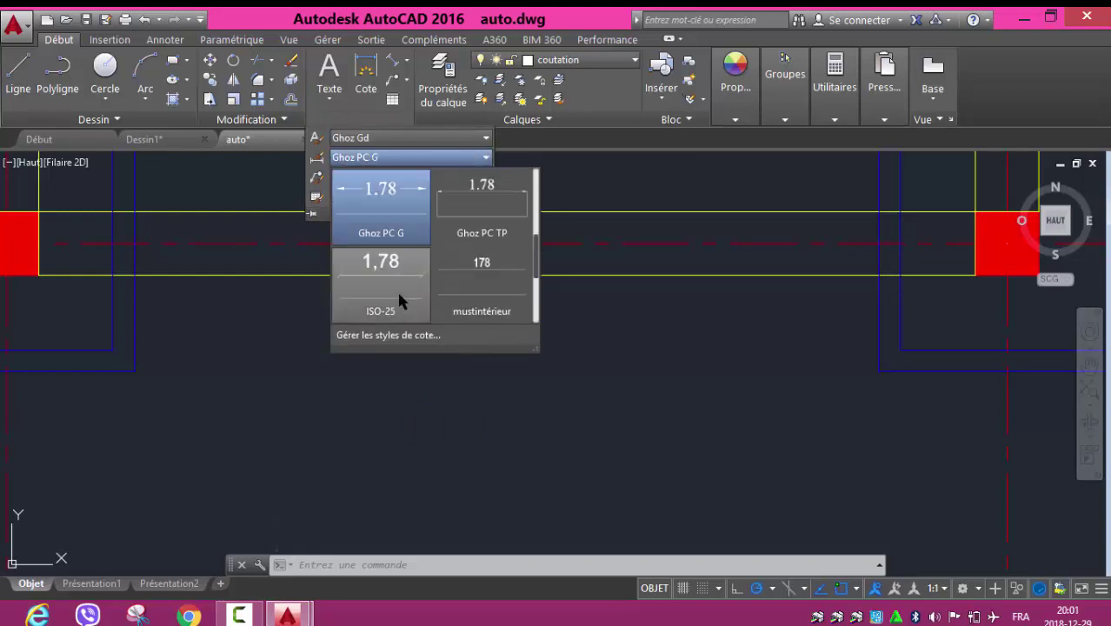
click(482, 262)
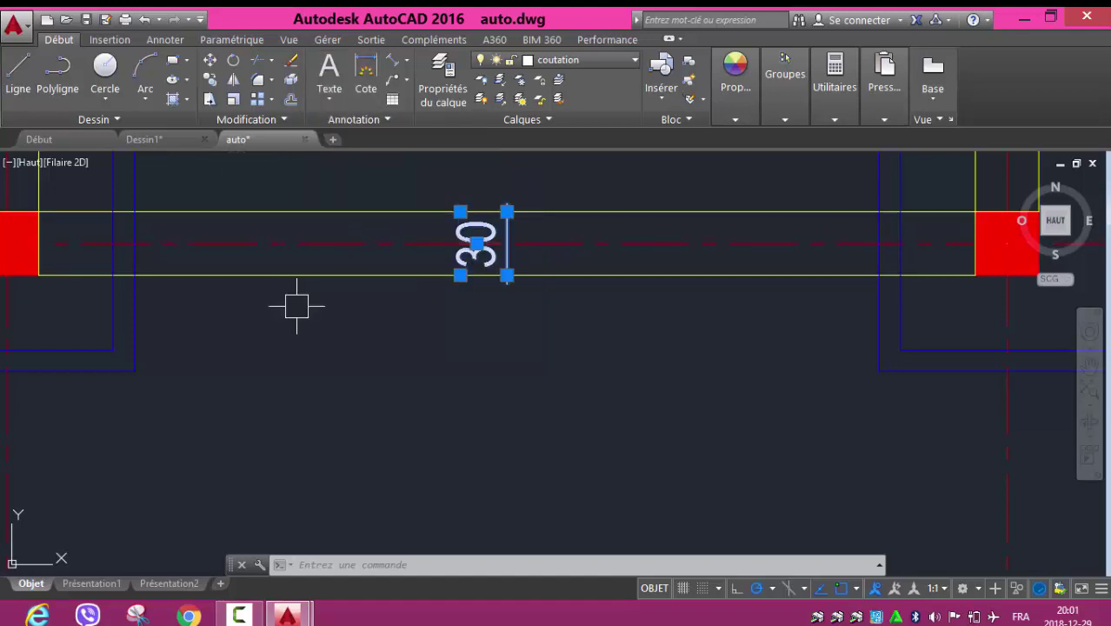
- Dimension the vertical strip's width between its left and right edges, placing the 0,3 dimension above it
scroll(391, 329, down, 2)
scroll(399, 339, down, 1)
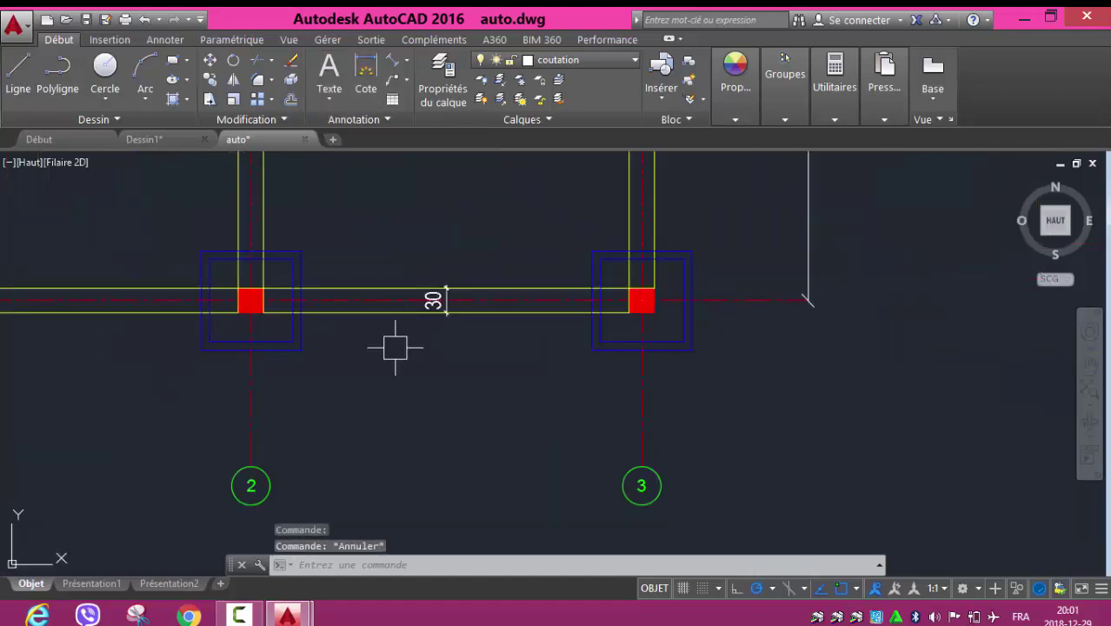
scroll(396, 347, down, 1)
middle_drag(397, 349, 485, 375)
scroll(485, 376, down, 2)
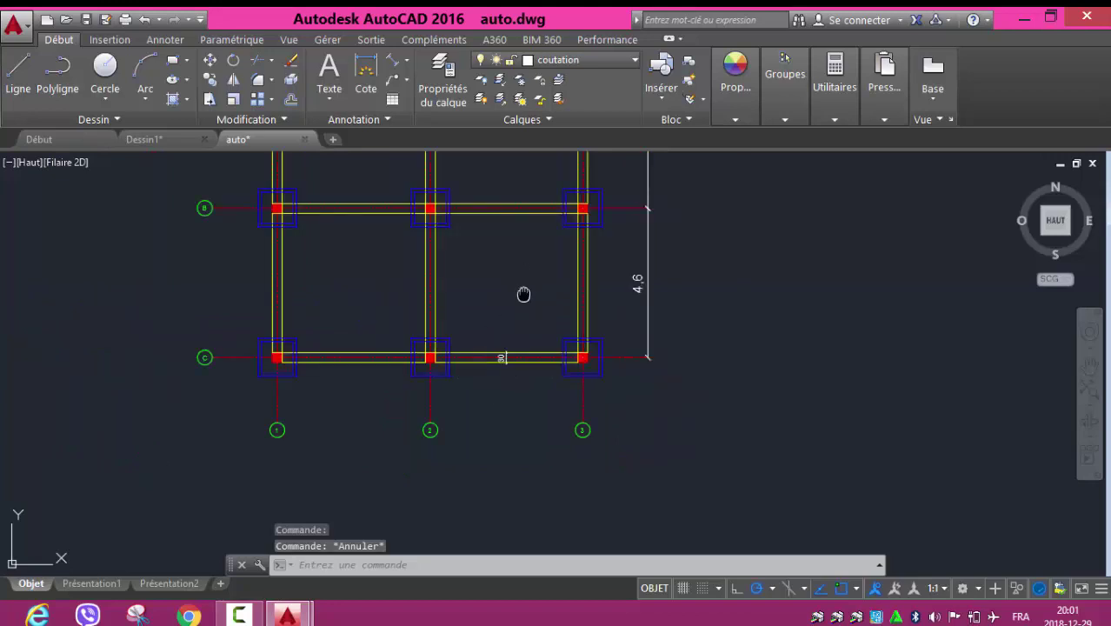
middle_drag(523, 294, 451, 308)
scroll(482, 307, up, 2)
scroll(481, 307, up, 2)
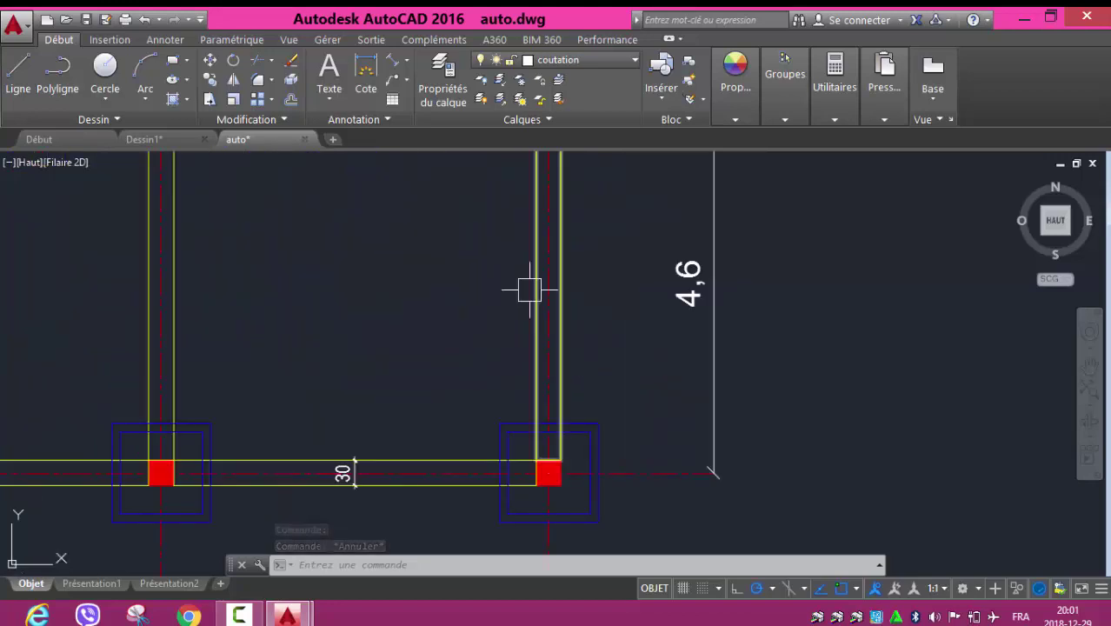
scroll(393, 259, up, 2)
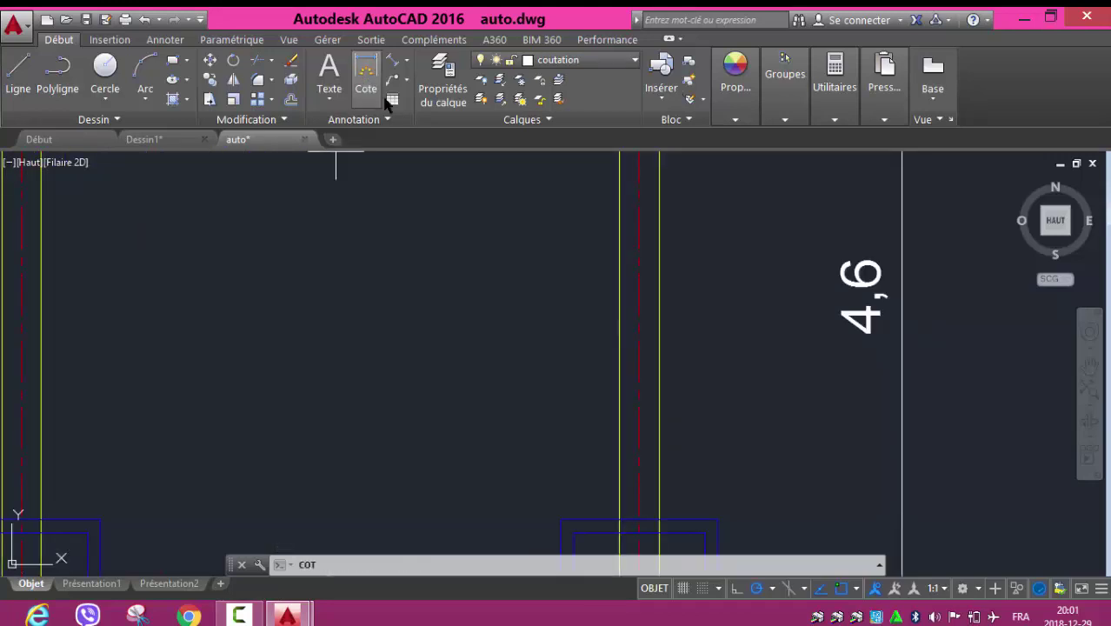
click(617, 300)
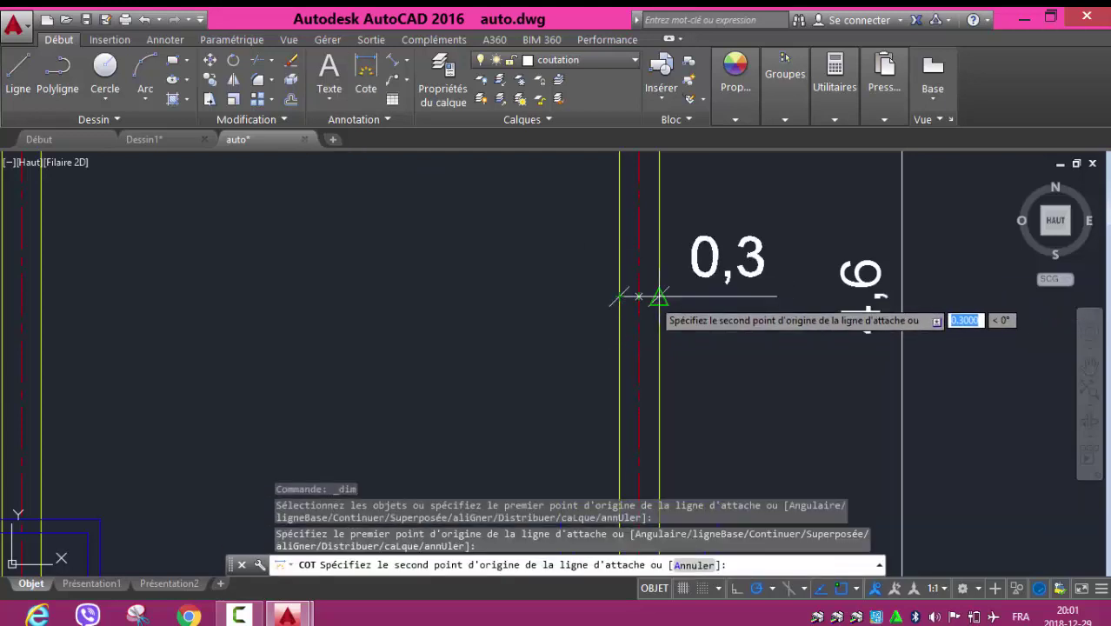
click(659, 299)
key(Escape)
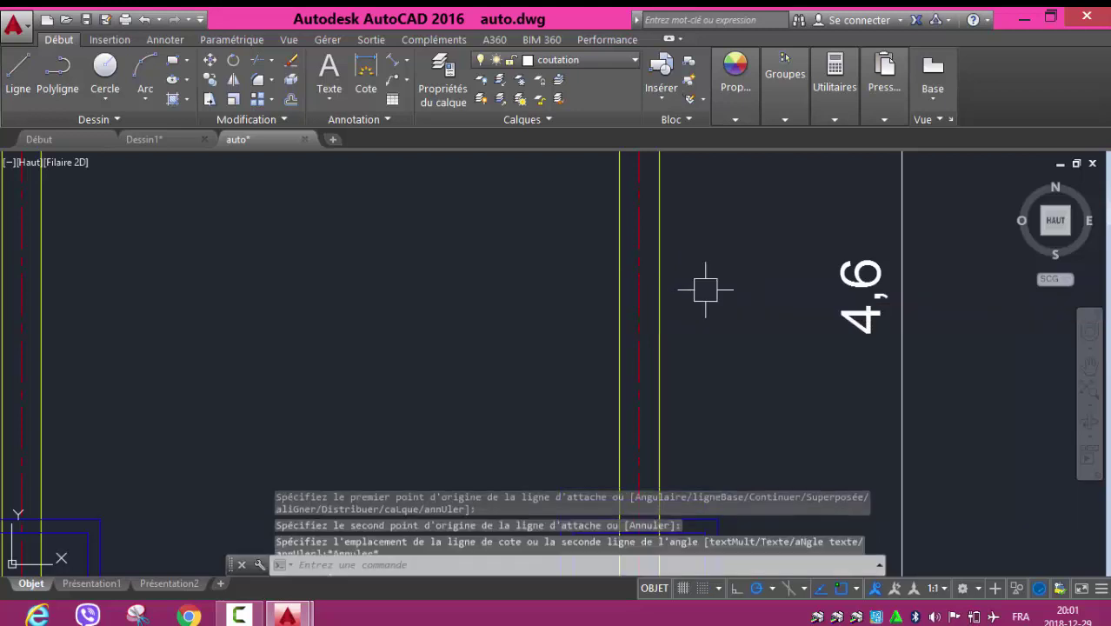
key(Return)
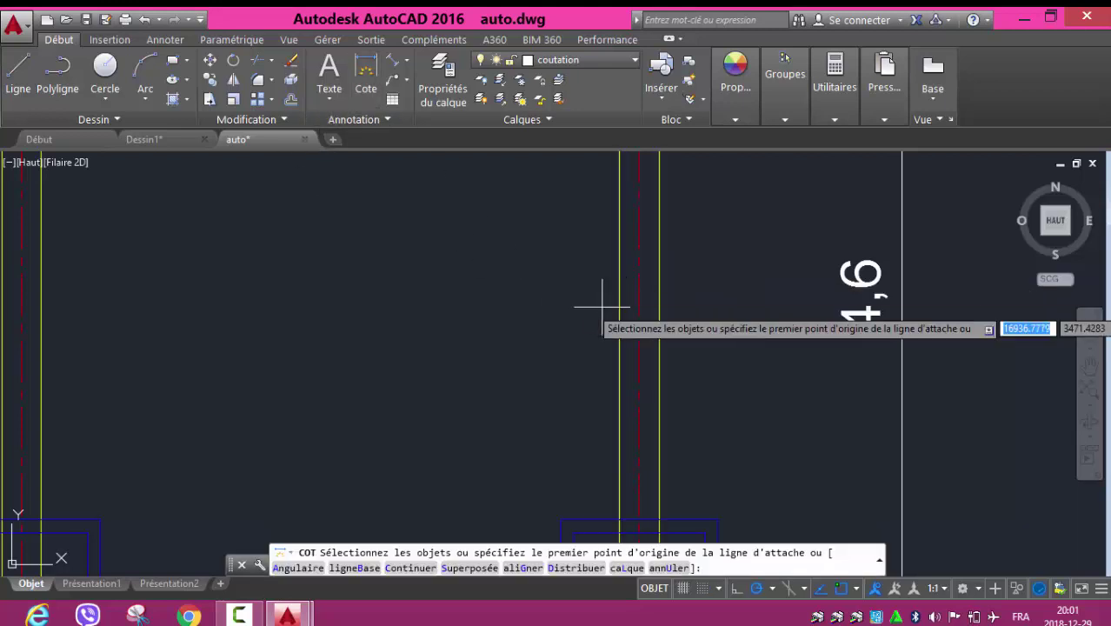
click(618, 298)
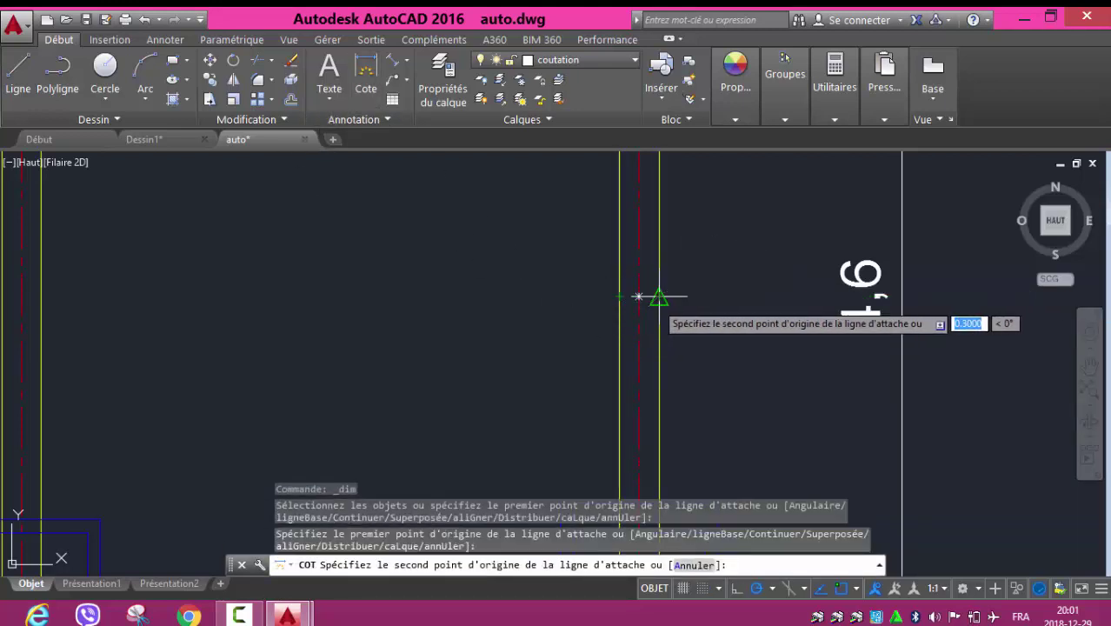
click(659, 298)
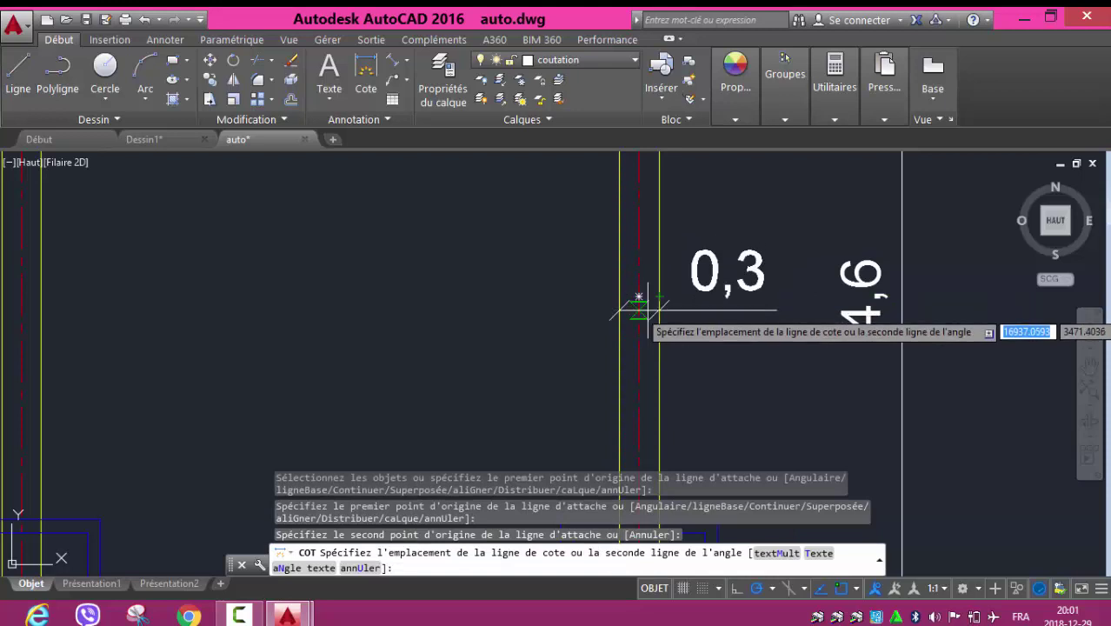
click(641, 297)
key(Escape)
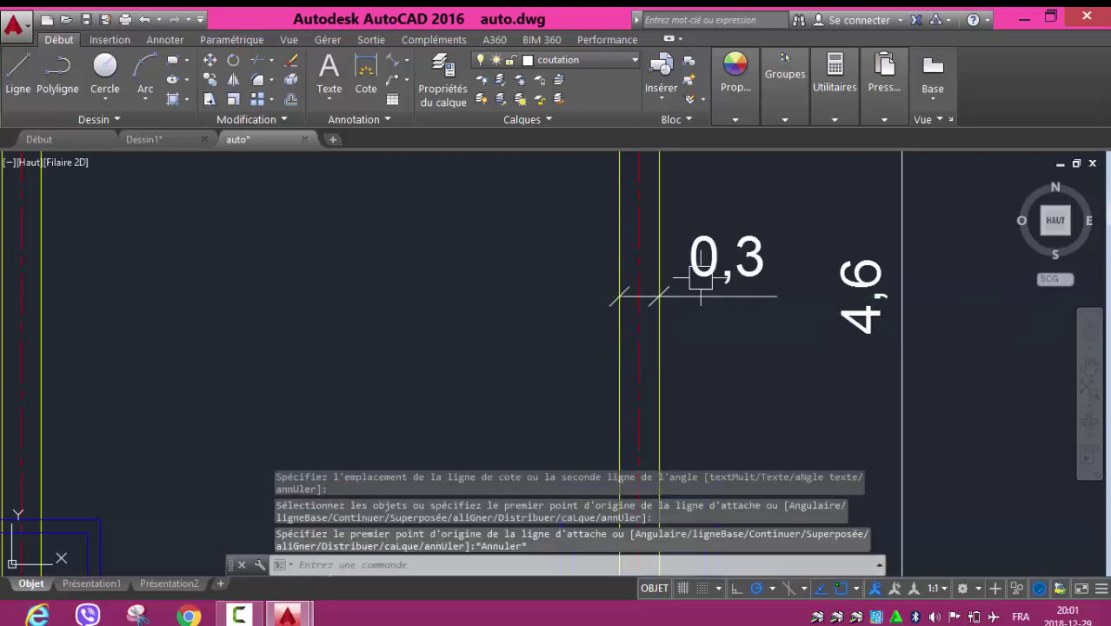
- Switch the new dimension to the mustintérieur style so it reads 30
click(704, 262)
click(346, 118)
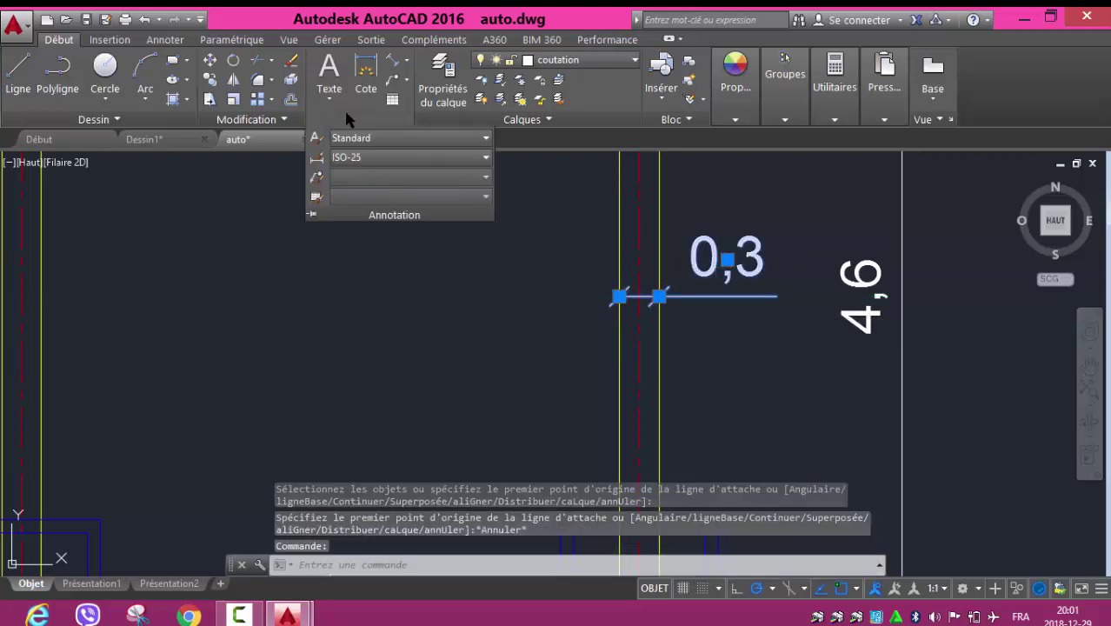
click(347, 158)
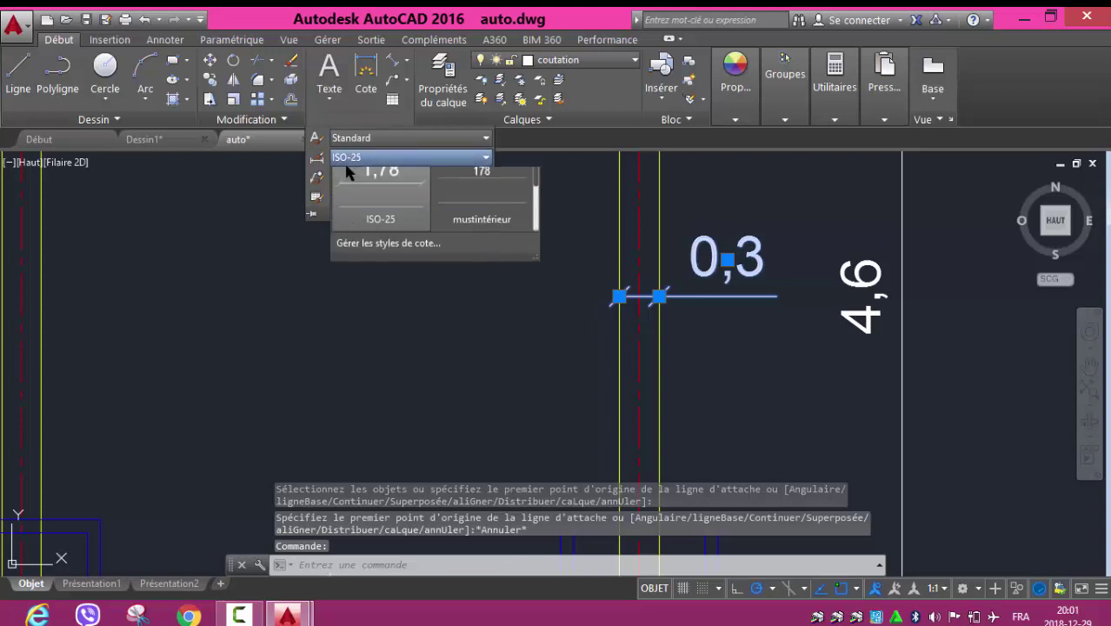
click(470, 286)
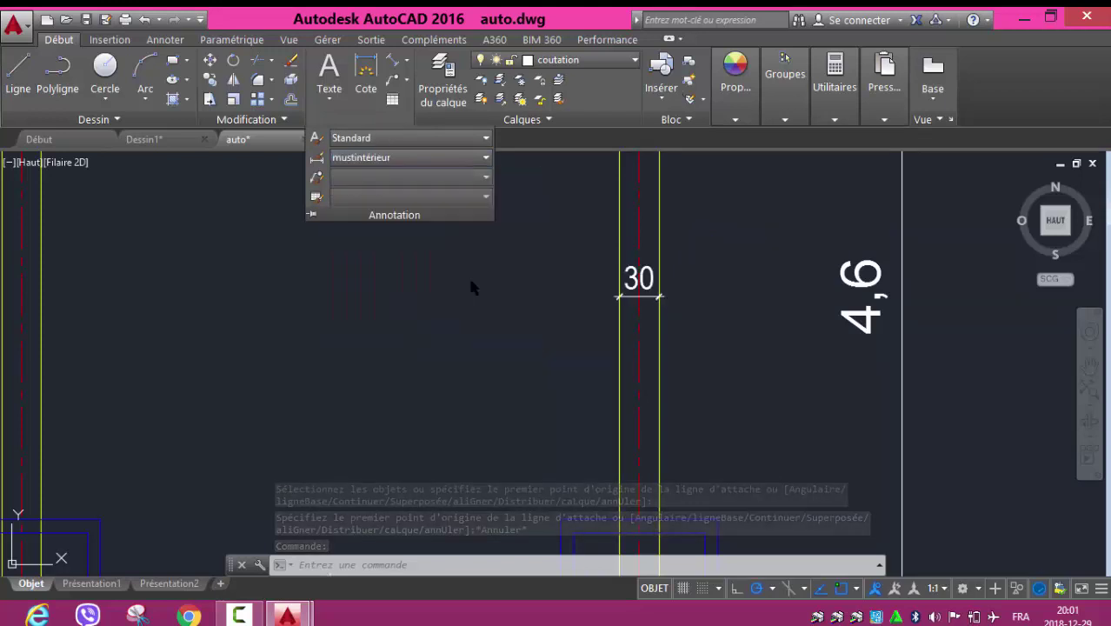
key(Escape)
scroll(407, 288, down, 1)
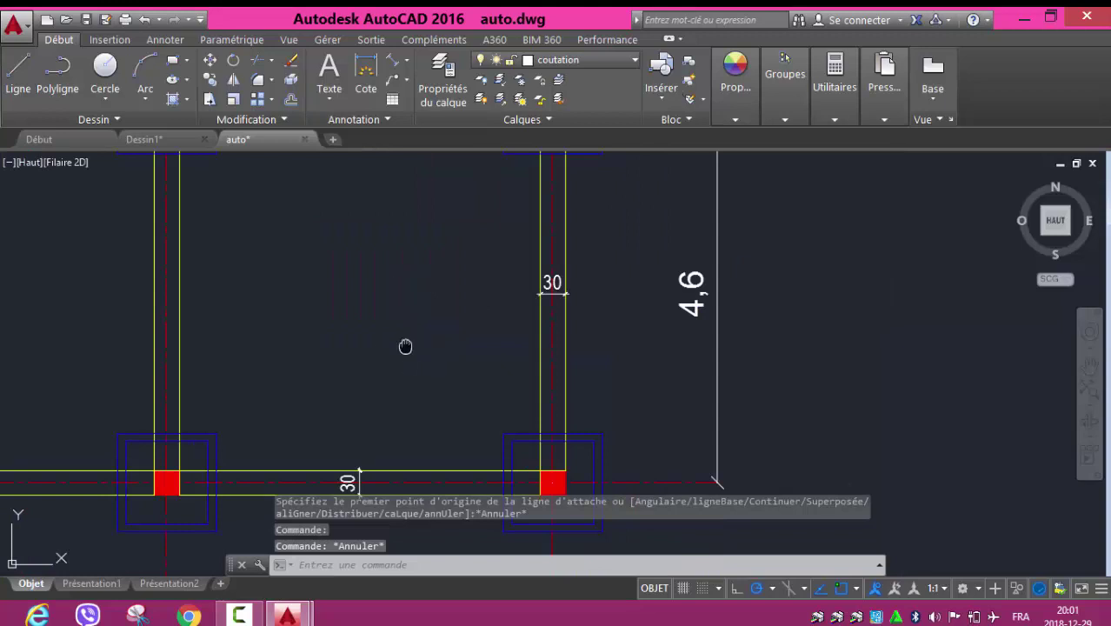
- Dimension the red column's bottom edge from lower-left to lower-right corner, placed below it
middle_drag(405, 346, 346, 218)
scroll(490, 382, up, 4)
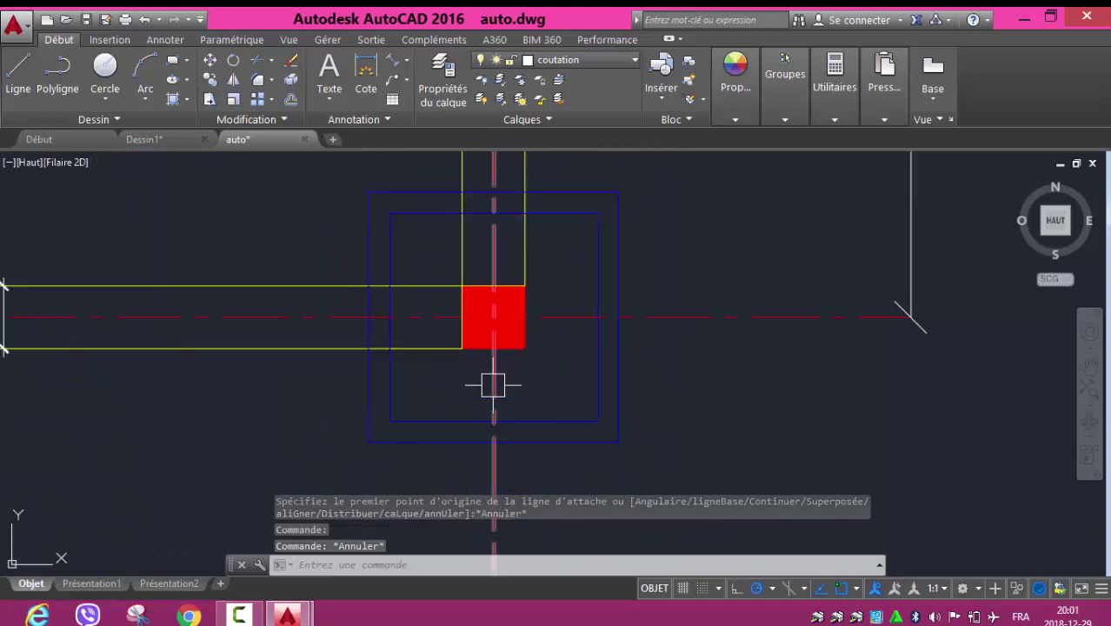
click(365, 74)
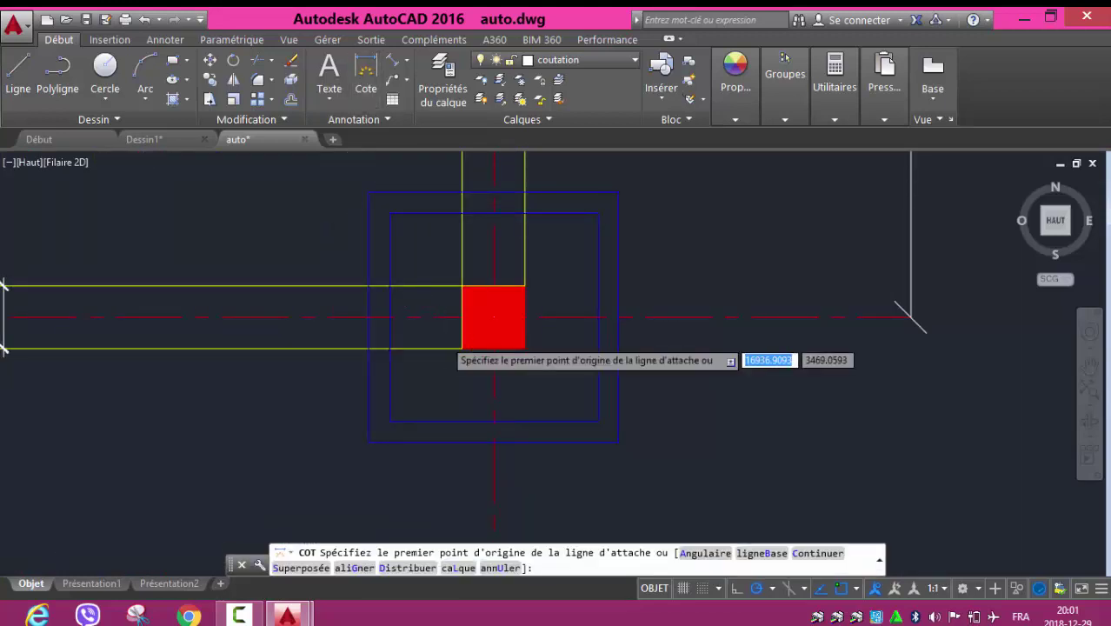
scroll(450, 338, up, 2)
click(470, 353)
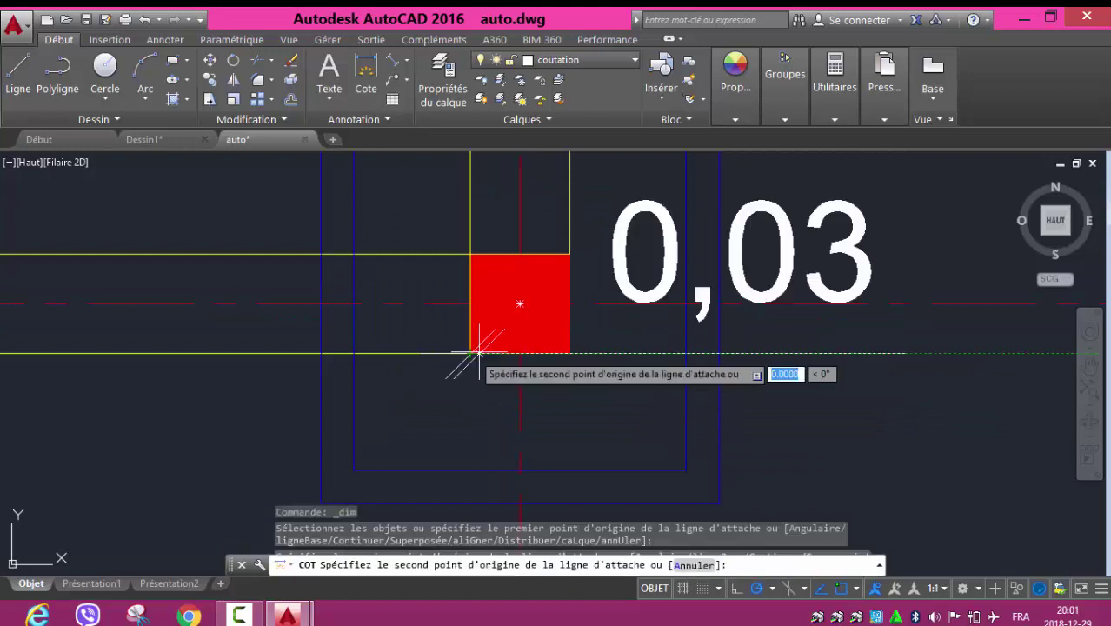
click(569, 352)
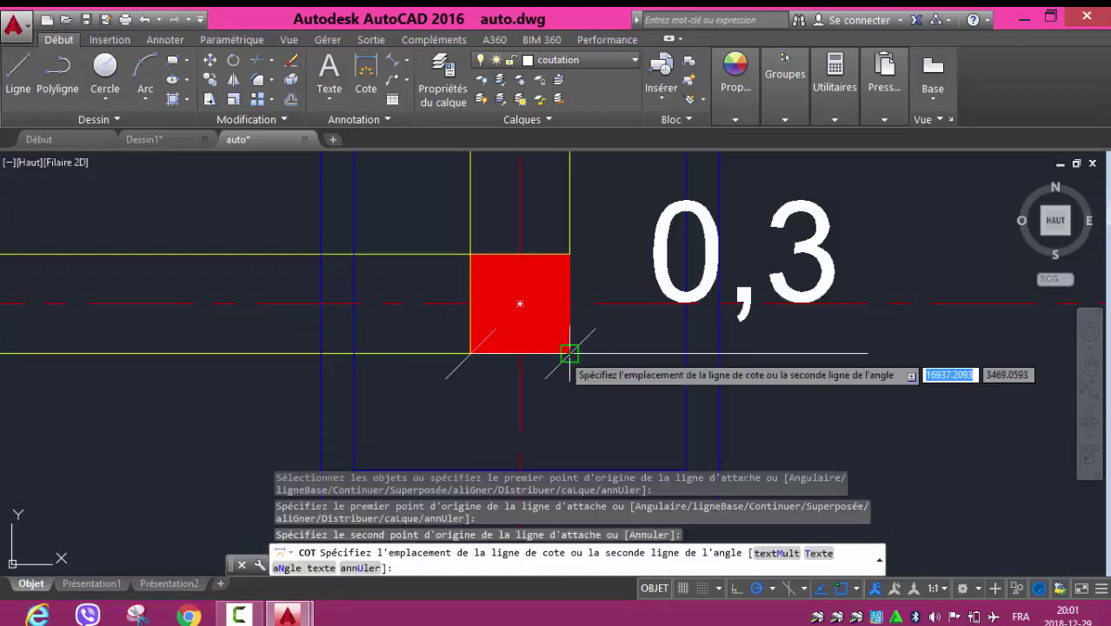
click(569, 373)
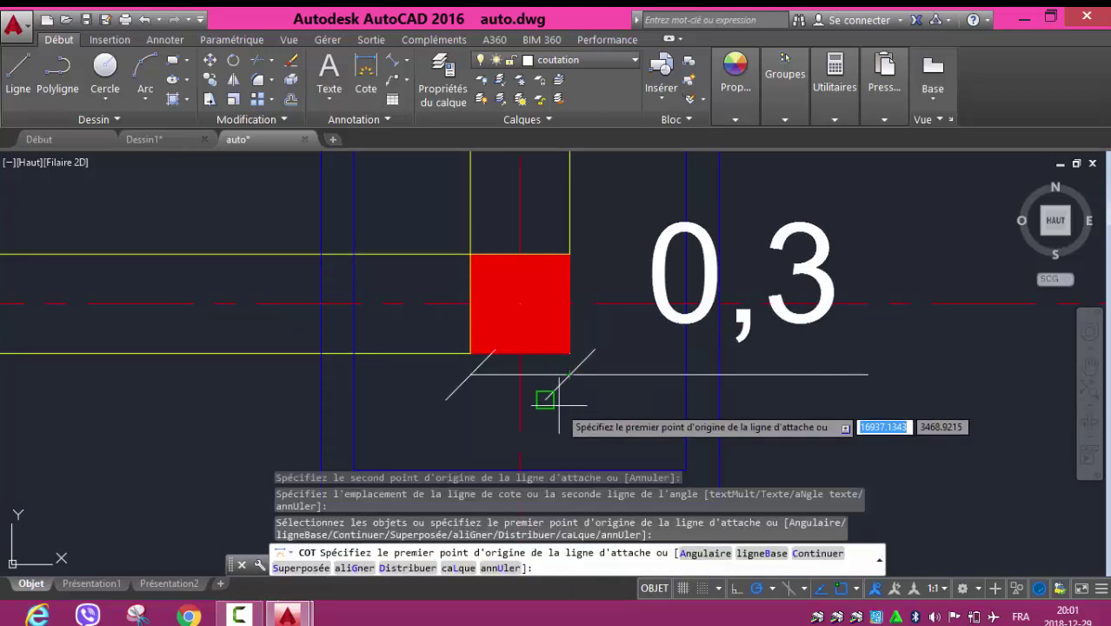
key(Escape)
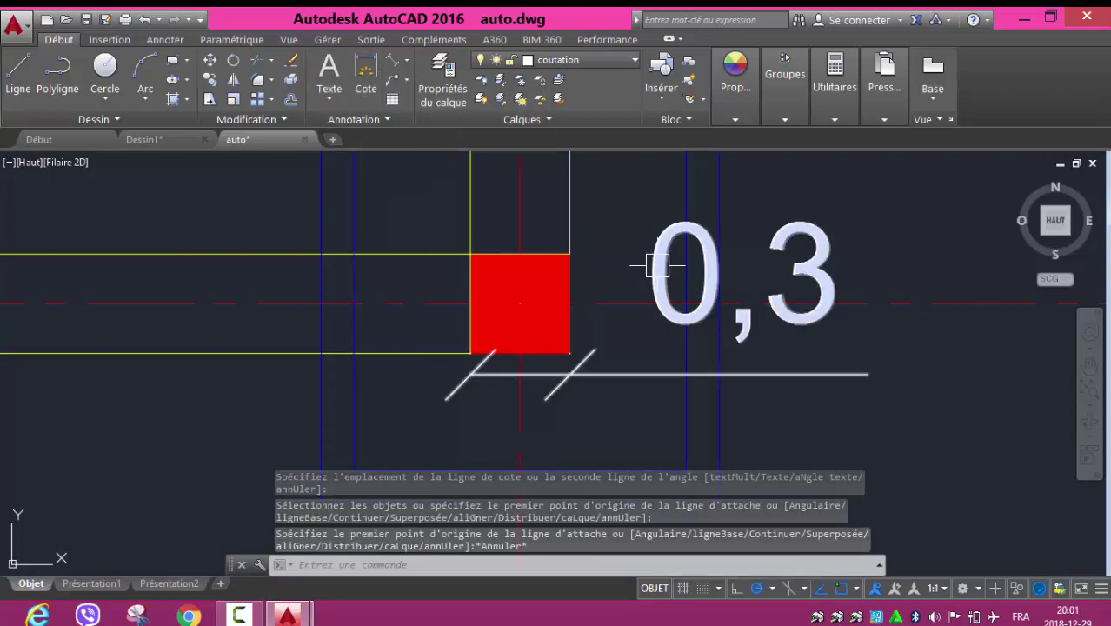
- Dimension the column's right side between its lower-right and upper-right corners, then select both dimensions
click(356, 77)
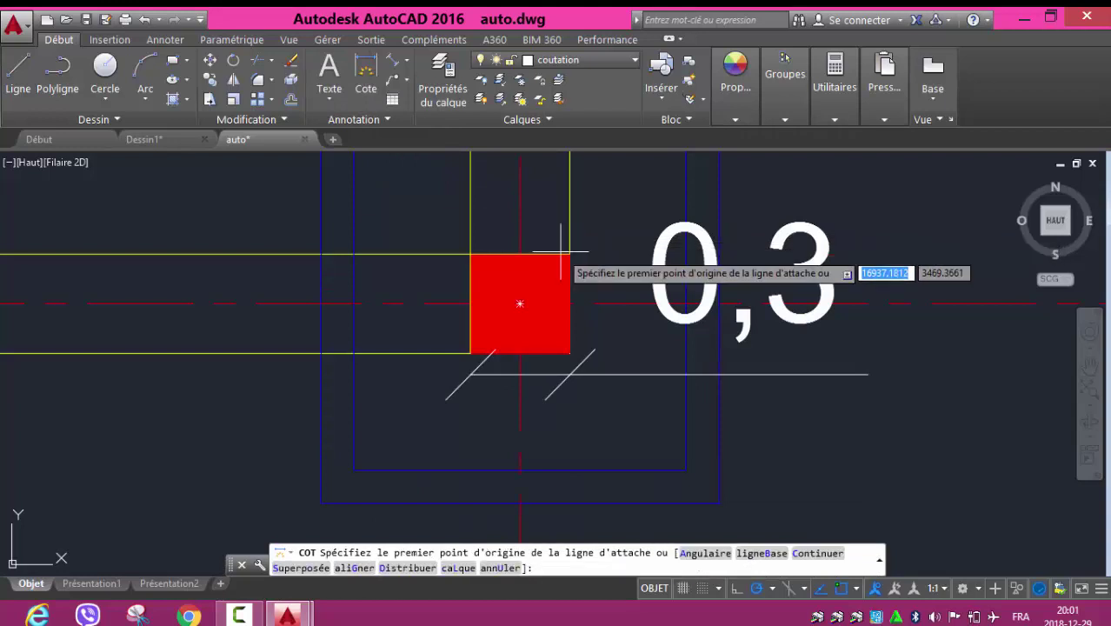
click(569, 253)
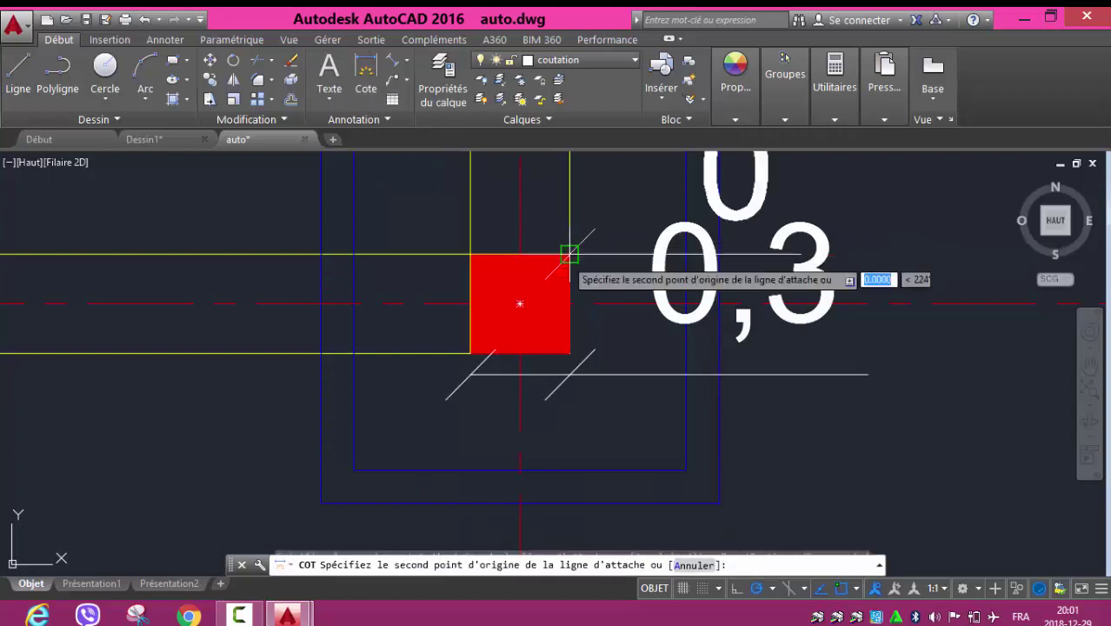
click(569, 354)
key(Escape)
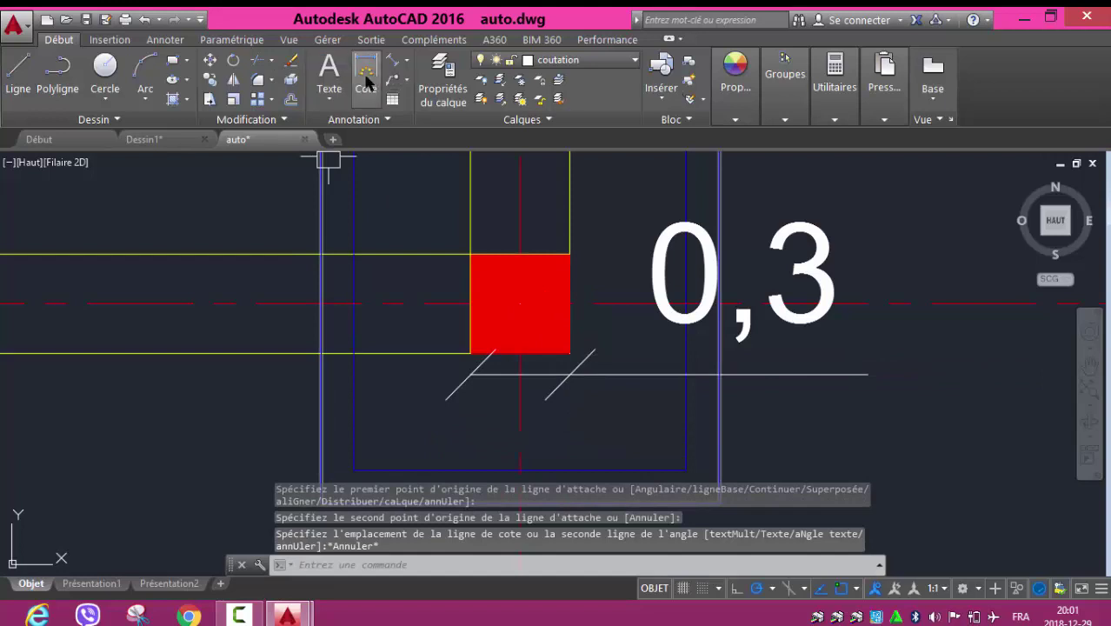
click(365, 81)
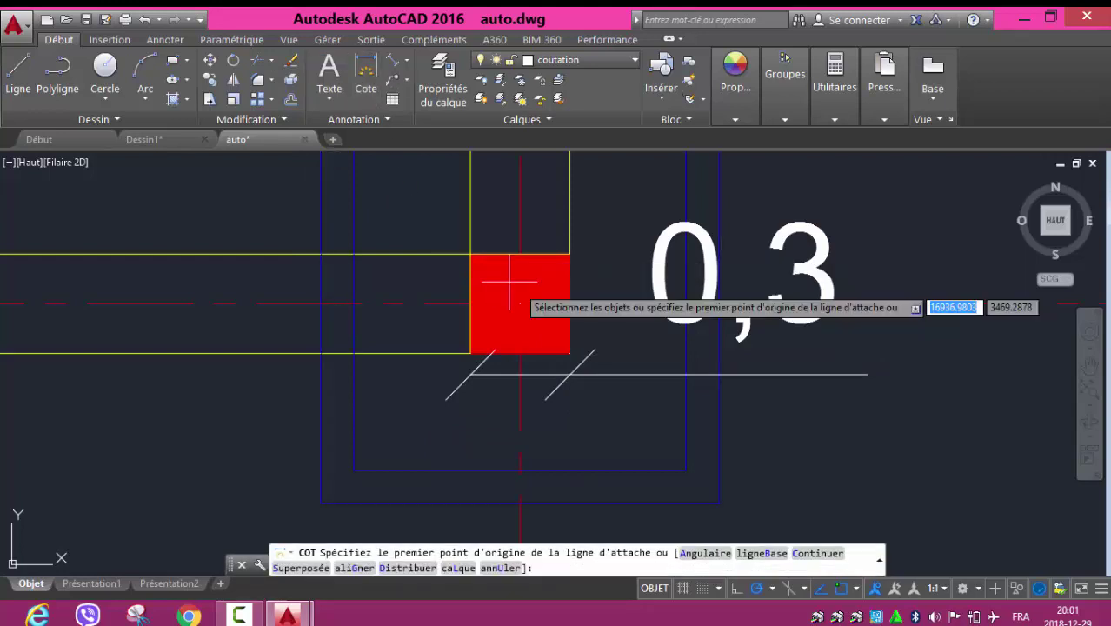
click(570, 353)
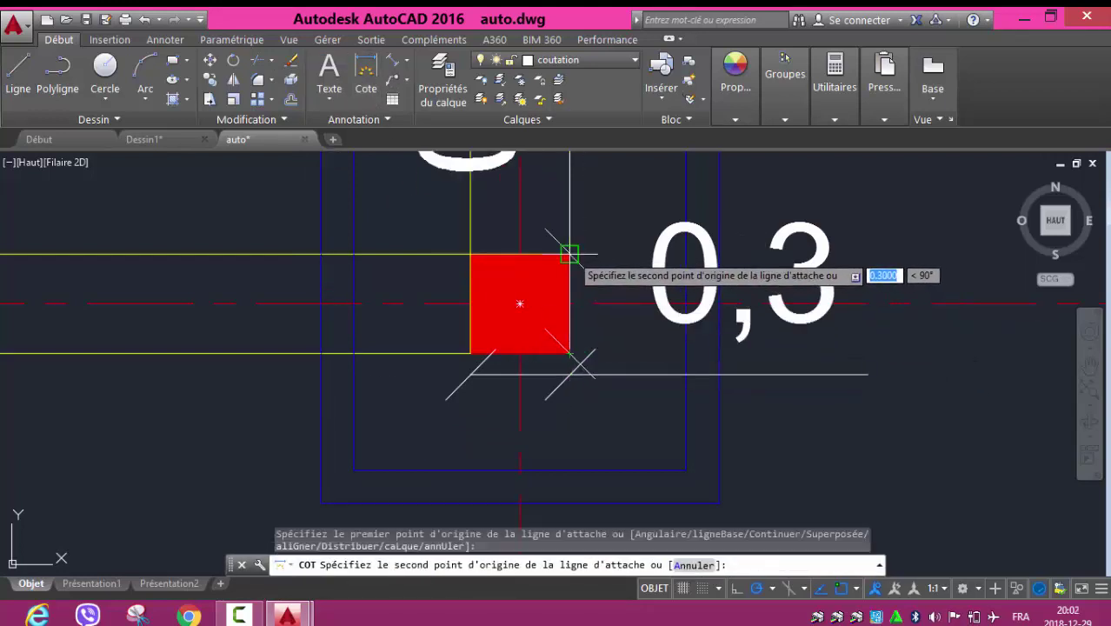
click(569, 254)
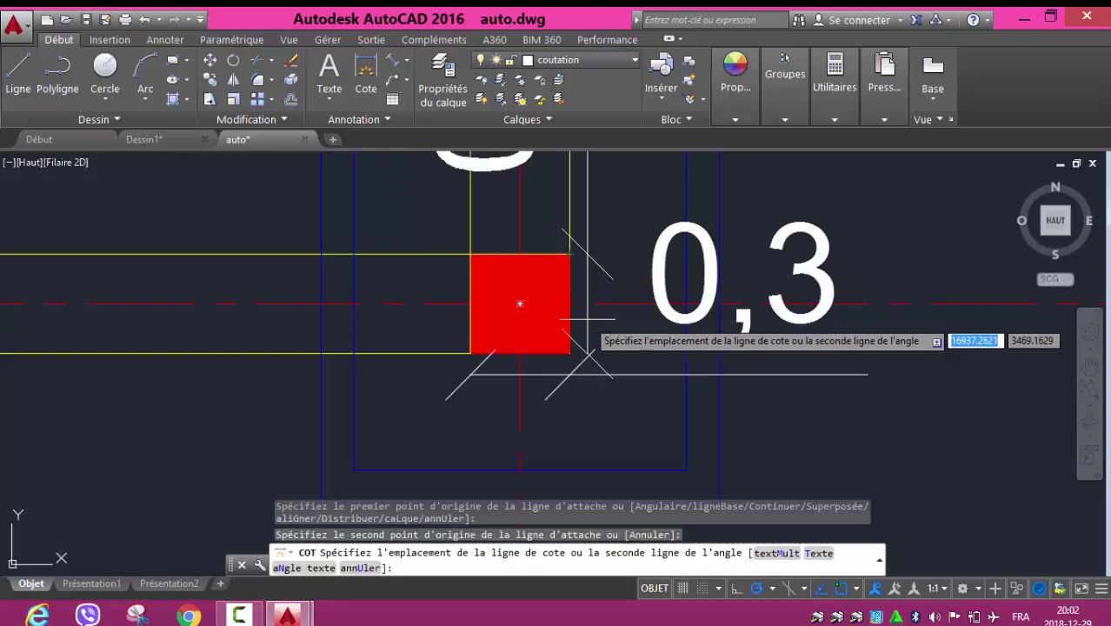
key(Escape)
key(Escape)
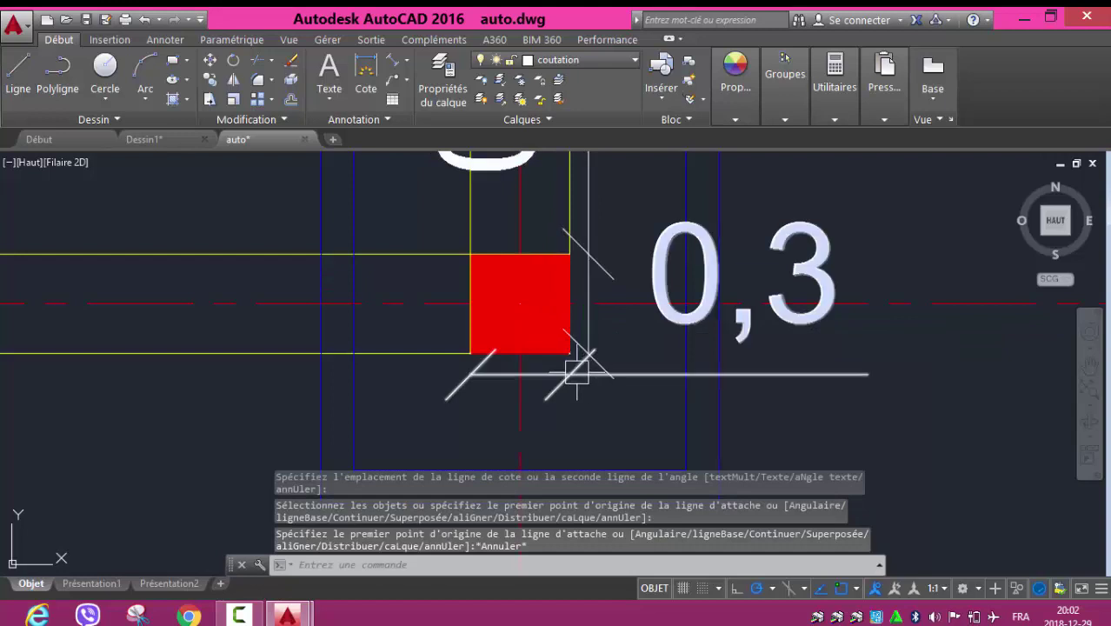
click(576, 374)
click(588, 336)
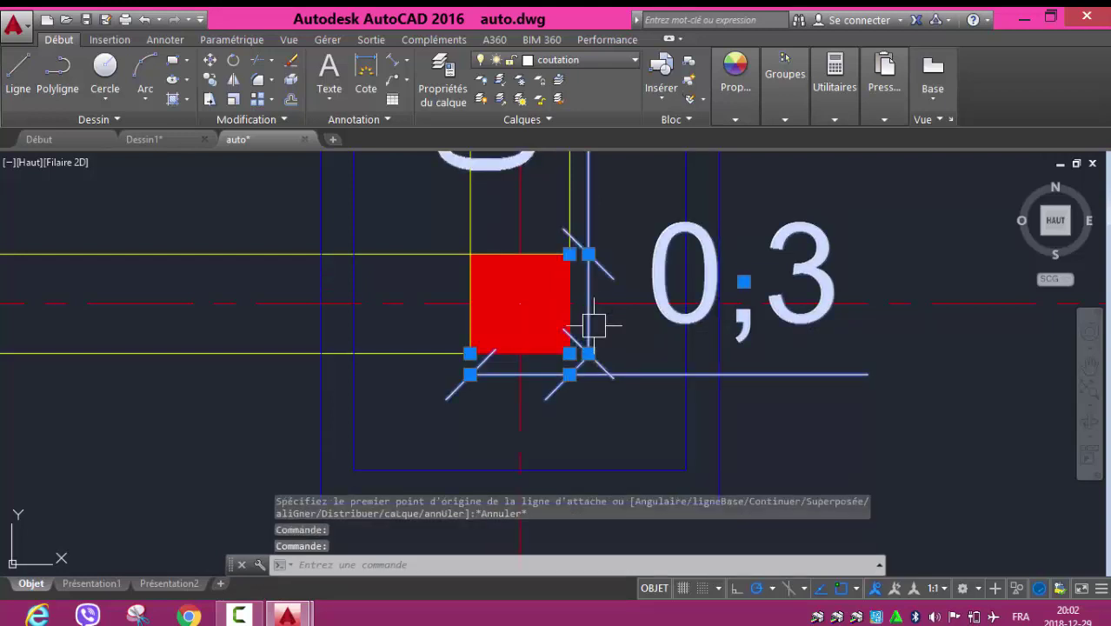
- Apply the mustintérieur style to the column dimensions and delete the overlapping duplicate
click(354, 119)
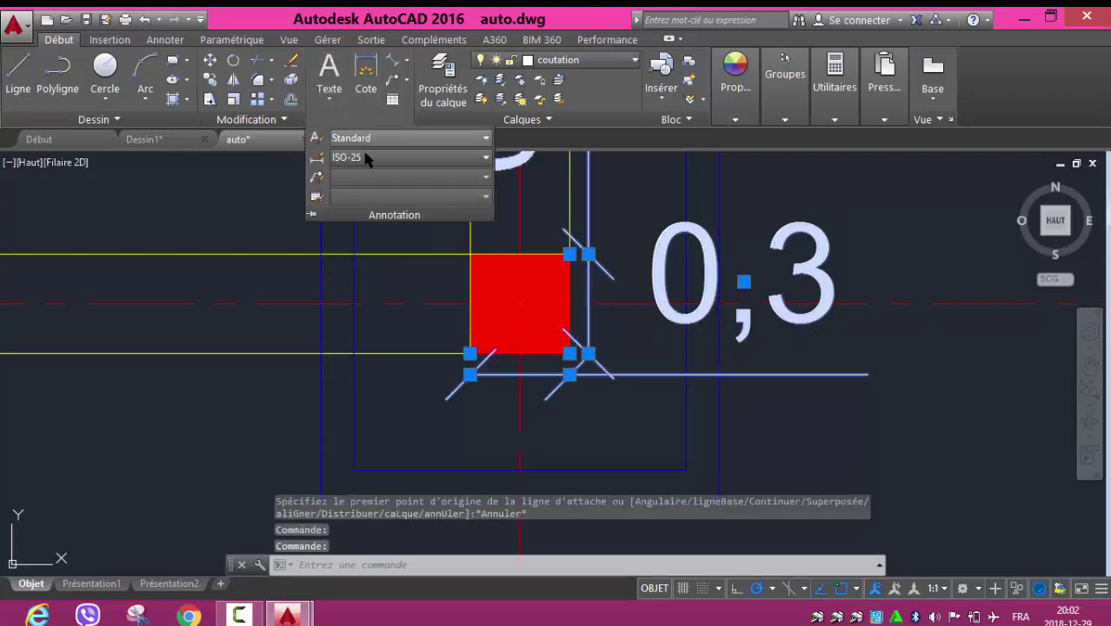
click(373, 158)
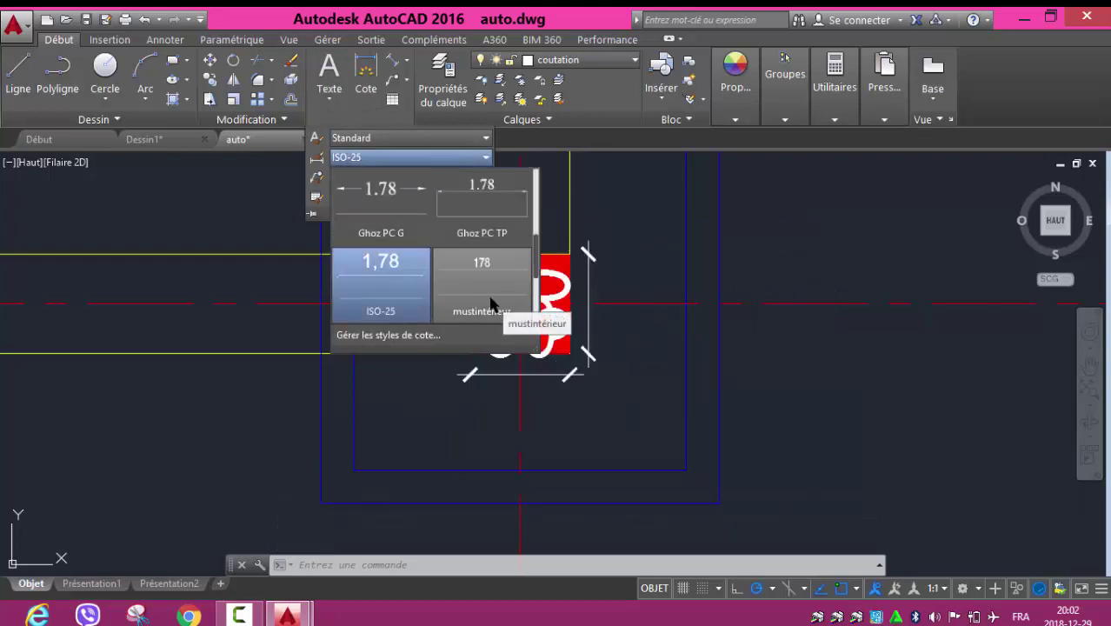
click(454, 291)
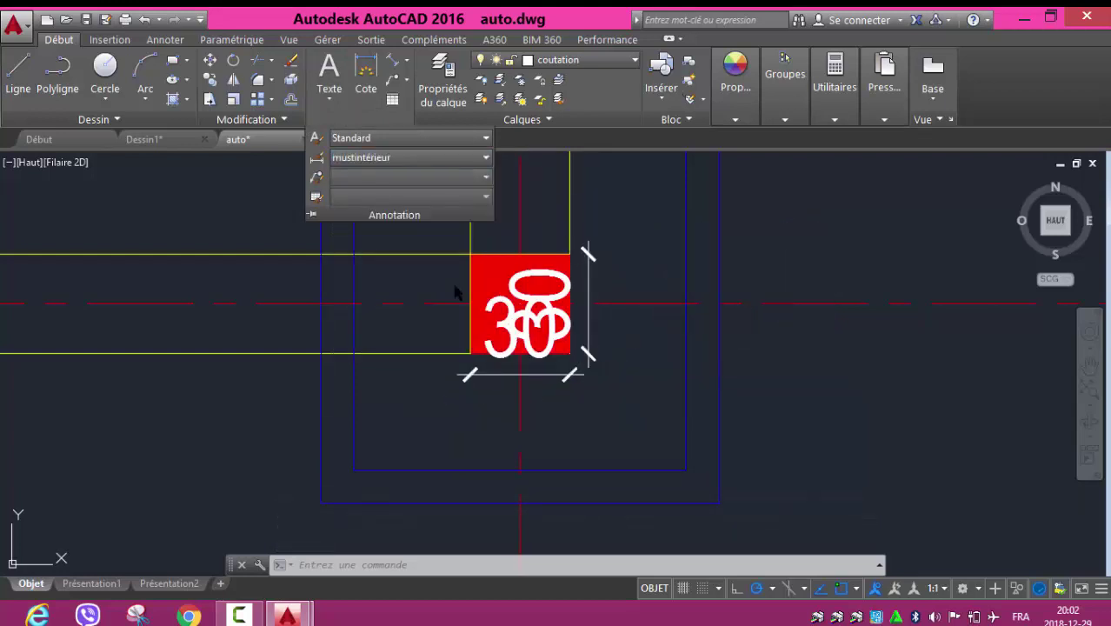
click(587, 319)
key(Escape)
click(591, 323)
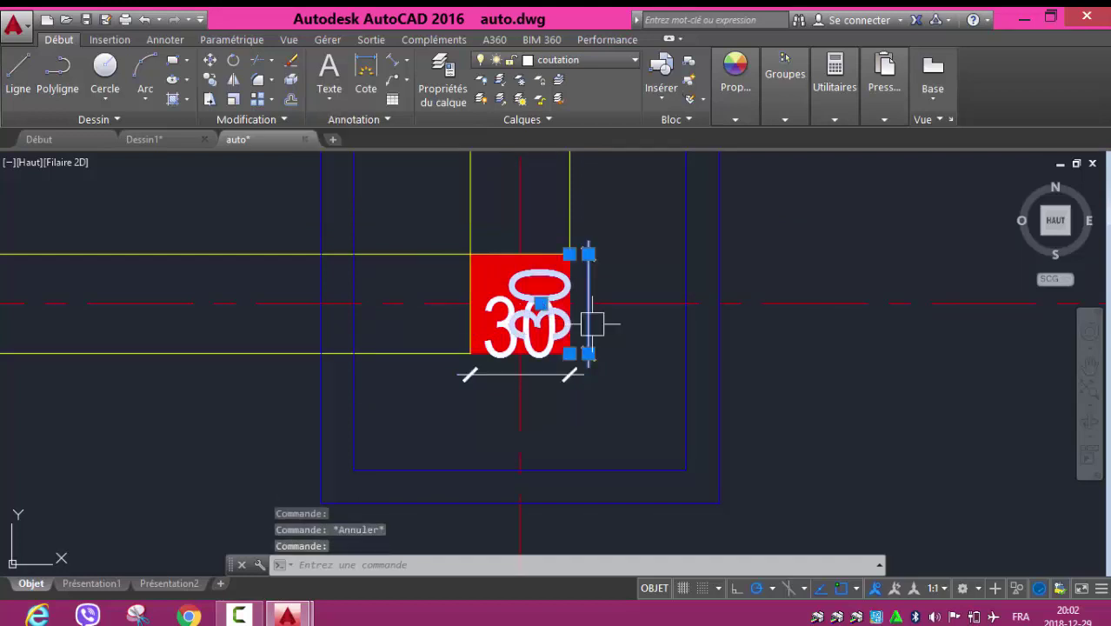
key(Delete)
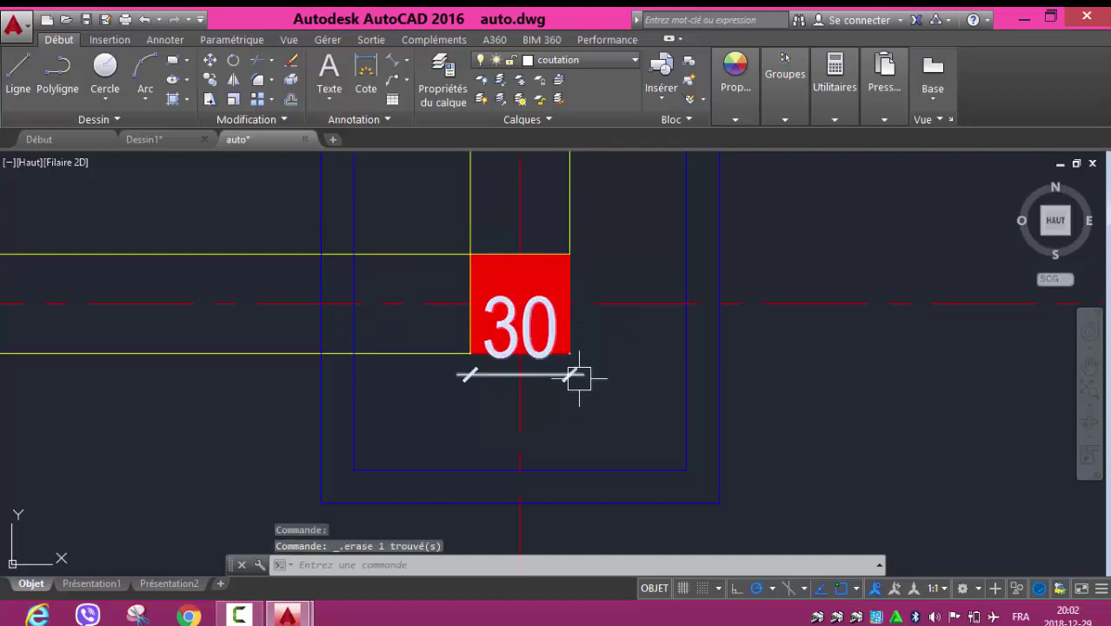
- Stretch the 30 dimension down to sit just below the column, removing a stray object
click(550, 375)
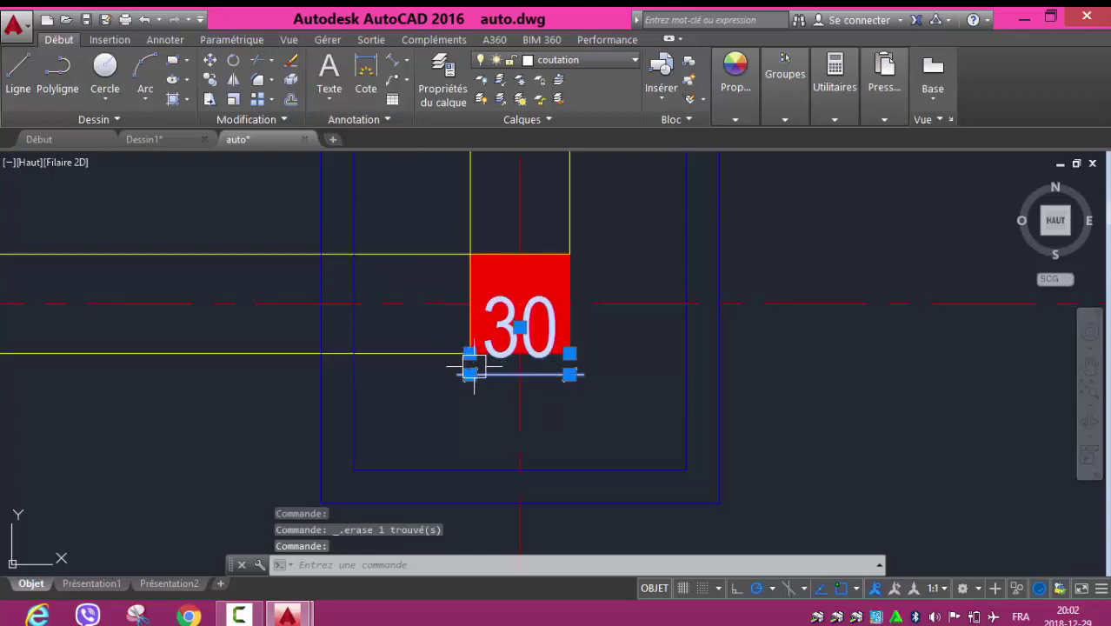
click(470, 373)
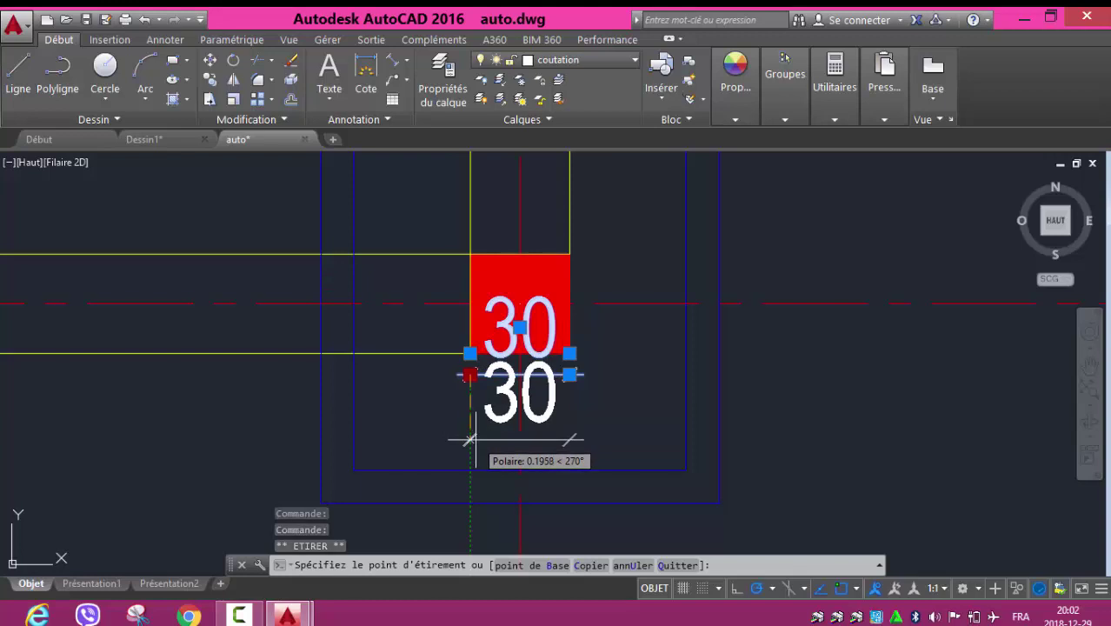
key(Escape)
click(469, 373)
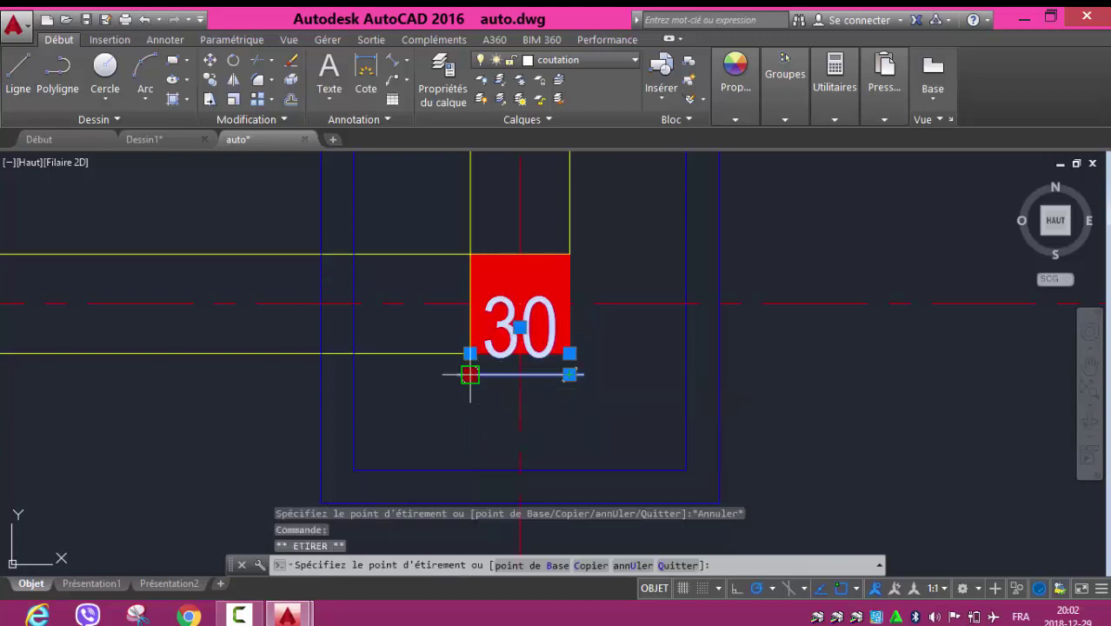
click(469, 432)
key(Escape)
scroll(634, 380, down, 3)
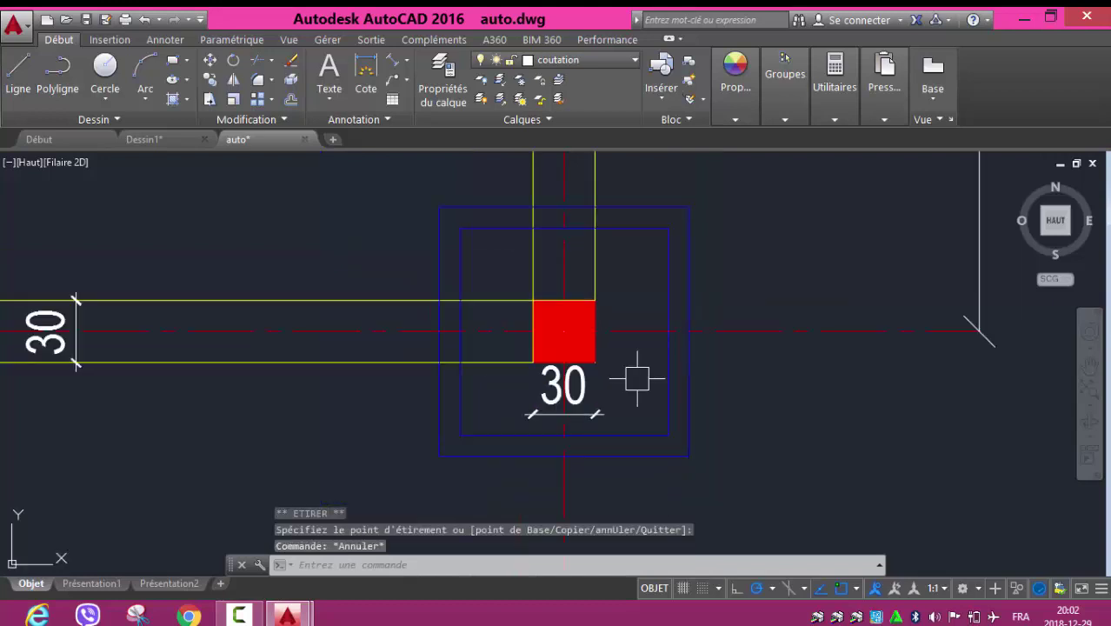
scroll(412, 404, down, 2)
scroll(384, 329, down, 2)
key(Delete)
- Dimension the footing's full width below it and restyle it to mustintérieur so it reads 120
scroll(370, 418, down, 4)
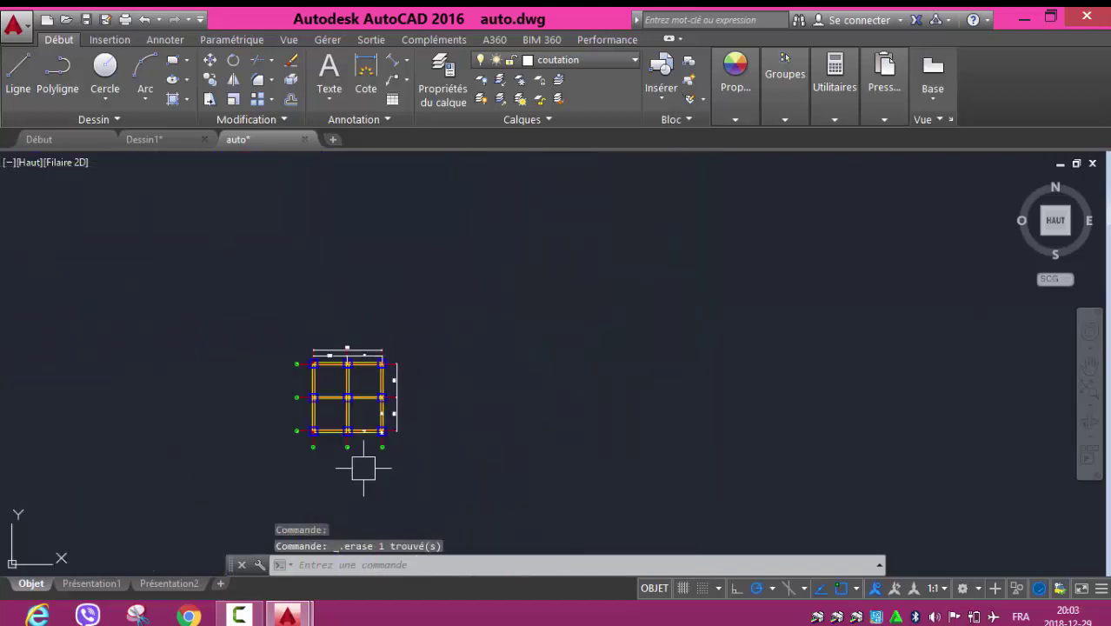
scroll(330, 417, up, 2)
scroll(290, 409, up, 5)
scroll(286, 414, up, 7)
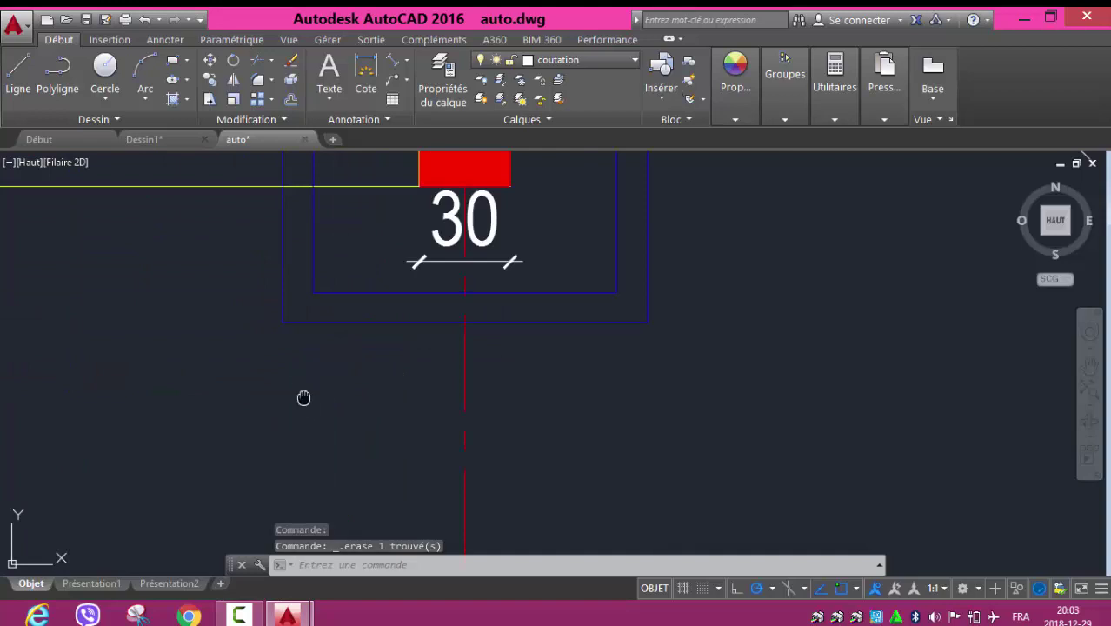
middle_drag(302, 397, 250, 426)
click(361, 75)
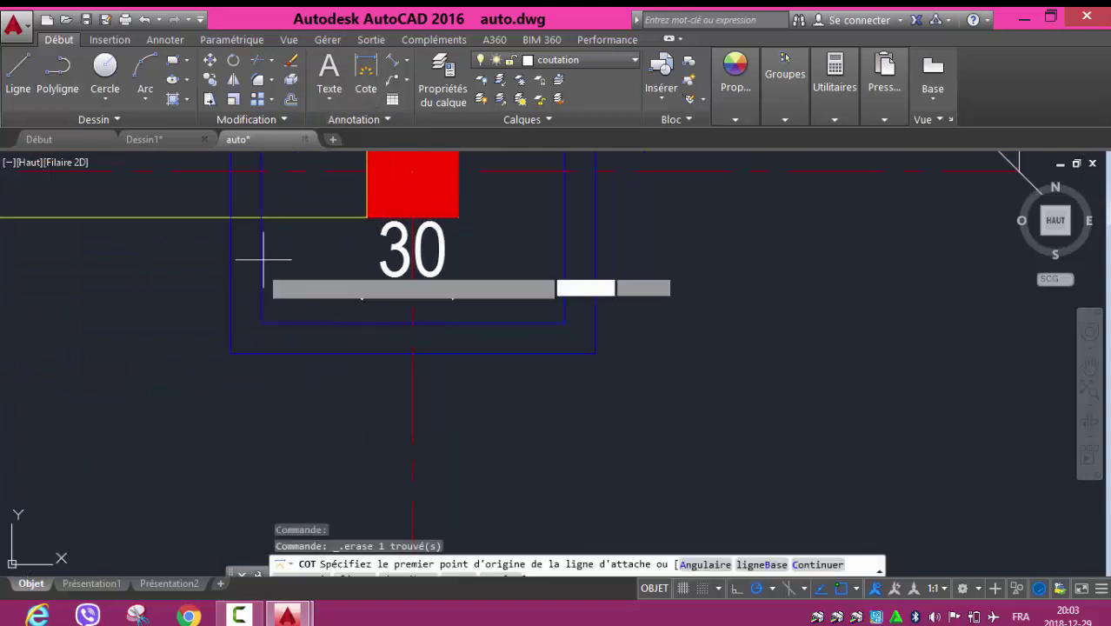
click(232, 352)
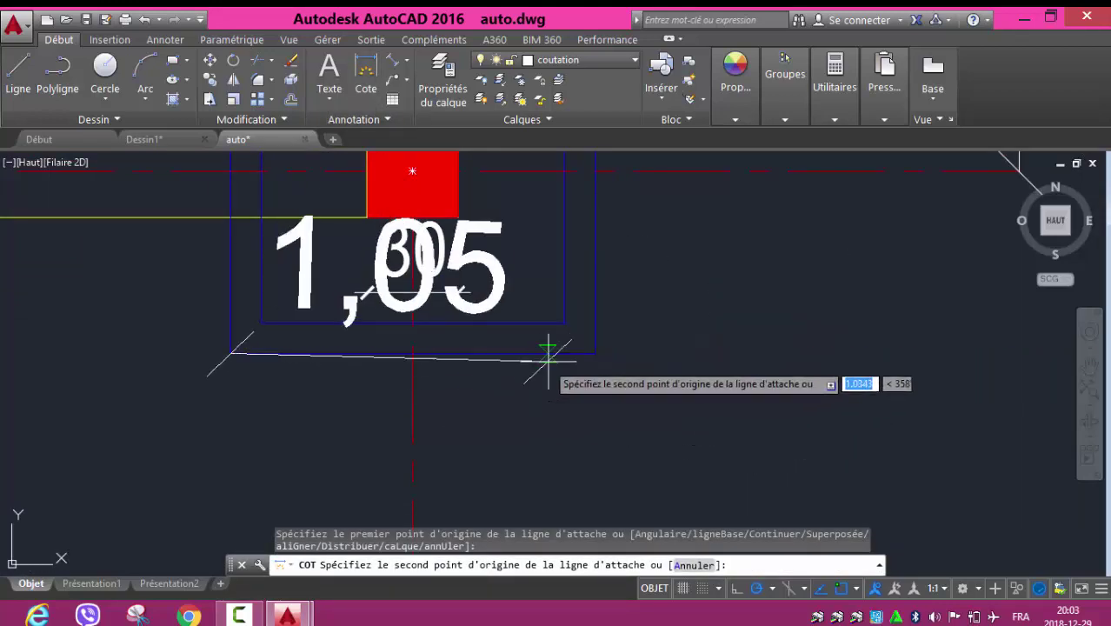
click(595, 353)
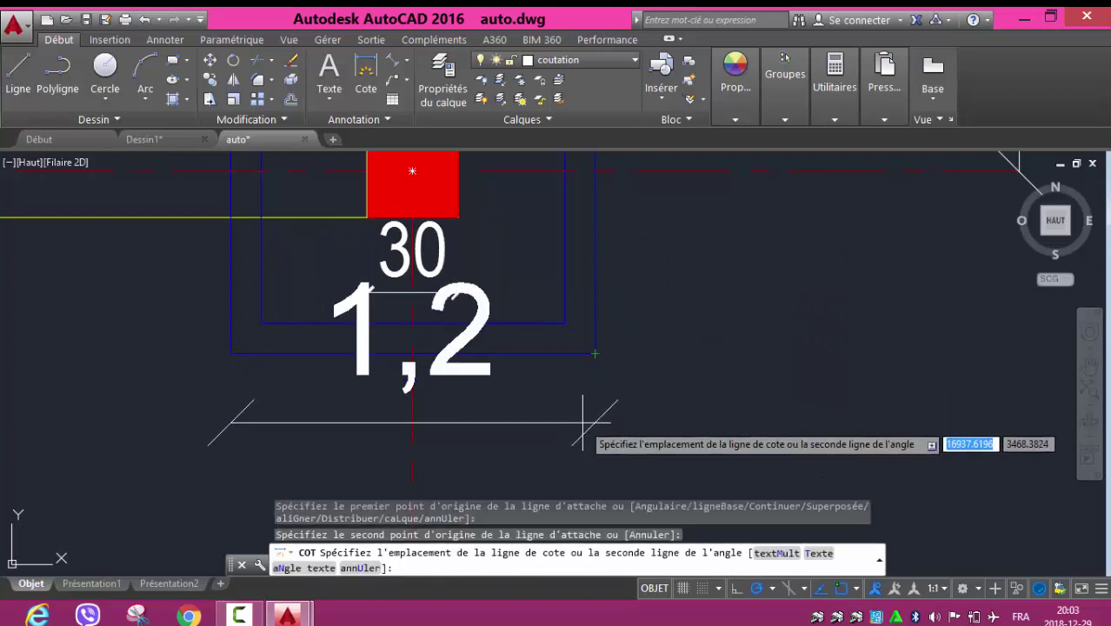
click(496, 423)
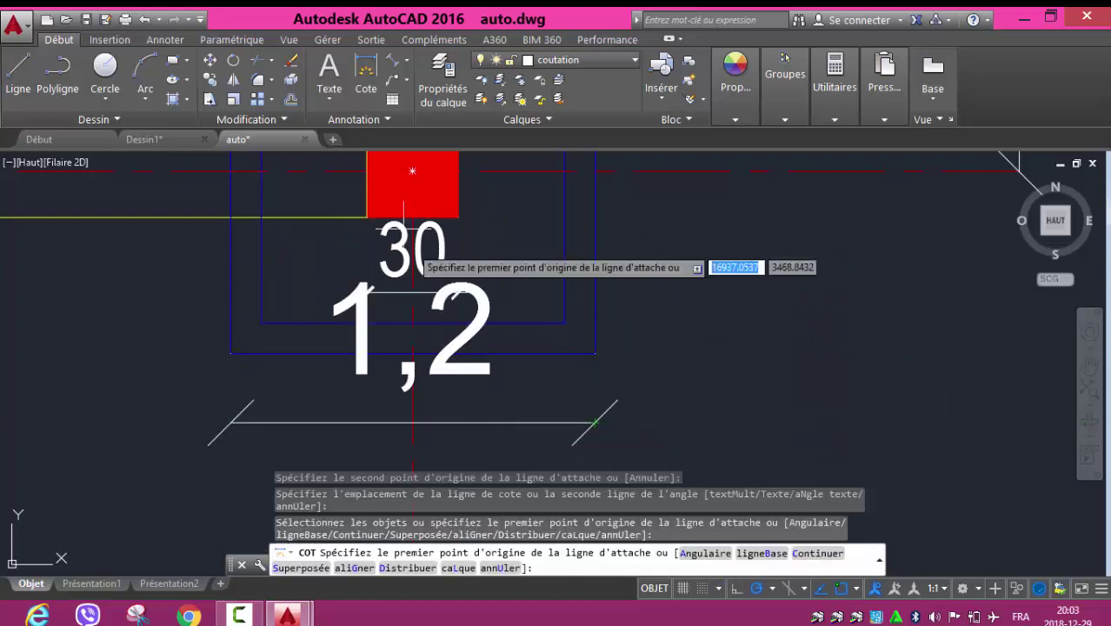
key(Escape)
click(447, 377)
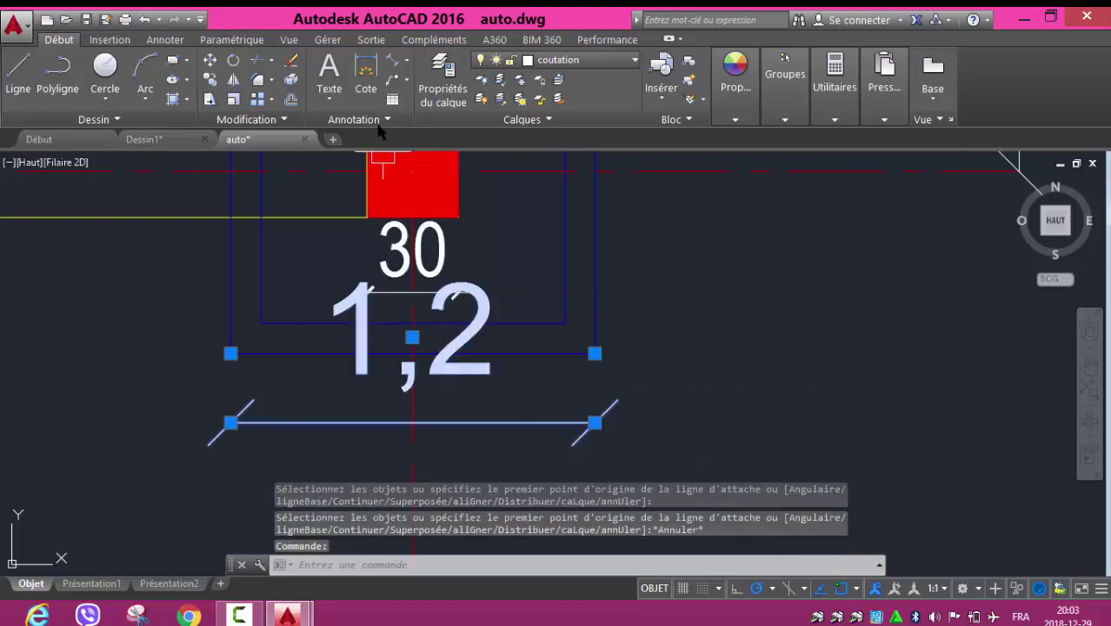
click(375, 119)
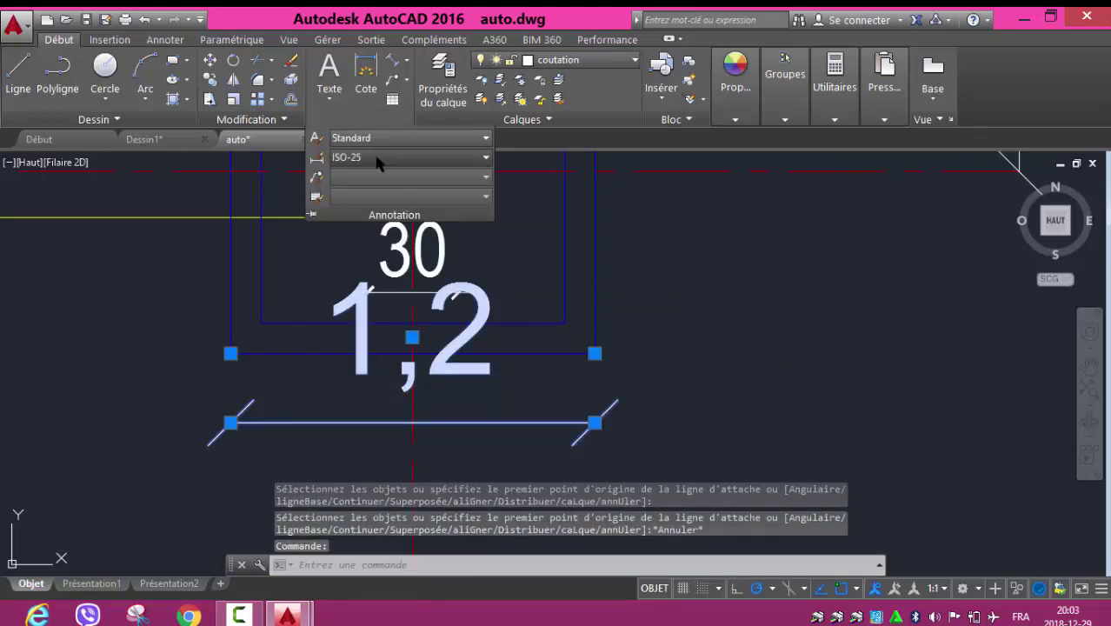
click(340, 158)
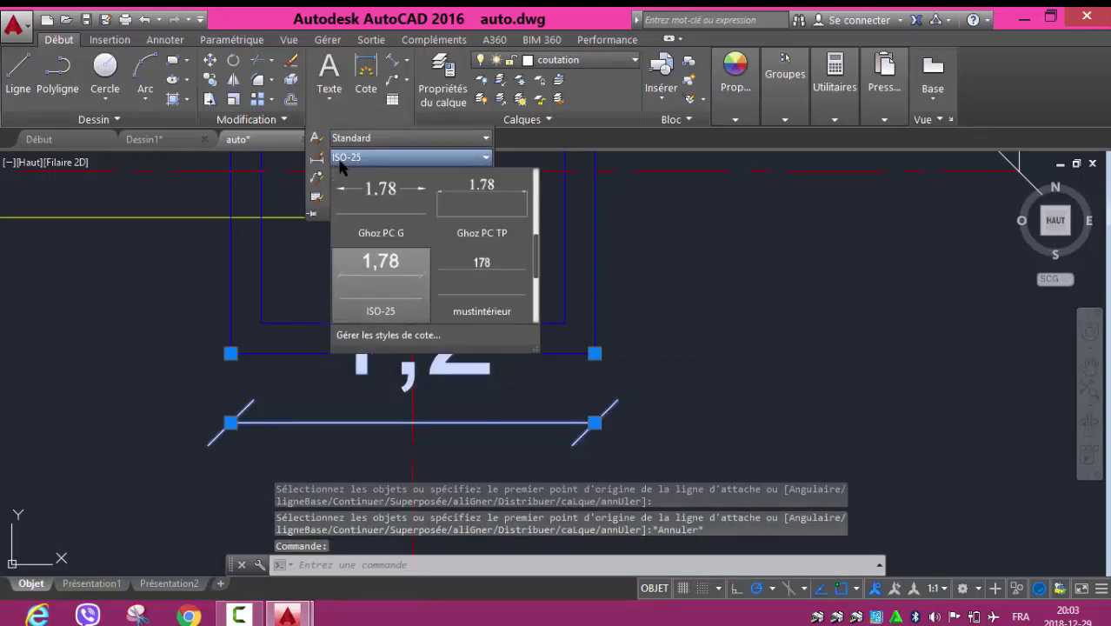
click(476, 280)
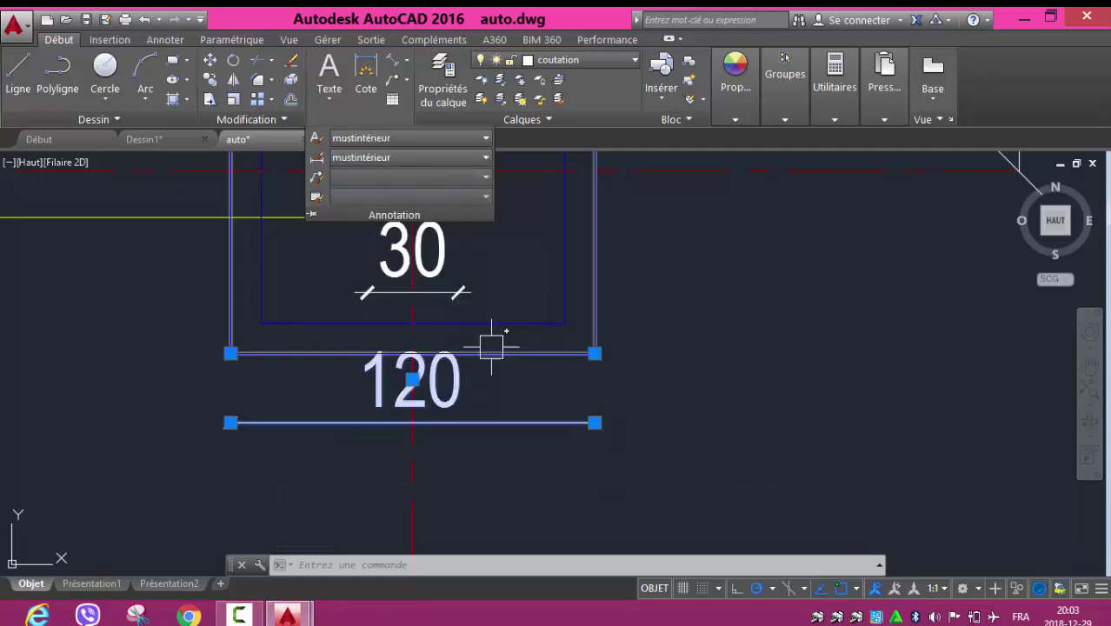
key(Escape)
- Add the small vertical 10 casing-offset dimension at the column and give it the mustintérieur style
middle_drag(755, 325, 563, 442)
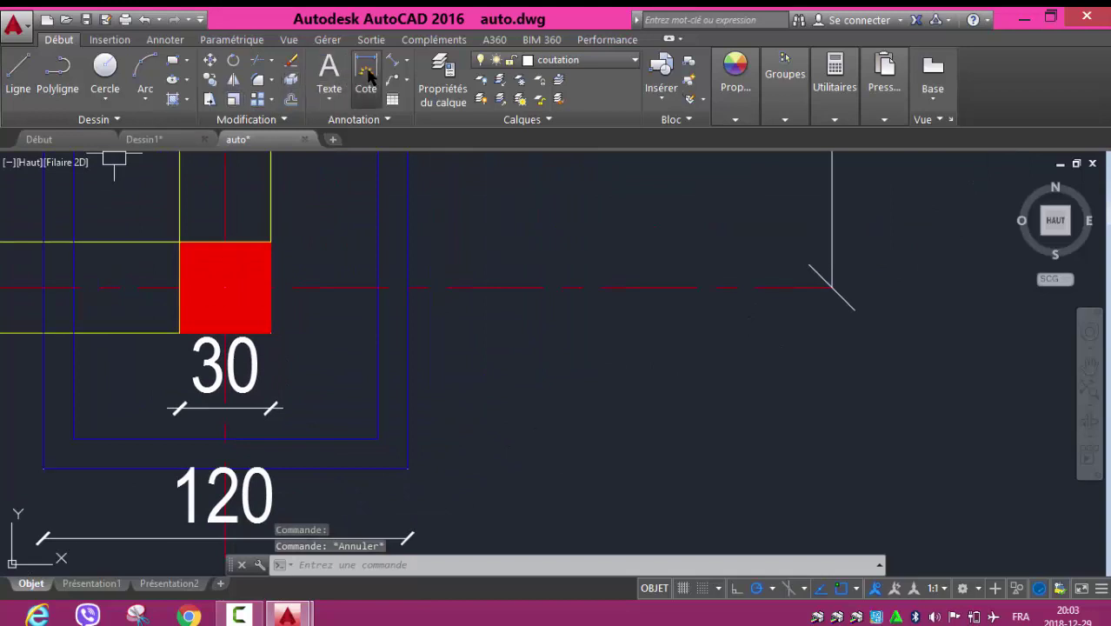
click(376, 439)
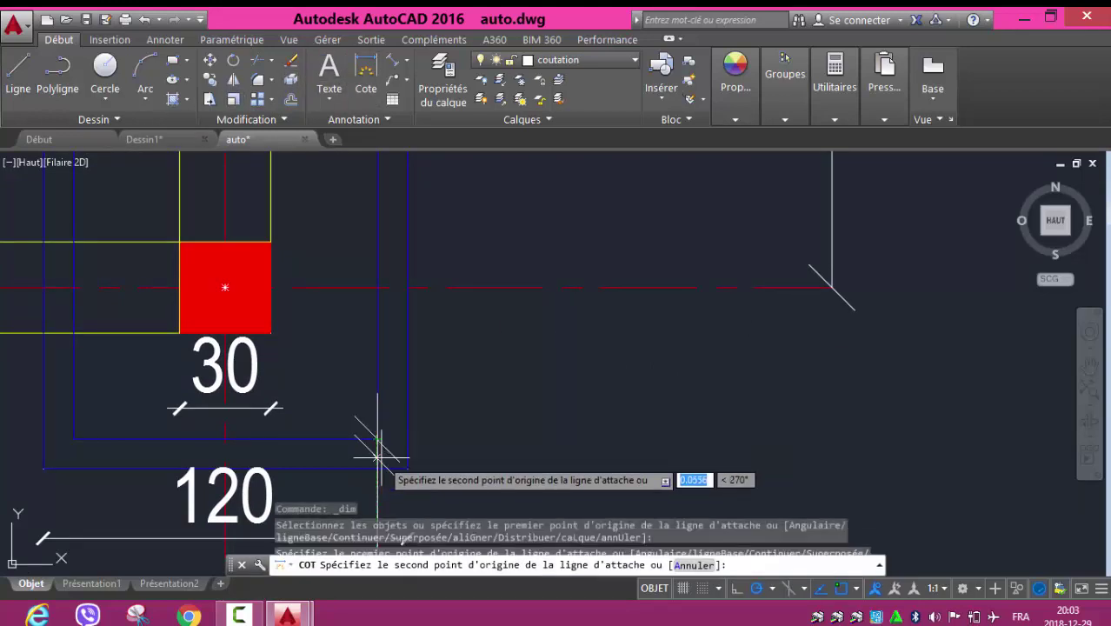
click(380, 471)
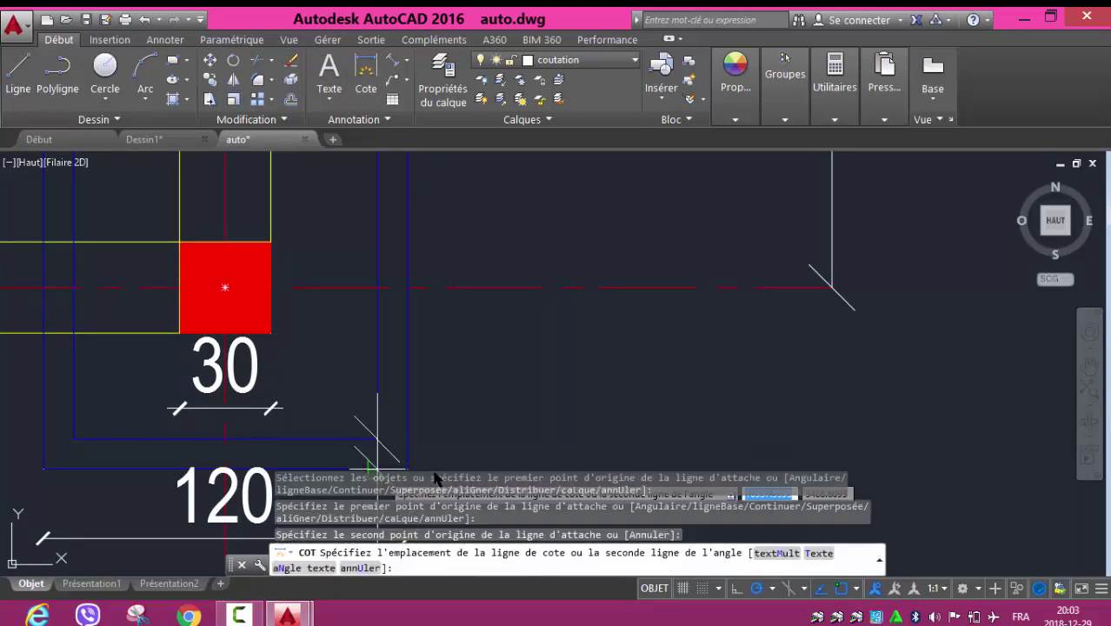
click(478, 425)
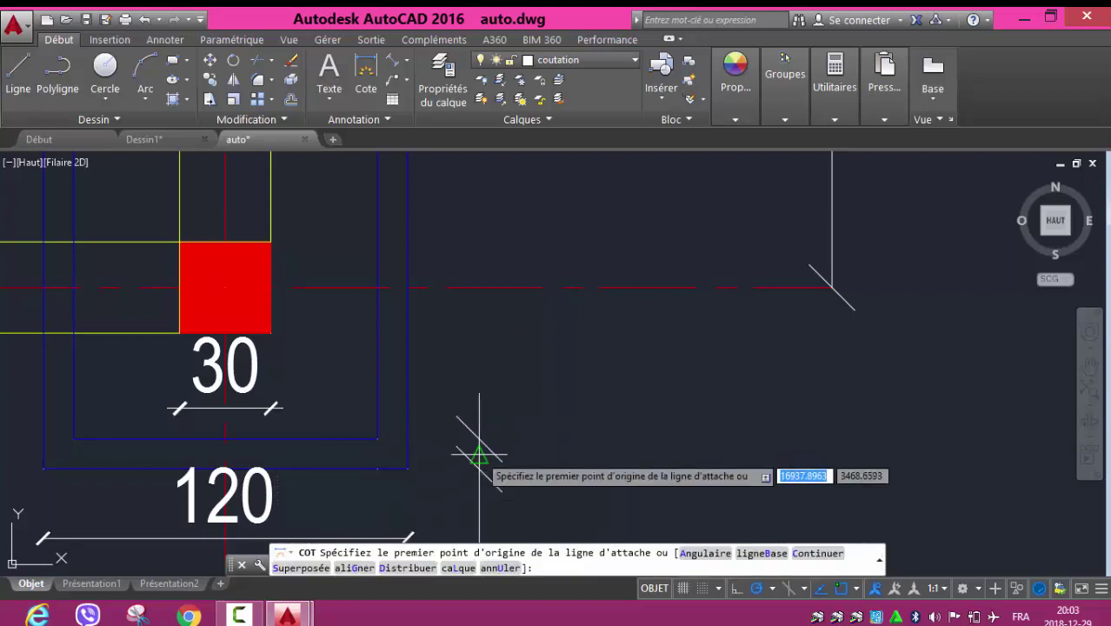
key(Escape)
click(479, 454)
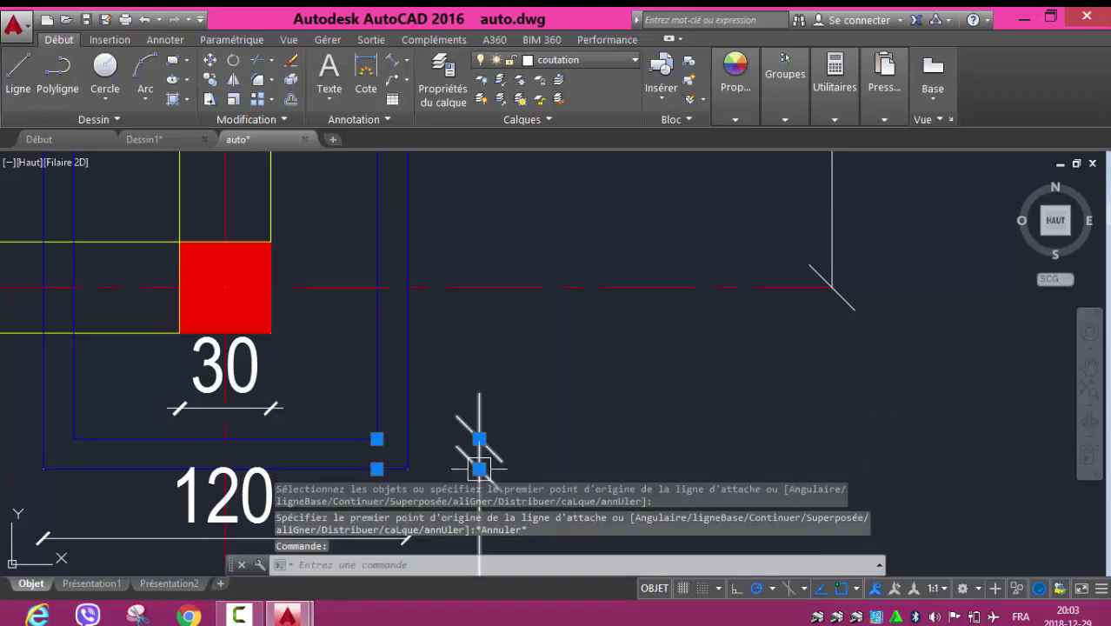
click(356, 121)
click(380, 169)
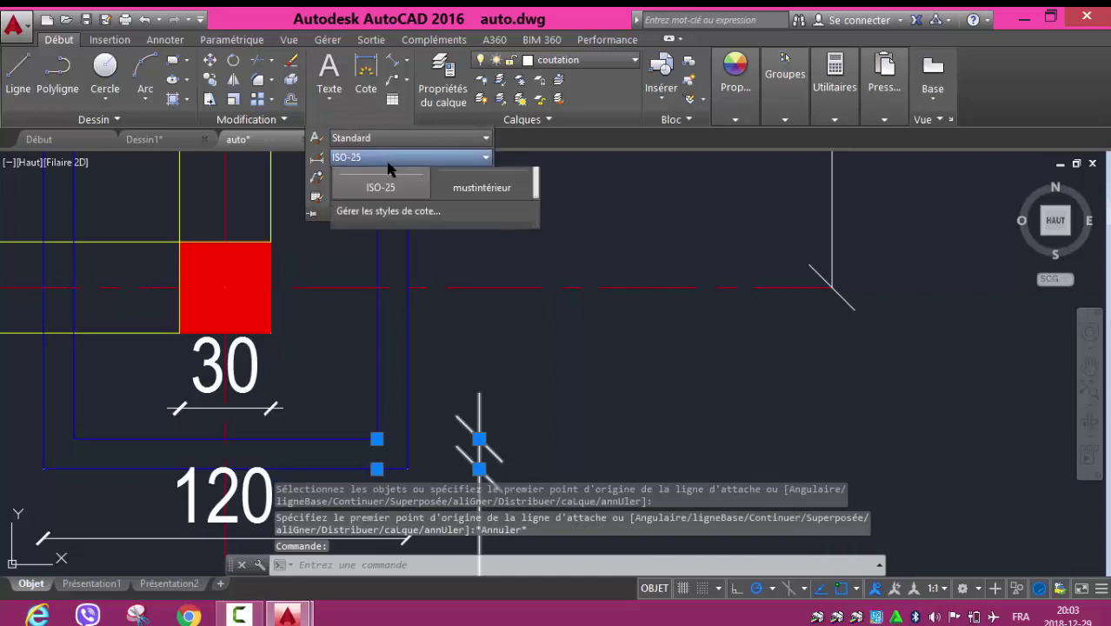
click(479, 287)
key(Escape)
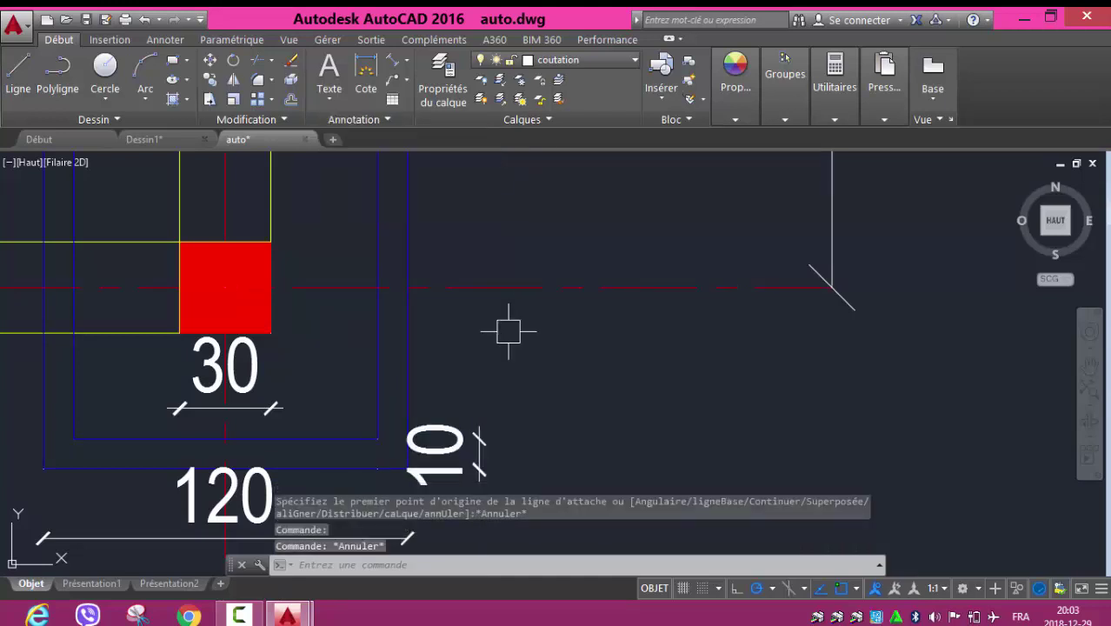
scroll(557, 365, down, 4)
scroll(561, 372, down, 3)
scroll(557, 394, down, 2)
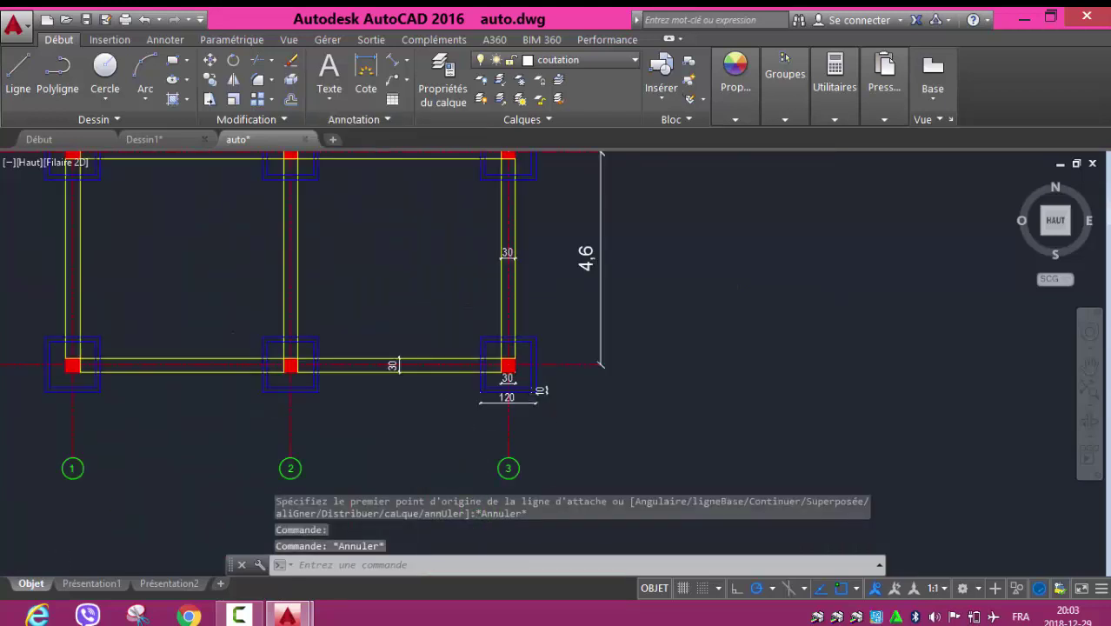
- Draw a rectangle from above-left to below-right enclosing the whole grid plan and its dimensions
scroll(543, 413, down, 2)
middle_drag(425, 425, 516, 428)
scroll(516, 429, down, 2)
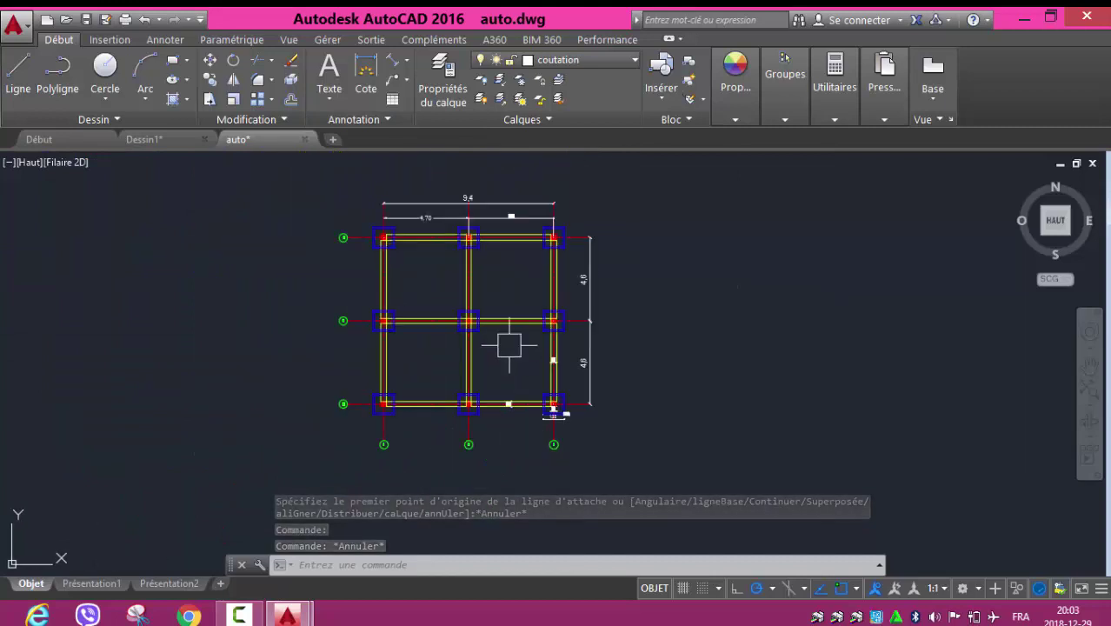
mouse_move(509, 347)
middle_down()
mouse_move(464, 367)
mouse_move(474, 387)
mouse_move(489, 371)
middle_up()
scroll(464, 361, up, 2)
scroll(477, 388, down, 2)
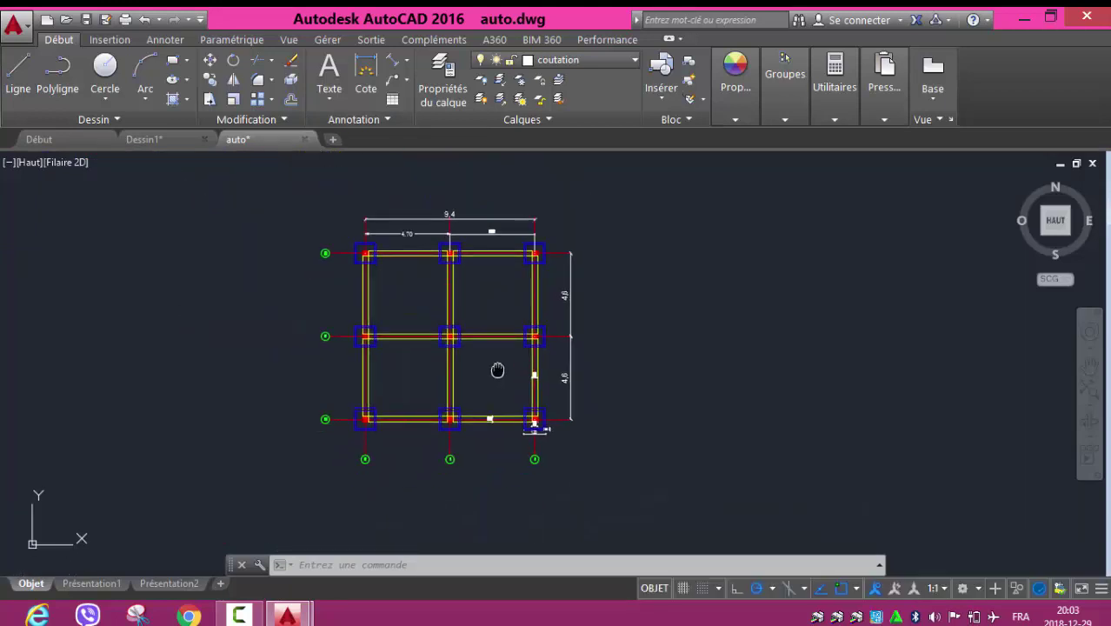
click(174, 62)
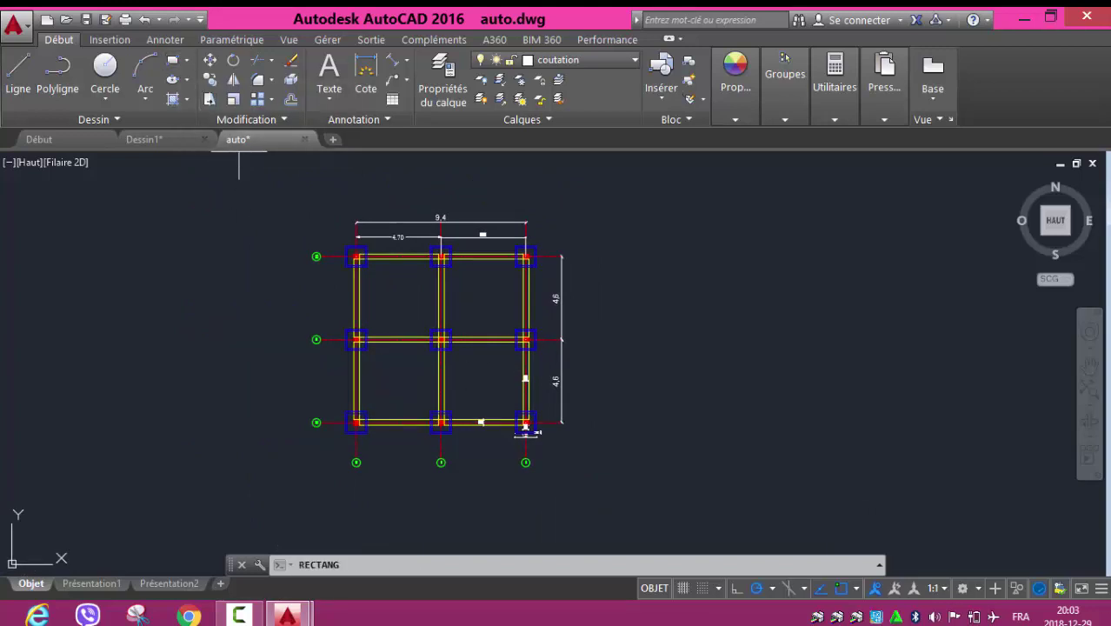
click(278, 171)
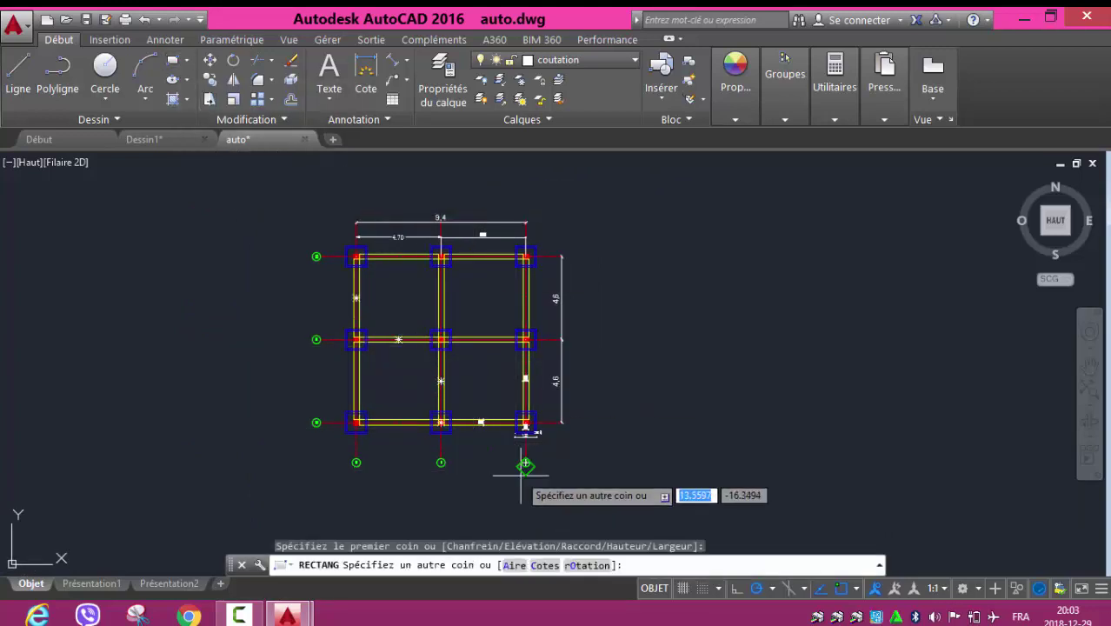
click(604, 501)
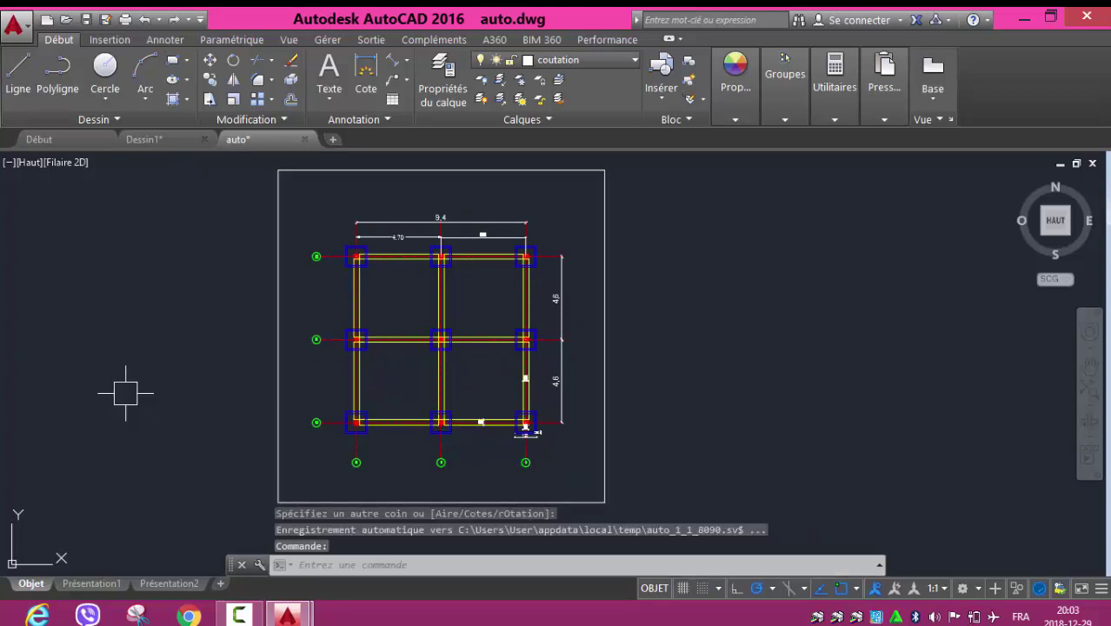
key(Escape)
scroll(236, 375, down, 1)
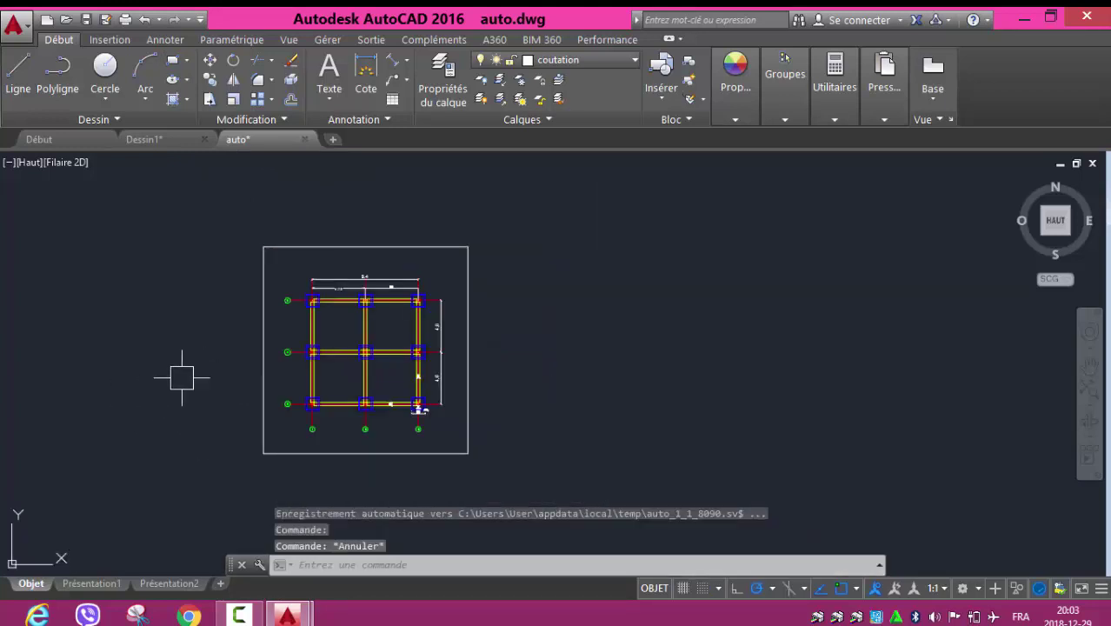
scroll(182, 377, up, 1)
middle_drag(219, 399, 129, 415)
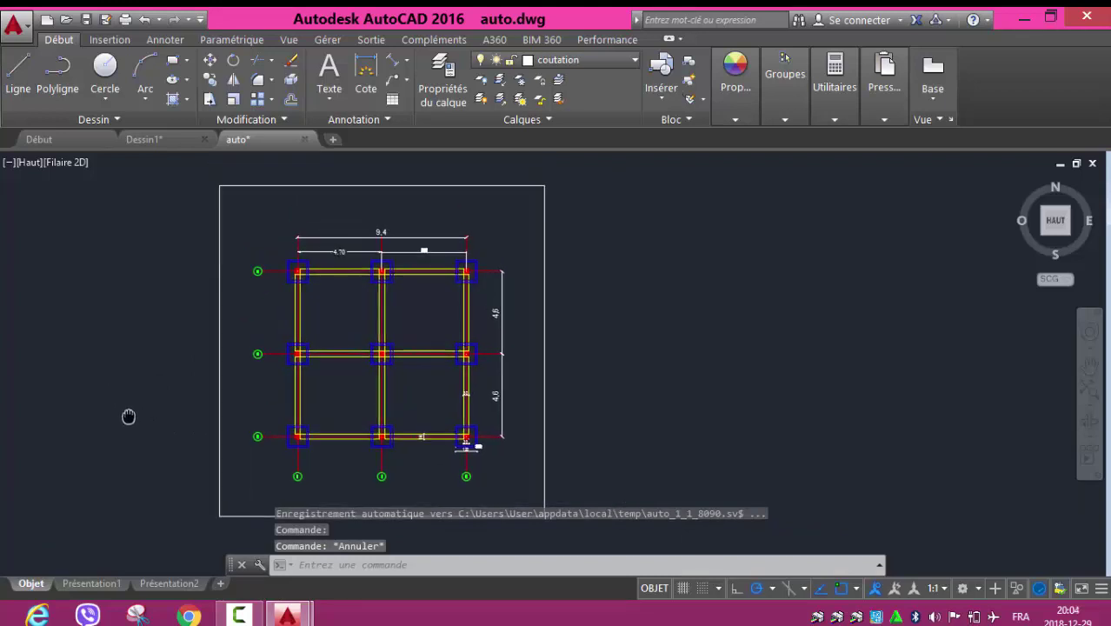
- Draw a horizontal line across the top of the border to separate a title band
click(18, 72)
click(220, 210)
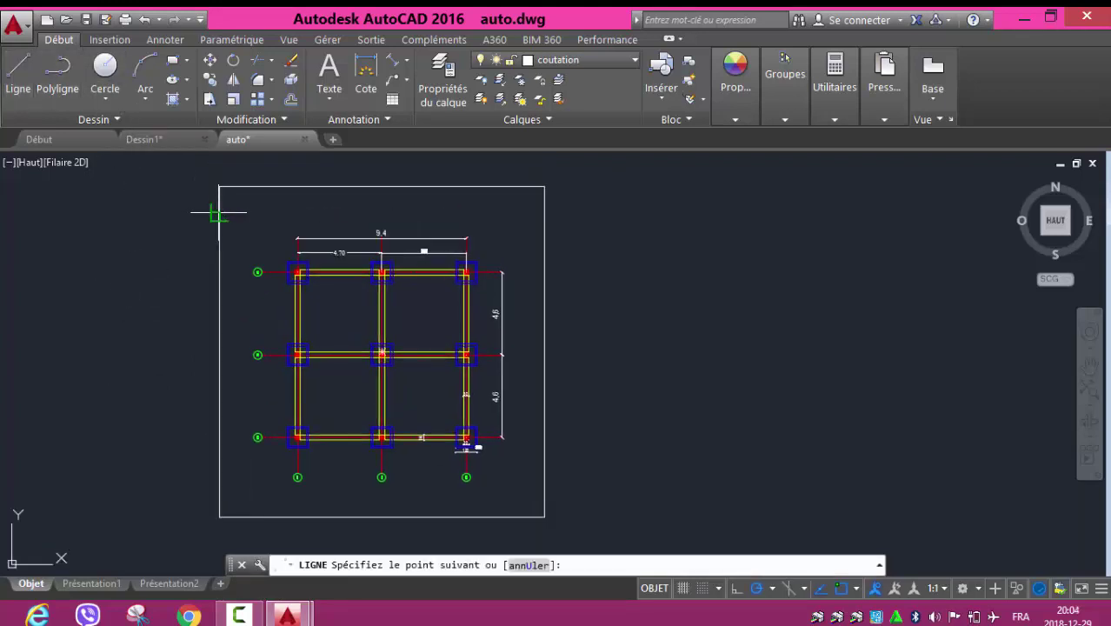
click(543, 211)
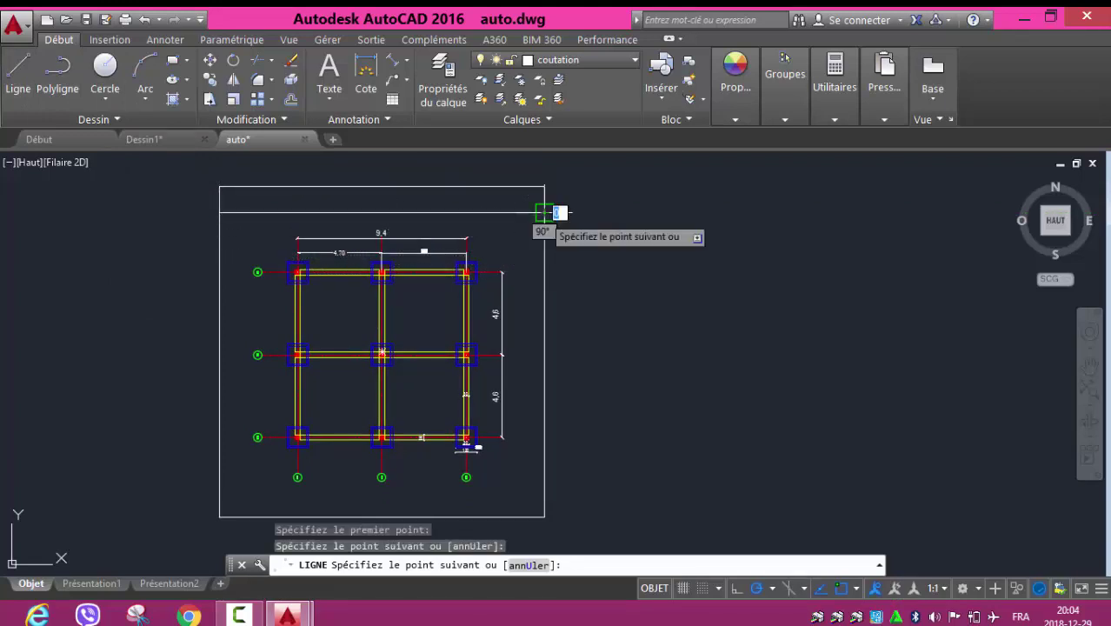
key(Escape)
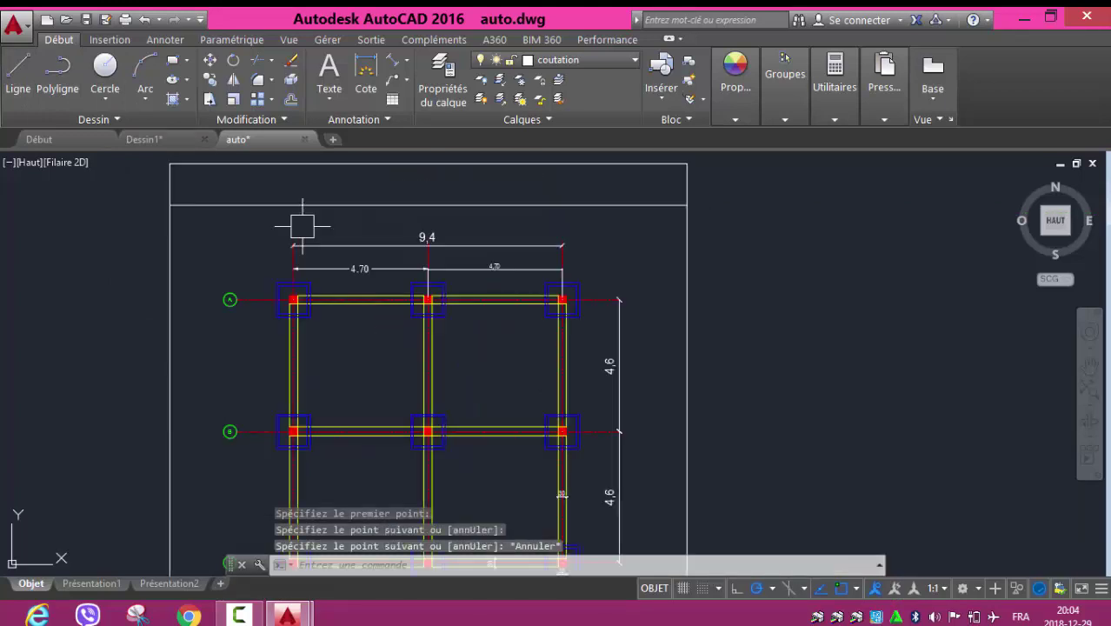
scroll(299, 223, up, 2)
- Write the multiline title 'CIVIL engineering algerie' inside the top band
click(329, 74)
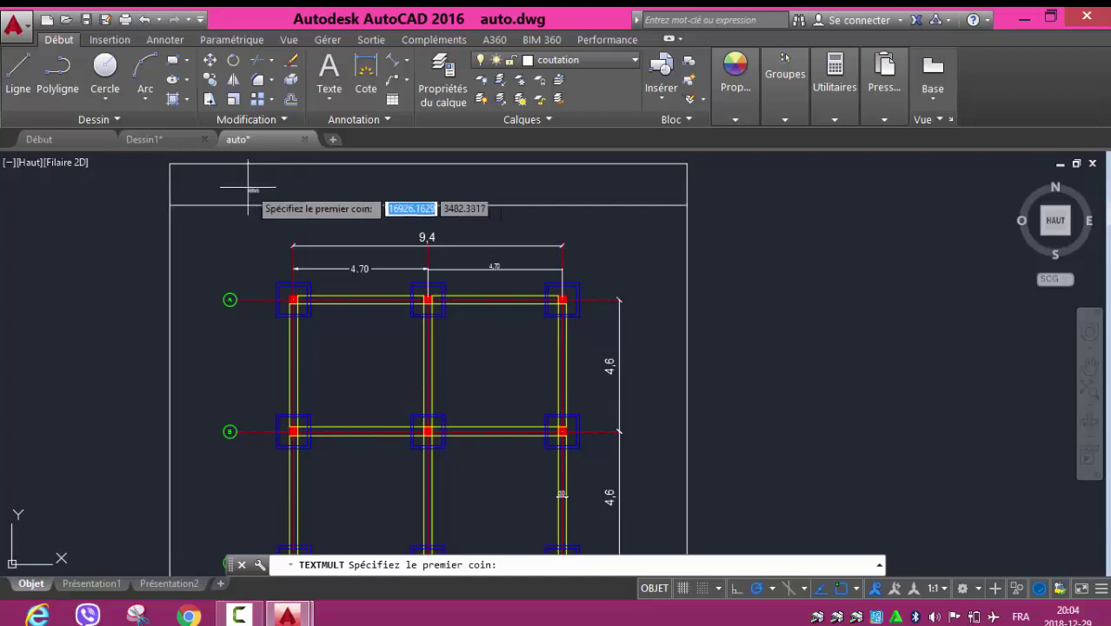
click(206, 162)
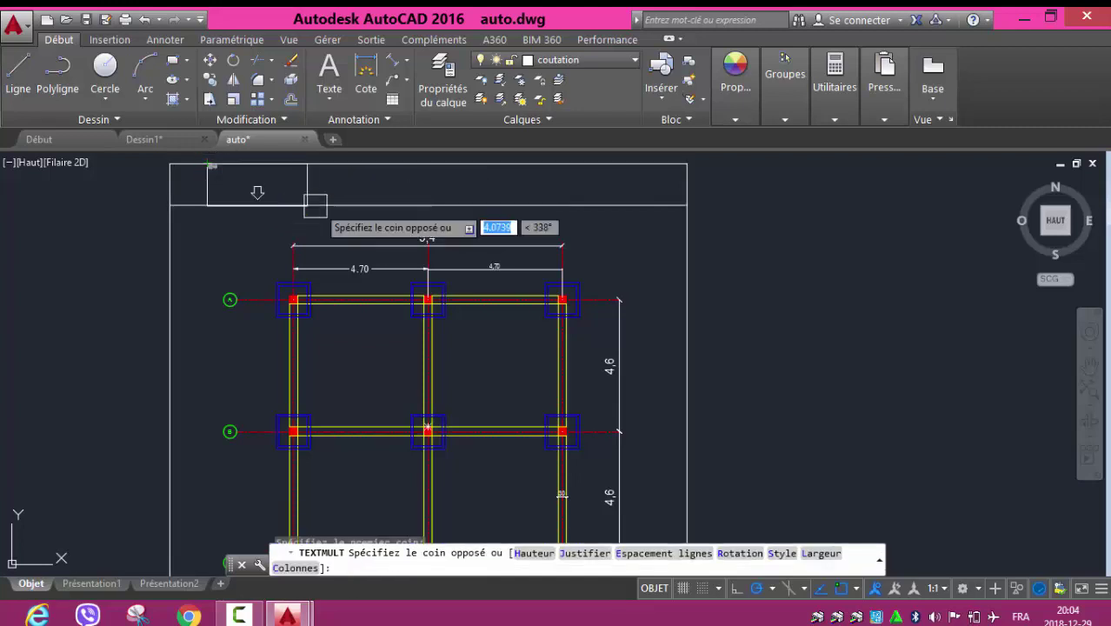
click(686, 199)
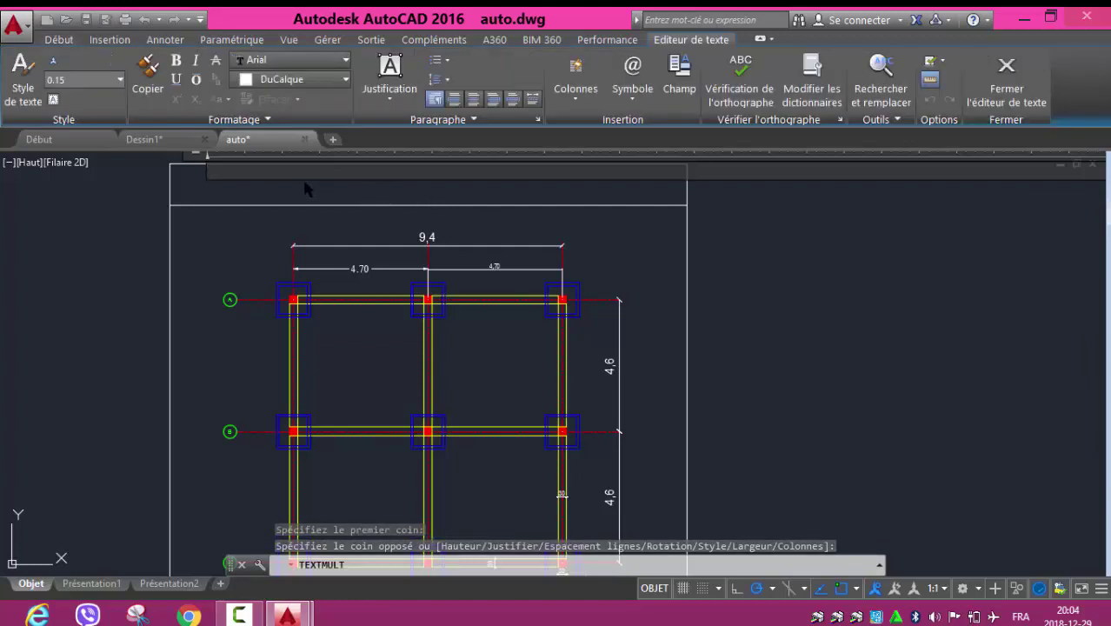
text(ClV)
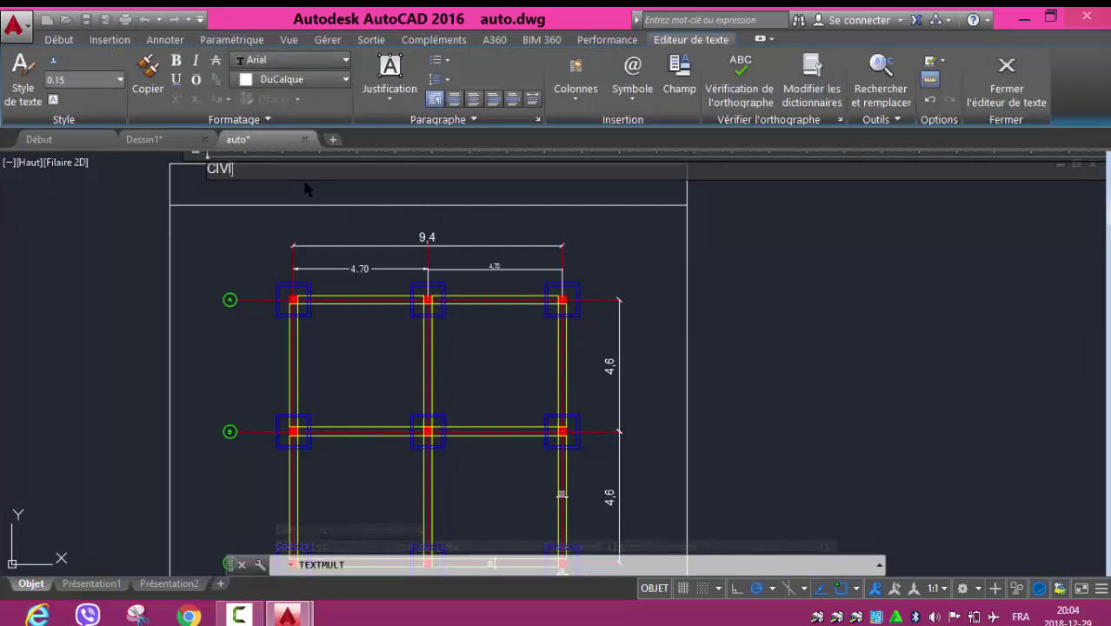
text(IM)
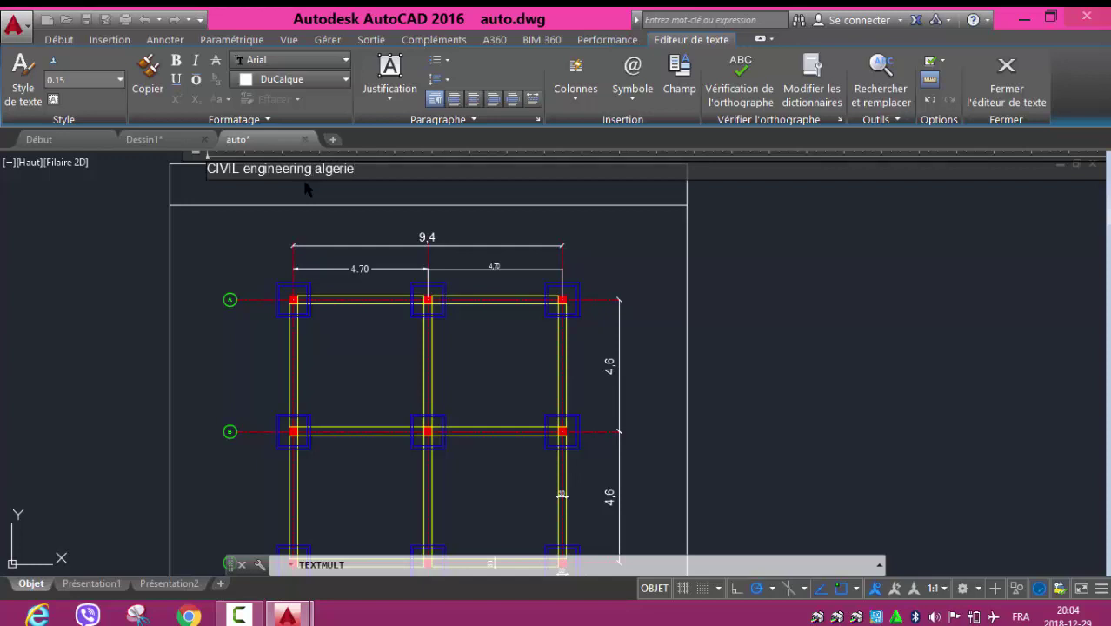
drag(328, 173, 193, 166)
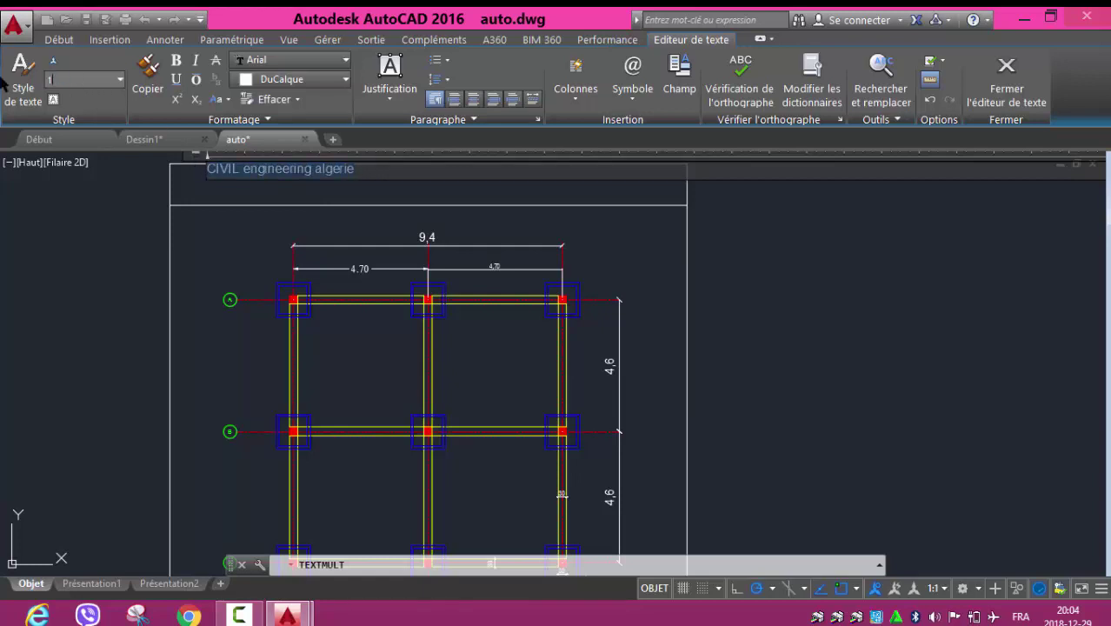
click(843, 348)
scroll(843, 348, down, 5)
scroll(664, 293, up, 1)
- Save the drawing to the Desktop as 'civil engineering algerie.dwg' instead of overwriting auto.dwg
scroll(626, 291, up, 4)
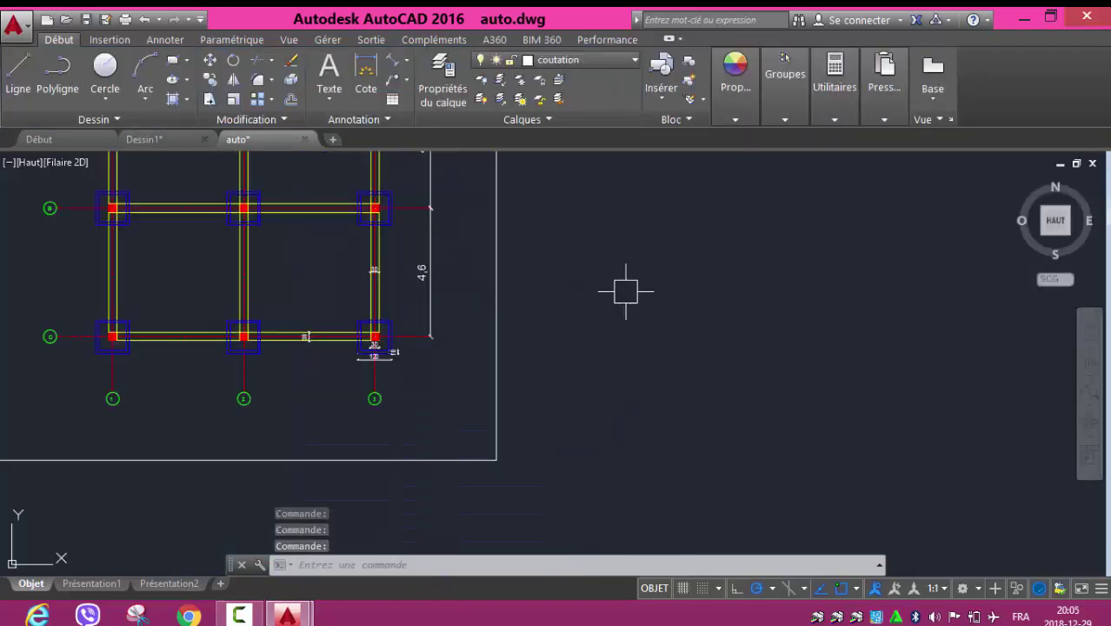
scroll(908, 363, down, 2)
scroll(898, 330, down, 2)
scroll(877, 332, down, 2)
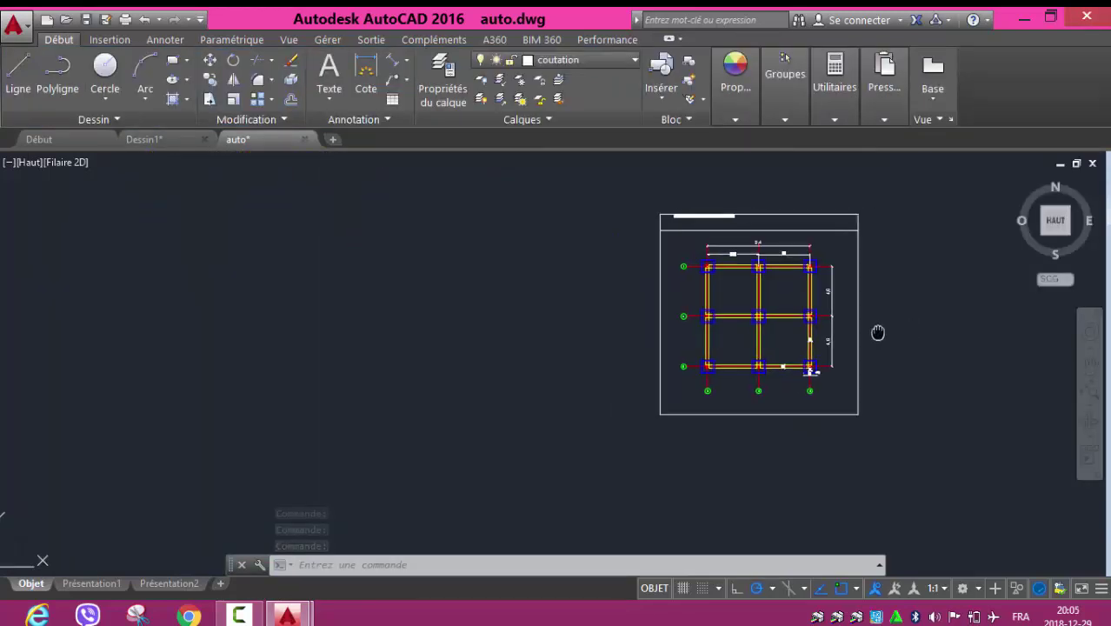
middle_drag(877, 333, 783, 332)
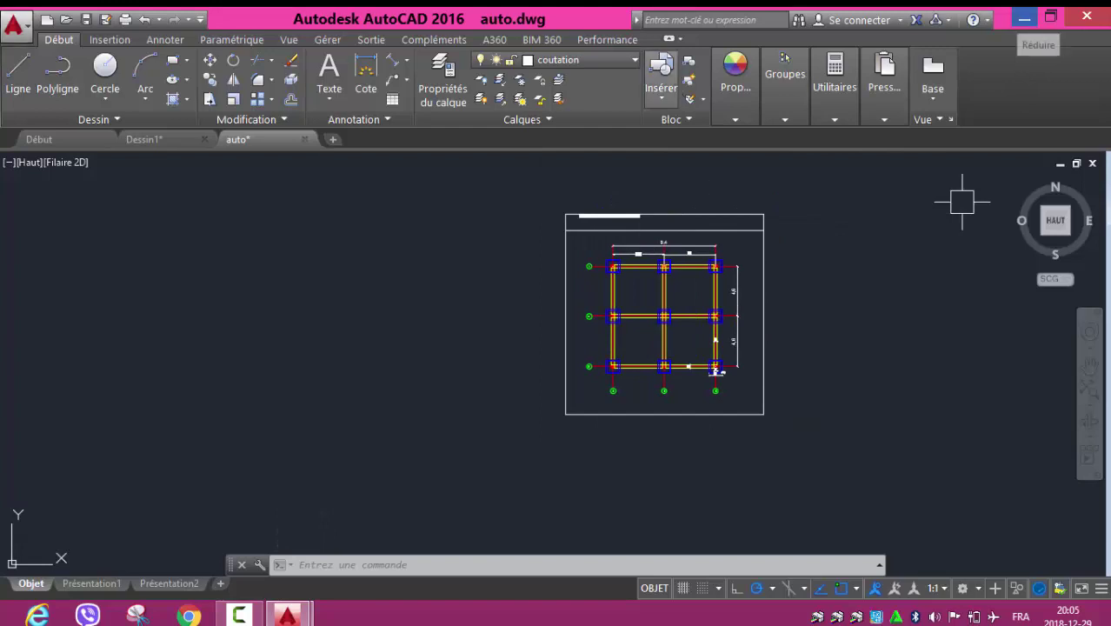
click(15, 31)
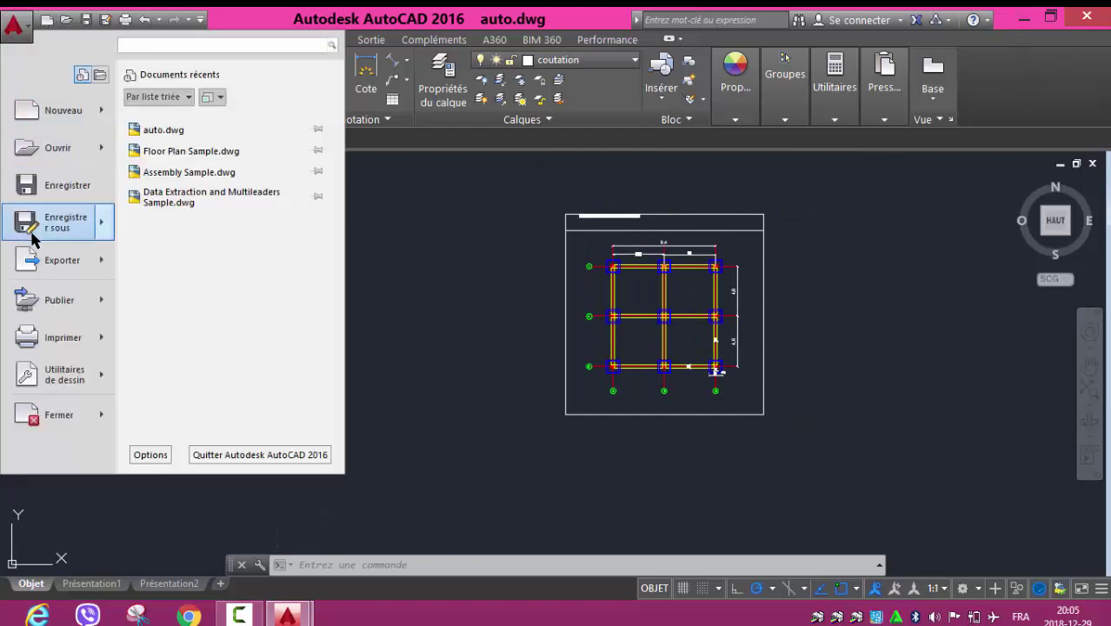
mouse_move(65, 223)
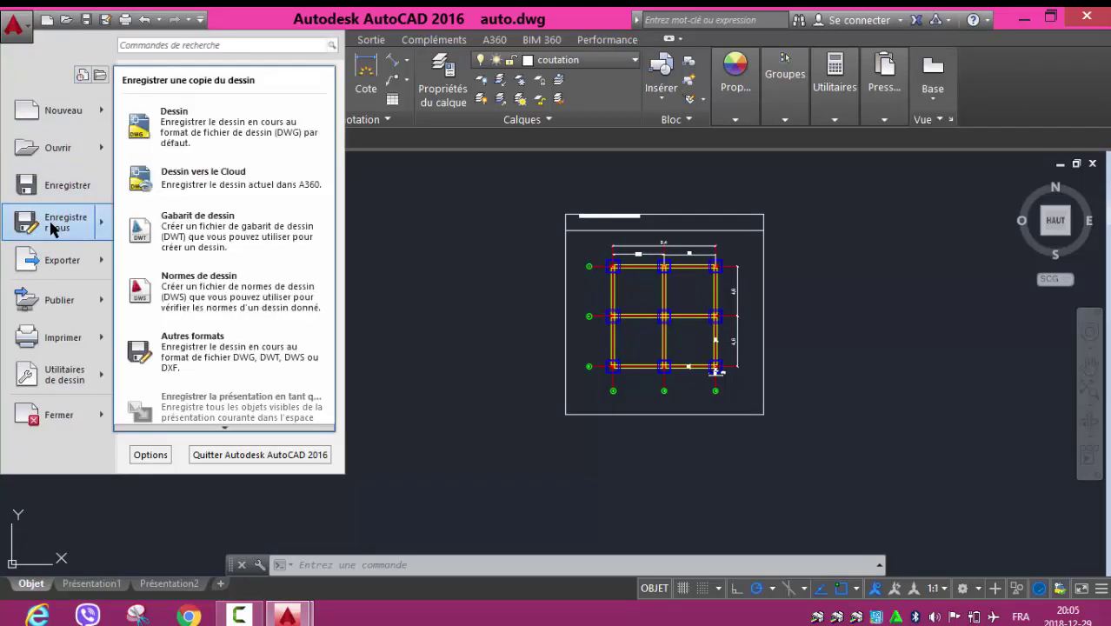
click(50, 224)
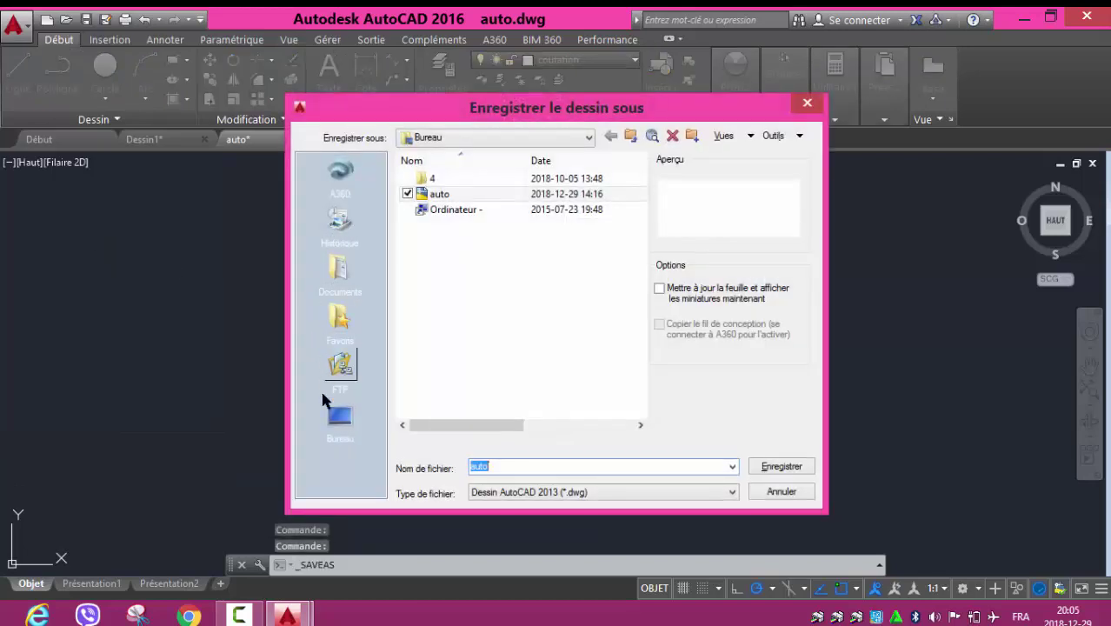
click(335, 415)
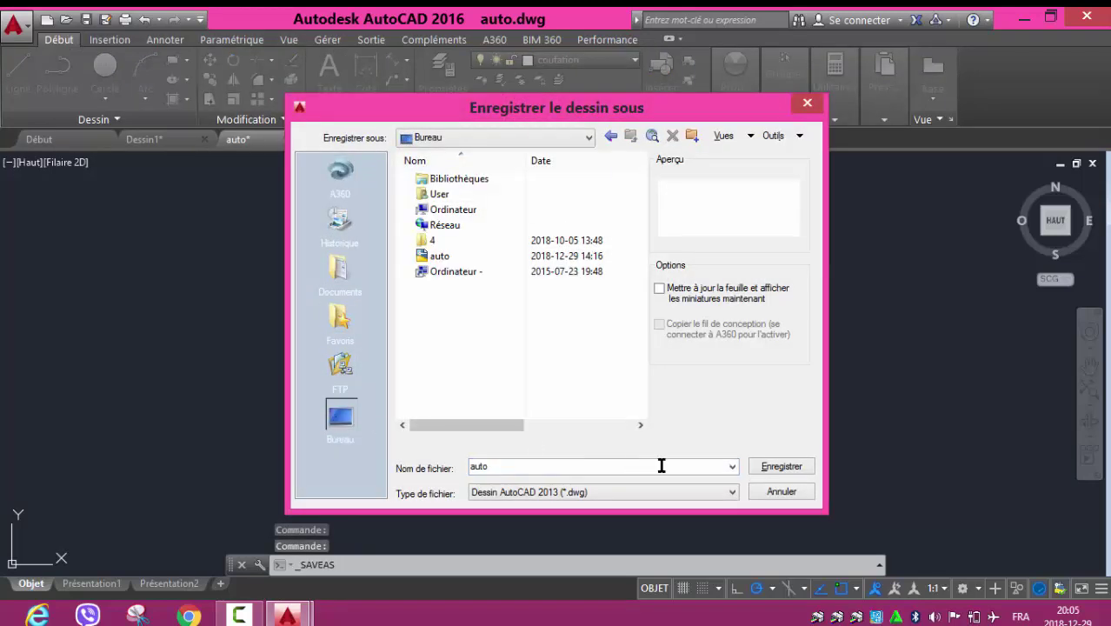
click(781, 467)
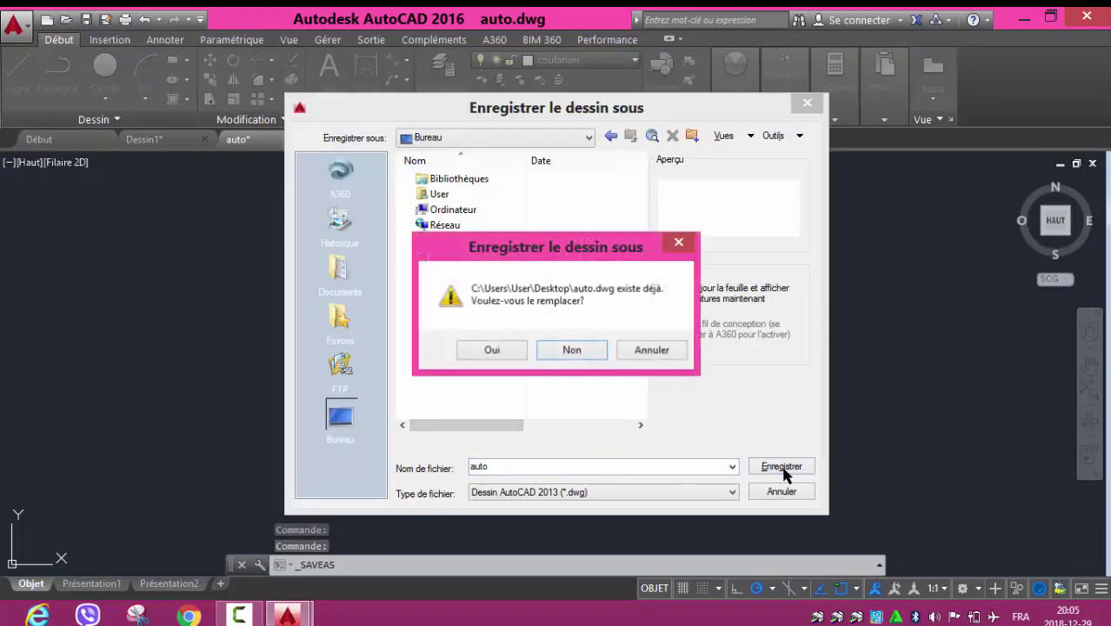
click(650, 352)
text(a)
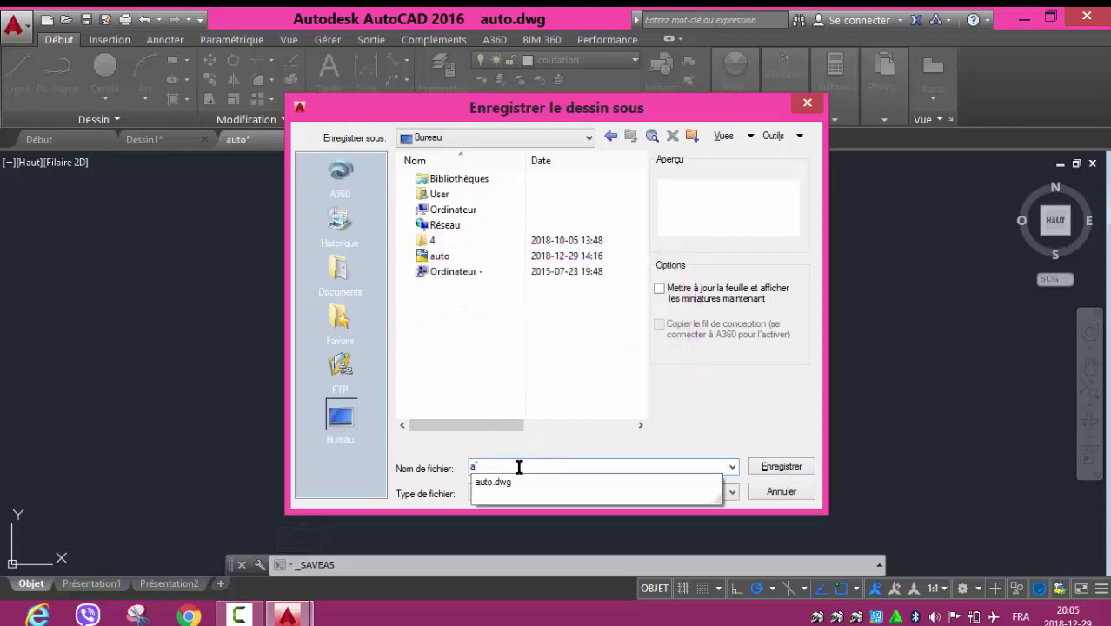
key(BackSpace)
text(civil engineering algerie)
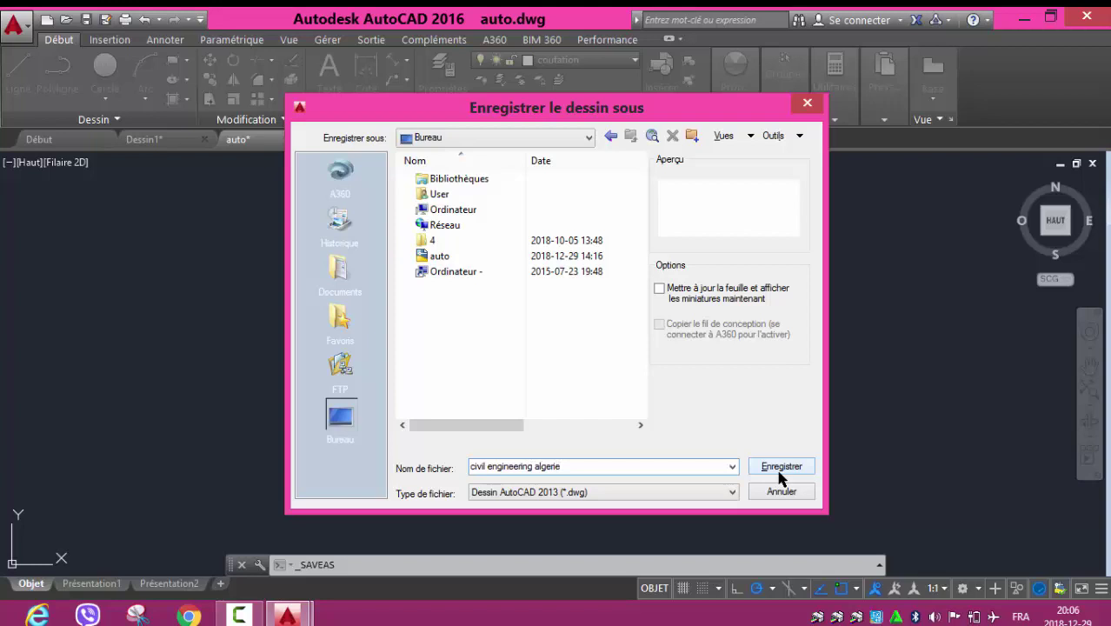
click(780, 469)
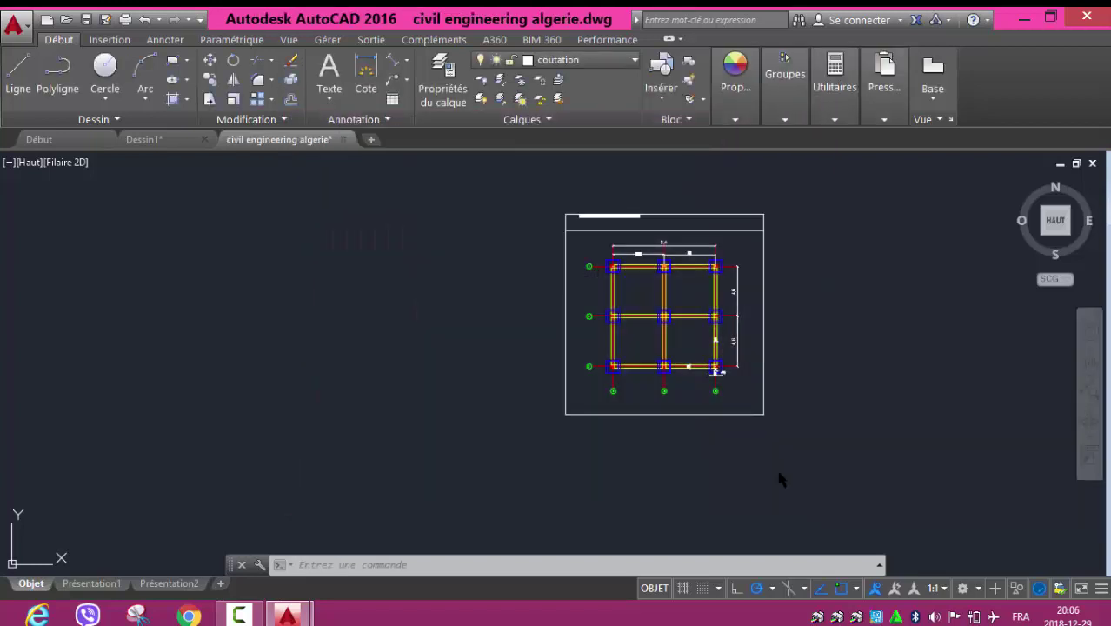